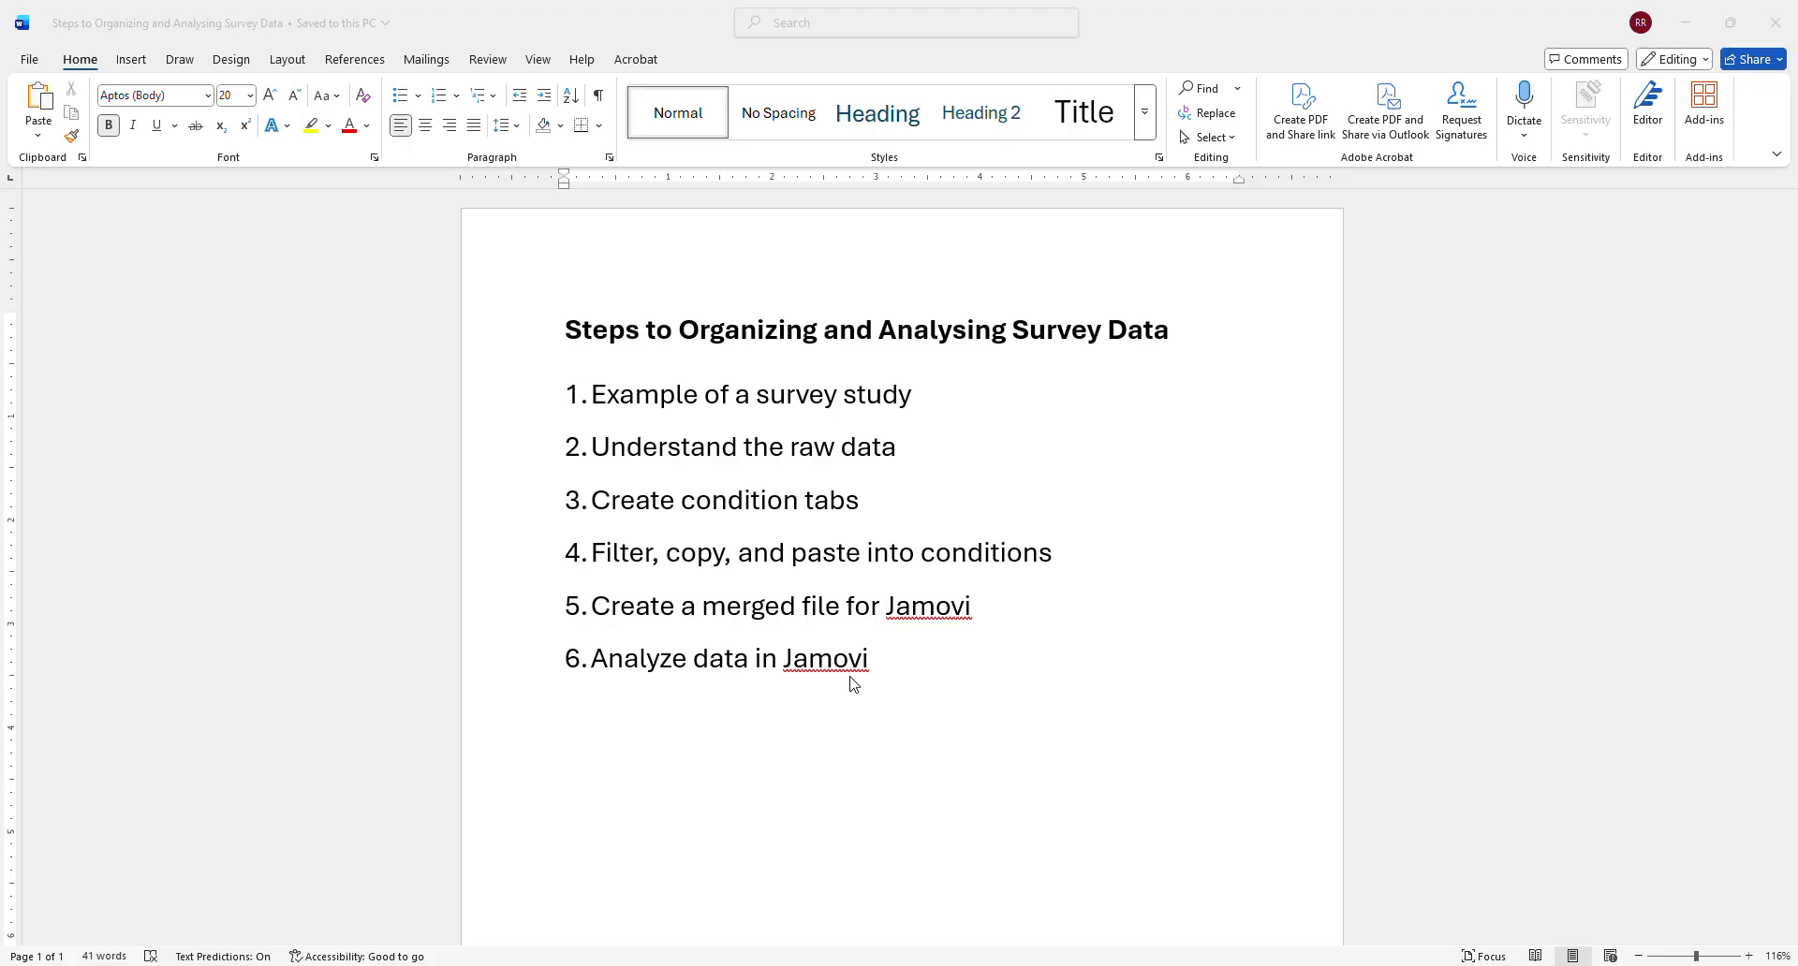
- Leave the Word outline and review the Google Forms survey's consent text, symbol-selection question and the @ and # scenario sections
{"action": "left_click", "coordinate": [1775, 22]}
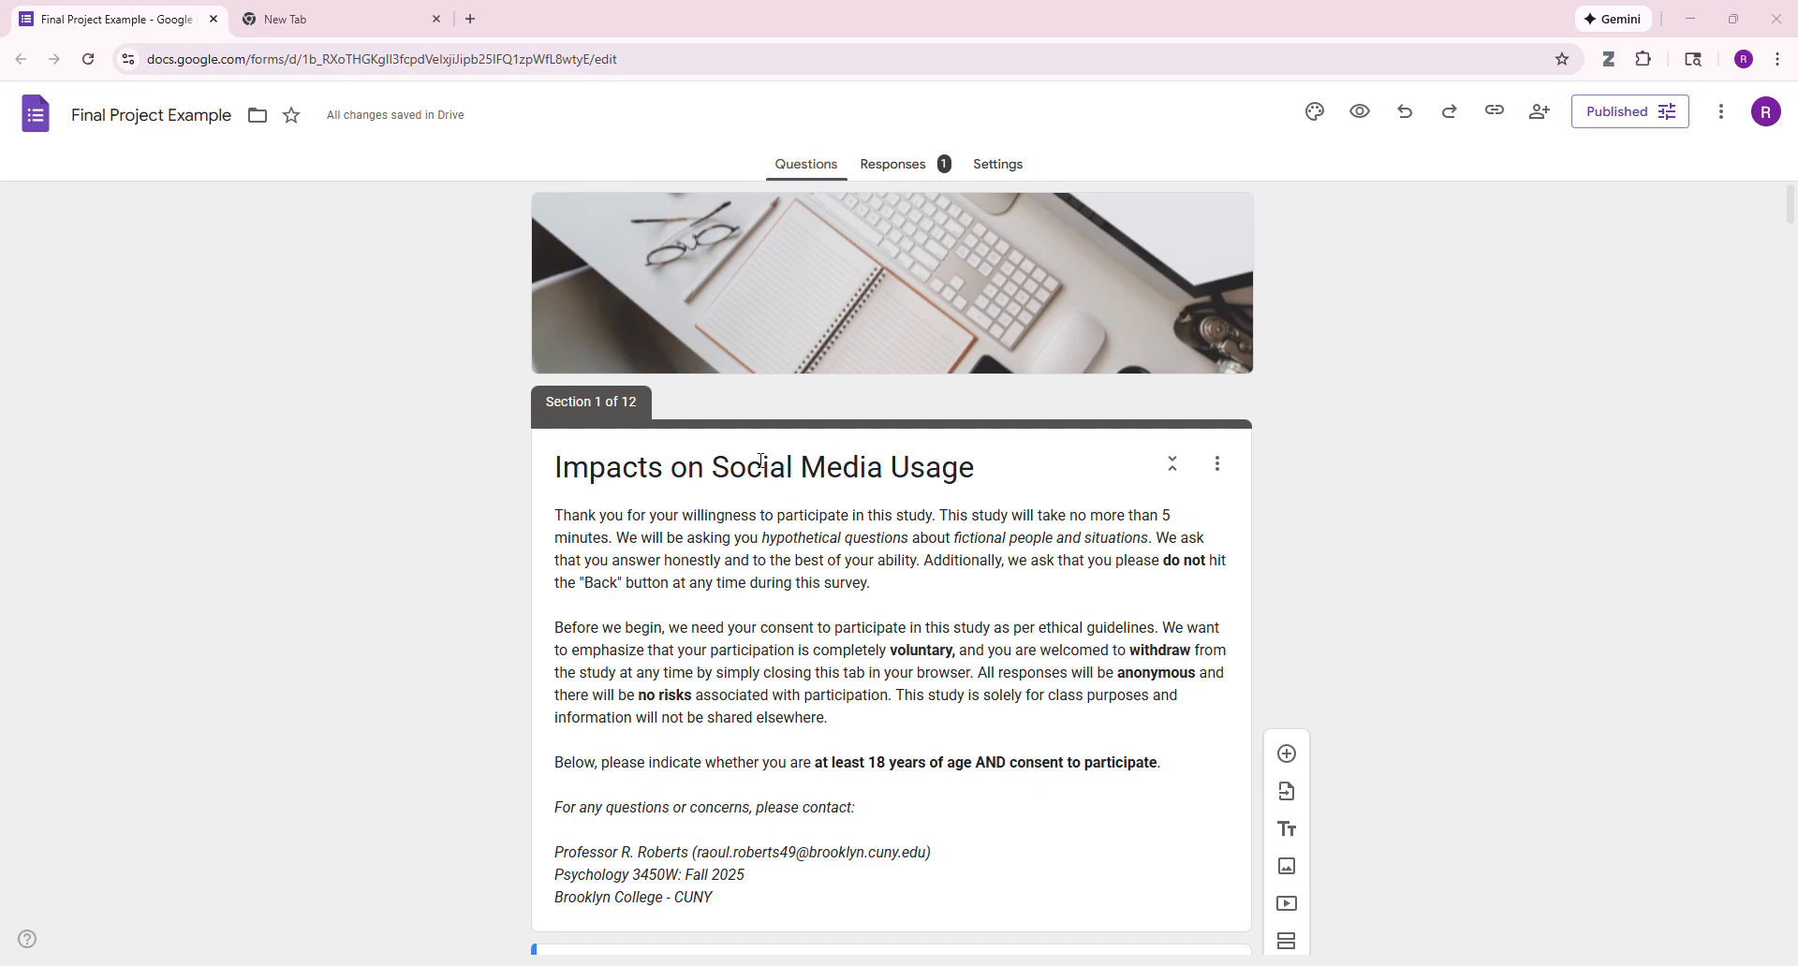
{"action": "scroll", "coordinate": [814, 507], "scroll_direction": "down", "scroll_amount": 11}
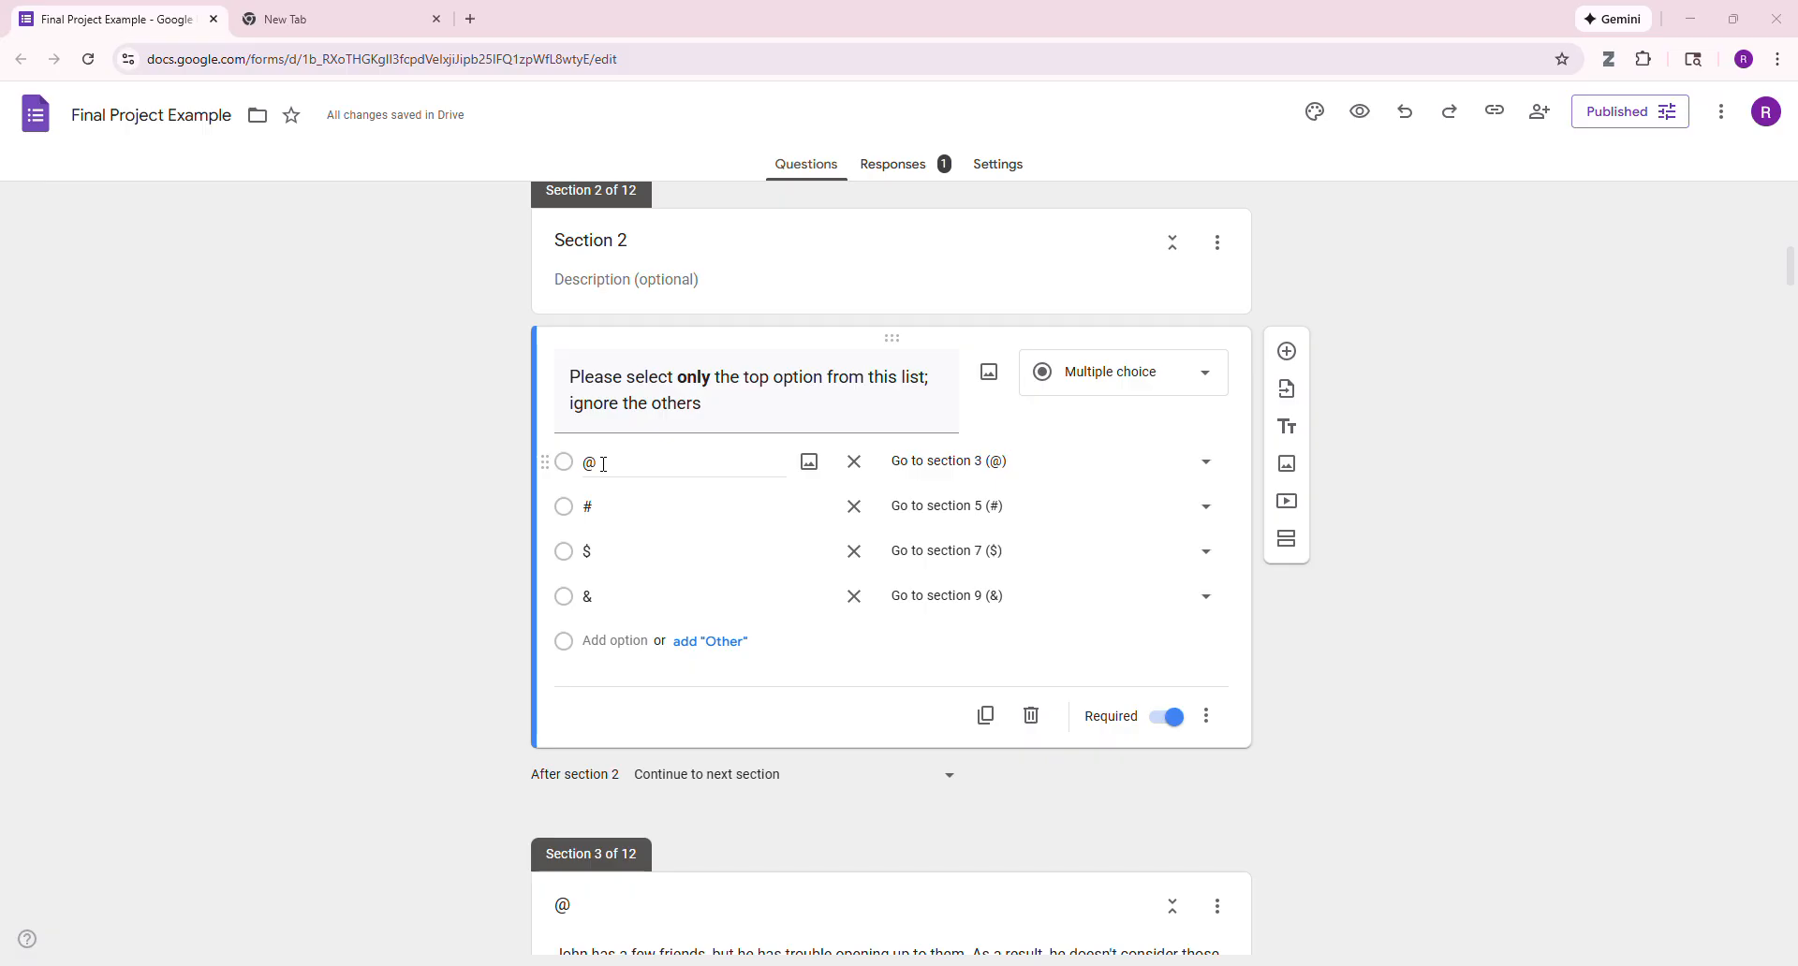
{"action": "scroll", "coordinate": [604, 465], "scroll_direction": "down", "scroll_amount": 6}
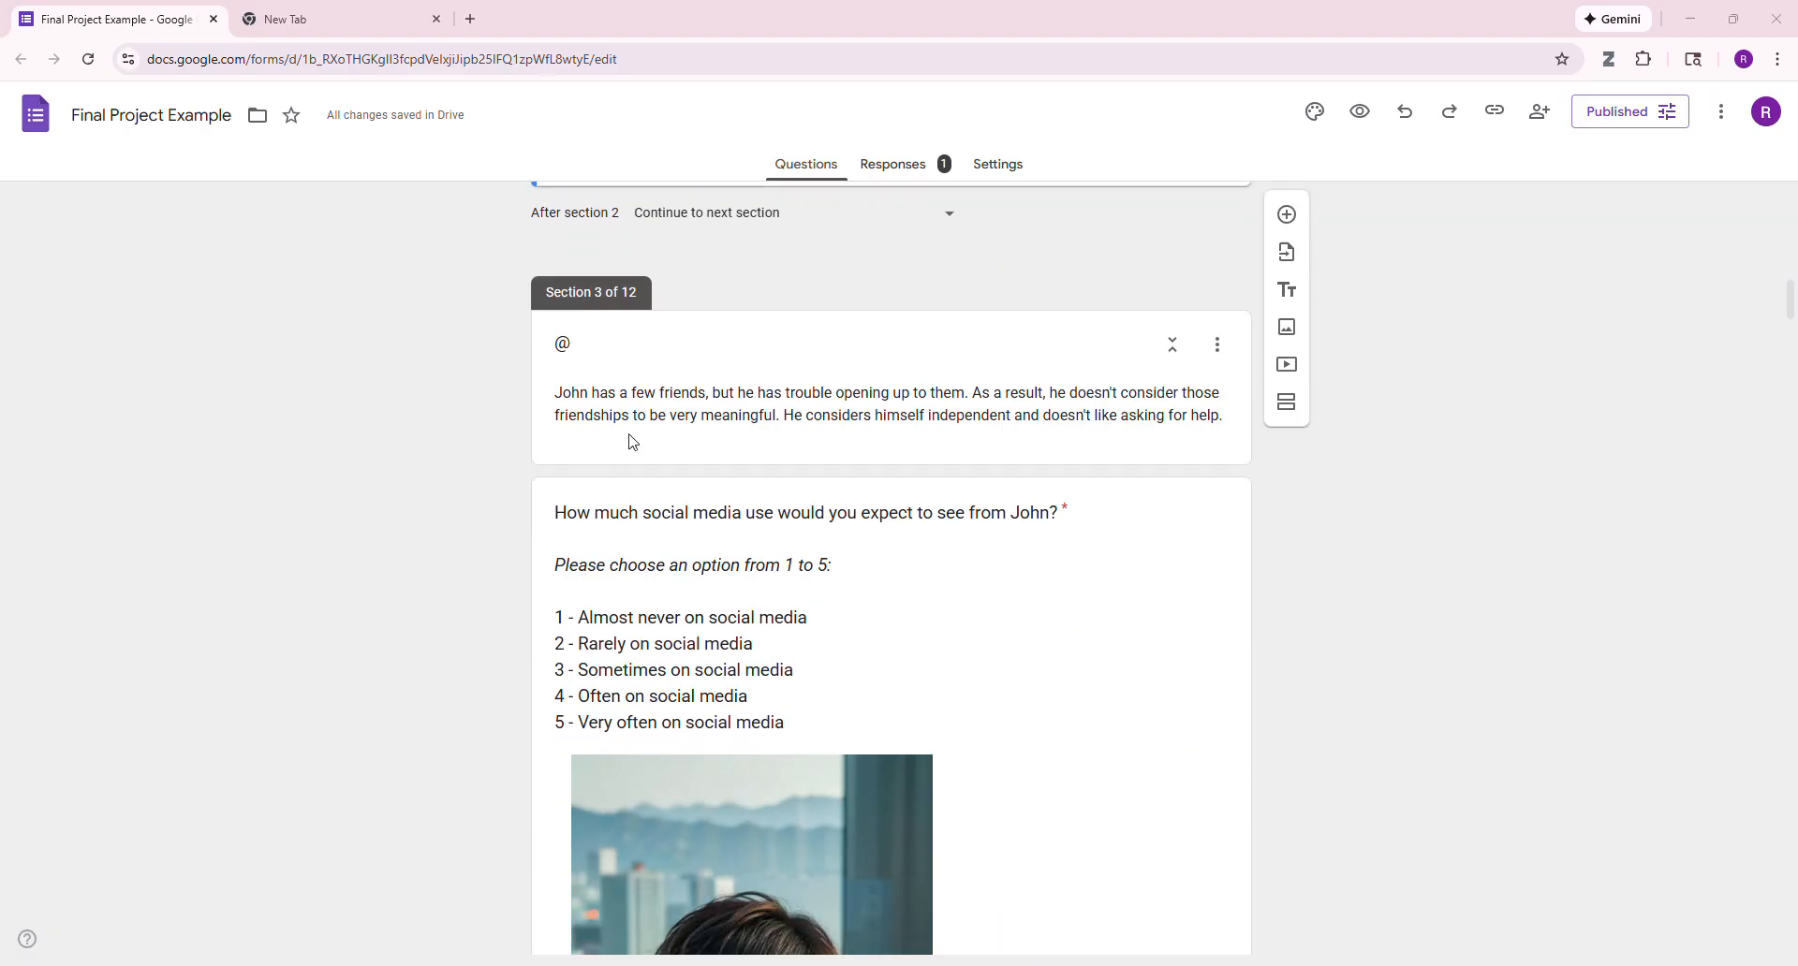
{"action": "scroll", "coordinate": [655, 462], "scroll_direction": "down", "scroll_amount": 6}
{"action": "scroll", "coordinate": [650, 480], "scroll_direction": "down", "scroll_amount": 6}
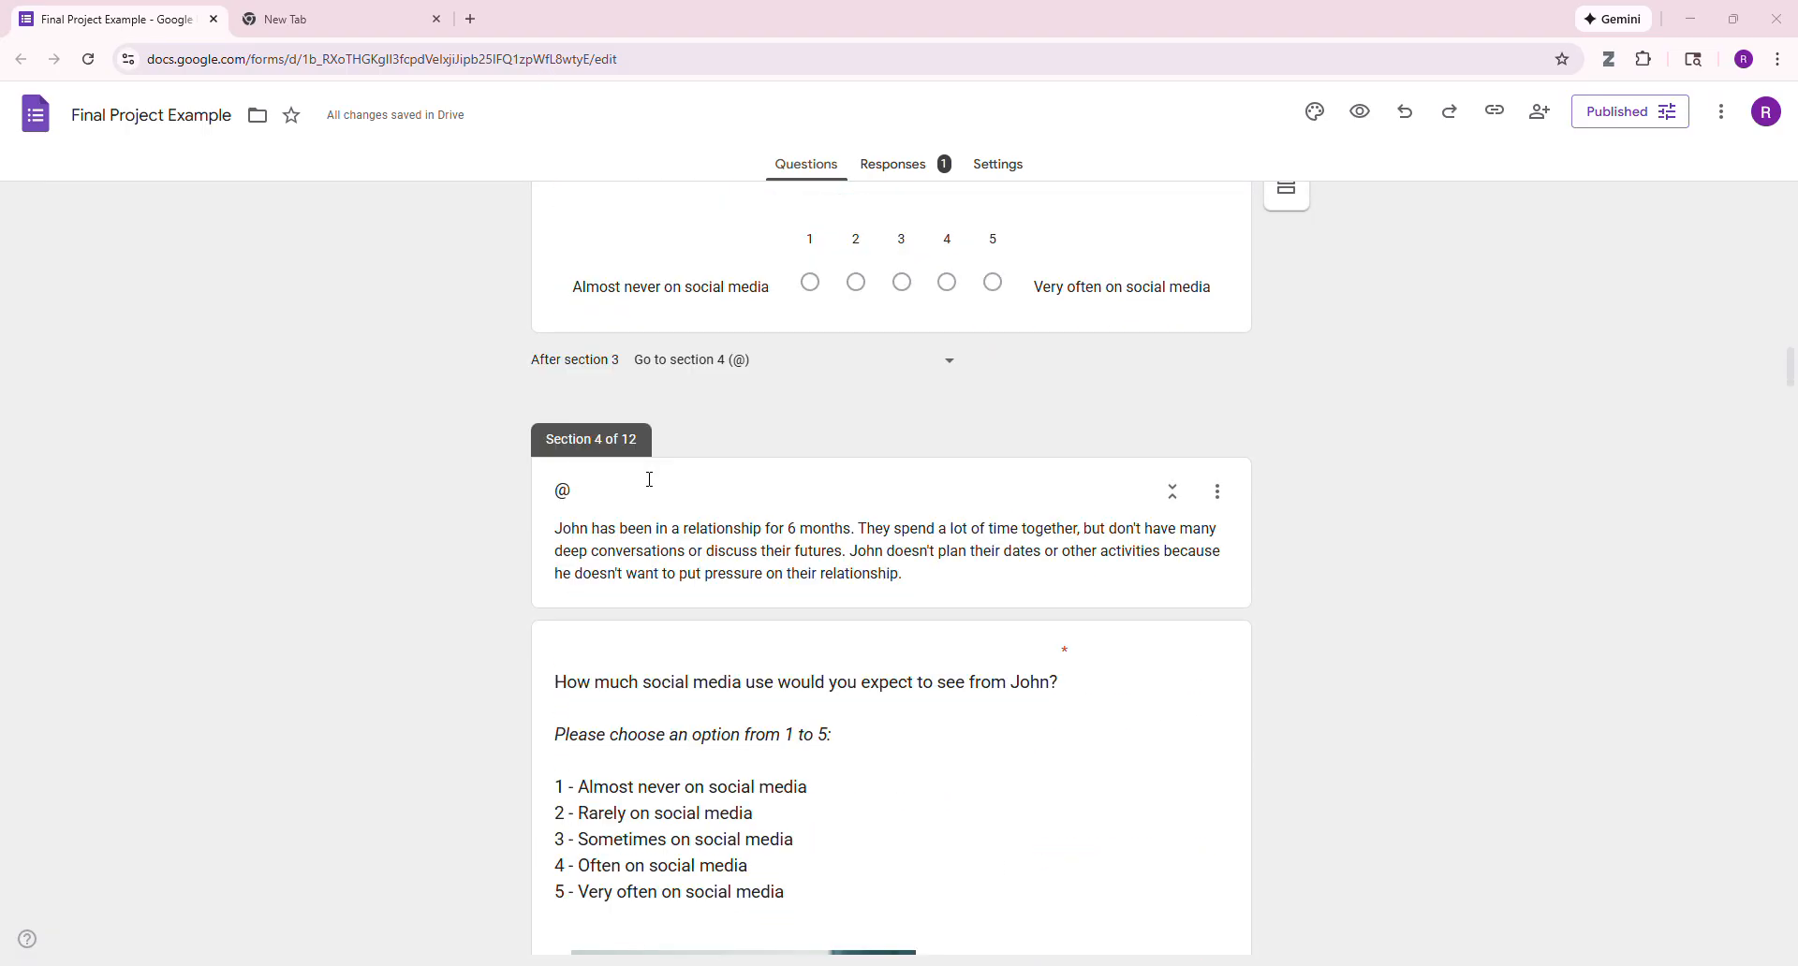
{"action": "scroll", "coordinate": [650, 479], "scroll_direction": "down", "scroll_amount": 13}
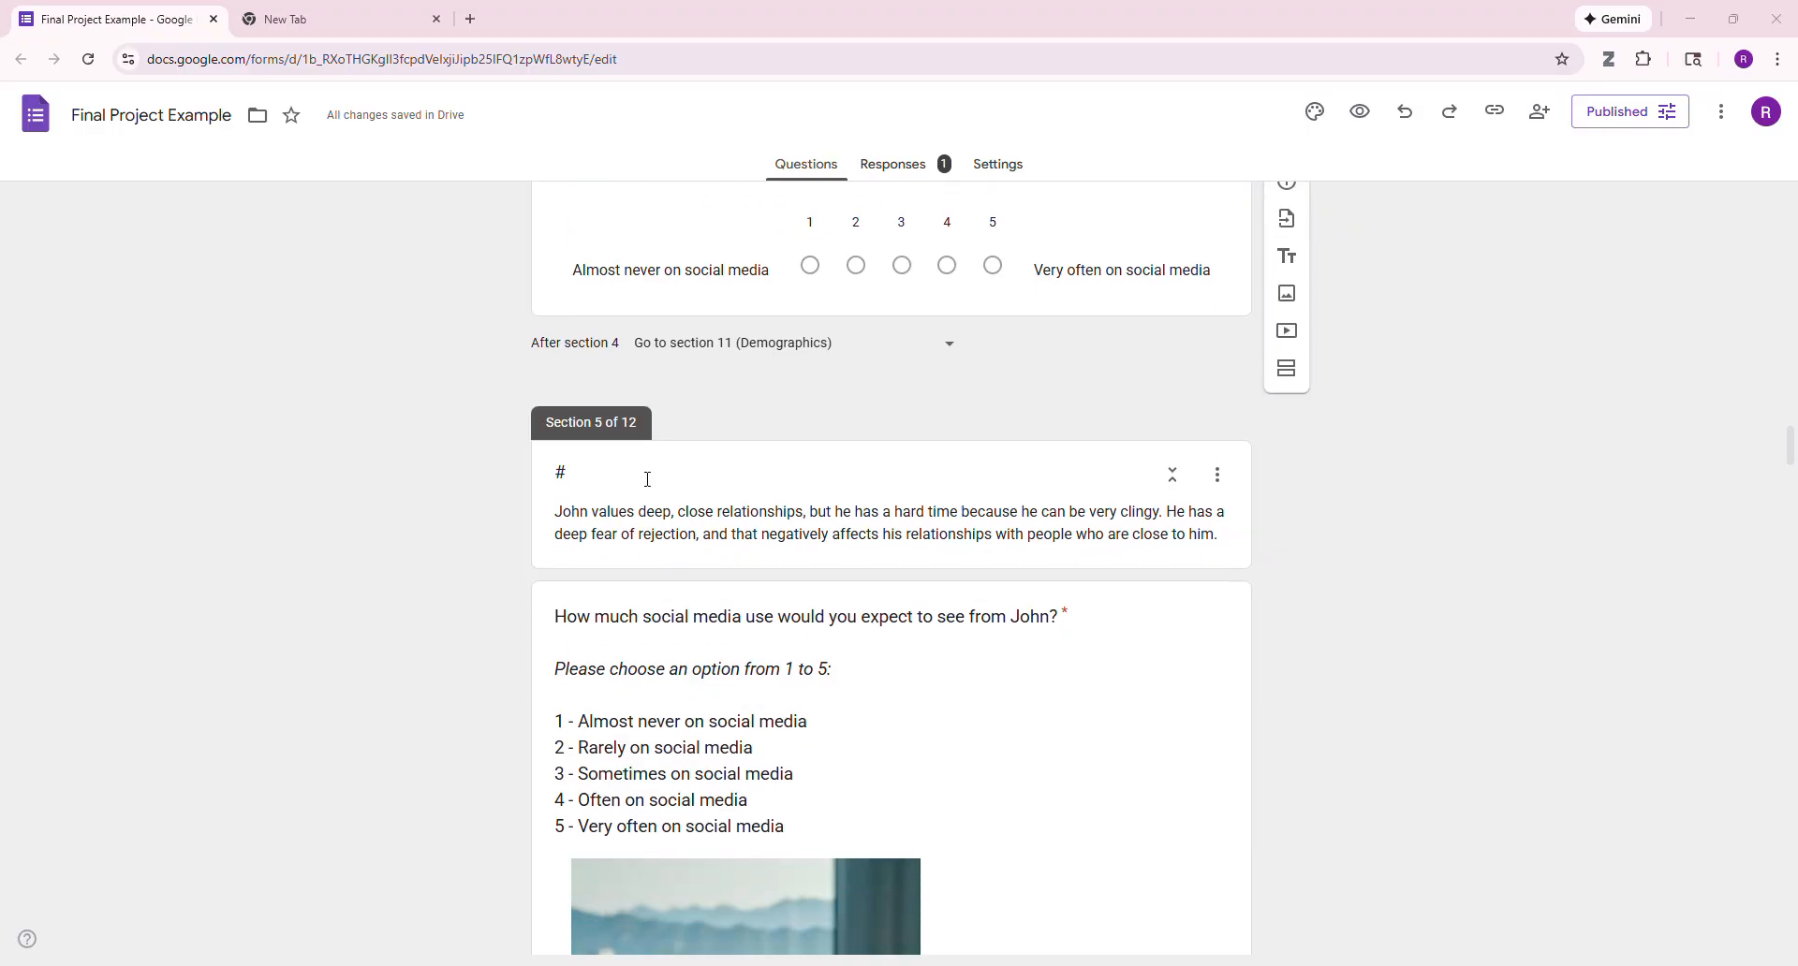
{"action": "scroll", "coordinate": [650, 479], "scroll_direction": "down", "scroll_amount": 5}
{"action": "scroll", "coordinate": [618, 491], "scroll_direction": "up", "scroll_amount": 3}
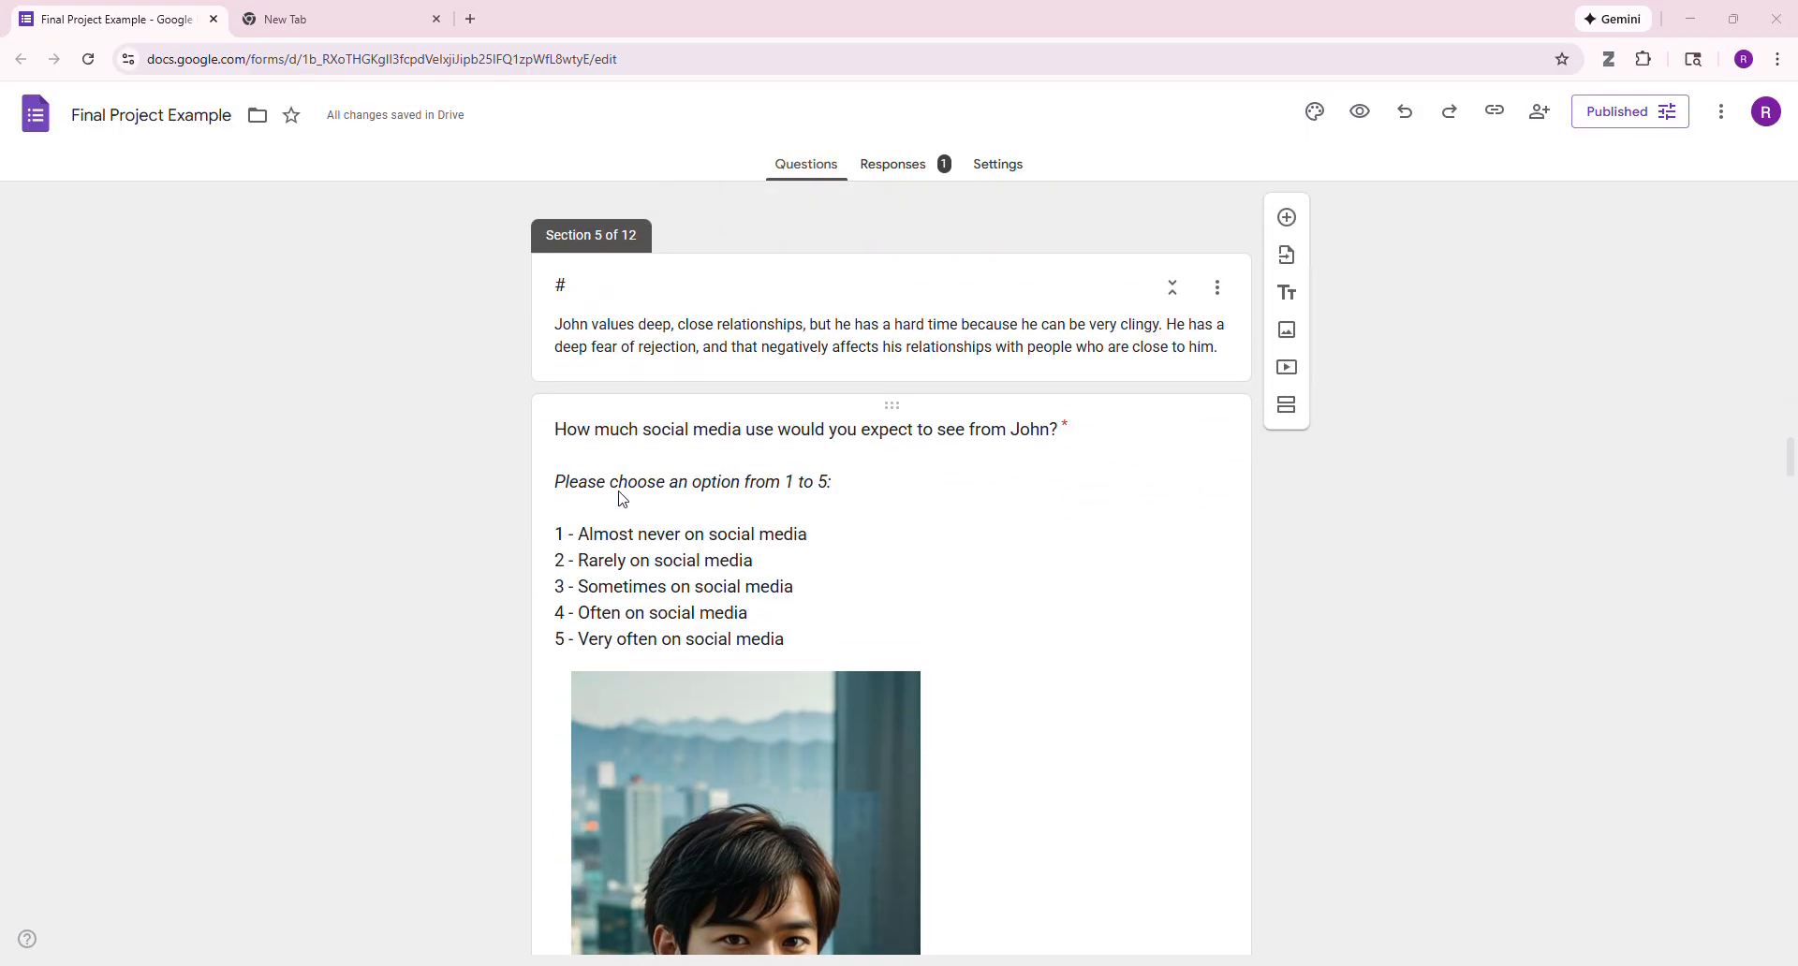
{"action": "scroll", "coordinate": [622, 499], "scroll_direction": "down", "scroll_amount": 13}
{"action": "scroll", "coordinate": [622, 499], "scroll_direction": "down", "scroll_amount": 10}
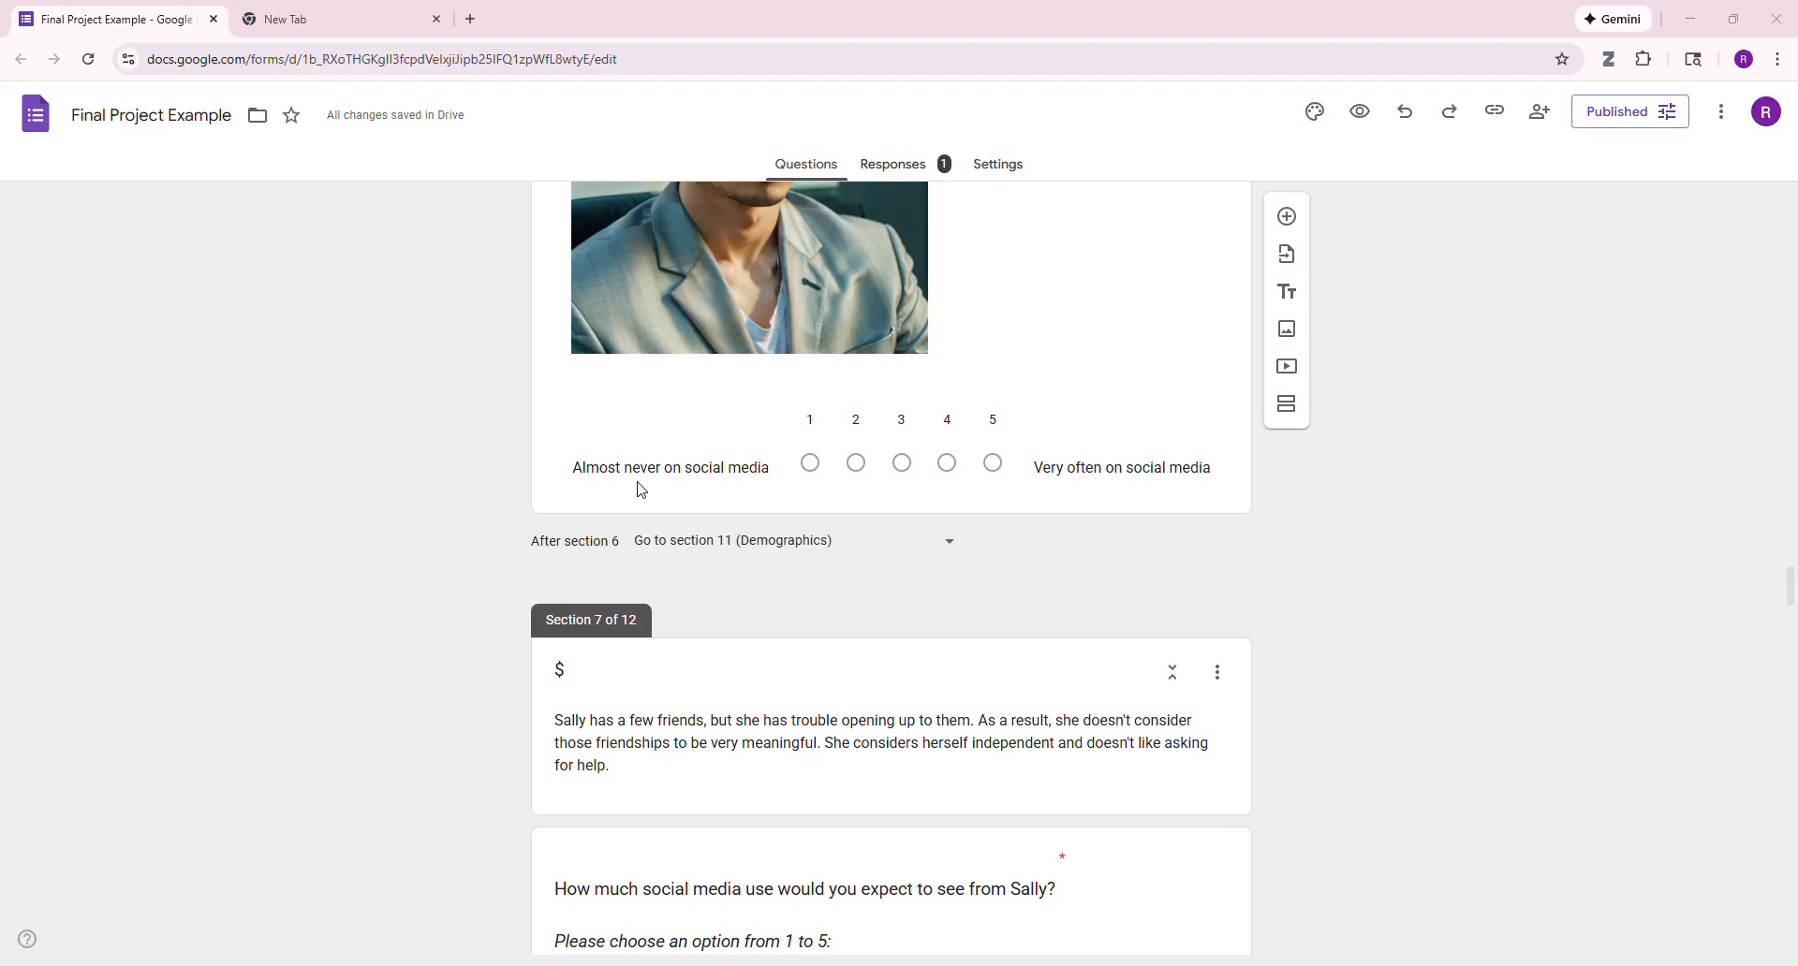
- Review the form's $ and & scenario sections, the Demographics section and the debrief
{"action": "scroll", "coordinate": [641, 489], "scroll_direction": "down", "scroll_amount": 4}
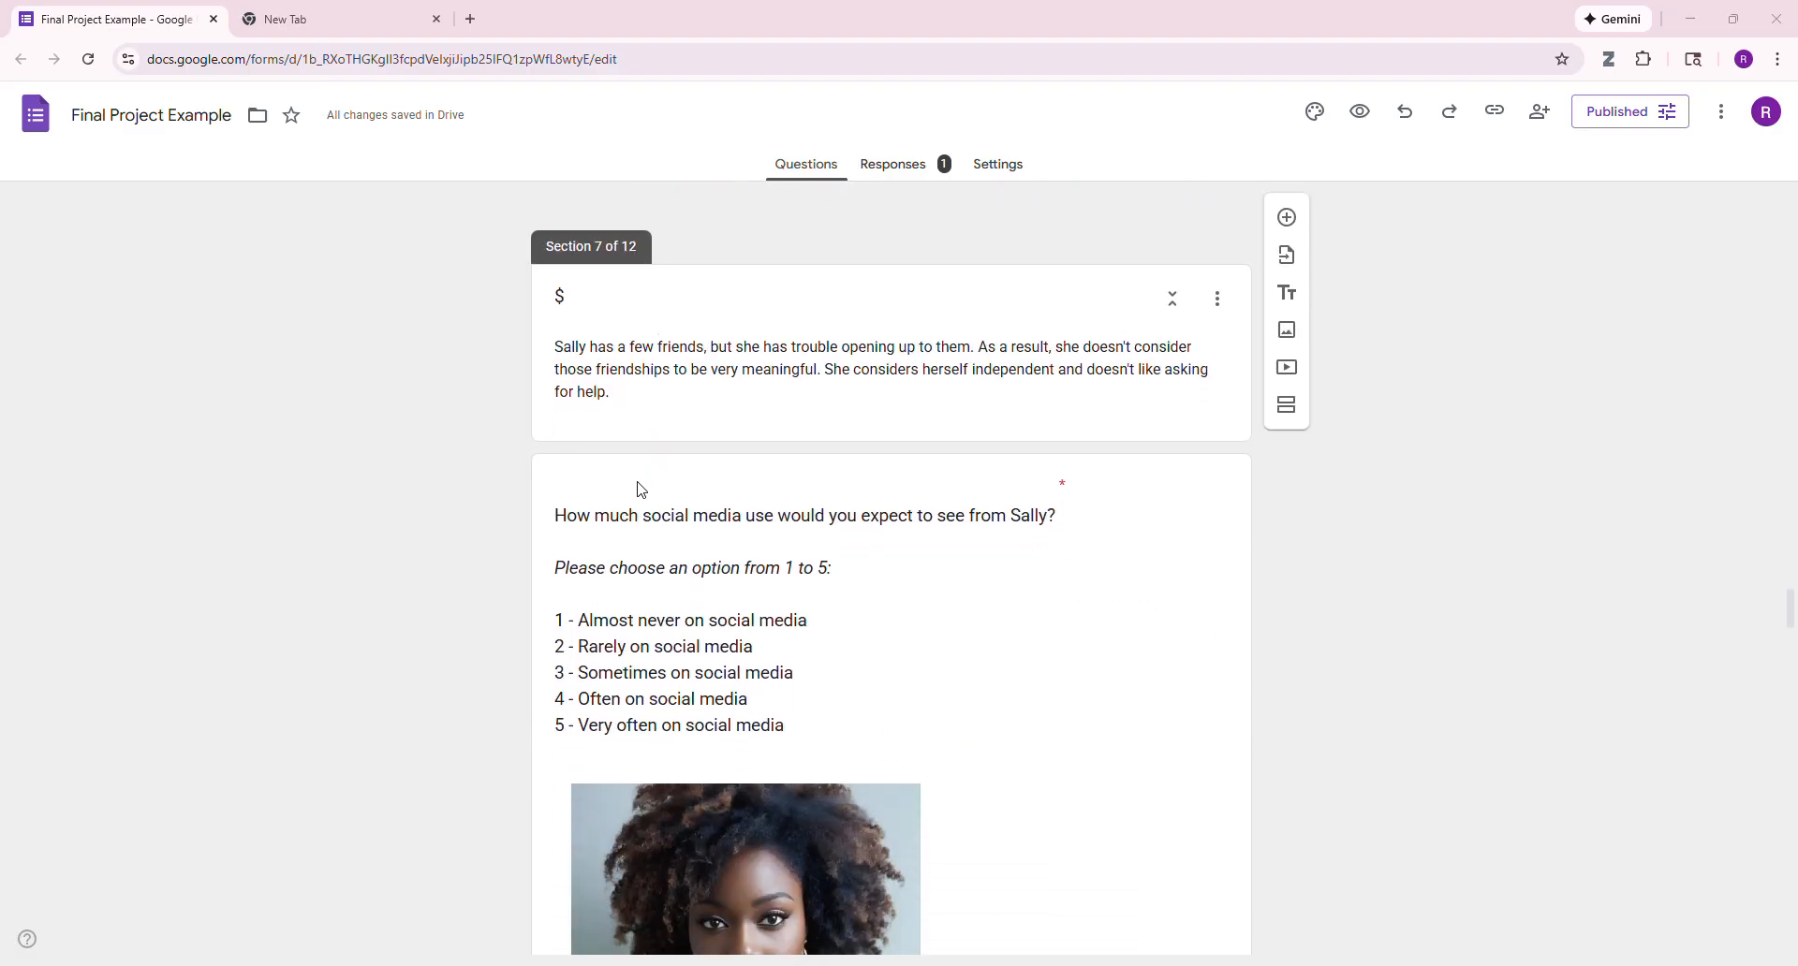
{"action": "scroll", "coordinate": [640, 489], "scroll_direction": "down", "scroll_amount": 20}
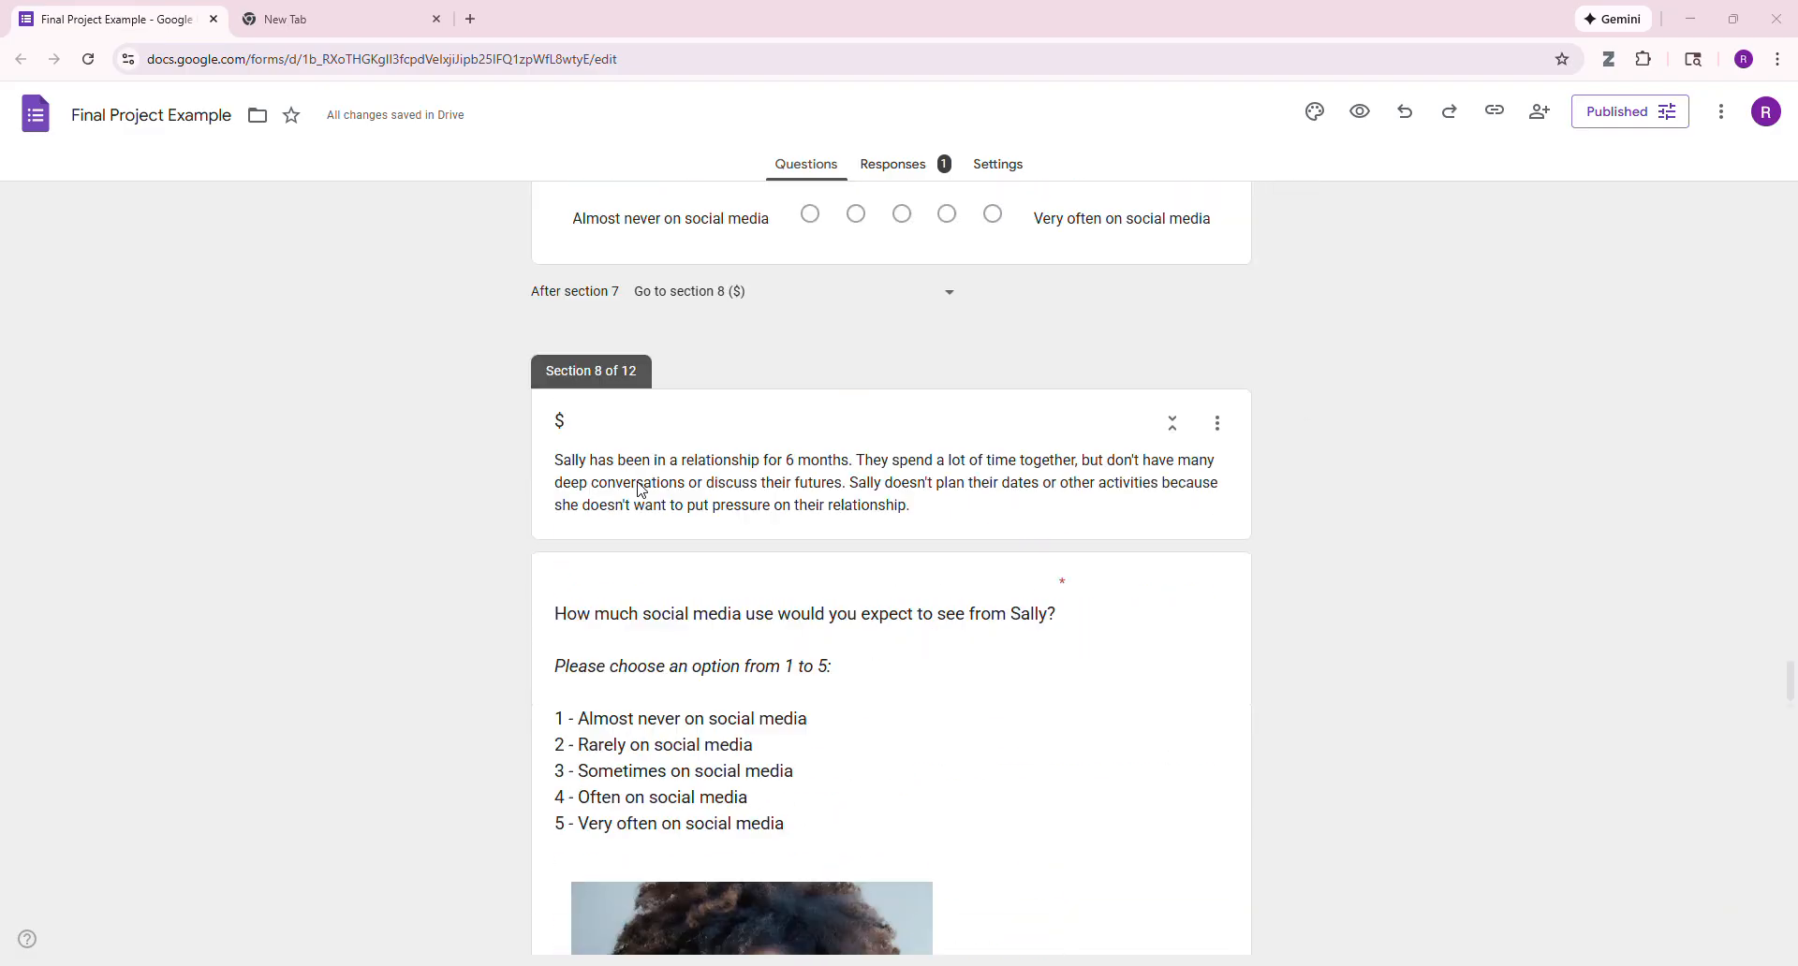
{"action": "scroll", "coordinate": [638, 487], "scroll_direction": "down", "scroll_amount": 4}
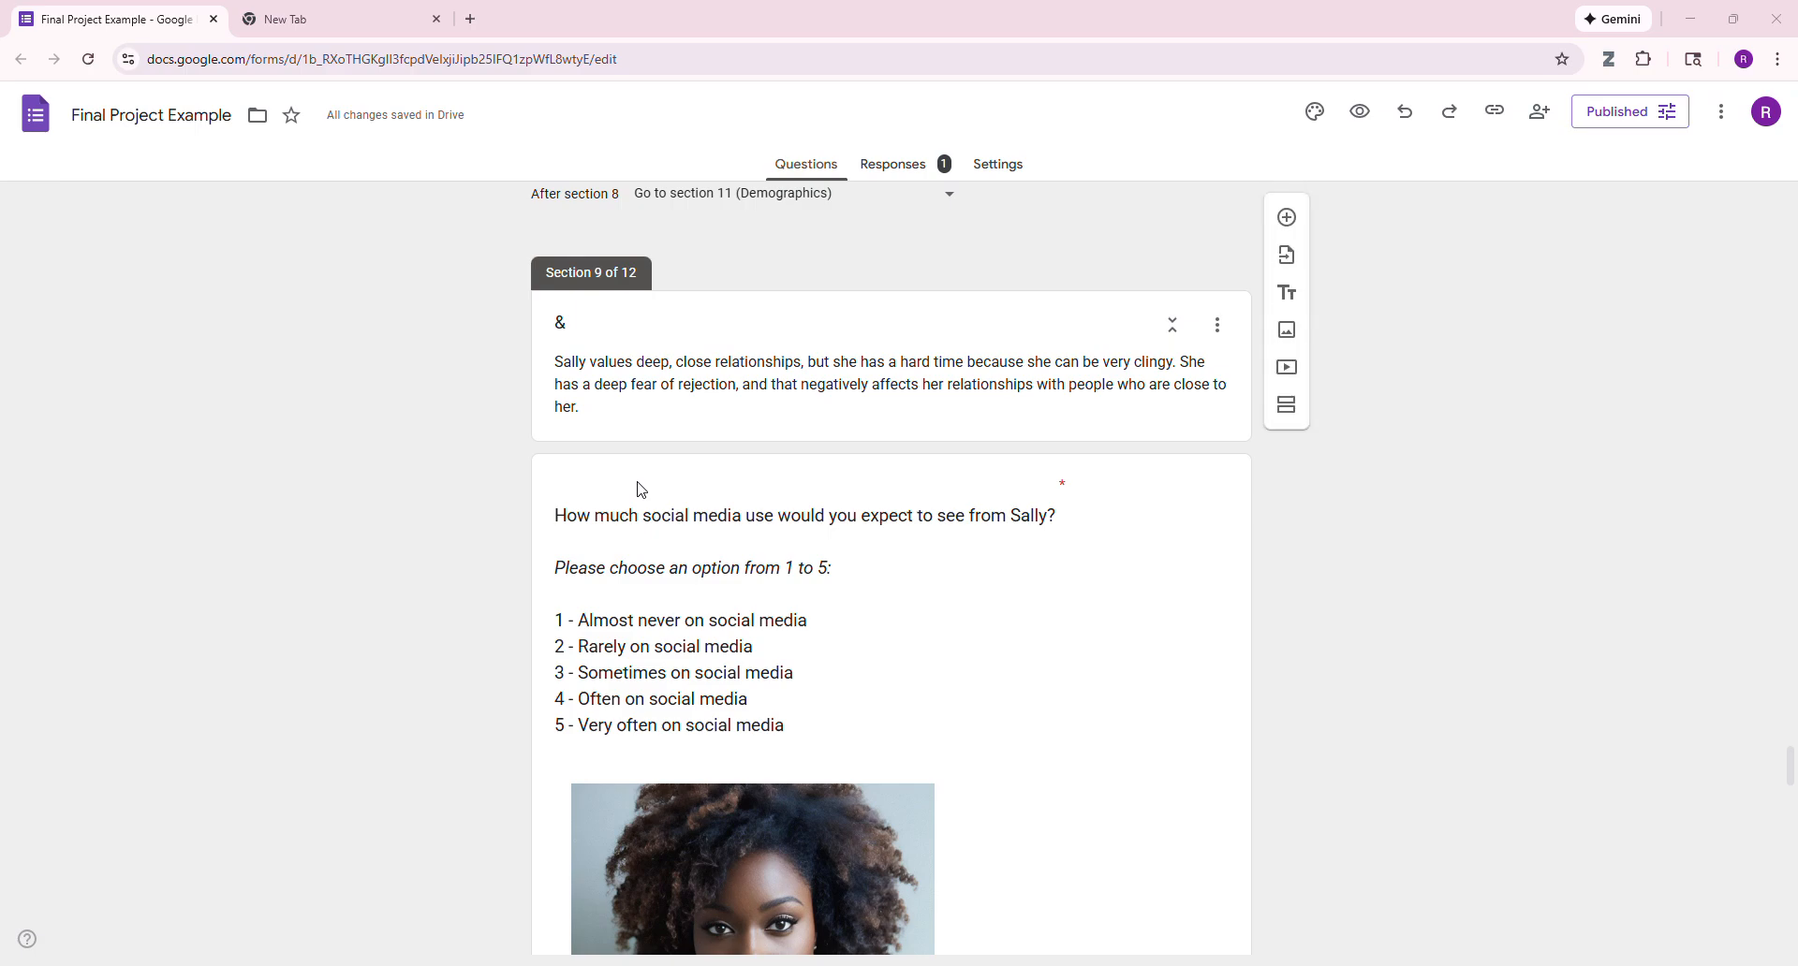
{"action": "scroll", "coordinate": [681, 458], "scroll_direction": "down", "scroll_amount": 20}
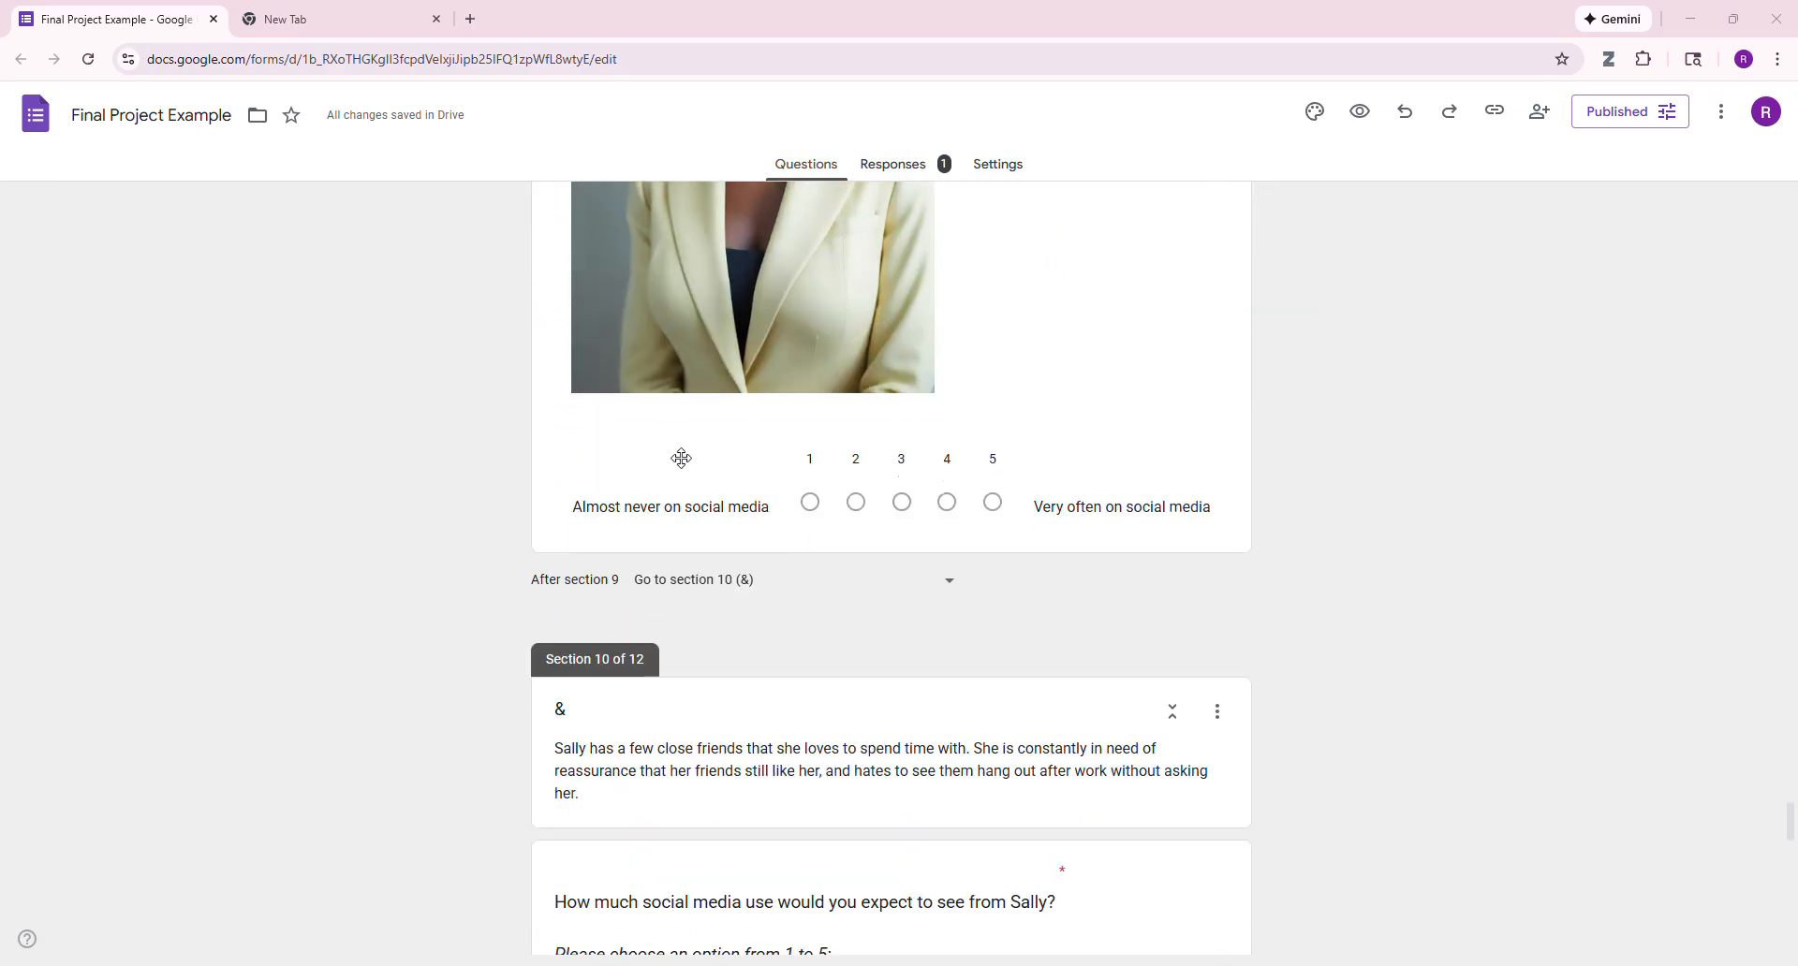
{"action": "scroll", "coordinate": [681, 458], "scroll_direction": "down", "scroll_amount": 10}
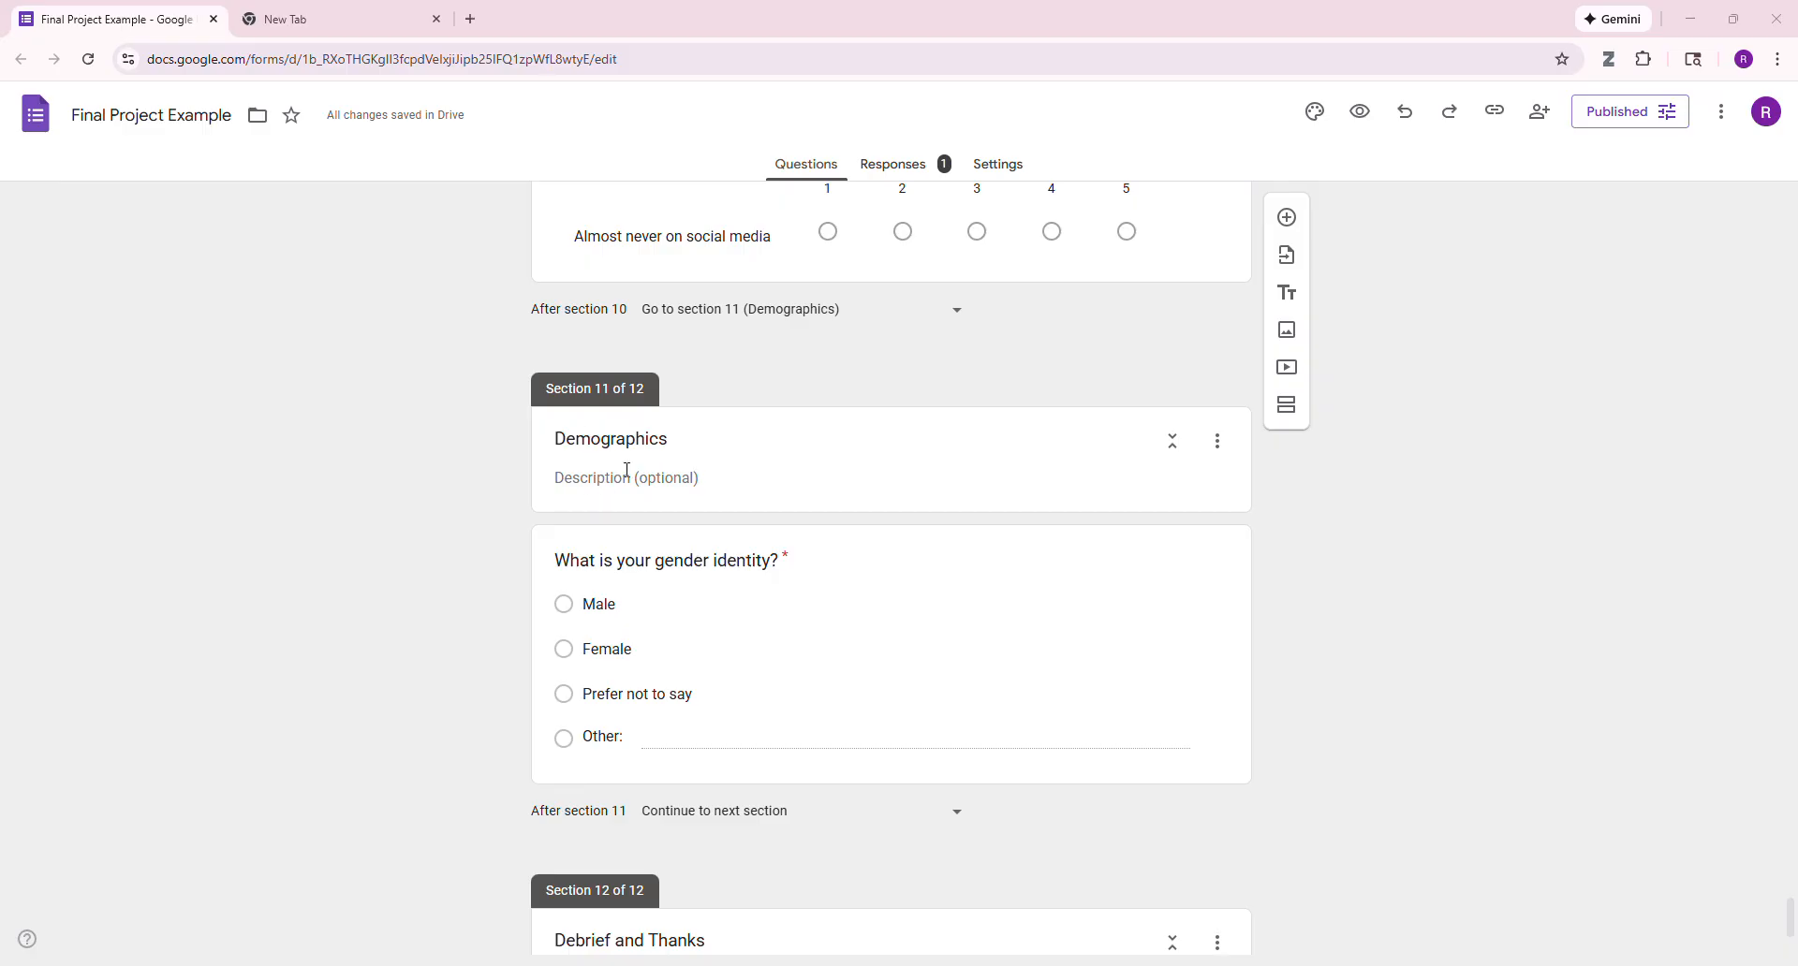
{"action": "scroll", "coordinate": [627, 470], "scroll_direction": "down", "scroll_amount": 3}
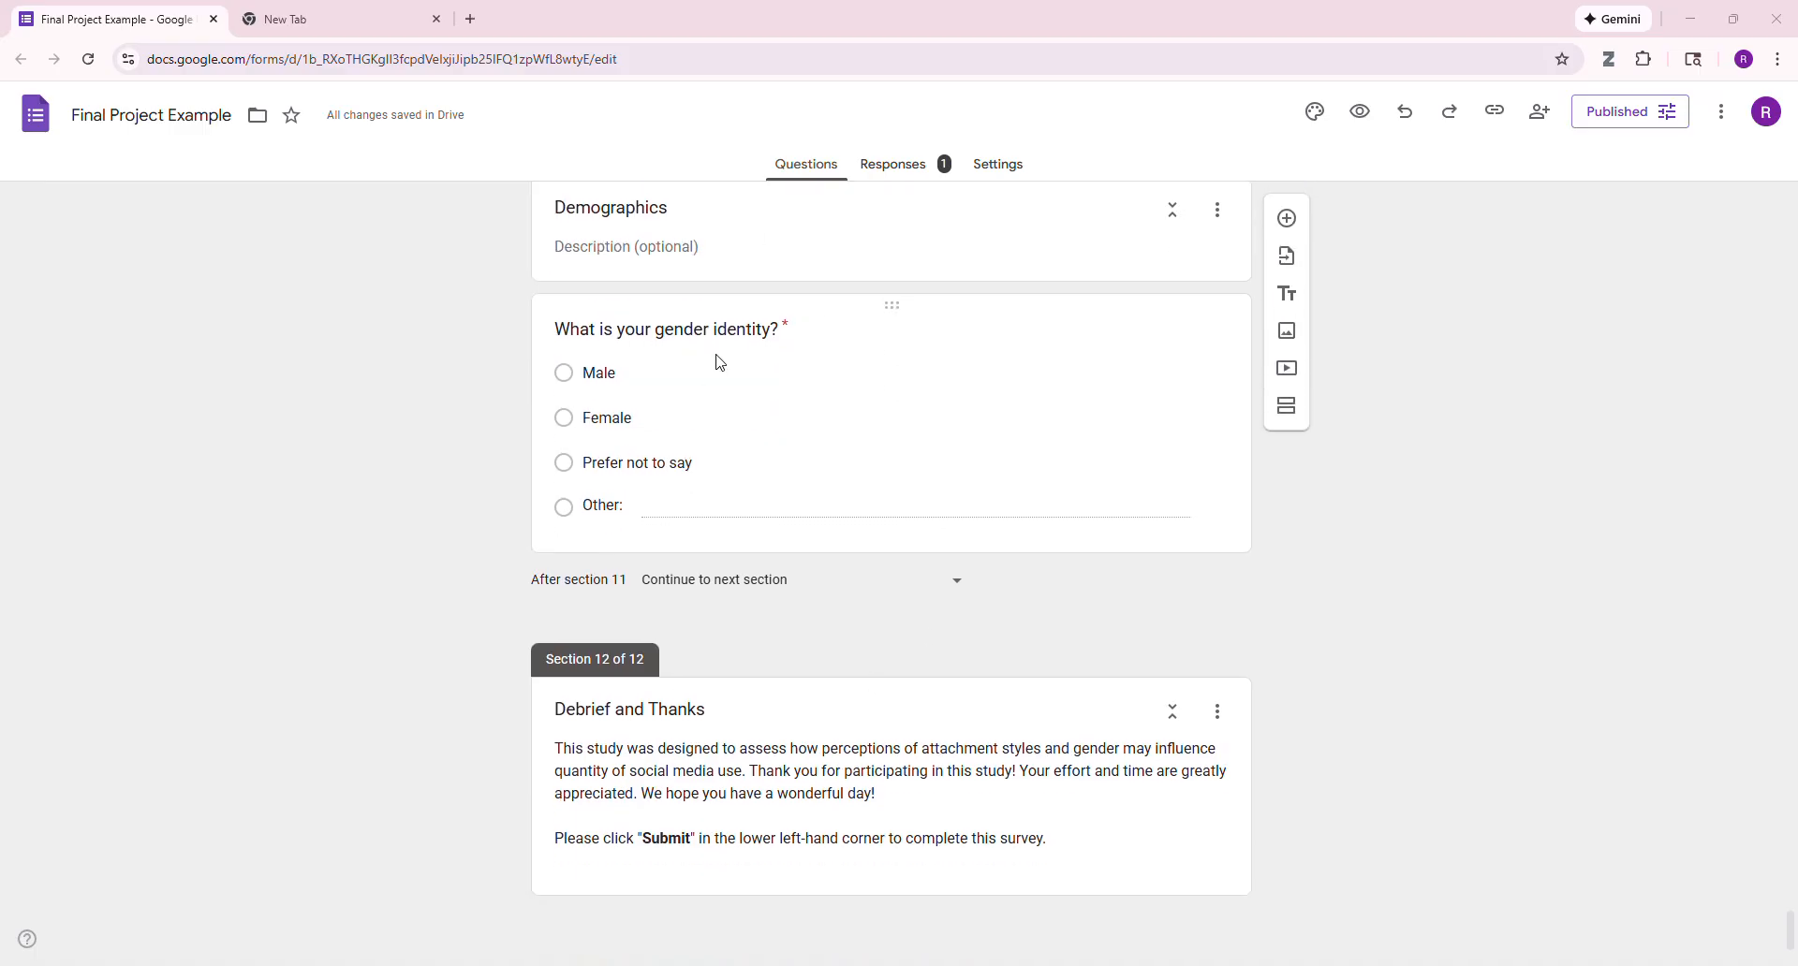
{"action": "scroll", "coordinate": [716, 367], "scroll_direction": "up", "scroll_amount": 8}
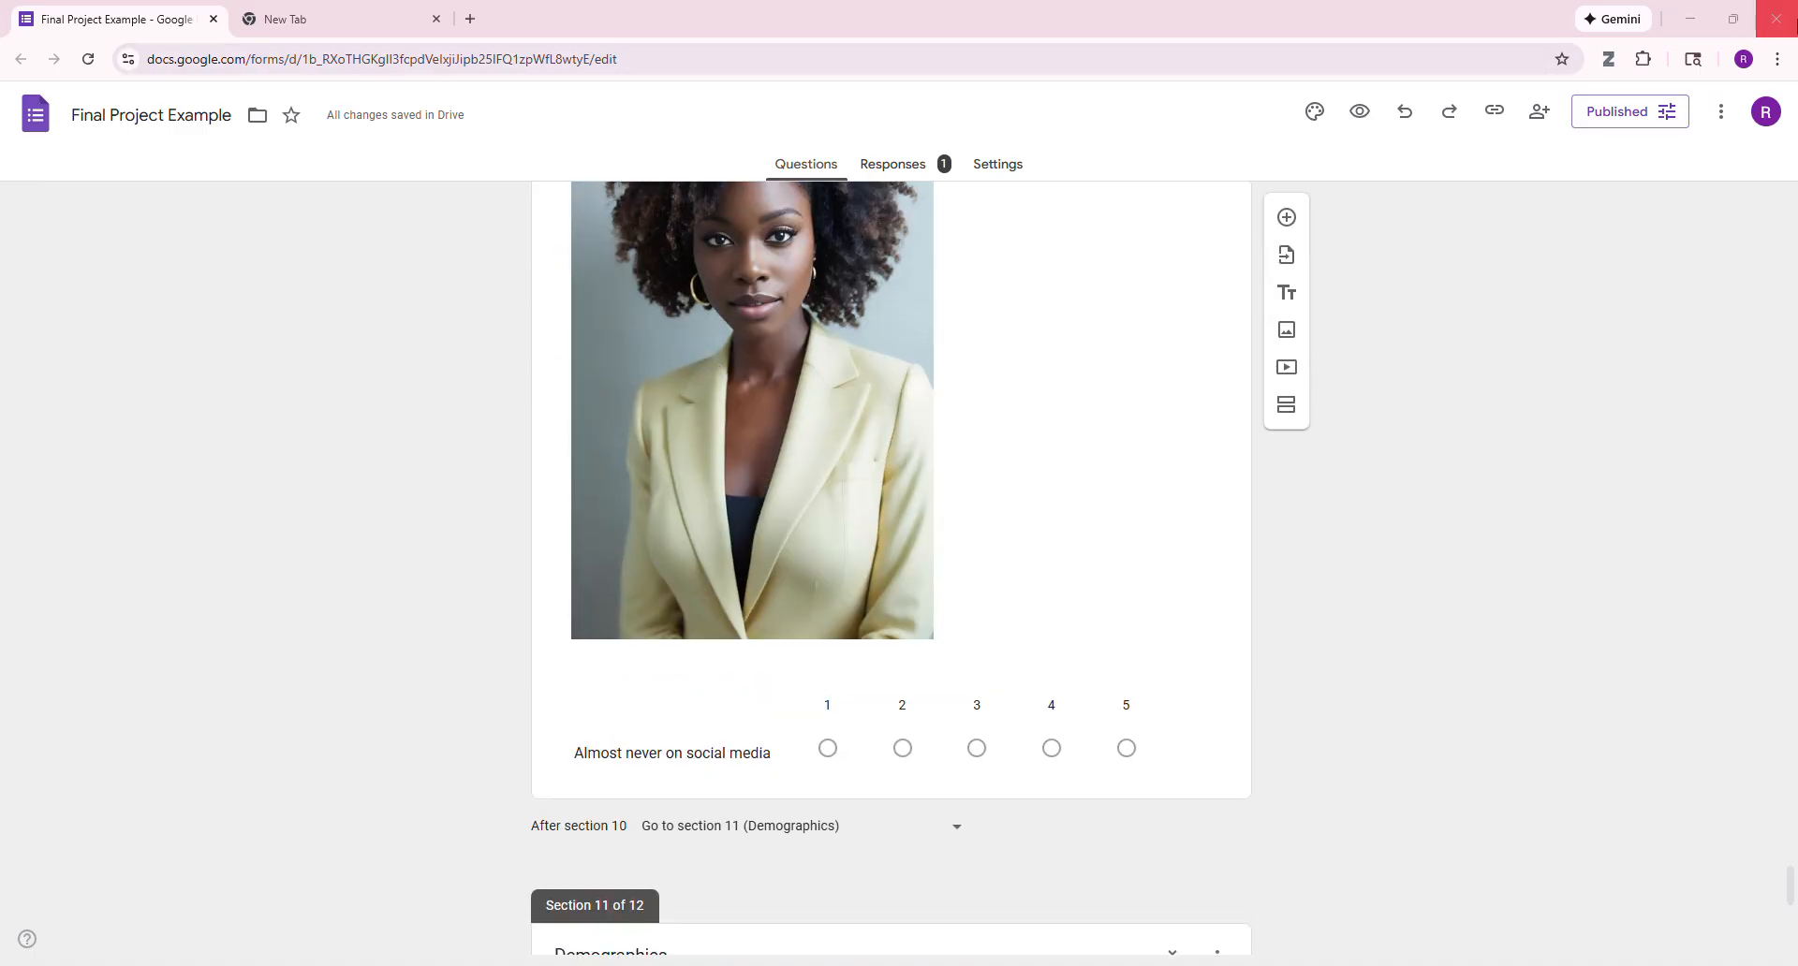
- Switch to the survey workbook in Excel and examine the individual participant responses in rows 2 to 4
{"action": "left_click", "coordinate": [1690, 19]}
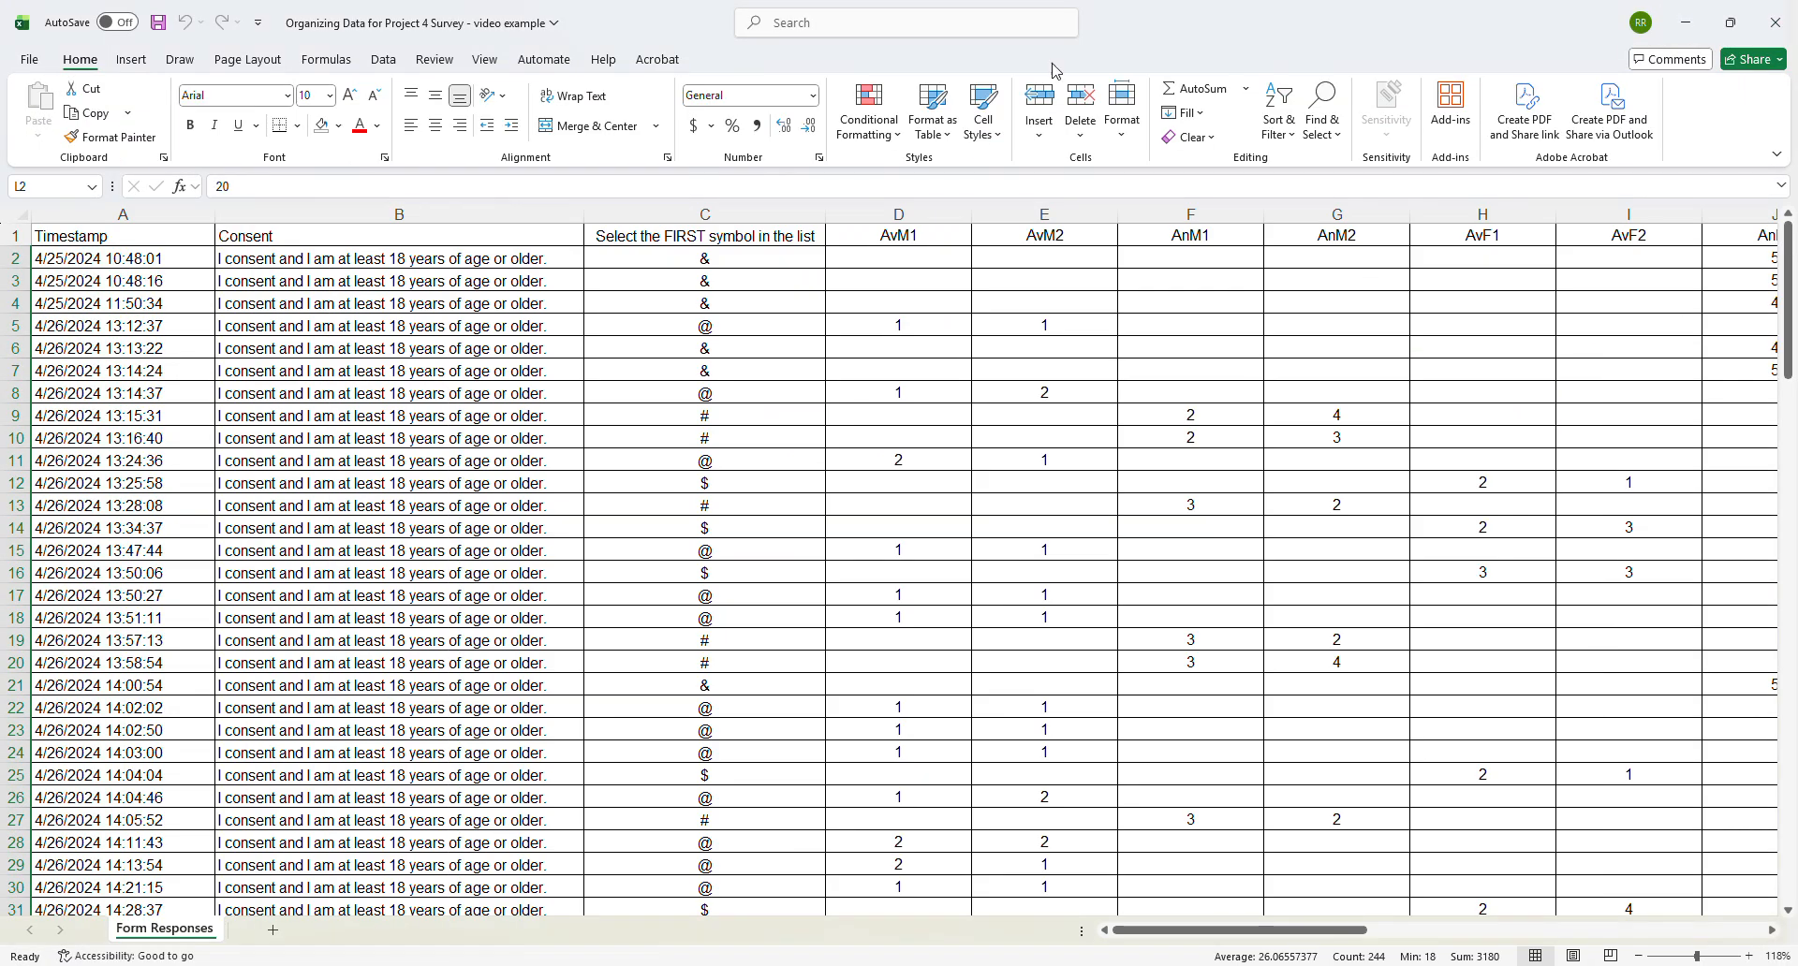
{"action": "left_click", "coordinate": [95, 256]}
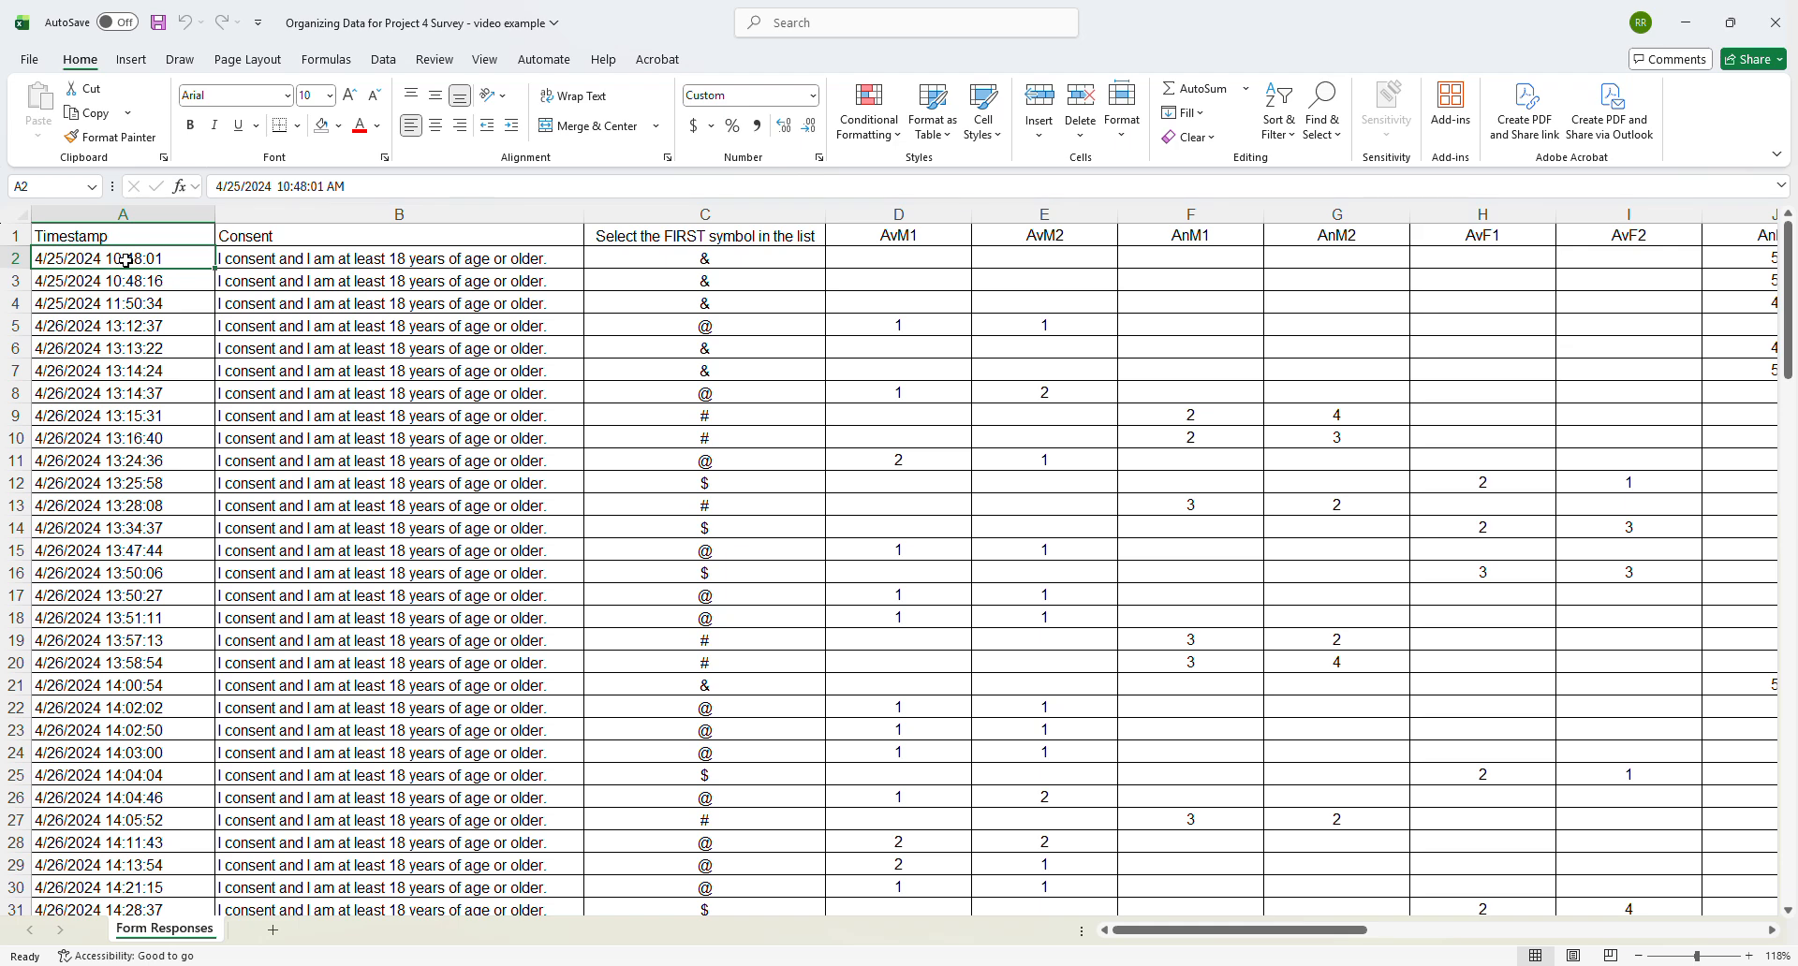
{"action": "left_click", "coordinate": [19, 256]}
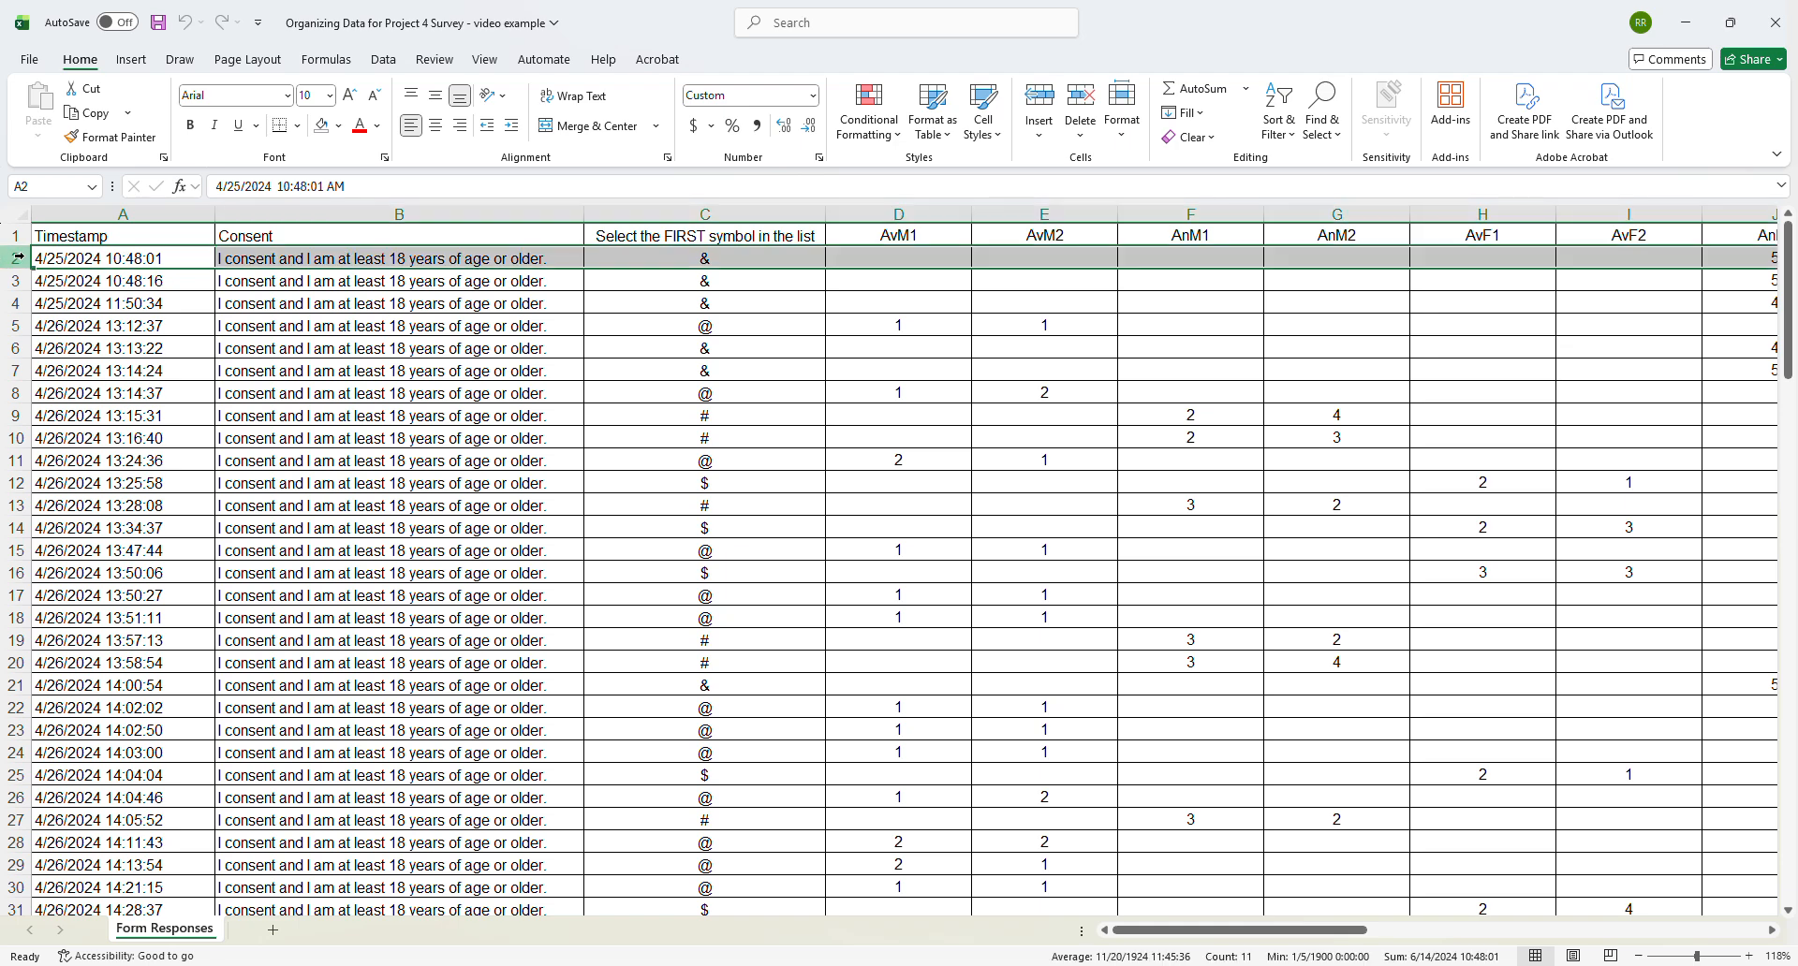
{"action": "left_click", "coordinate": [18, 283]}
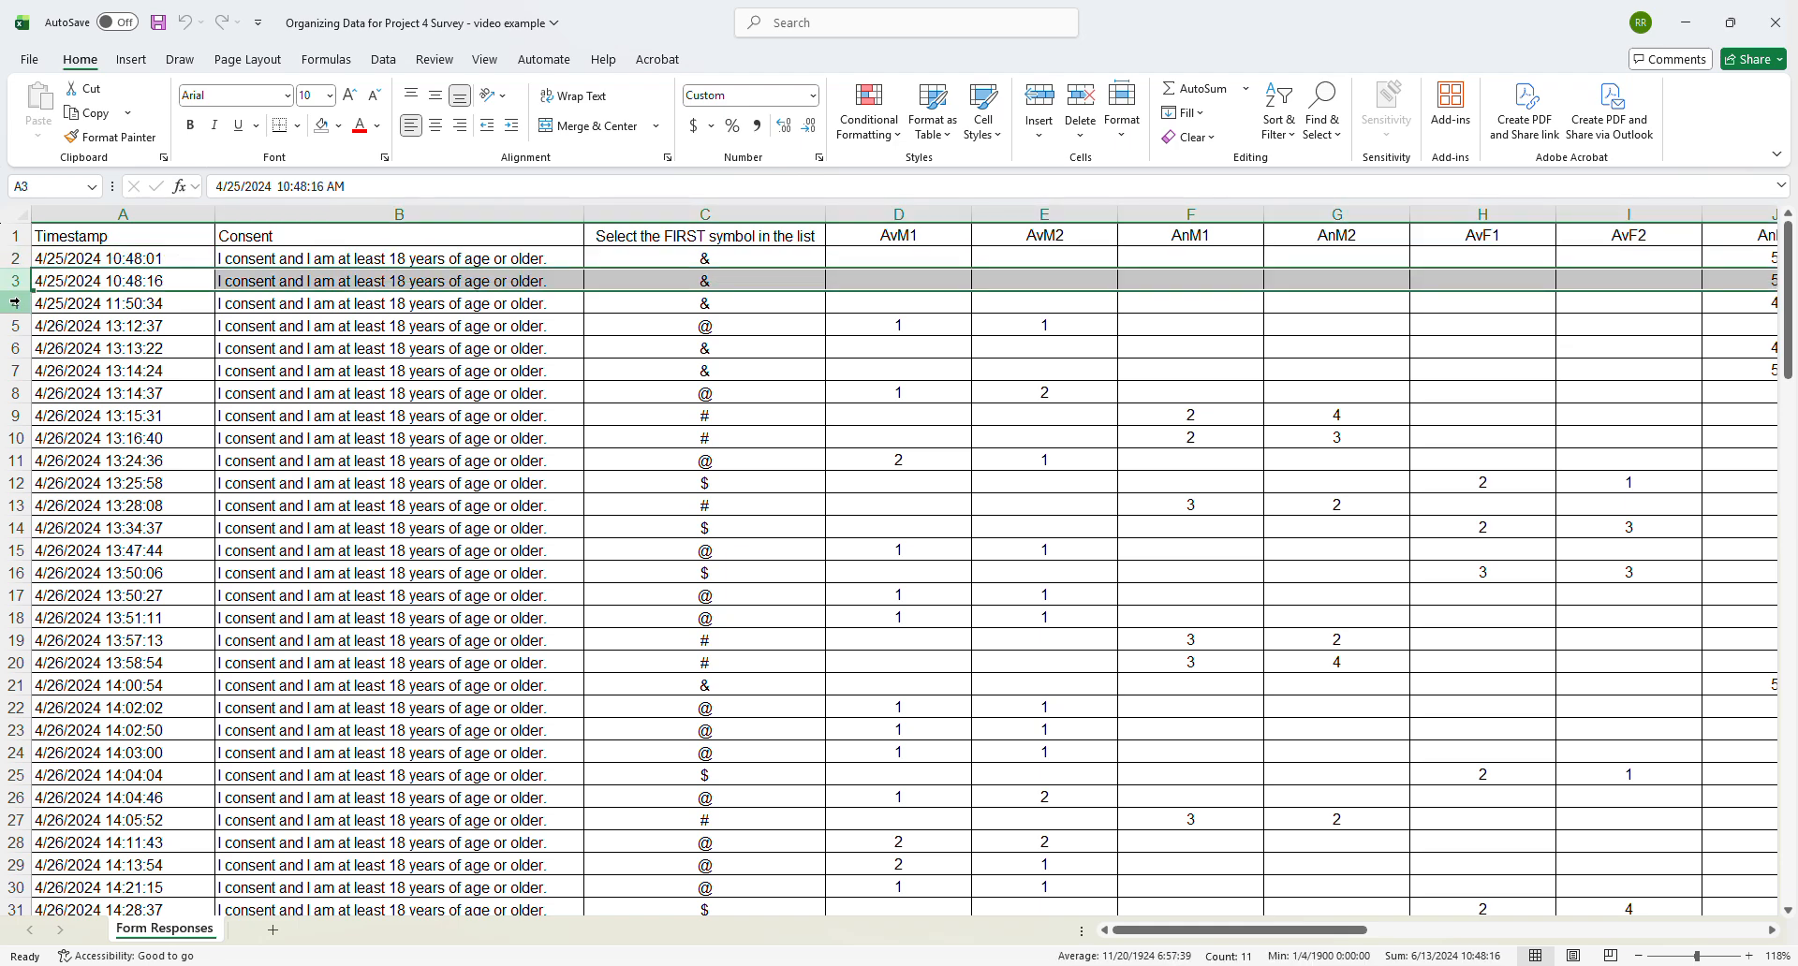
{"action": "left_click", "coordinate": [18, 305]}
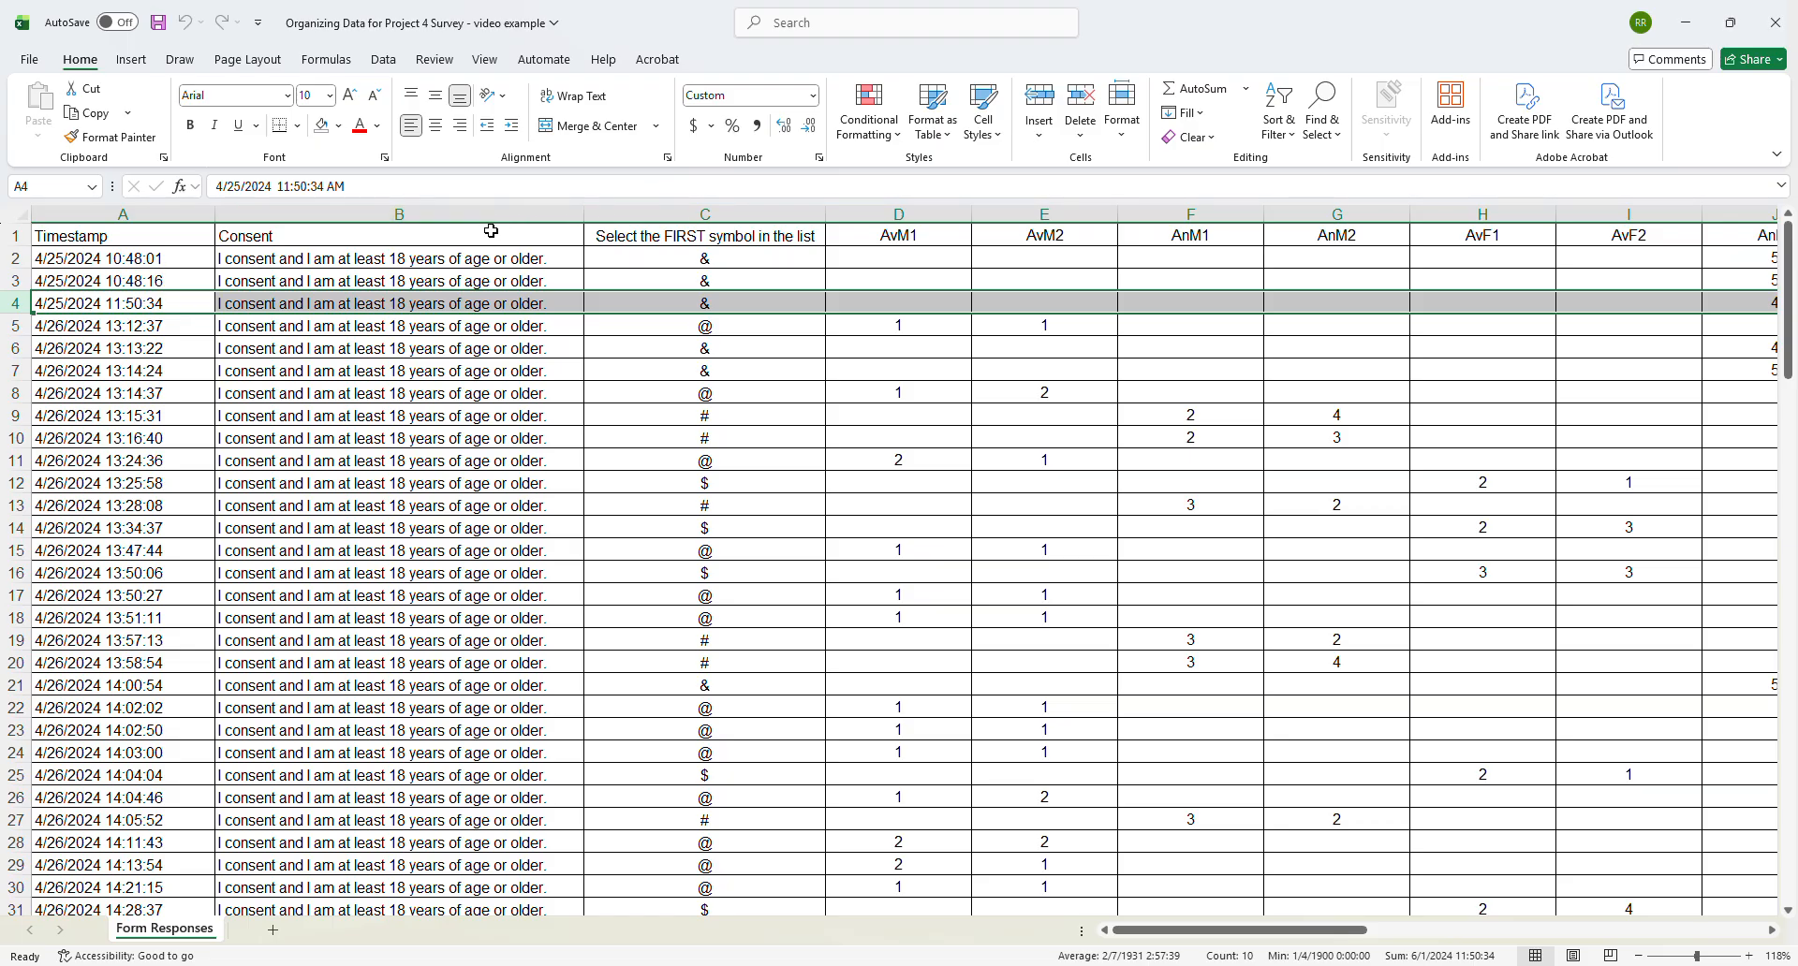
- Examine the first participants' entries in the Consent column and the first-symbol column
{"action": "left_click", "coordinate": [255, 260]}
{"action": "left_click", "coordinate": [349, 288]}
{"action": "left_click", "coordinate": [350, 304]}
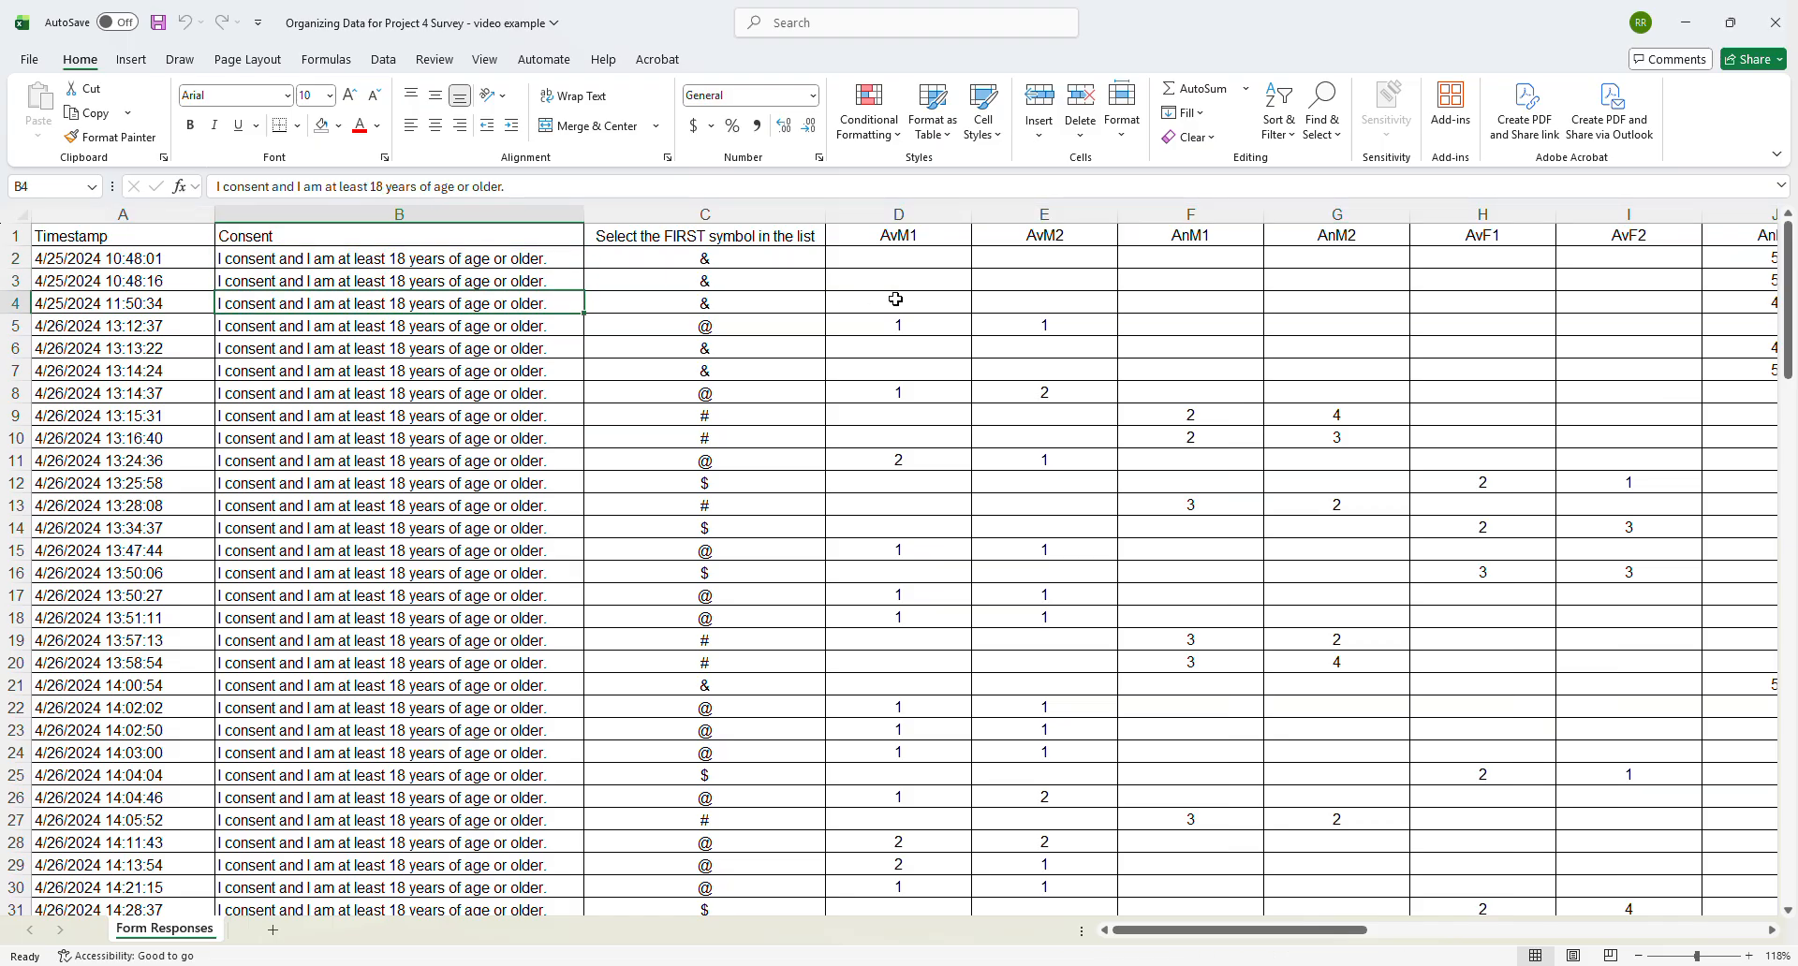
{"action": "left_click", "coordinate": [654, 256]}
{"action": "left_click", "coordinate": [649, 274]}
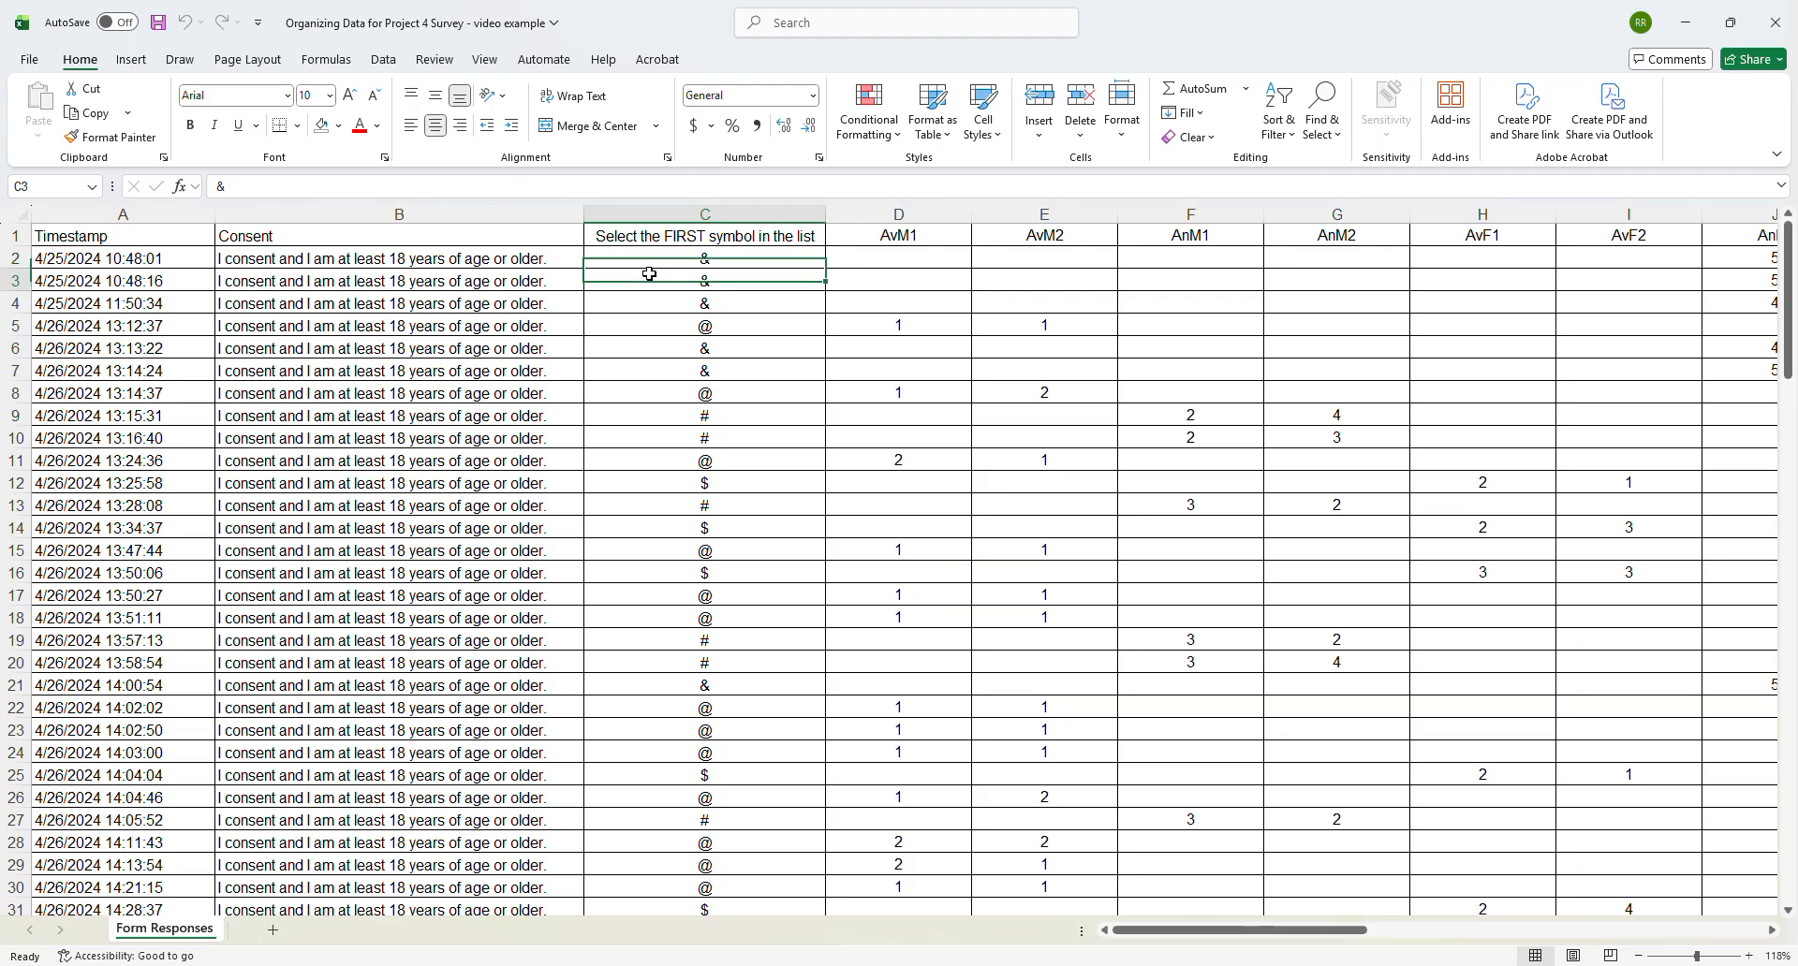
{"action": "left_click", "coordinate": [635, 300]}
{"action": "left_click", "coordinate": [627, 325]}
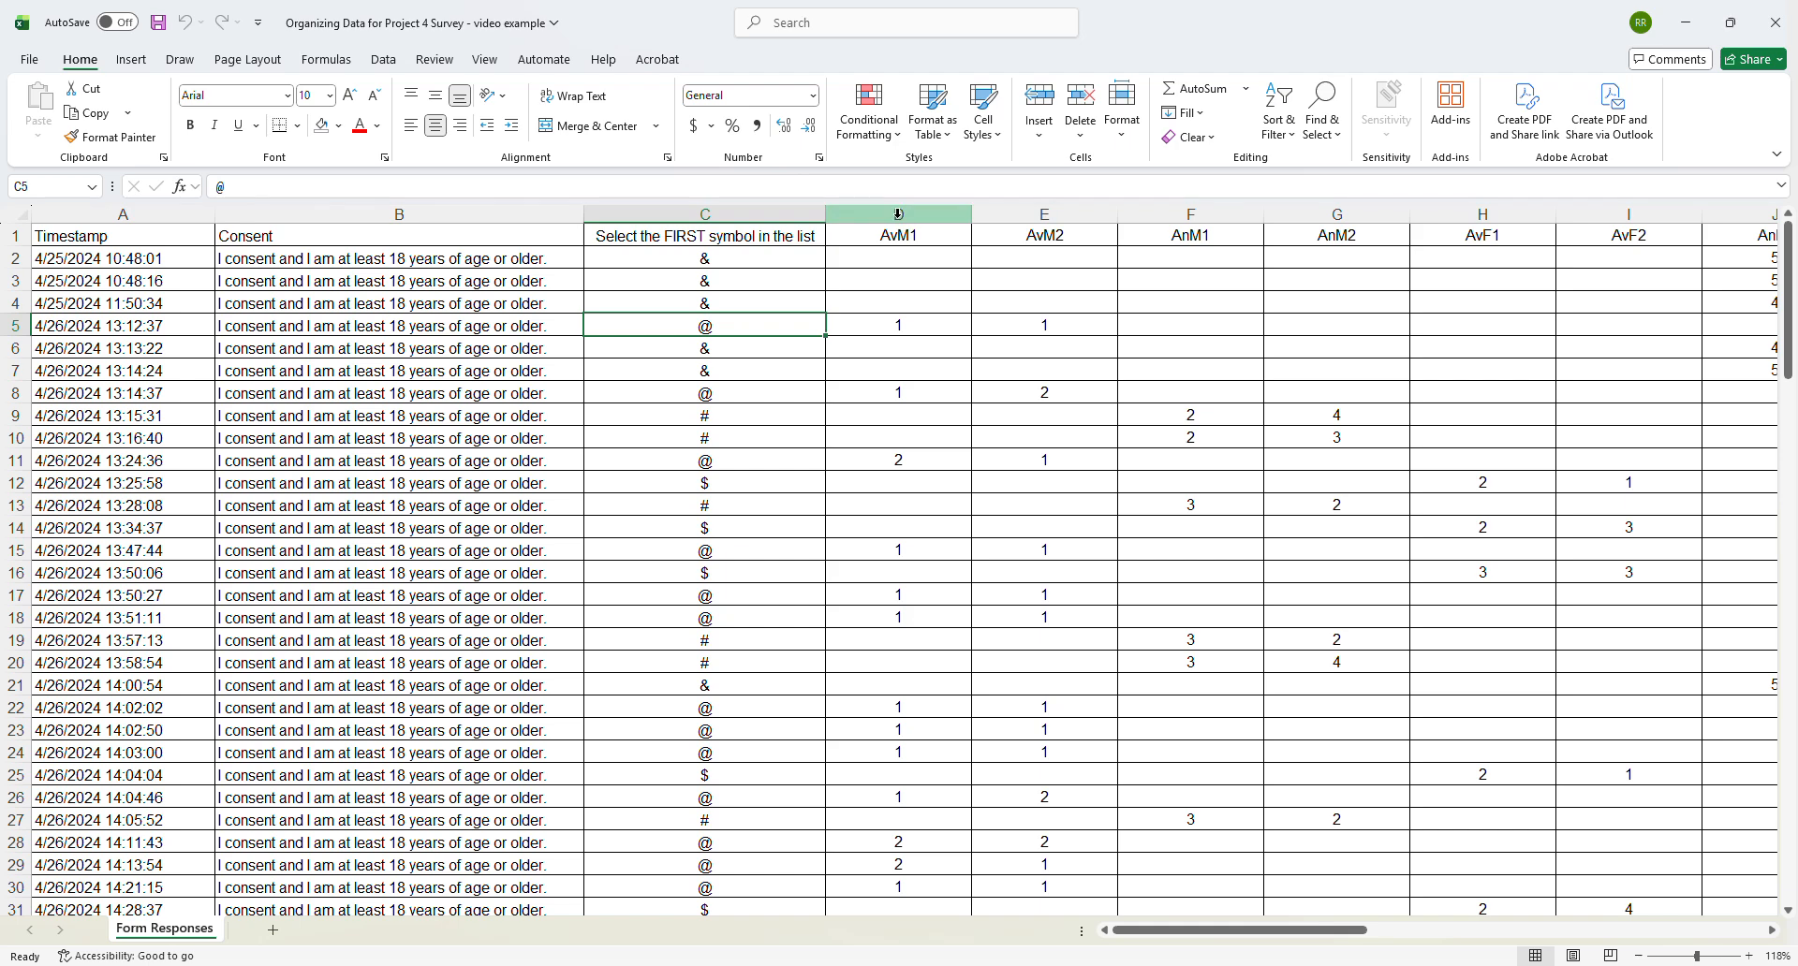
- Examine the paired AvM, AnM, AvF and AnF response columns and the age and gender columns
{"action": "left_click_drag", "start_coordinate": [898, 213], "coordinate": [1028, 218]}
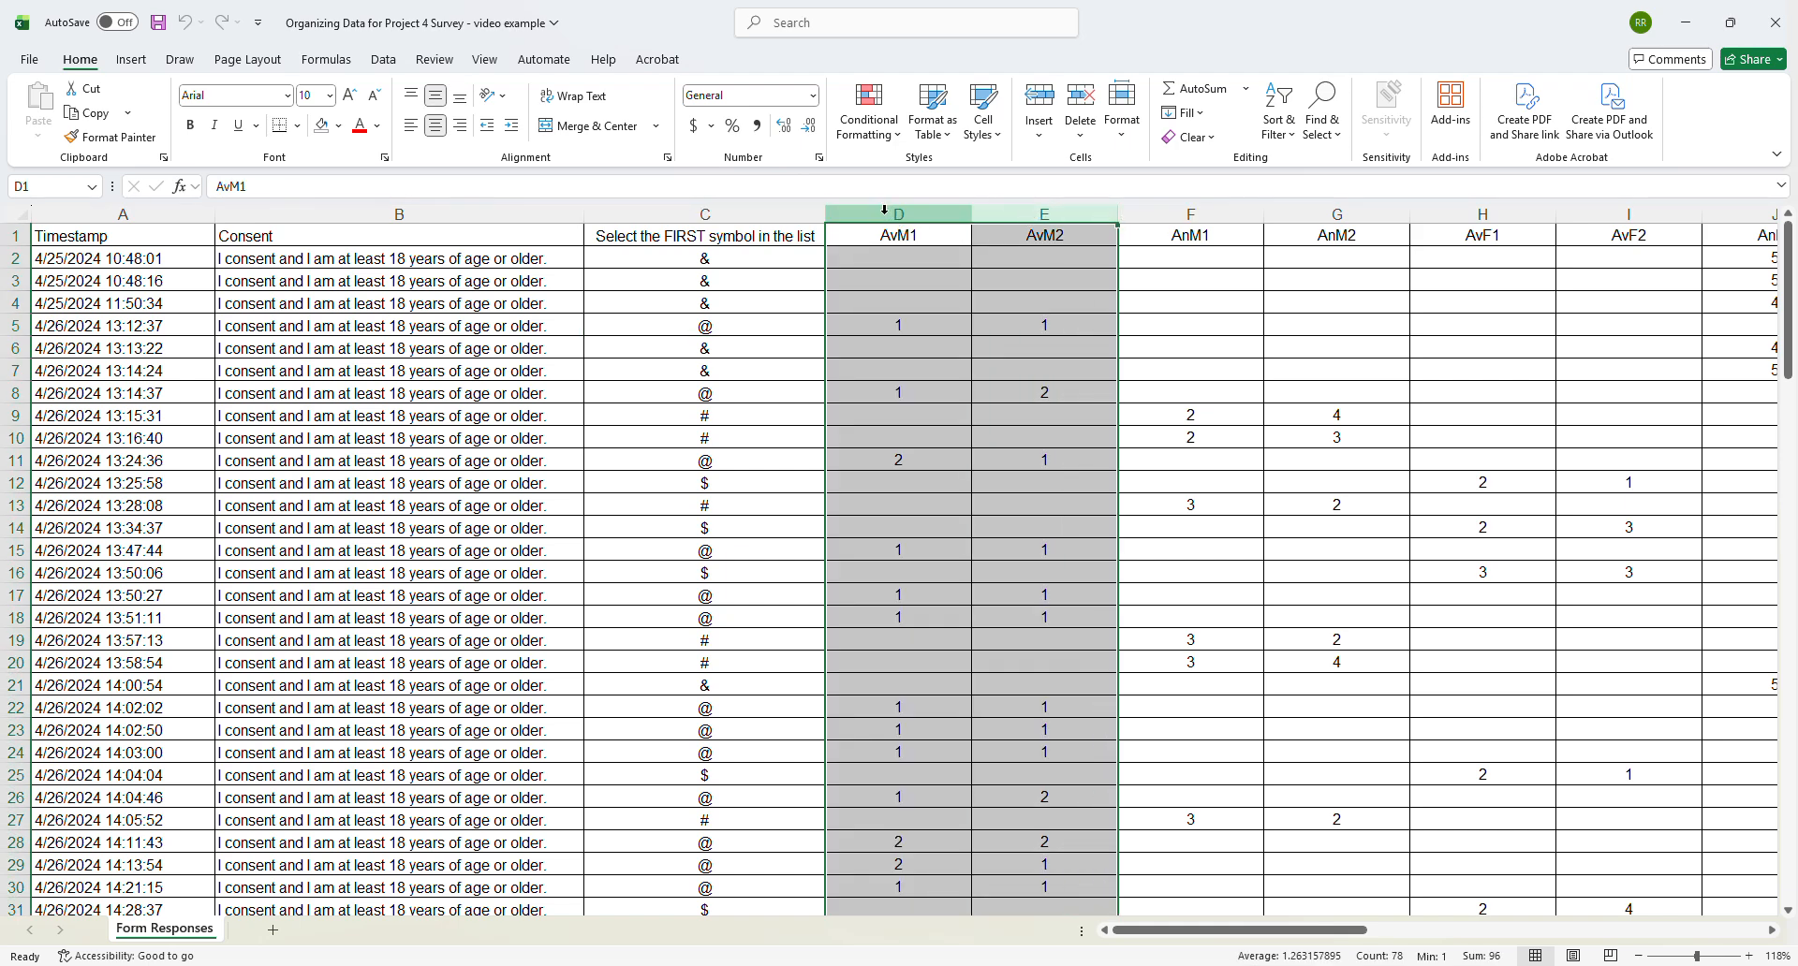
{"action": "left_click_drag", "start_coordinate": [890, 214], "coordinate": [1020, 219]}
{"action": "left_click_drag", "start_coordinate": [1202, 210], "coordinate": [1312, 220]}
{"action": "left_click_drag", "start_coordinate": [1481, 214], "coordinate": [1618, 217]}
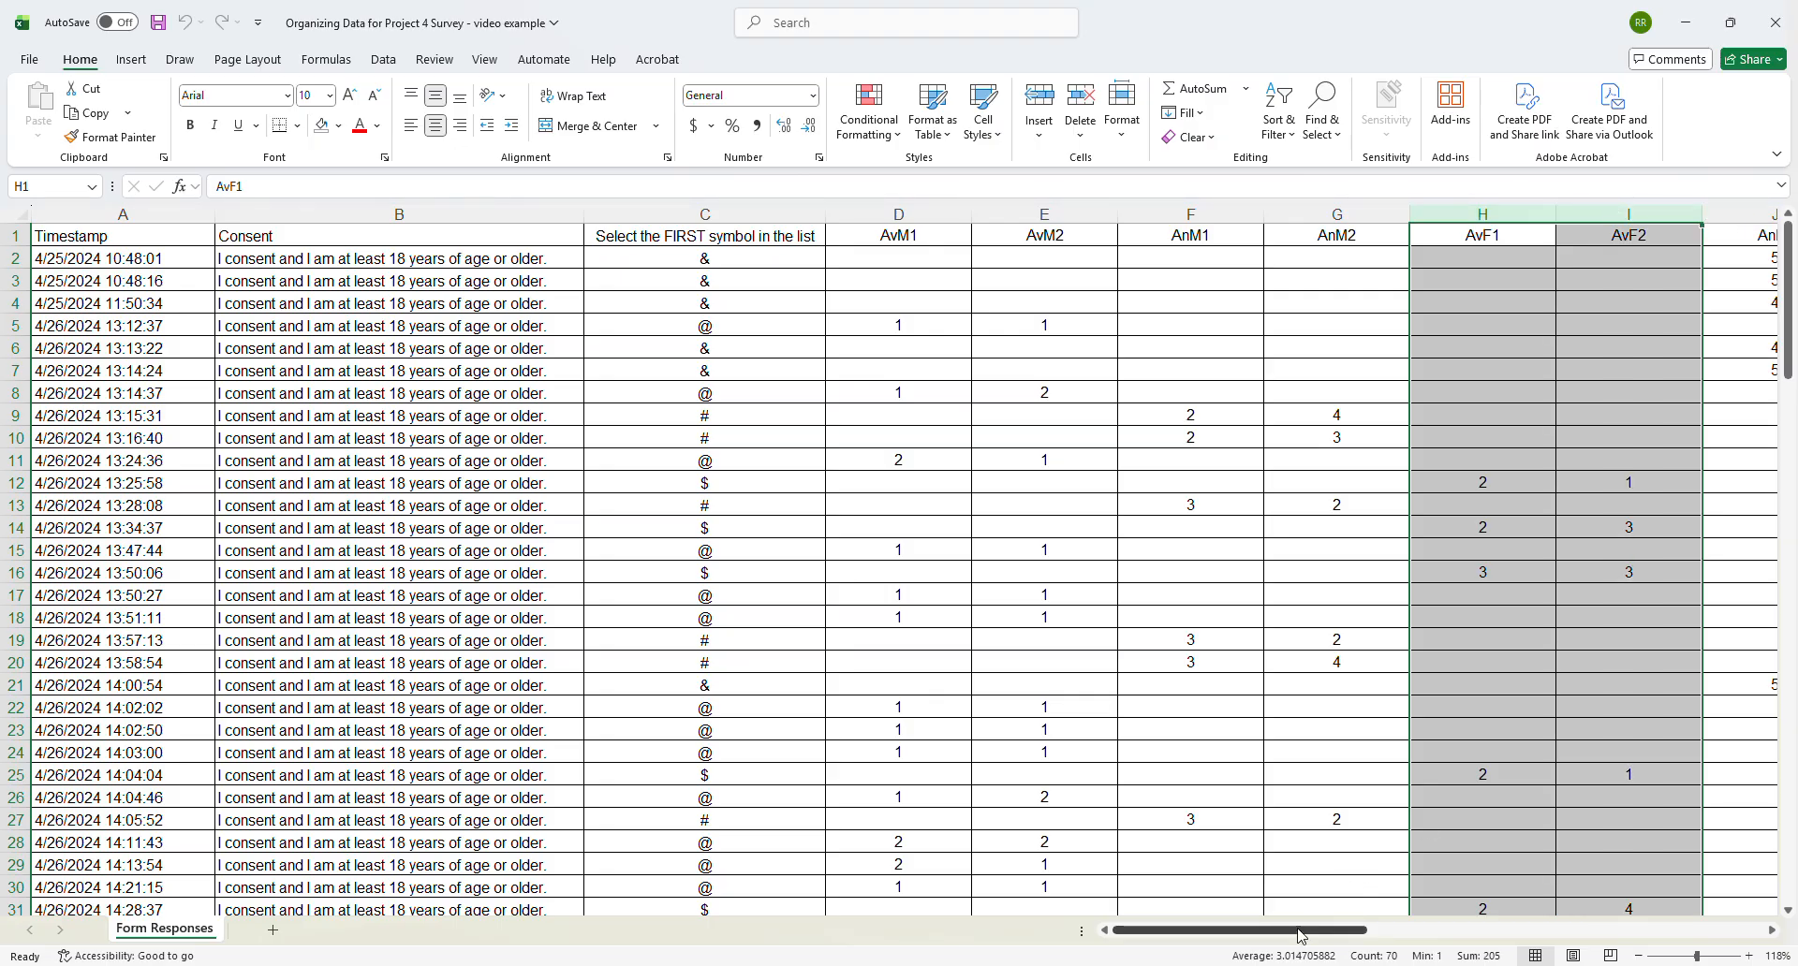
{"action": "left_click_drag", "start_coordinate": [1308, 933], "coordinate": [1399, 933]}
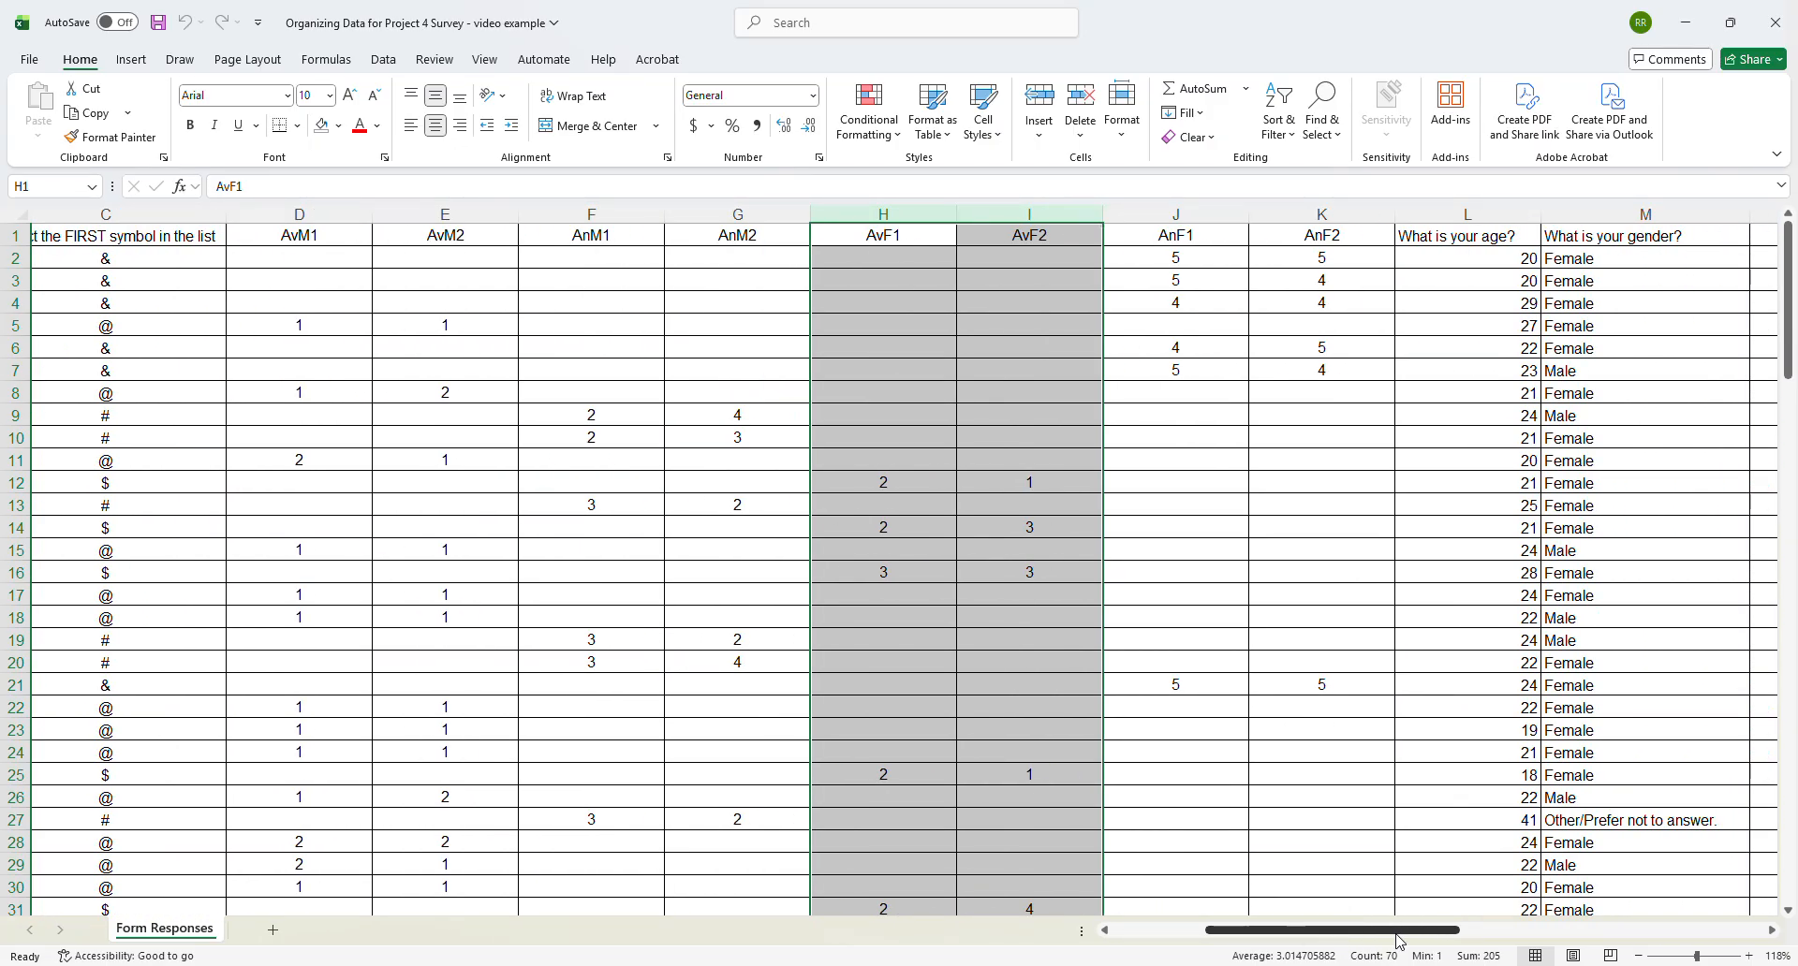
{"action": "left_click_drag", "start_coordinate": [1170, 215], "coordinate": [1312, 225]}
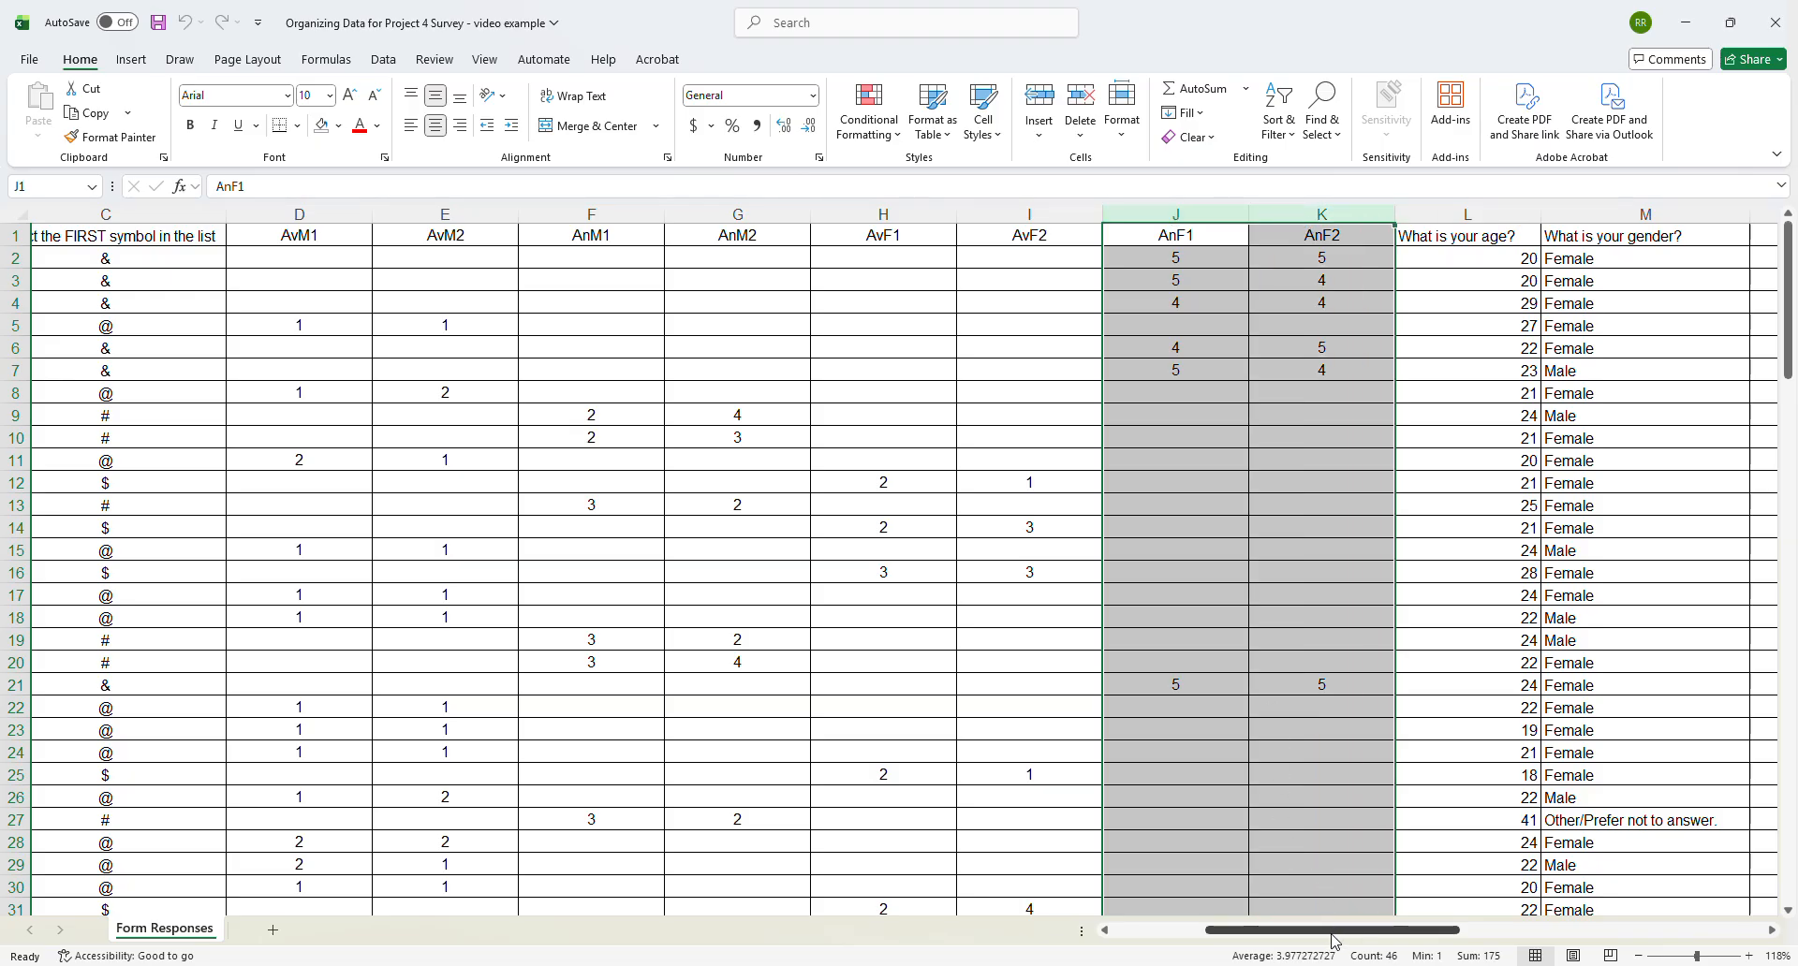
{"action": "left_click_drag", "start_coordinate": [1335, 942], "coordinate": [1381, 934]}
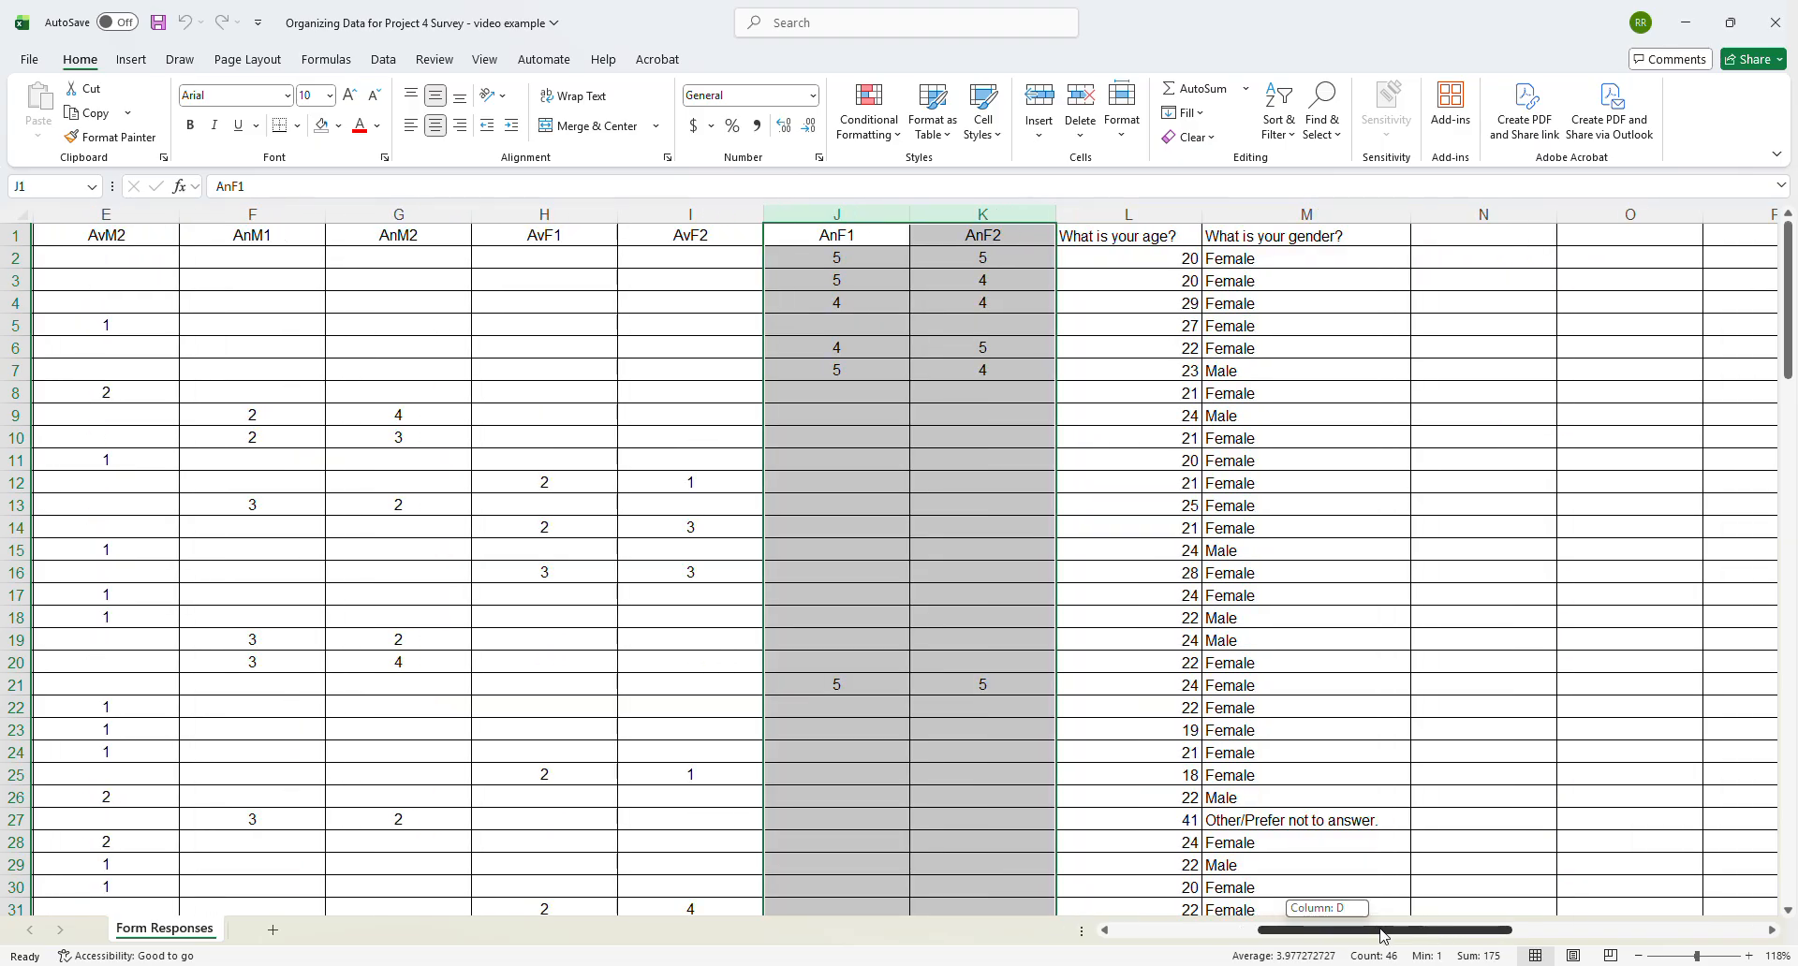
{"action": "left_click", "coordinate": [1140, 211]}
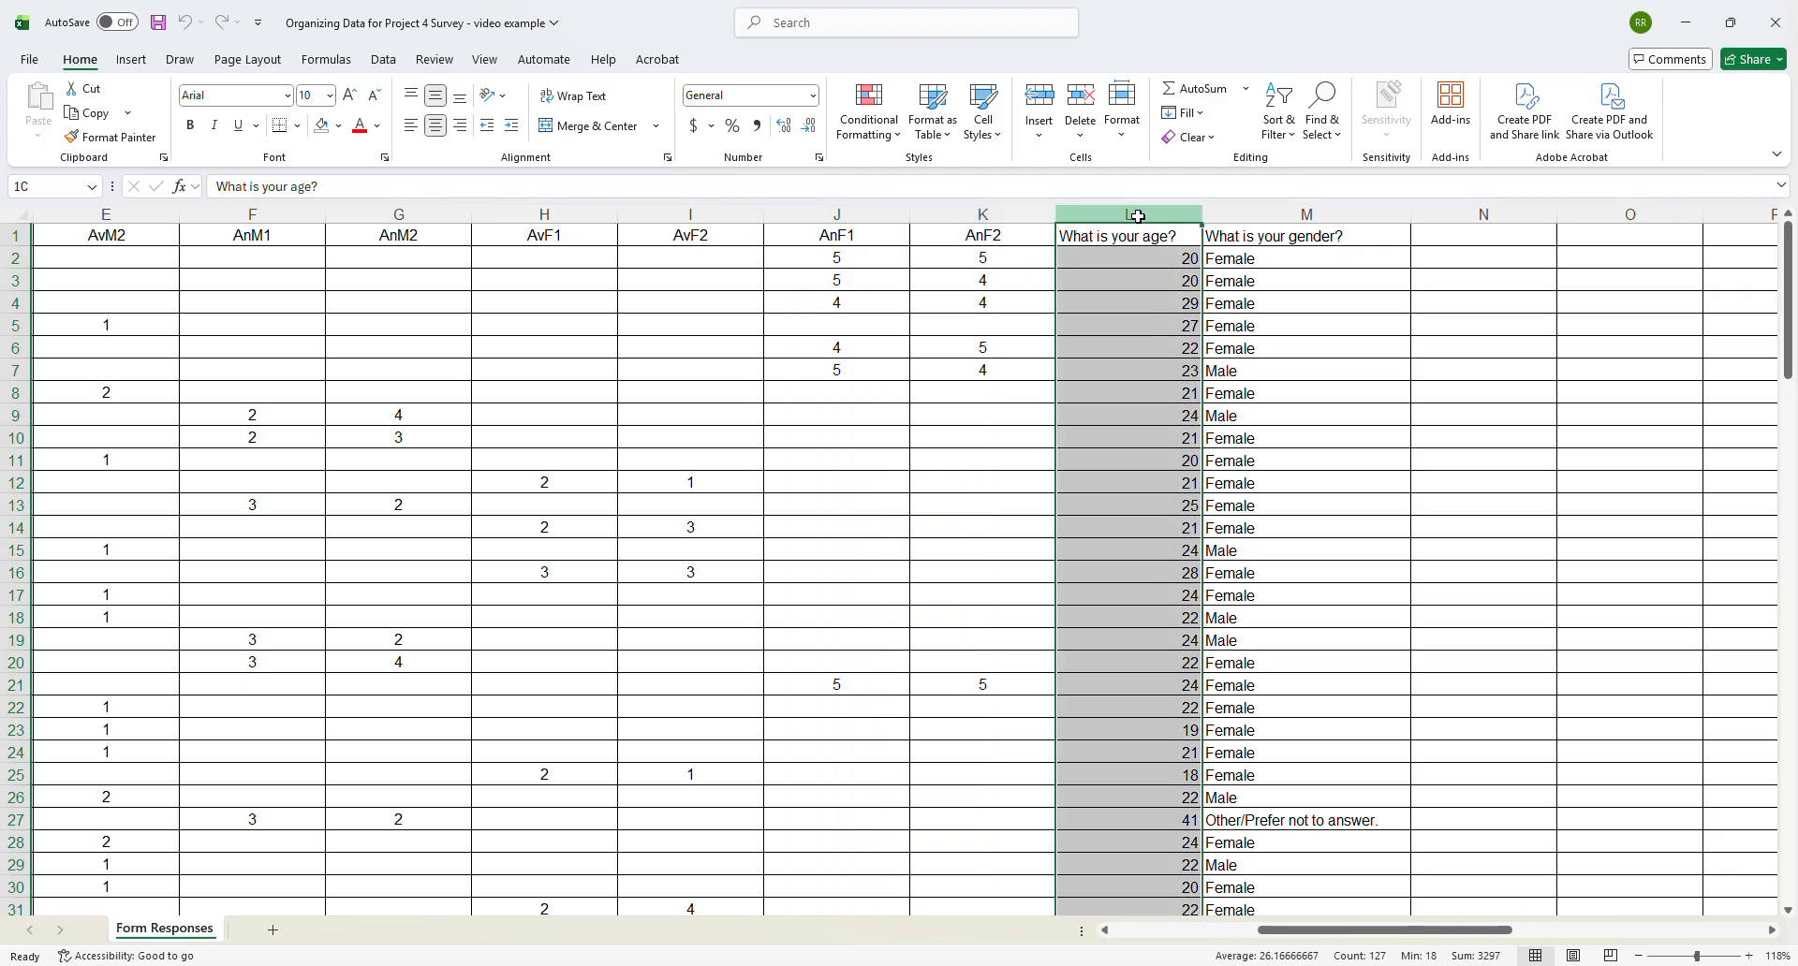
{"action": "left_click_drag", "start_coordinate": [1138, 217], "coordinate": [1226, 232]}
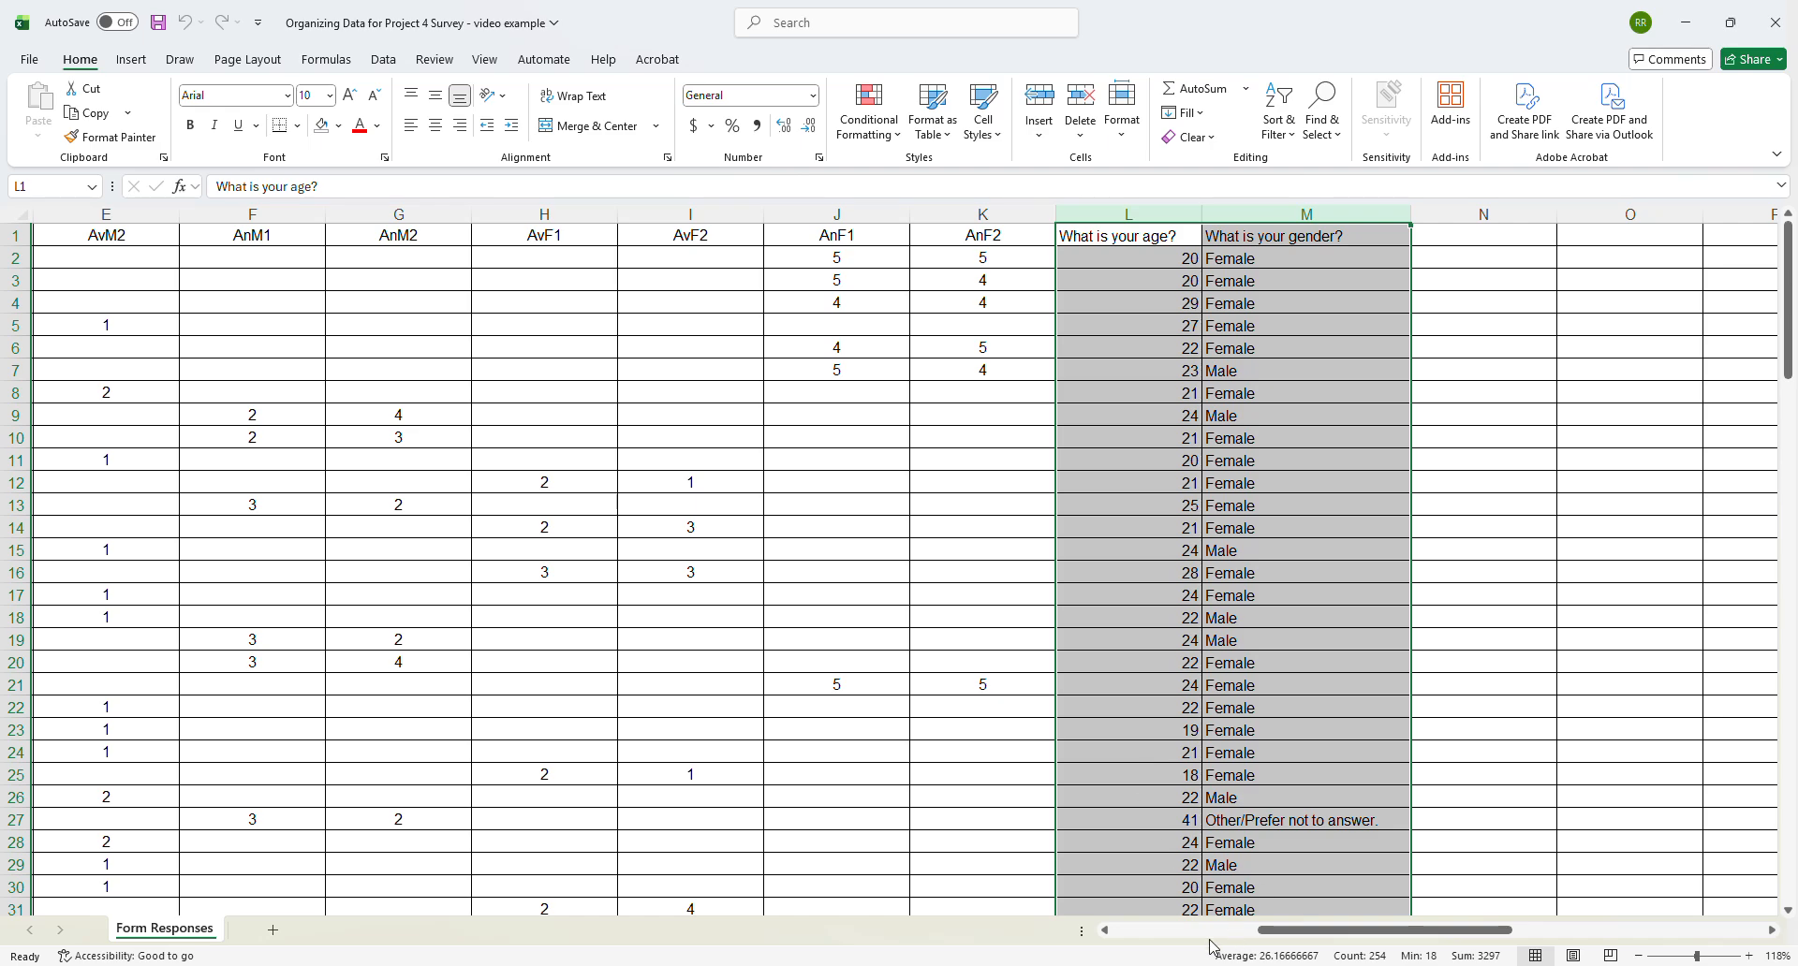
- Add a new blank worksheet to the workbook and return to the Form Responses sheet
{"action": "scroll", "coordinate": [1161, 937], "scroll_direction": "left", "scroll_amount": 2}
{"action": "scroll", "coordinate": [1159, 932], "scroll_direction": "left", "scroll_amount": 2}
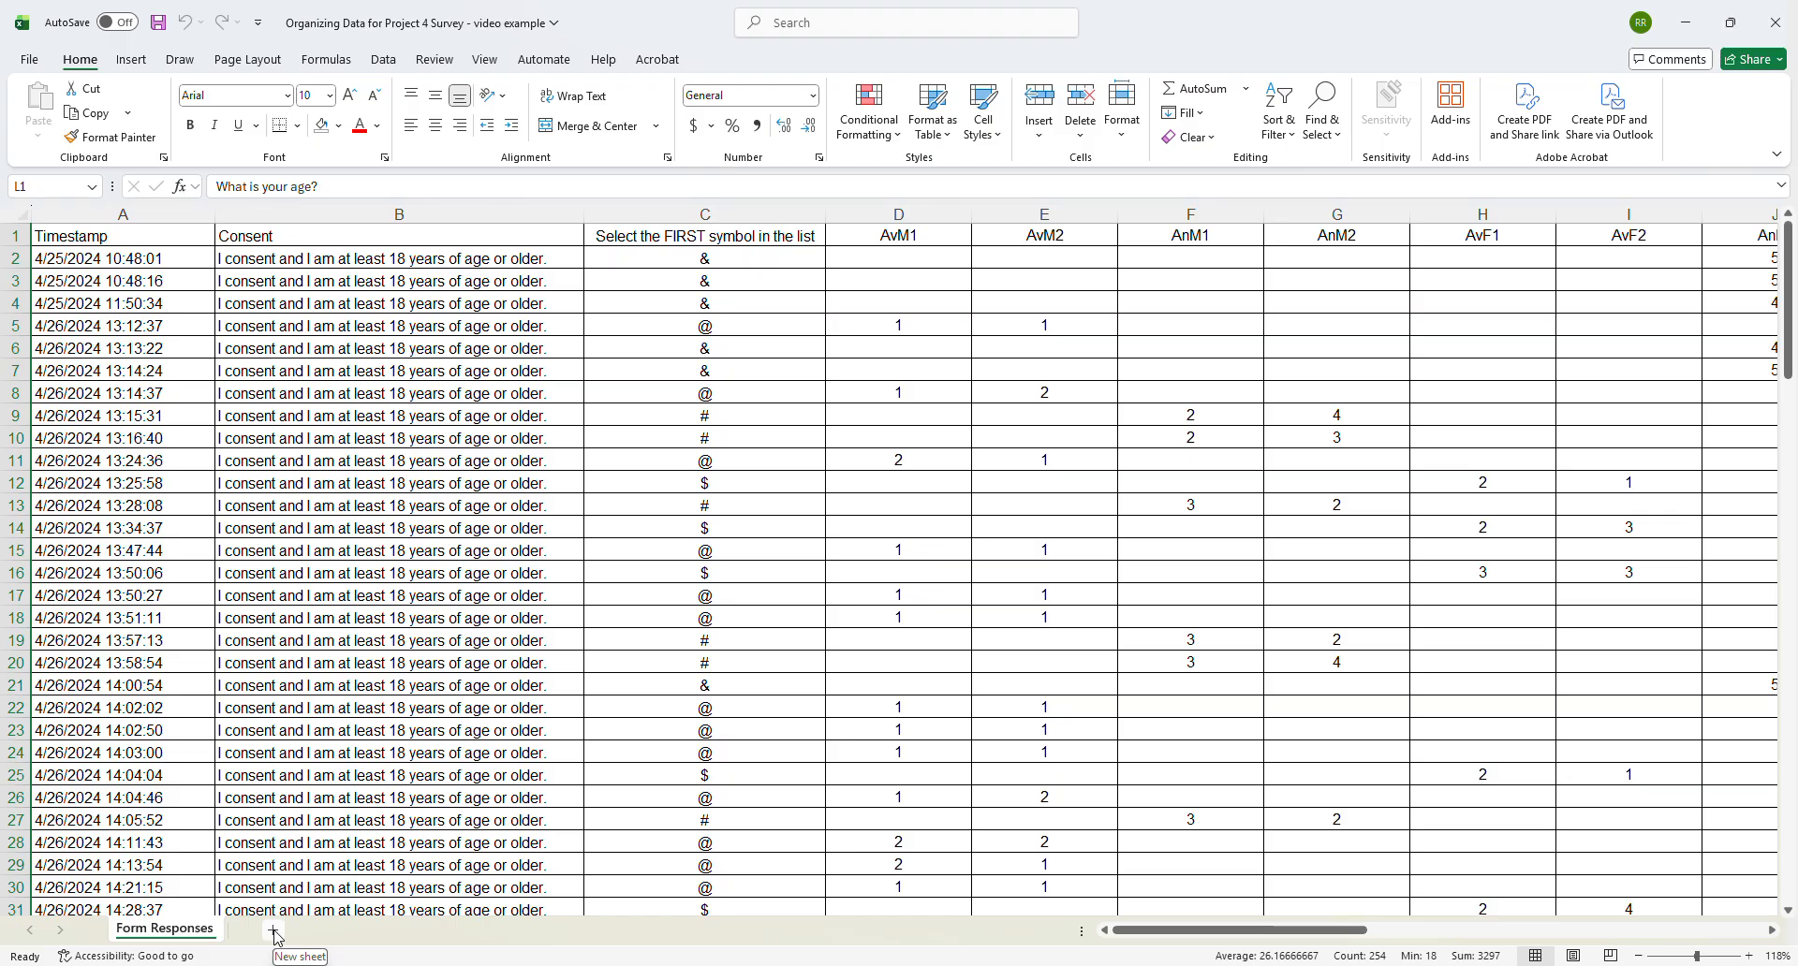
{"action": "left_click", "coordinate": [274, 931]}
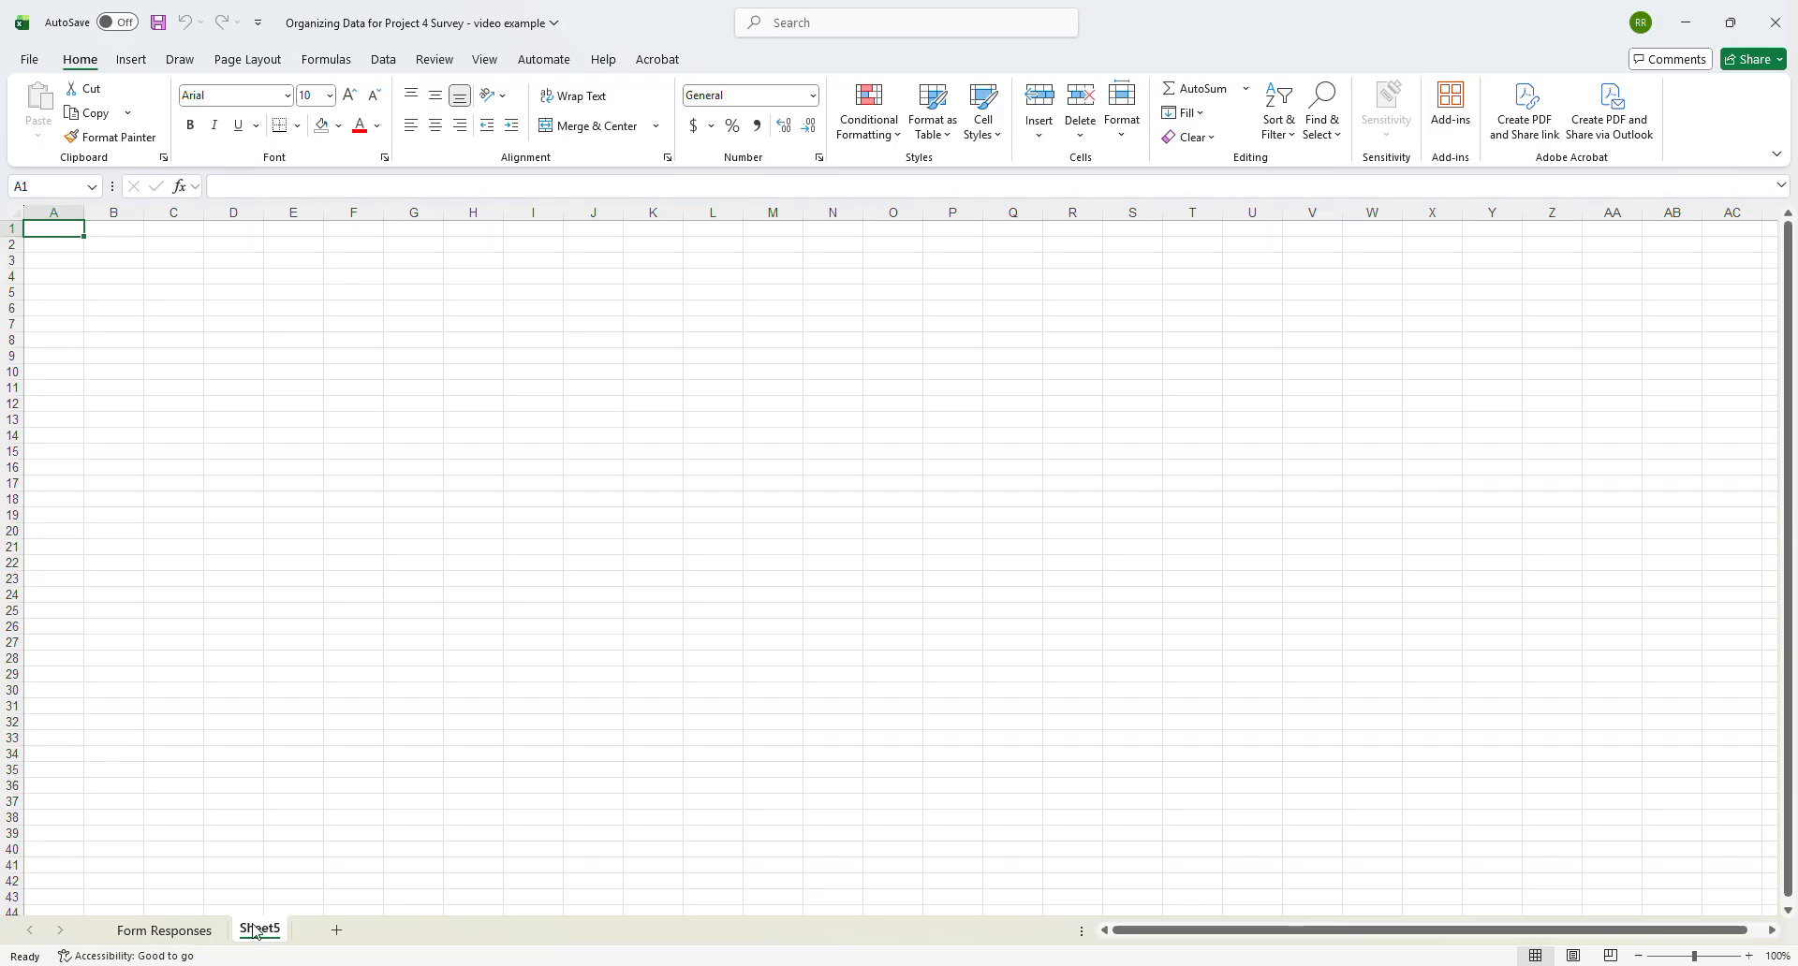
{"action": "left_click", "coordinate": [164, 930]}
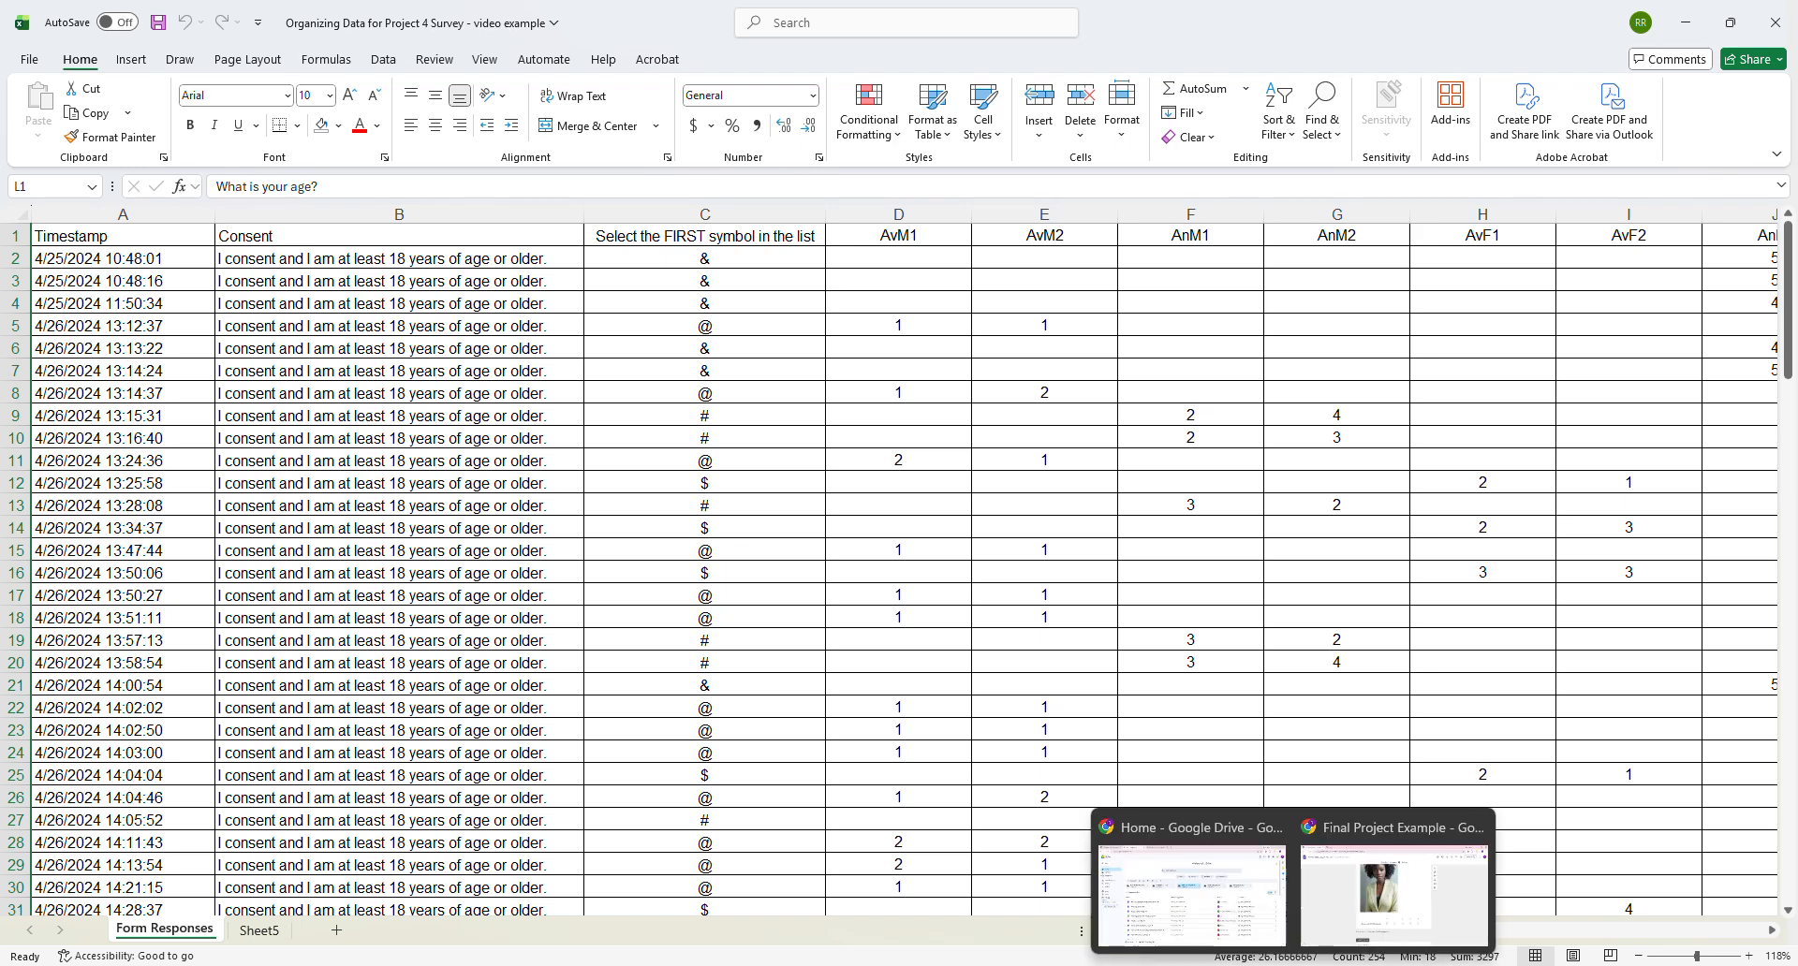
- Switch to the Final Project Example form in Google Forms and examine the symbol question's section branching and the @ section's scenario
{"action": "mouse_move", "coordinate": [1238, 904]}
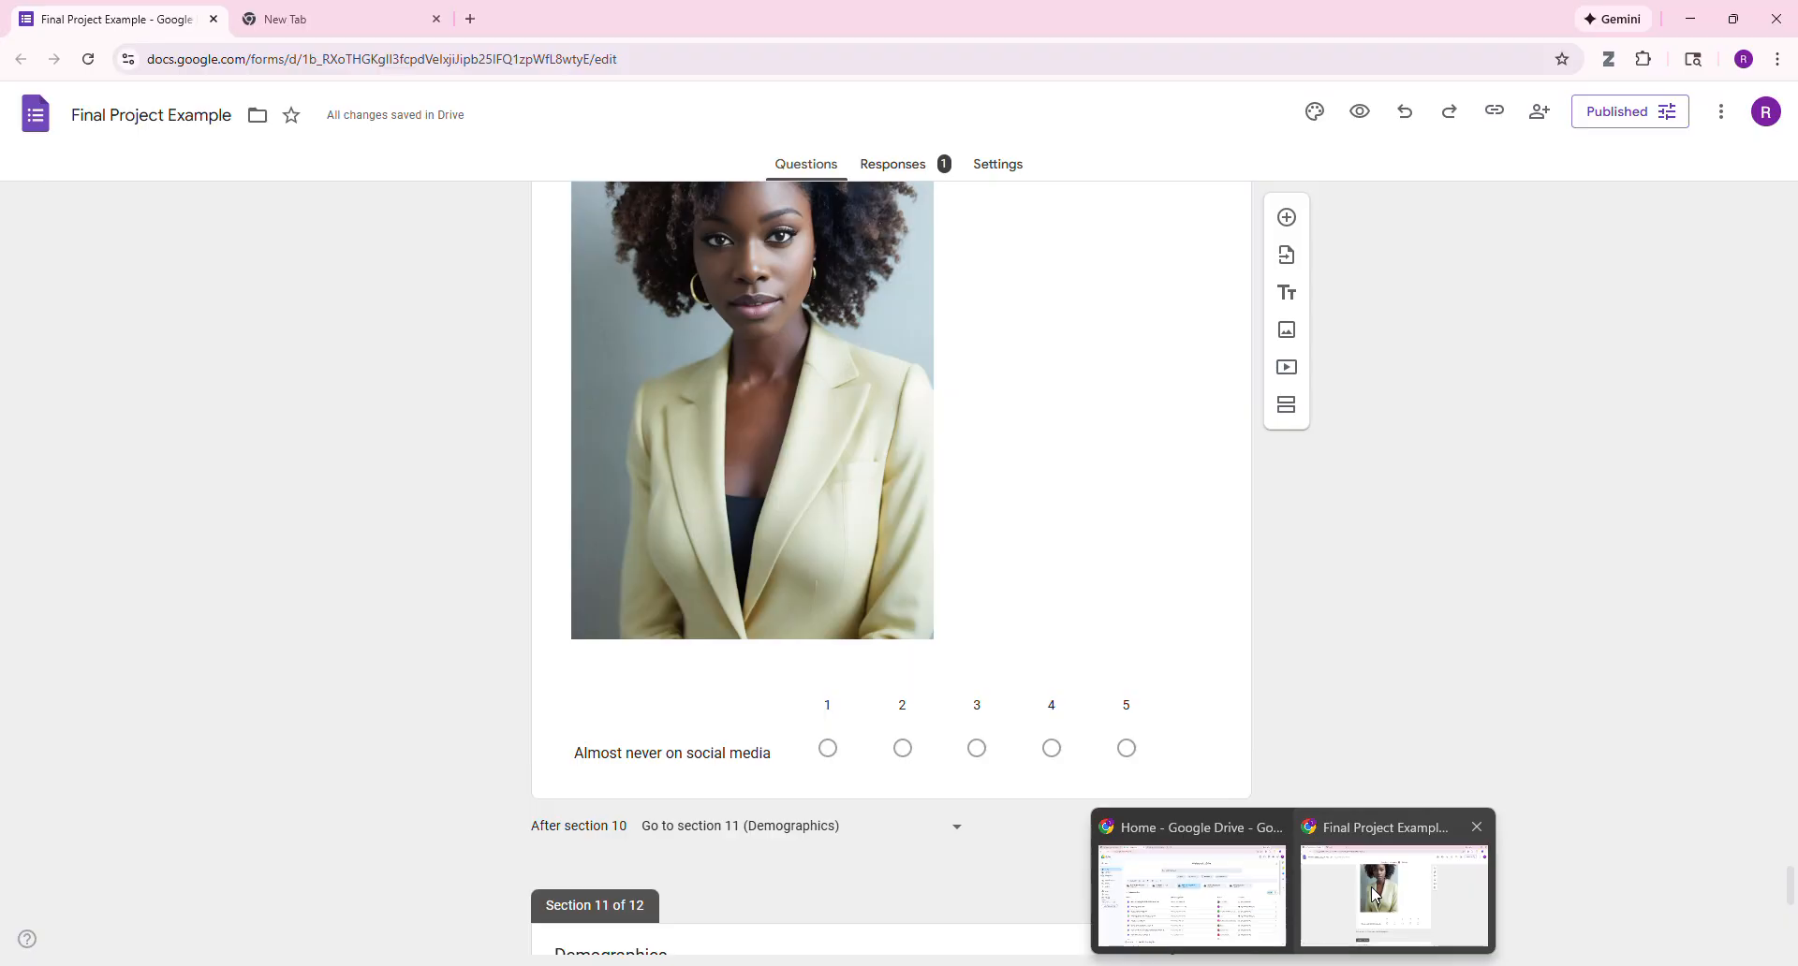
{"action": "left_click", "coordinate": [1371, 886]}
{"action": "scroll", "coordinate": [1189, 549], "scroll_direction": "up", "scroll_amount": 20}
{"action": "scroll", "coordinate": [1137, 548], "scroll_direction": "up", "scroll_amount": 15}
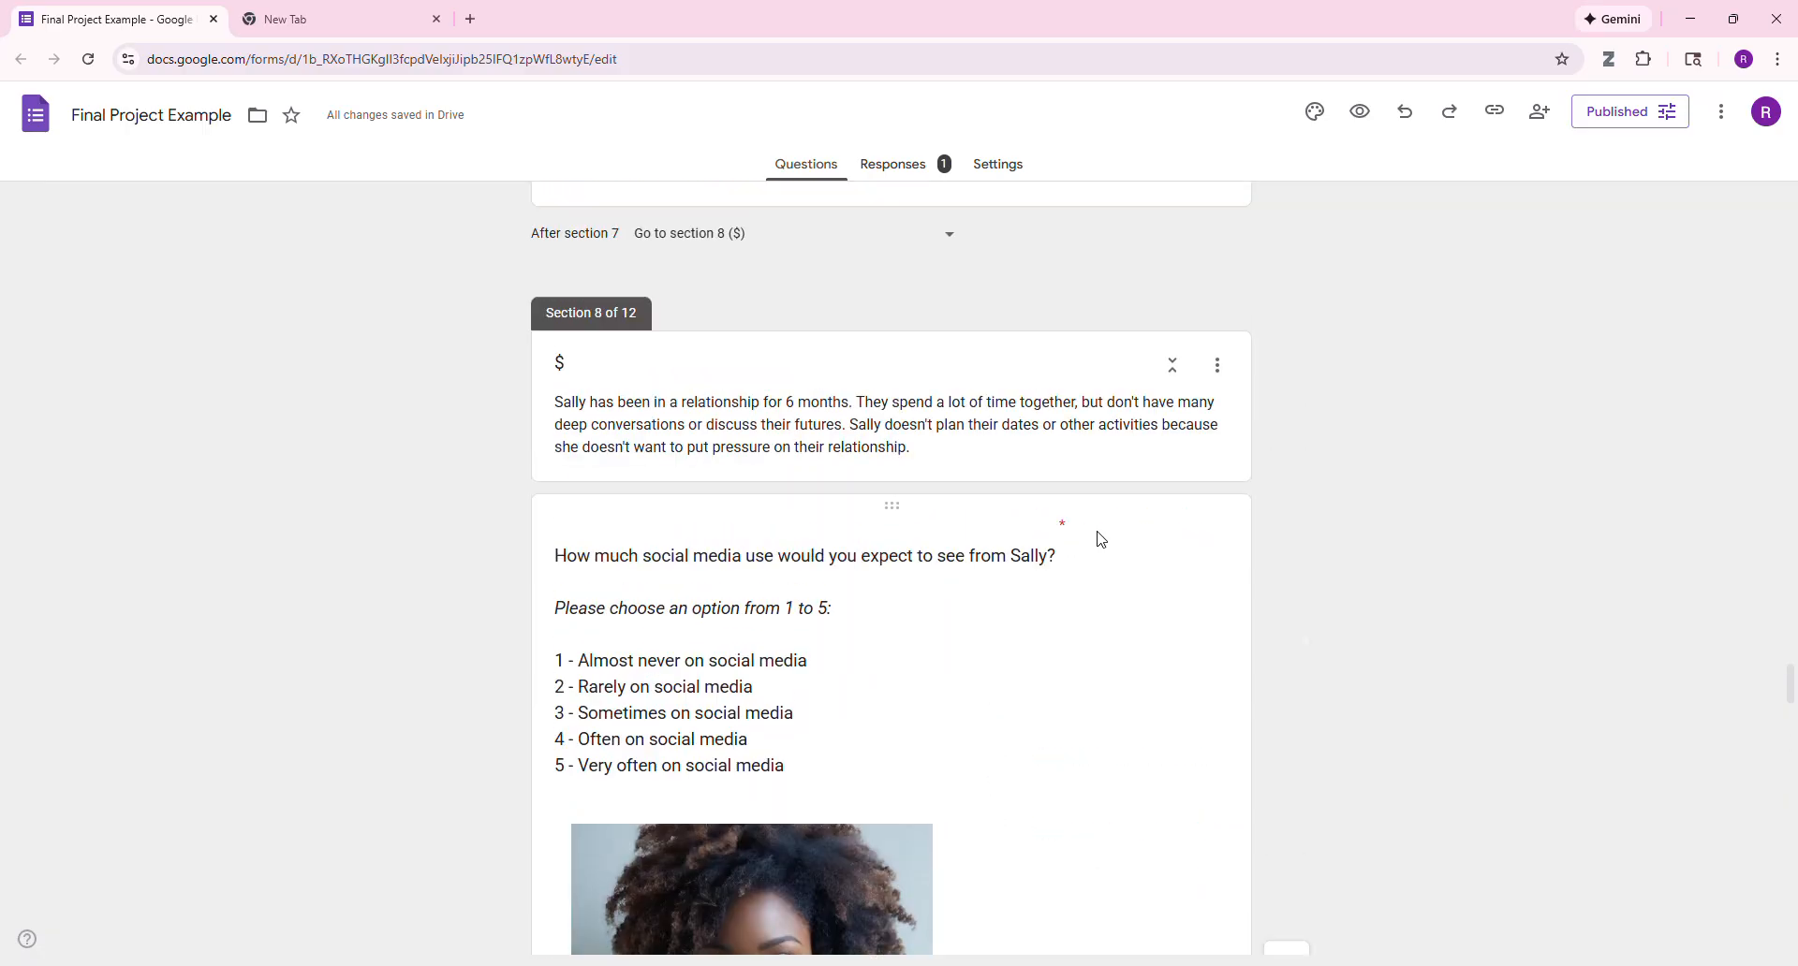
{"action": "scroll", "coordinate": [1097, 534], "scroll_direction": "down", "scroll_amount": 10}
{"action": "scroll", "coordinate": [913, 477], "scroll_direction": "up", "scroll_amount": 20}
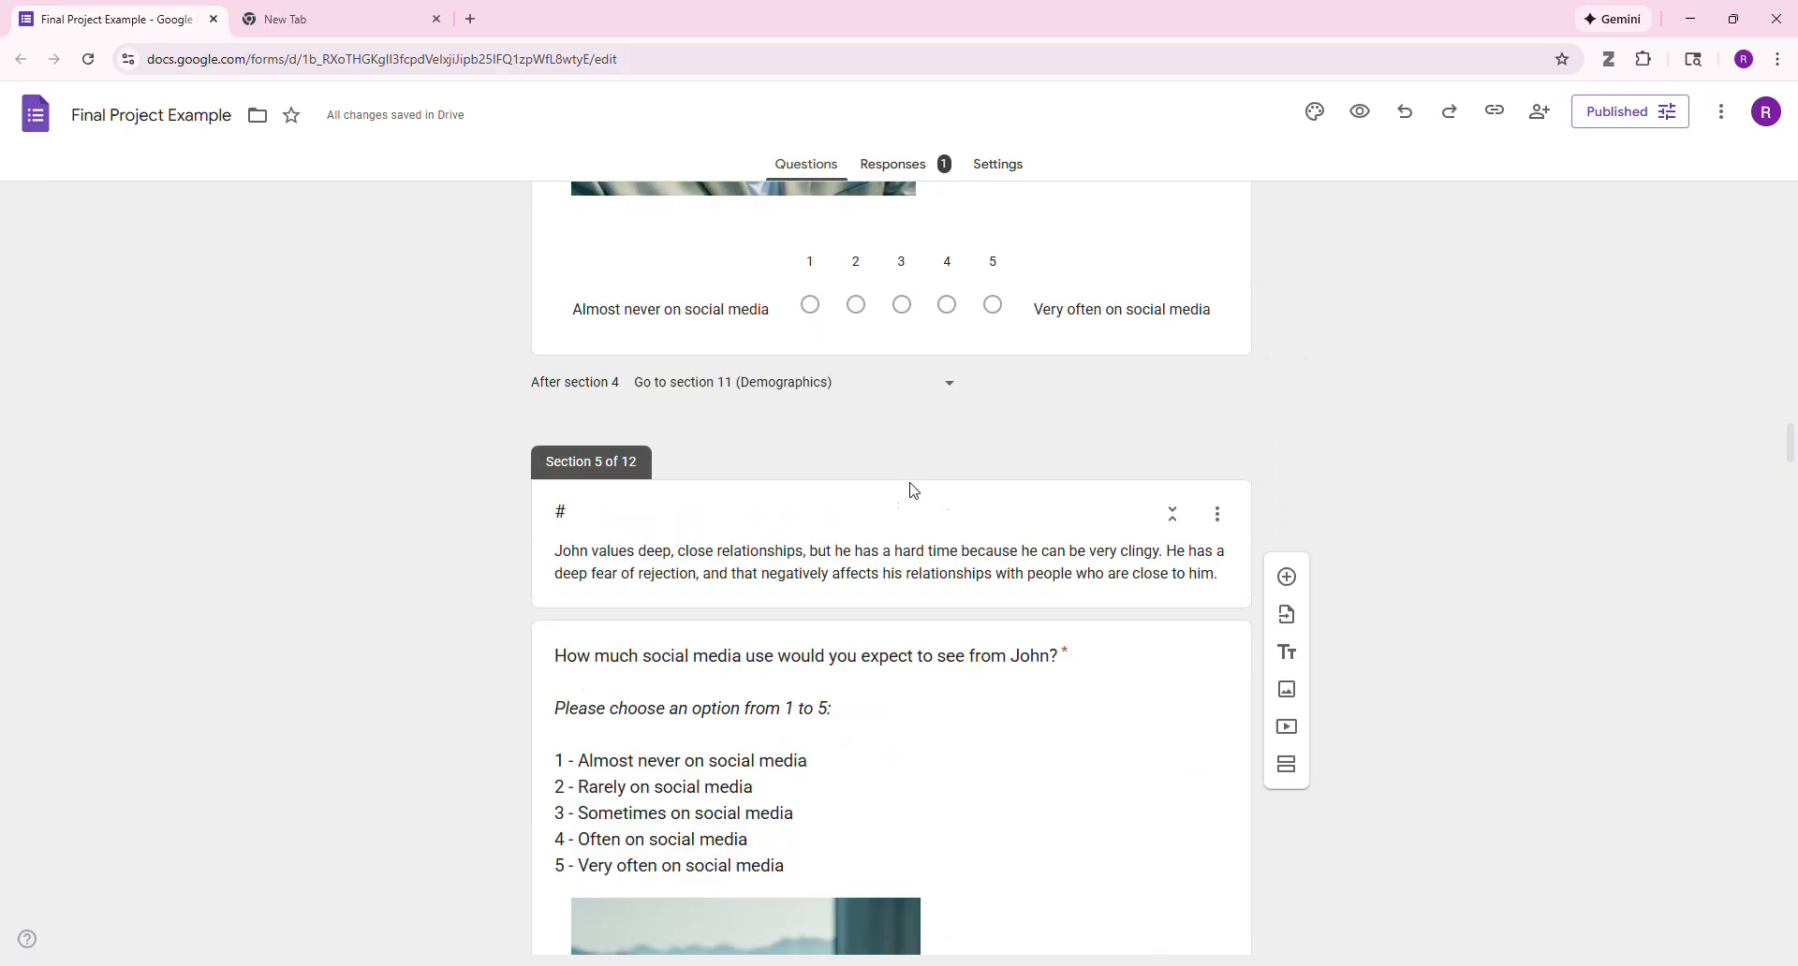
{"action": "scroll", "coordinate": [883, 491], "scroll_direction": "up", "scroll_amount": 8}
{"action": "scroll", "coordinate": [852, 486], "scroll_direction": "down", "scroll_amount": 11}
{"action": "scroll", "coordinate": [666, 444], "scroll_direction": "up", "scroll_amount": 5}
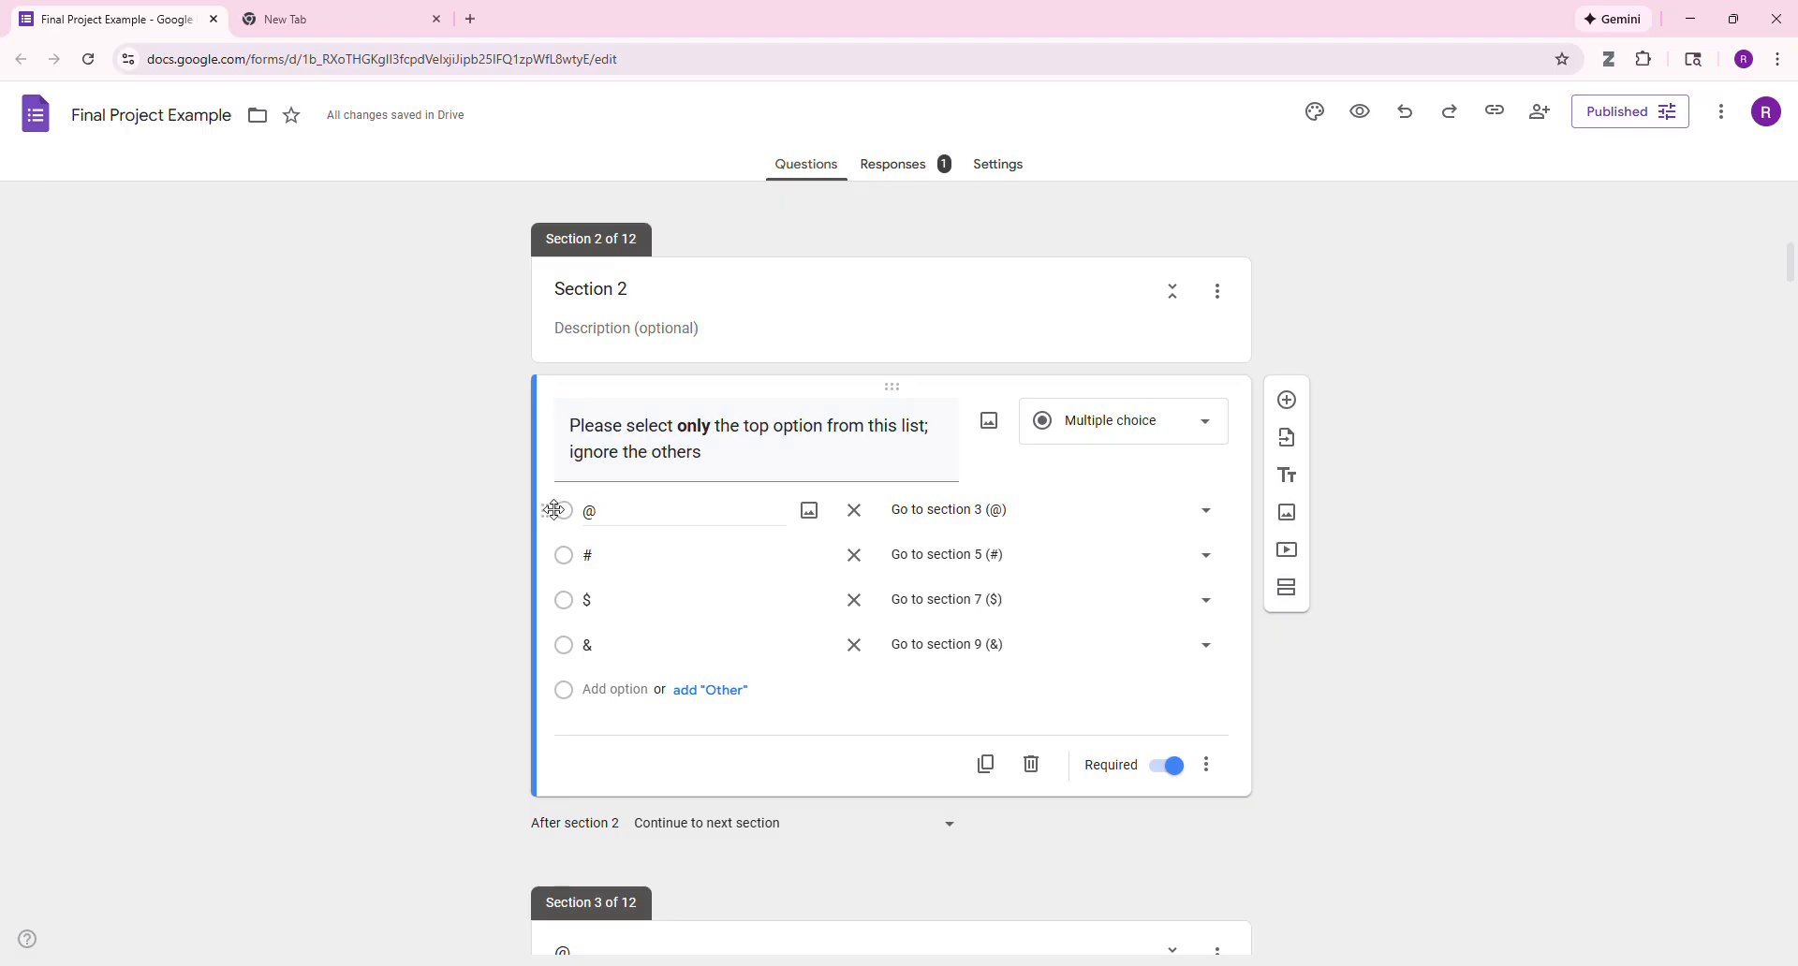
{"action": "scroll", "coordinate": [641, 535], "scroll_direction": "down", "scroll_amount": 6}
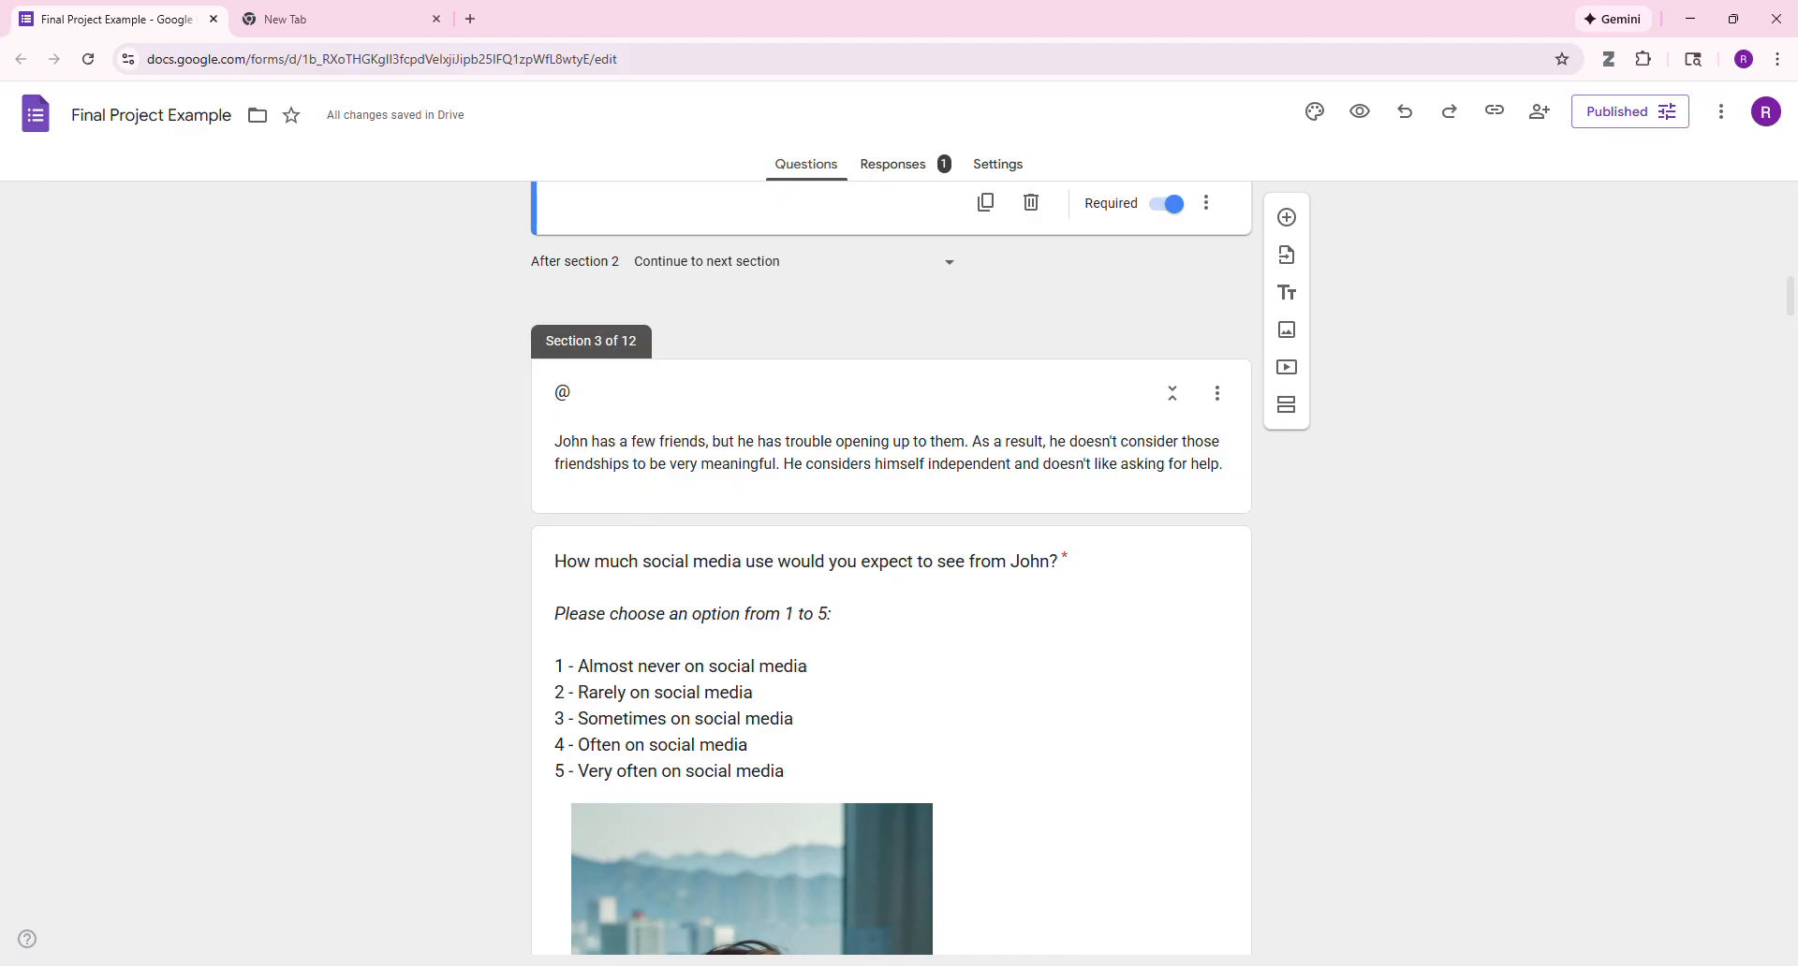
- Return to the Excel survey workbook and examine how the @ symbol in row 5 matches the AvM1 and AvM2 responses
{"action": "mouse_move", "coordinate": [1293, 965]}
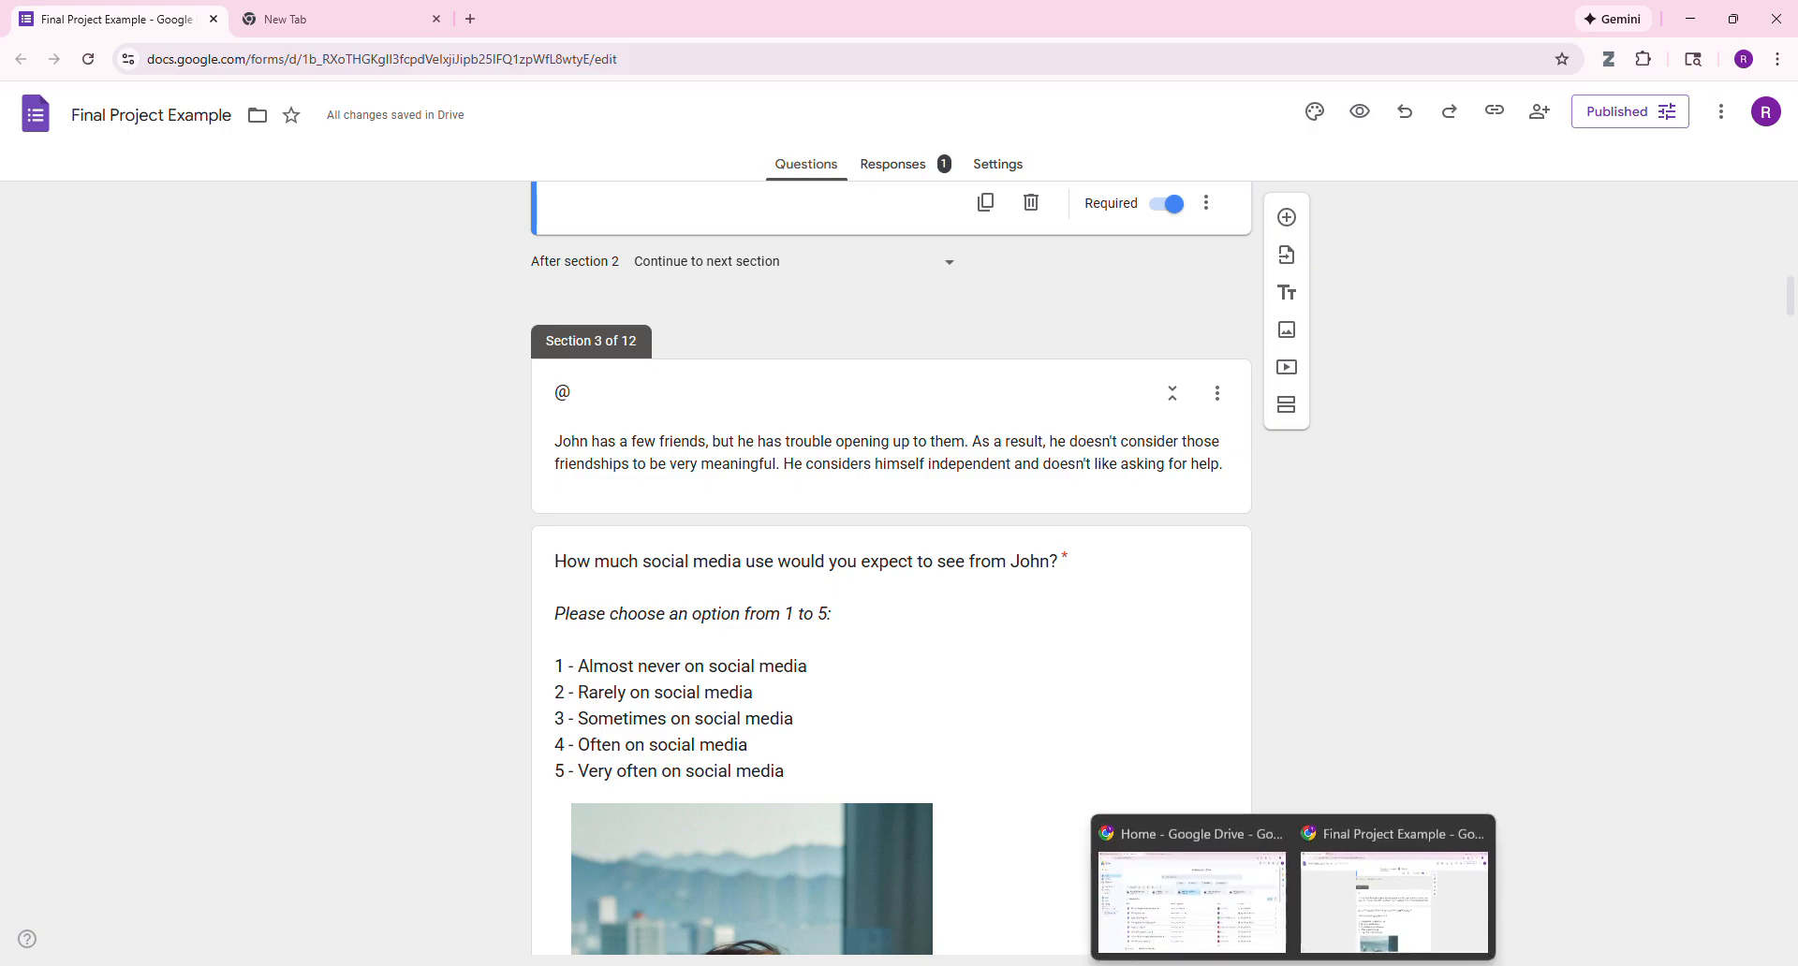
{"action": "left_click", "coordinate": [1335, 899]}
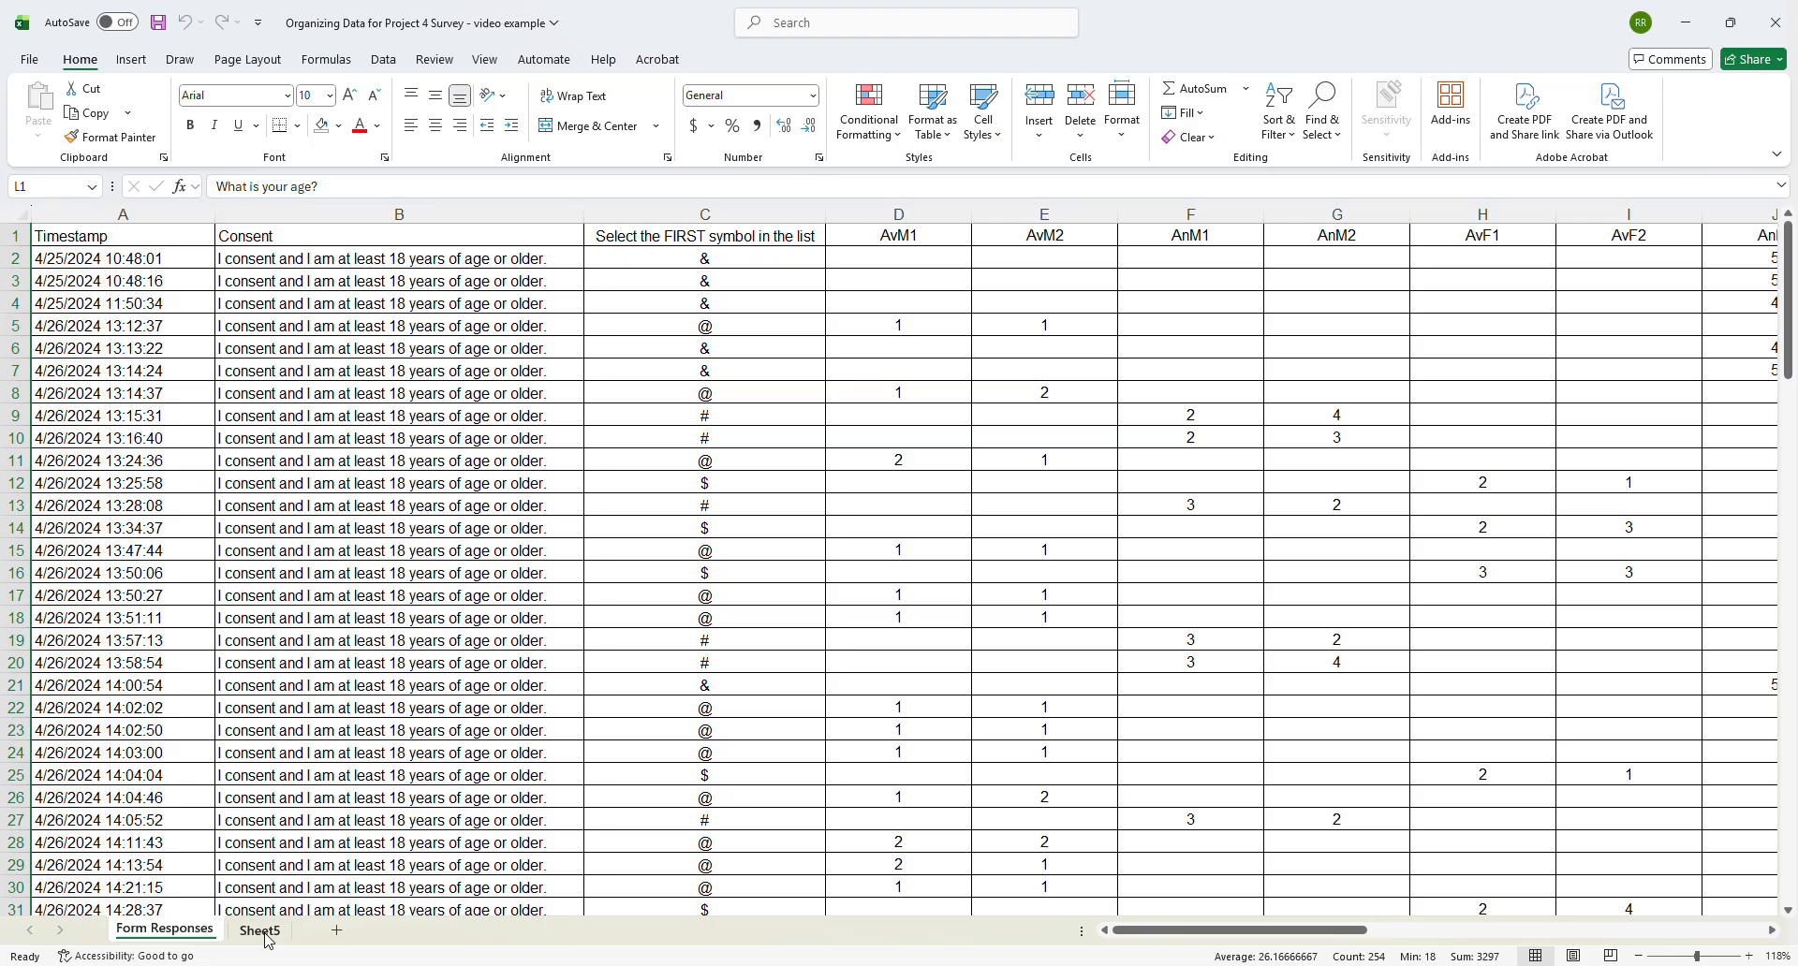
{"action": "left_click", "coordinate": [684, 326]}
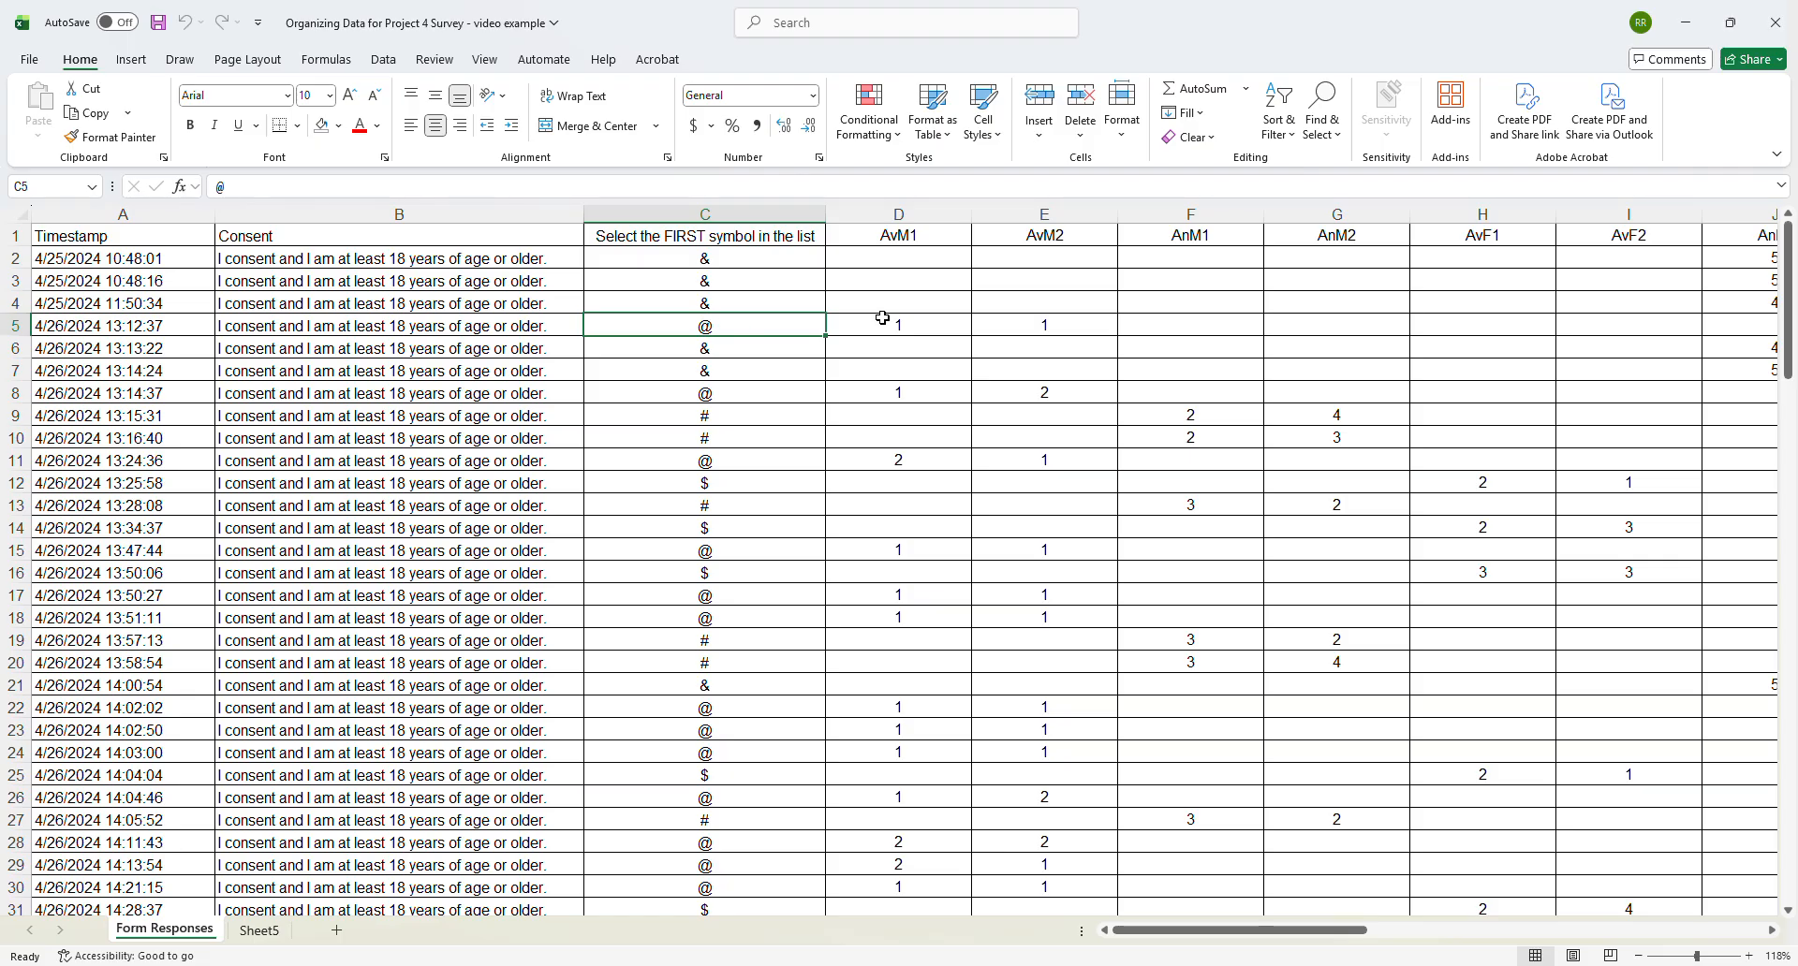
{"action": "left_click", "coordinate": [889, 235]}
{"action": "left_click_drag", "start_coordinate": [888, 235], "coordinate": [1016, 323]}
{"action": "left_click_drag", "start_coordinate": [739, 321], "coordinate": [916, 323]}
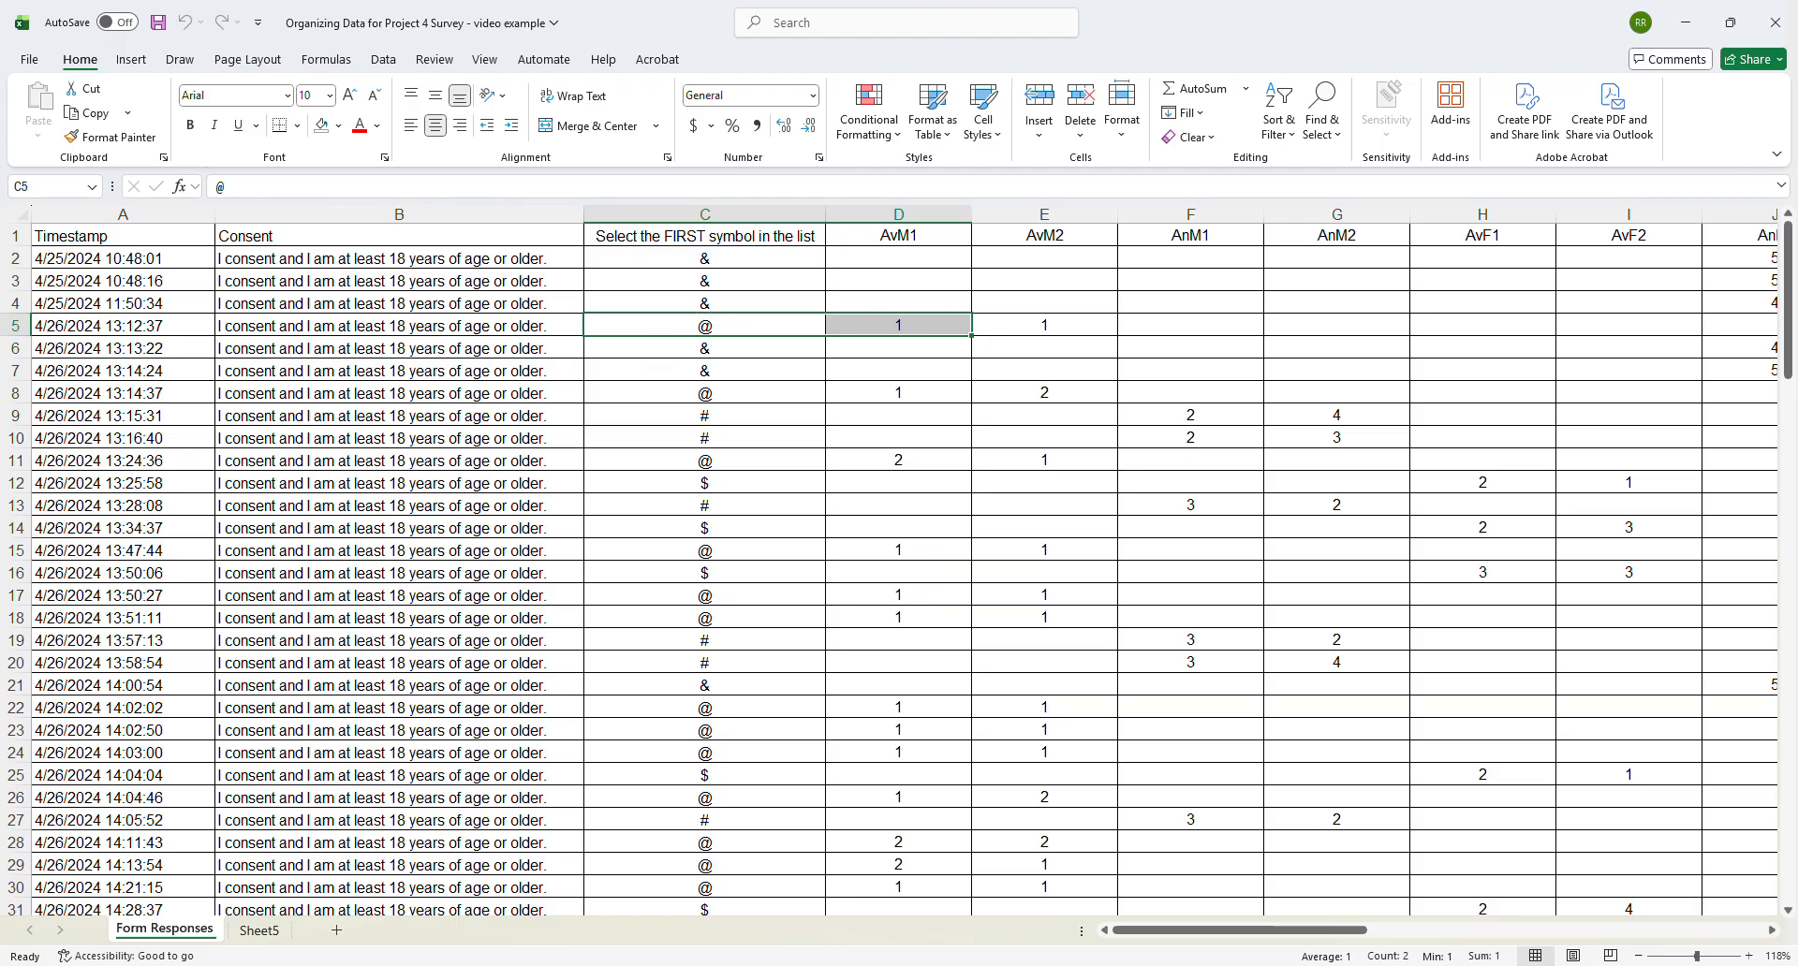
- Rename the blank Sheet5 worksheet as "@ Avoidant Male AvM"
{"action": "left_click", "coordinate": [260, 930]}
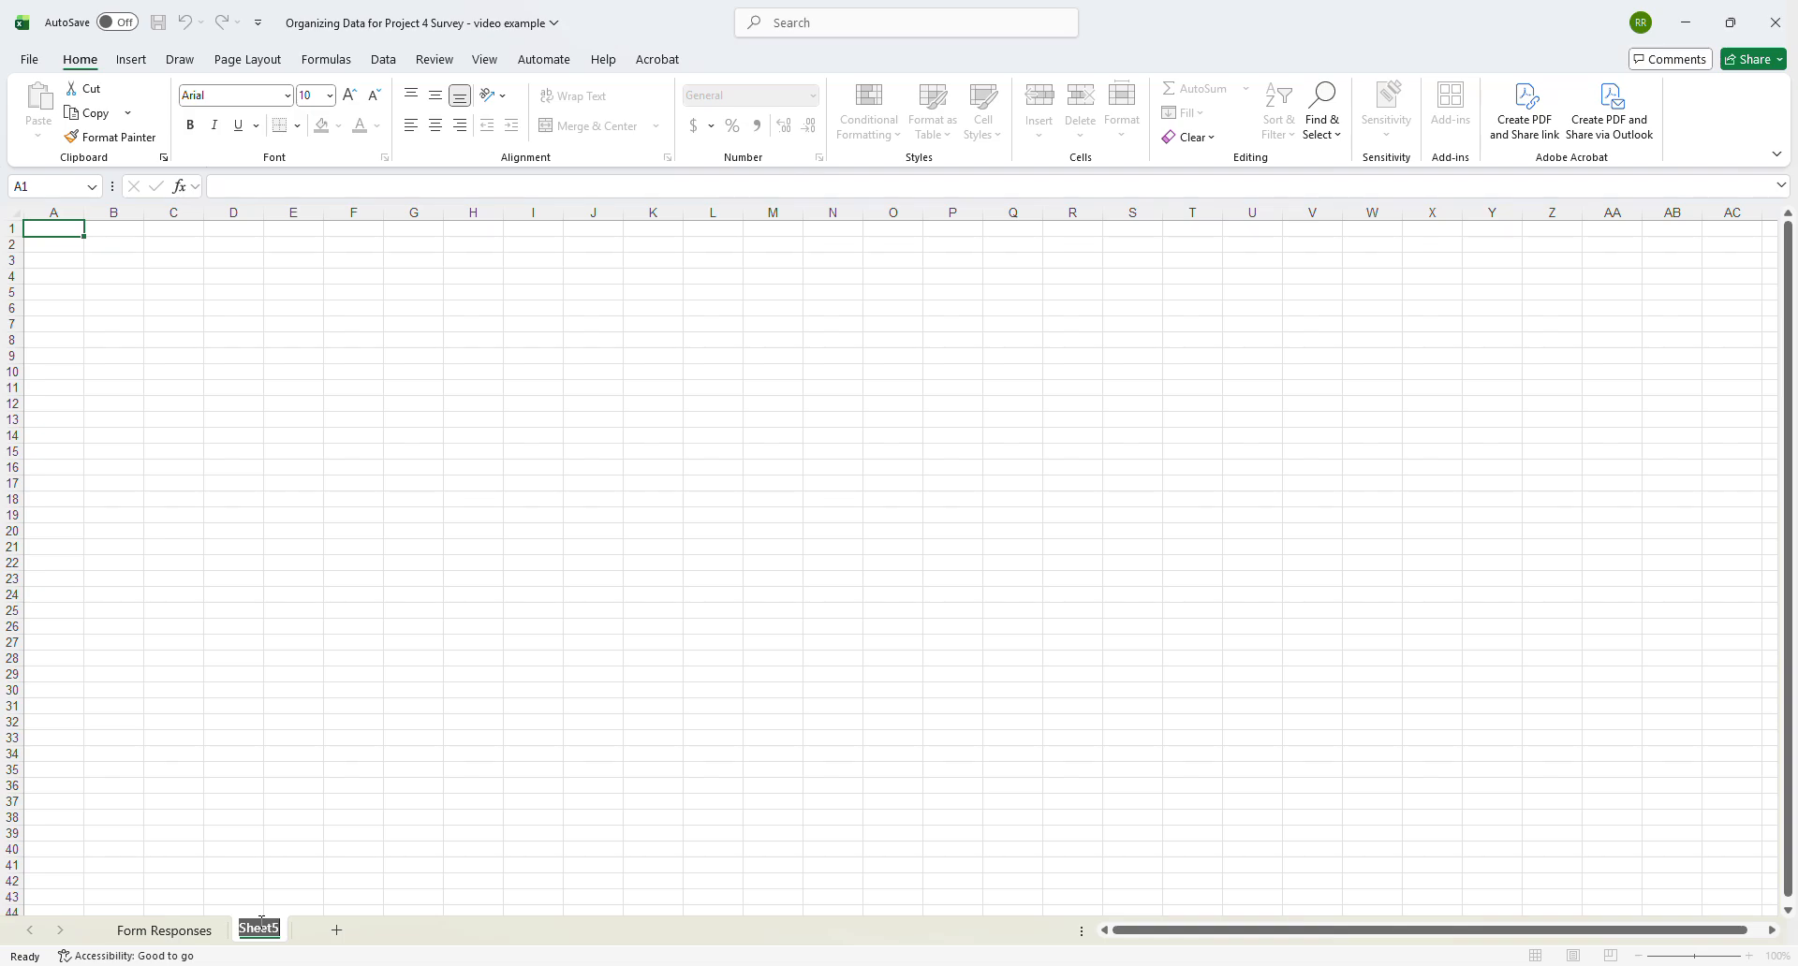
{"action": "type", "text": "@ Avoidant Male "}
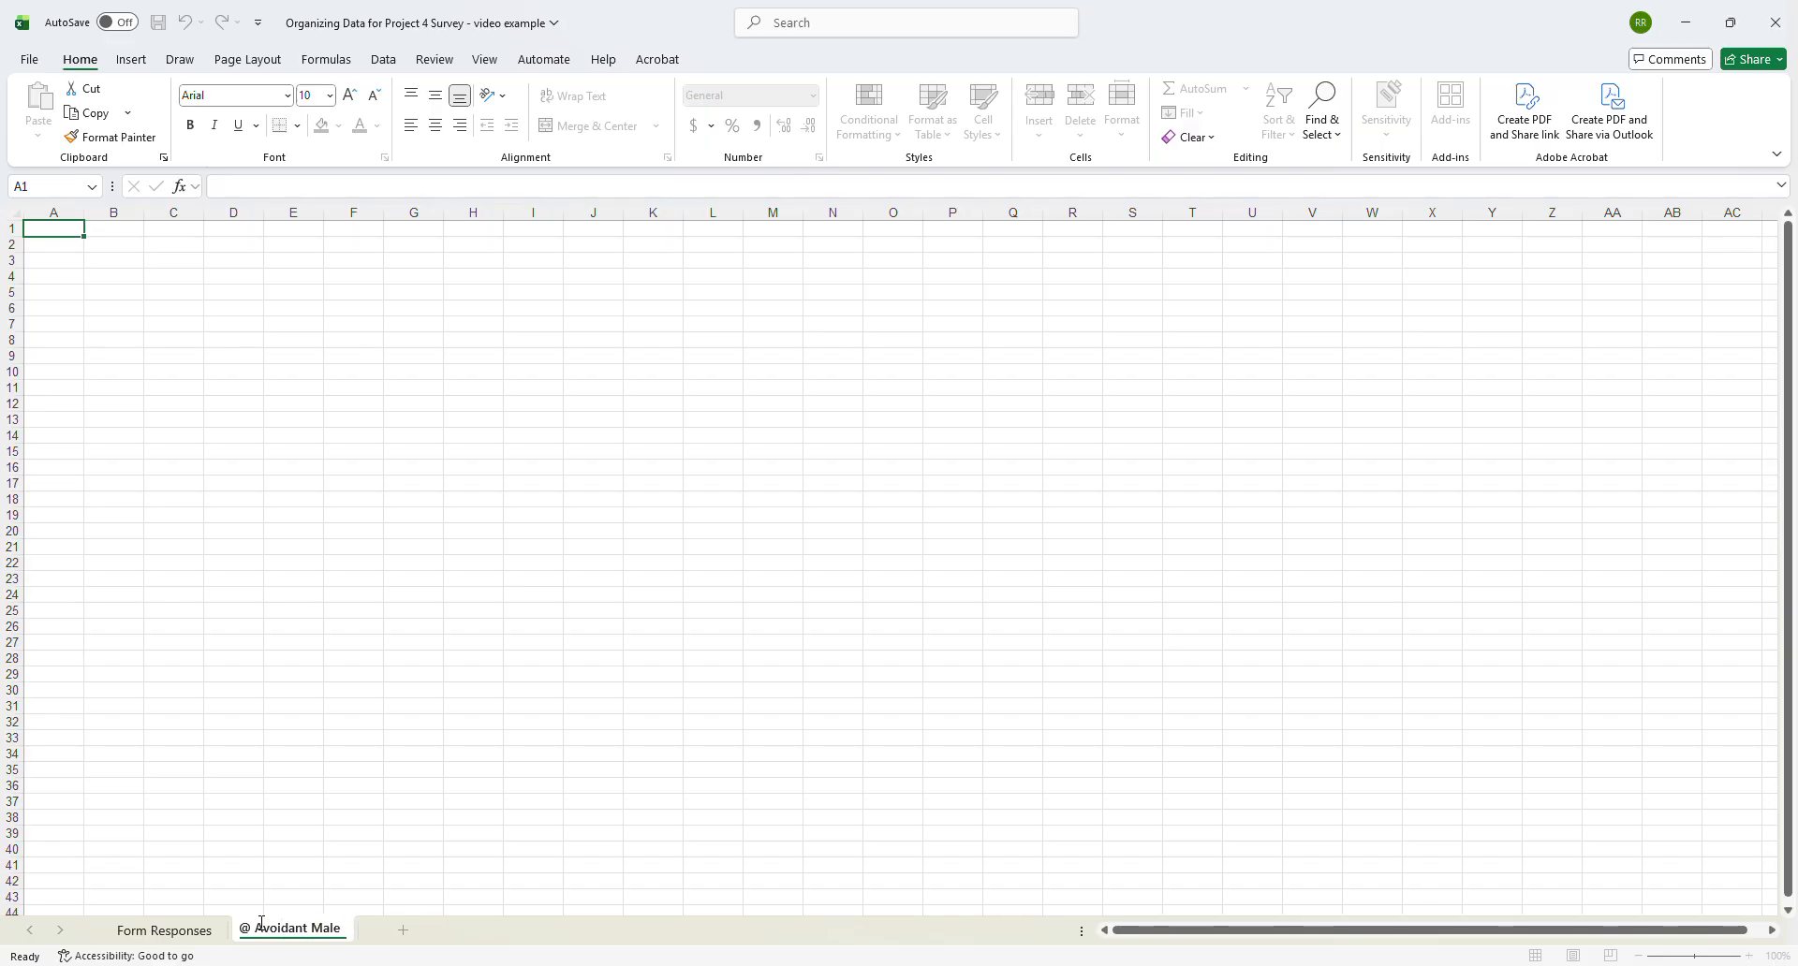
{"action": "type", "text": "AvM"}
{"action": "key", "text": "Return"}
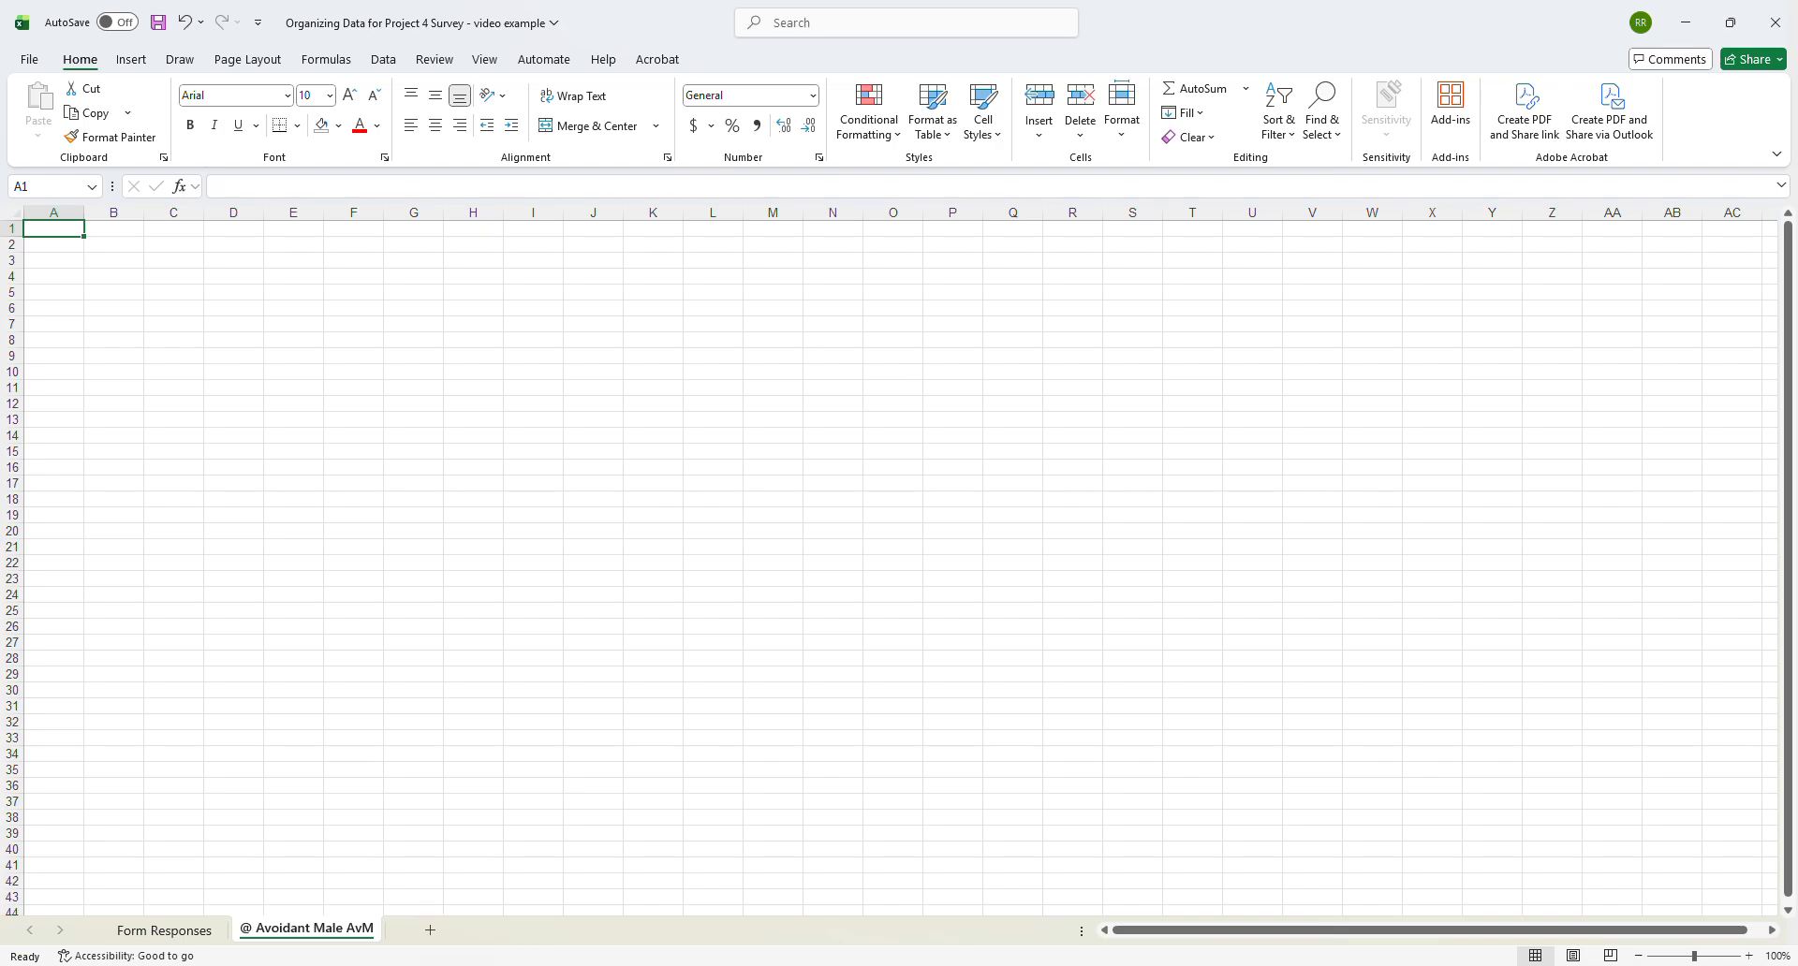
- Switch to the Google Forms survey and examine the Section 2 symbol options and the sections they lead to
{"action": "mouse_move", "coordinate": [1294, 965]}
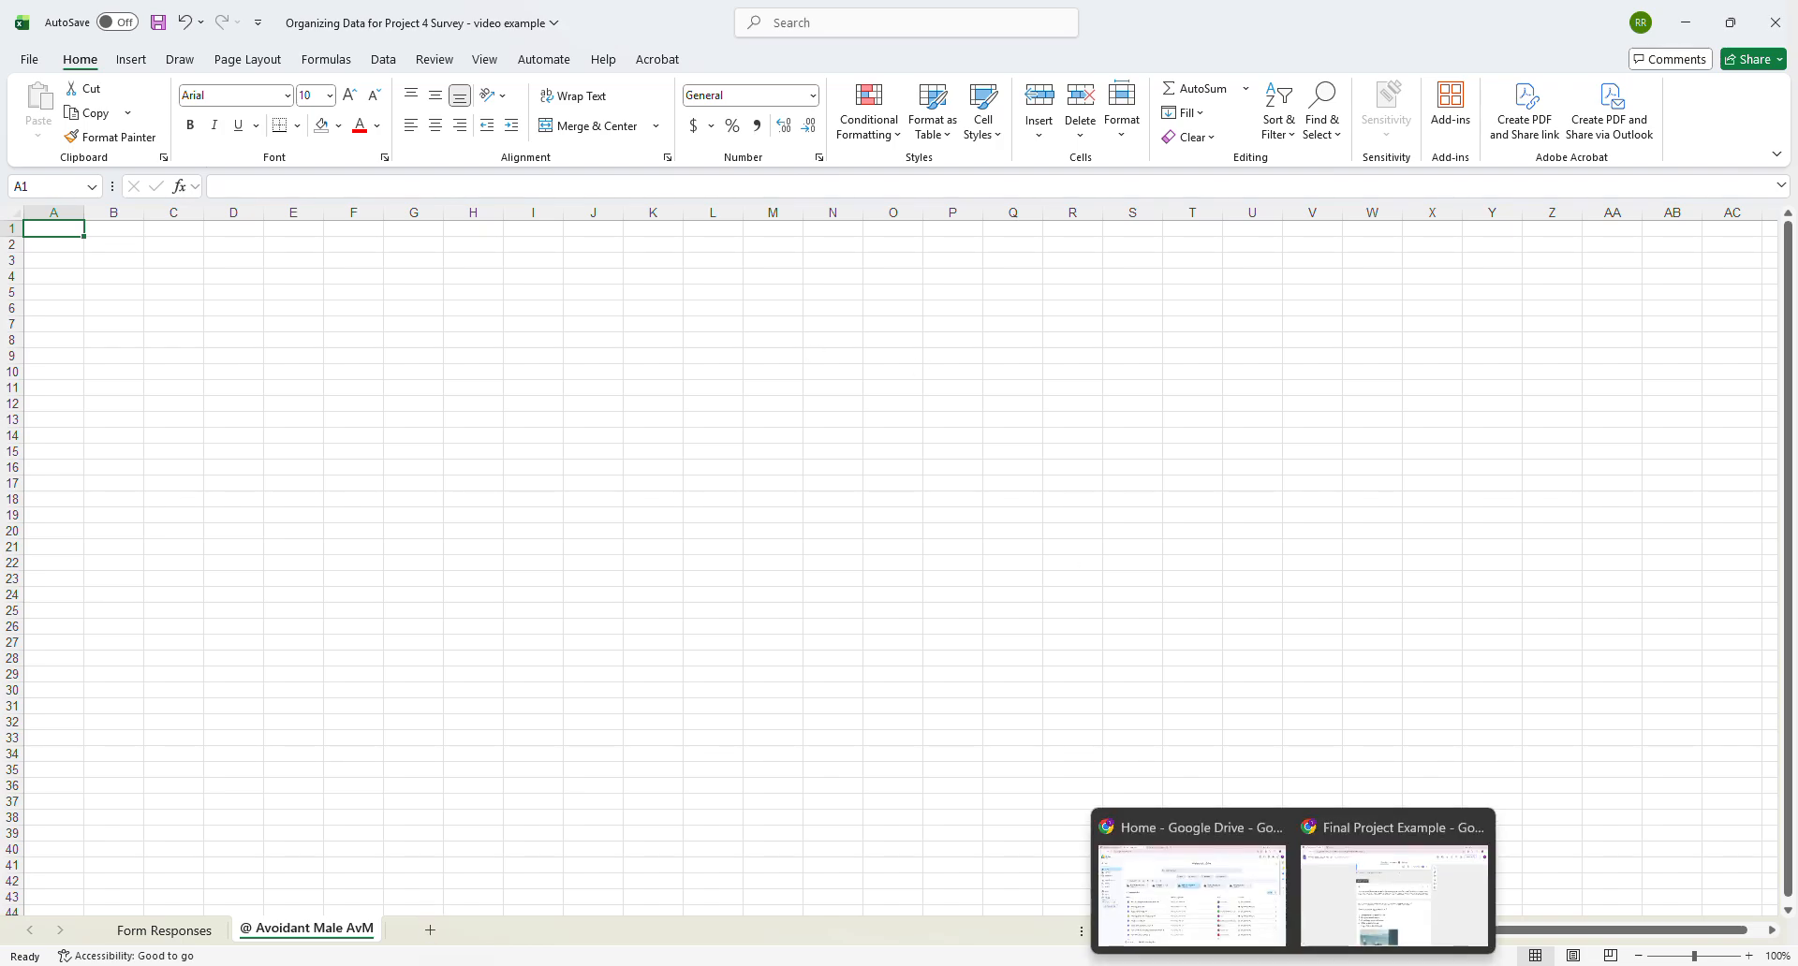
{"action": "left_click", "coordinate": [1339, 894]}
{"action": "scroll", "coordinate": [884, 534], "scroll_direction": "up", "scroll_amount": 15}
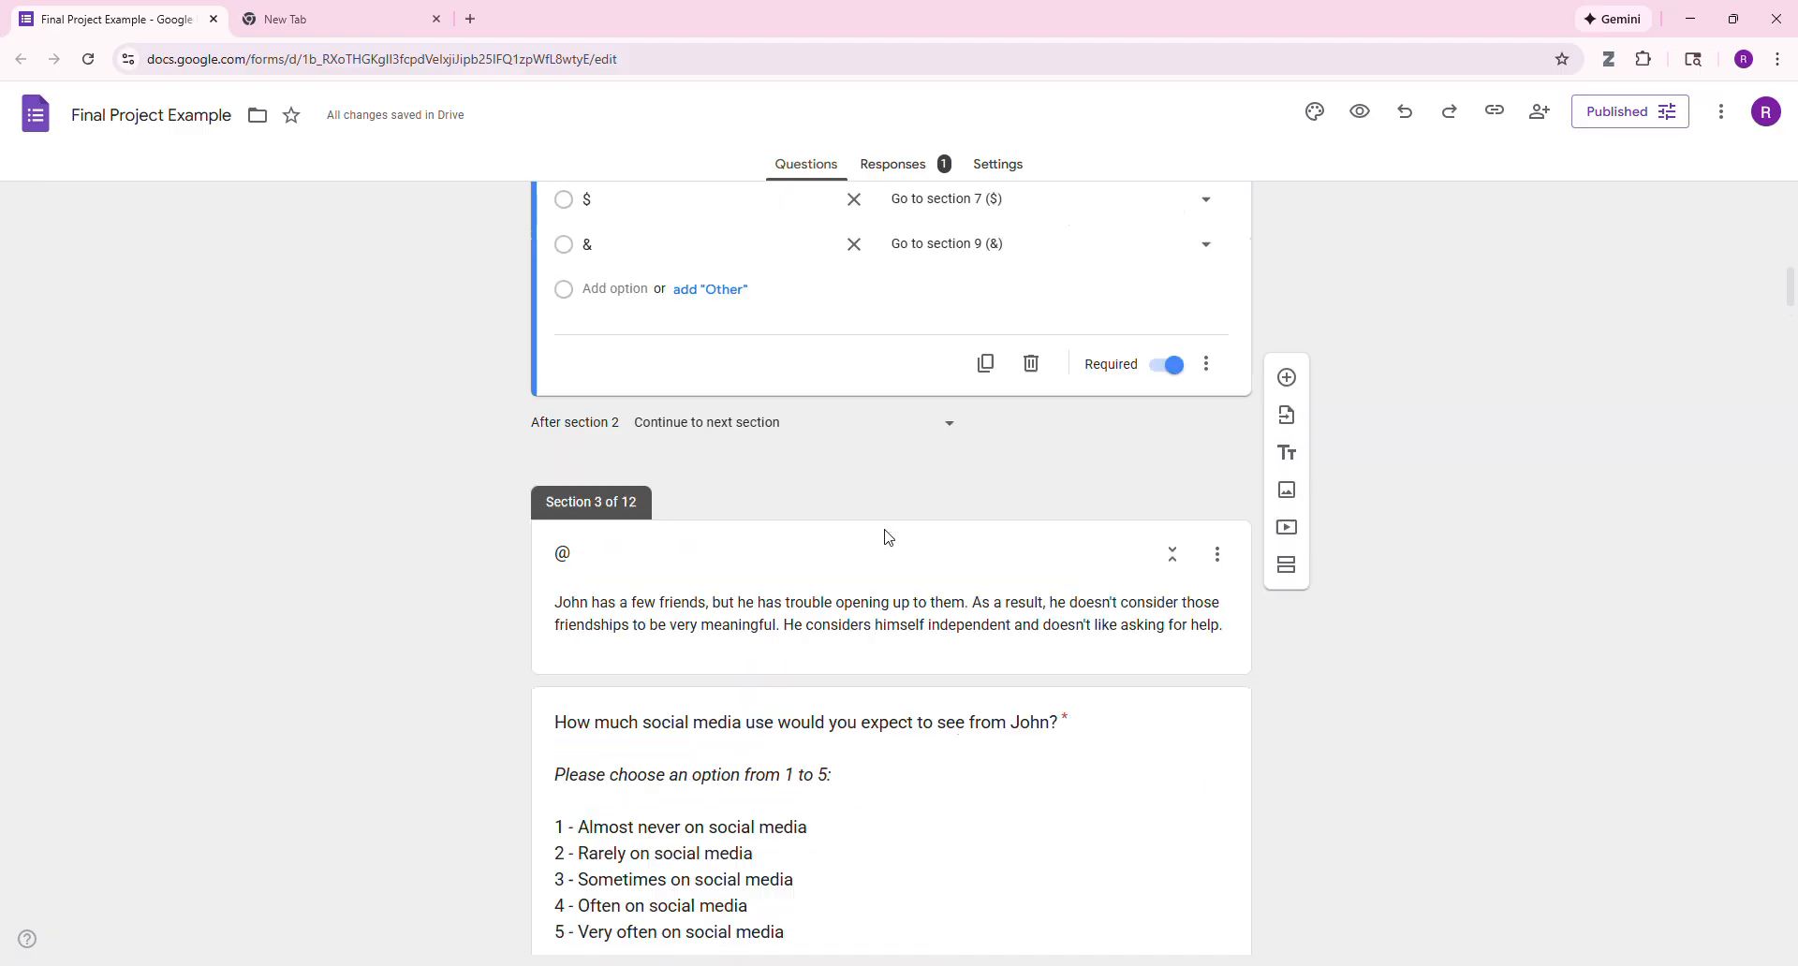
{"action": "scroll", "coordinate": [880, 538], "scroll_direction": "down", "scroll_amount": 9}
{"action": "scroll", "coordinate": [727, 511], "scroll_direction": "up", "scroll_amount": 4}
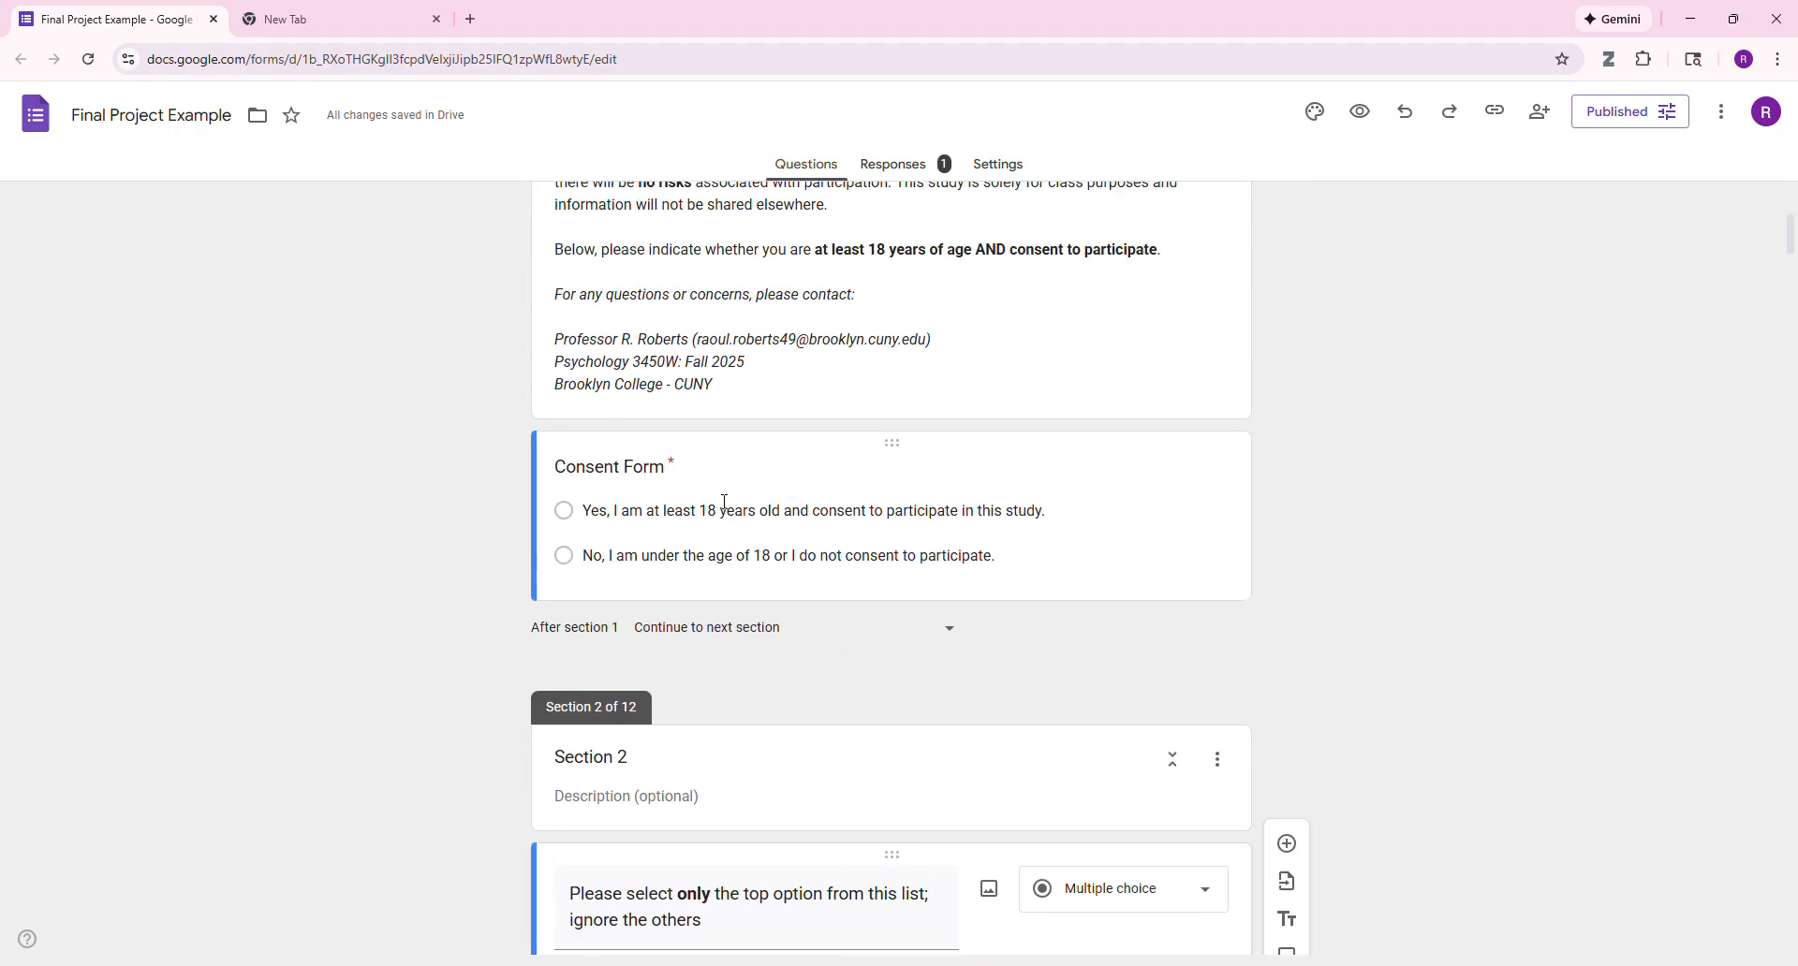
{"action": "scroll", "coordinate": [727, 511], "scroll_direction": "down", "scroll_amount": 4}
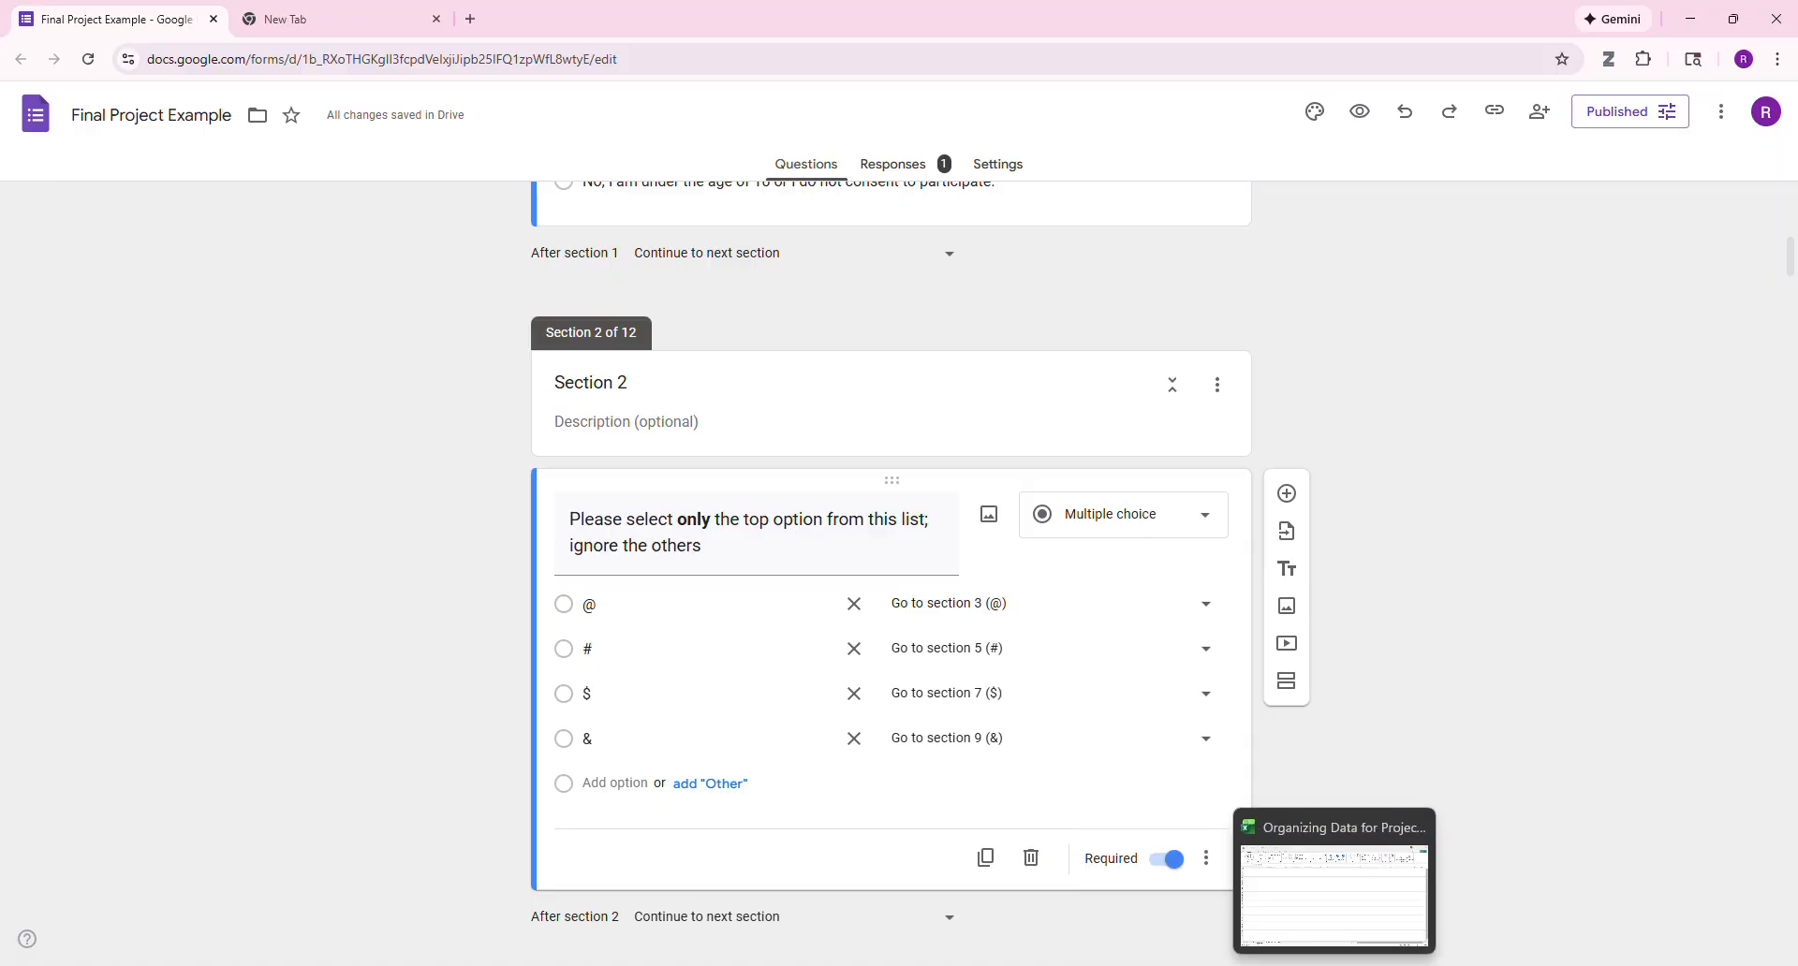
- Return to the Form Responses sheet in Excel and examine how the # symbol in row 9 matches the AnM1 and AnM2 responses
{"action": "left_click", "coordinate": [1337, 895]}
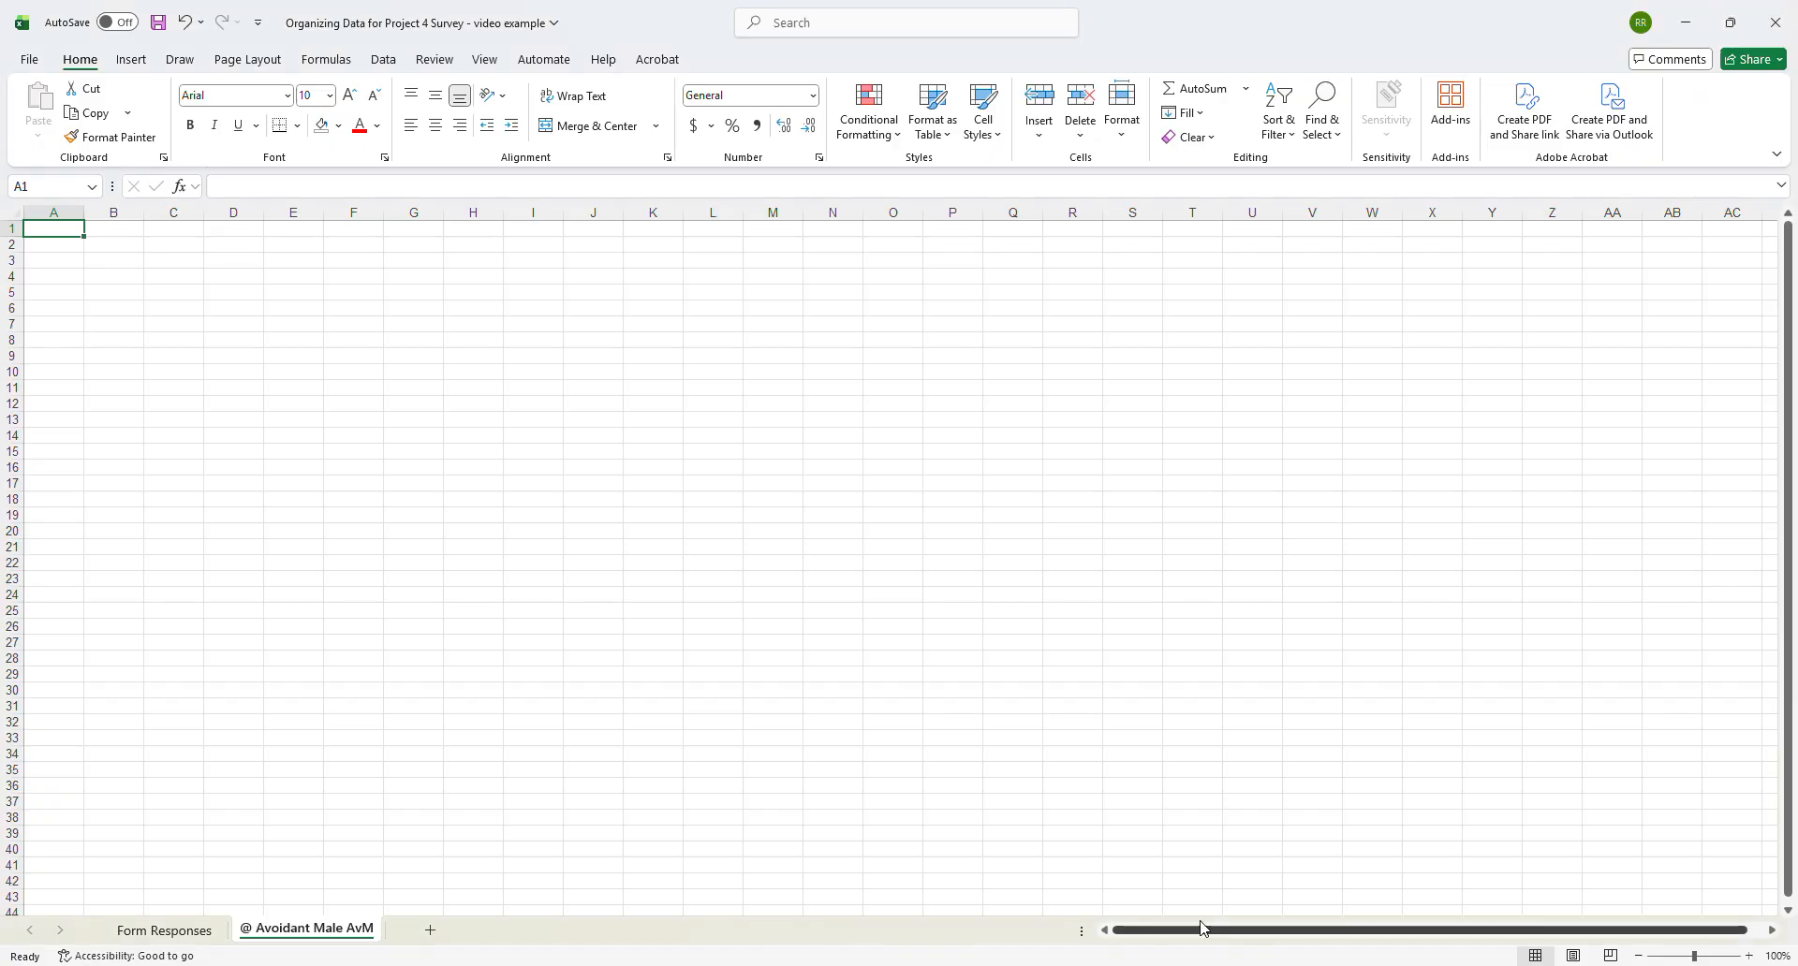
{"action": "left_click", "coordinate": [164, 929]}
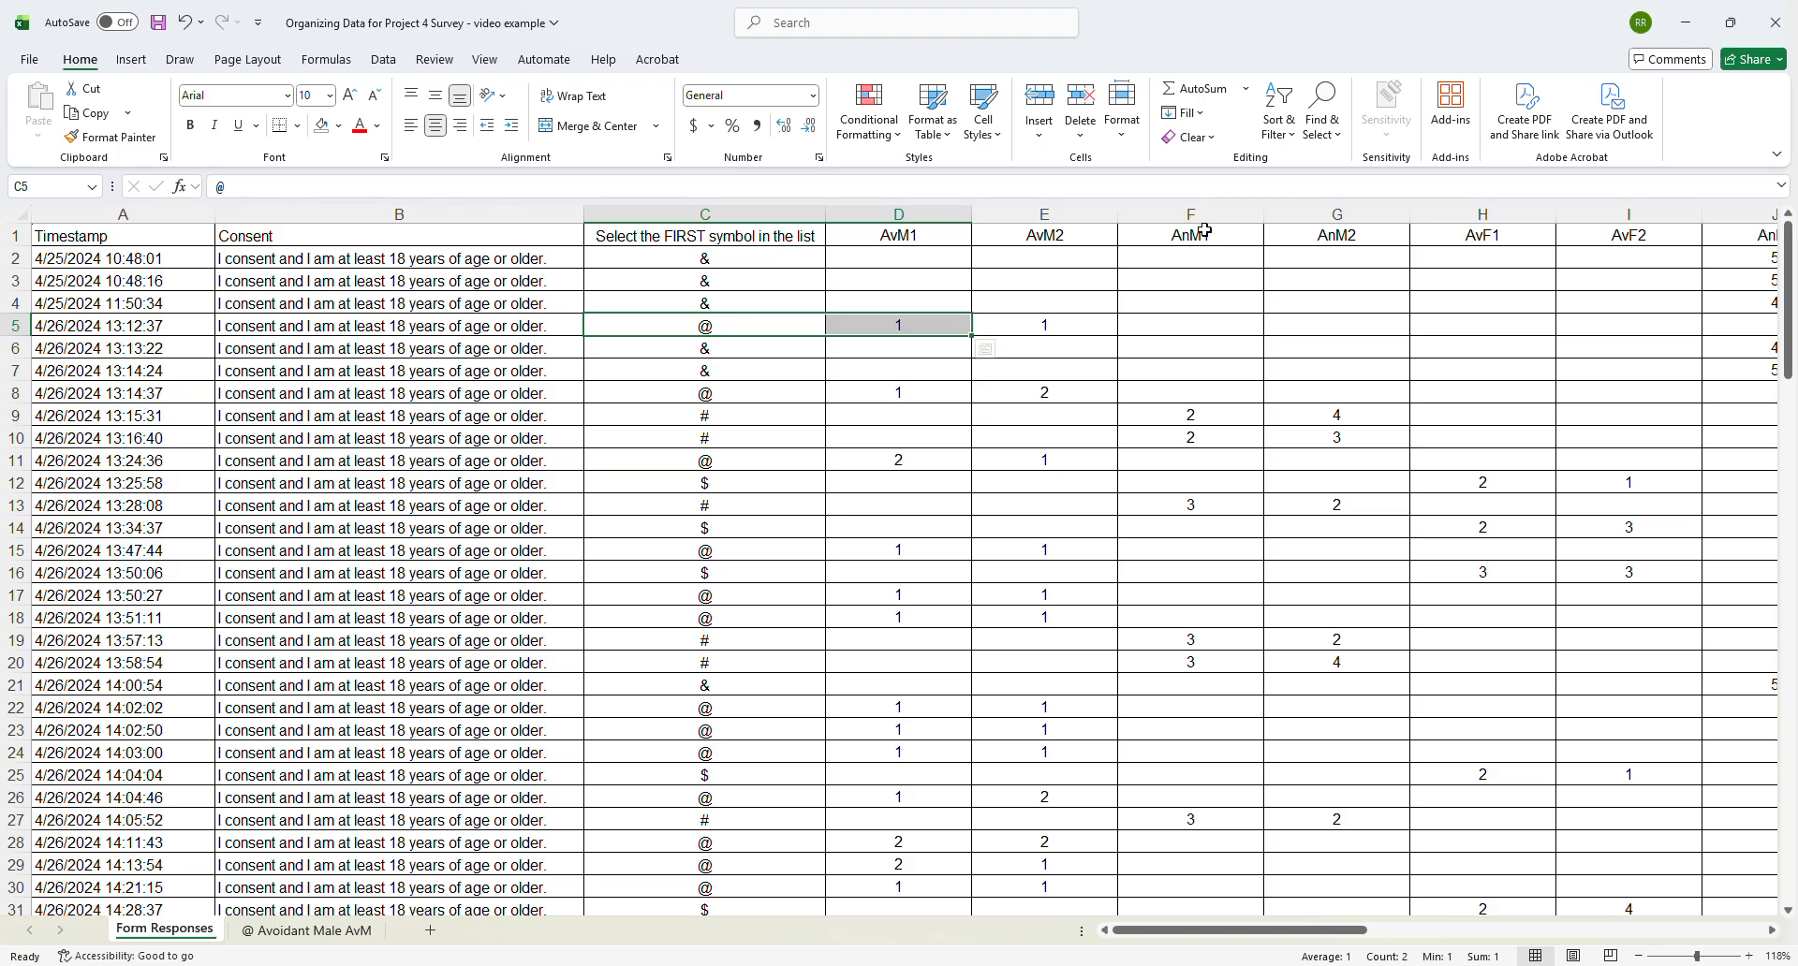
{"action": "left_click_drag", "start_coordinate": [1229, 234], "coordinate": [1315, 439]}
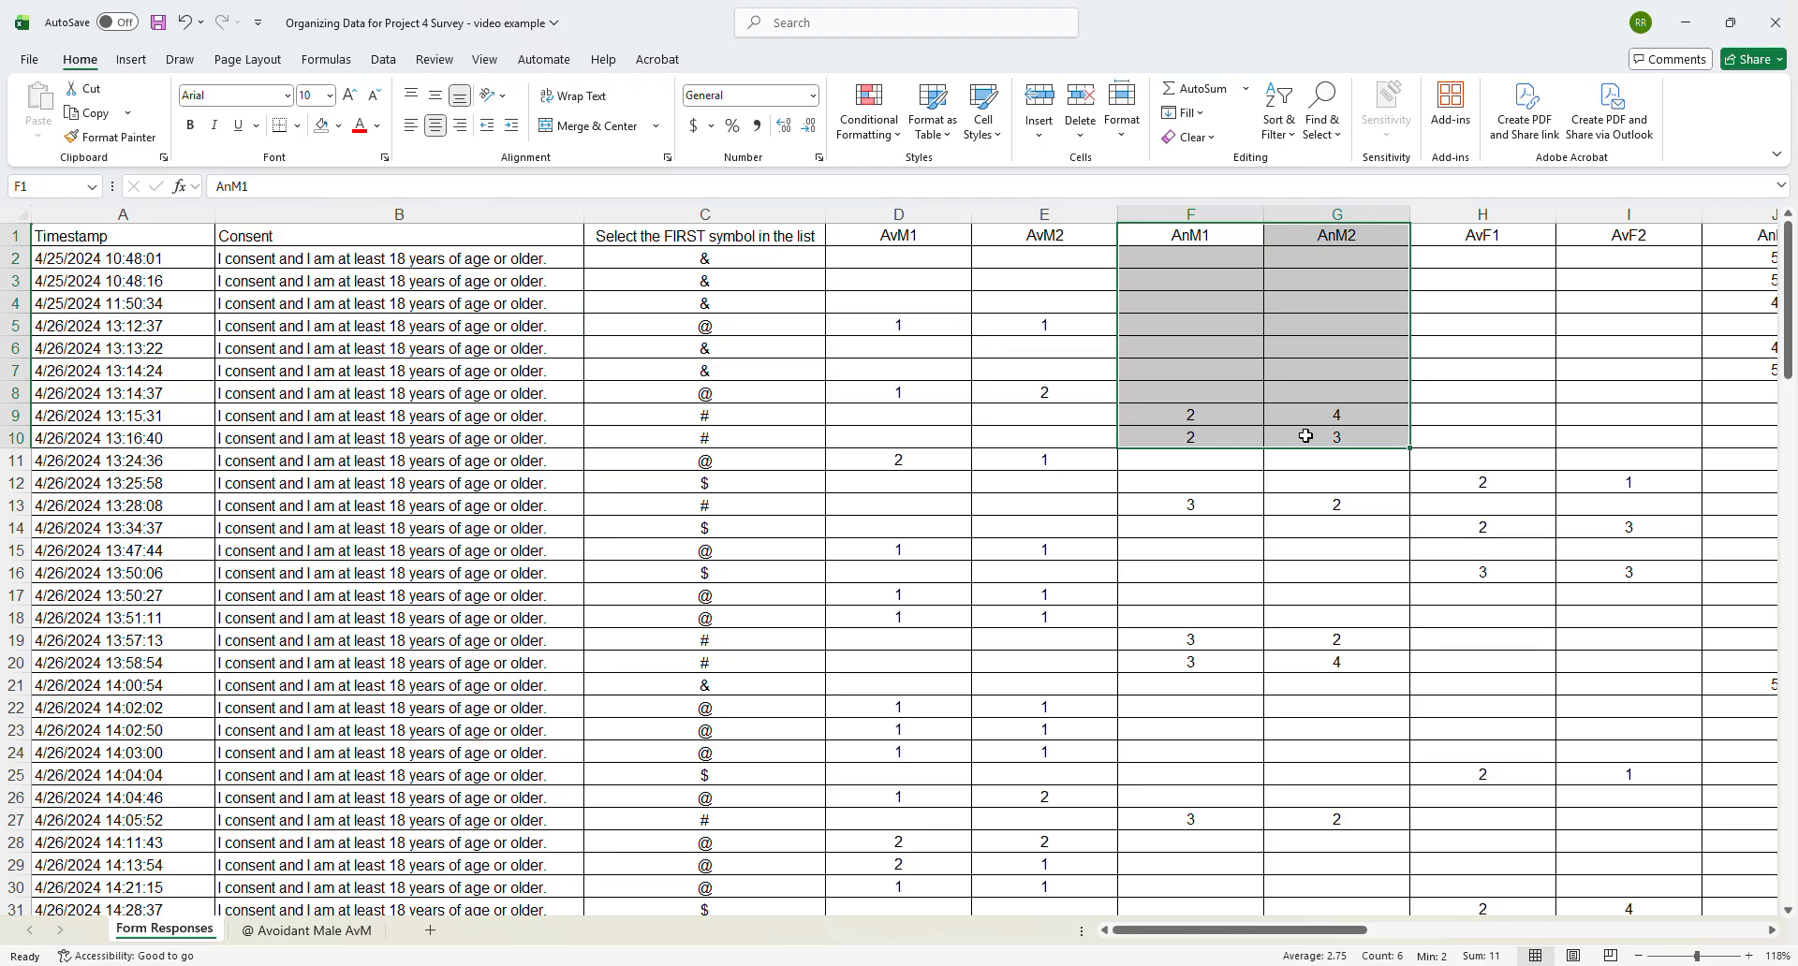
{"action": "left_click", "coordinate": [1198, 417]}
{"action": "left_click_drag", "start_coordinate": [1197, 418], "coordinate": [690, 419]}
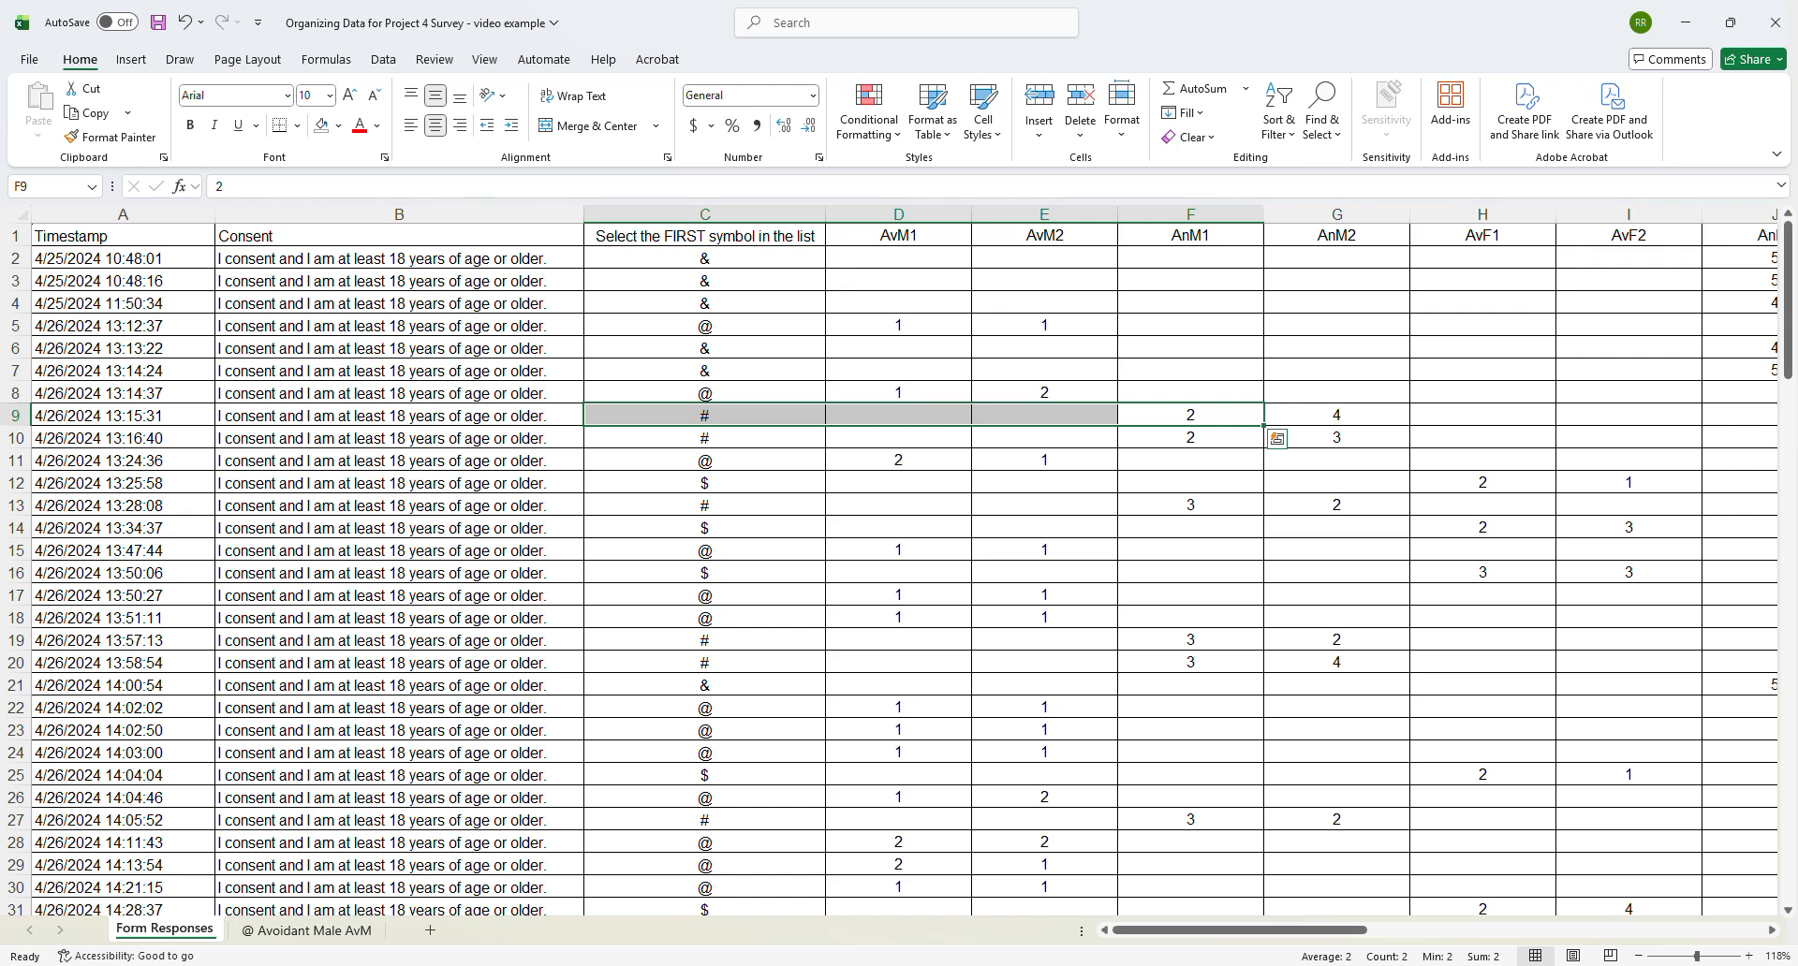
{"action": "mouse_move", "coordinate": [1417, 965]}
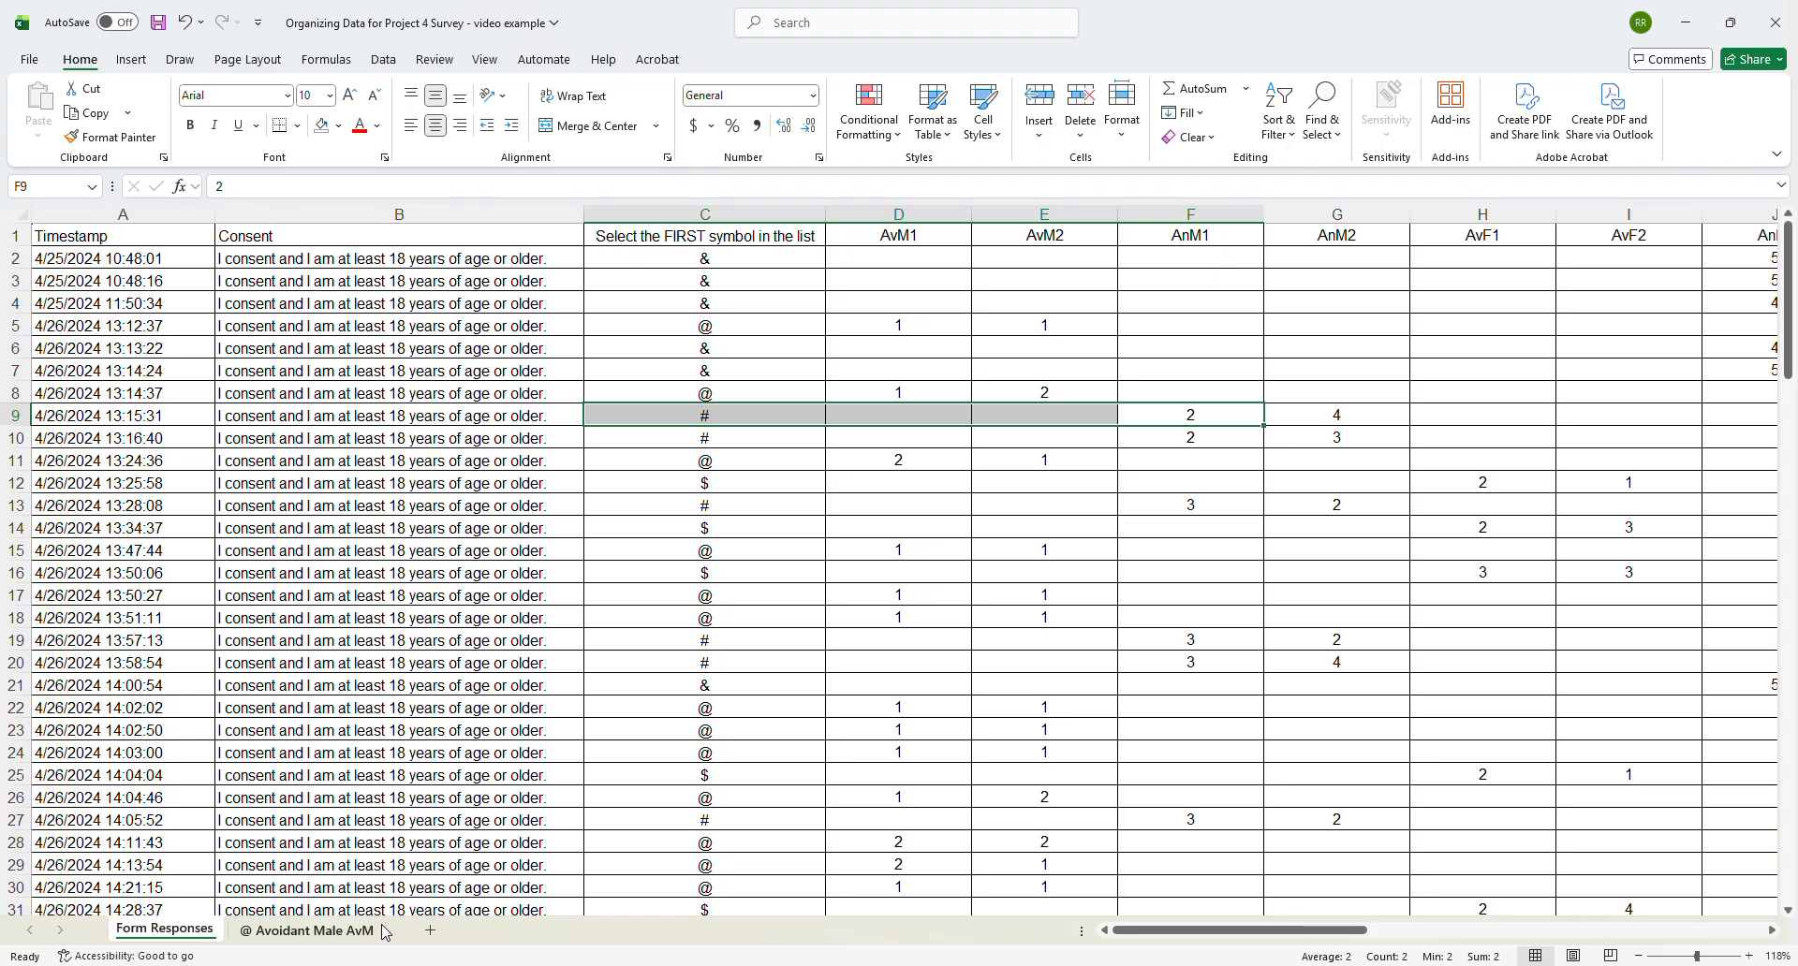
- Add a new worksheet named "# Anxious Male AnM" and place it after the @ Avoidant Male AvM sheet
{"action": "left_click", "coordinate": [432, 933]}
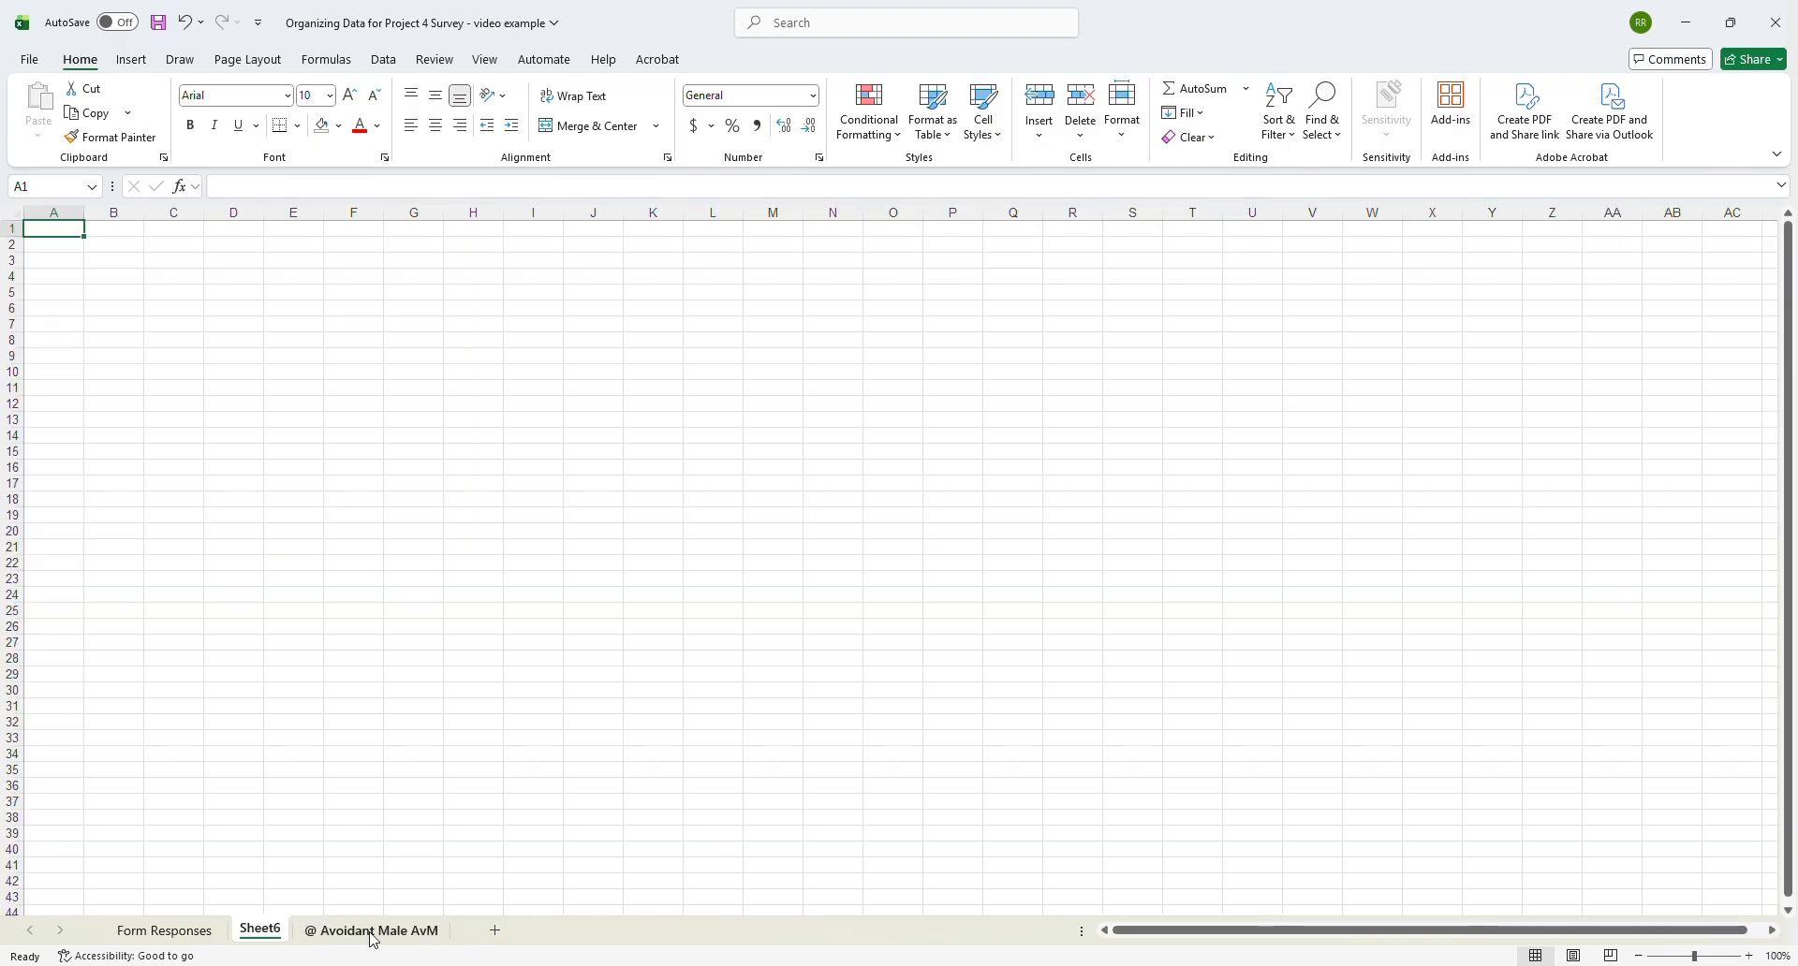
{"action": "double_click", "coordinate": [260, 930]}
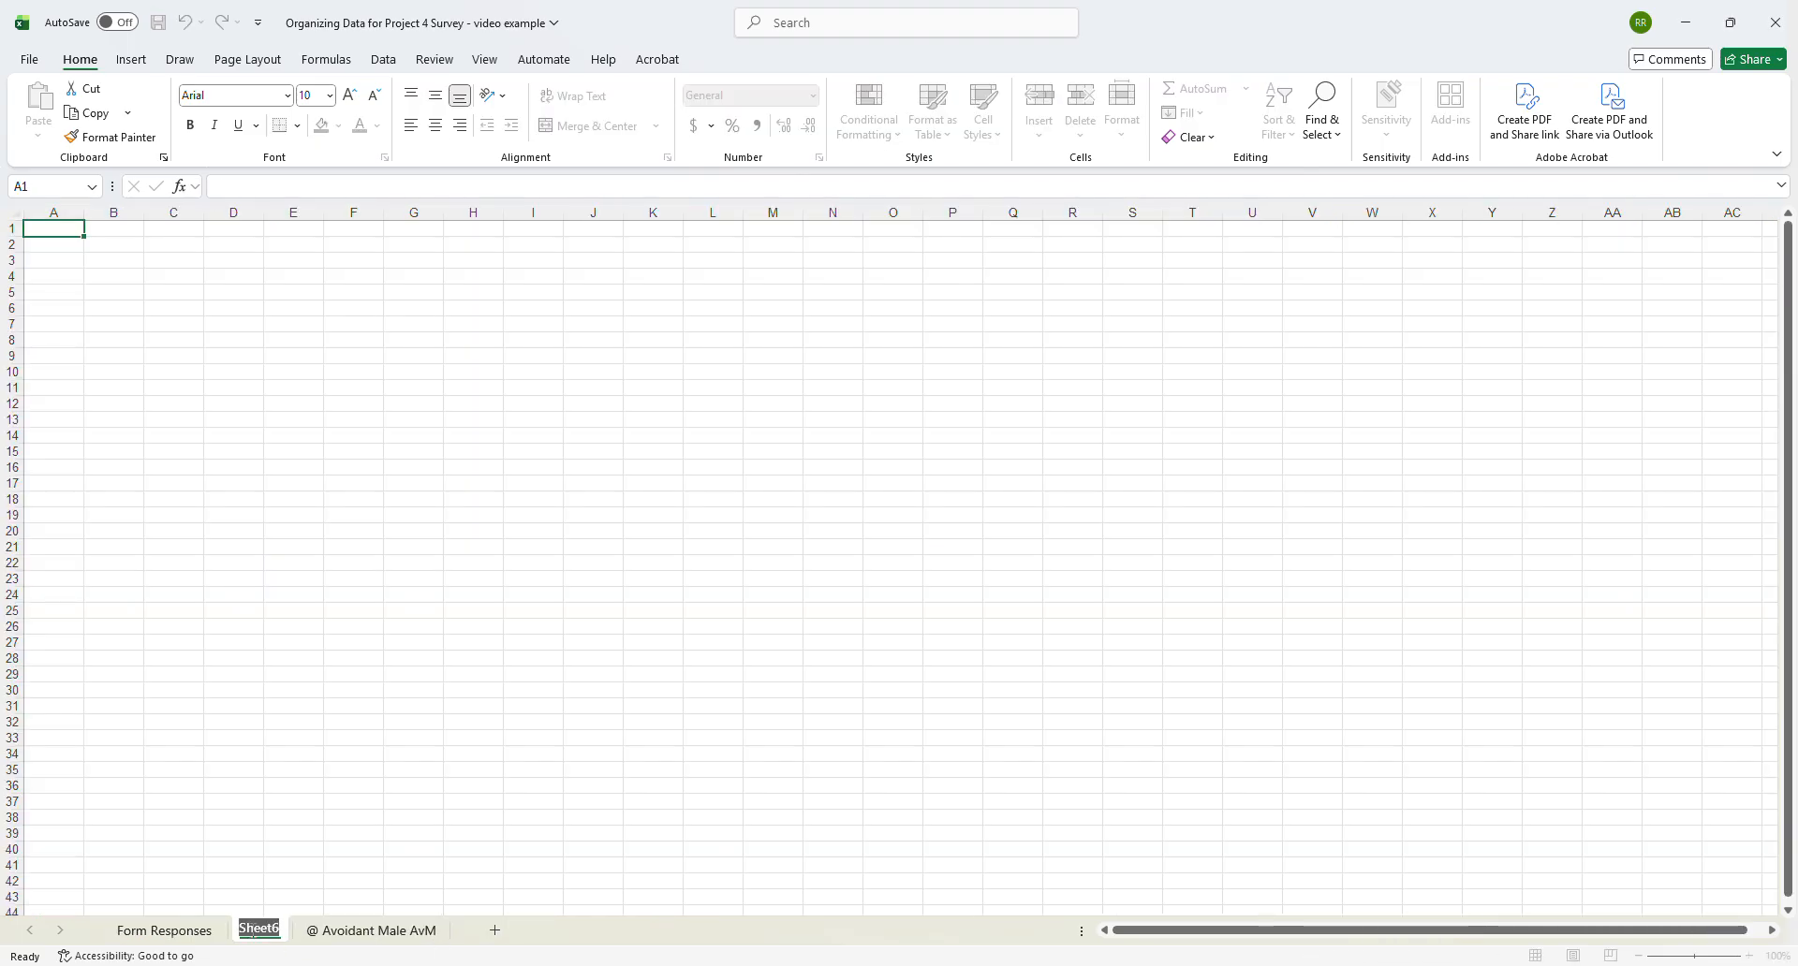
{"action": "type", "text": "#"}
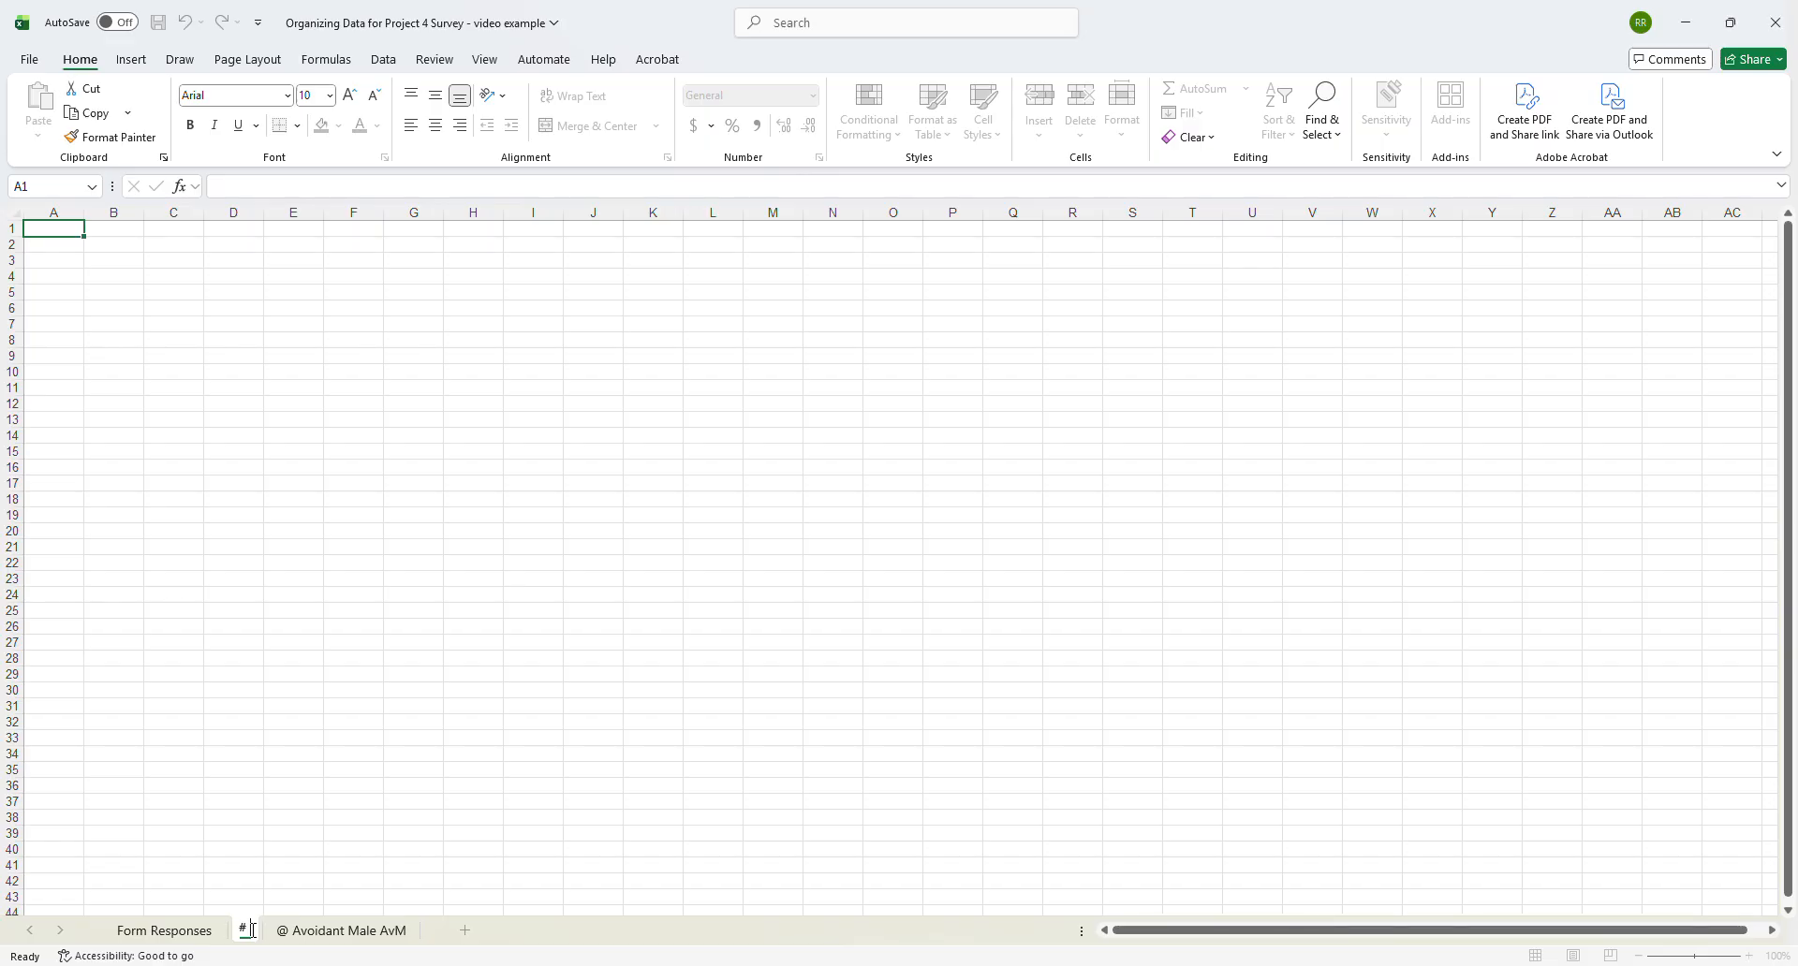
{"action": "type", "text": " Anxio"}
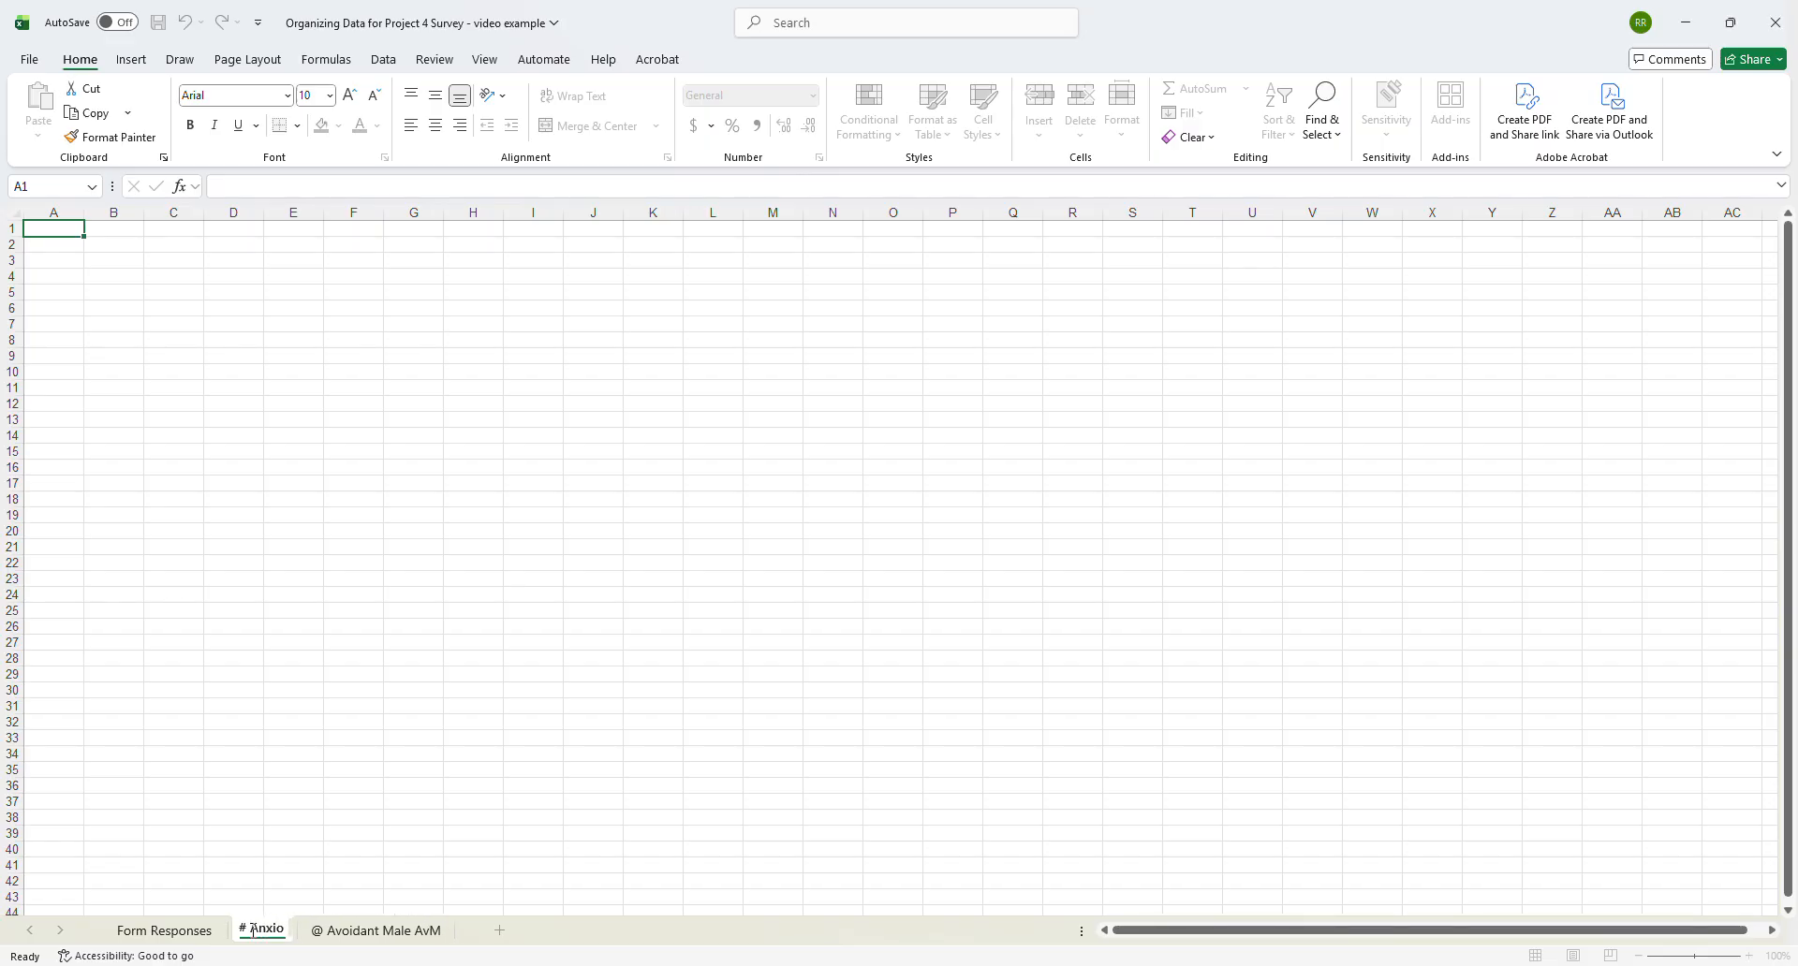
{"action": "type", "text": "us Male AnM"}
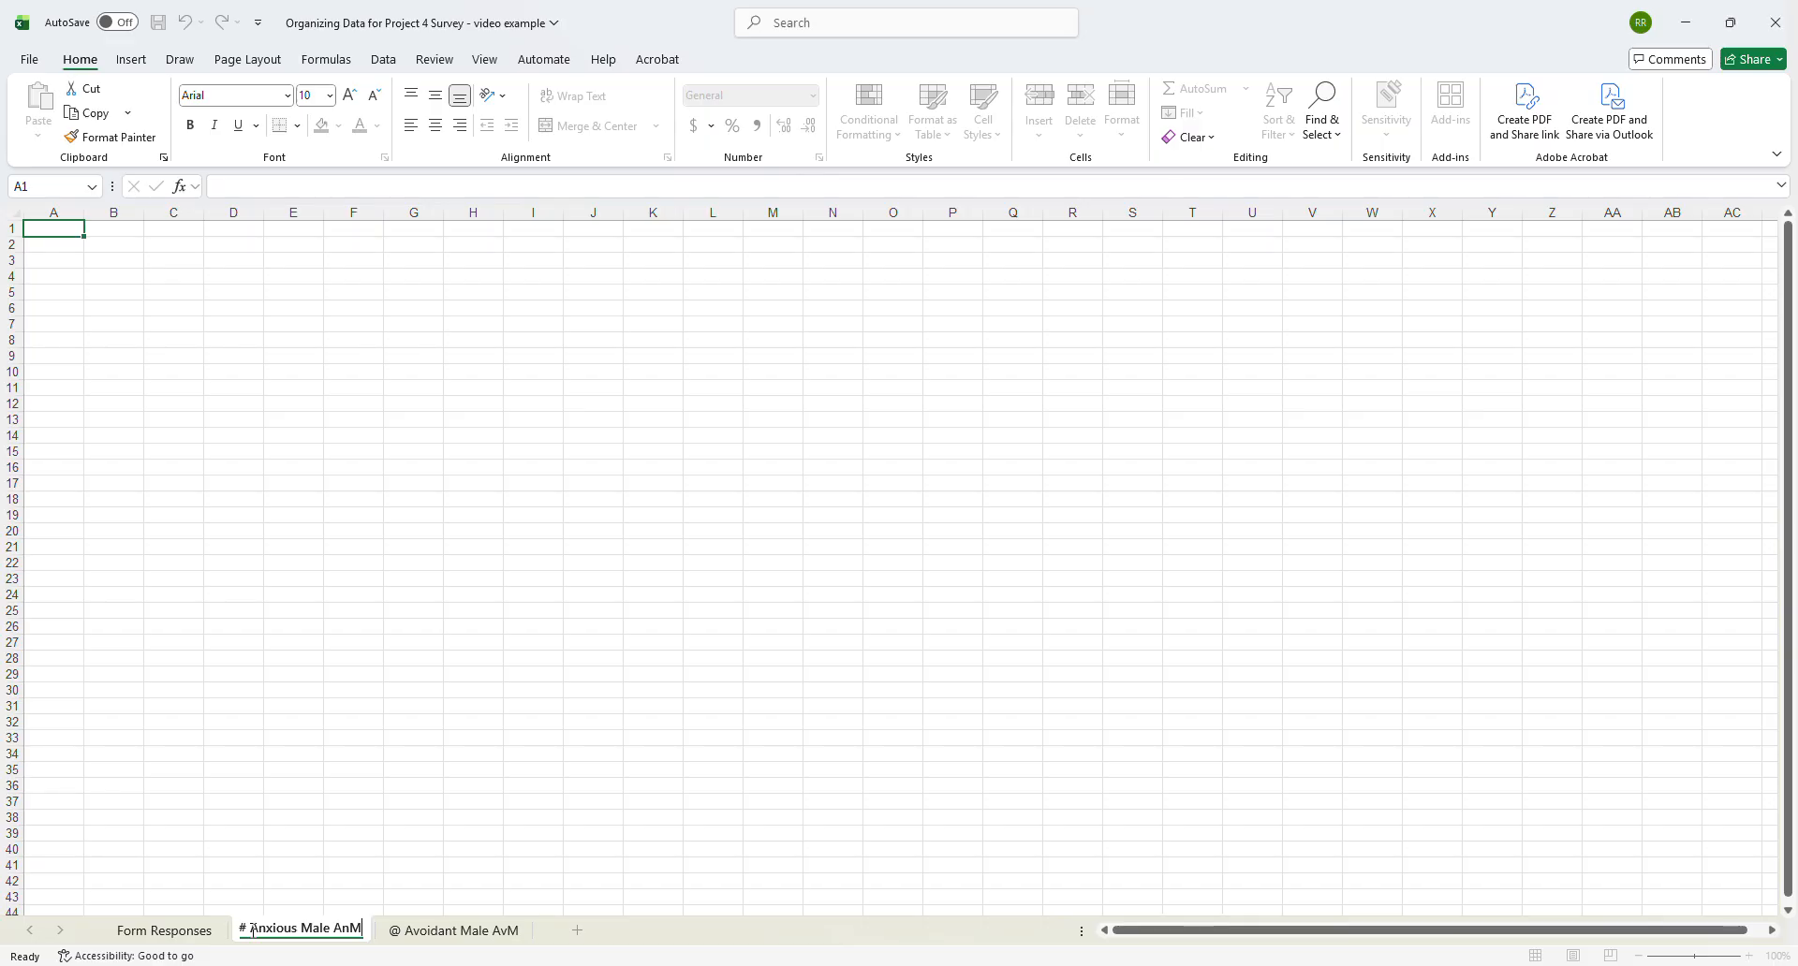
{"action": "key", "text": "Return"}
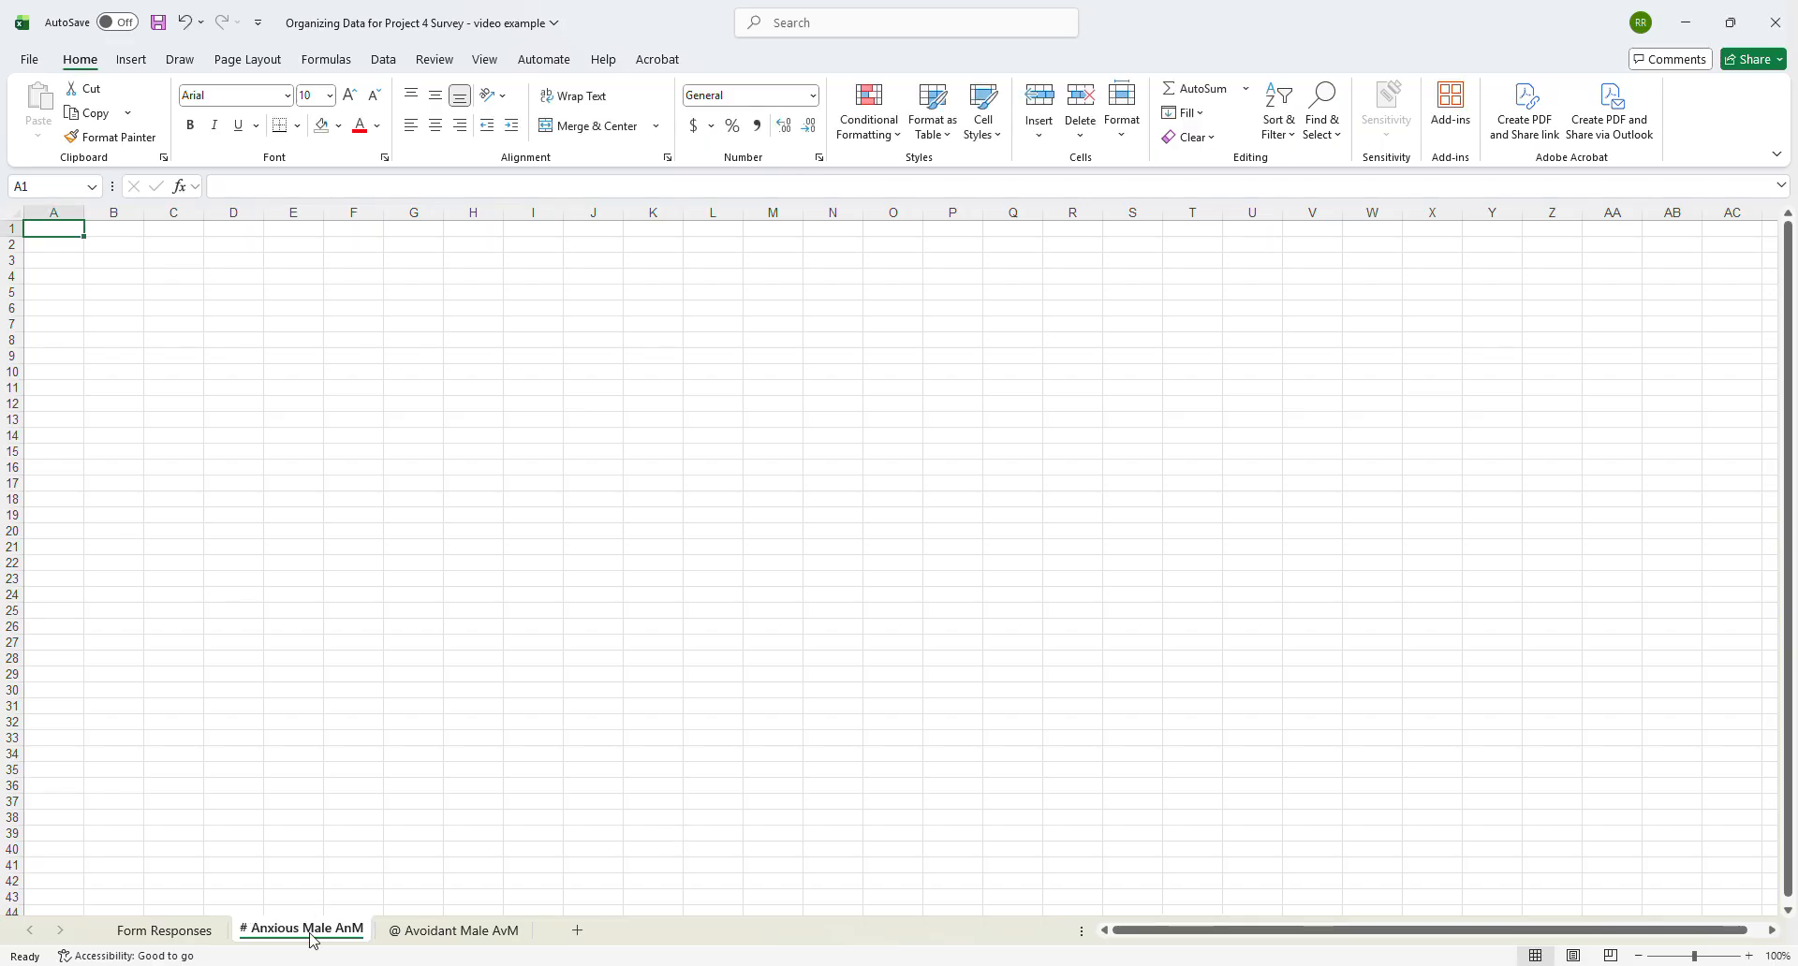
{"action": "left_click_drag", "start_coordinate": [314, 937], "coordinate": [546, 930]}
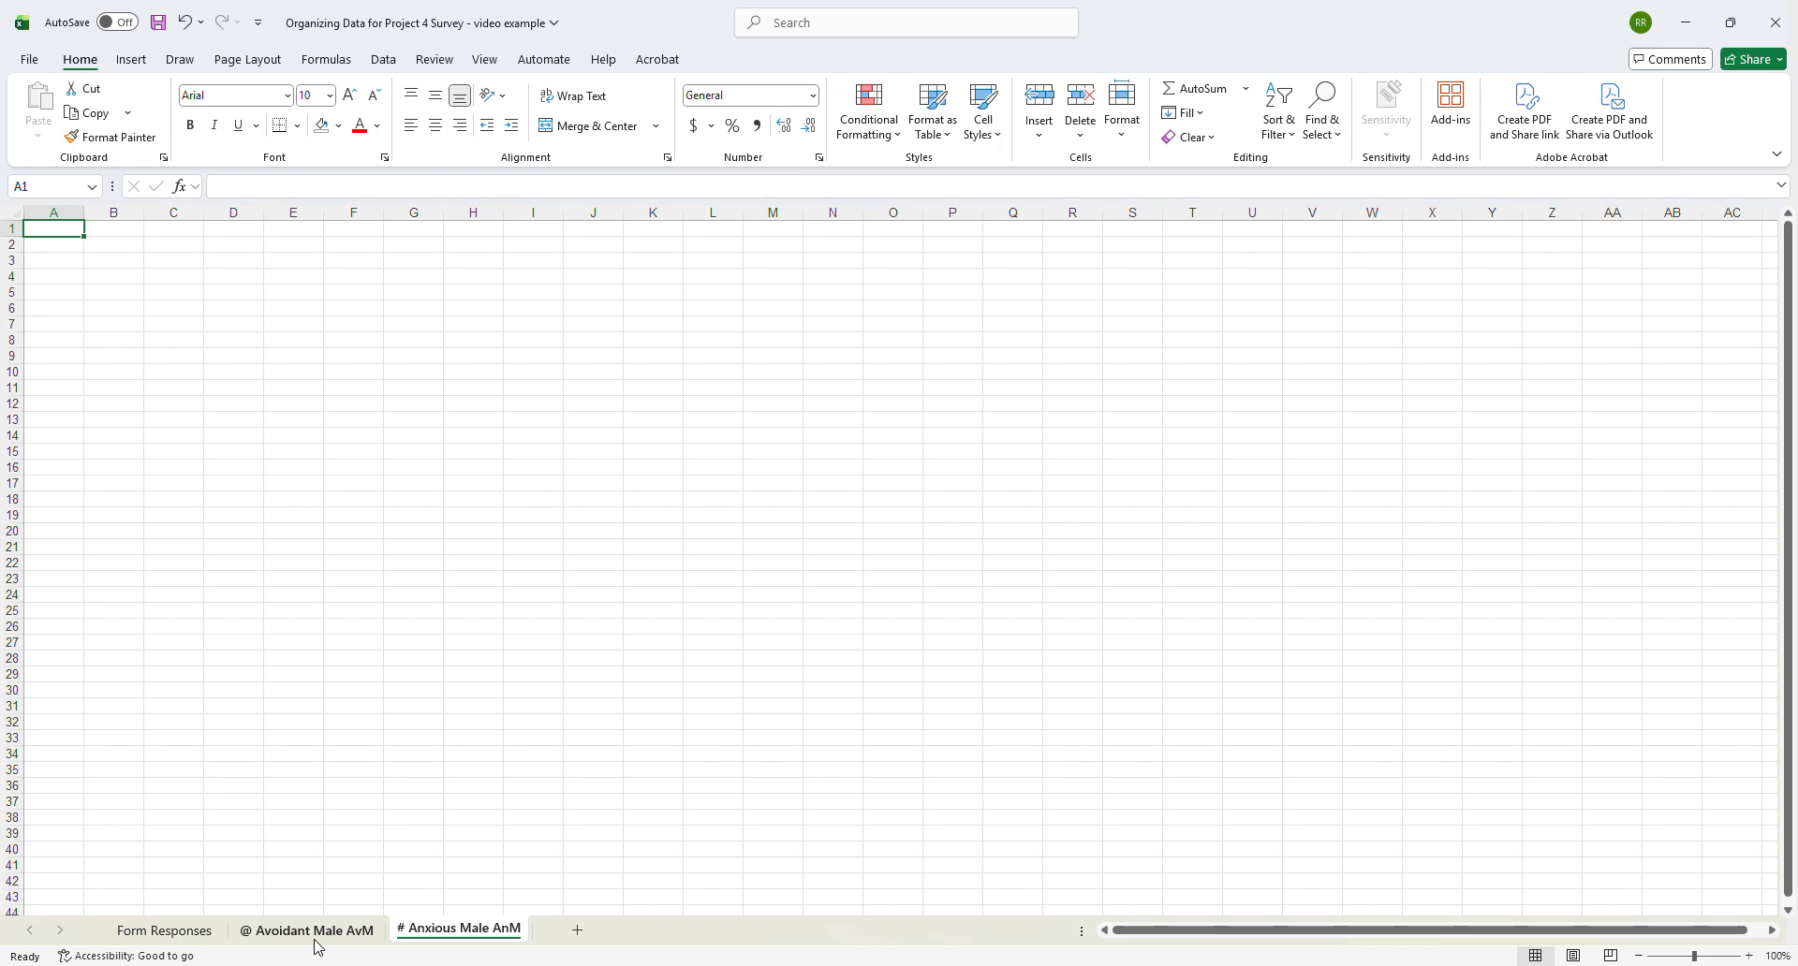
- Add a new worksheet named "$ Avoidant Female AvF" and place it after the # Anxious Male AnM sheet
{"action": "left_click", "coordinate": [165, 930]}
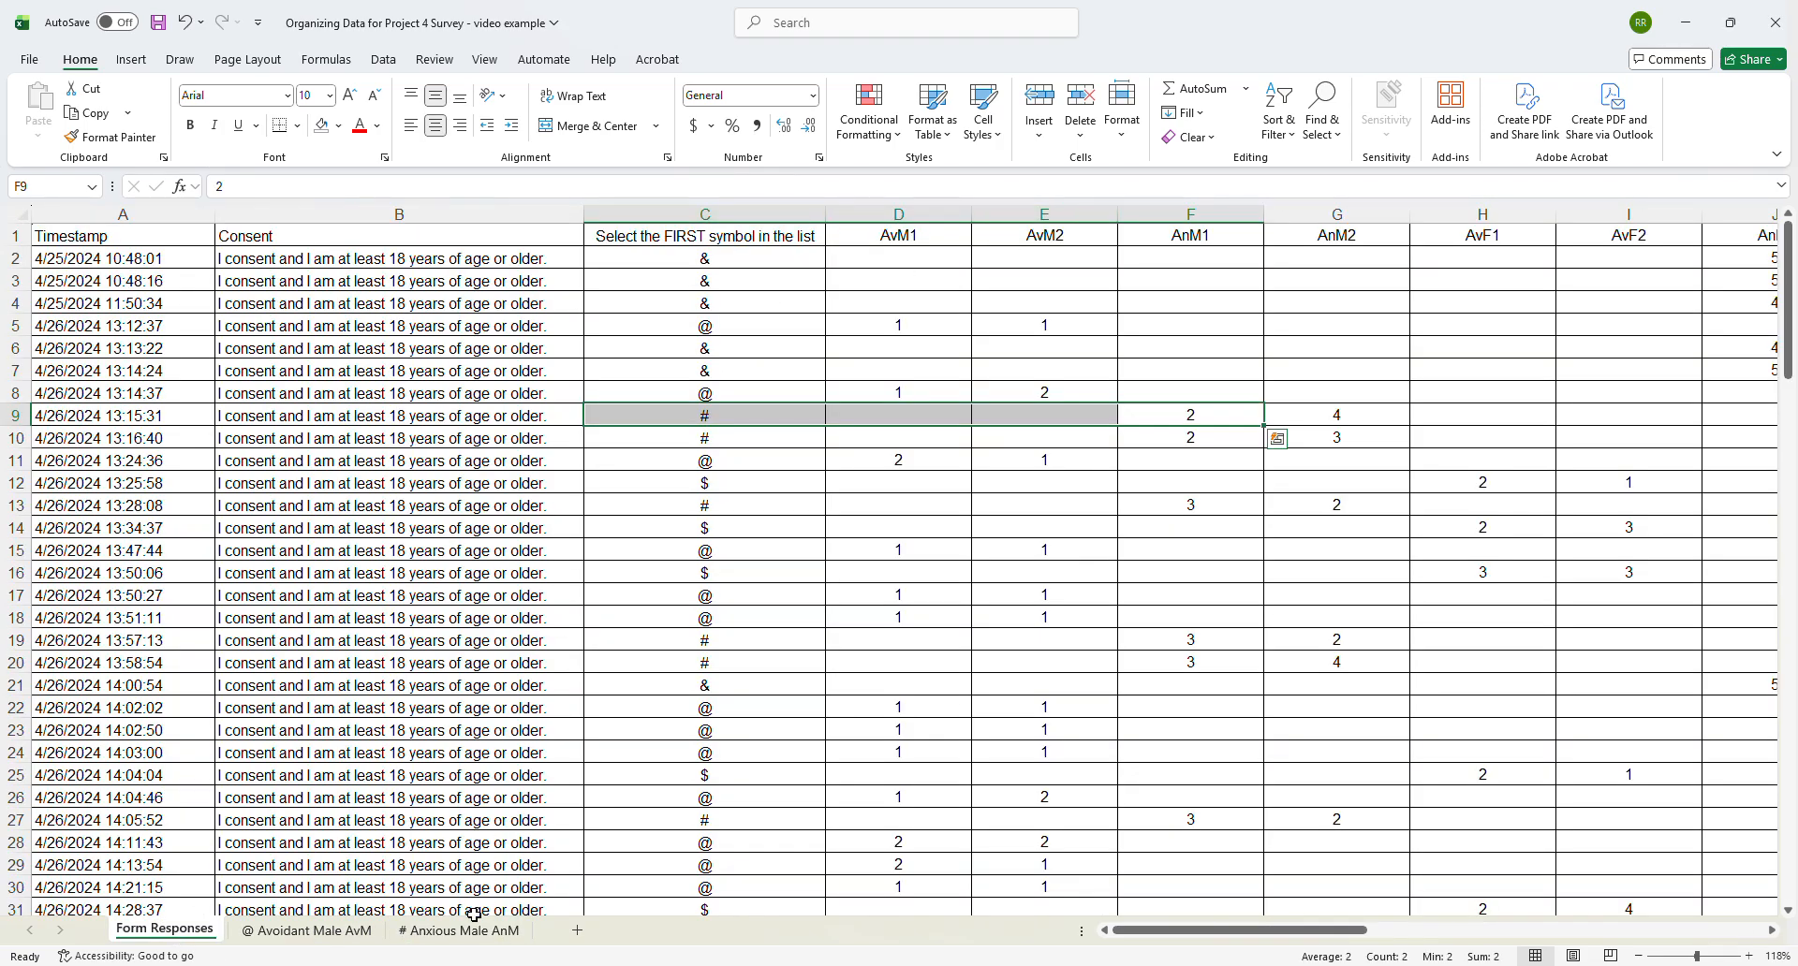
{"action": "left_click", "coordinate": [577, 930]}
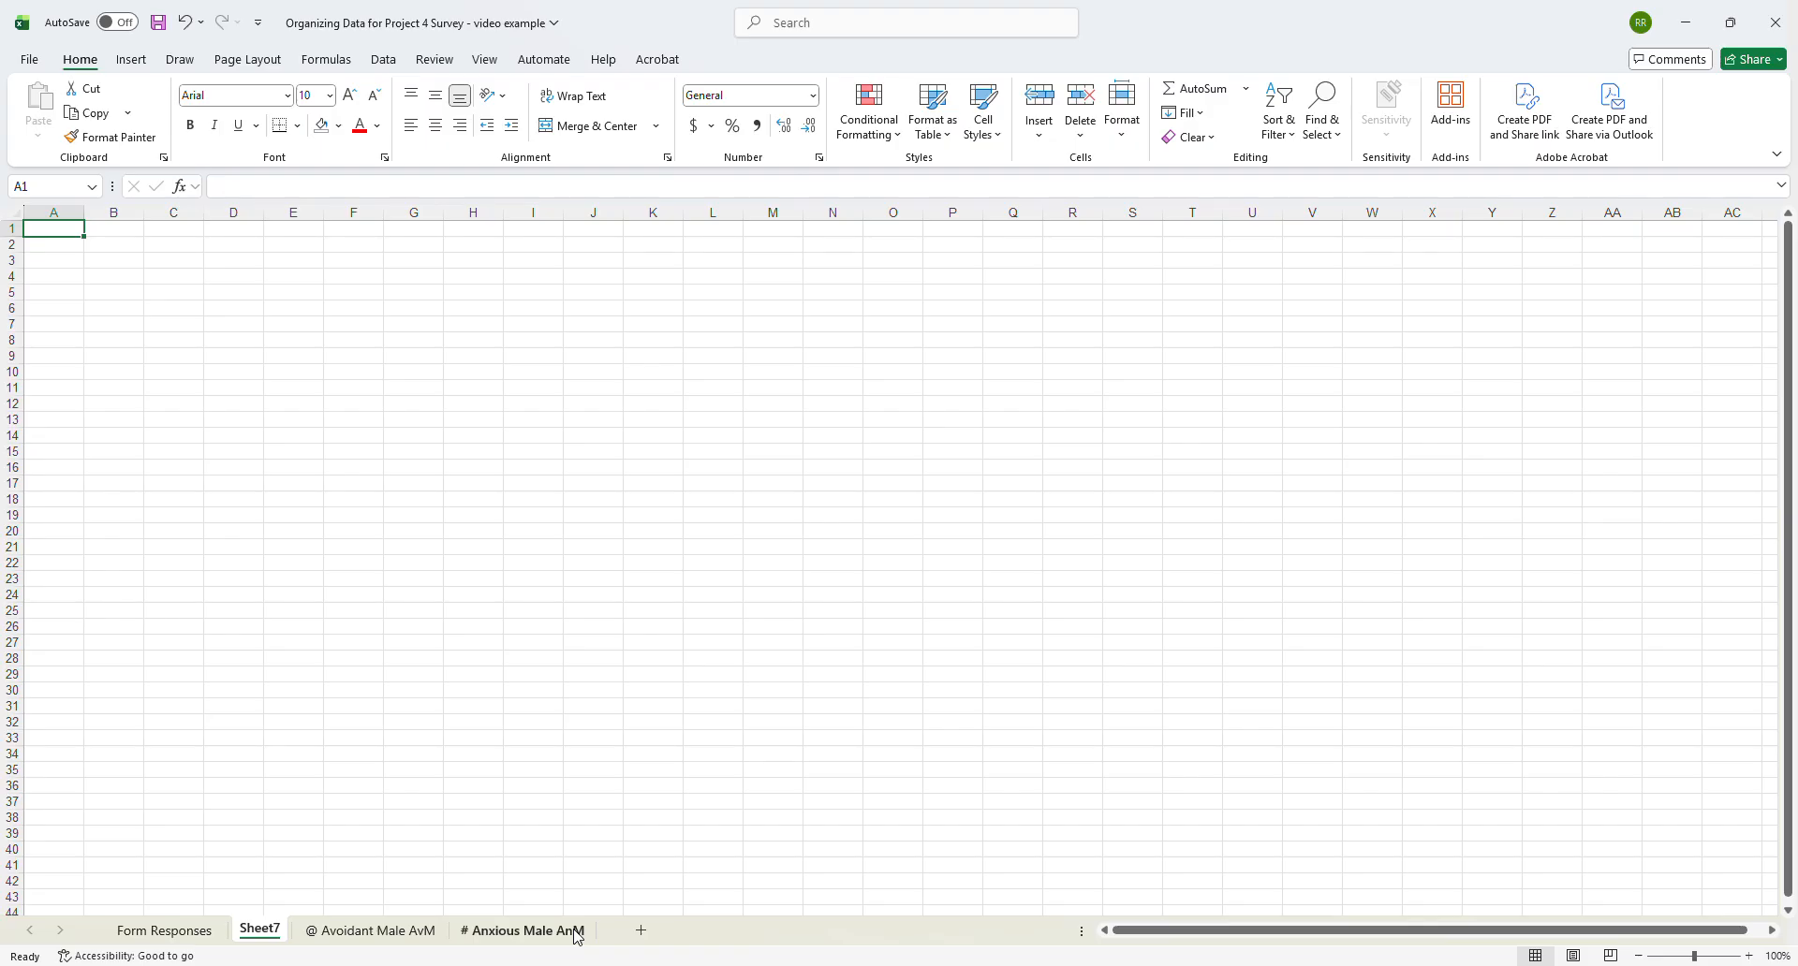
{"action": "double_click", "coordinate": [260, 930]}
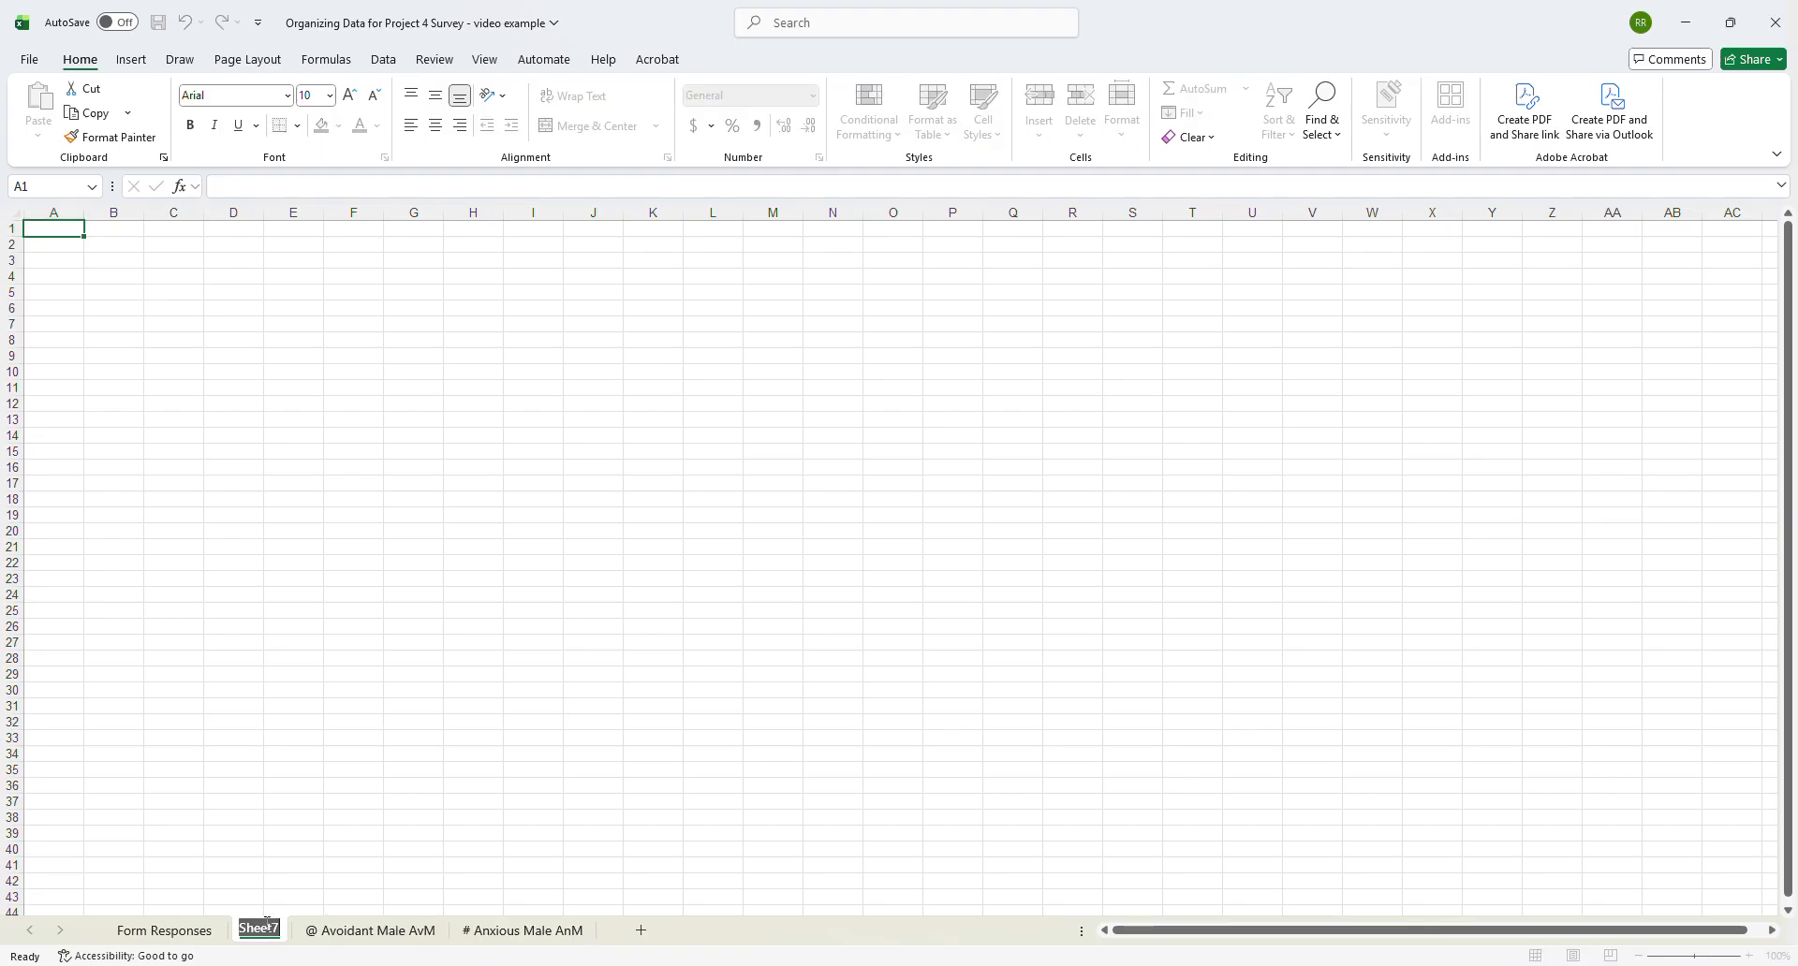
{"action": "type", "text": "Avoi"}
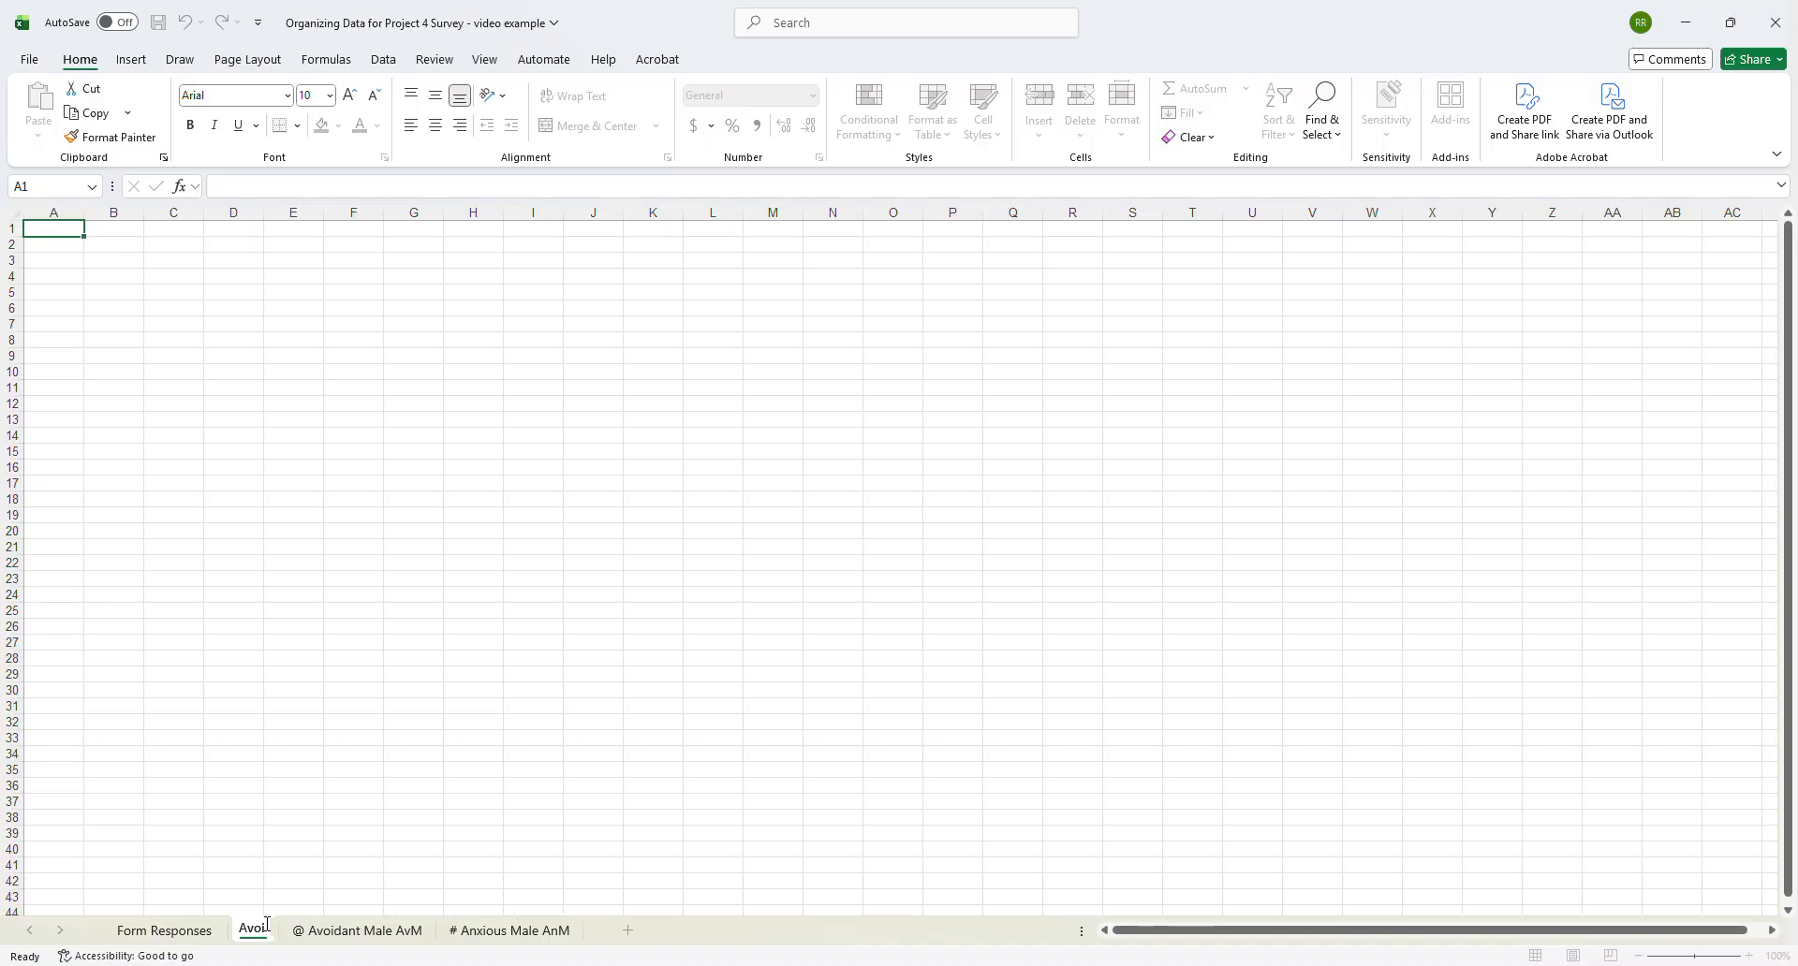
{"action": "type", "text": "dant Female"}
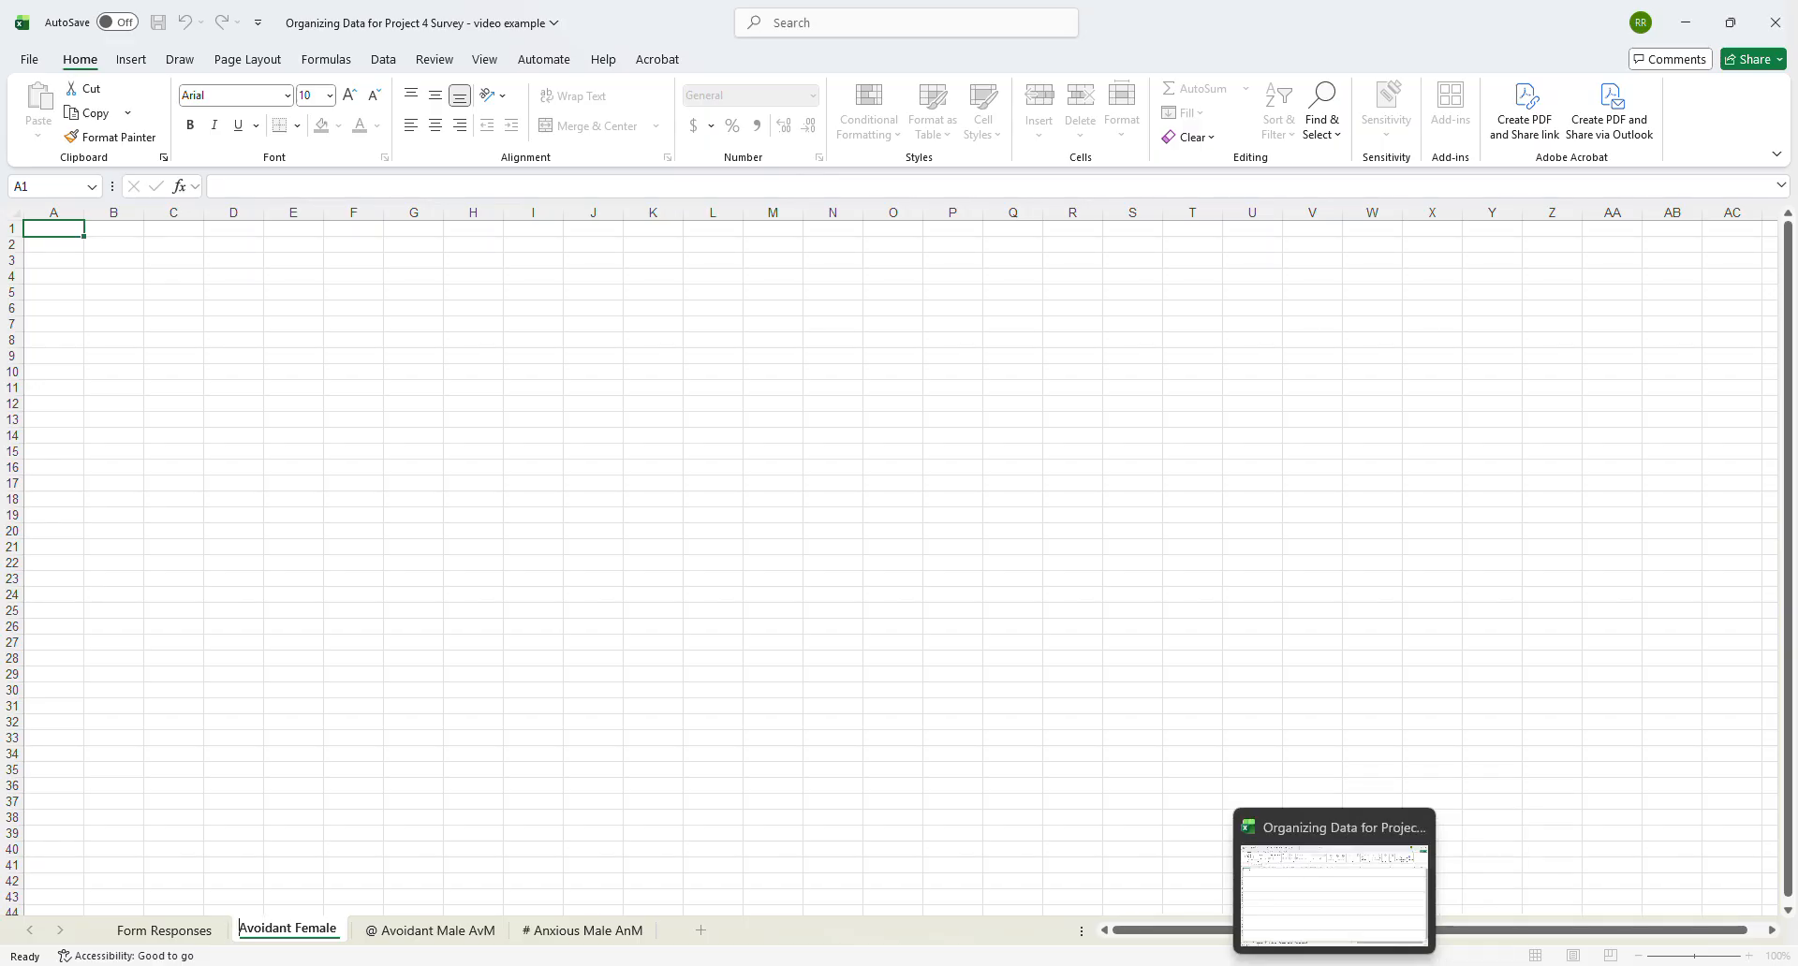
{"action": "mouse_move", "coordinate": [1294, 965]}
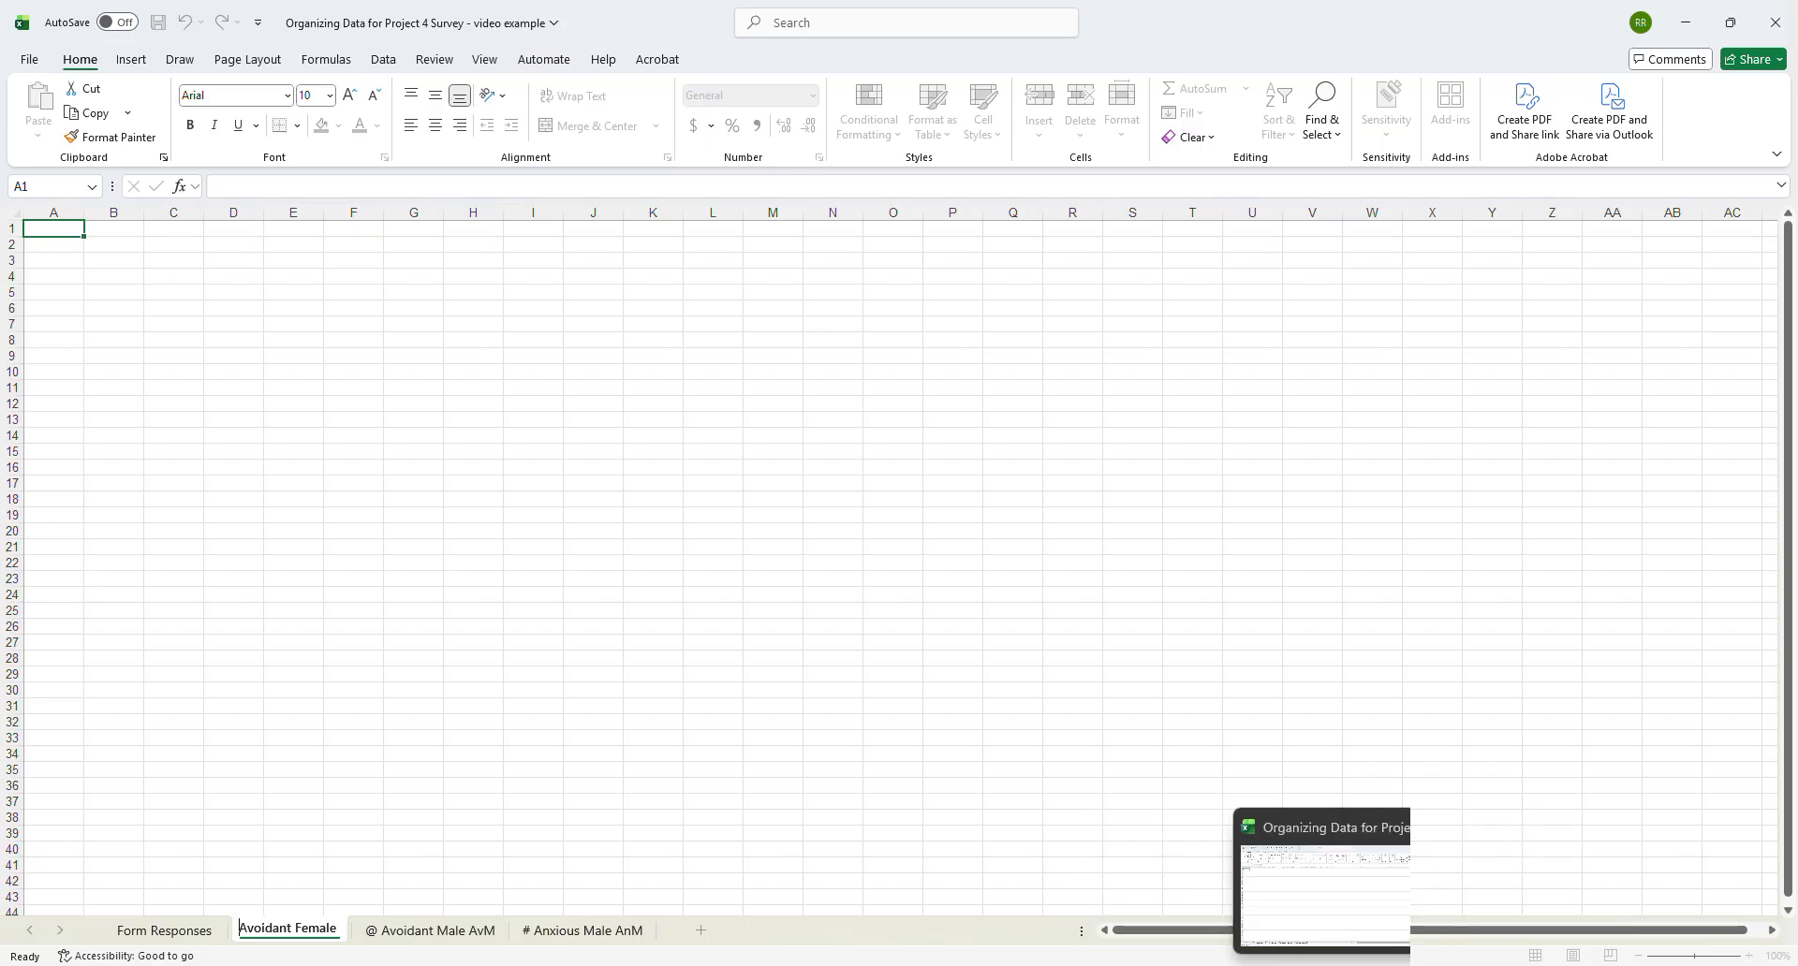
{"action": "mouse_move", "coordinate": [1293, 965]}
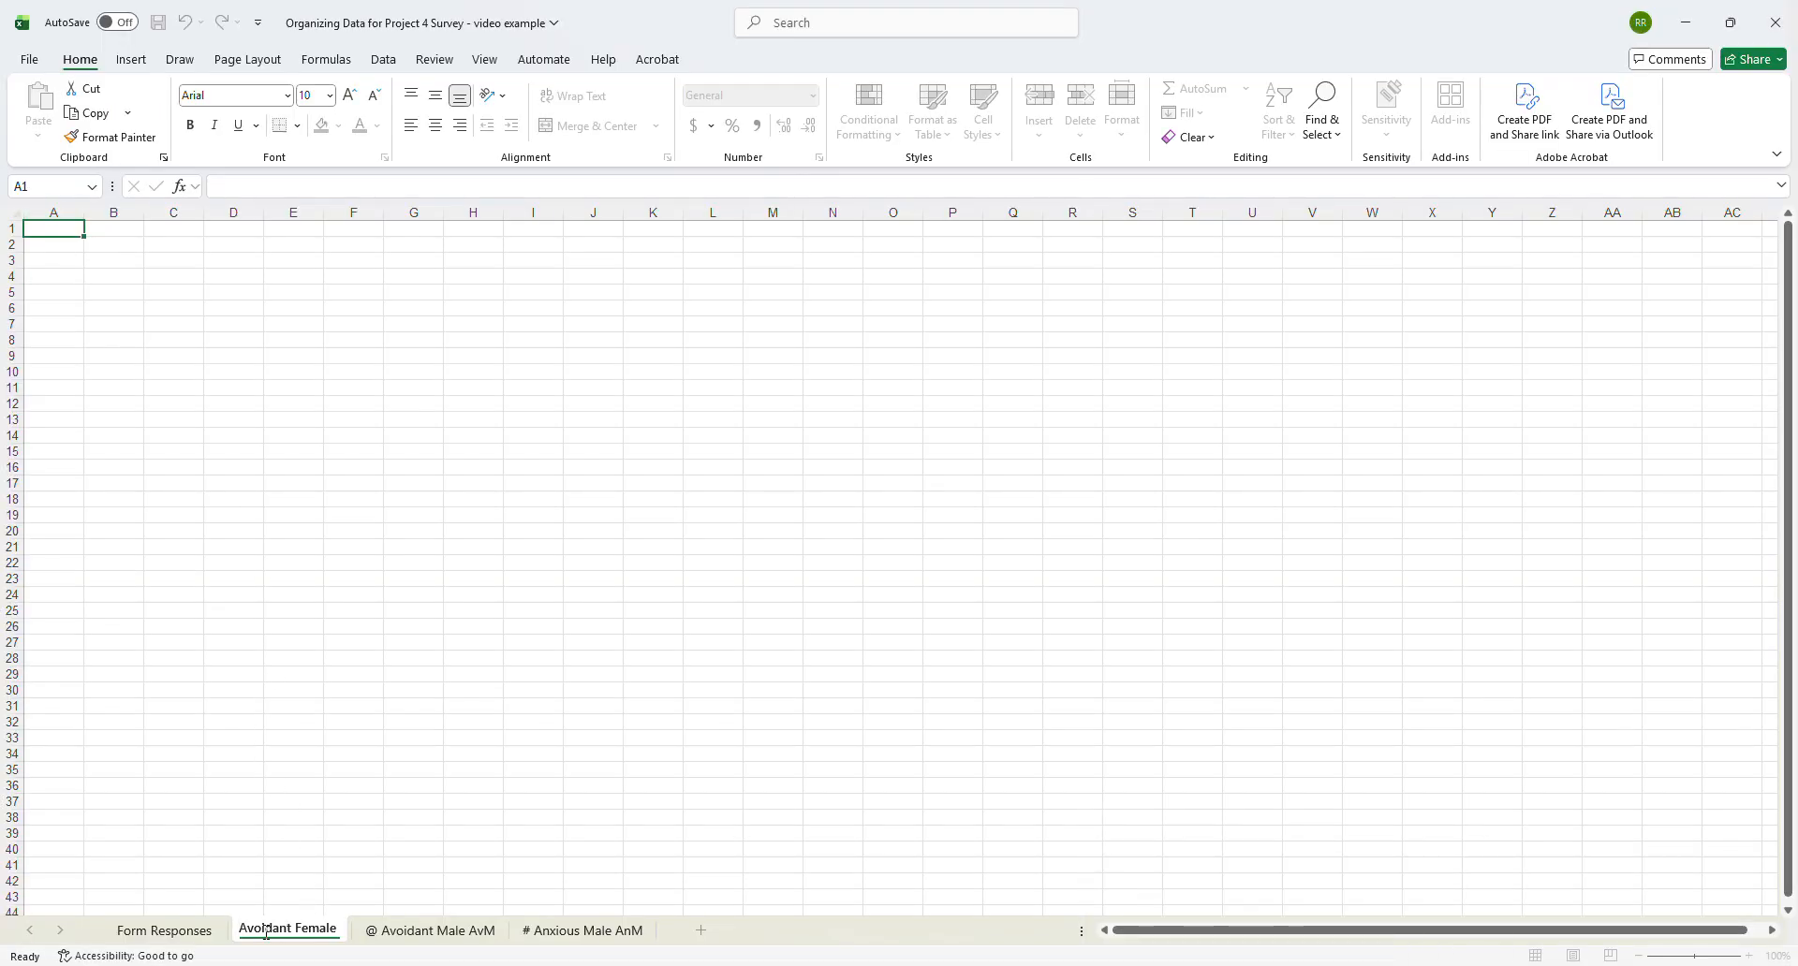
{"action": "type", "text": "$"}
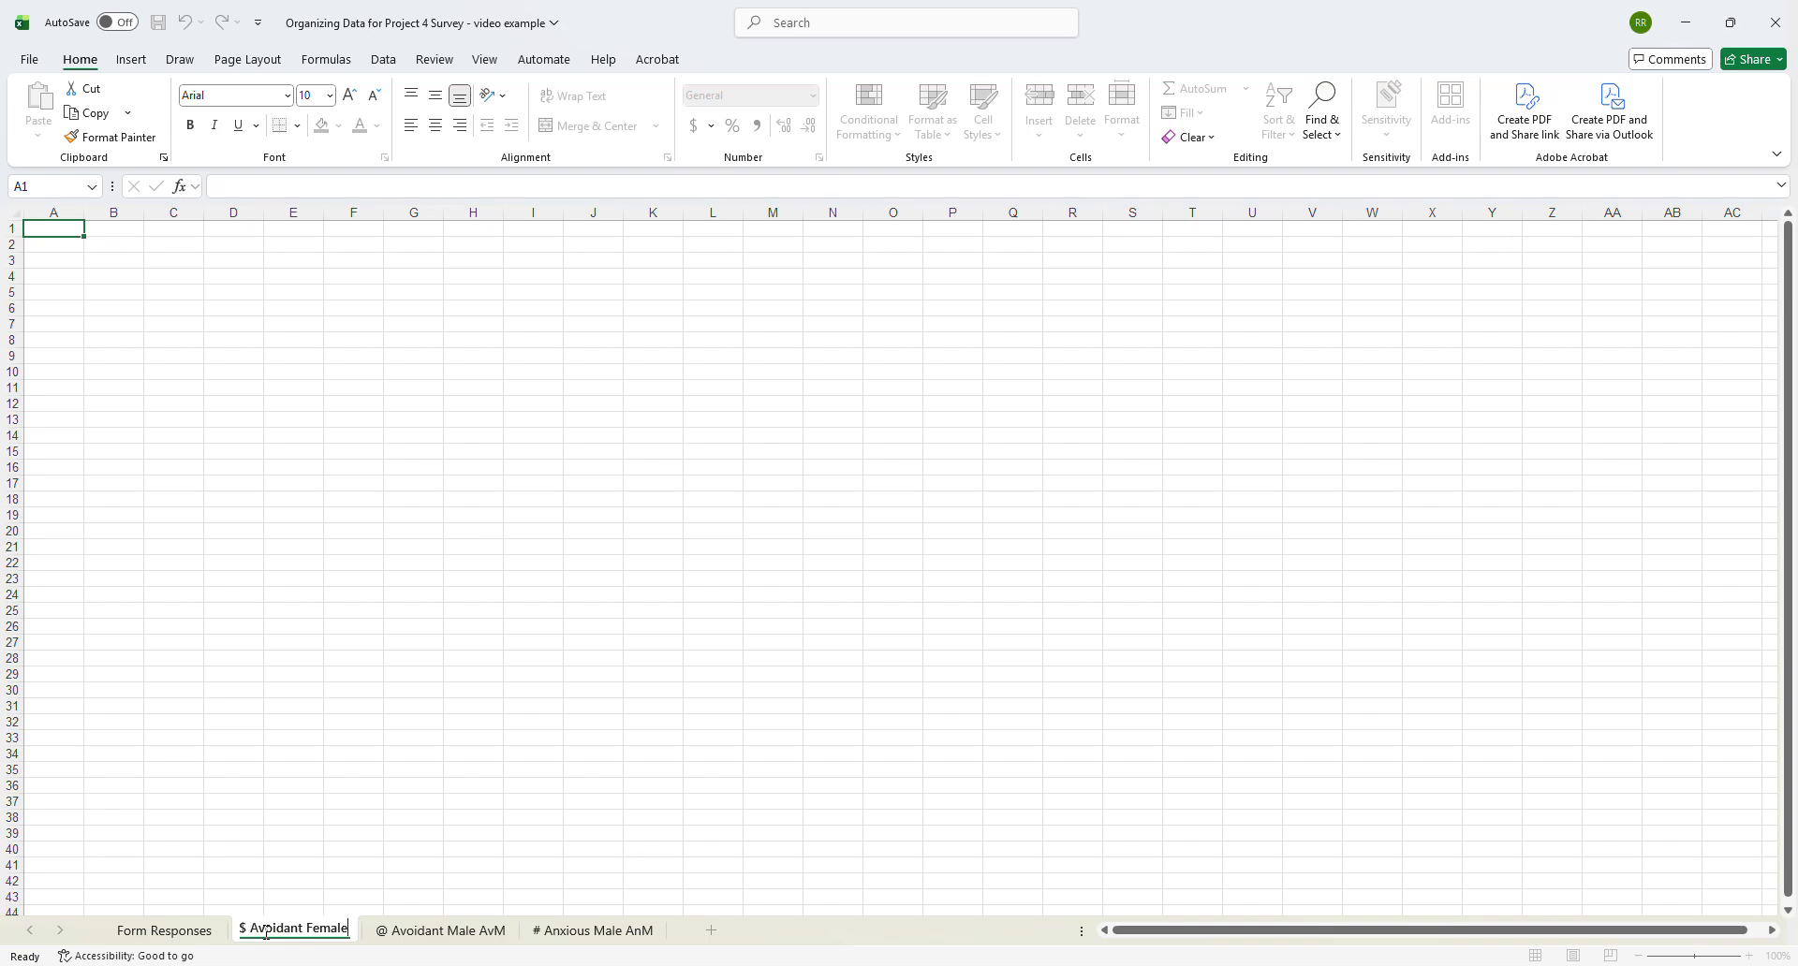
{"action": "type", "text": "AvF"}
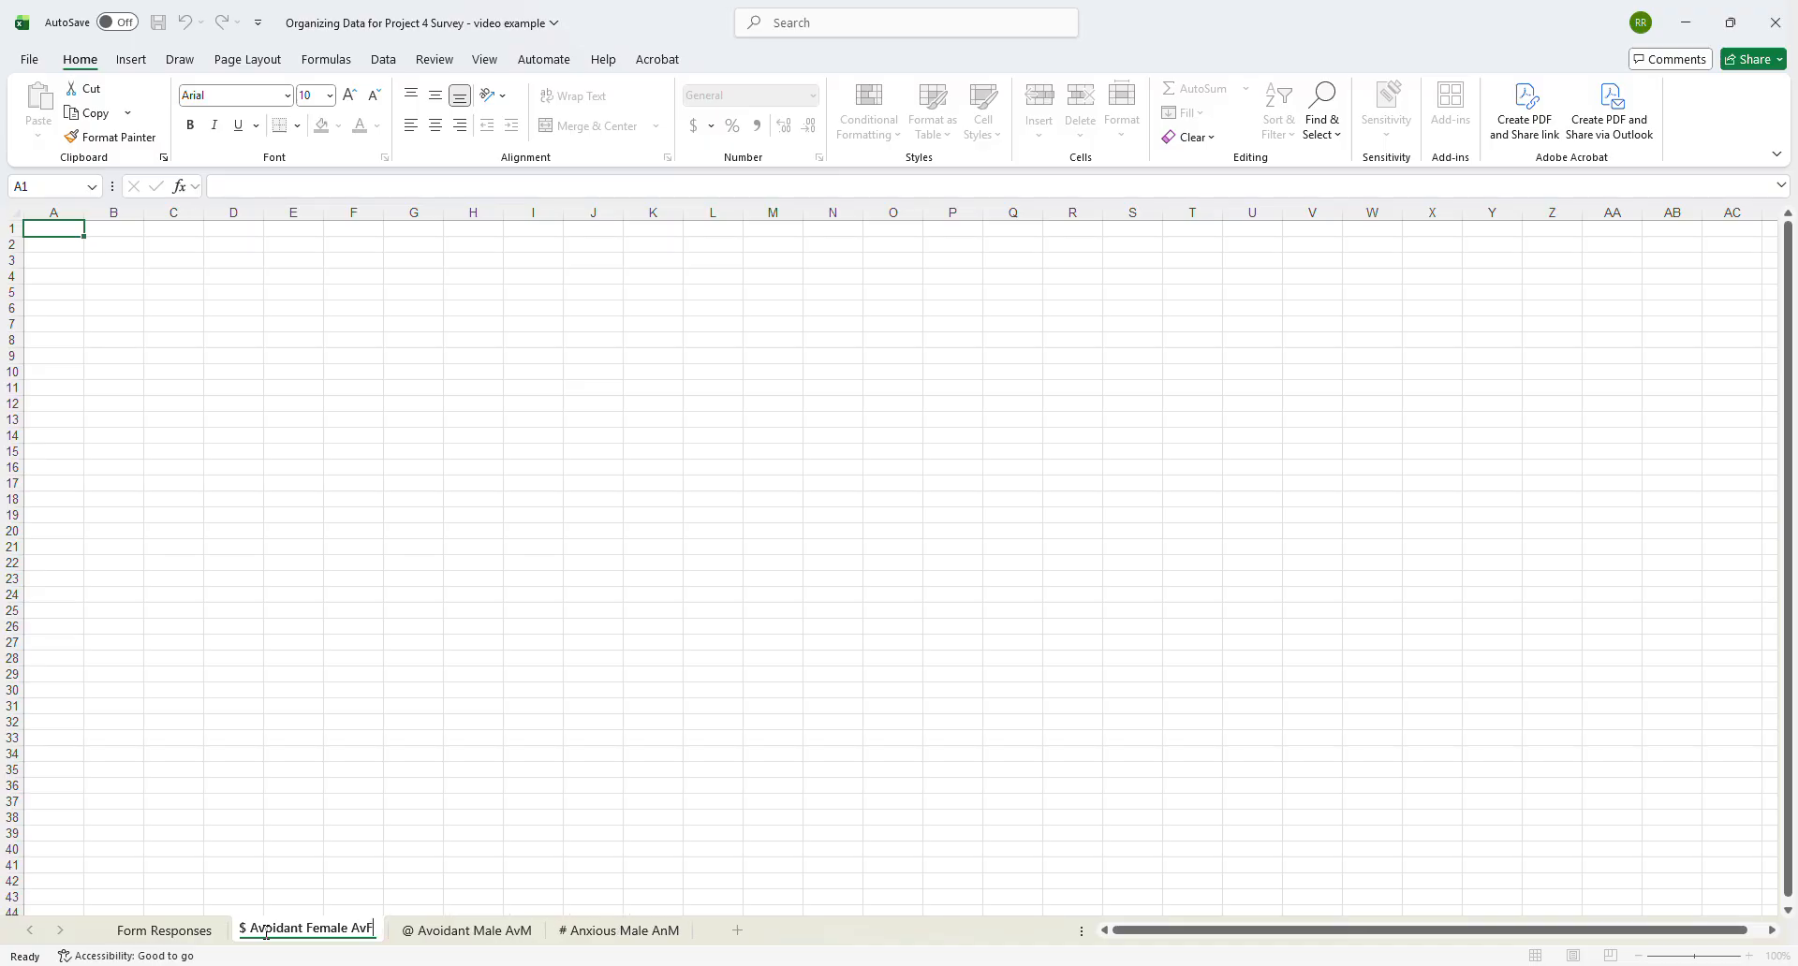
{"action": "key", "text": "Return"}
{"action": "left_click_drag", "start_coordinate": [269, 939], "coordinate": [742, 934]}
- Add a new worksheet named "& Anxious Female AnF" after the $ Avoidant Female AvF sheet
{"action": "left_click", "coordinate": [739, 930]}
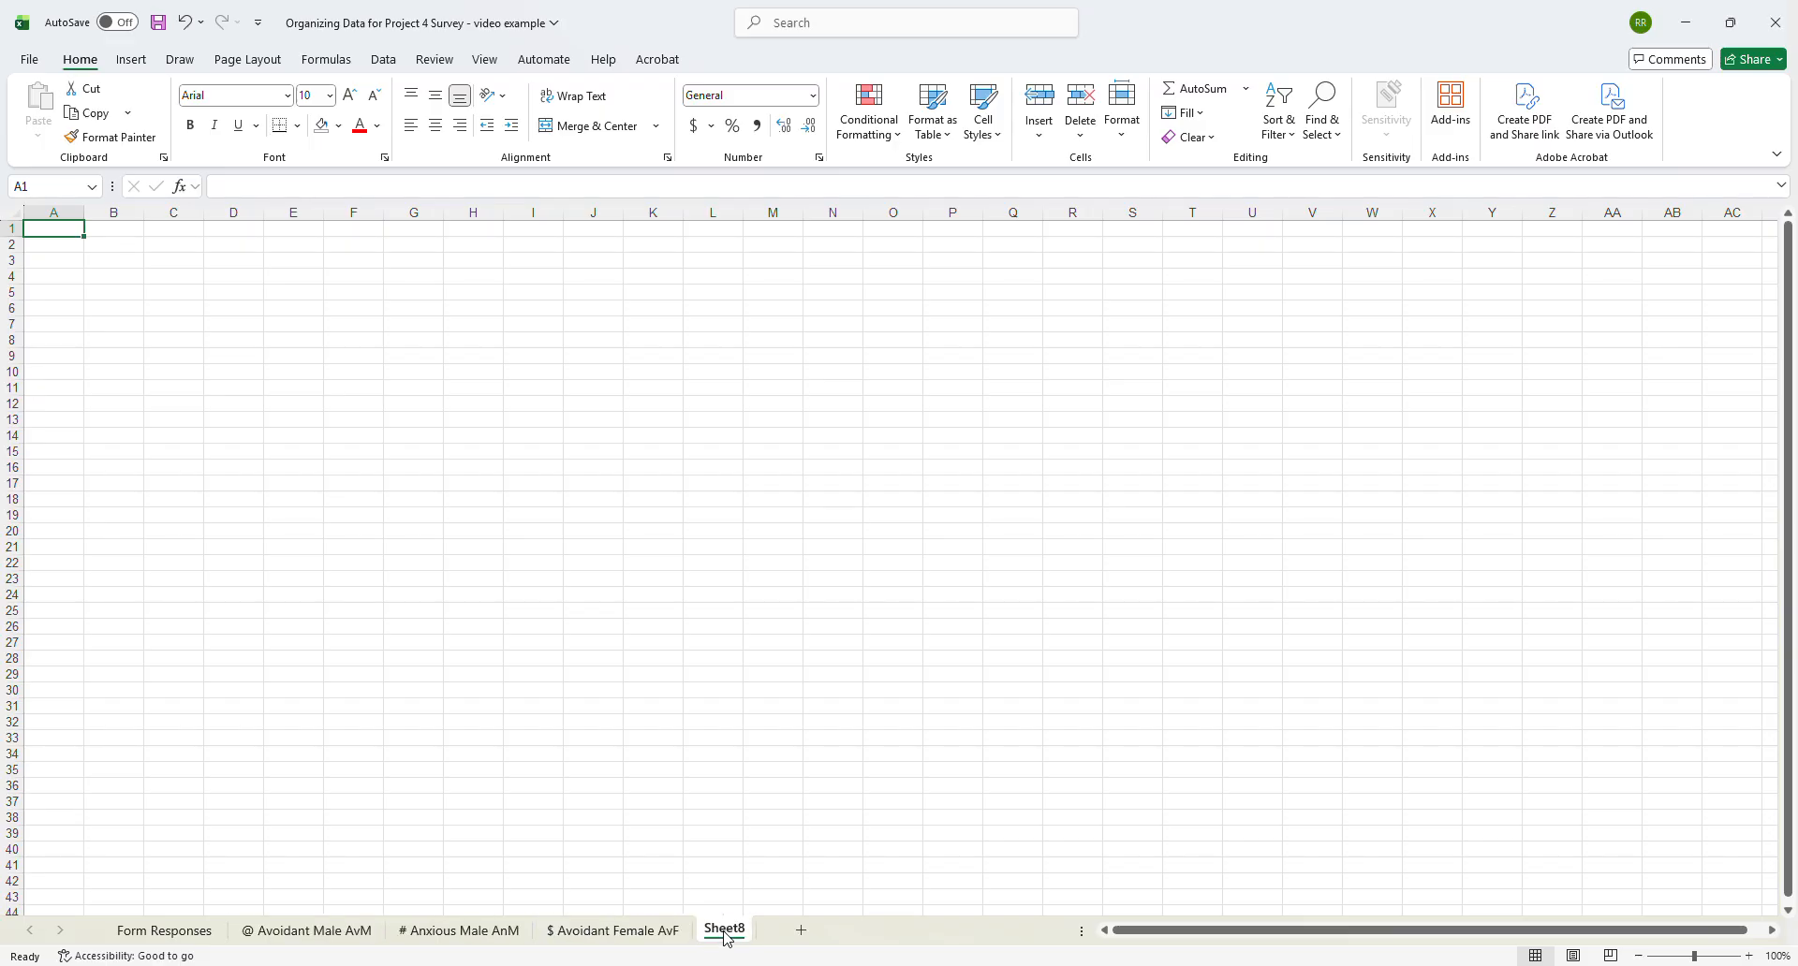
{"action": "double_click", "coordinate": [726, 930]}
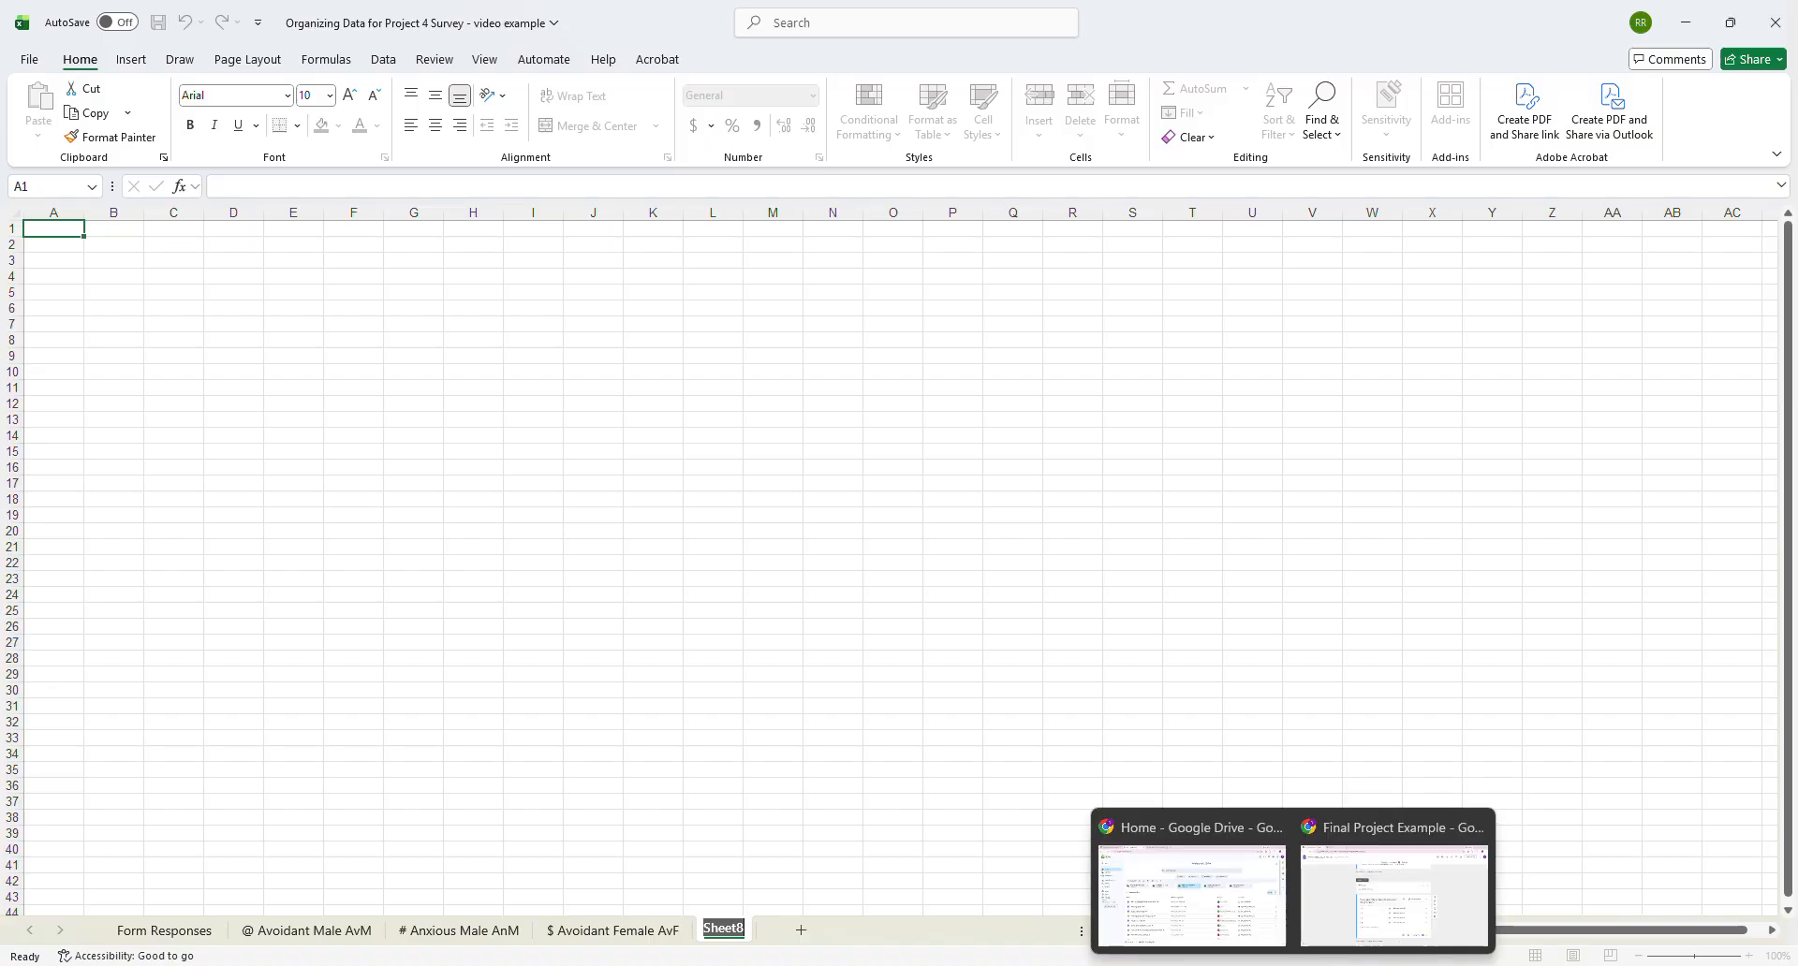
{"action": "left_click", "coordinate": [1388, 939]}
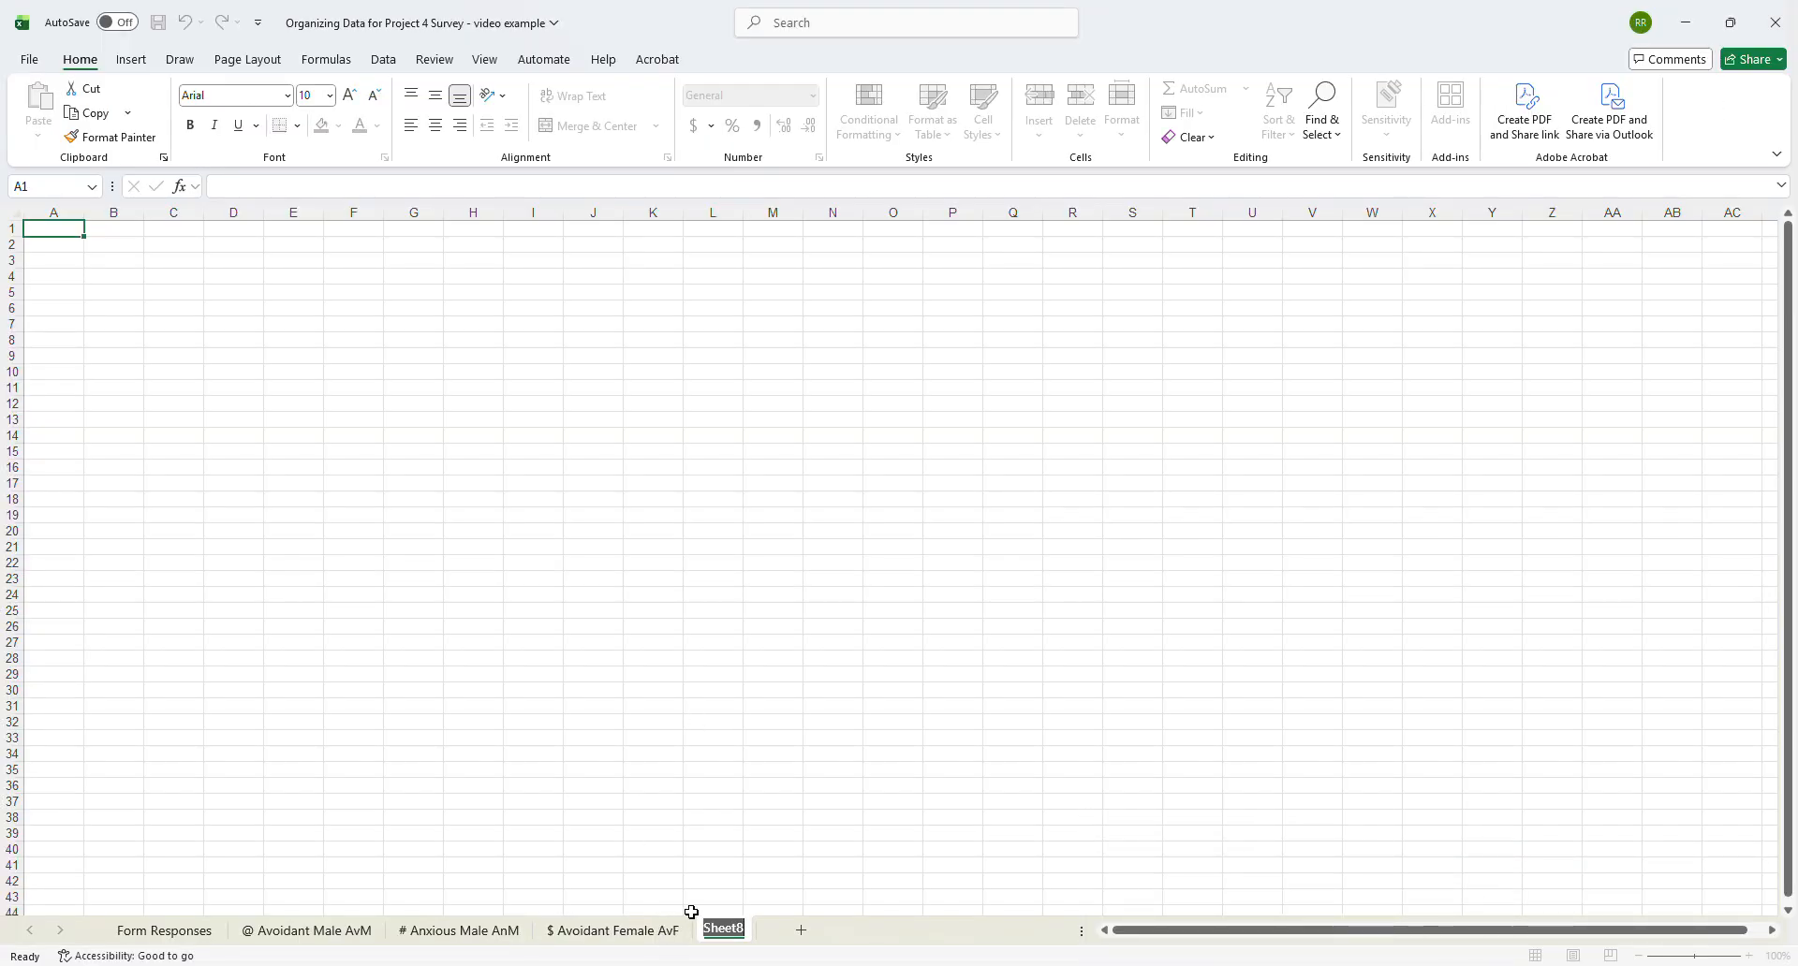
{"action": "type", "text": "& Anious Fem"}
{"action": "key", "text": "BackSpace"}
{"action": "key", "text": "BackSpace"}
{"action": "key", "text": "BackSpace"}
{"action": "key", "text": "BackSpace"}
{"action": "key", "text": "BackSpace"}
{"action": "key", "text": "BackSpace"}
{"action": "key", "text": "BackSpace"}
{"action": "key", "text": "BackSpace"}
{"action": "type", "text": "xious"}
{"action": "key", "text": "Return"}
{"action": "type", "text": "Fema"}
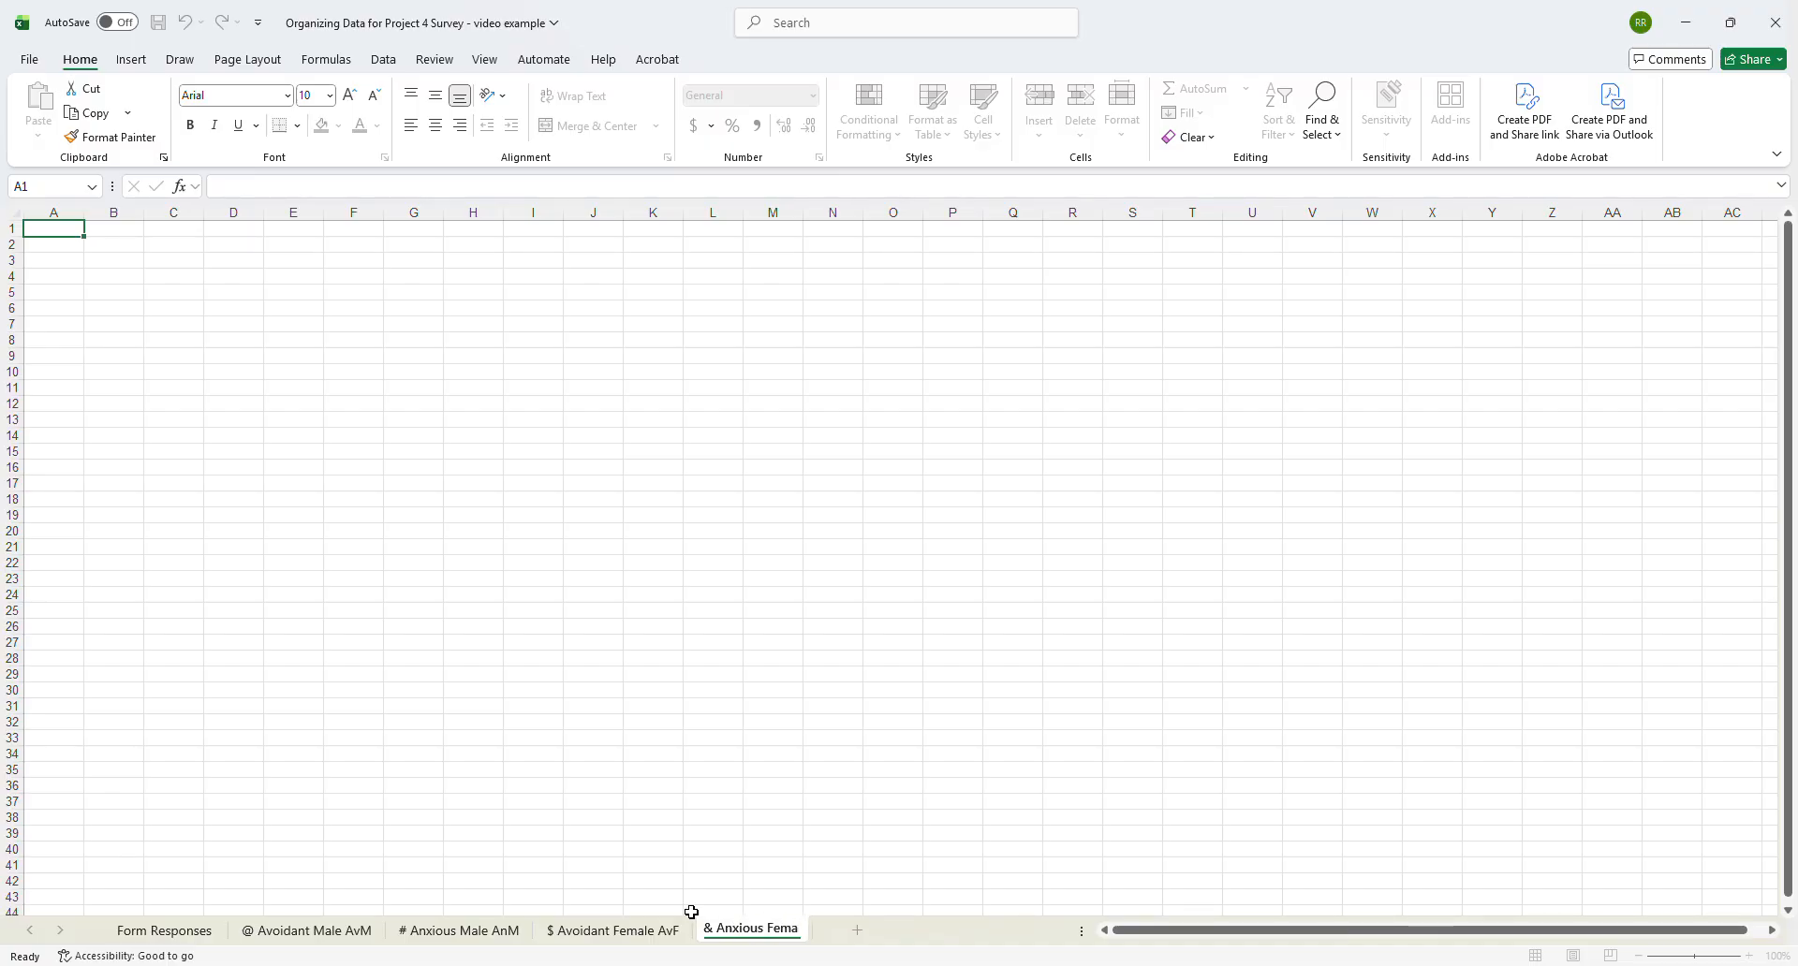
{"action": "type", "text": "le AnF"}
{"action": "key", "text": "Return"}
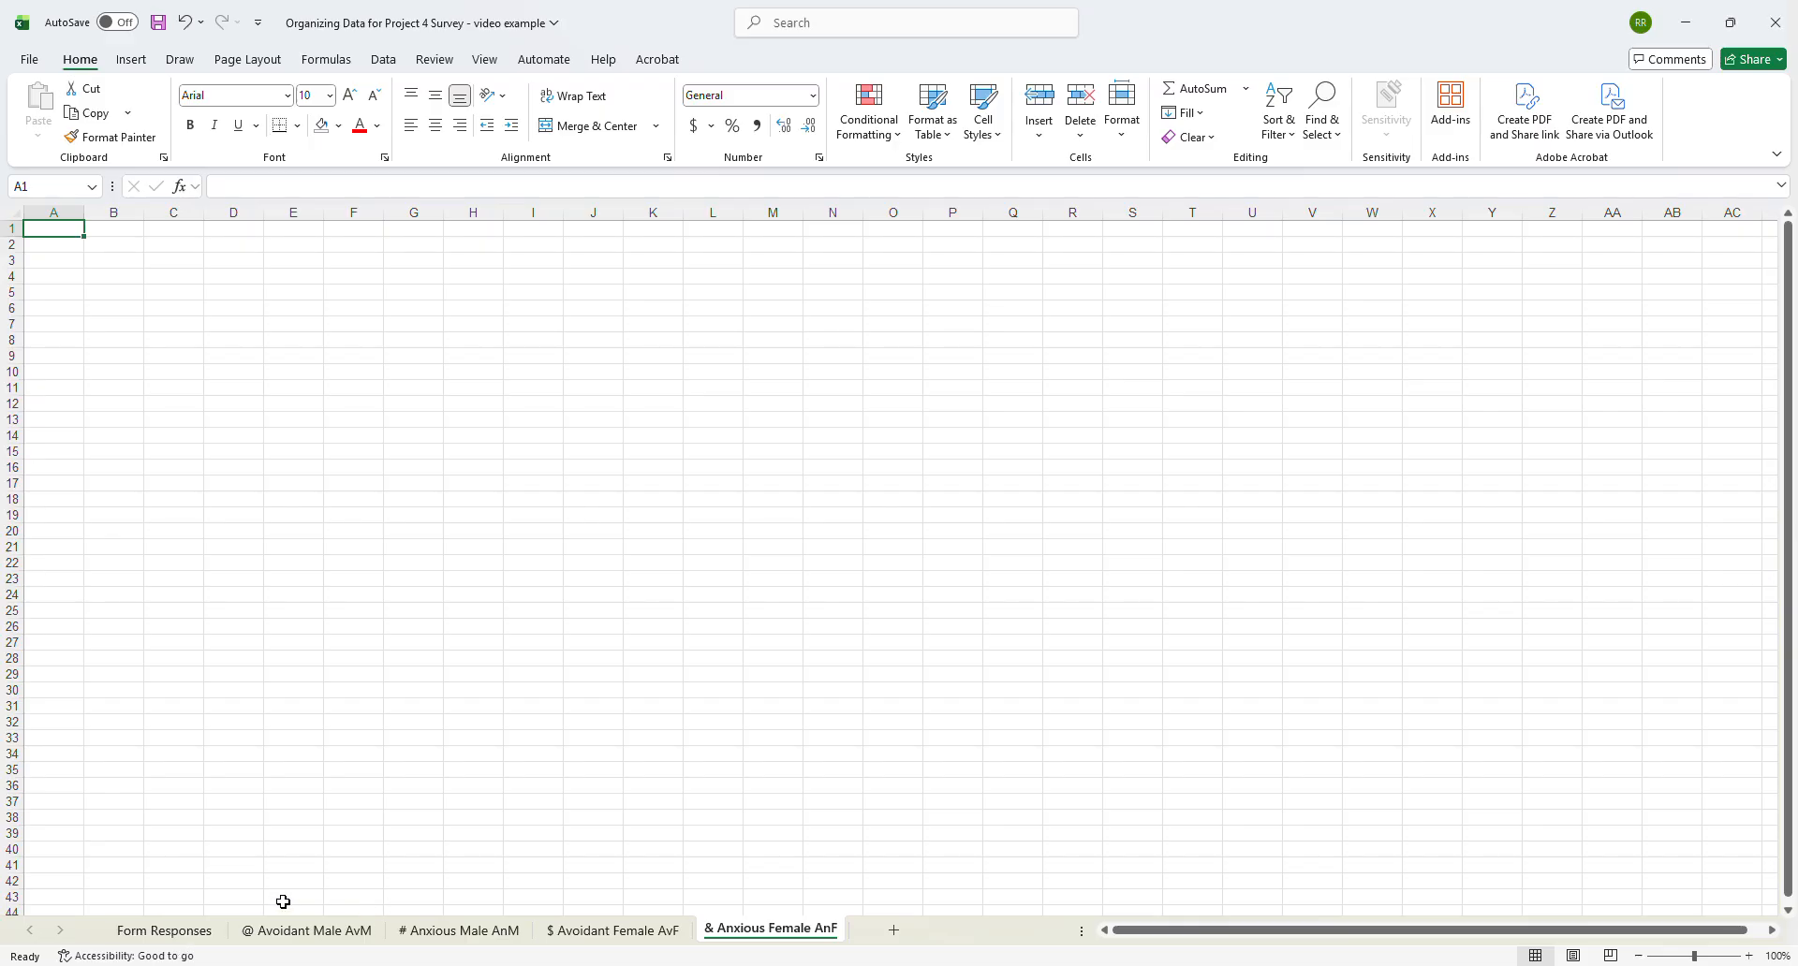
- Turn on filtering for the header row of the Form Responses sheet
{"action": "left_click", "coordinate": [168, 931]}
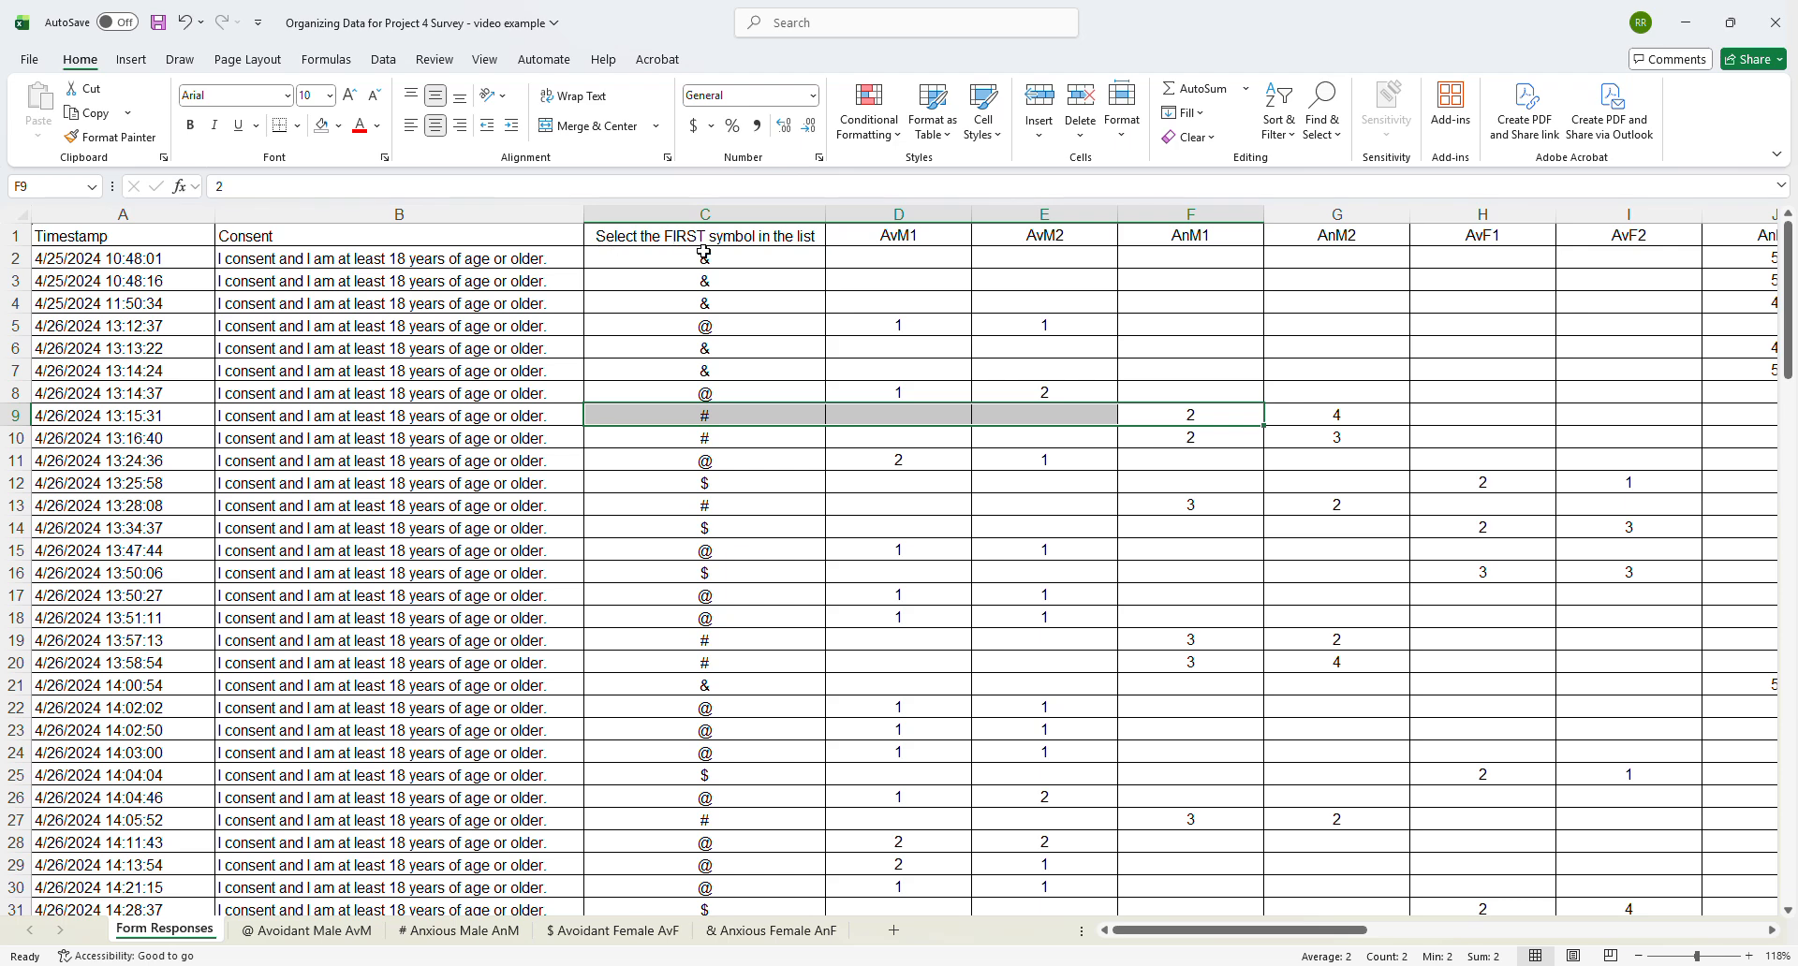
{"action": "left_click", "coordinate": [755, 328]}
{"action": "left_click", "coordinate": [789, 232]}
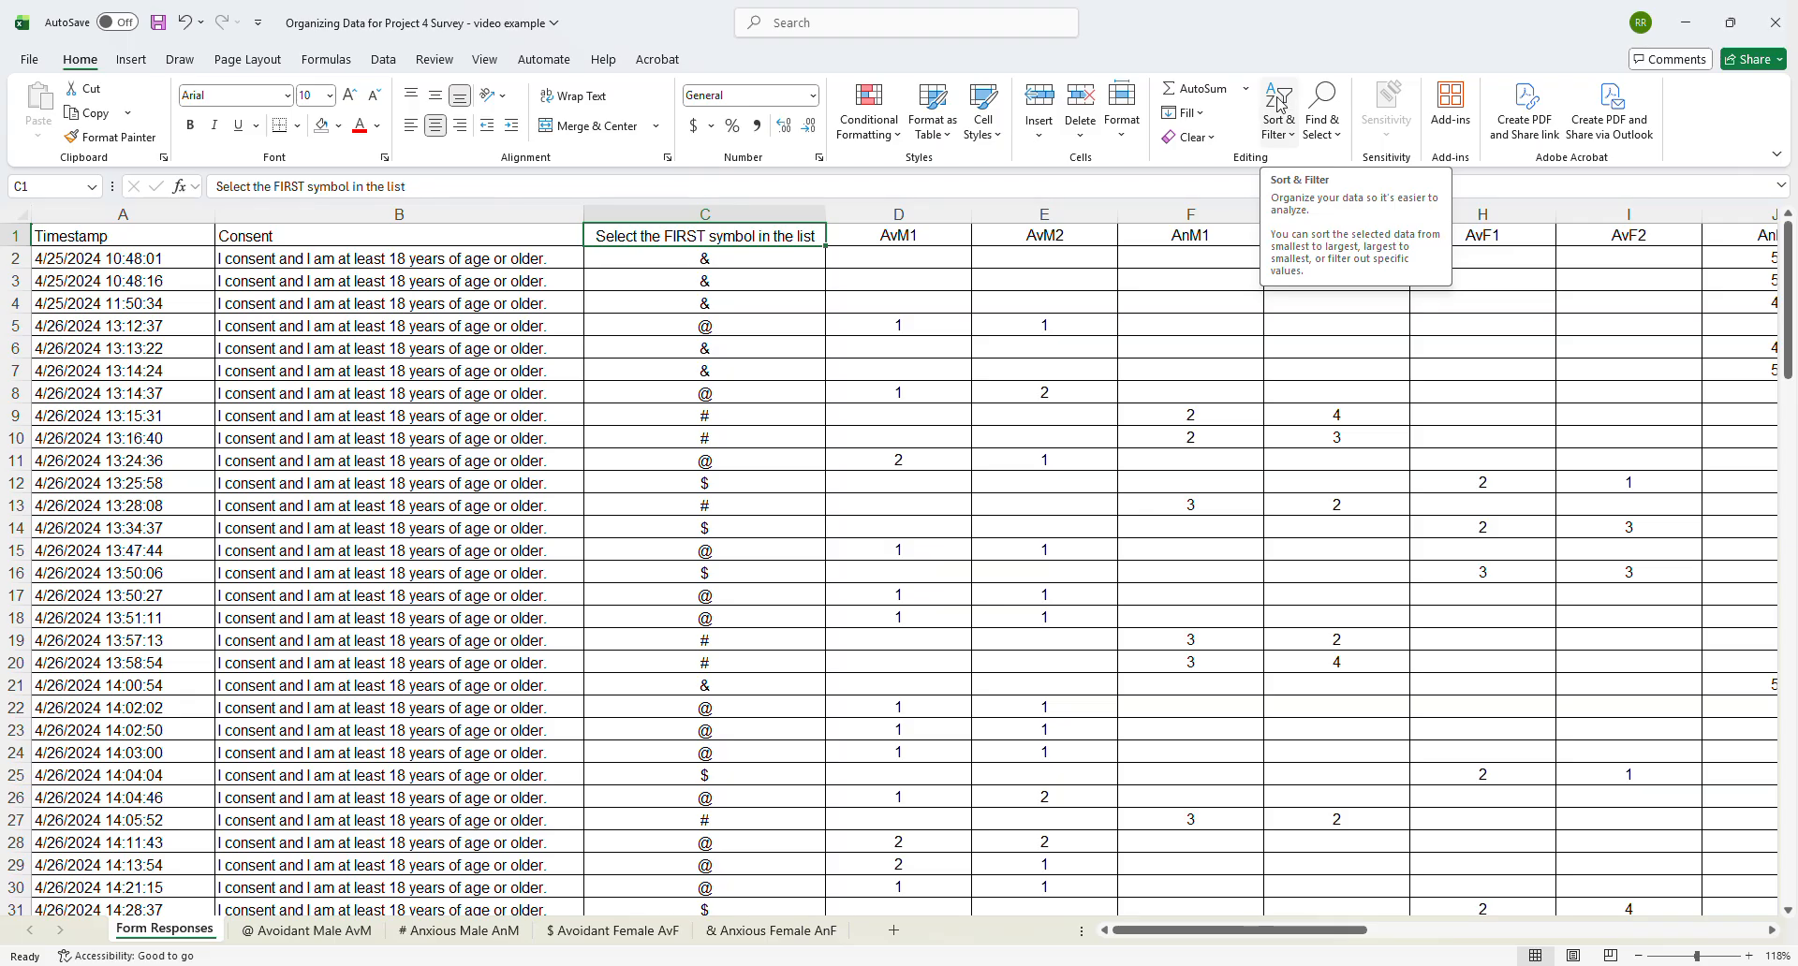
{"action": "left_click", "coordinate": [1288, 140]}
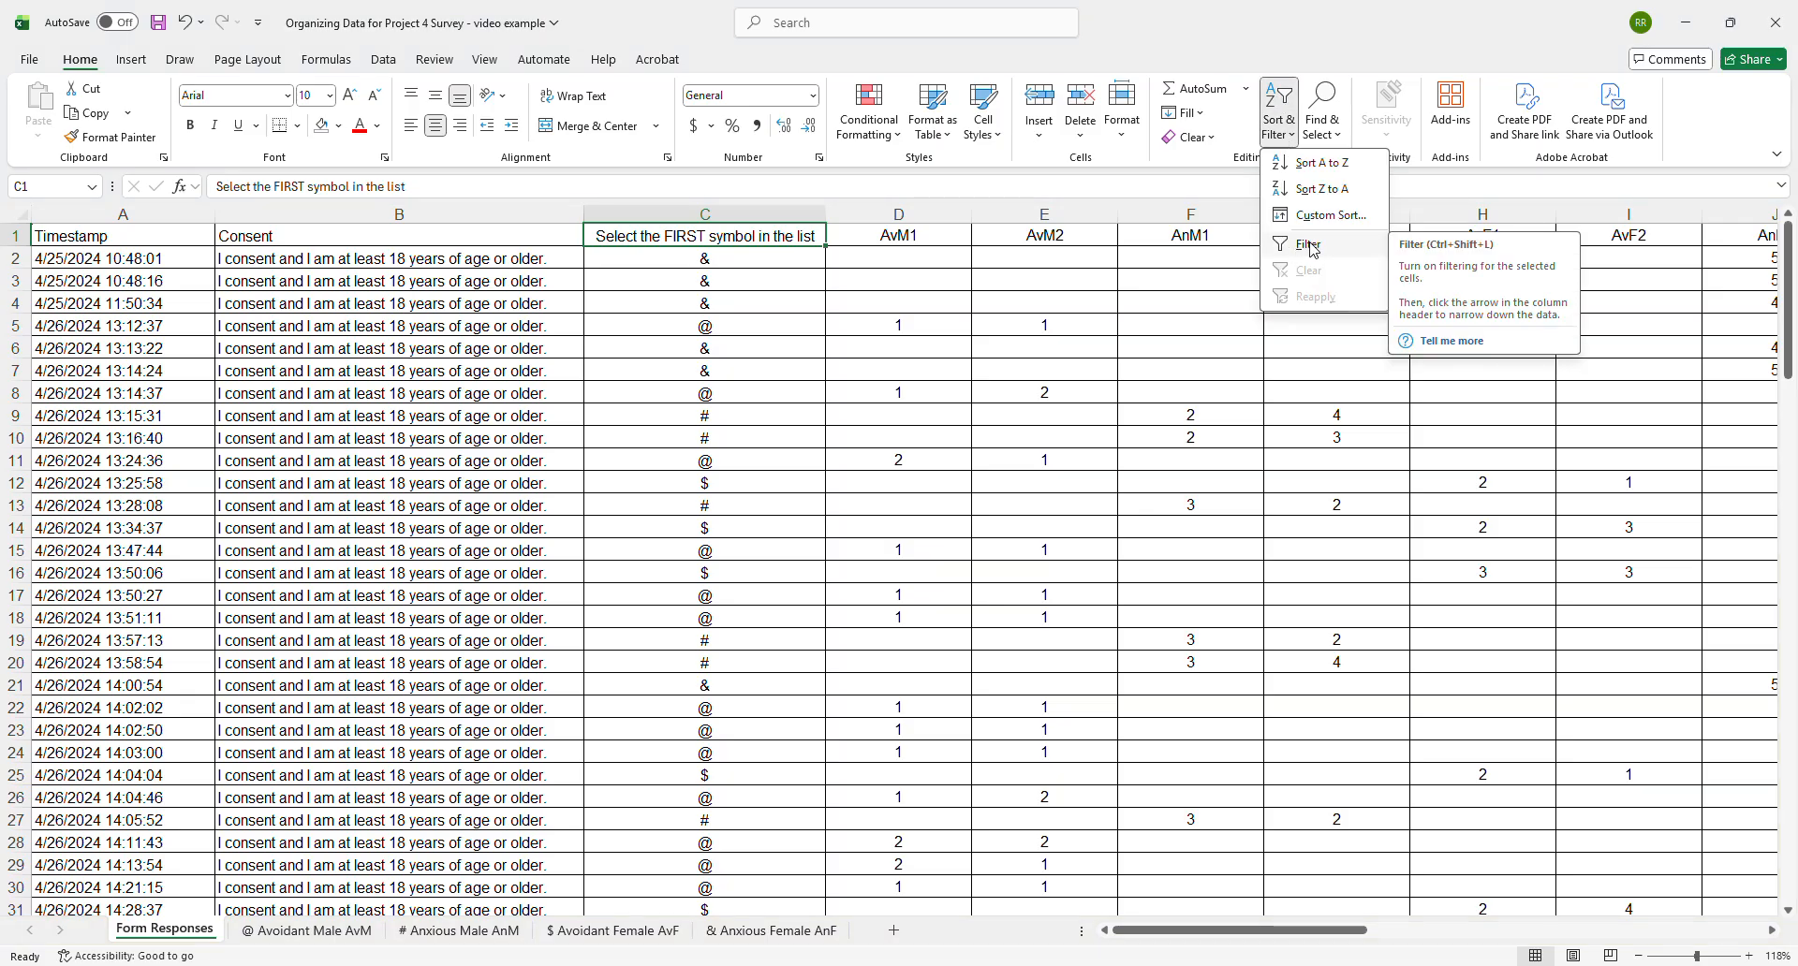
{"action": "left_click", "coordinate": [1313, 247]}
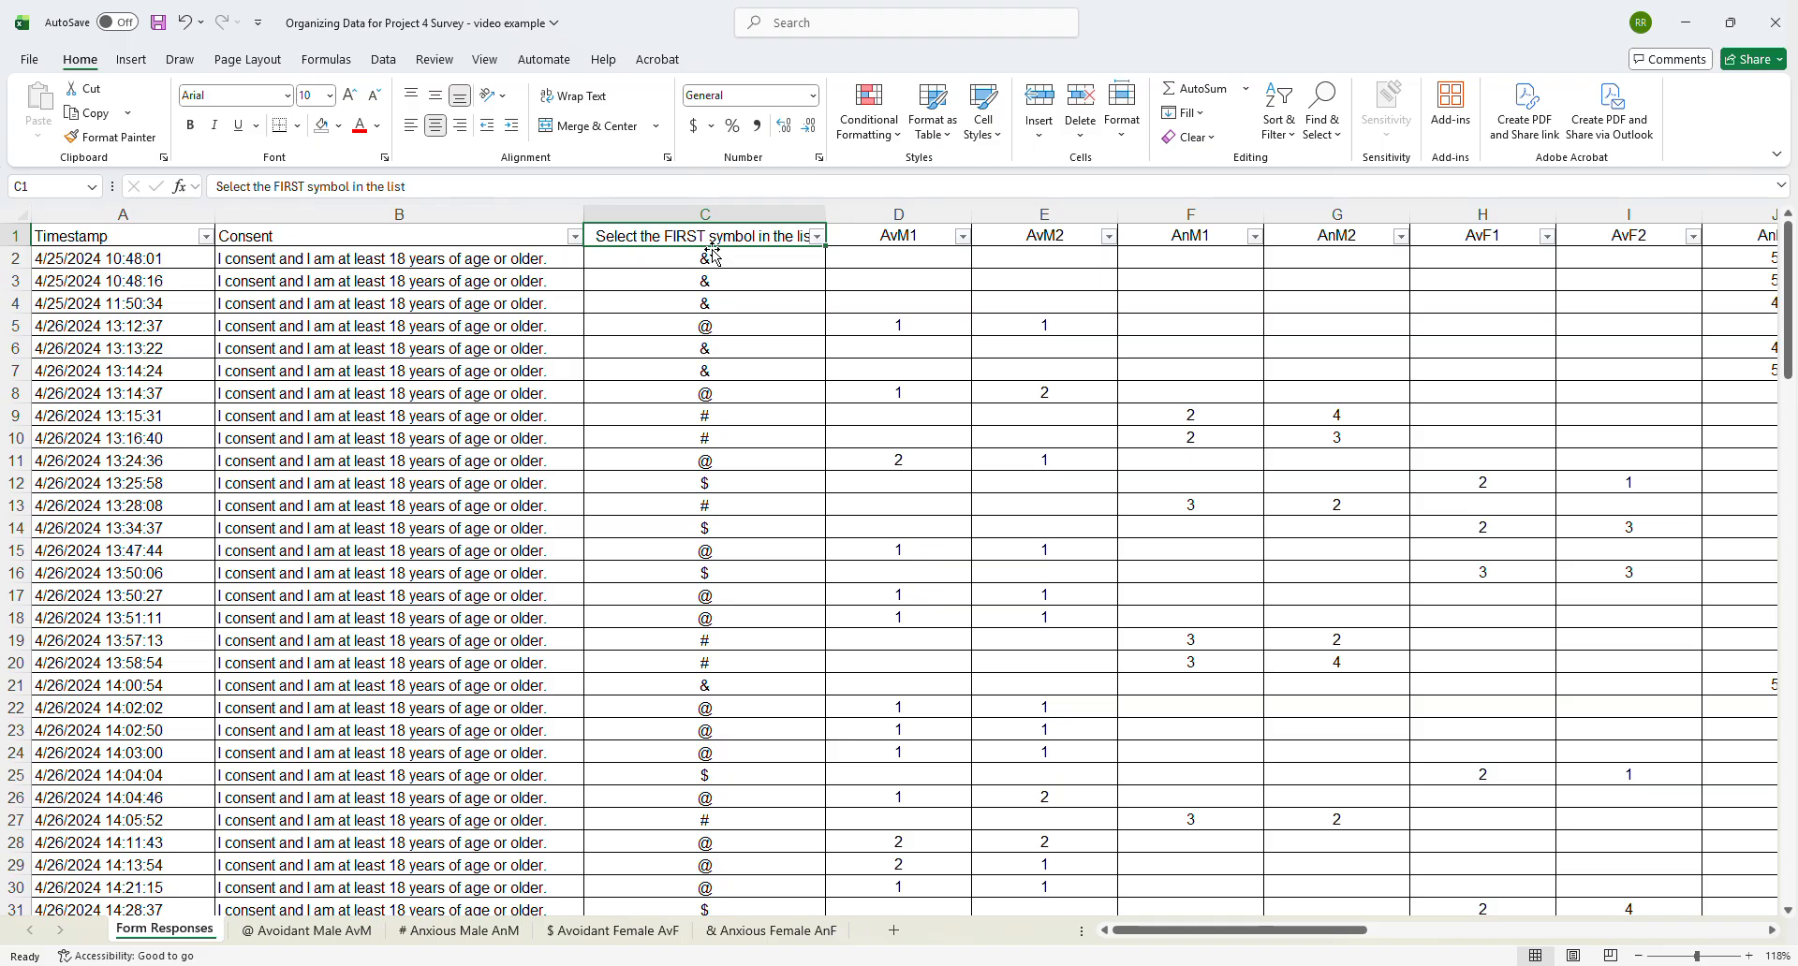
- Filter the "Select the FIRST symbol in the list" column to show only the @ responses, excluding #, $, & and blanks
{"action": "left_click", "coordinate": [816, 239]}
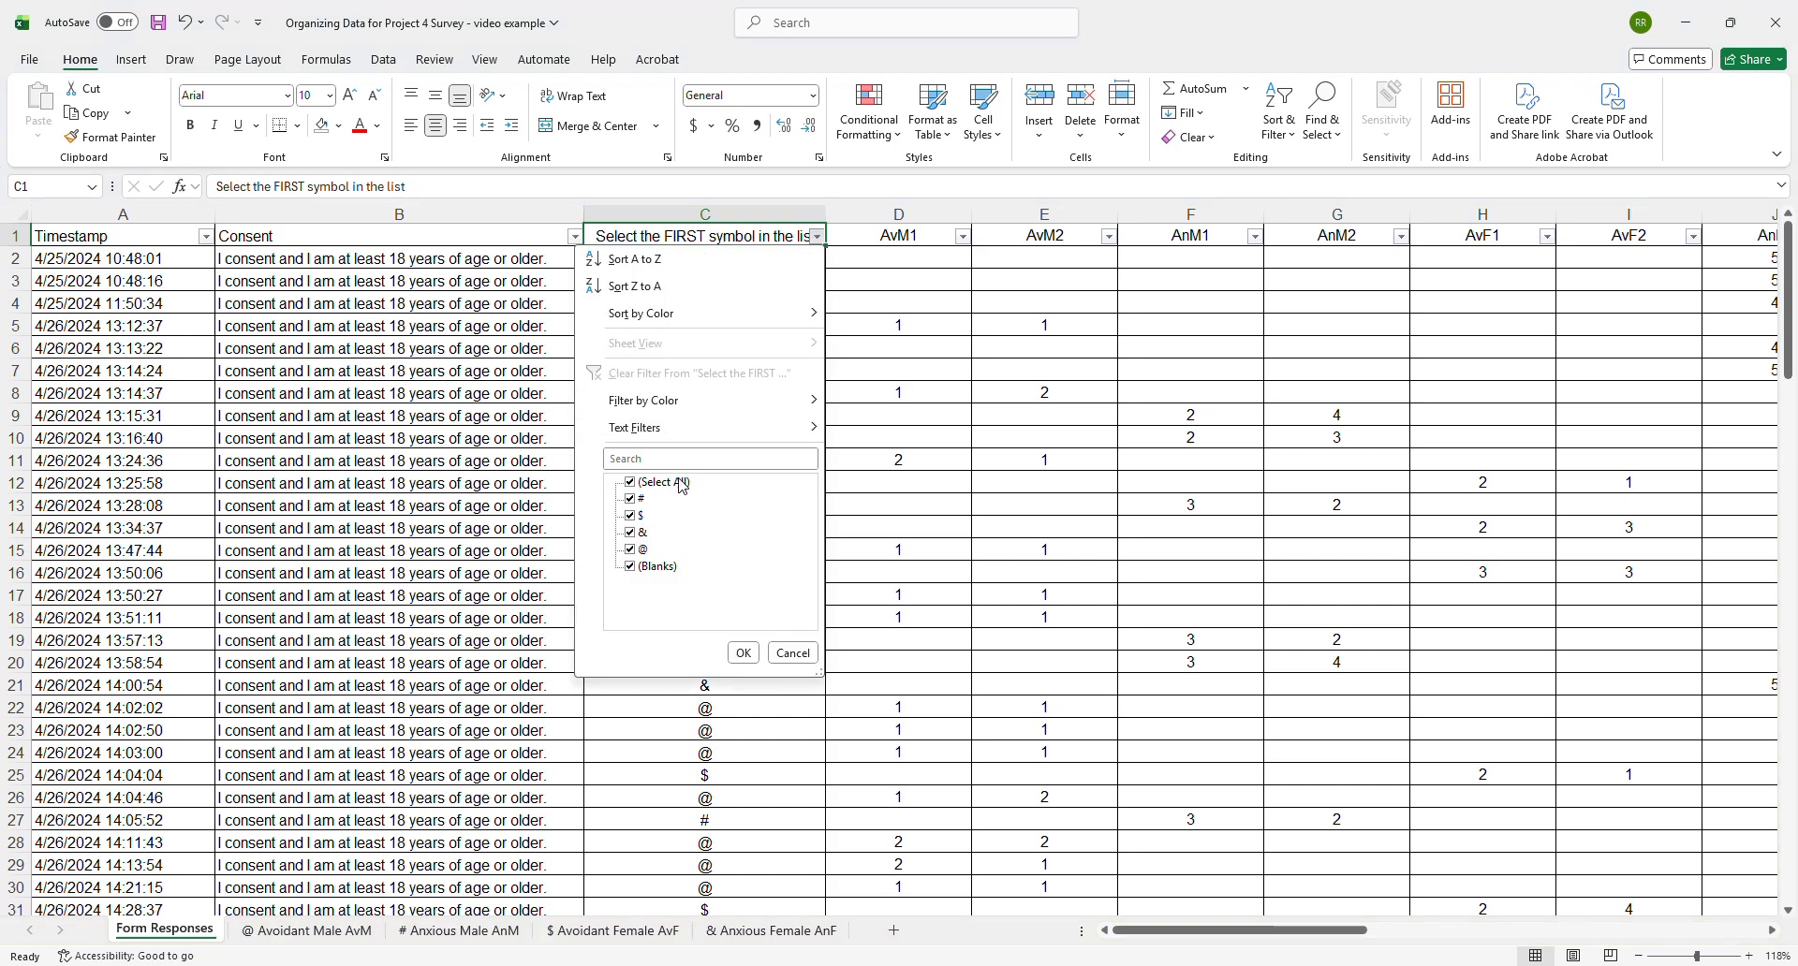
{"action": "left_click", "coordinate": [629, 501]}
{"action": "left_click", "coordinate": [629, 534]}
{"action": "left_click", "coordinate": [629, 518]}
{"action": "left_click", "coordinate": [629, 516]}
{"action": "left_click", "coordinate": [640, 567]}
{"action": "left_click", "coordinate": [743, 653]}
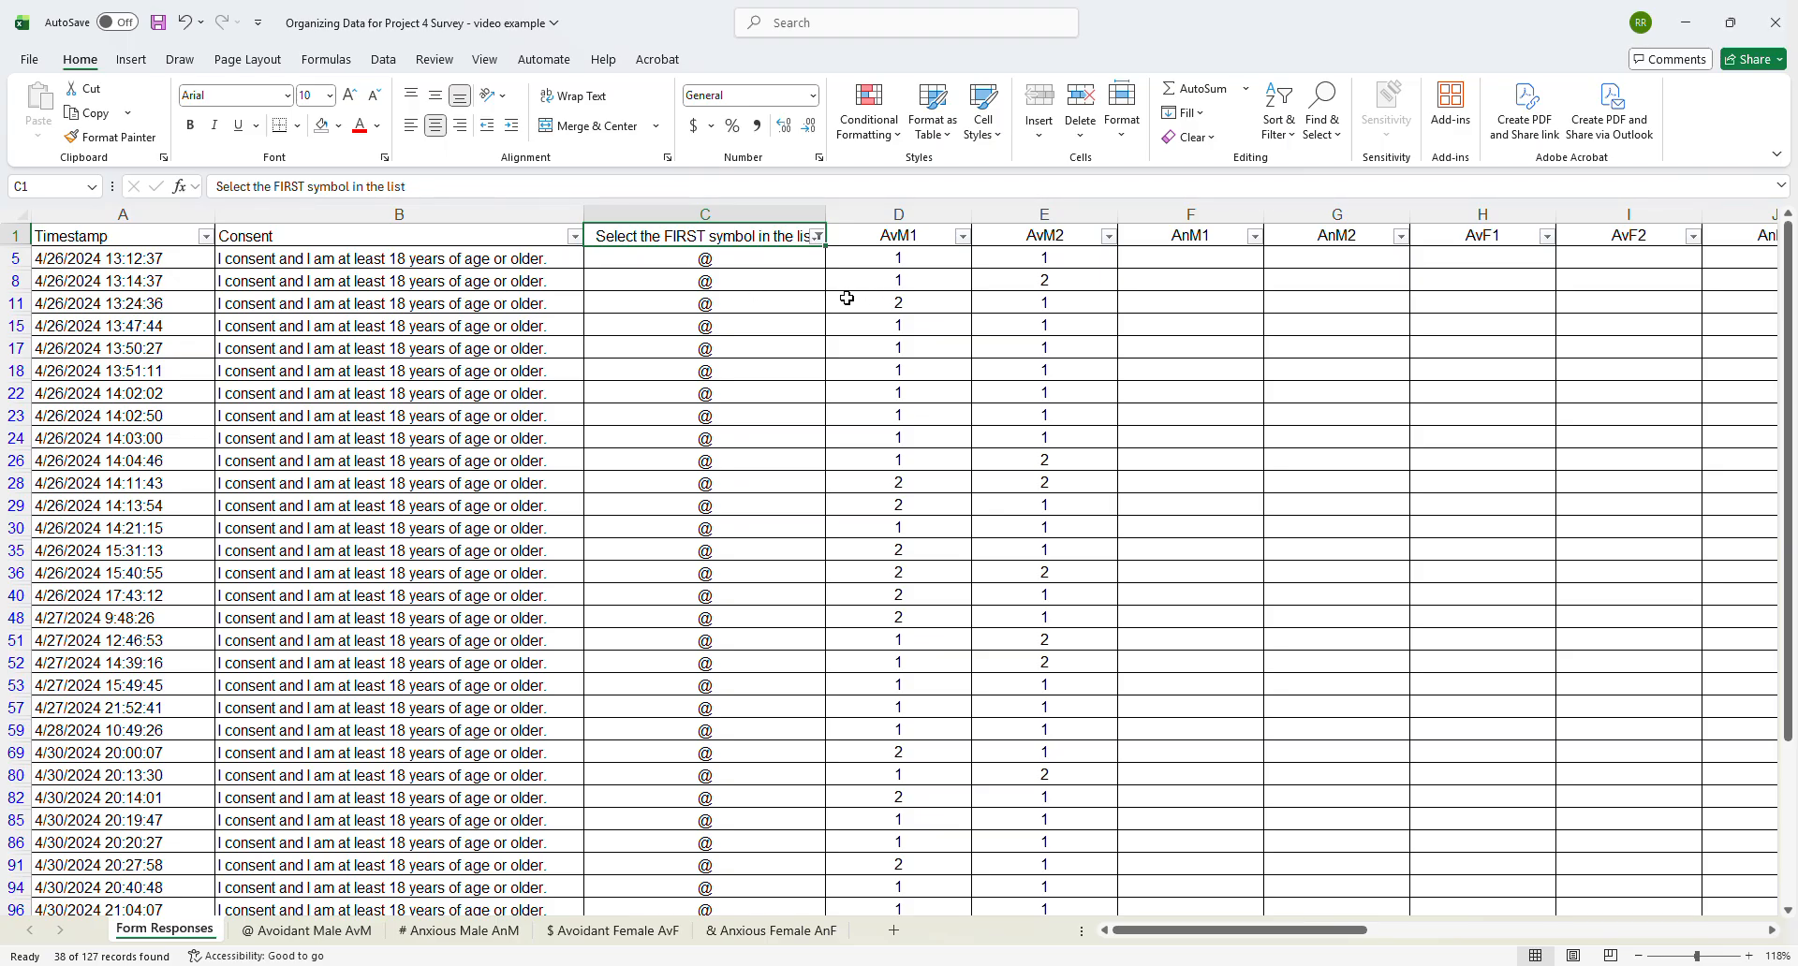
- Copy all filtered AvM1 and AvM2 responses and paste them as values into the @ Avoidant Male AvM sheet starting at A2
{"action": "left_click", "coordinate": [898, 257]}
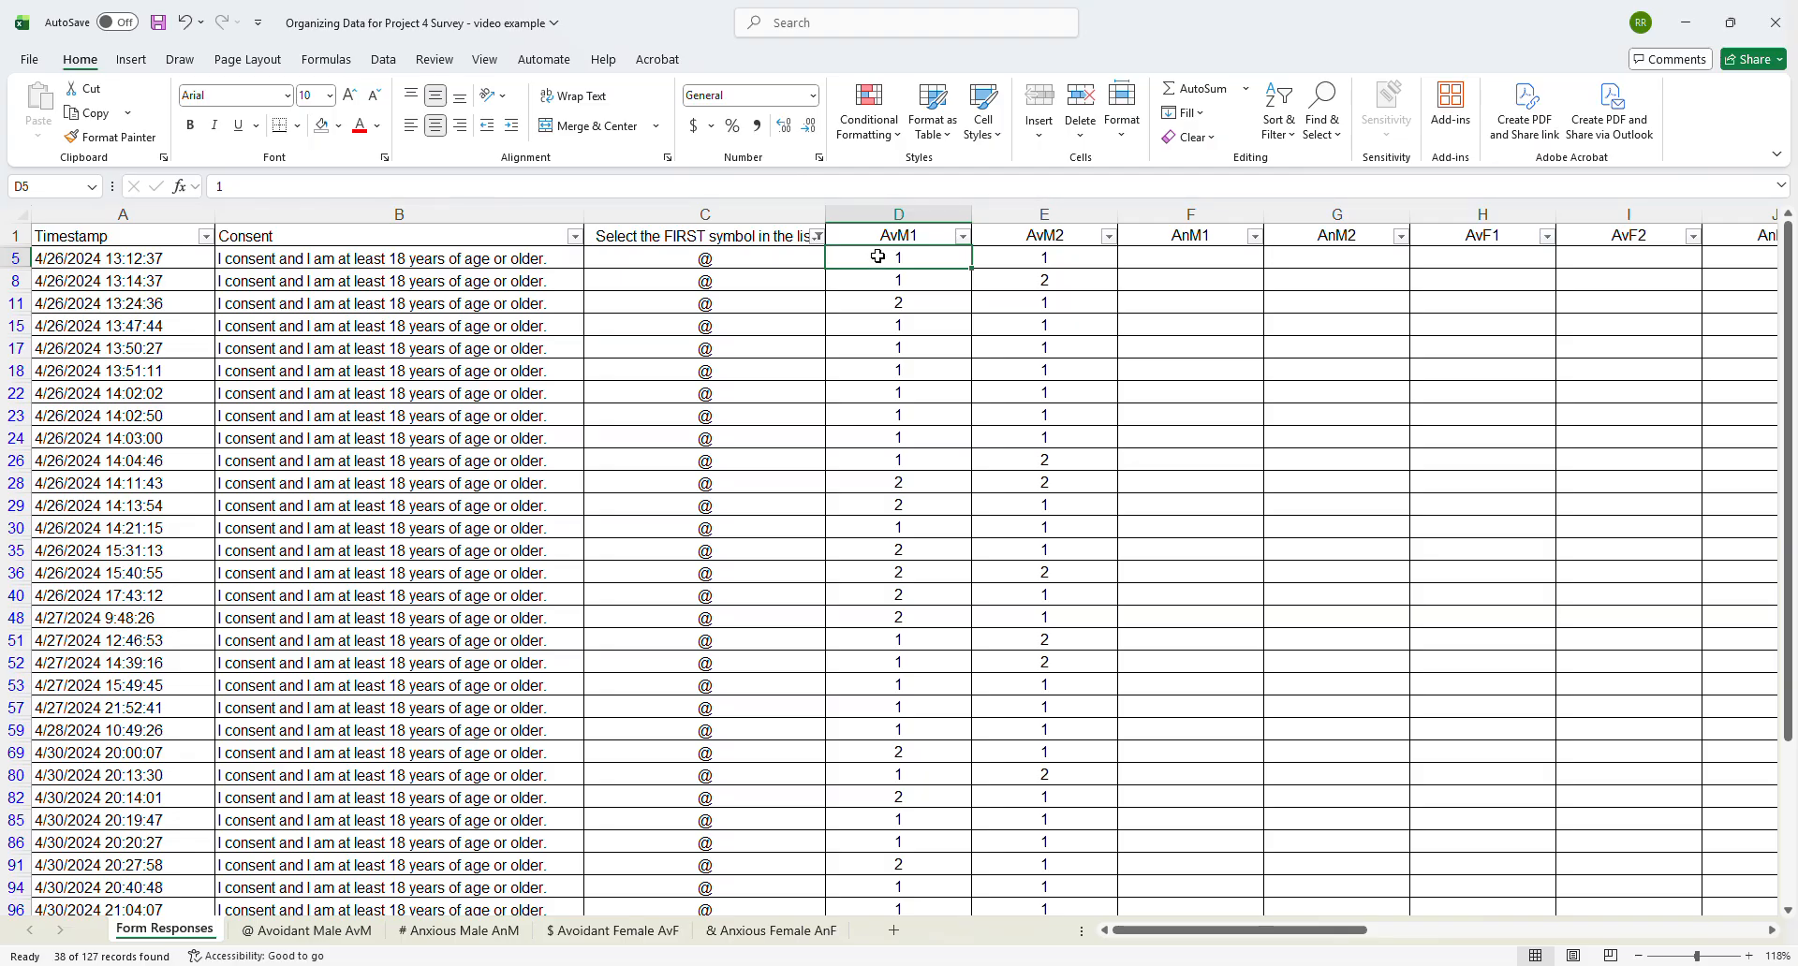
{"action": "left_click_drag", "start_coordinate": [874, 258], "coordinate": [1060, 828]}
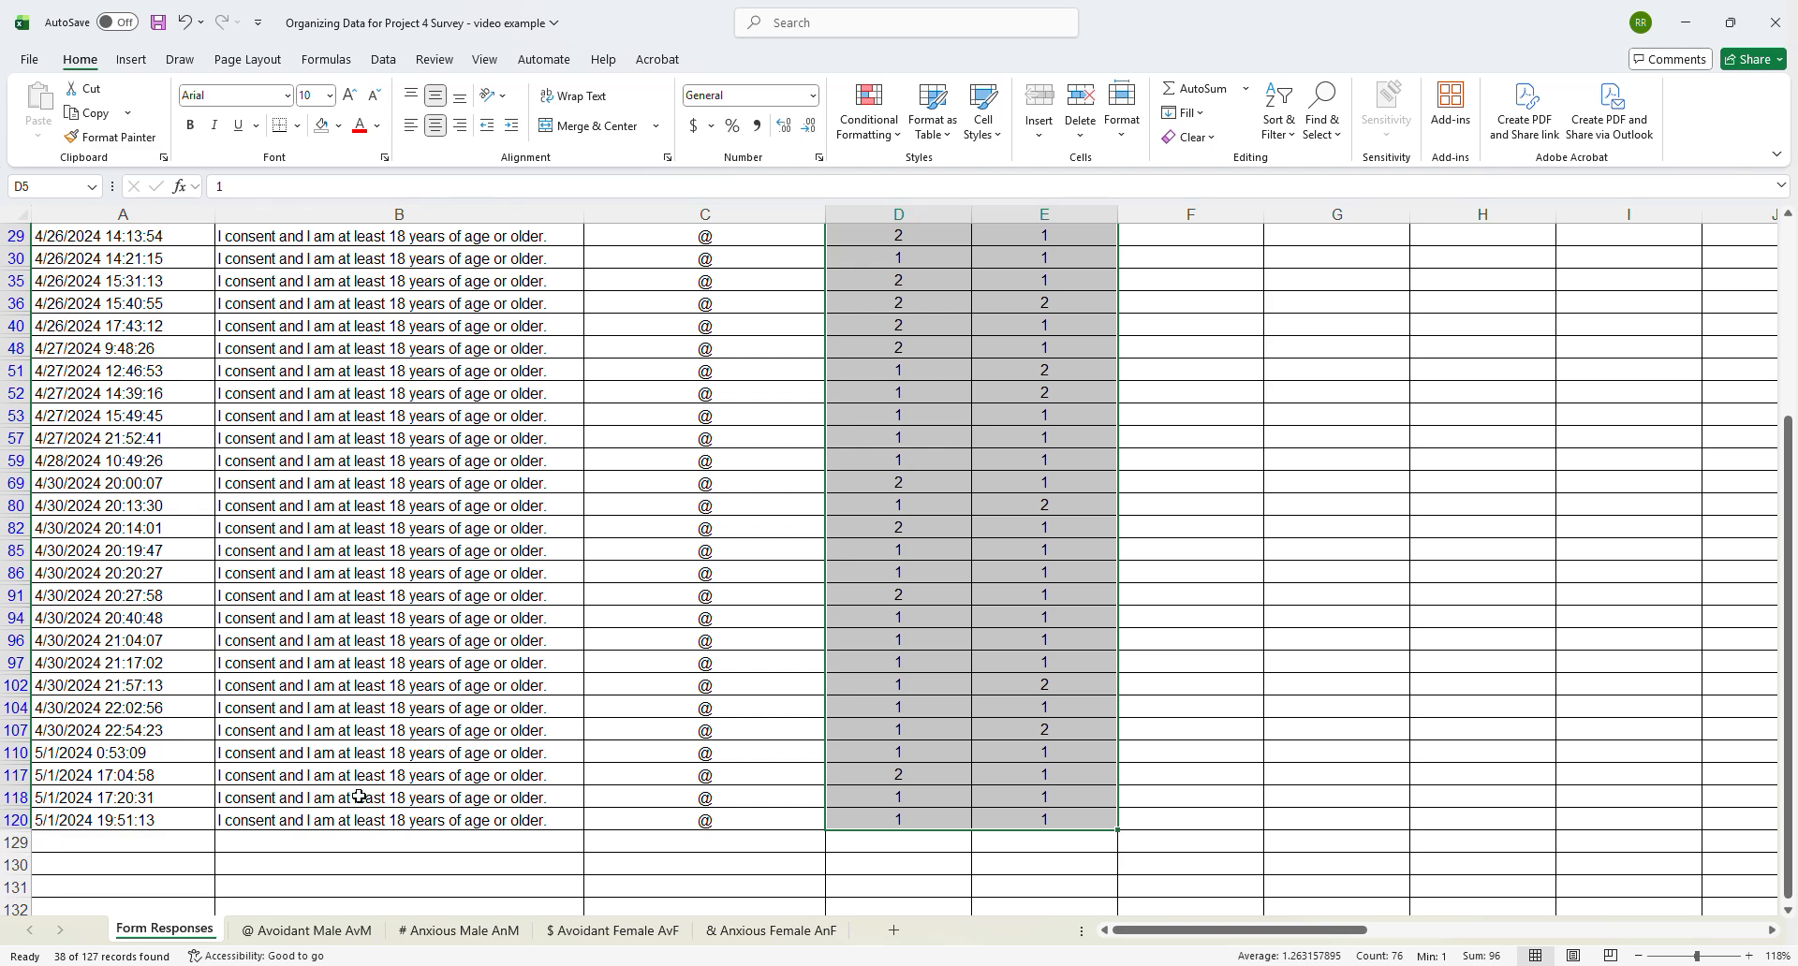
{"action": "key", "text": "ctrl+c"}
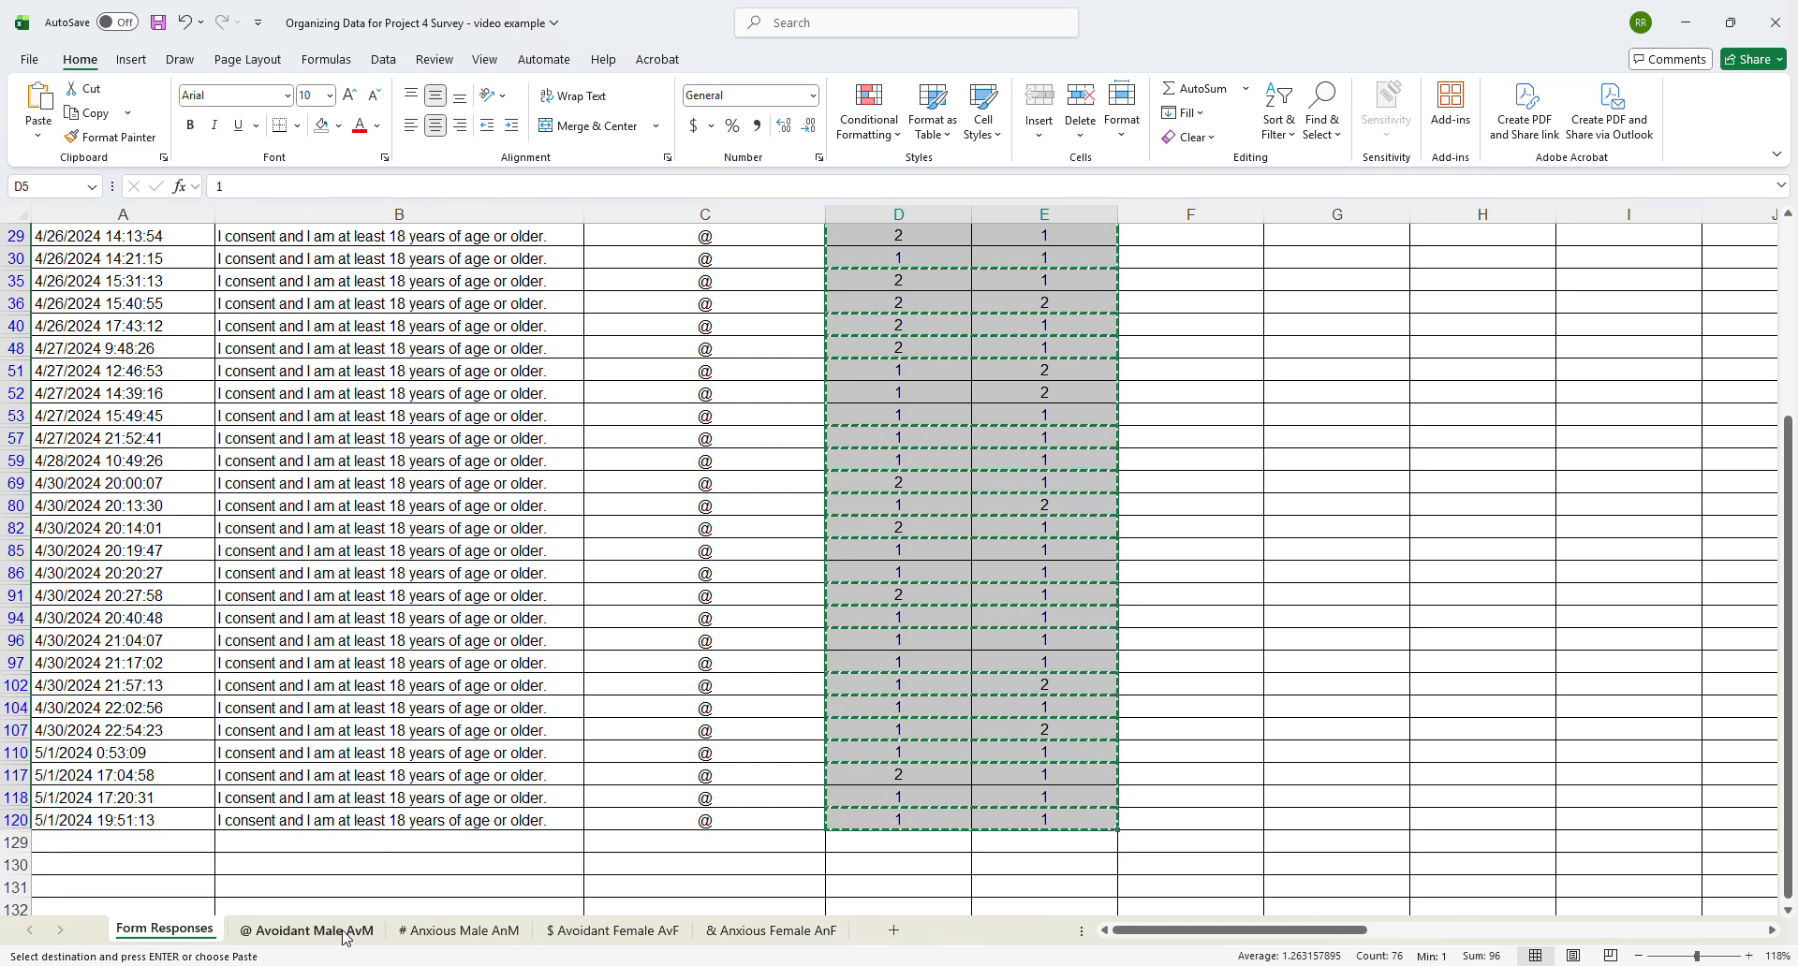
{"action": "left_click", "coordinate": [309, 930]}
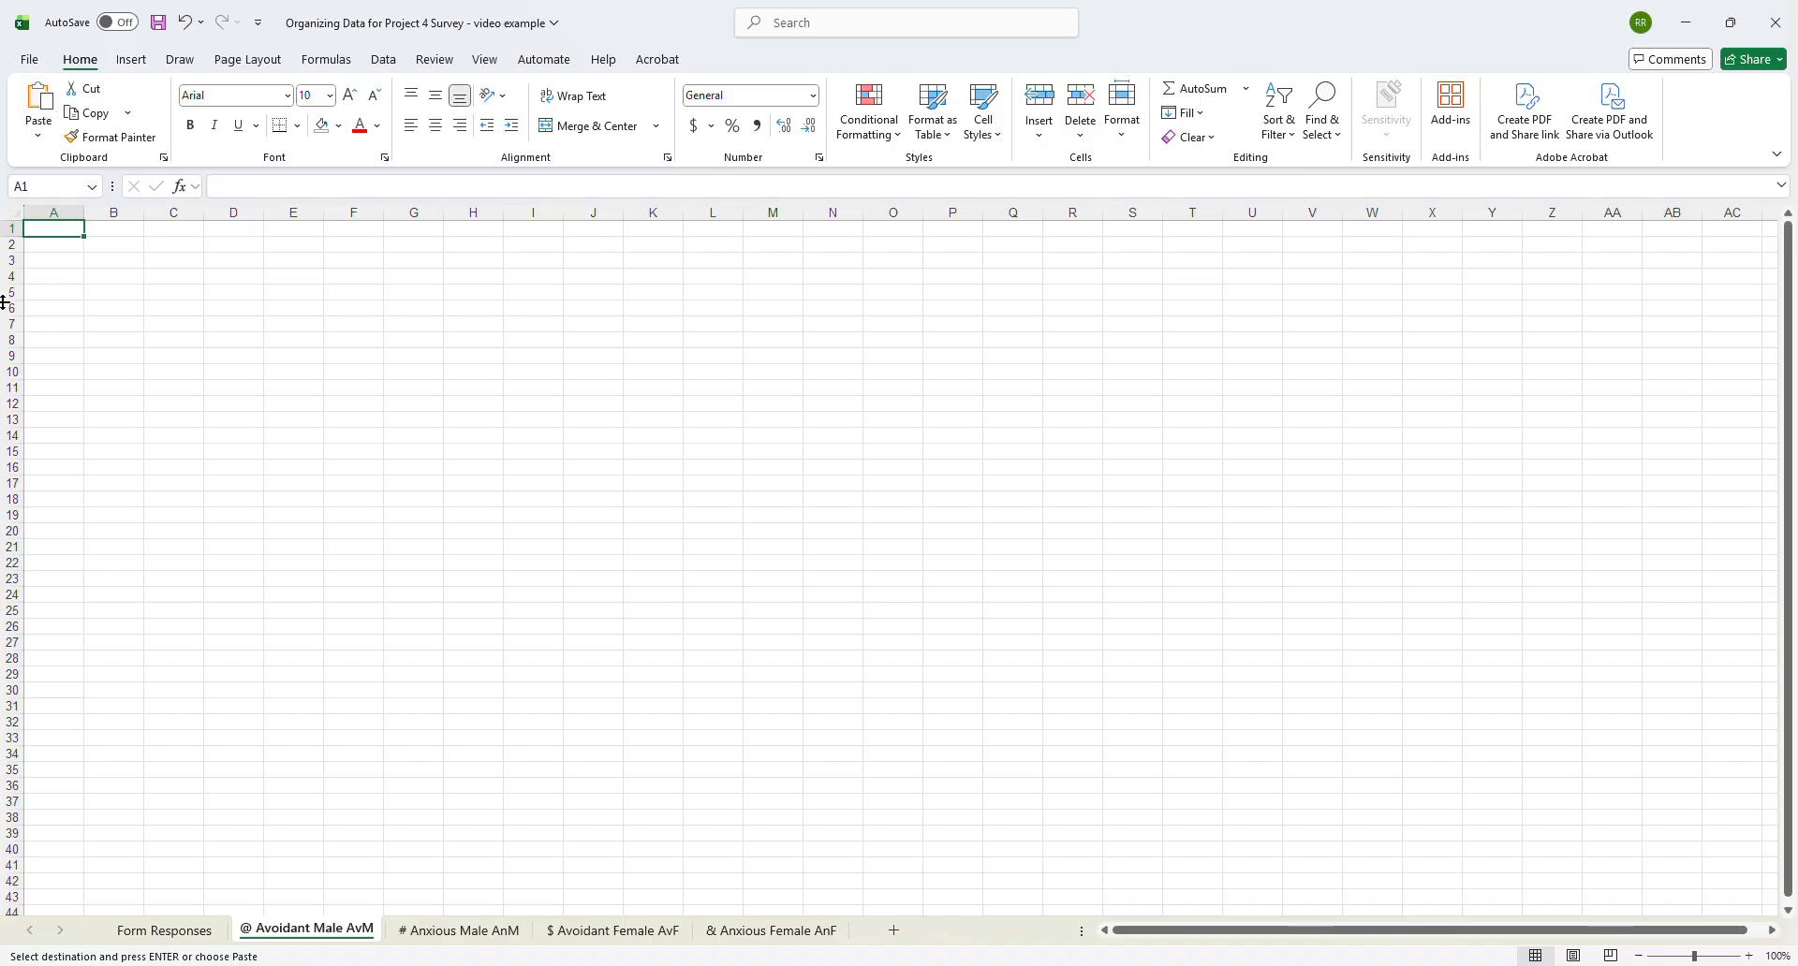
{"action": "left_click", "coordinate": [51, 246]}
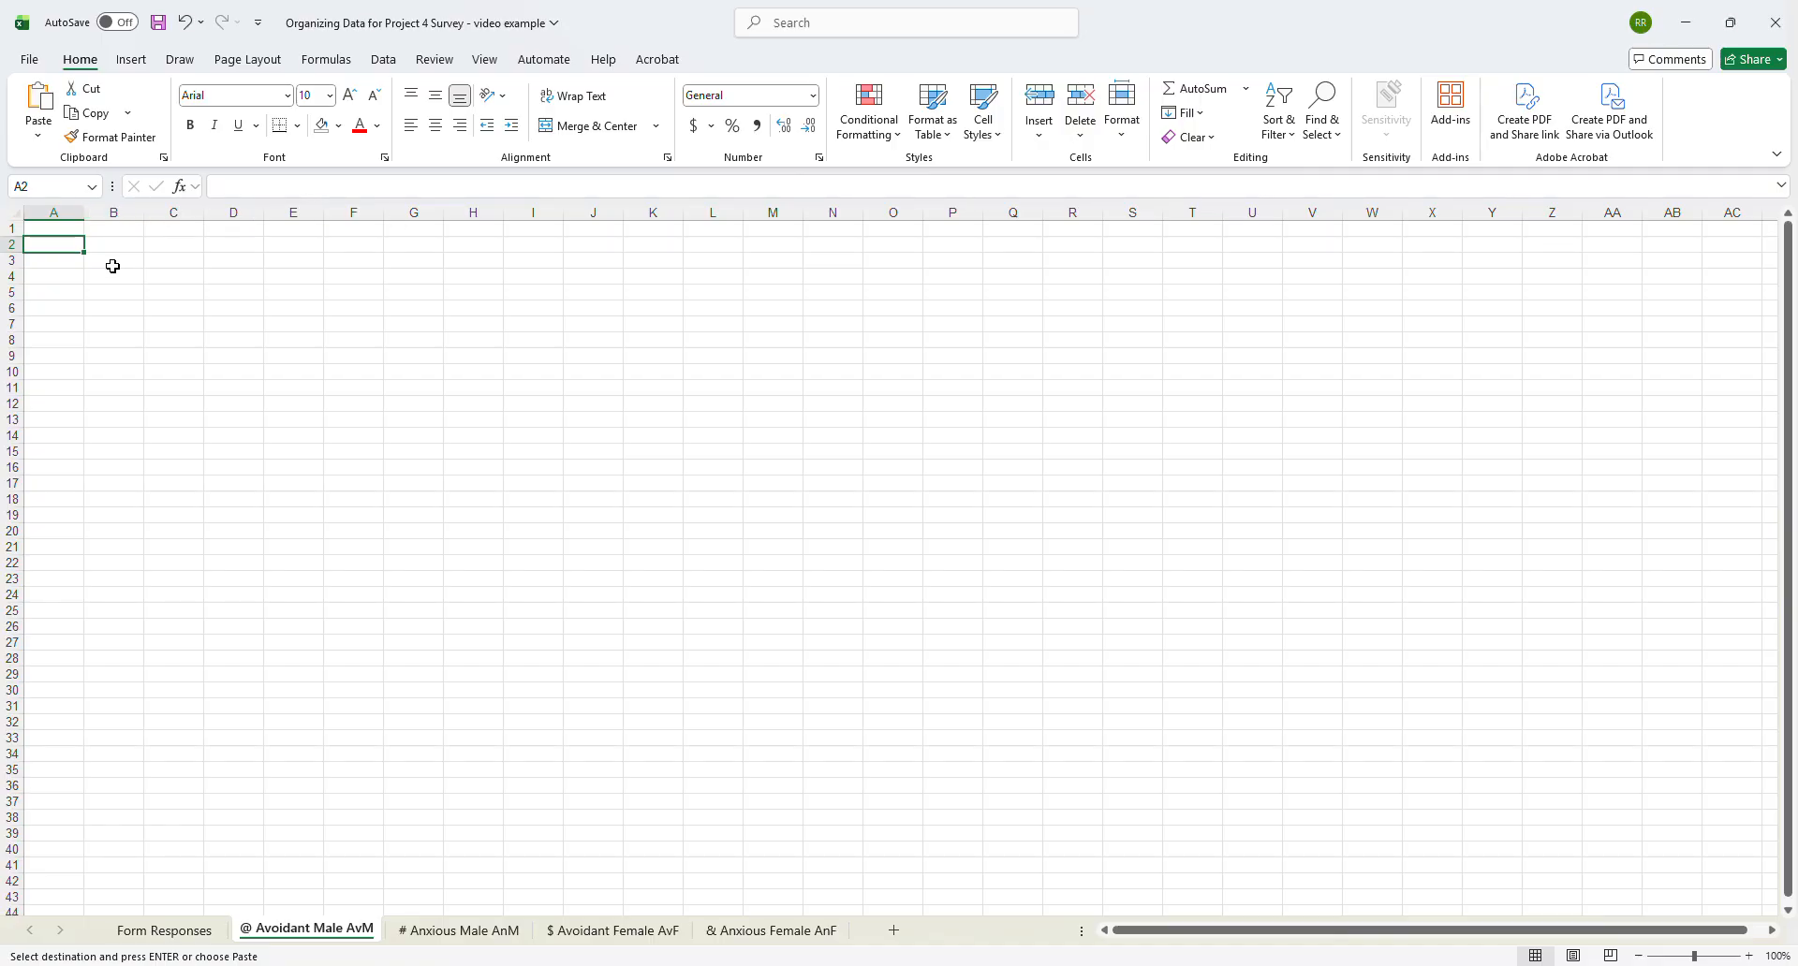
{"action": "left_click", "coordinate": [41, 138]}
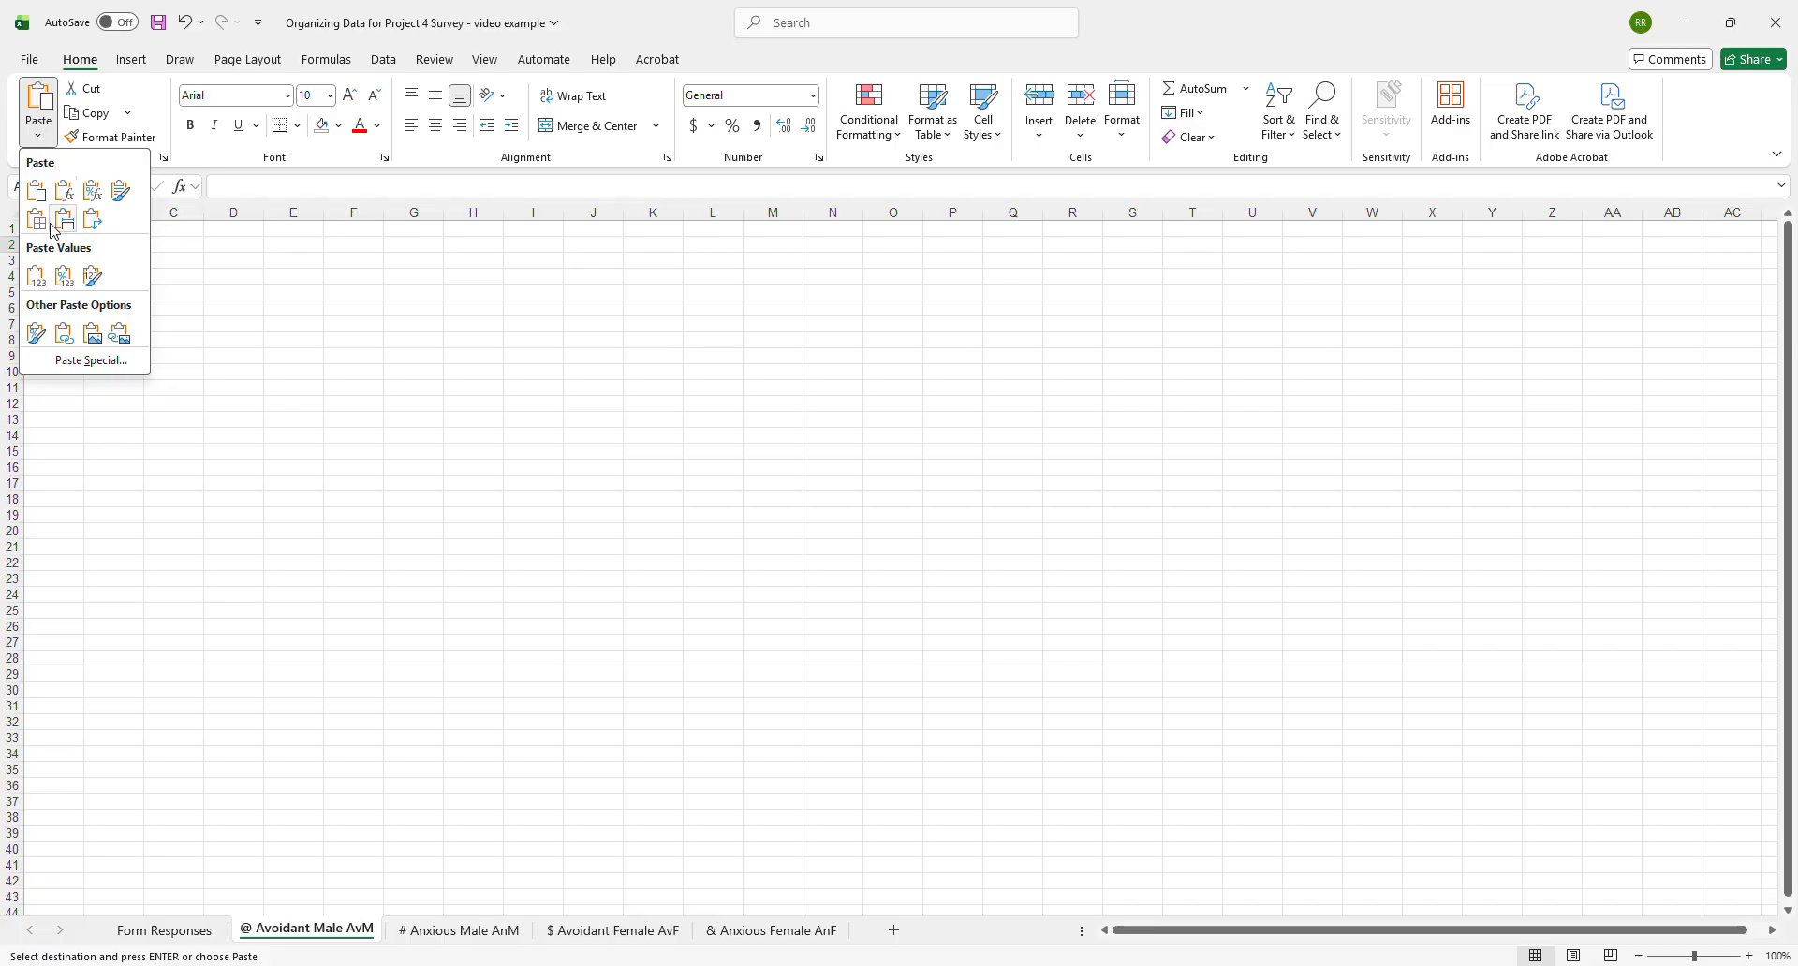
{"action": "left_click", "coordinate": [35, 275]}
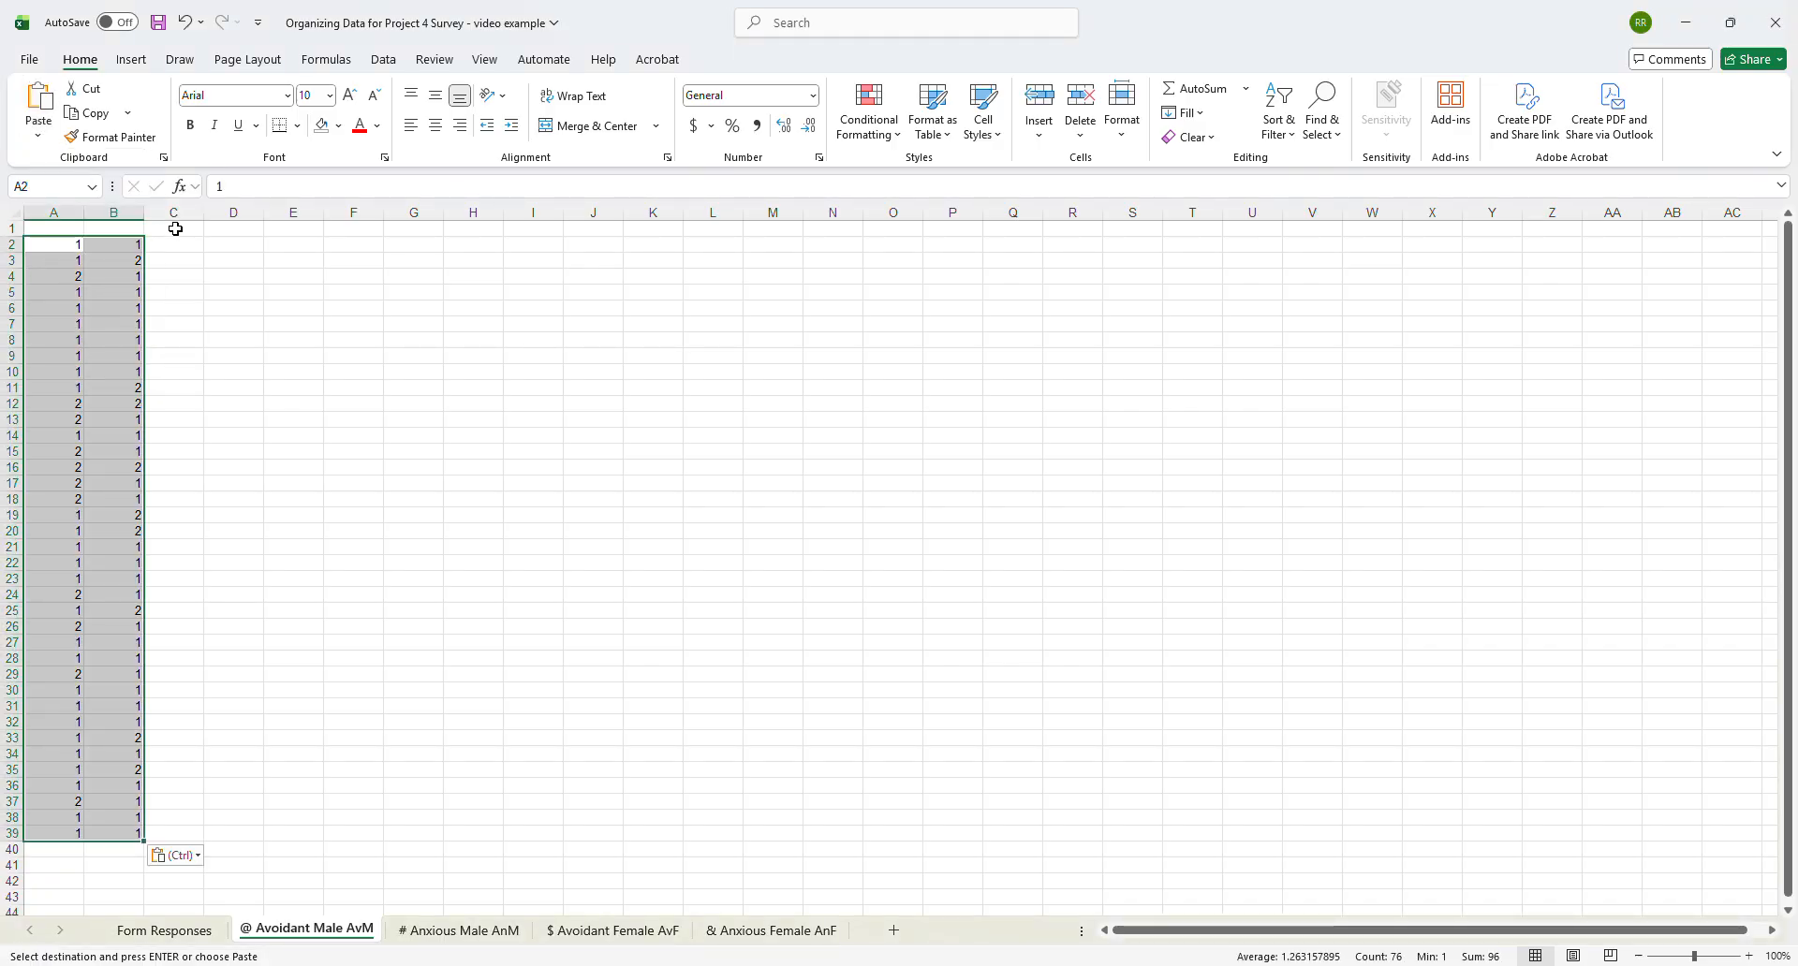
- Enter the header "Mean Score (DV)" in C1 and widen column C to fit it
{"action": "left_click", "coordinate": [175, 228]}
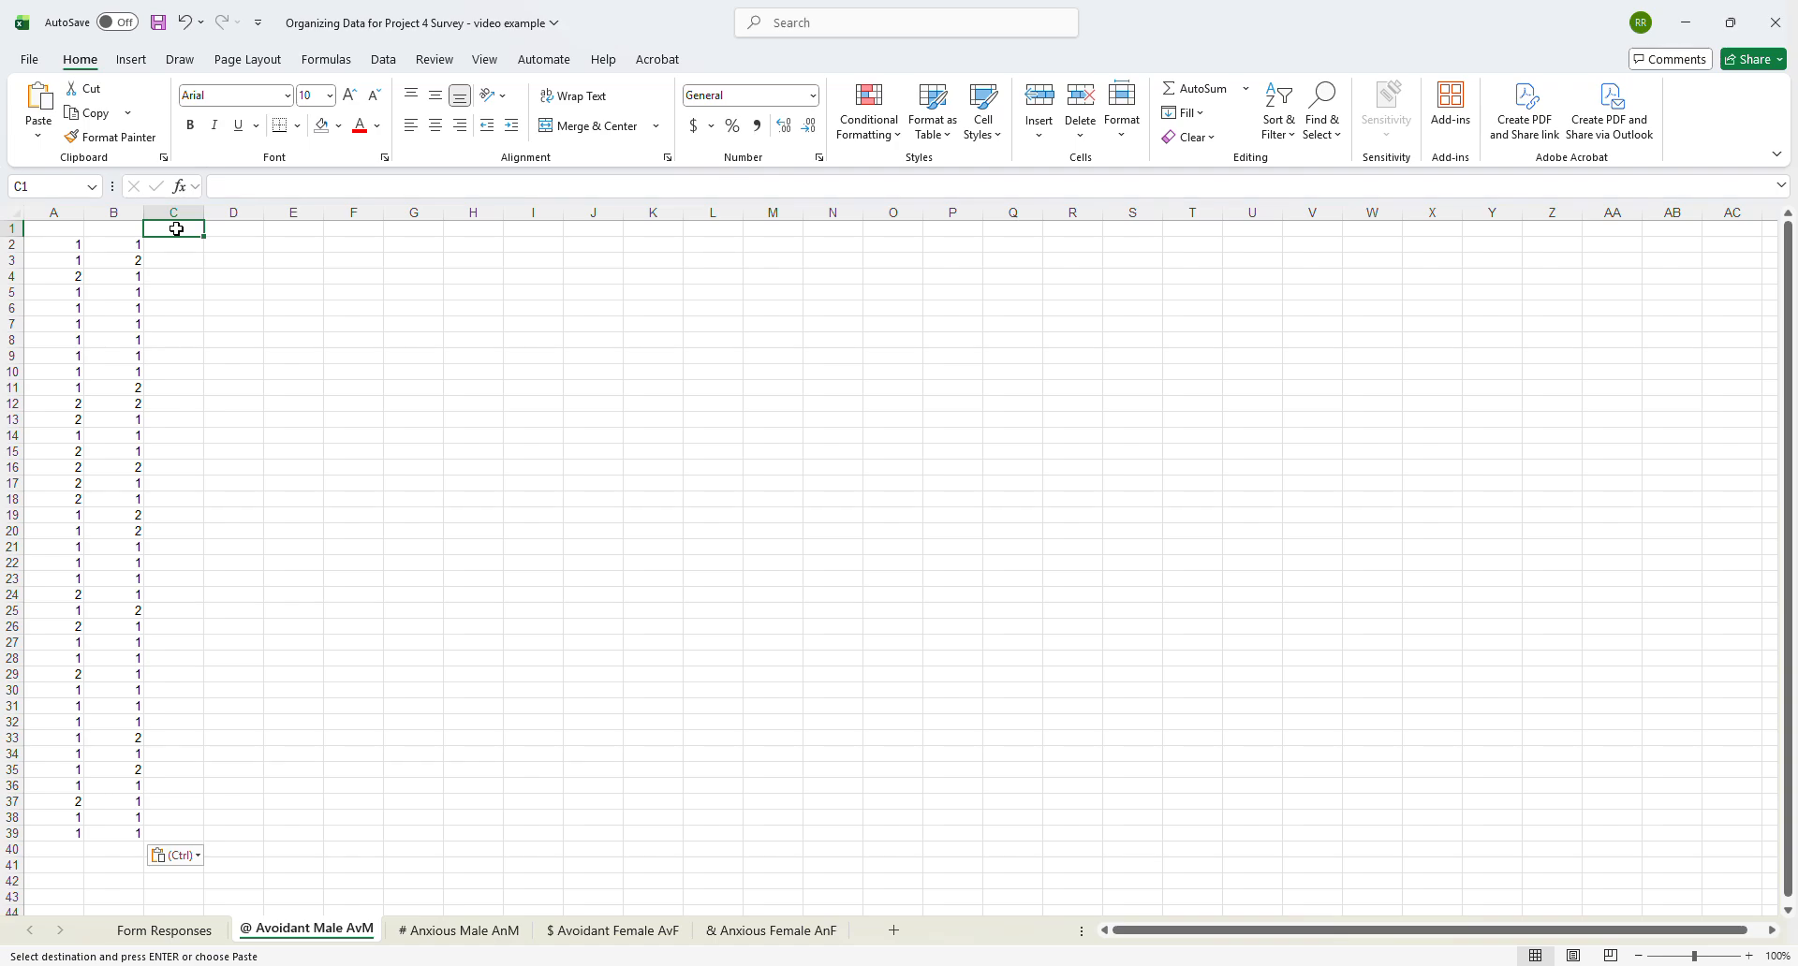
{"action": "type", "text": "Mean"}
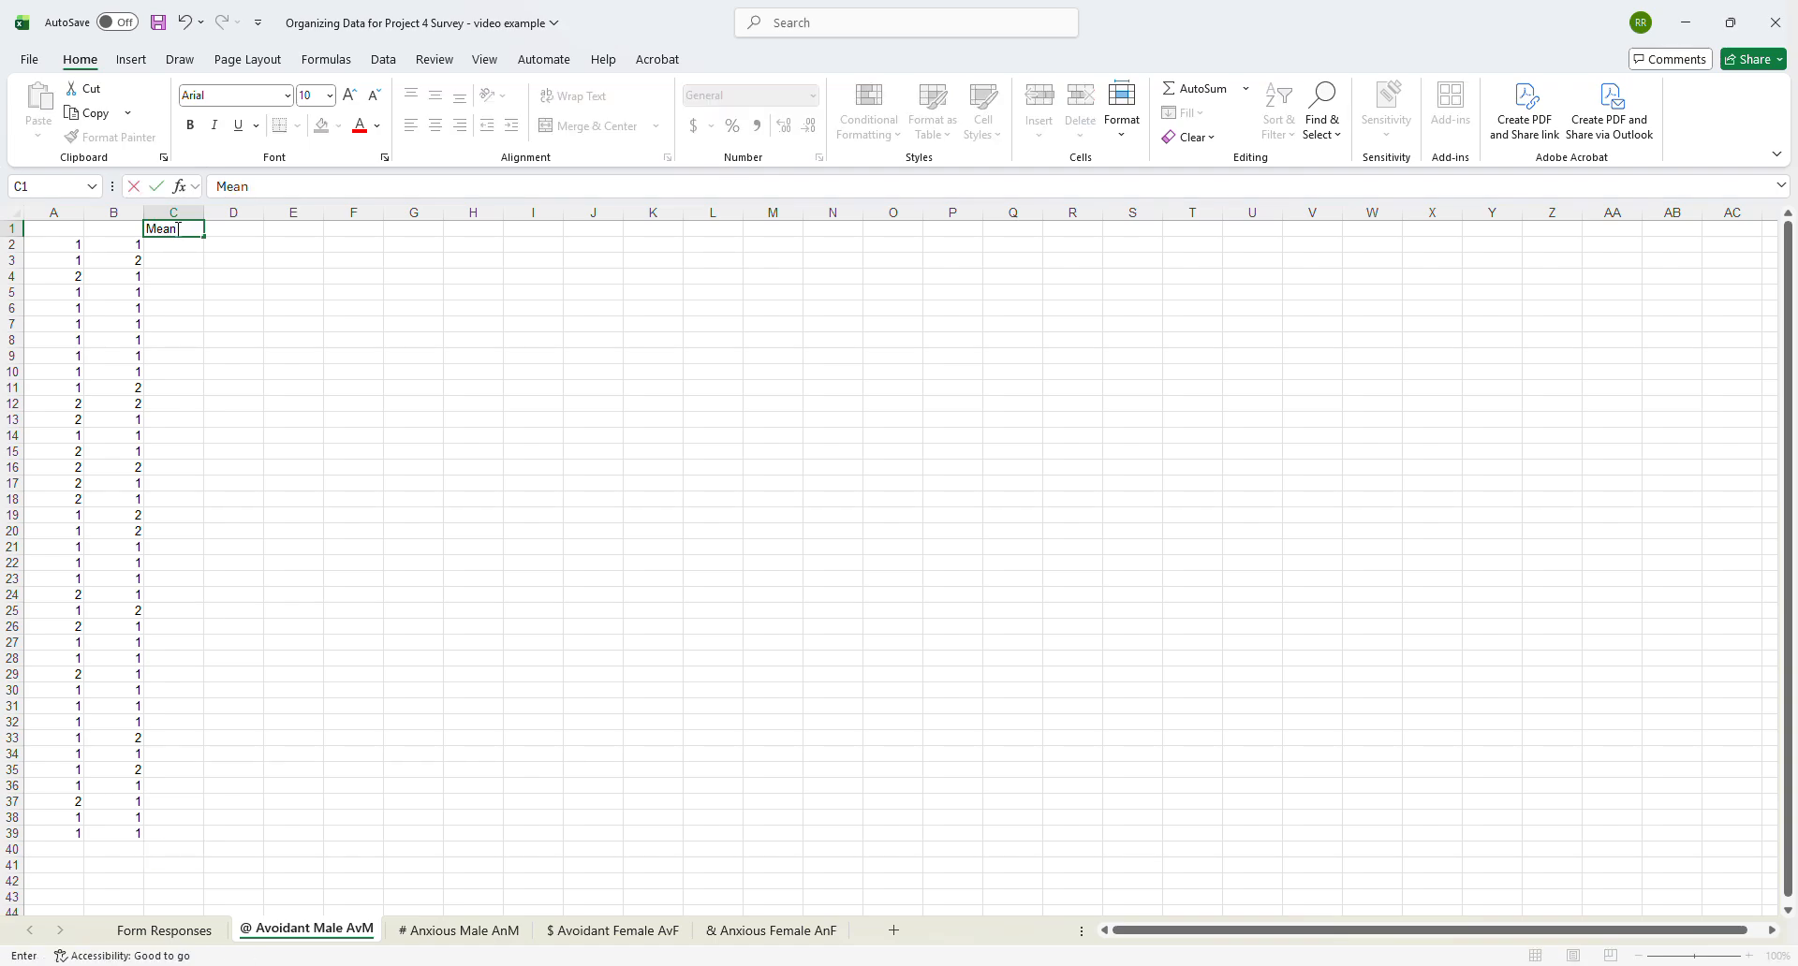
{"action": "type", "text": " Score (DV"}
{"action": "key", "text": "Tab"}
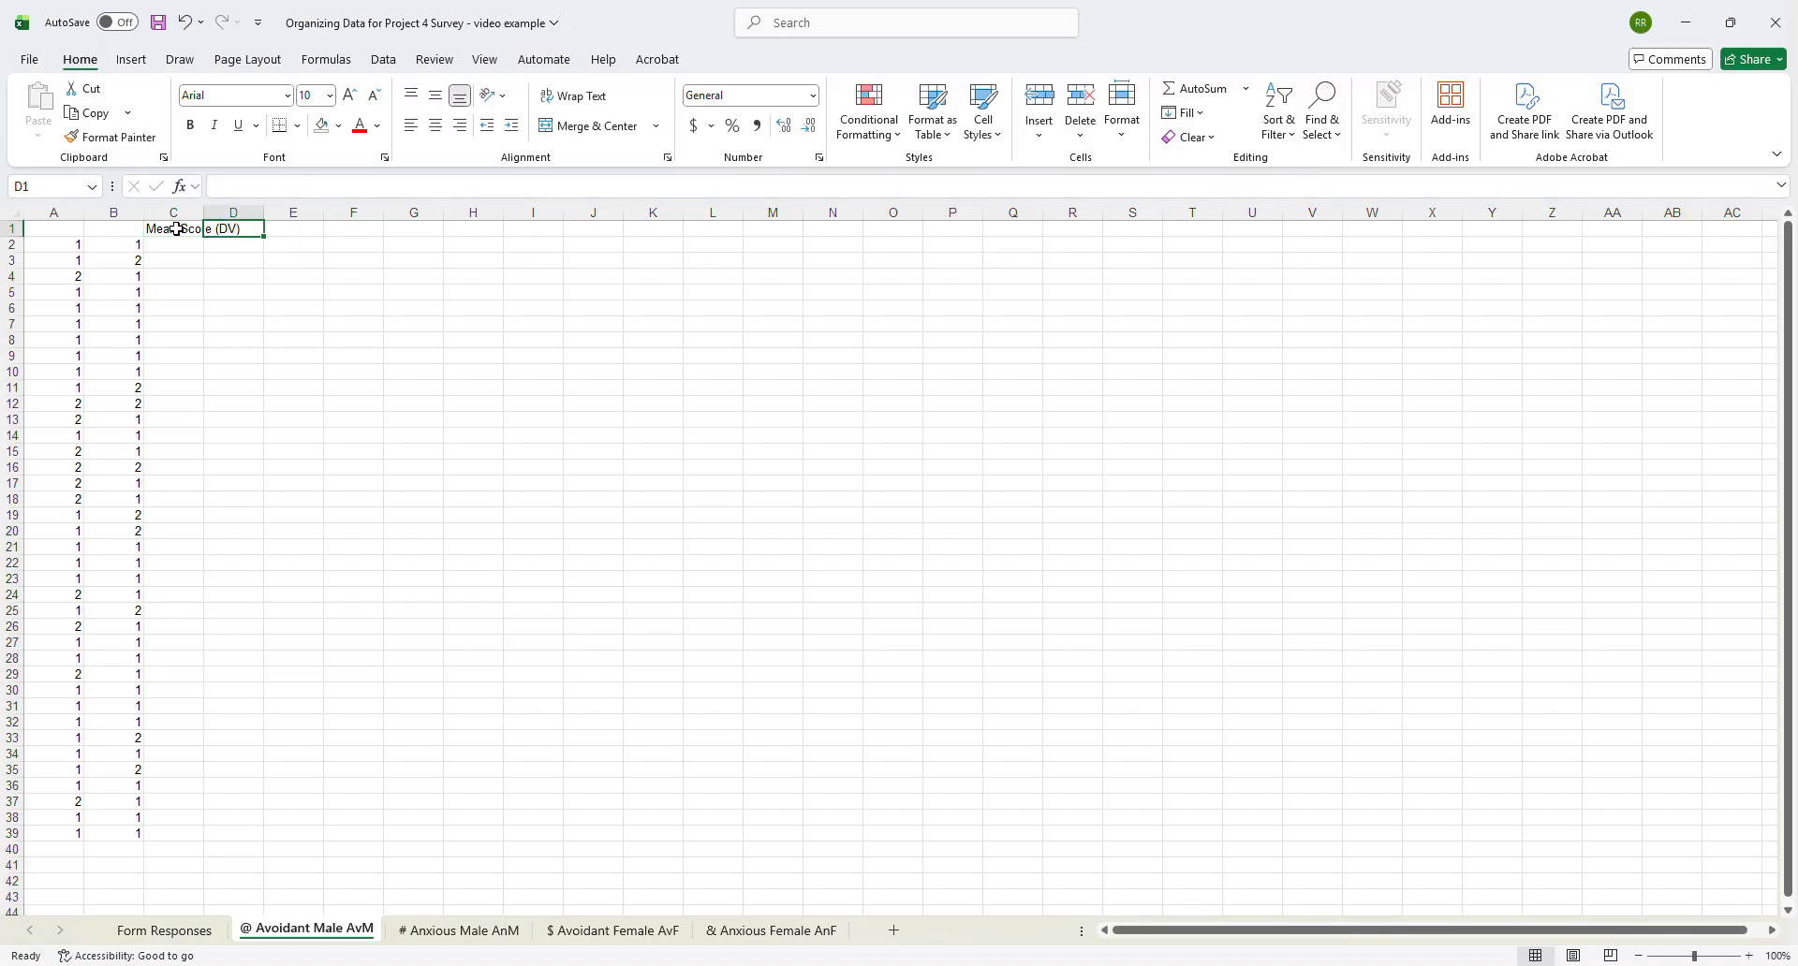
{"action": "left_click_drag", "start_coordinate": [204, 214], "coordinate": [246, 214]}
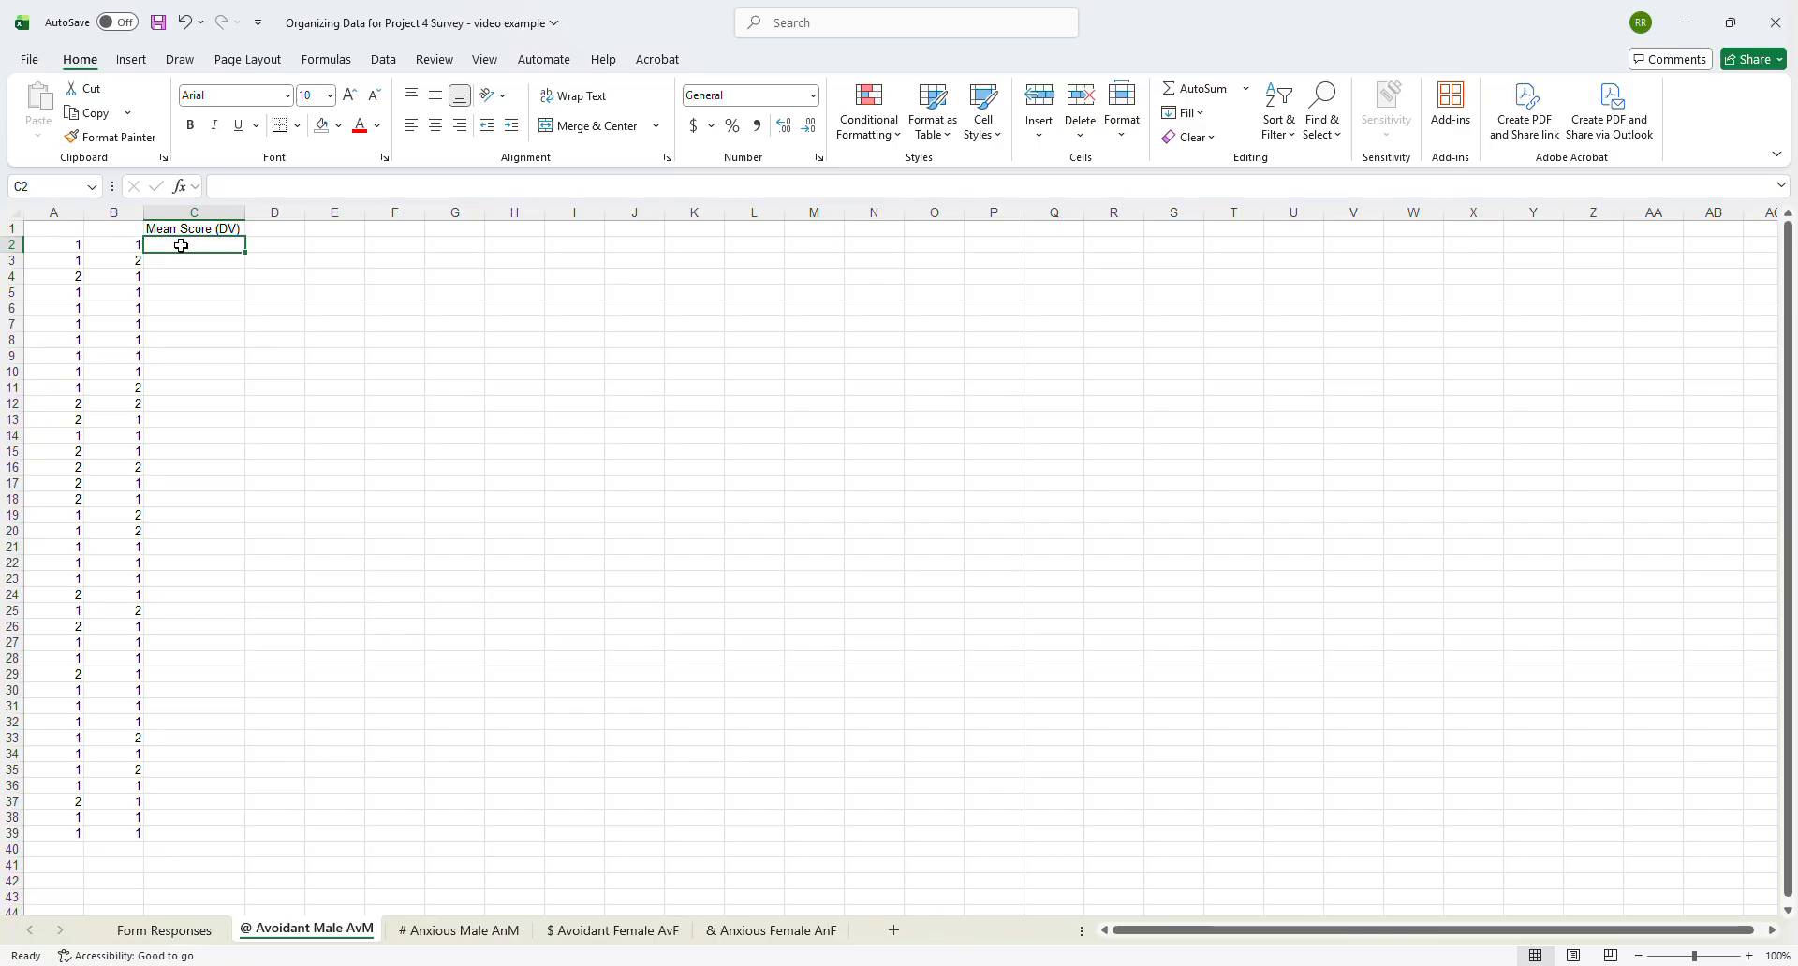
- Enter the formula =AVERAGE(A2:B2) in C2 to calculate the first respondent's mean score
{"action": "type", "text": "=aver"}
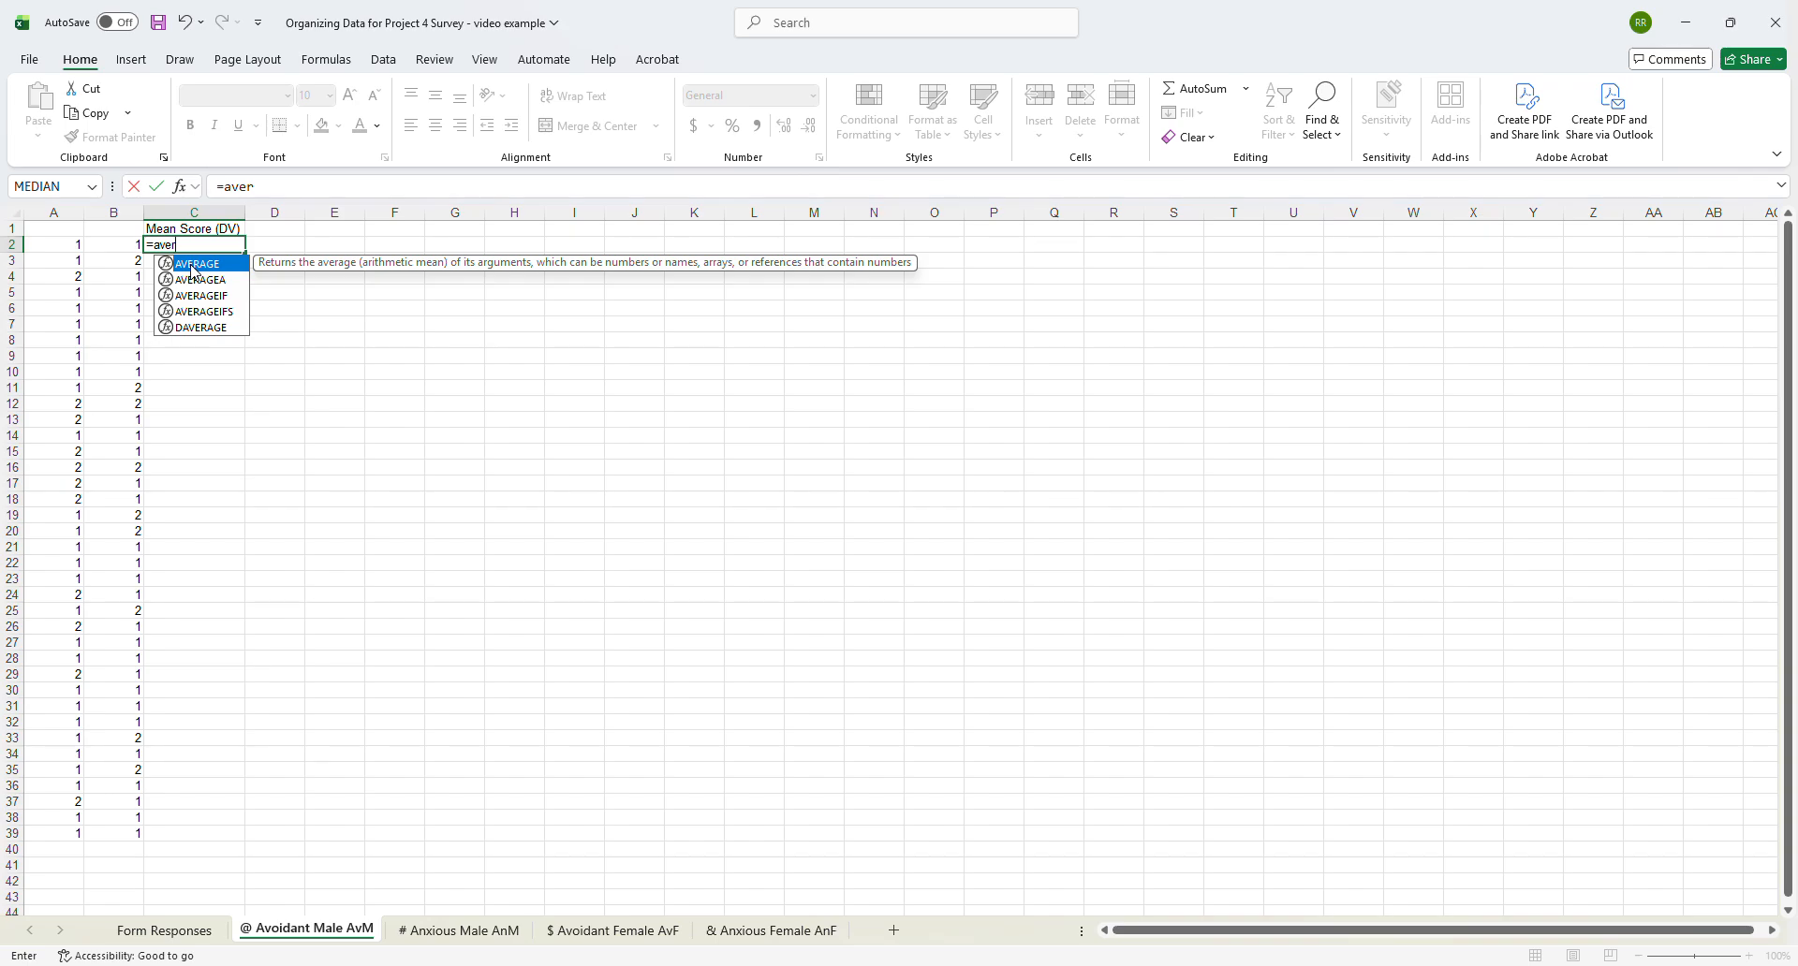
{"action": "double_click", "coordinate": [193, 268]}
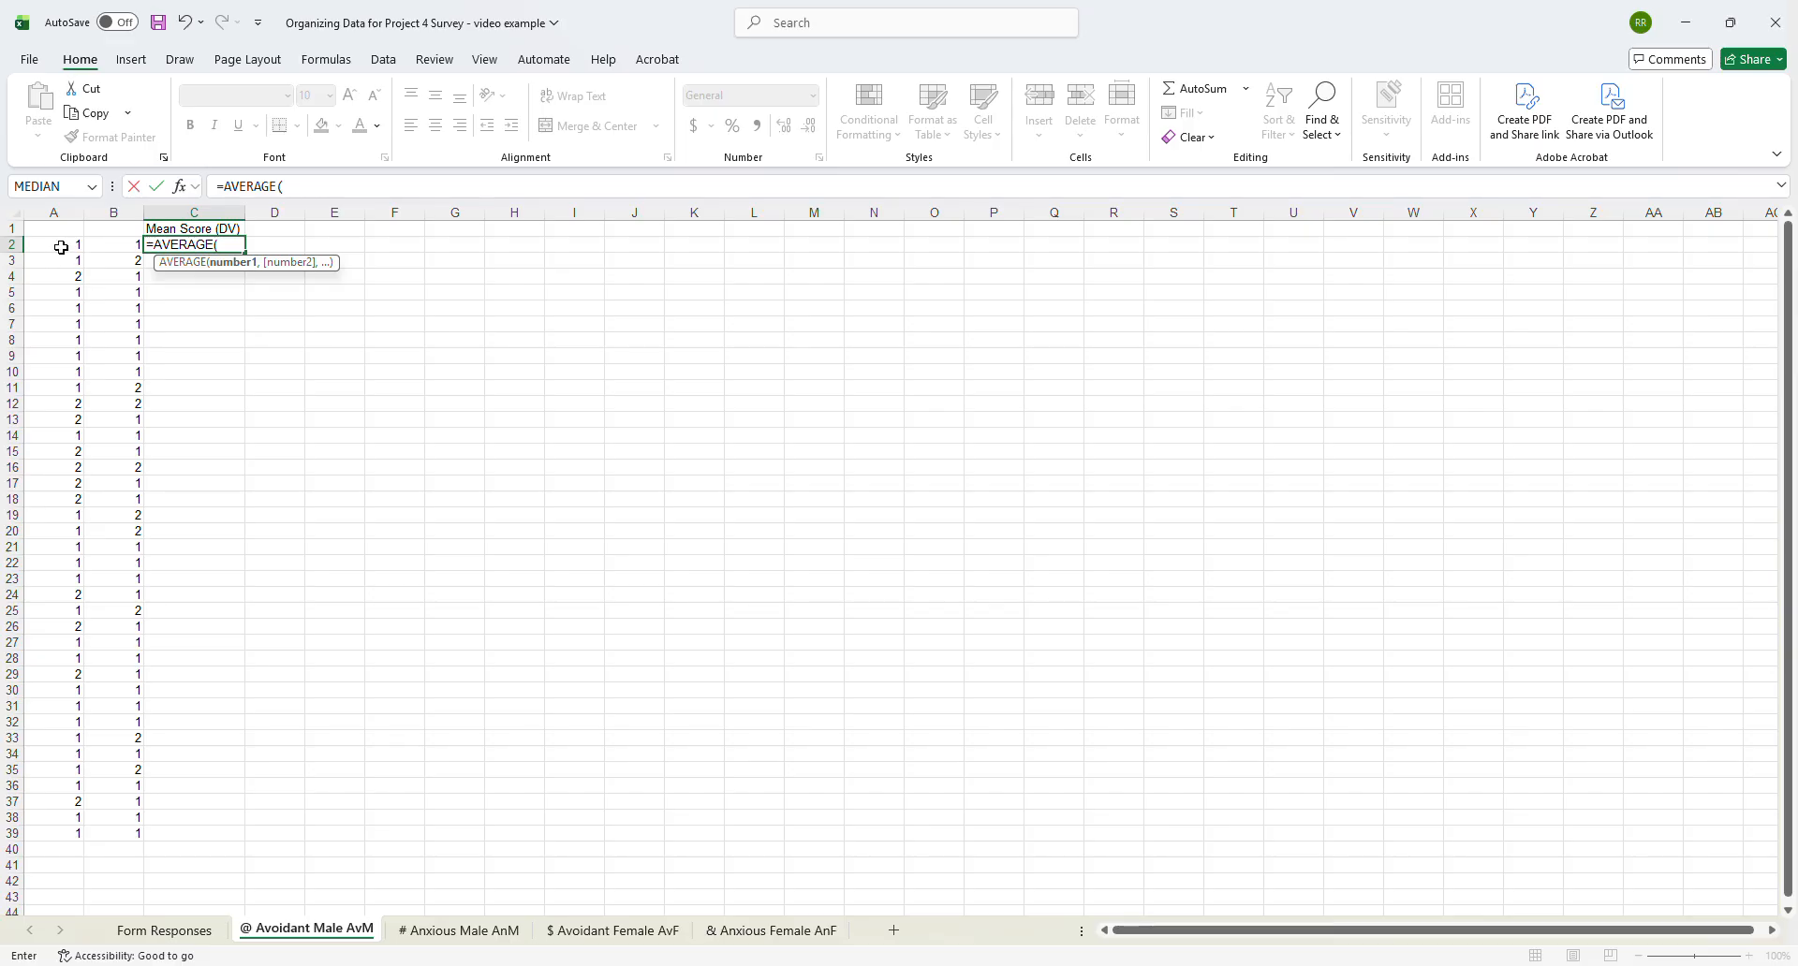
{"action": "left_click", "coordinate": [56, 243]}
{"action": "left_click_drag", "start_coordinate": [56, 242], "coordinate": [103, 242]}
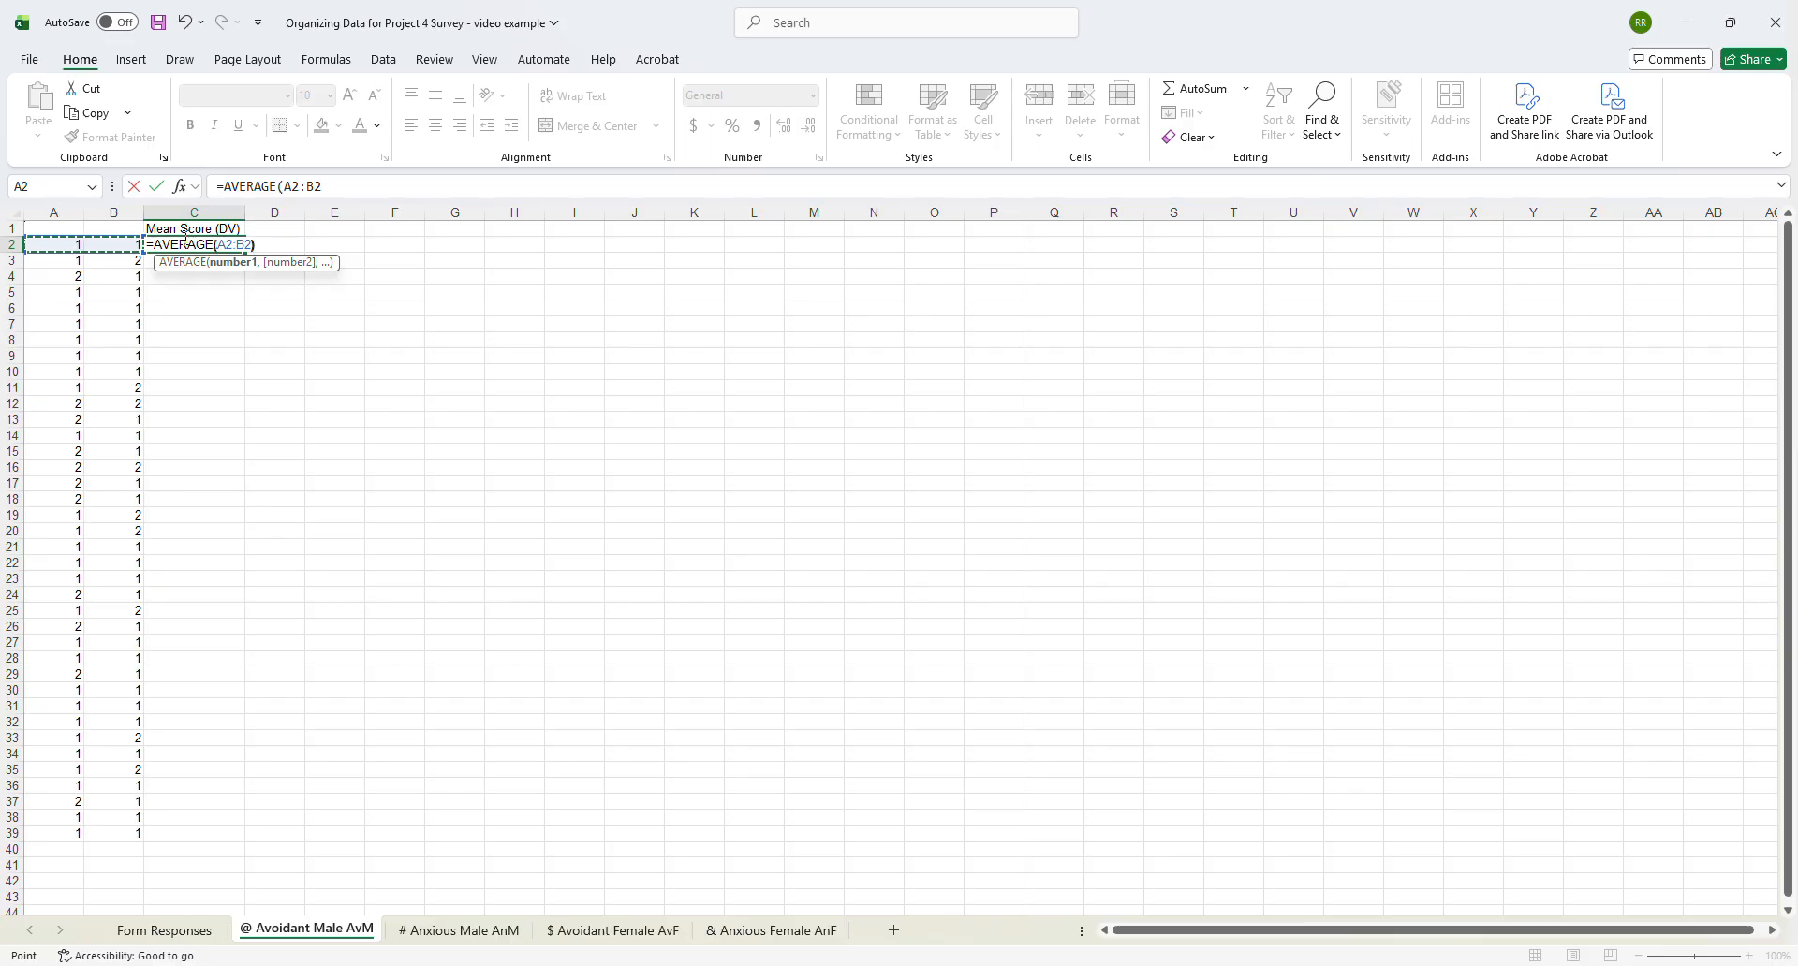
{"action": "type", "text": ")"}
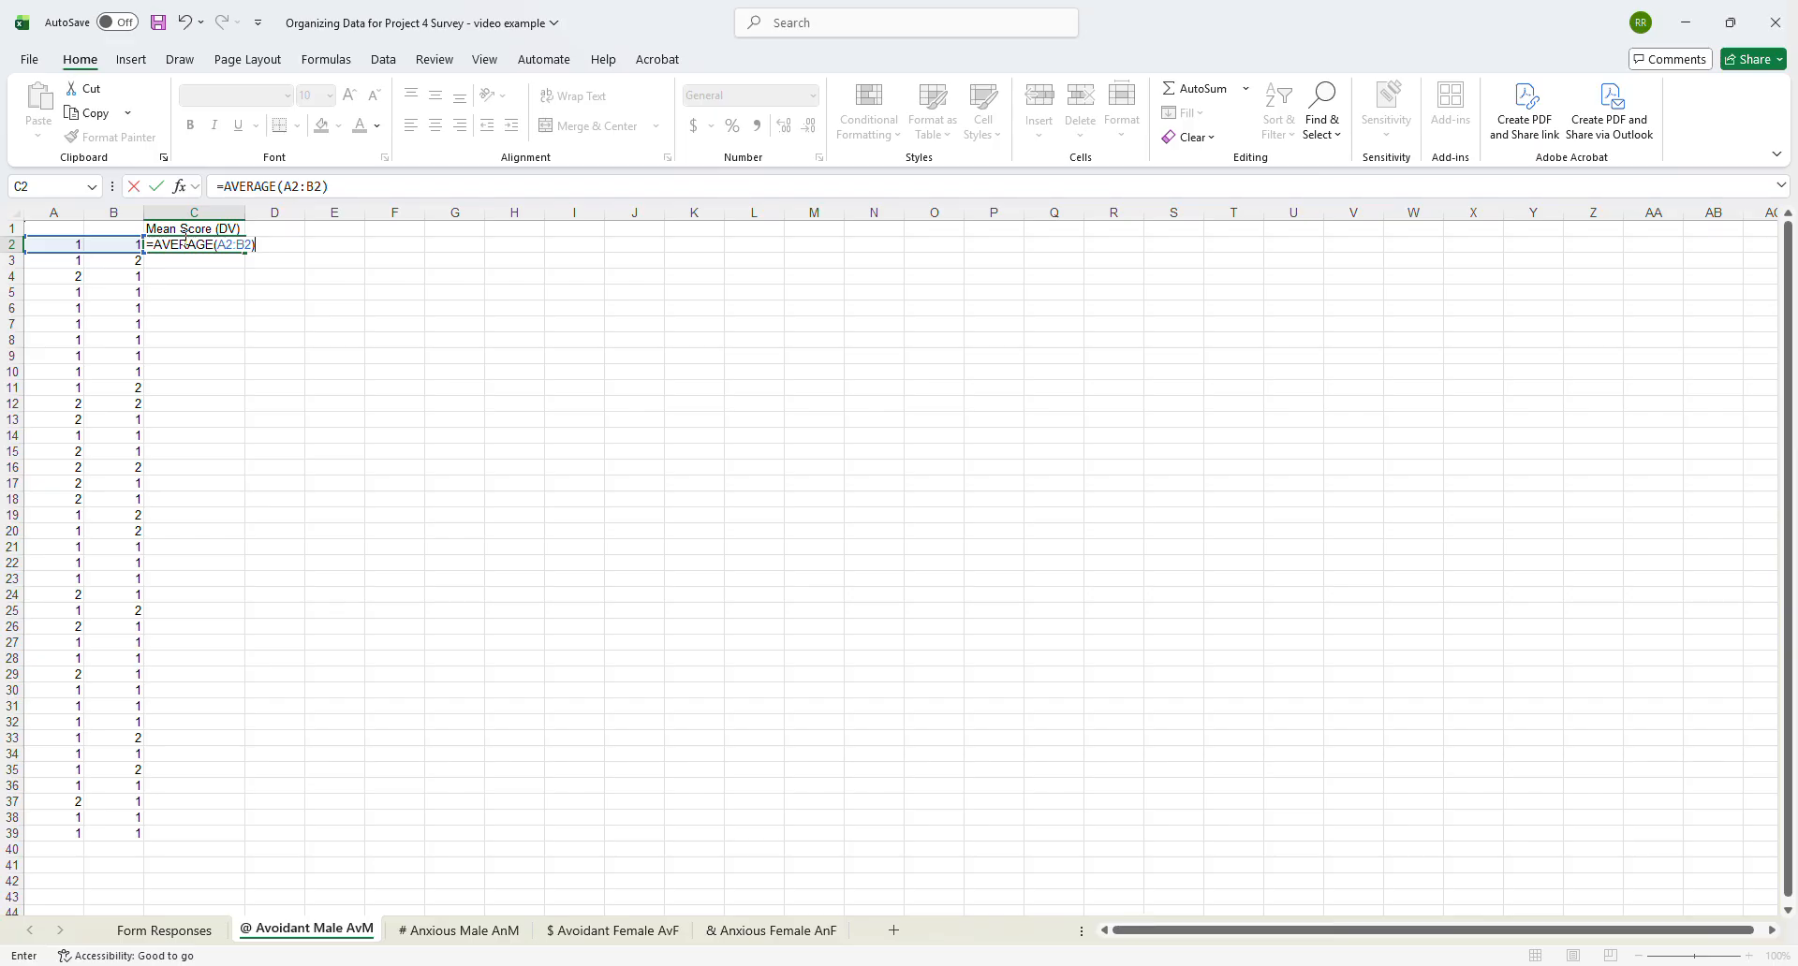
{"action": "key", "text": "Return"}
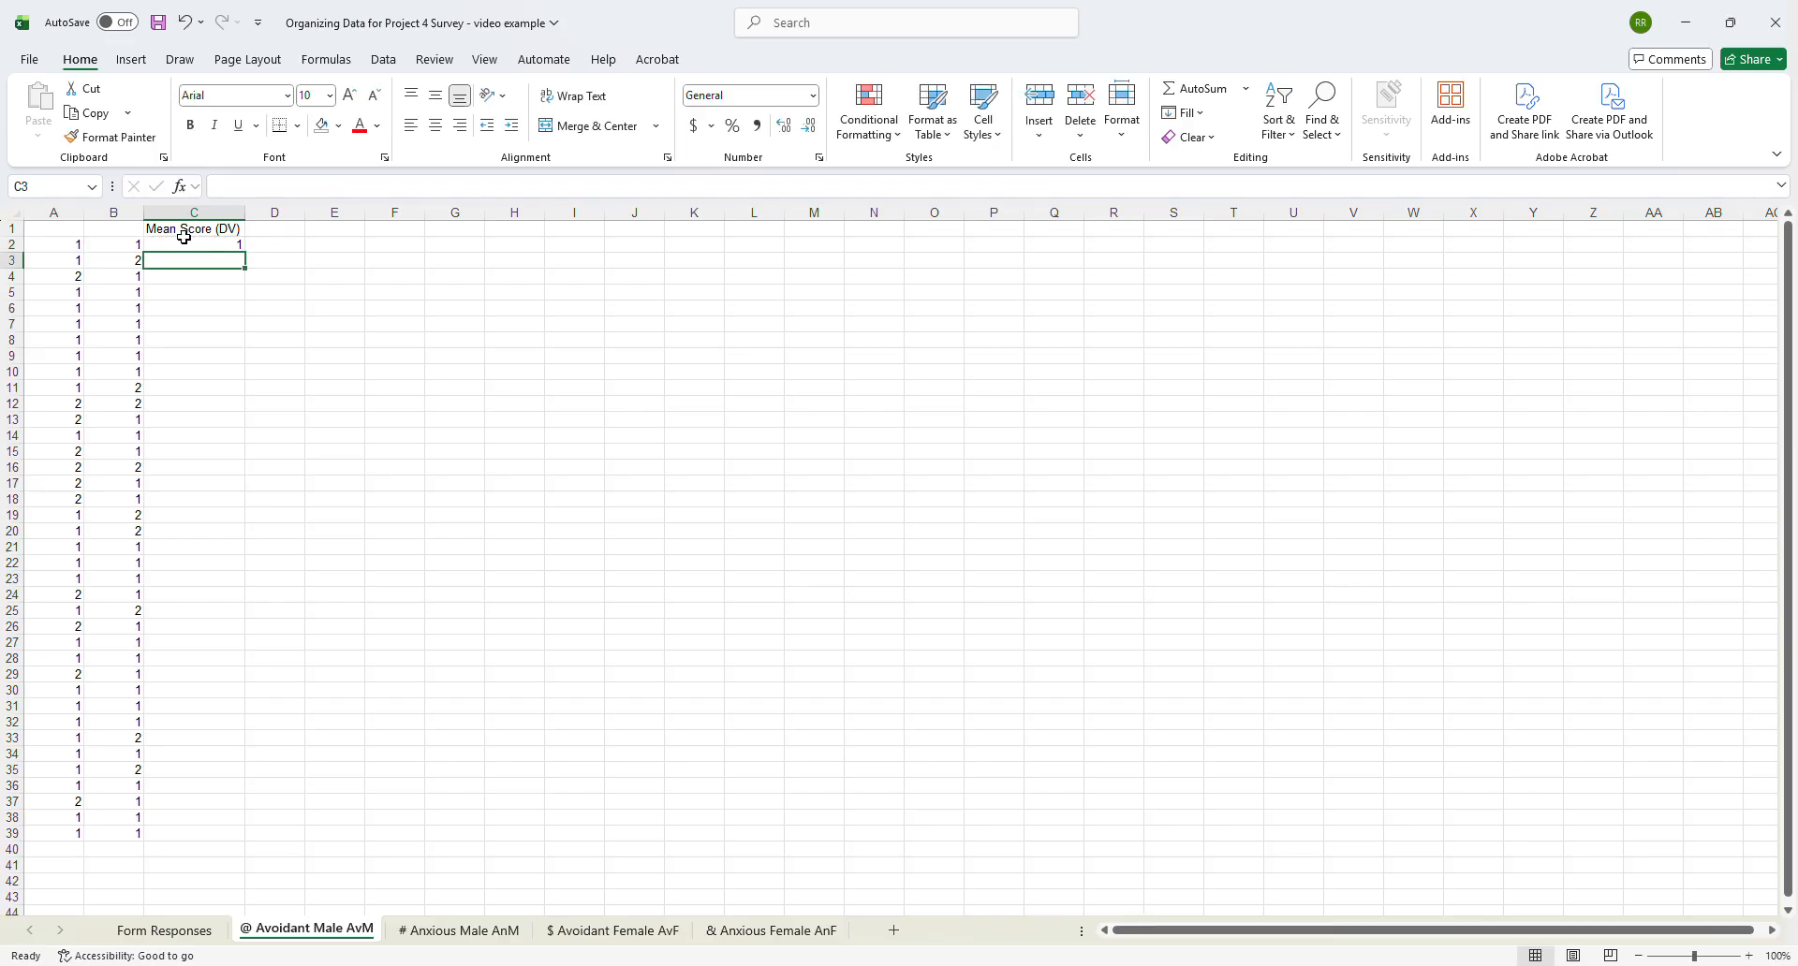
- Fill the average formula from C2 down to C39 for all remaining response rows
{"action": "left_click", "coordinate": [197, 244]}
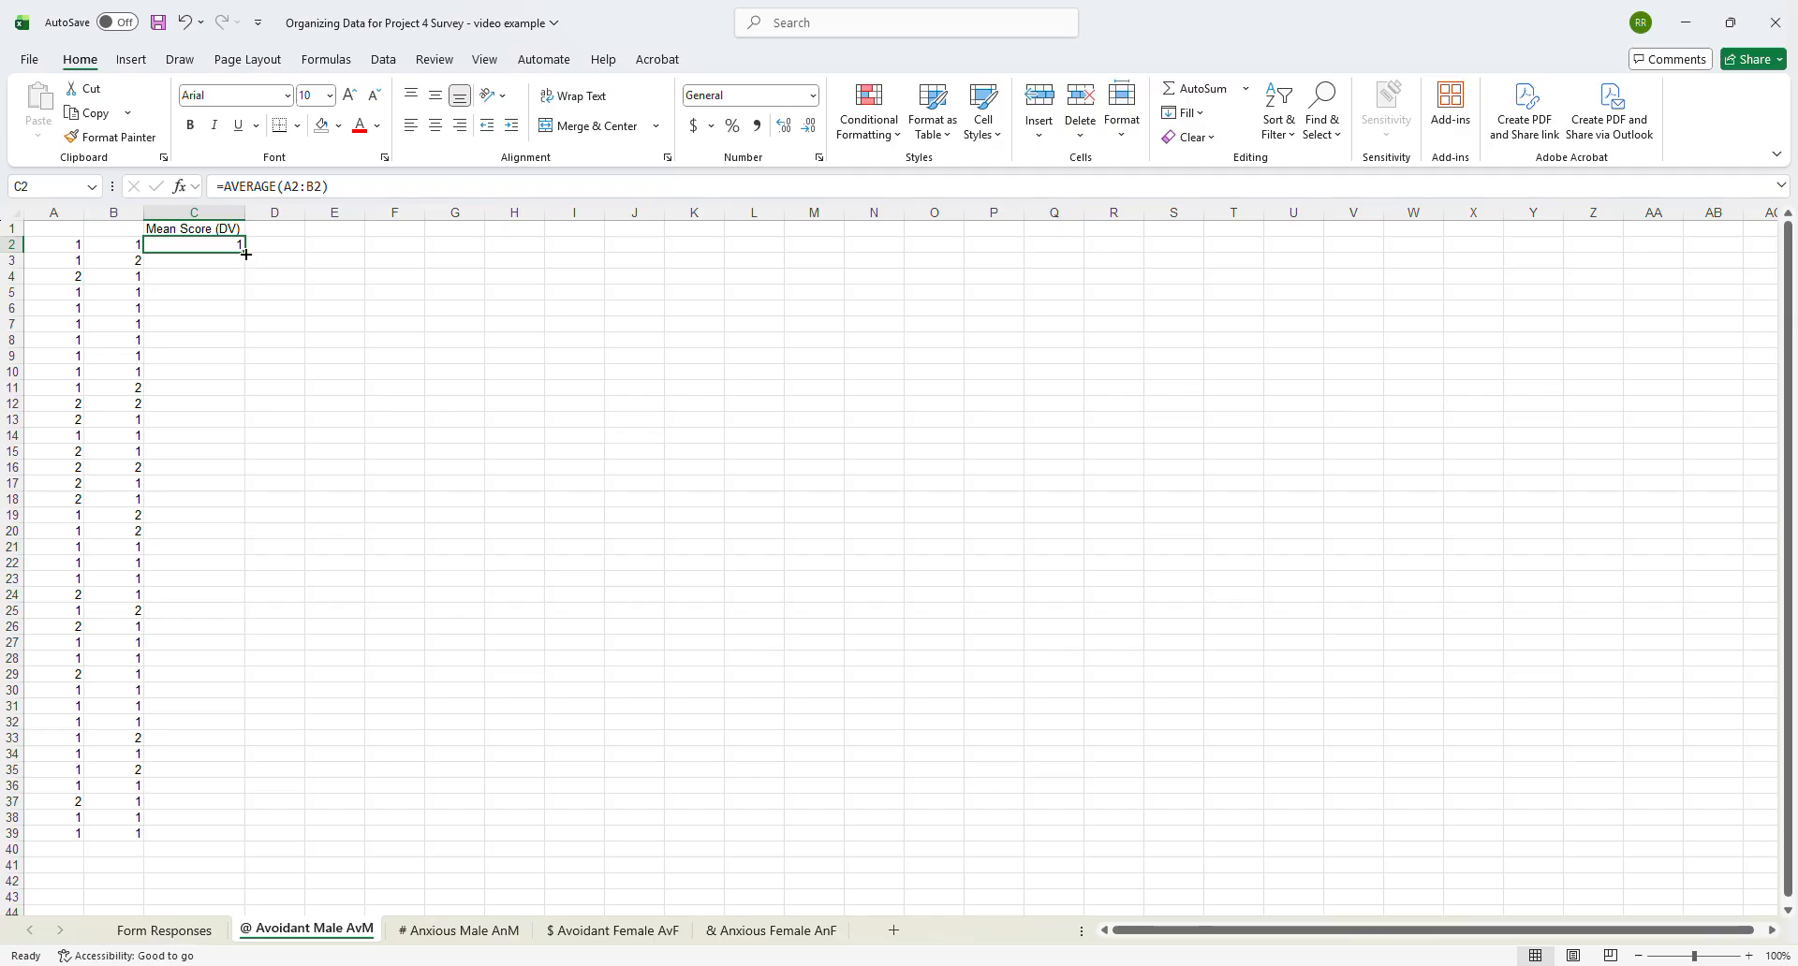
{"action": "left_click_drag", "start_coordinate": [246, 252], "coordinate": [245, 253]}
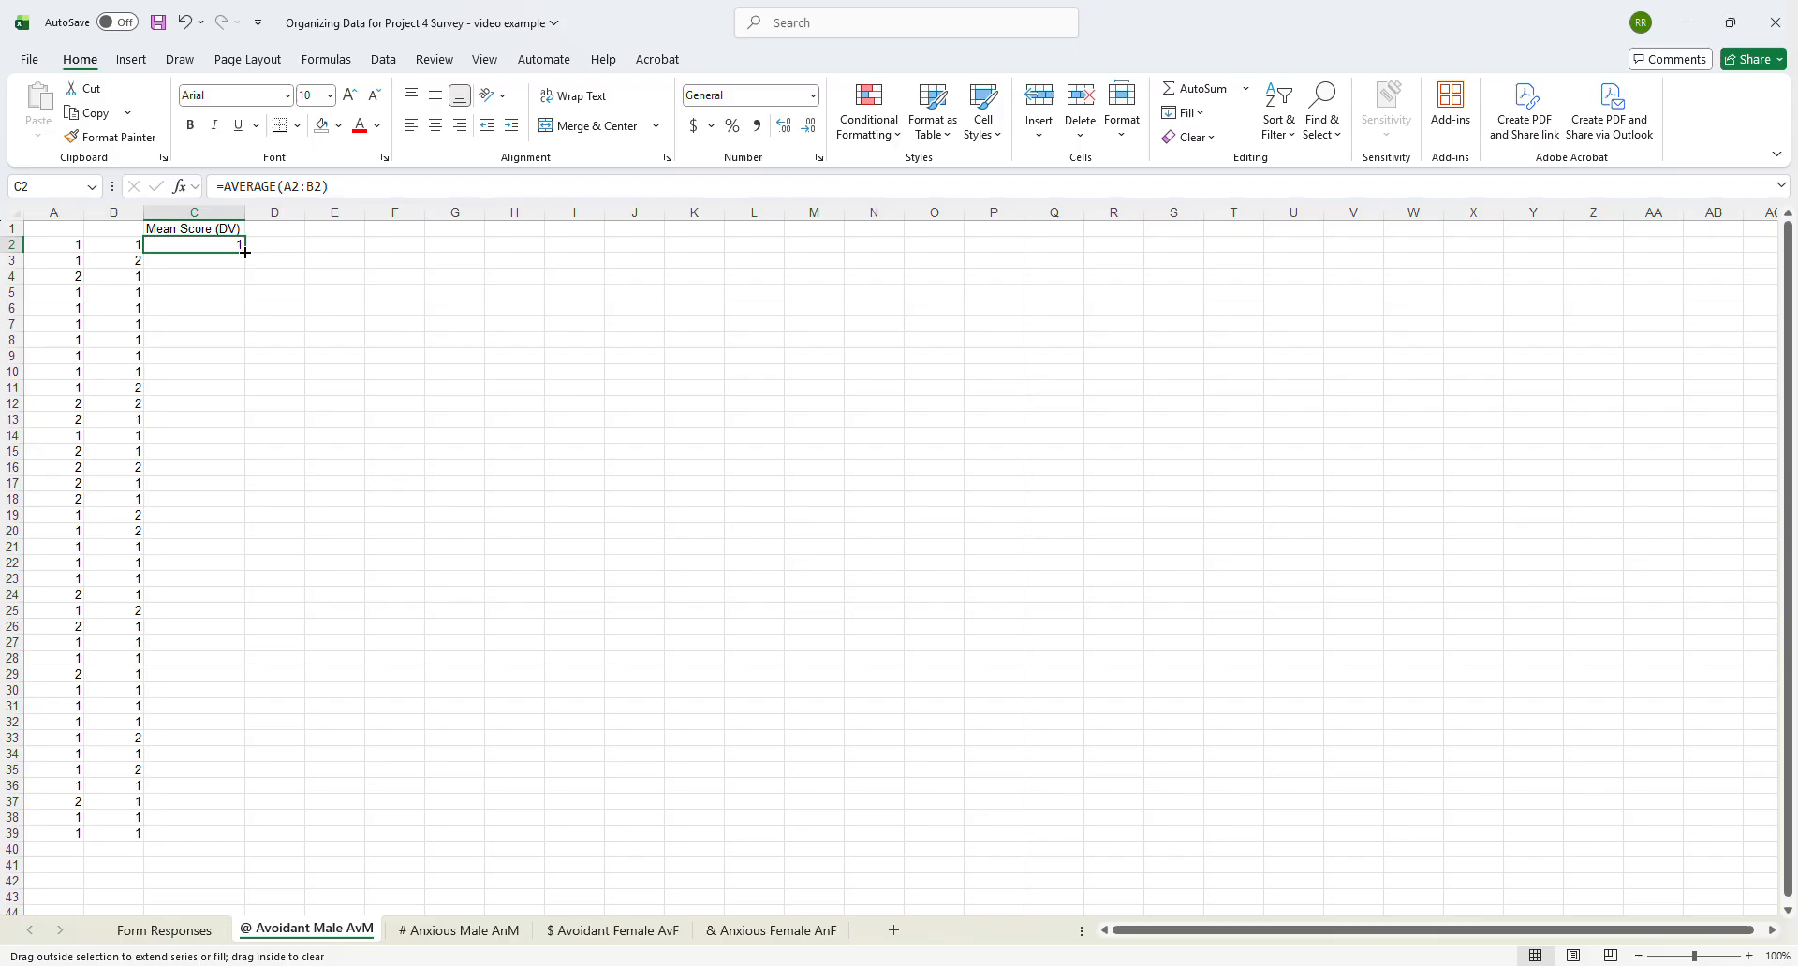
{"action": "left_click_drag", "start_coordinate": [246, 253], "coordinate": [226, 839]}
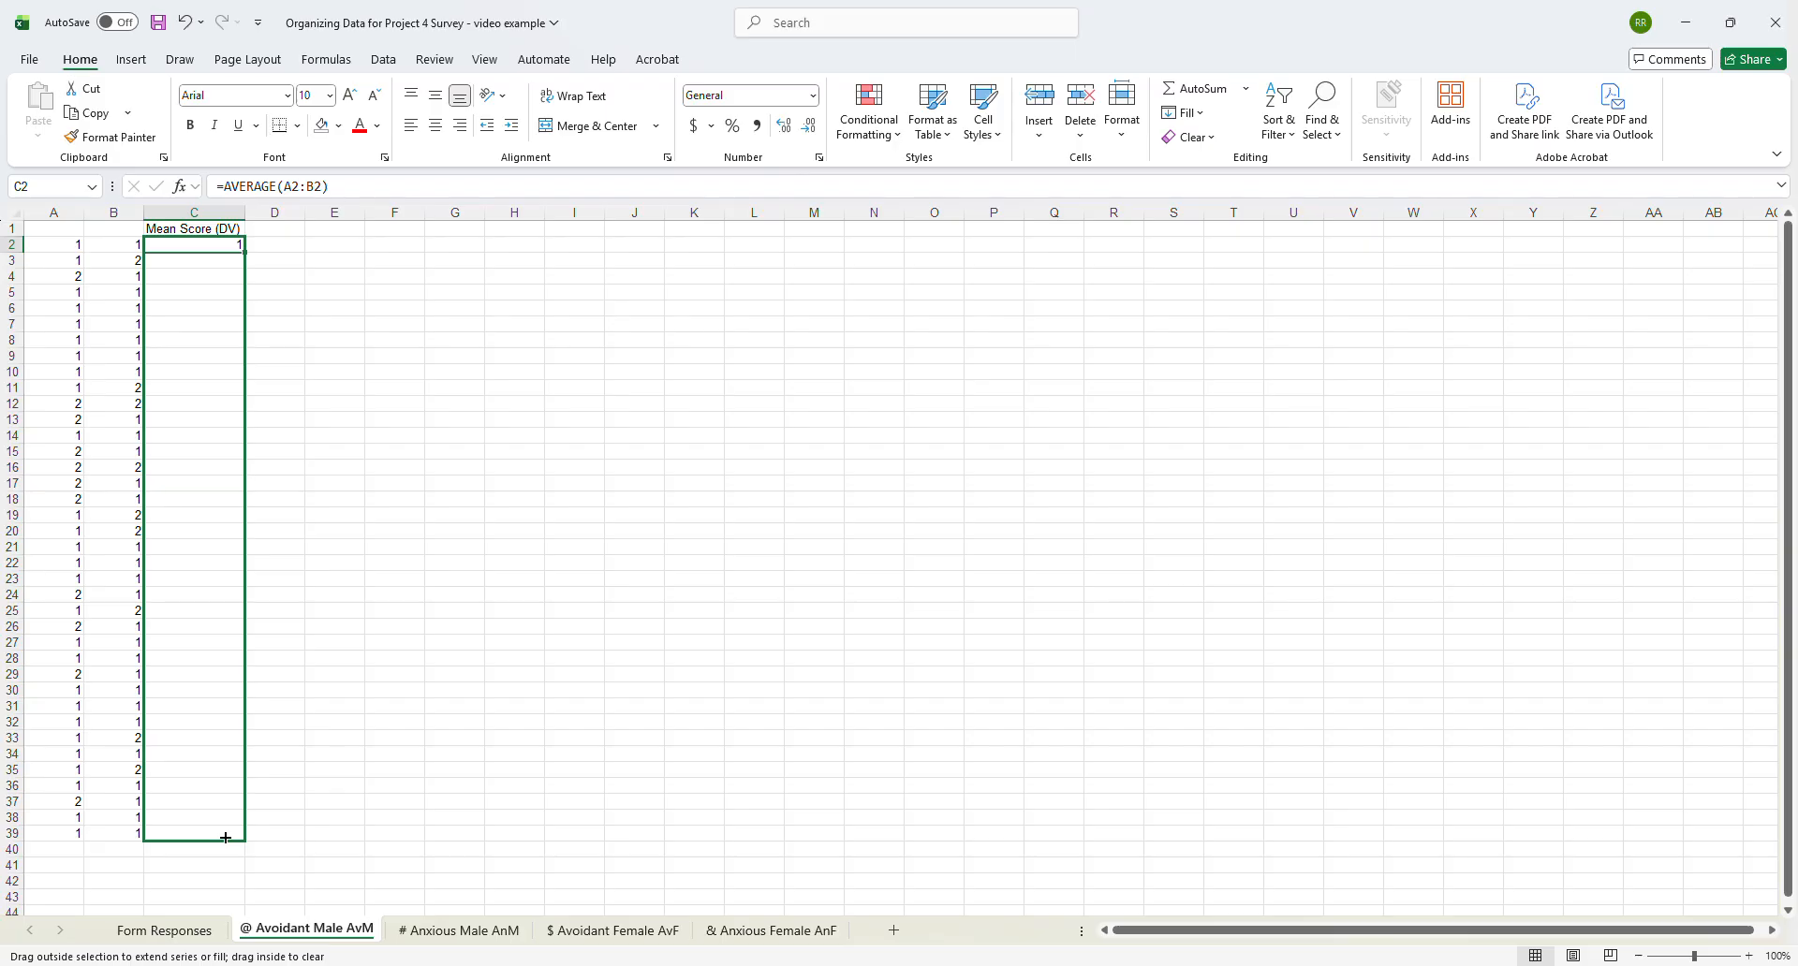
{"action": "left_click_drag", "start_coordinate": [226, 839], "coordinate": [225, 838]}
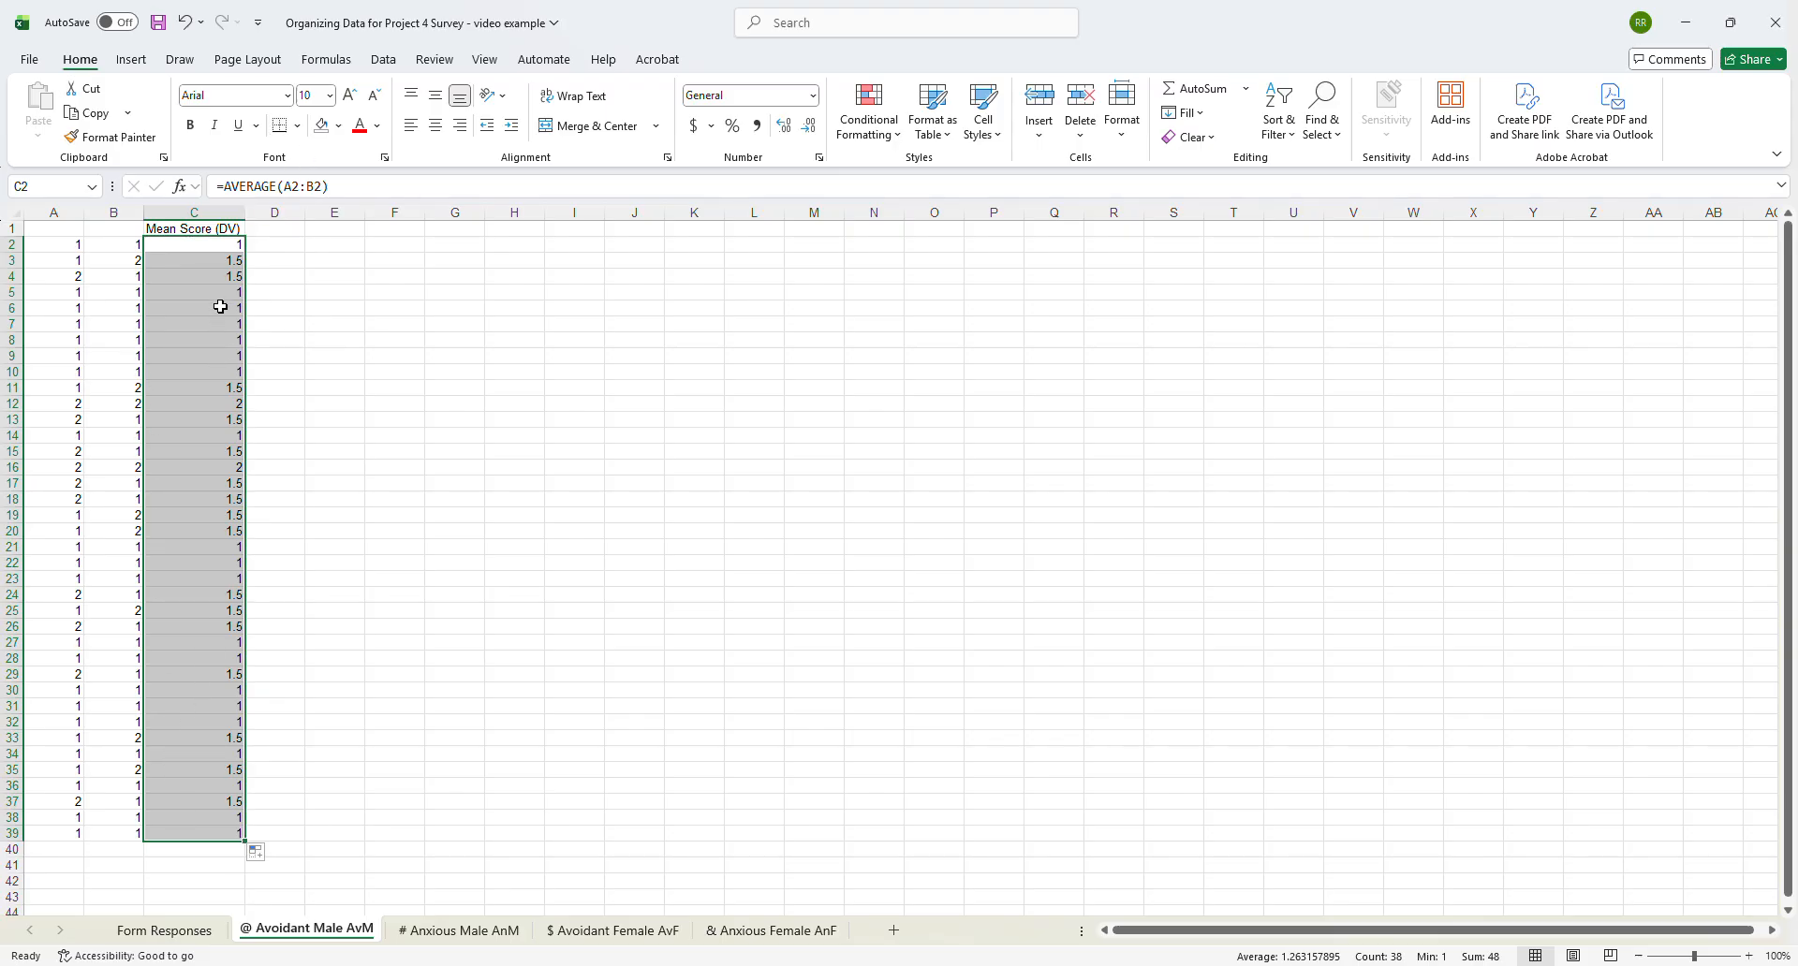
- Enter the header "IV1 - Type of Attachment" in D1 and widen column D to fit it
{"action": "left_click", "coordinate": [268, 230]}
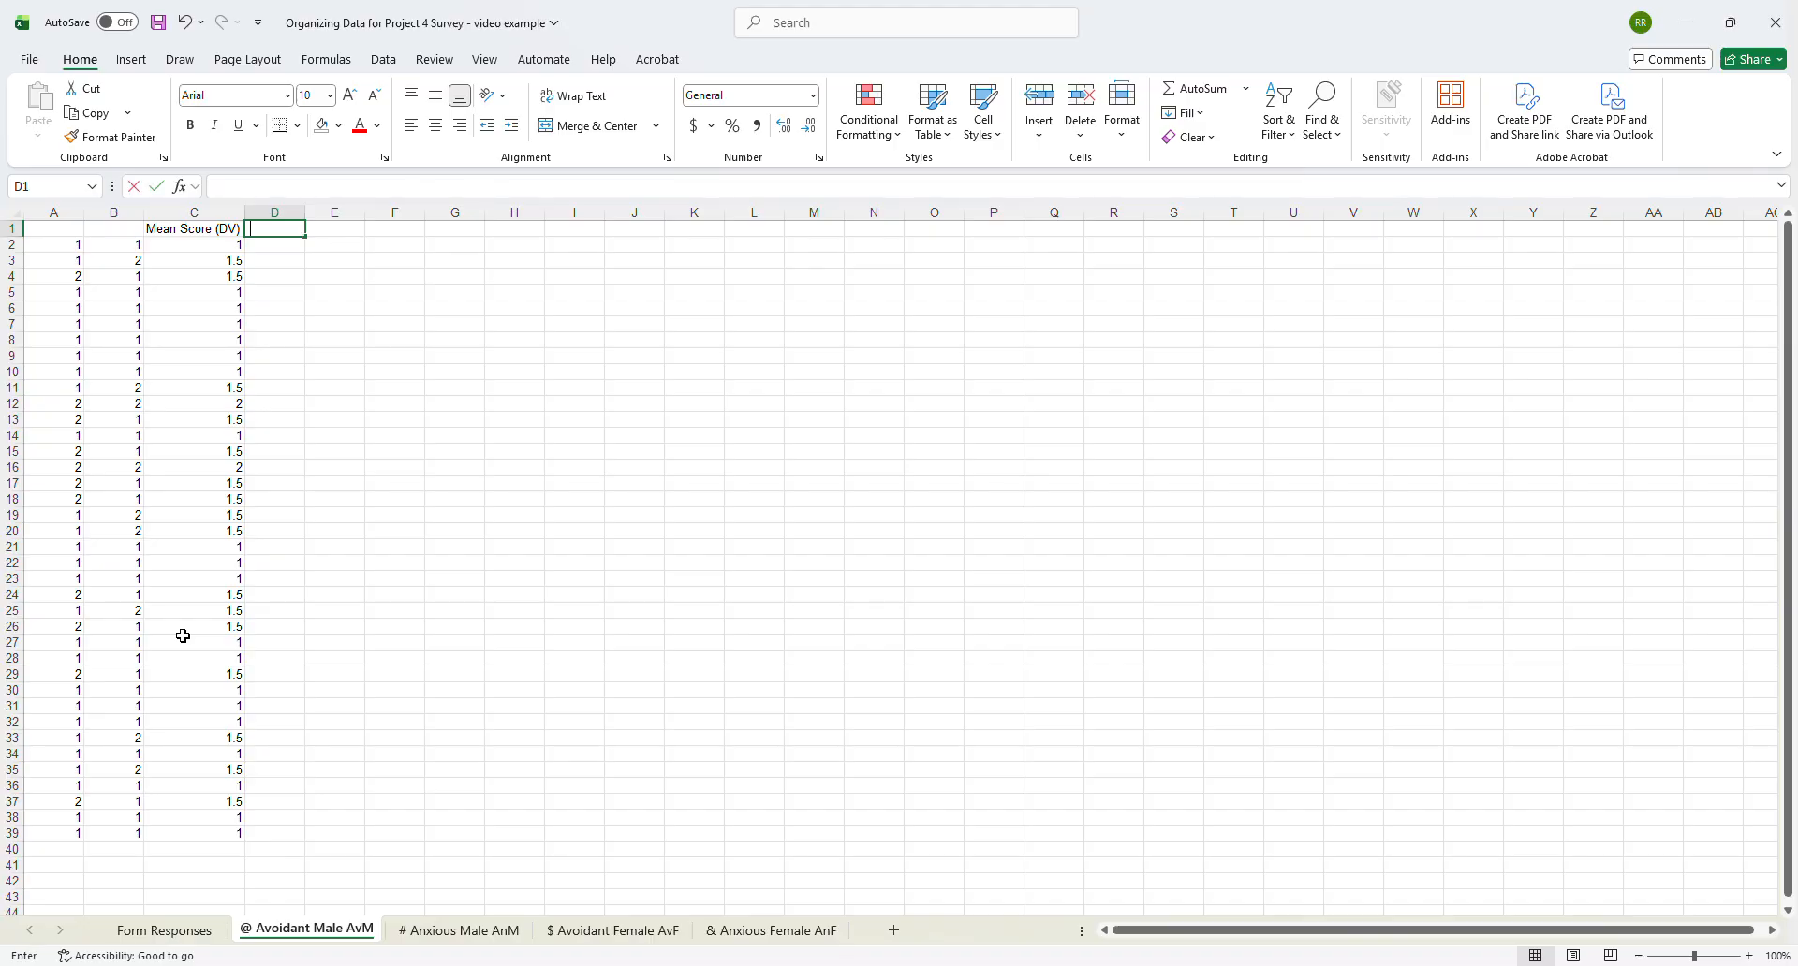
{"action": "type", "text": "IV1 - Type of"}
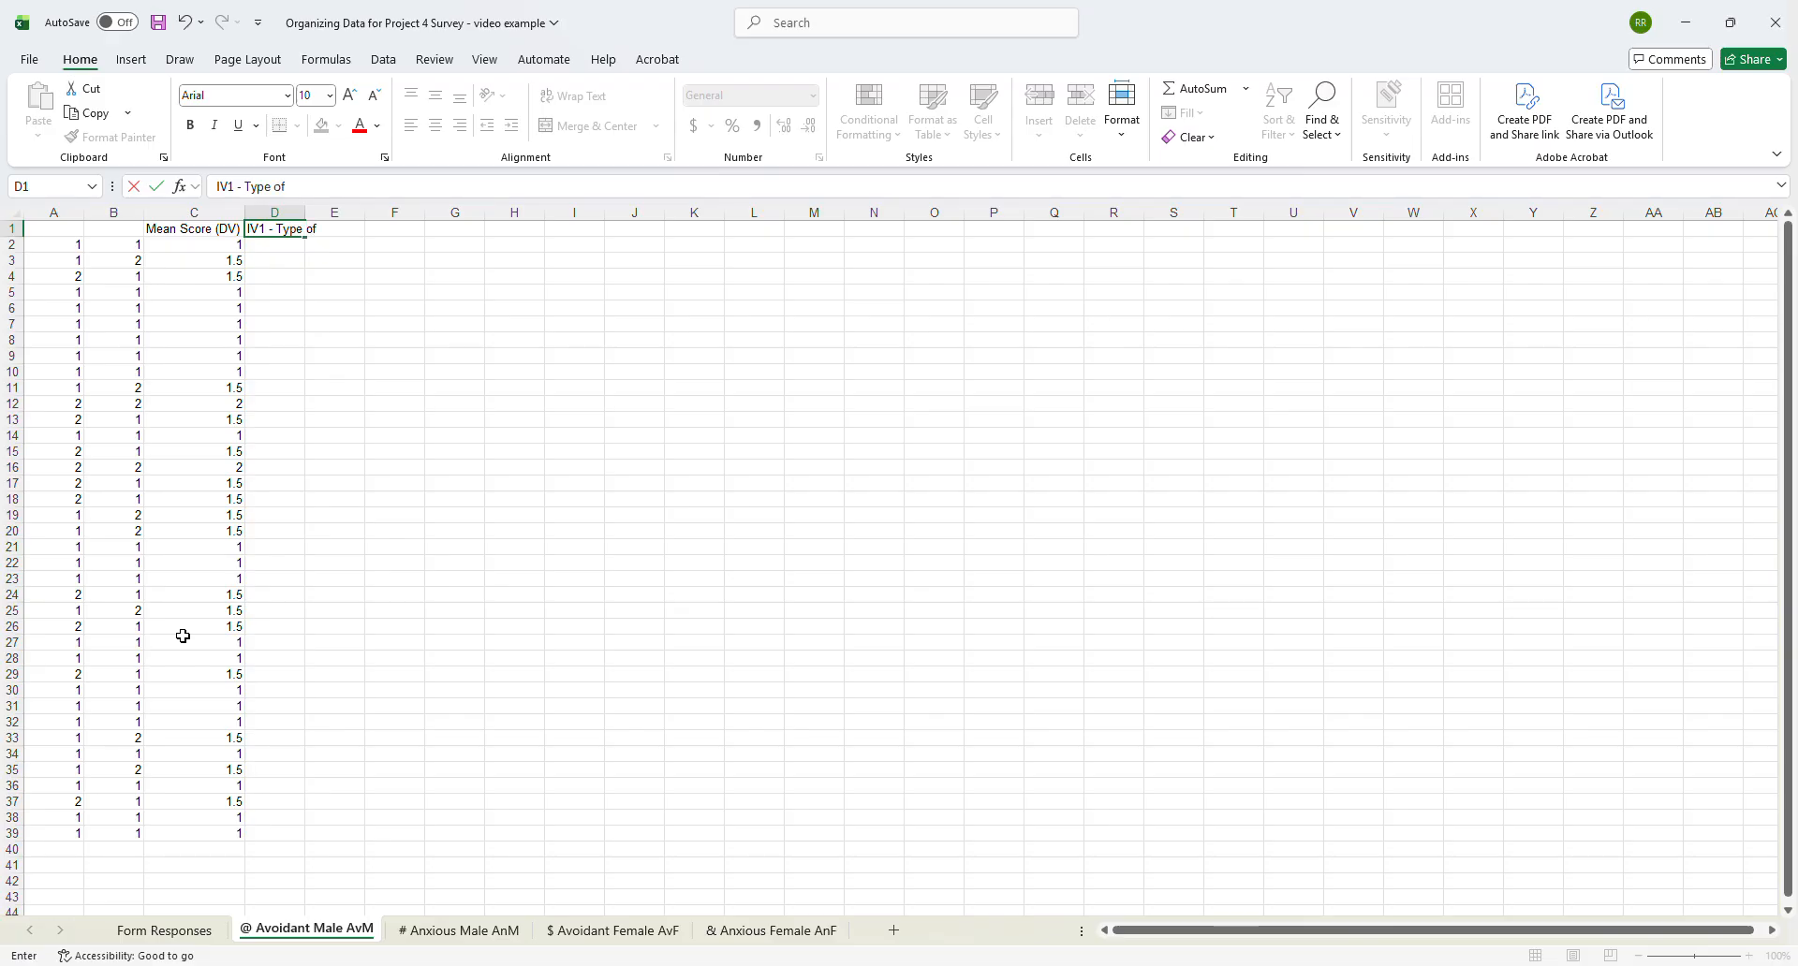
{"action": "type", "text": " Attachment"}
{"action": "key", "text": "Tab"}
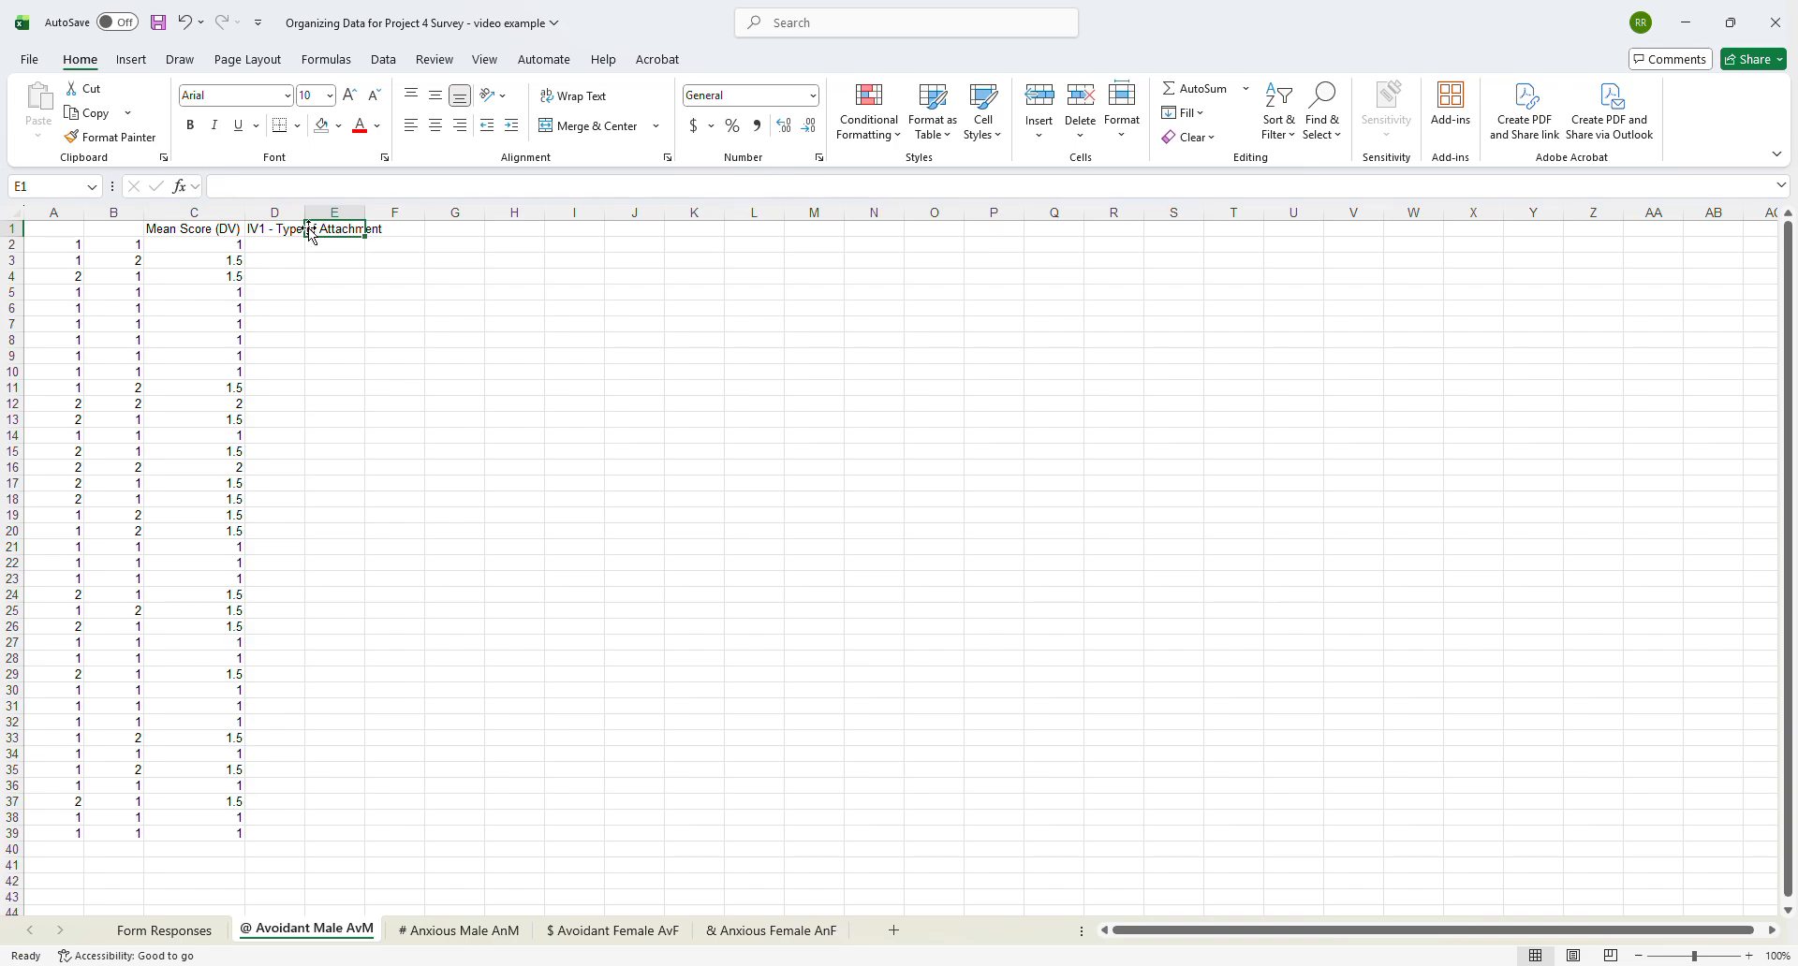
{"action": "left_click_drag", "start_coordinate": [303, 210], "coordinate": [400, 208]}
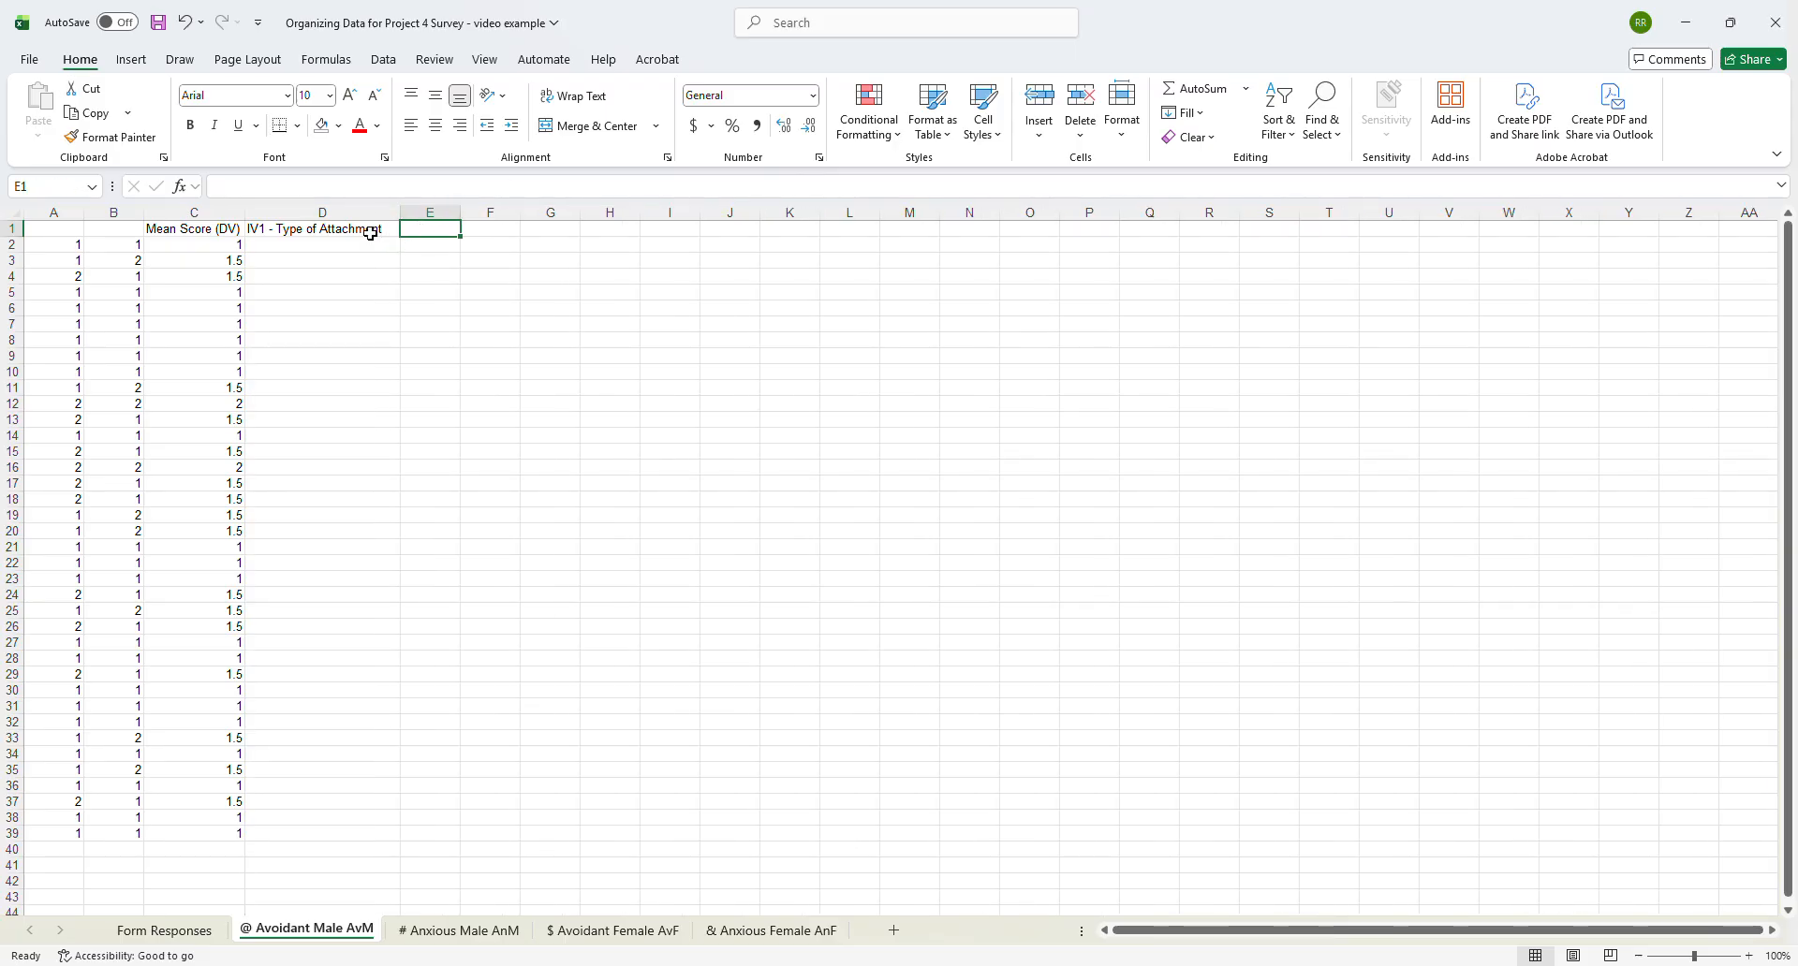
- Enter the header "IV2 - Gender" in E1 and widen column E to fit it
{"action": "type", "text": "IV2 - Gender"}
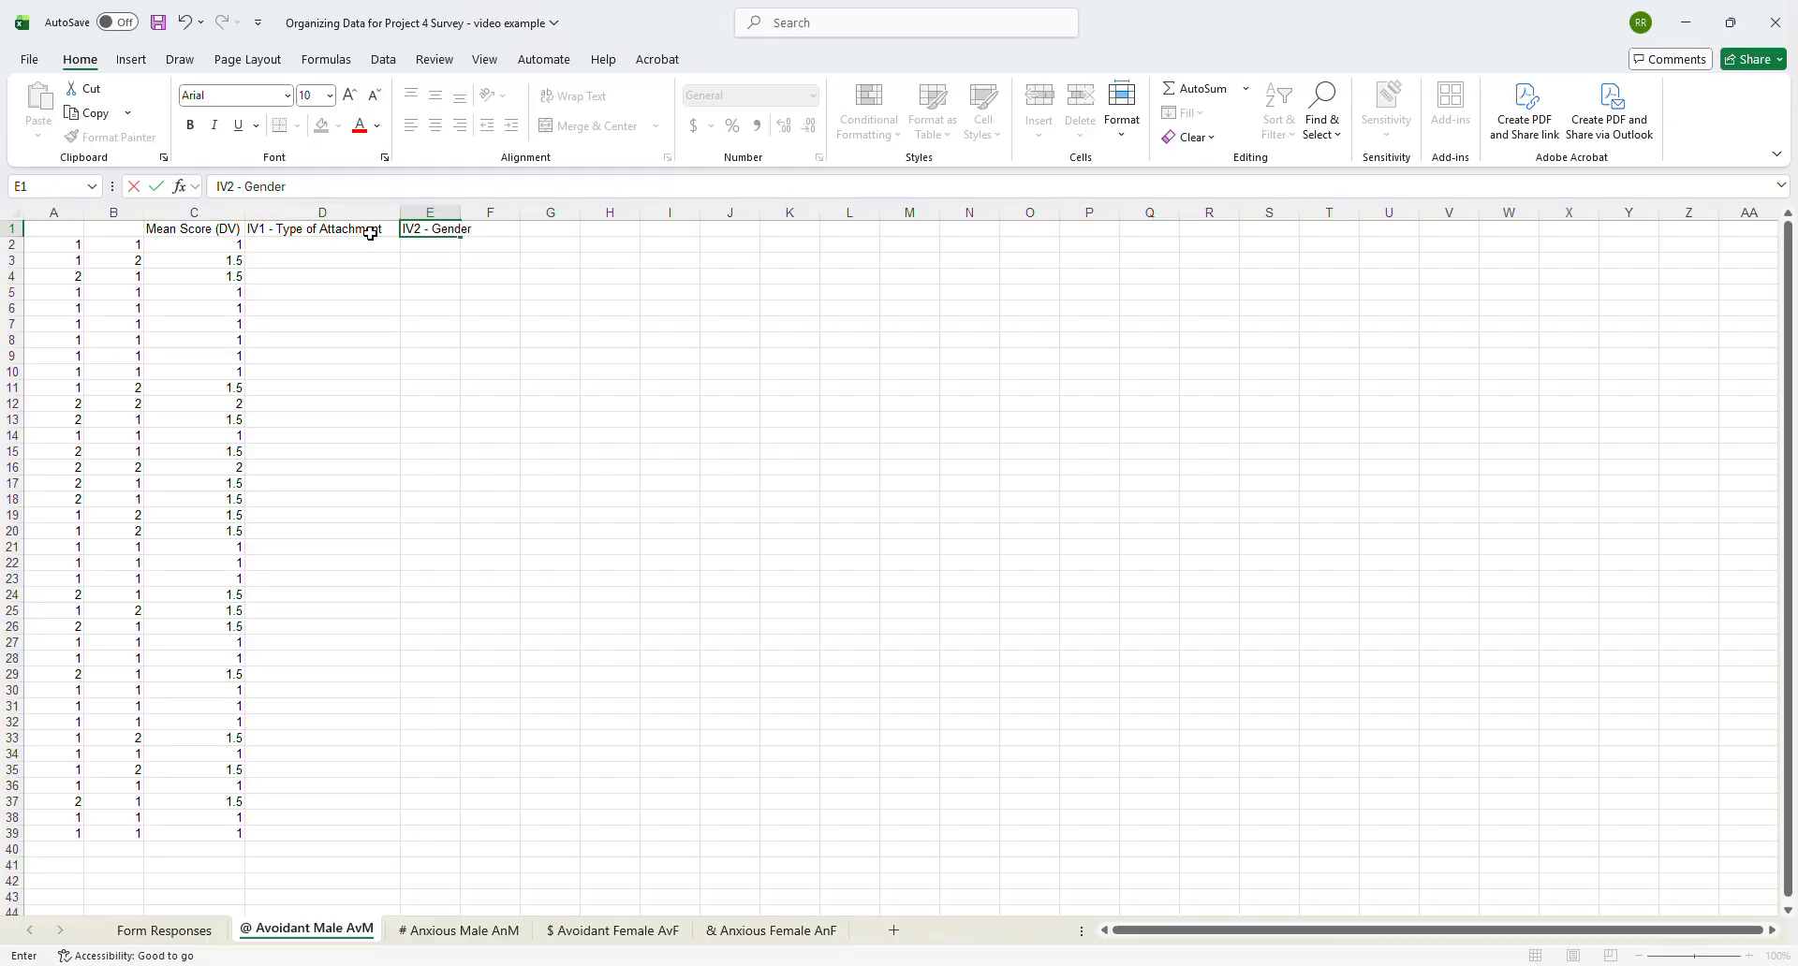
{"action": "left_click", "coordinate": [456, 275]}
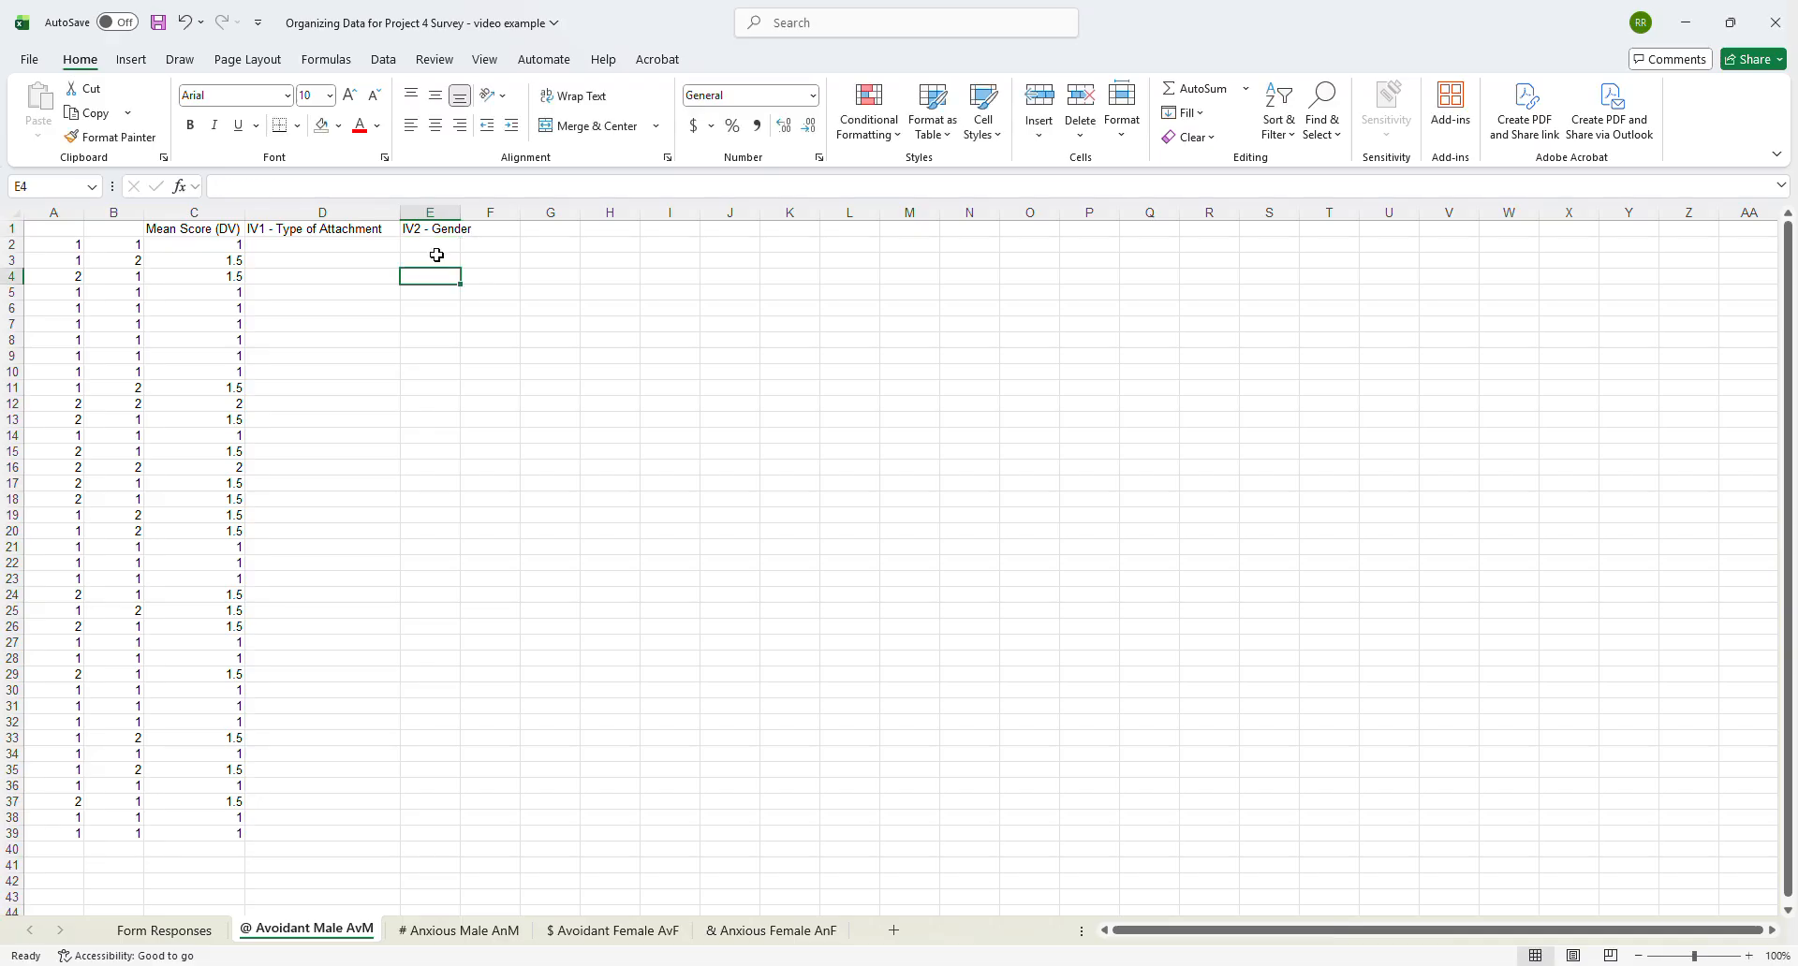
{"action": "left_click_drag", "start_coordinate": [460, 213], "coordinate": [482, 211]}
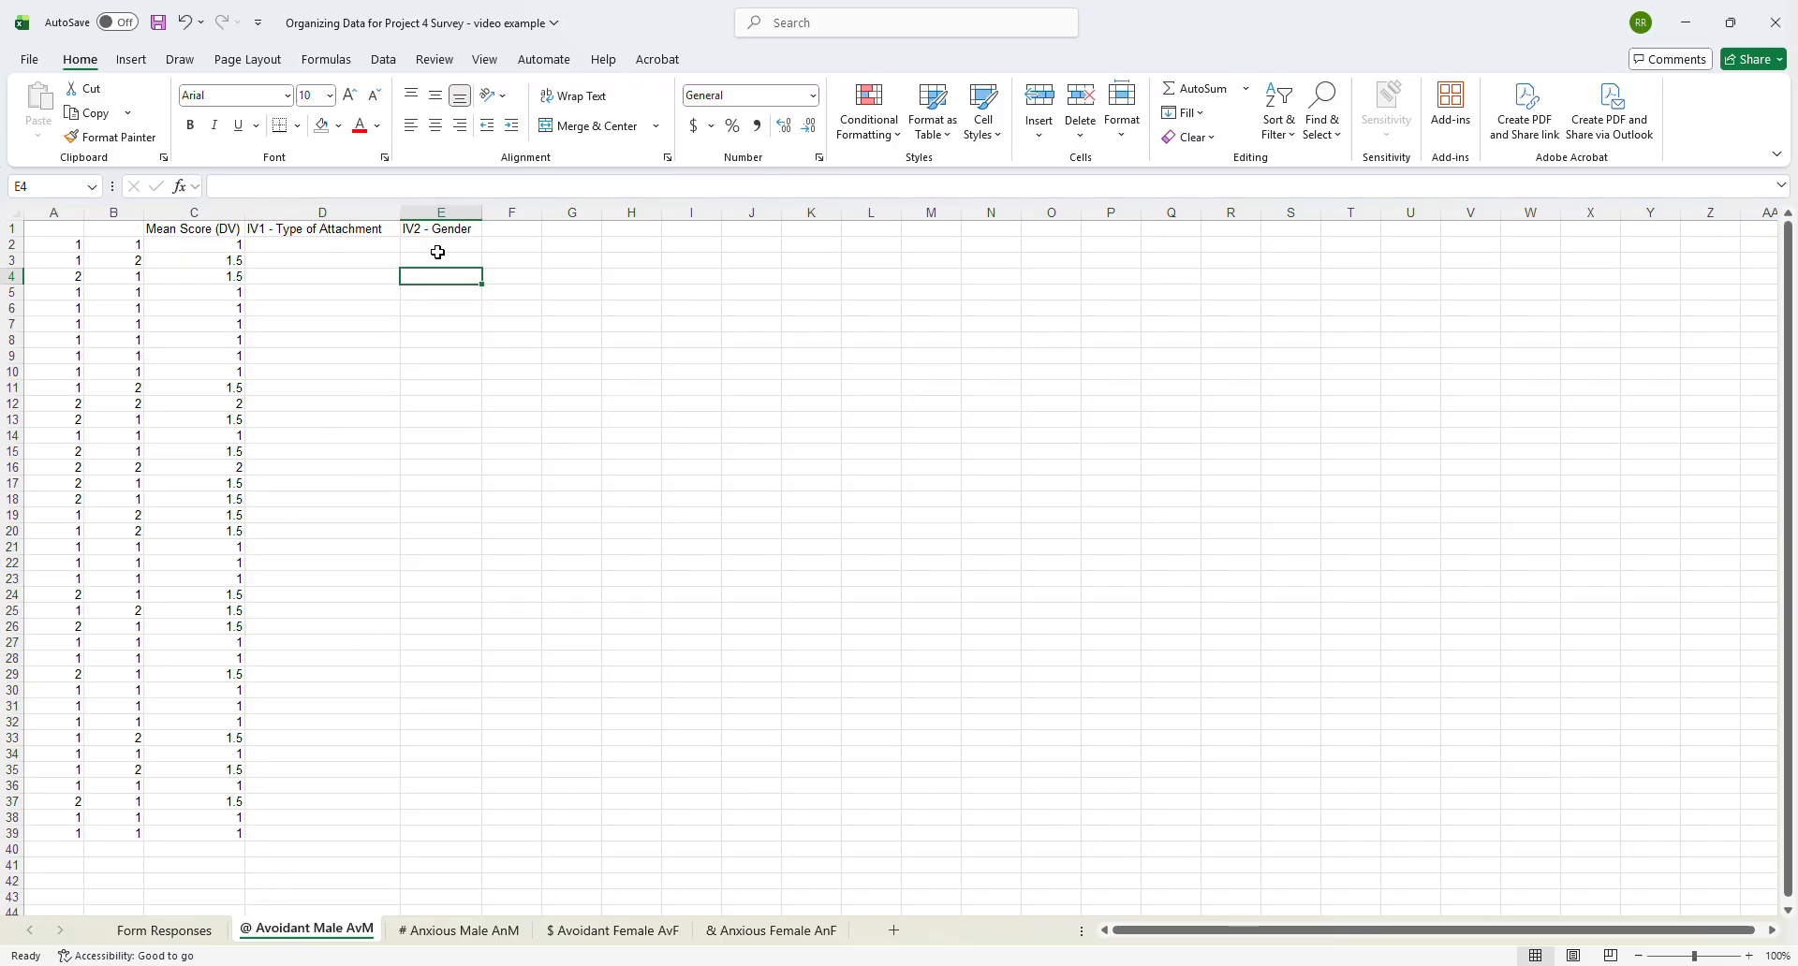
- Enter "Avoidant" in D2 and "Male" in E2, and fill both values down to row 39
{"action": "left_click", "coordinate": [307, 249]}
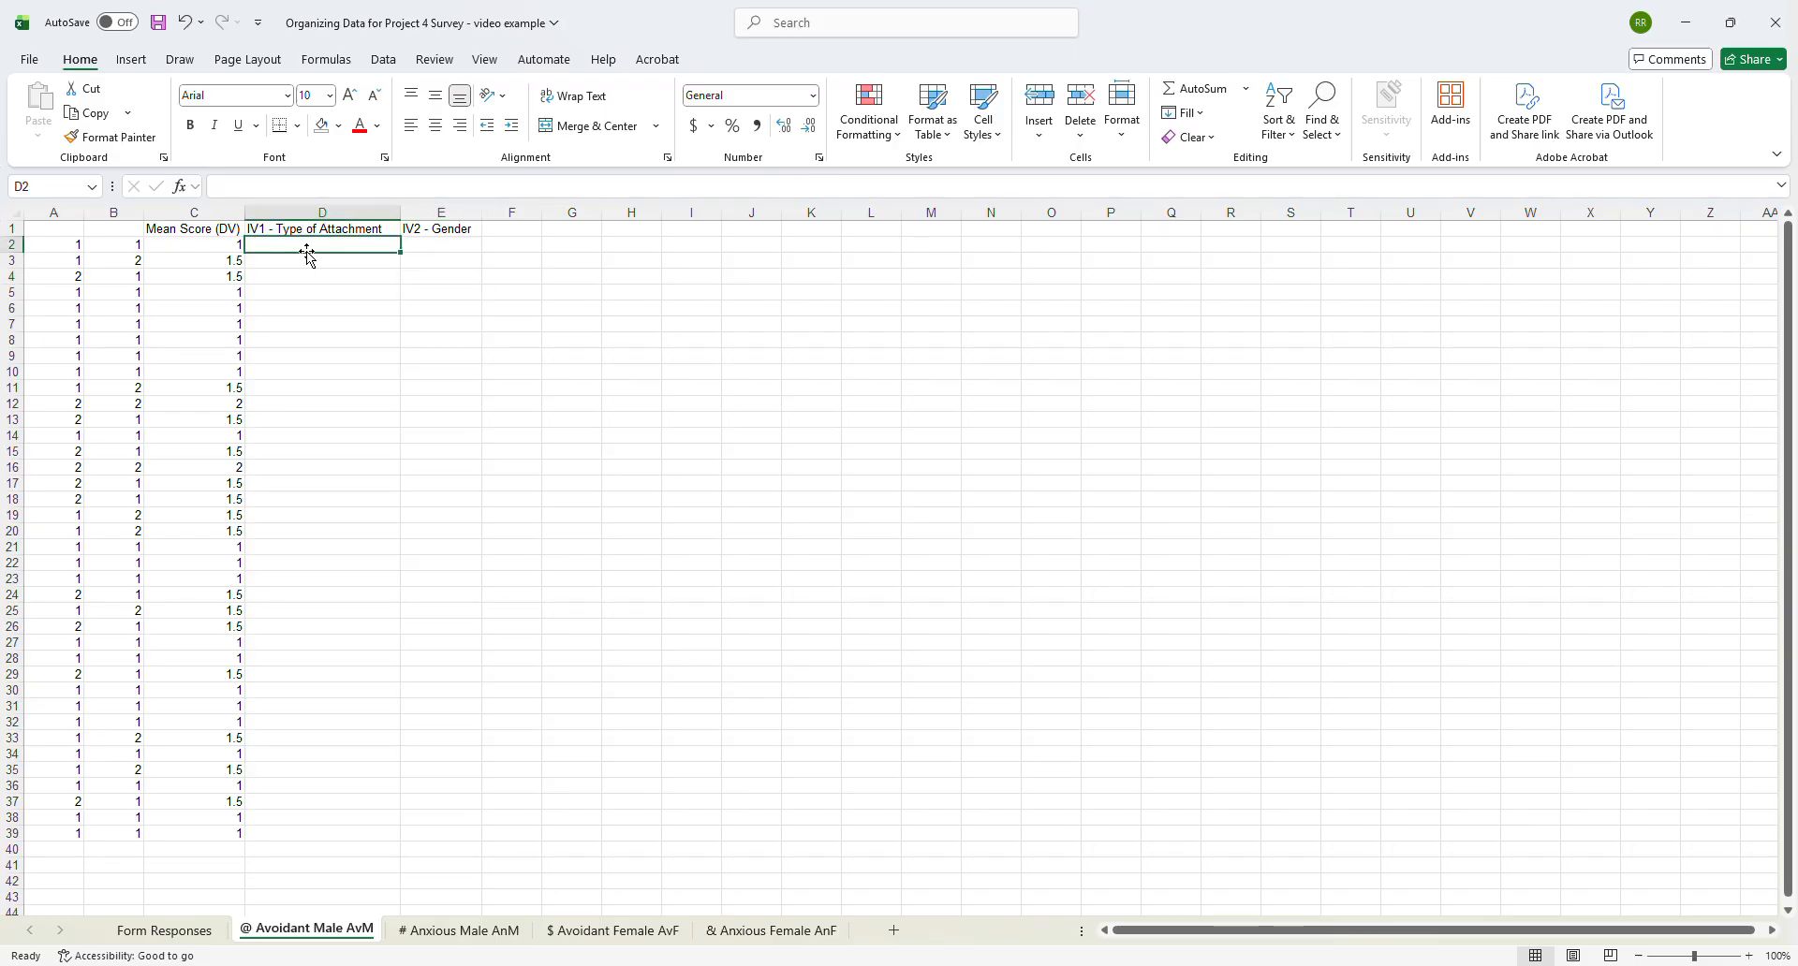
{"action": "type", "text": "Avoidant"}
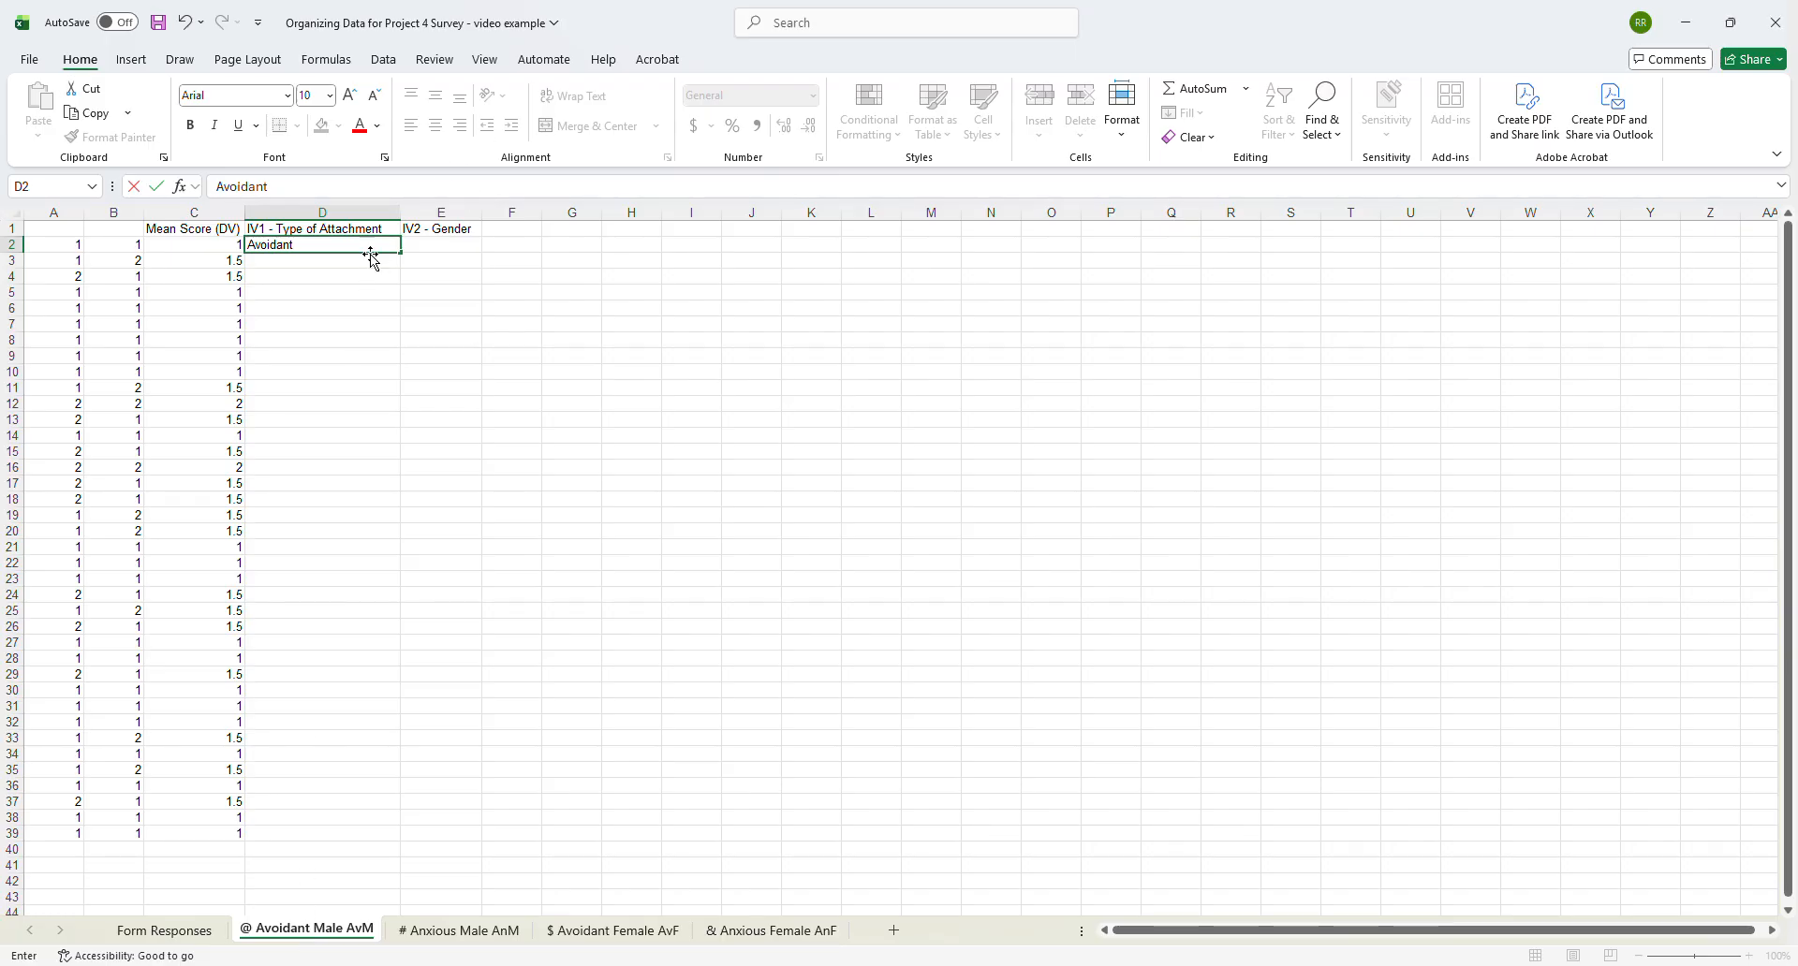
{"action": "key", "text": "ctrl+Return"}
{"action": "left_click", "coordinate": [422, 243]}
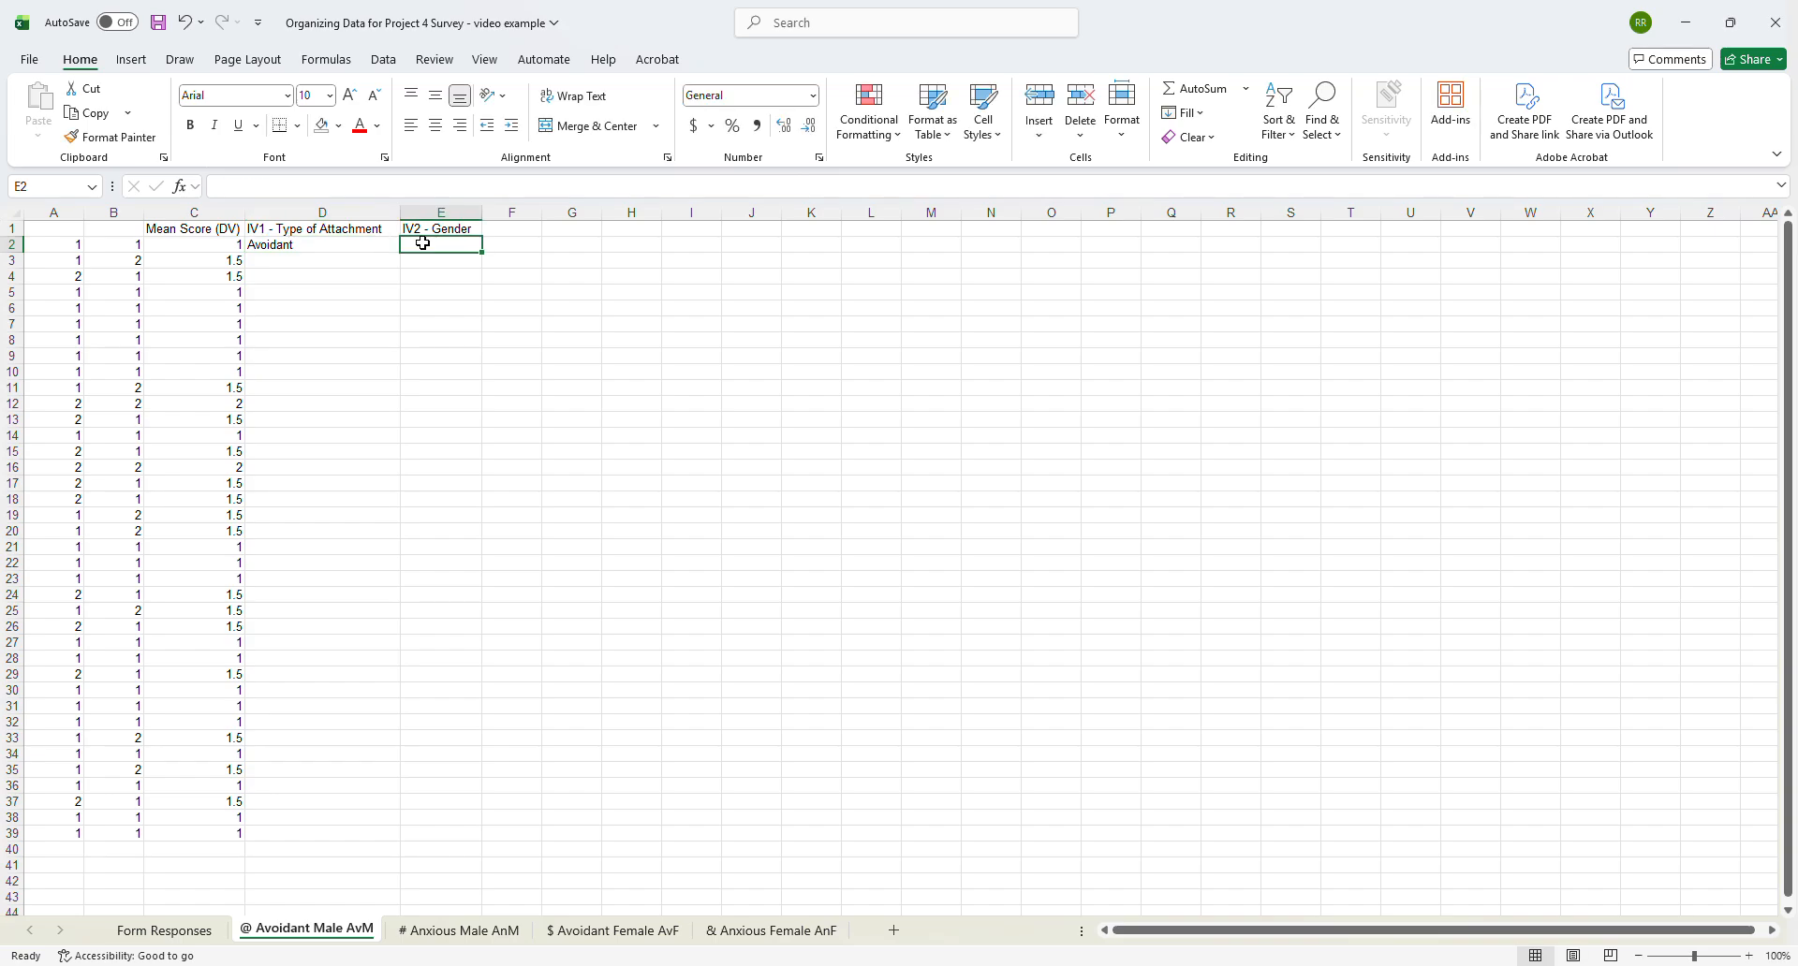
{"action": "type", "text": "Male"}
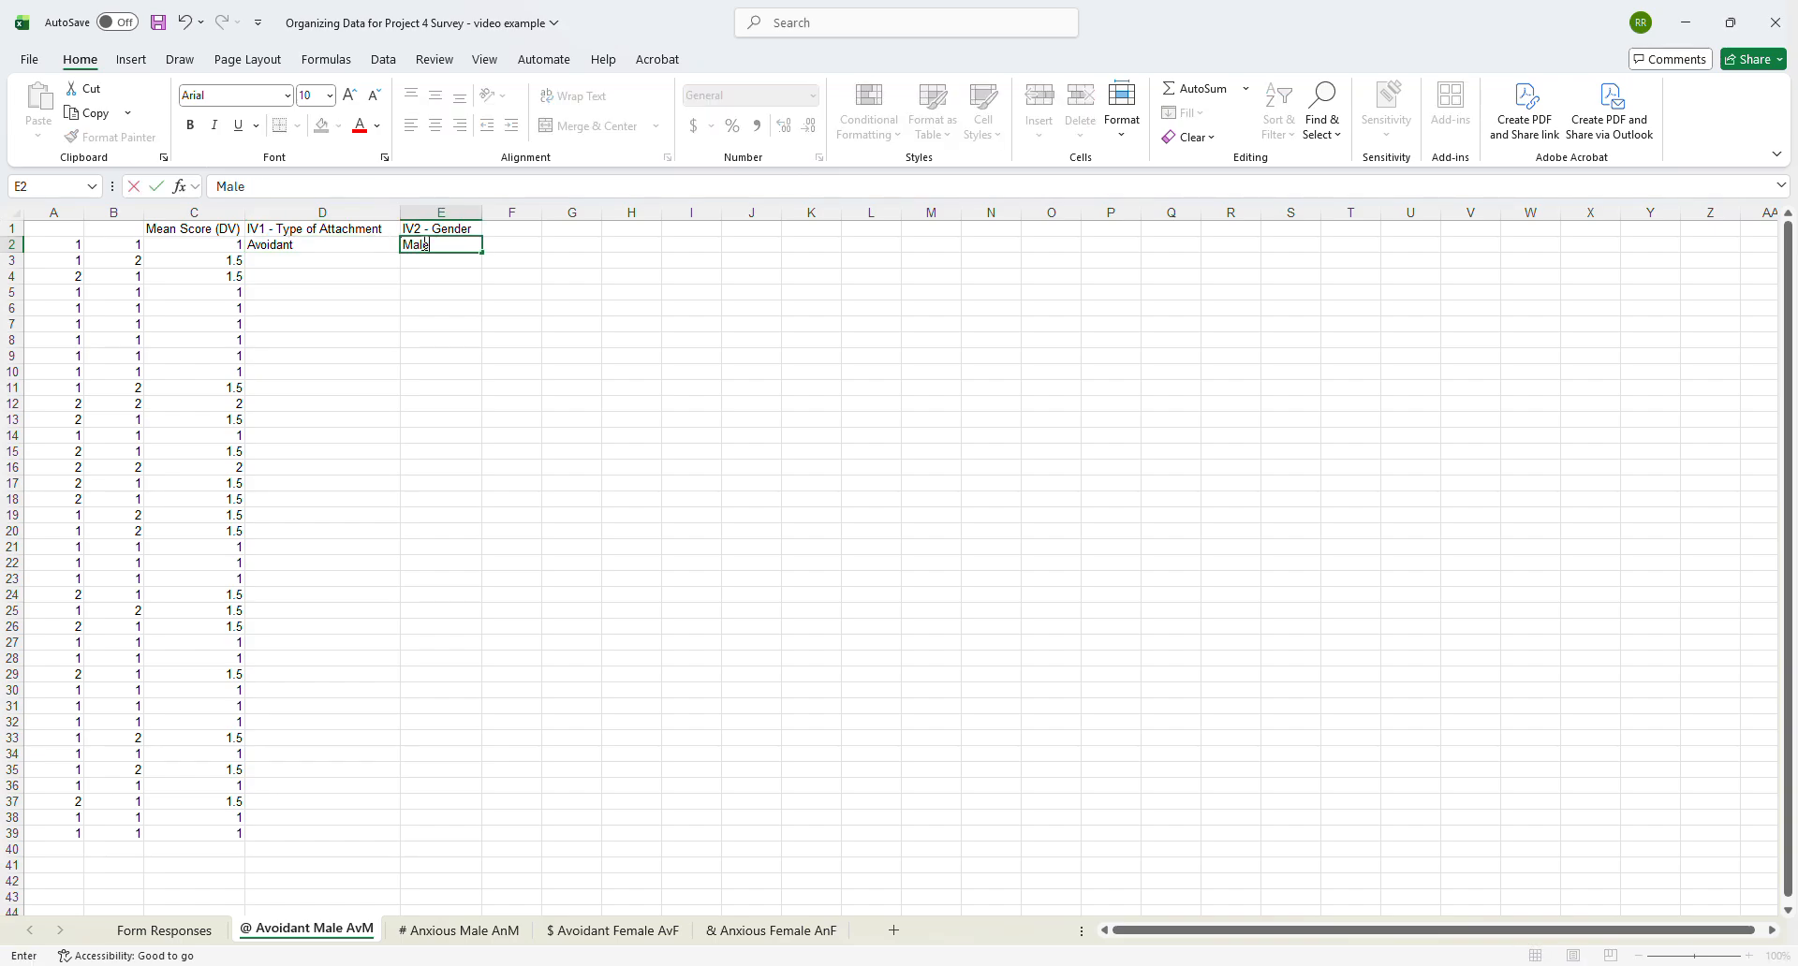
{"action": "left_click", "coordinate": [373, 273]}
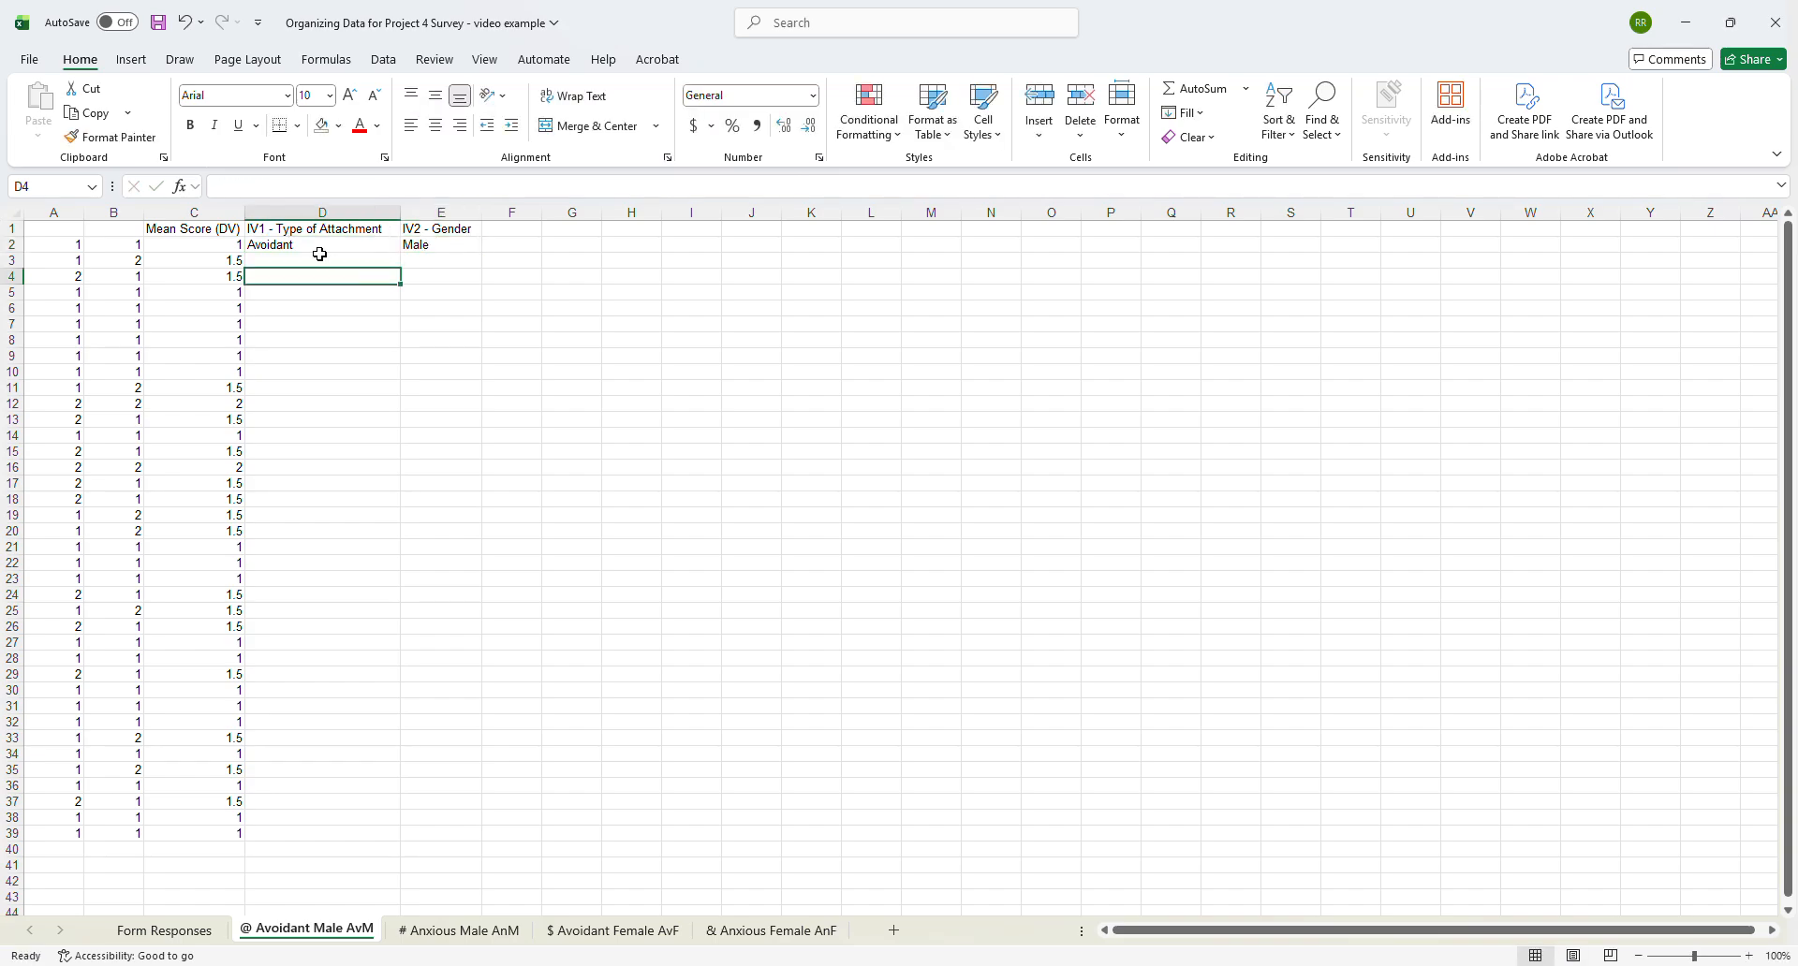
{"action": "left_click_drag", "start_coordinate": [322, 248], "coordinate": [425, 840]}
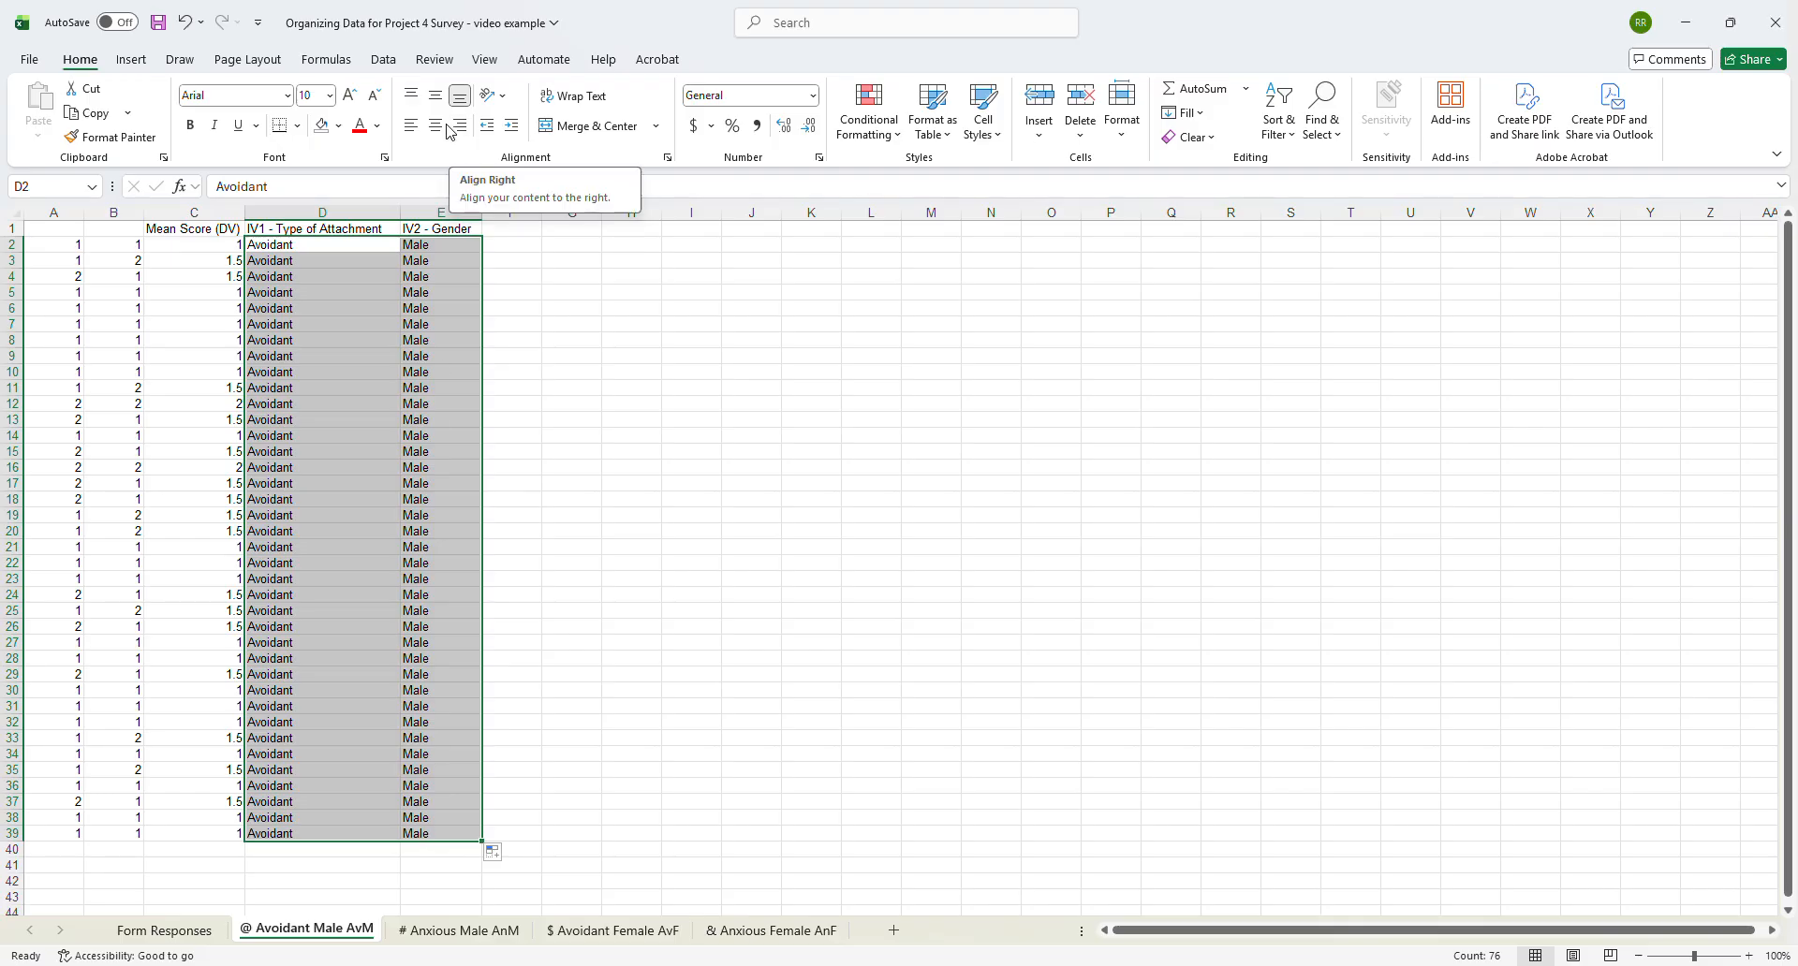
- Copy the age and gender answers of all filtered @ responses from Form Responses into the @ Avoidant Male AvM sheet starting at F2
{"action": "left_click", "coordinate": [512, 229]}
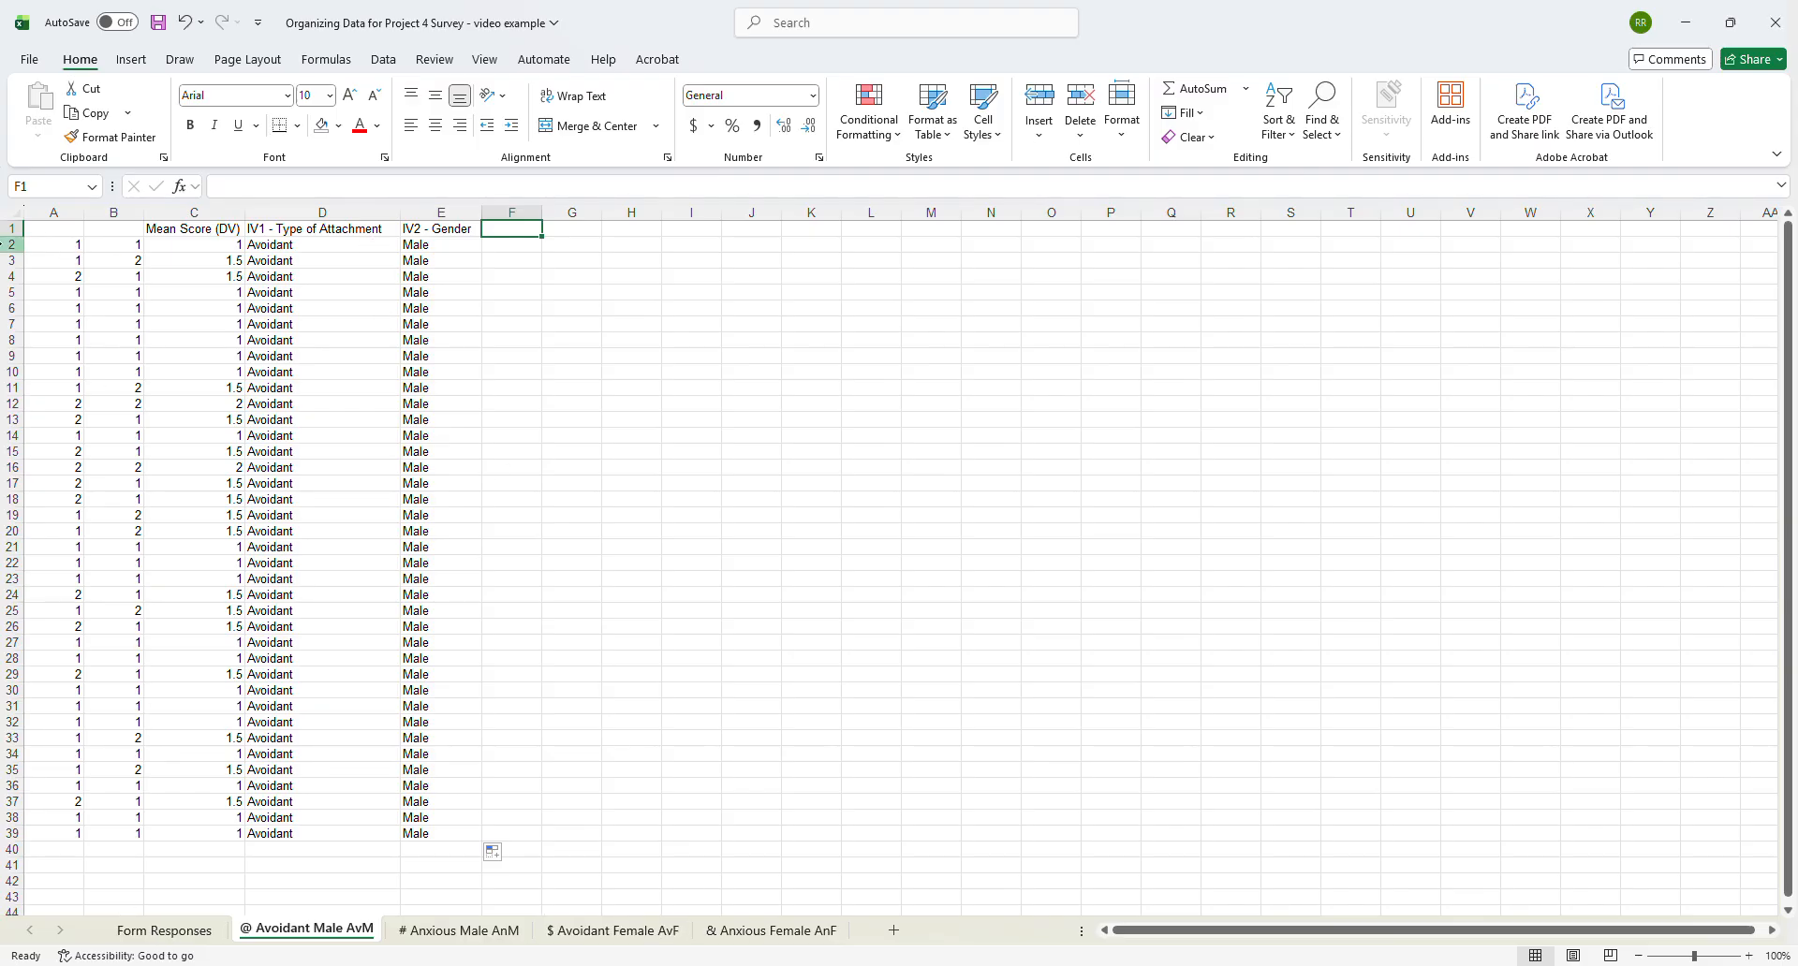
{"action": "left_click", "coordinate": [180, 930]}
{"action": "left_click_drag", "start_coordinate": [1210, 932], "coordinate": [359, 957]}
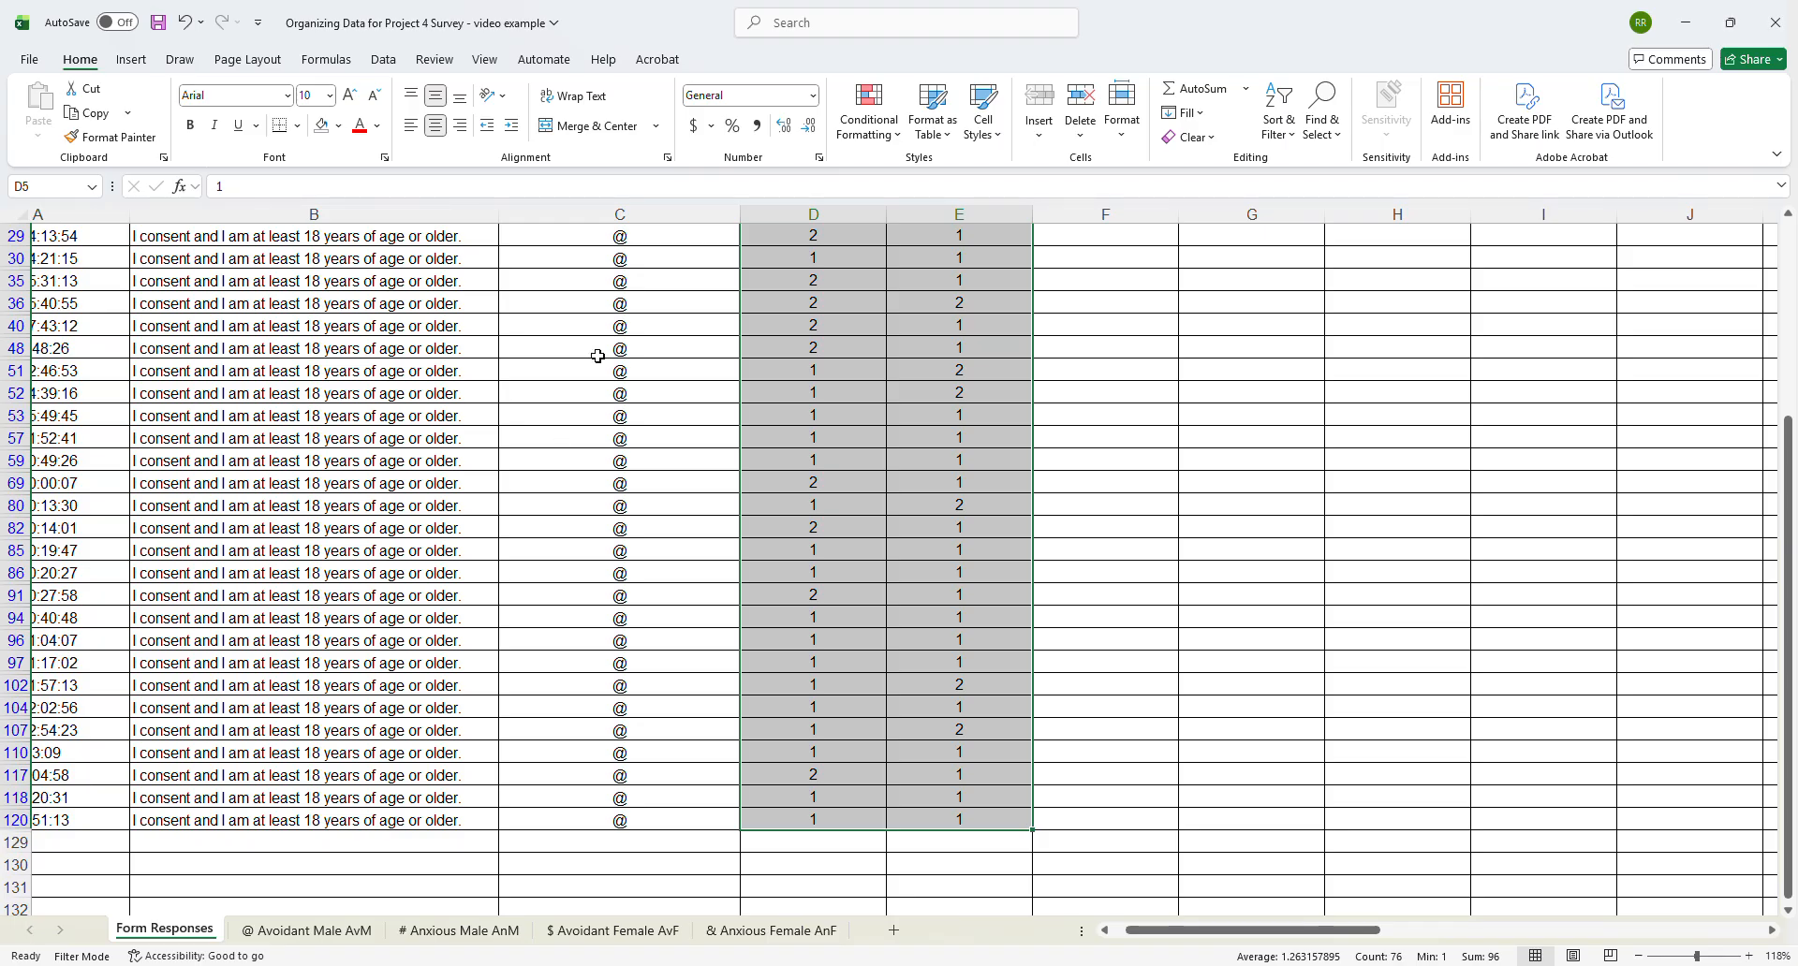
{"action": "left_click_drag", "start_coordinate": [1170, 930], "coordinate": [1336, 927]}
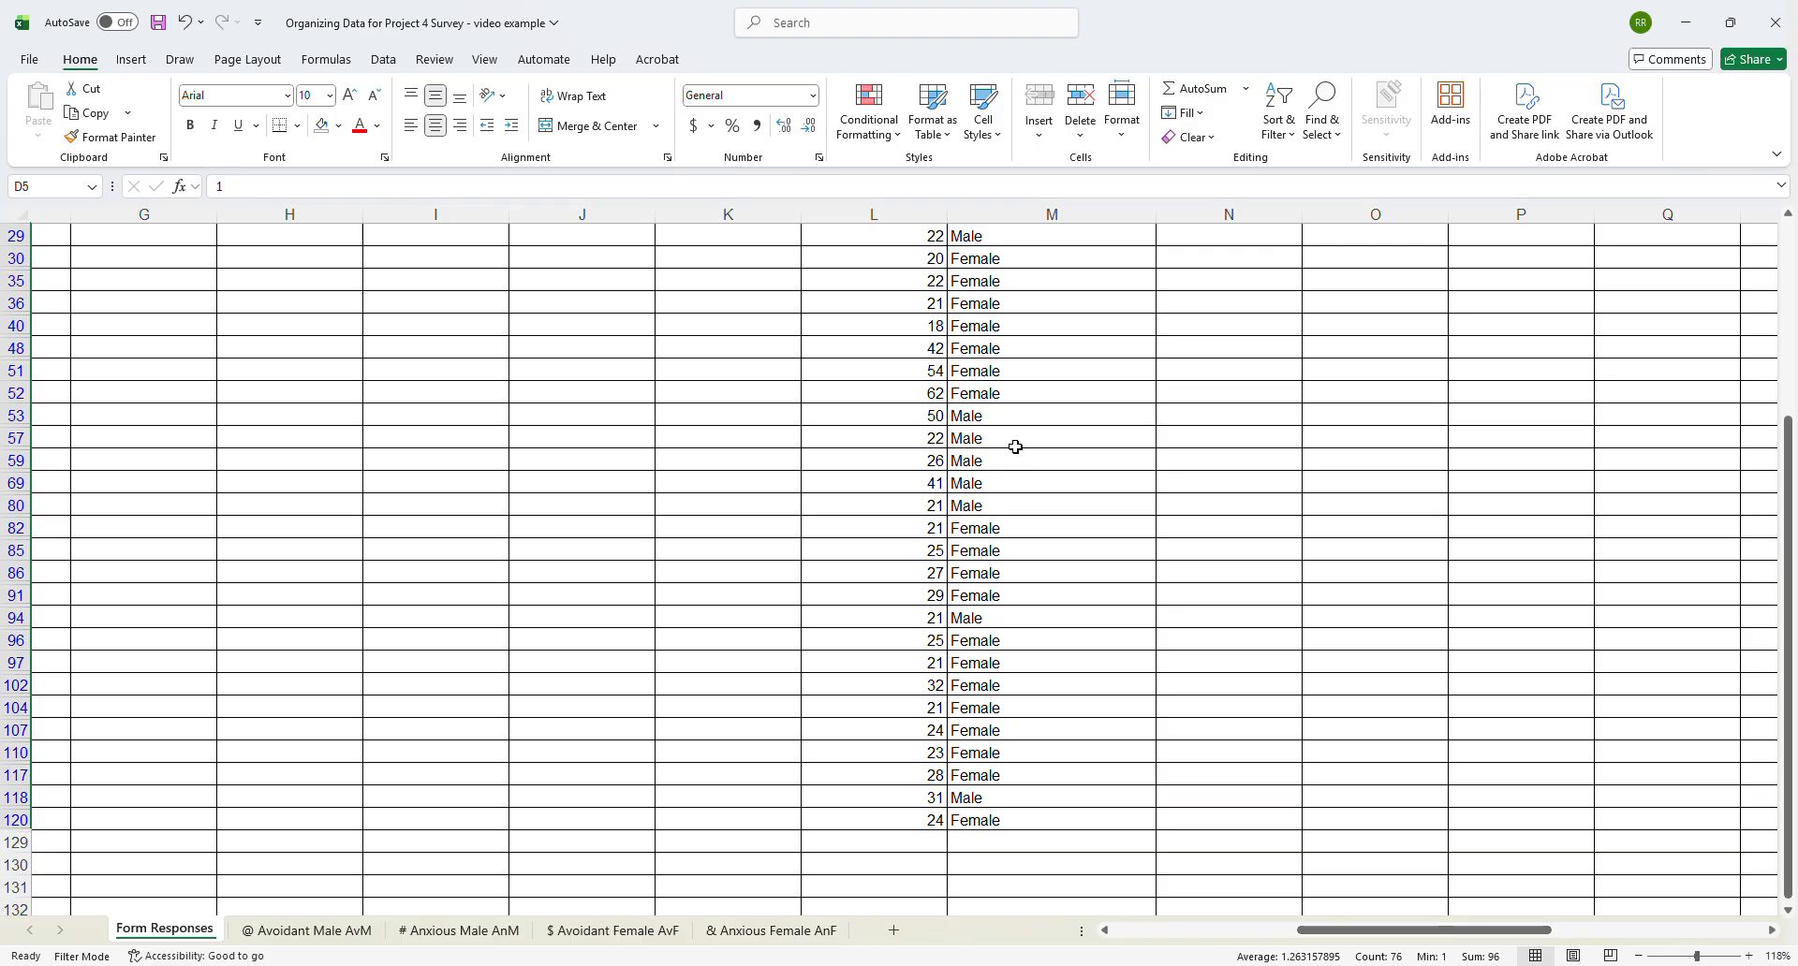
{"action": "scroll", "coordinate": [1011, 412], "scroll_direction": "up", "scroll_amount": 4}
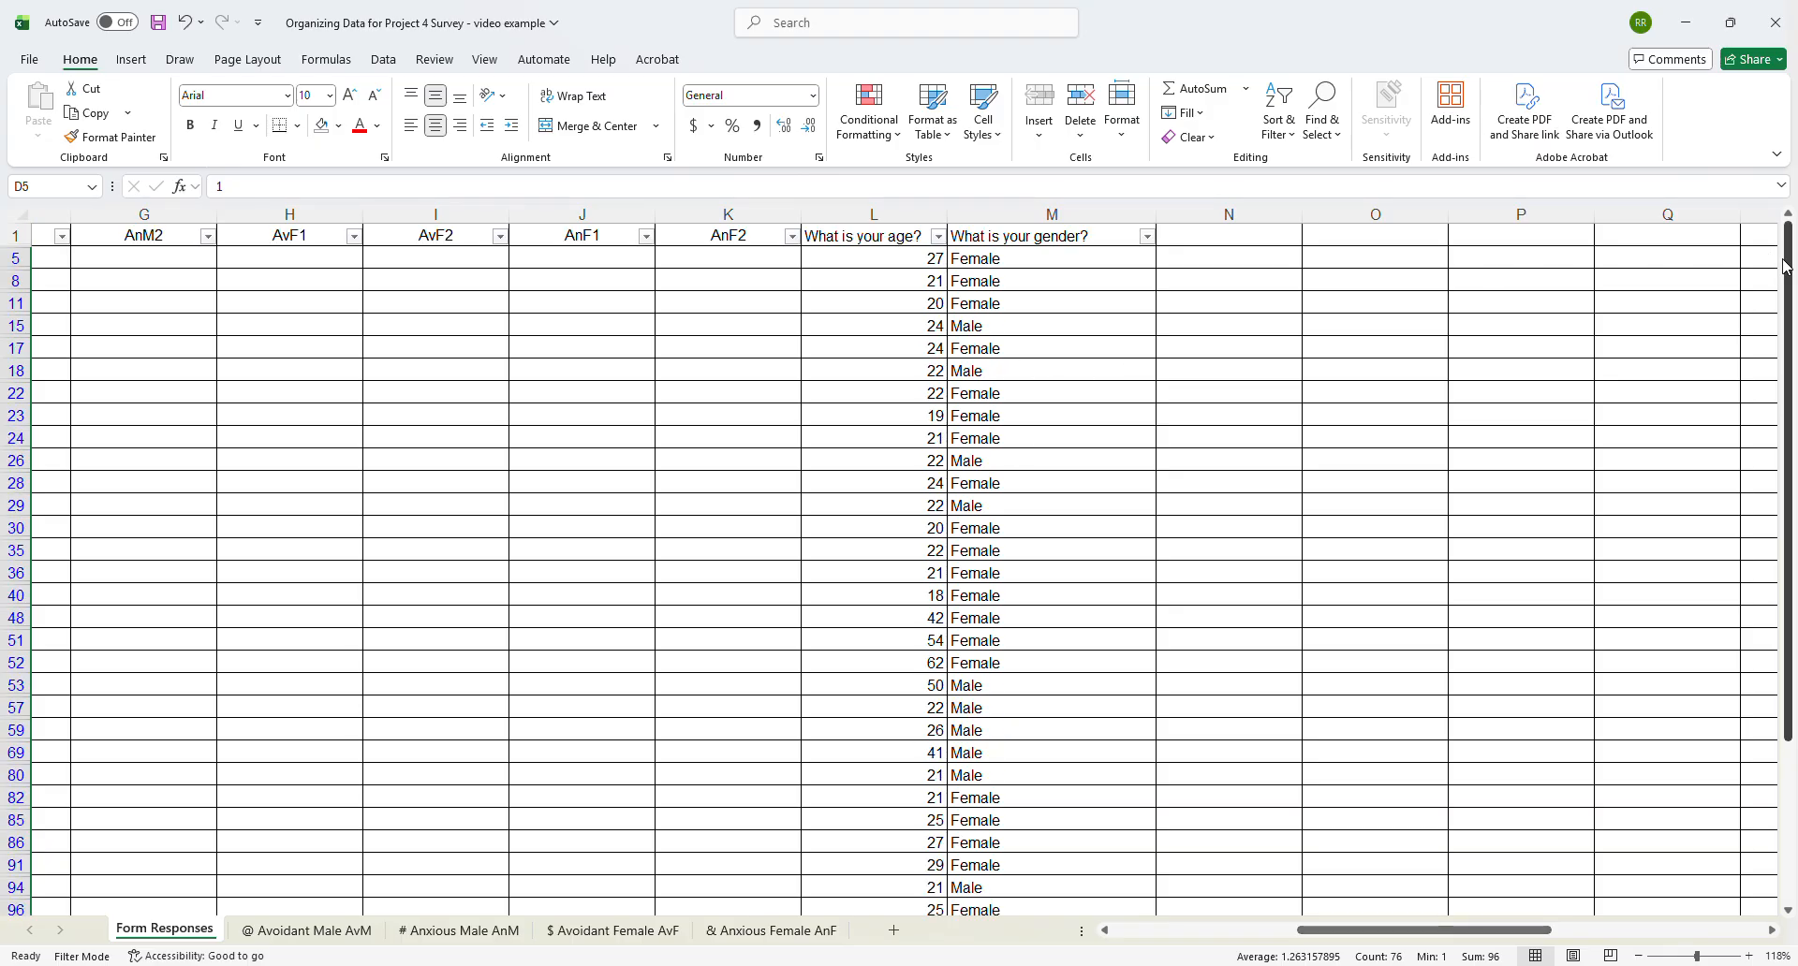
{"action": "scroll", "coordinate": [1786, 265], "scroll_direction": "down", "scroll_amount": 1}
{"action": "scroll", "coordinate": [1786, 265], "scroll_direction": "up", "scroll_amount": 1}
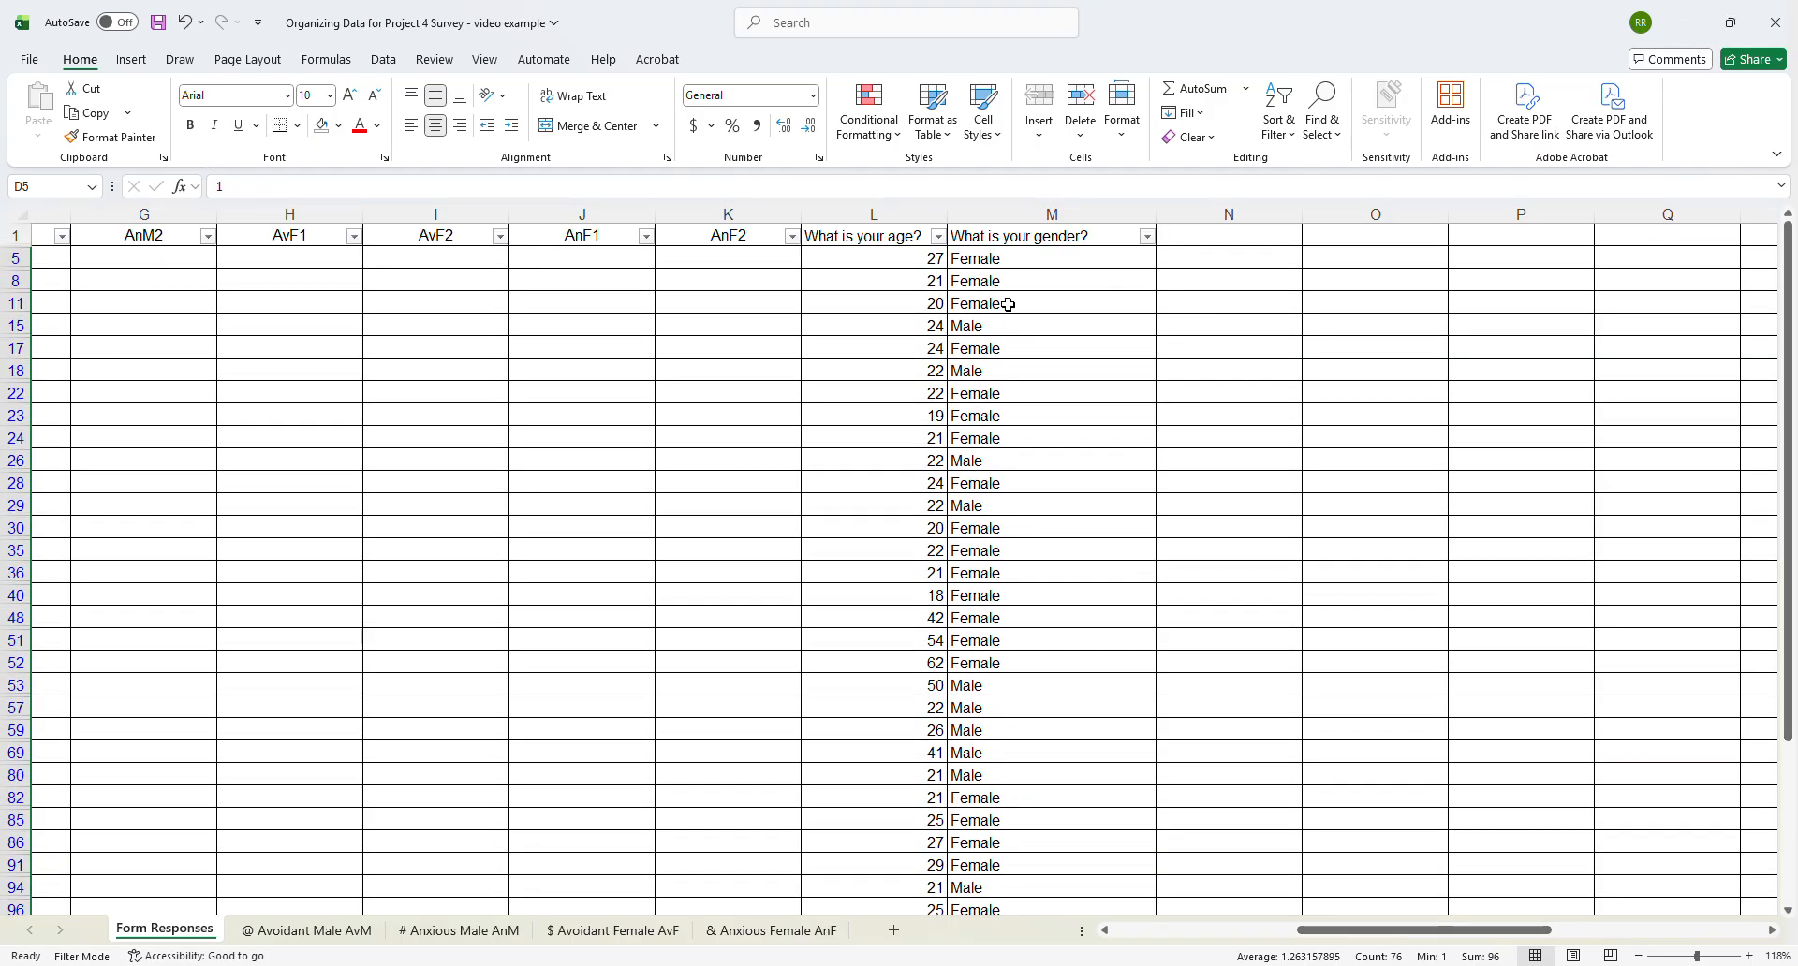
{"action": "left_click_drag", "start_coordinate": [870, 261], "coordinate": [976, 877]}
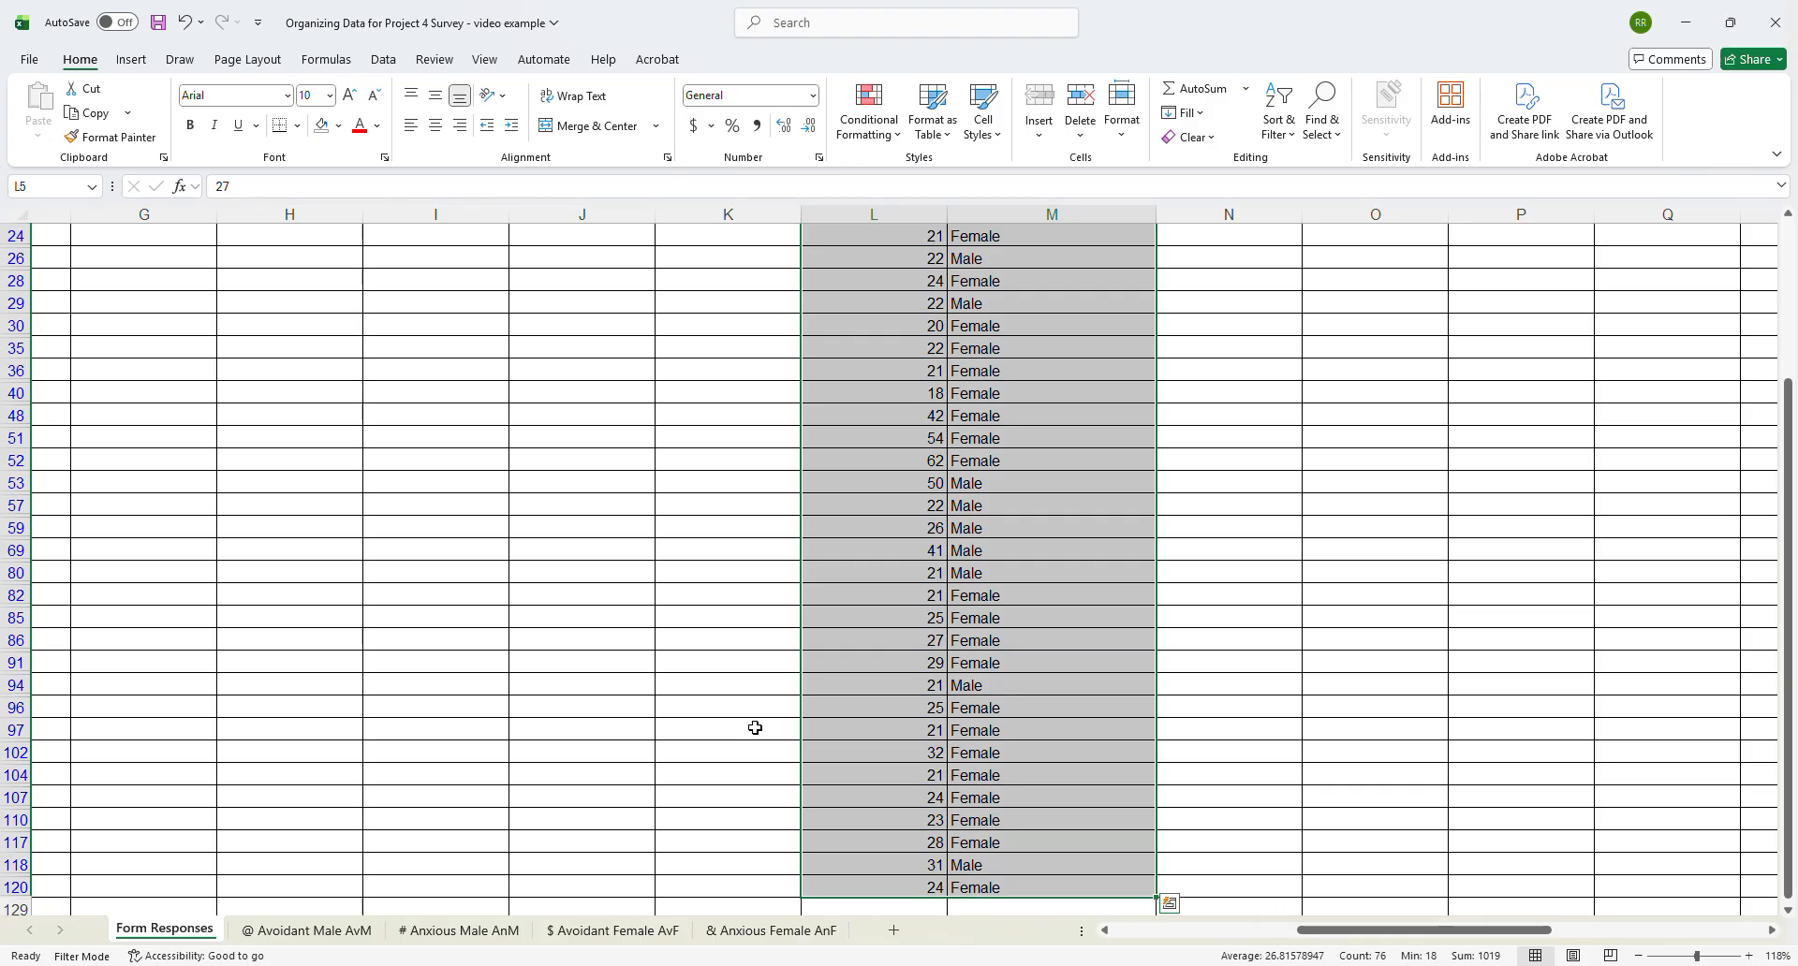
{"action": "key", "text": "ctrl+c"}
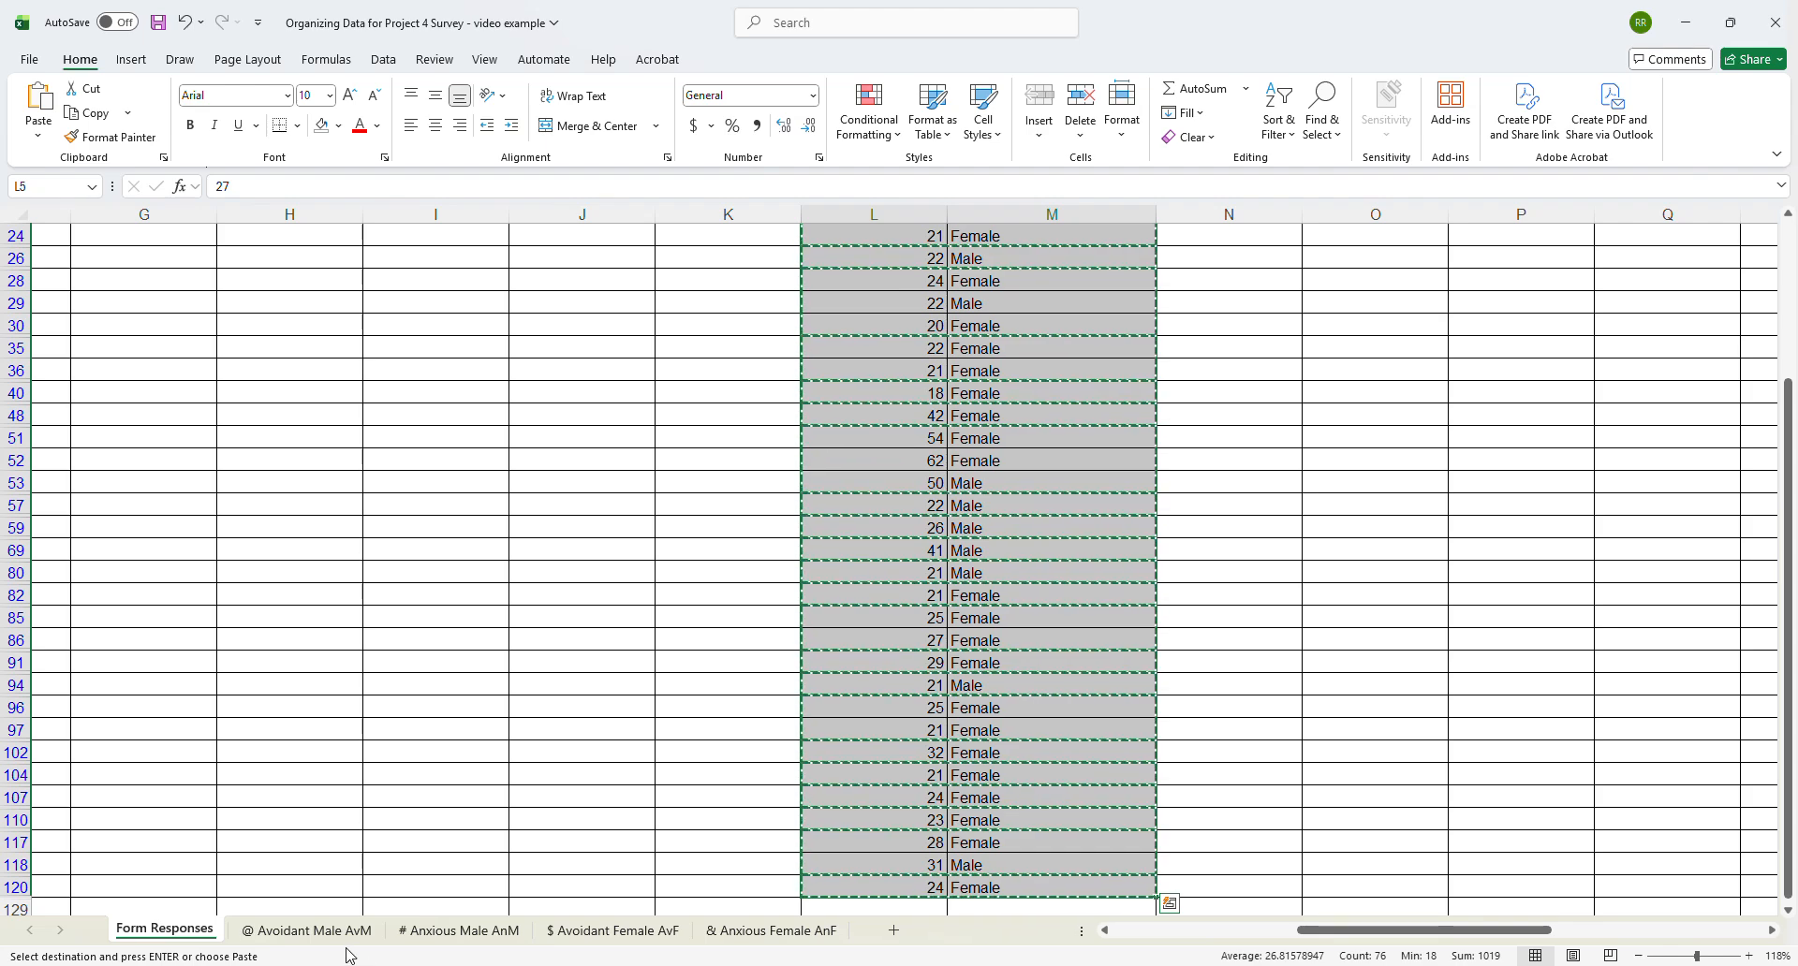
{"action": "left_click", "coordinate": [309, 930]}
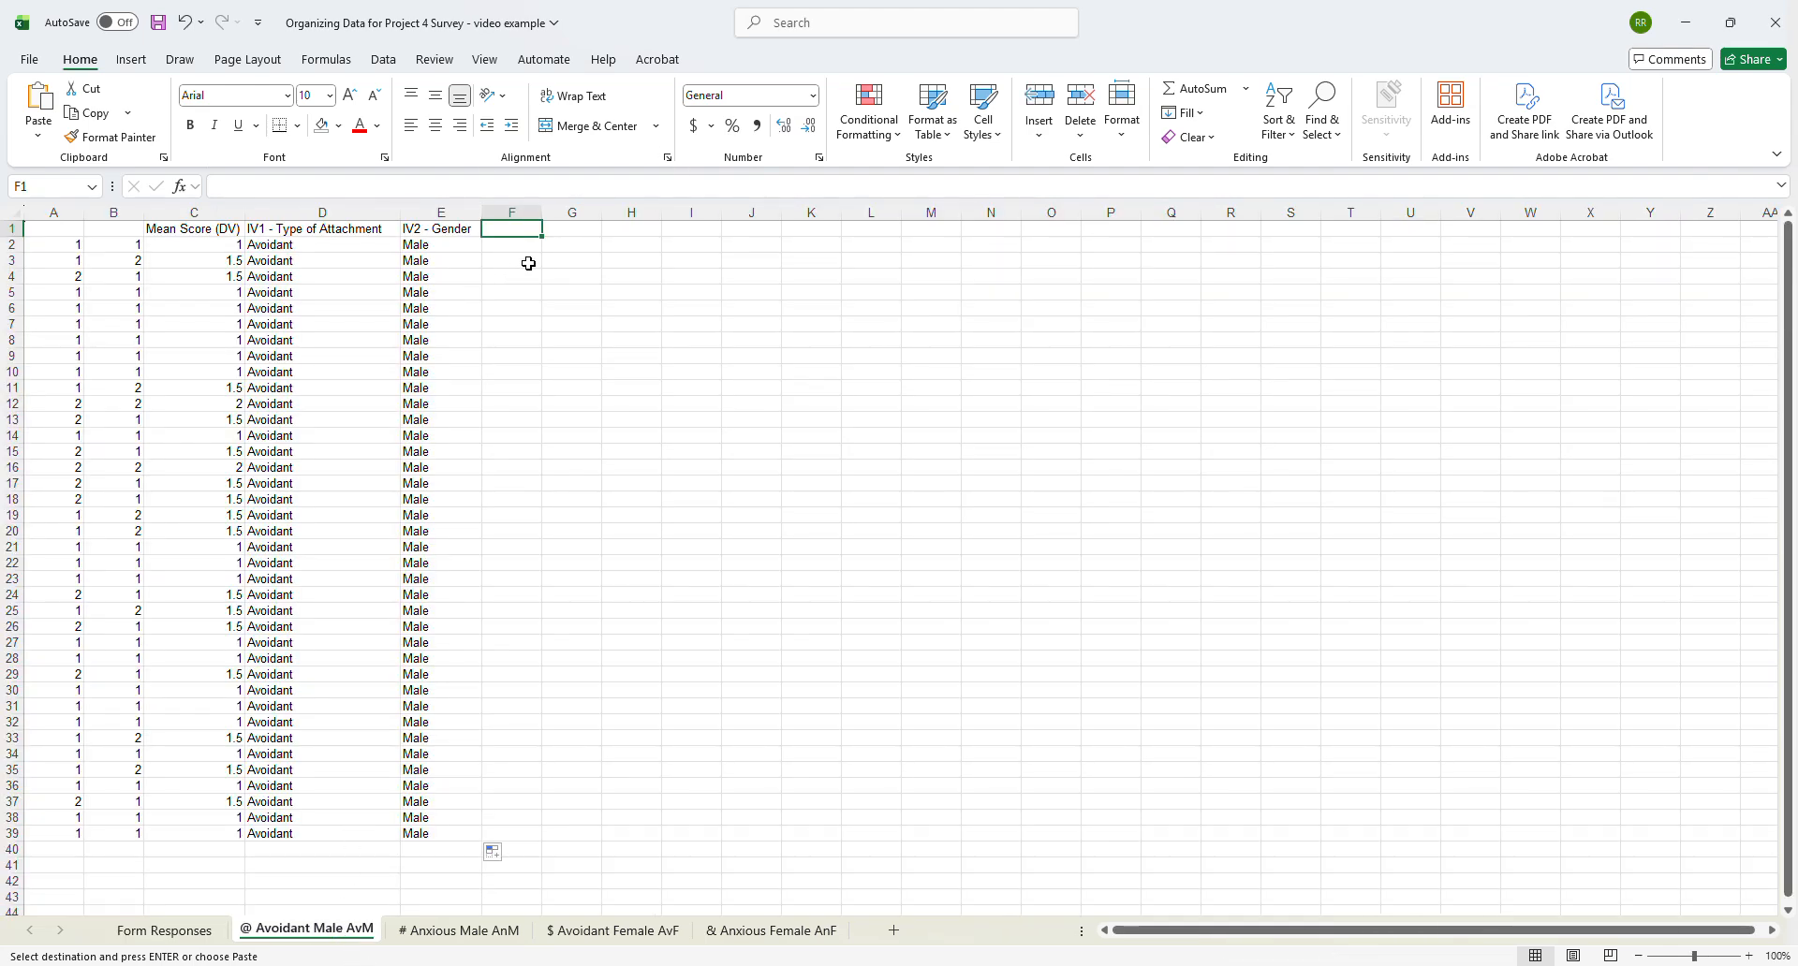
{"action": "left_click", "coordinate": [506, 245]}
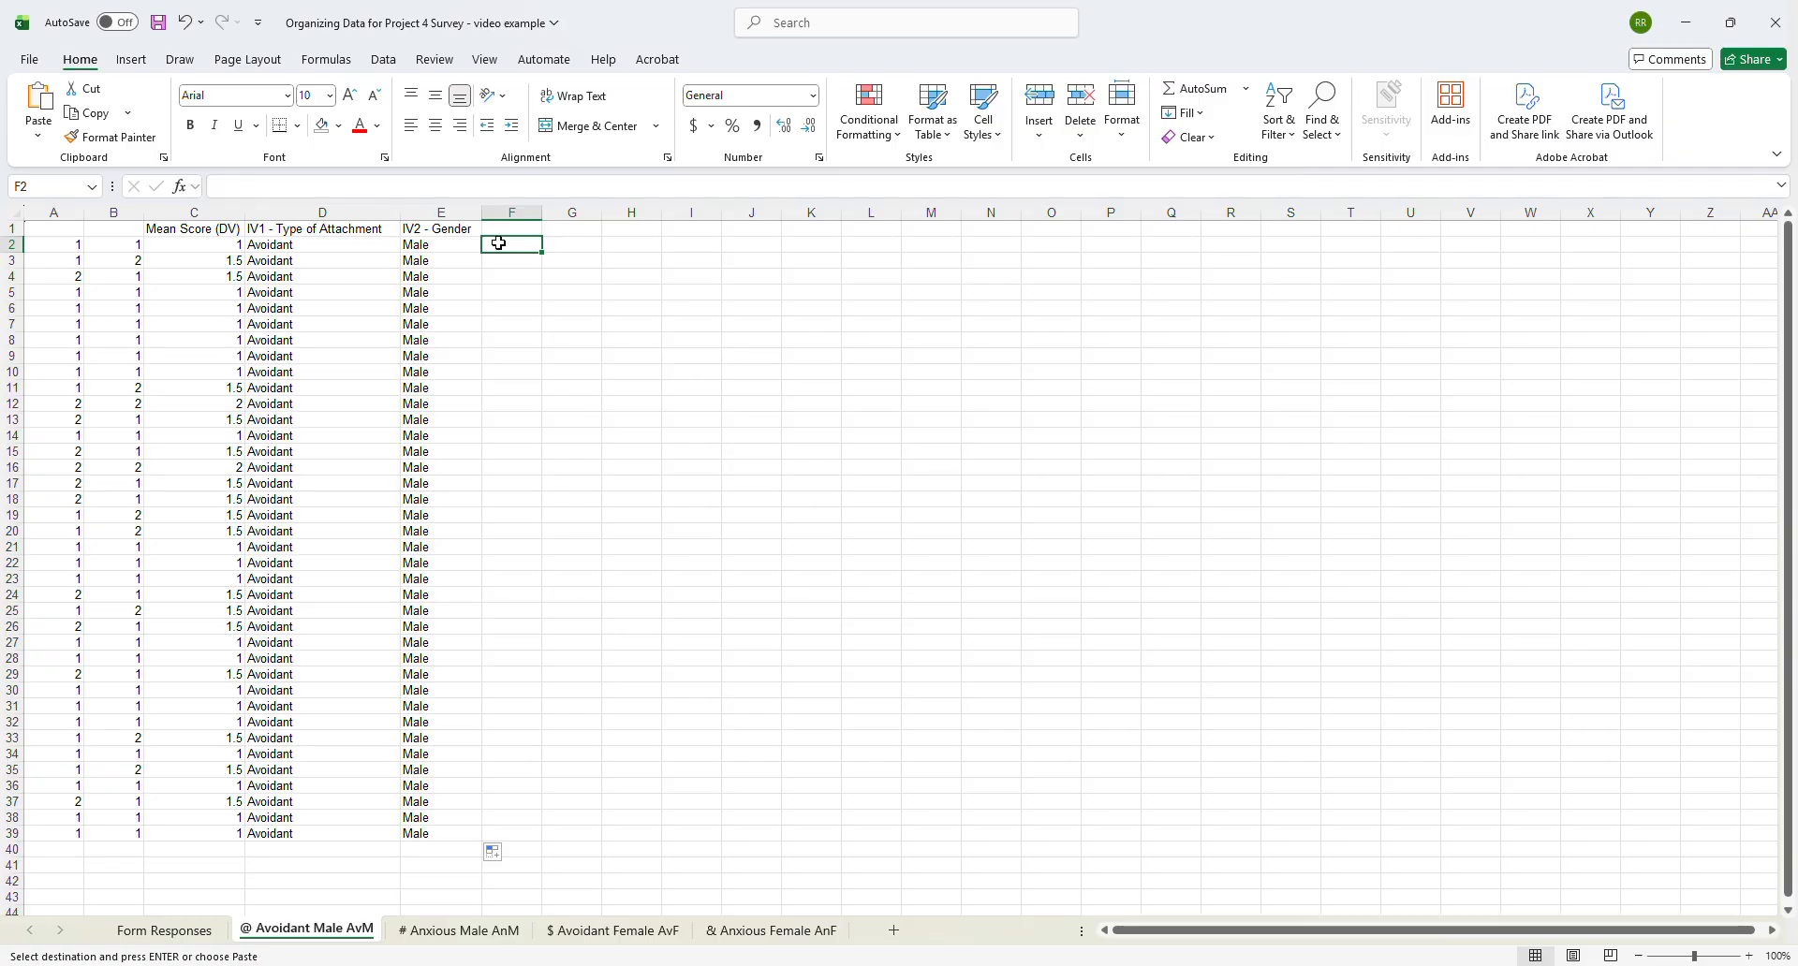
{"action": "key", "text": "ctrl+v"}
- Widen column F and enter the header "Participant Age" in F1
{"action": "left_click", "coordinate": [490, 224]}
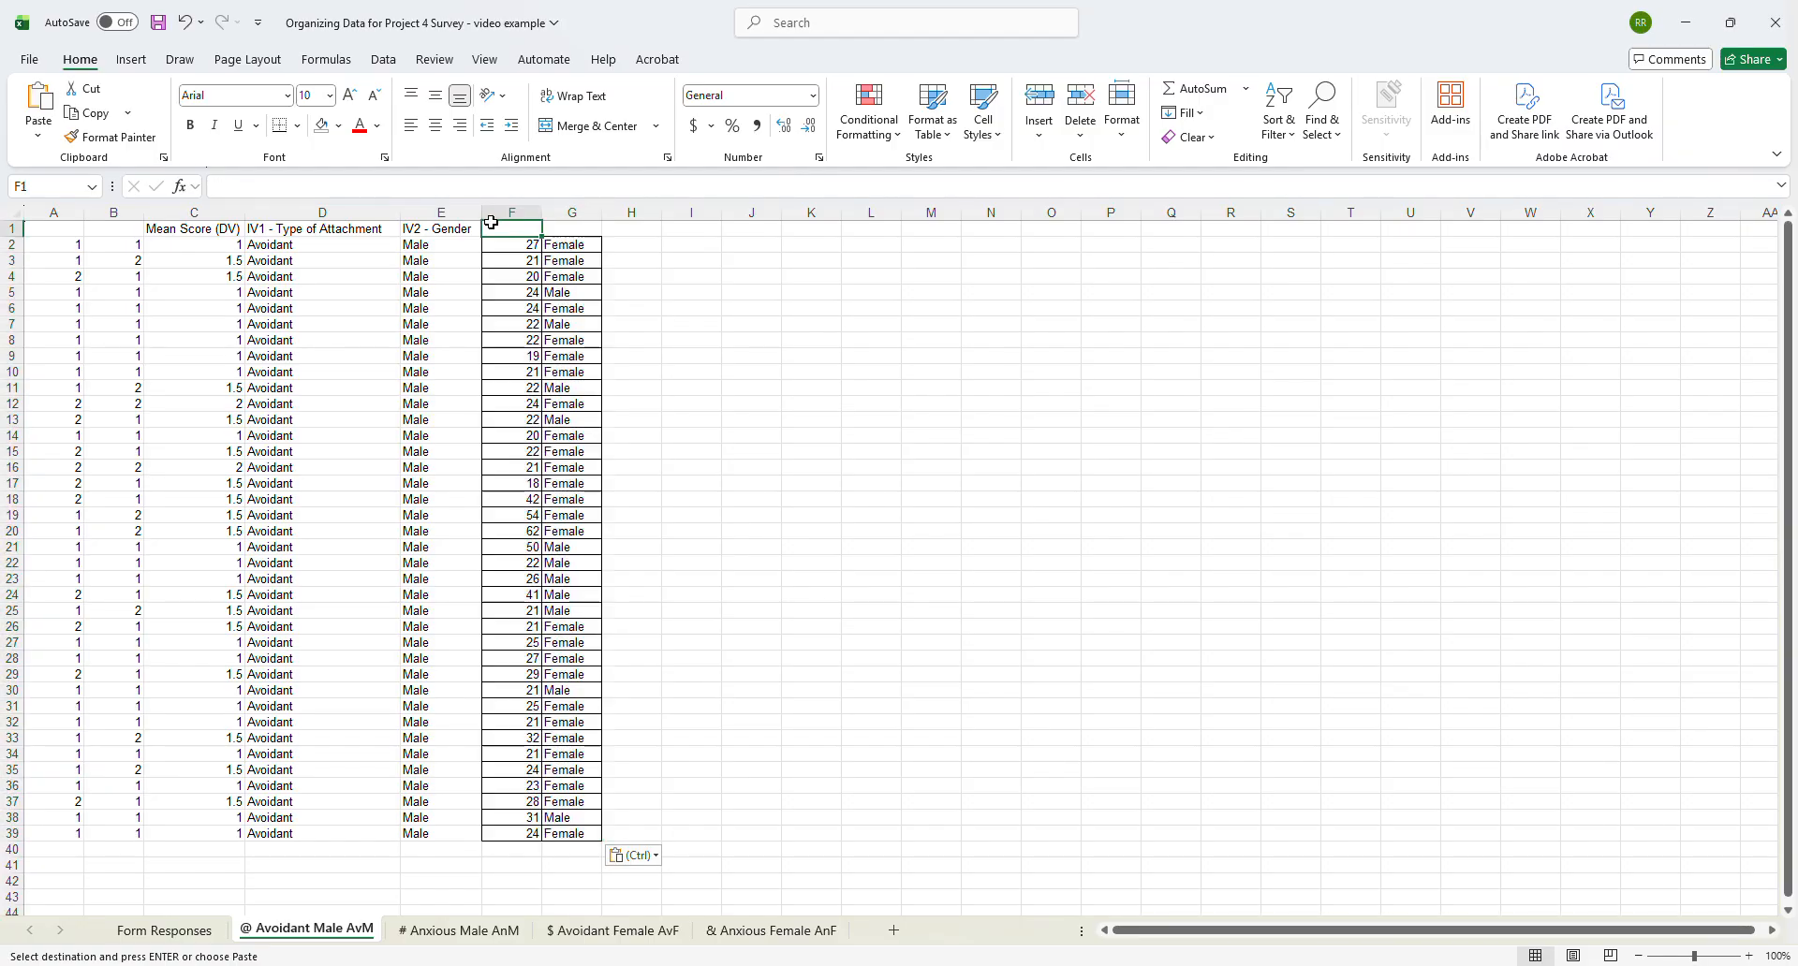
{"action": "double_click", "coordinate": [543, 206]}
{"action": "left_click_drag", "start_coordinate": [507, 217], "coordinate": [665, 217]}
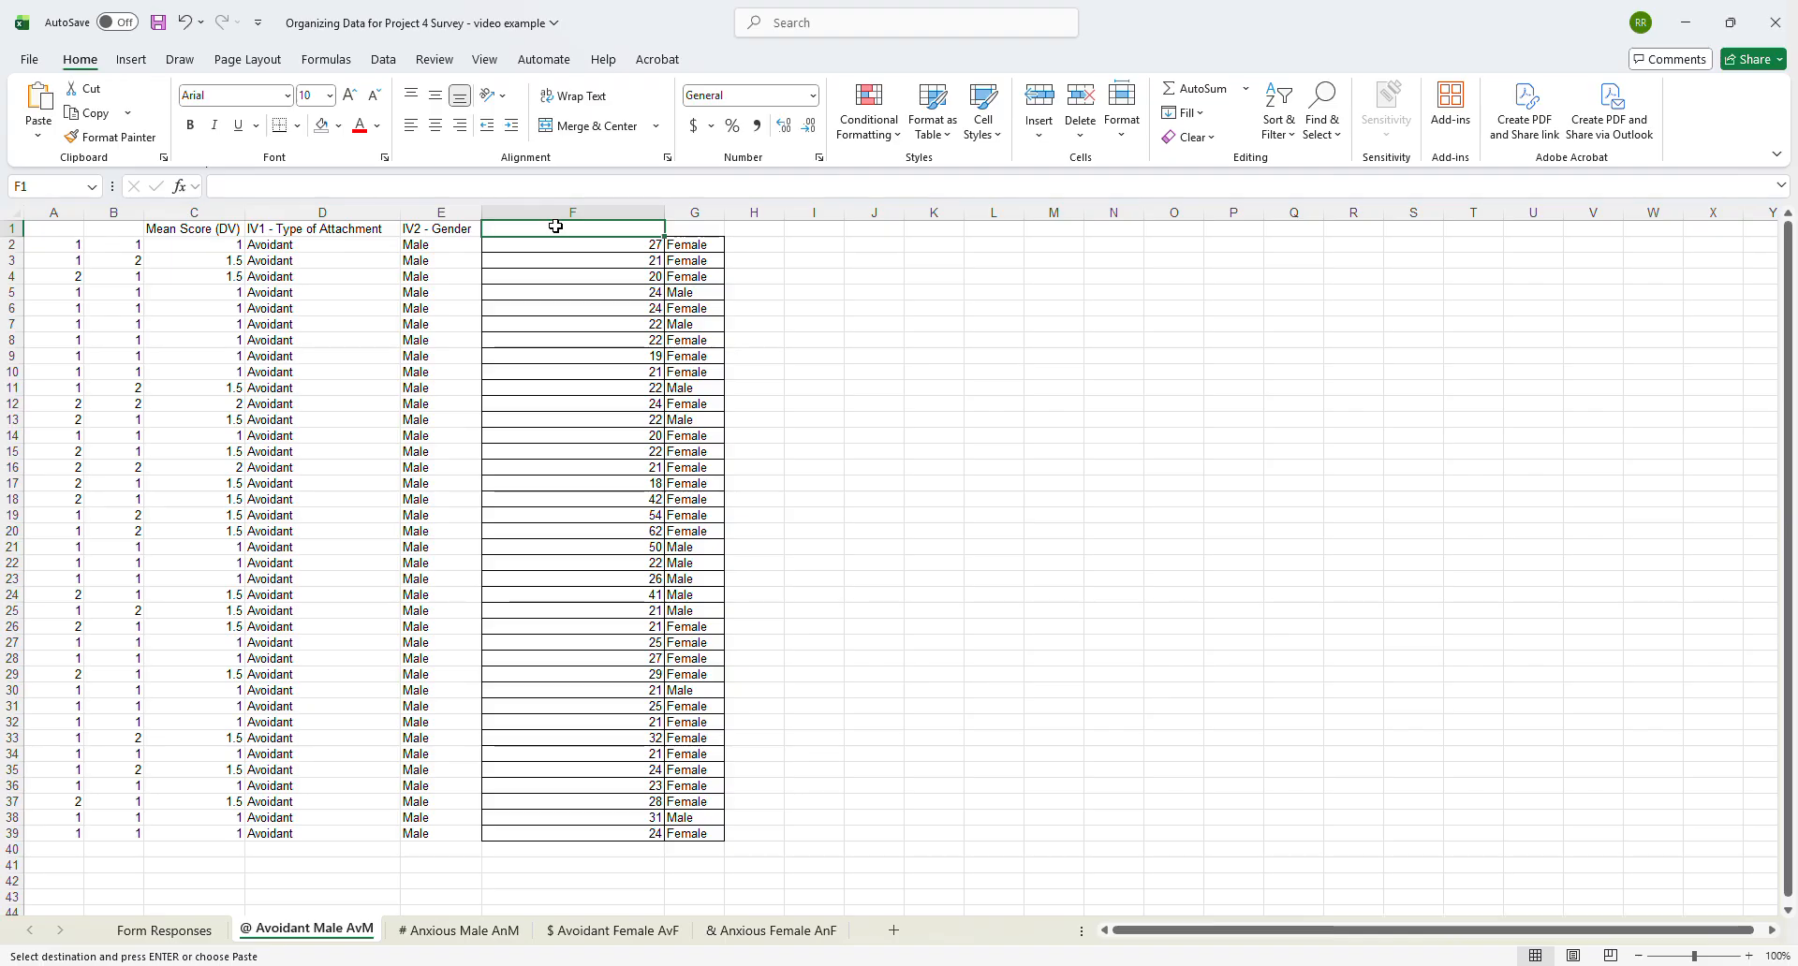
{"action": "type", "text": "Parti"}
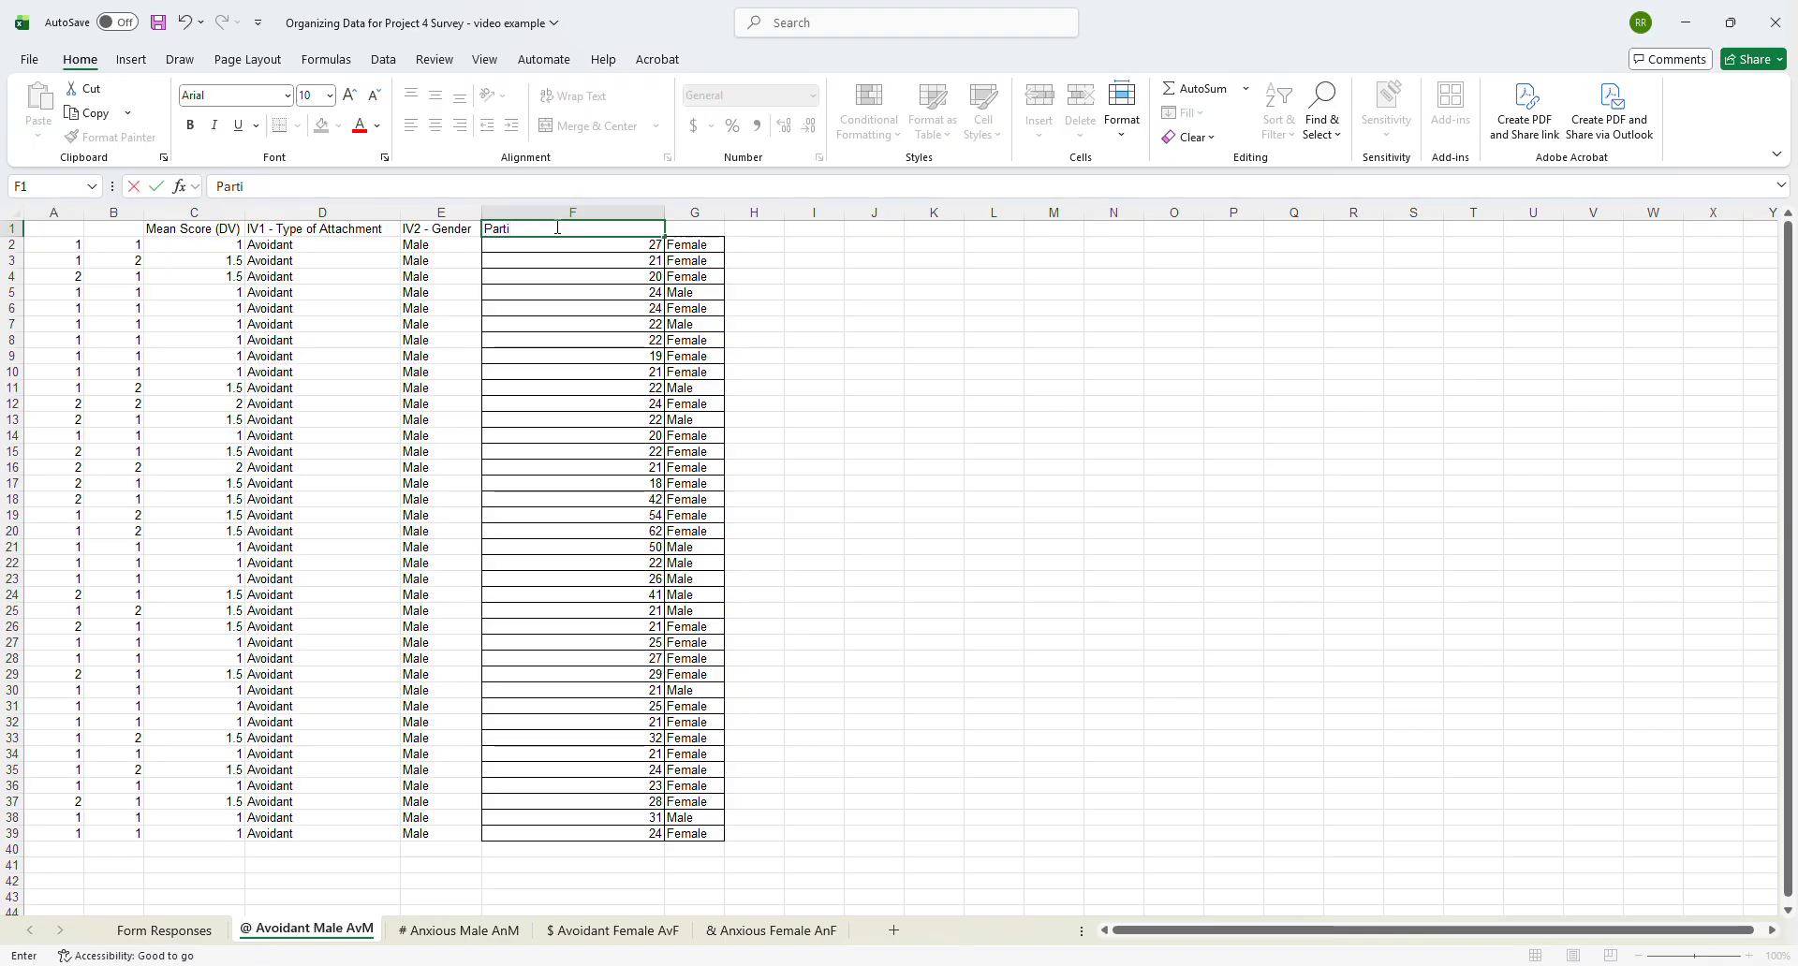
{"action": "type", "text": "cipant Age"}
{"action": "key", "text": "ctrl+Return"}
{"action": "key", "text": "Tab"}
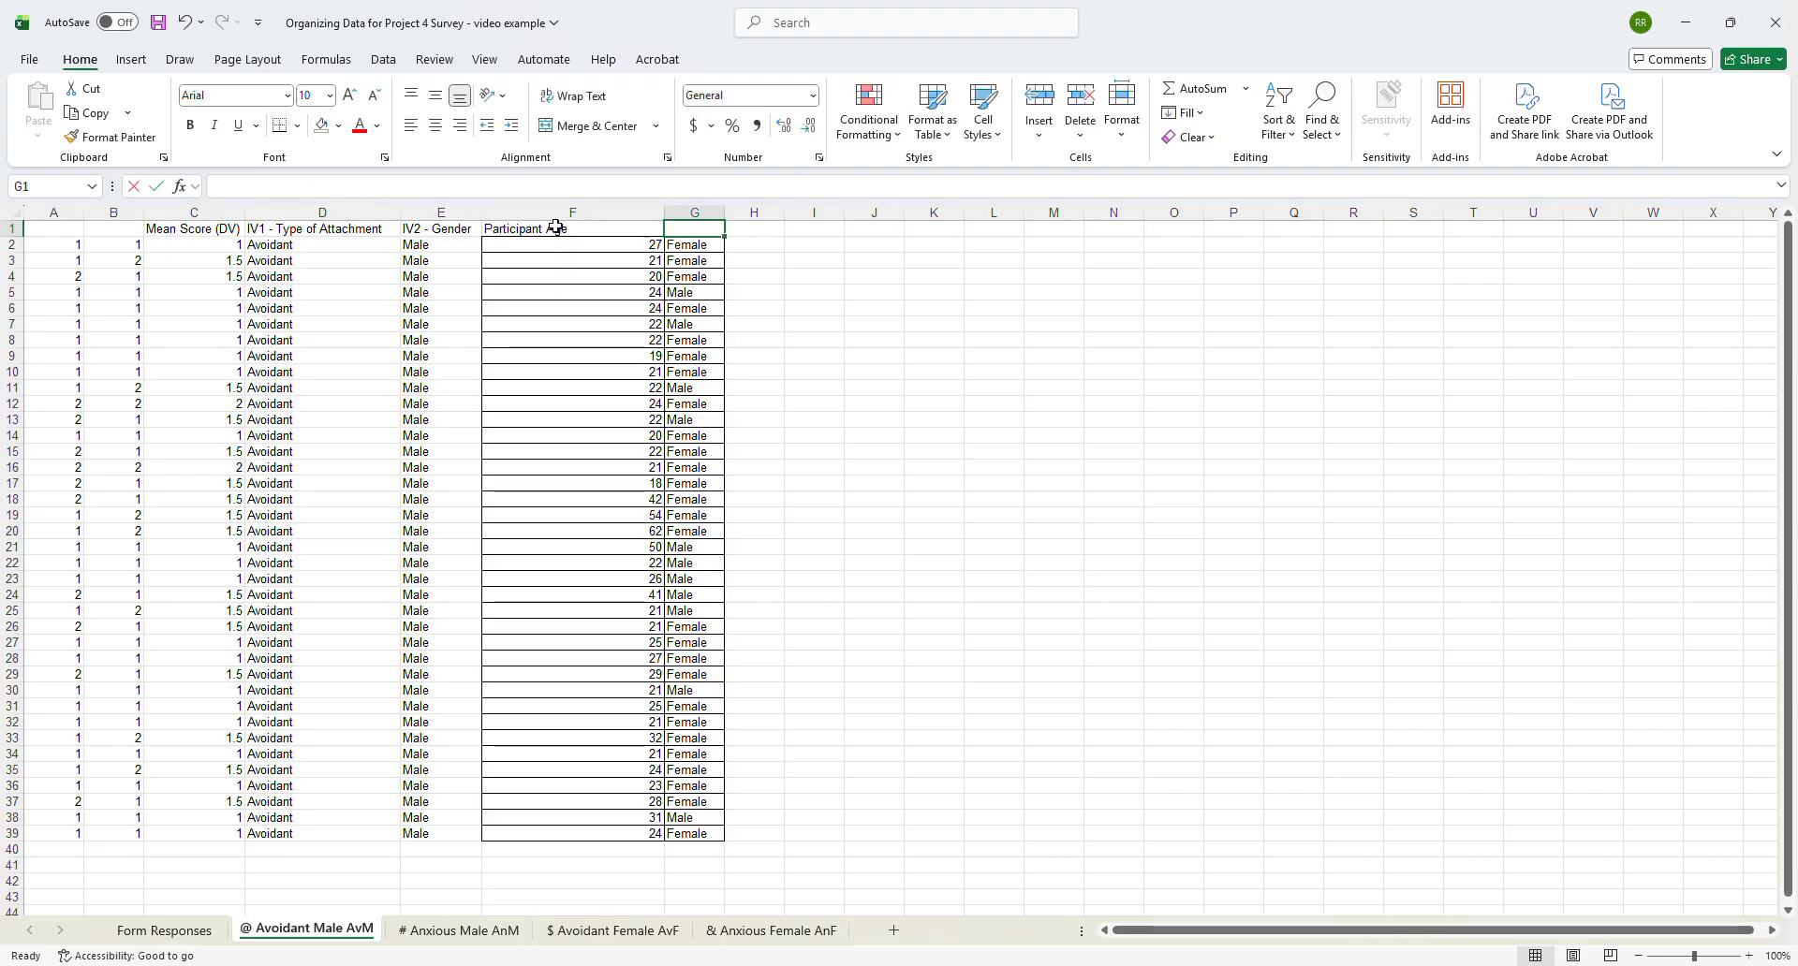
- Enter the header "Participant Gender" in G1 and widen column G to fit it
{"action": "type", "text": "Participant Gender"}
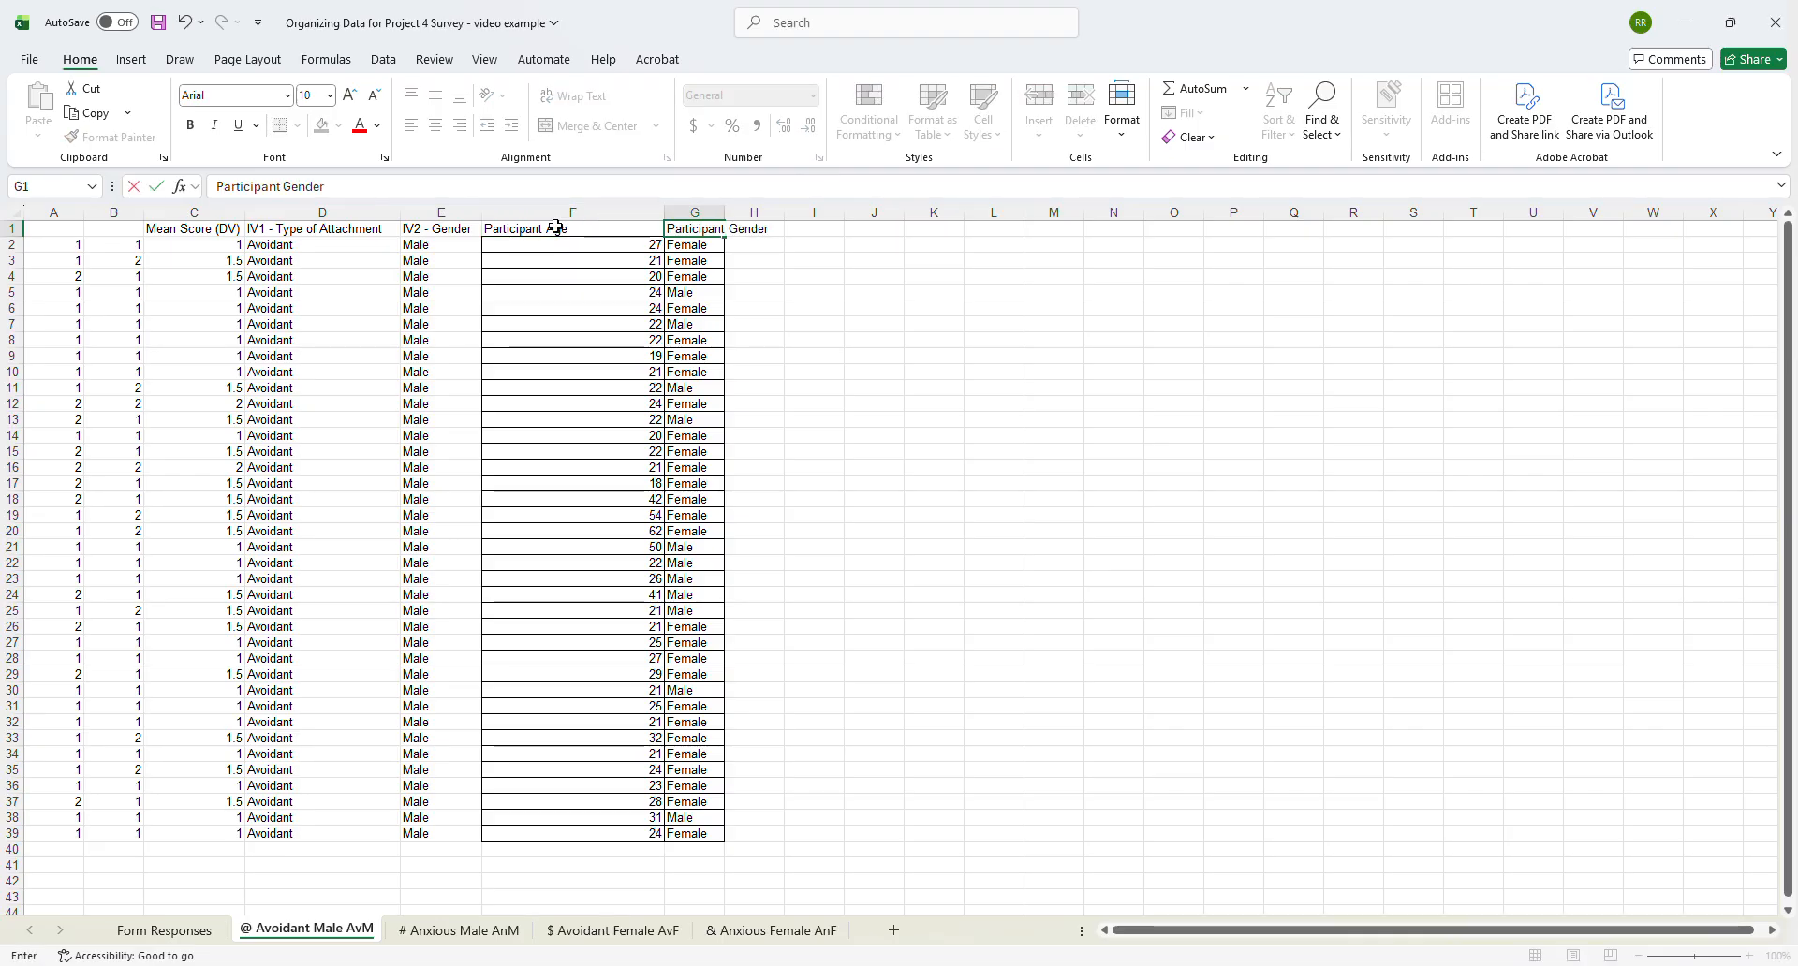
{"action": "key", "text": "Tab"}
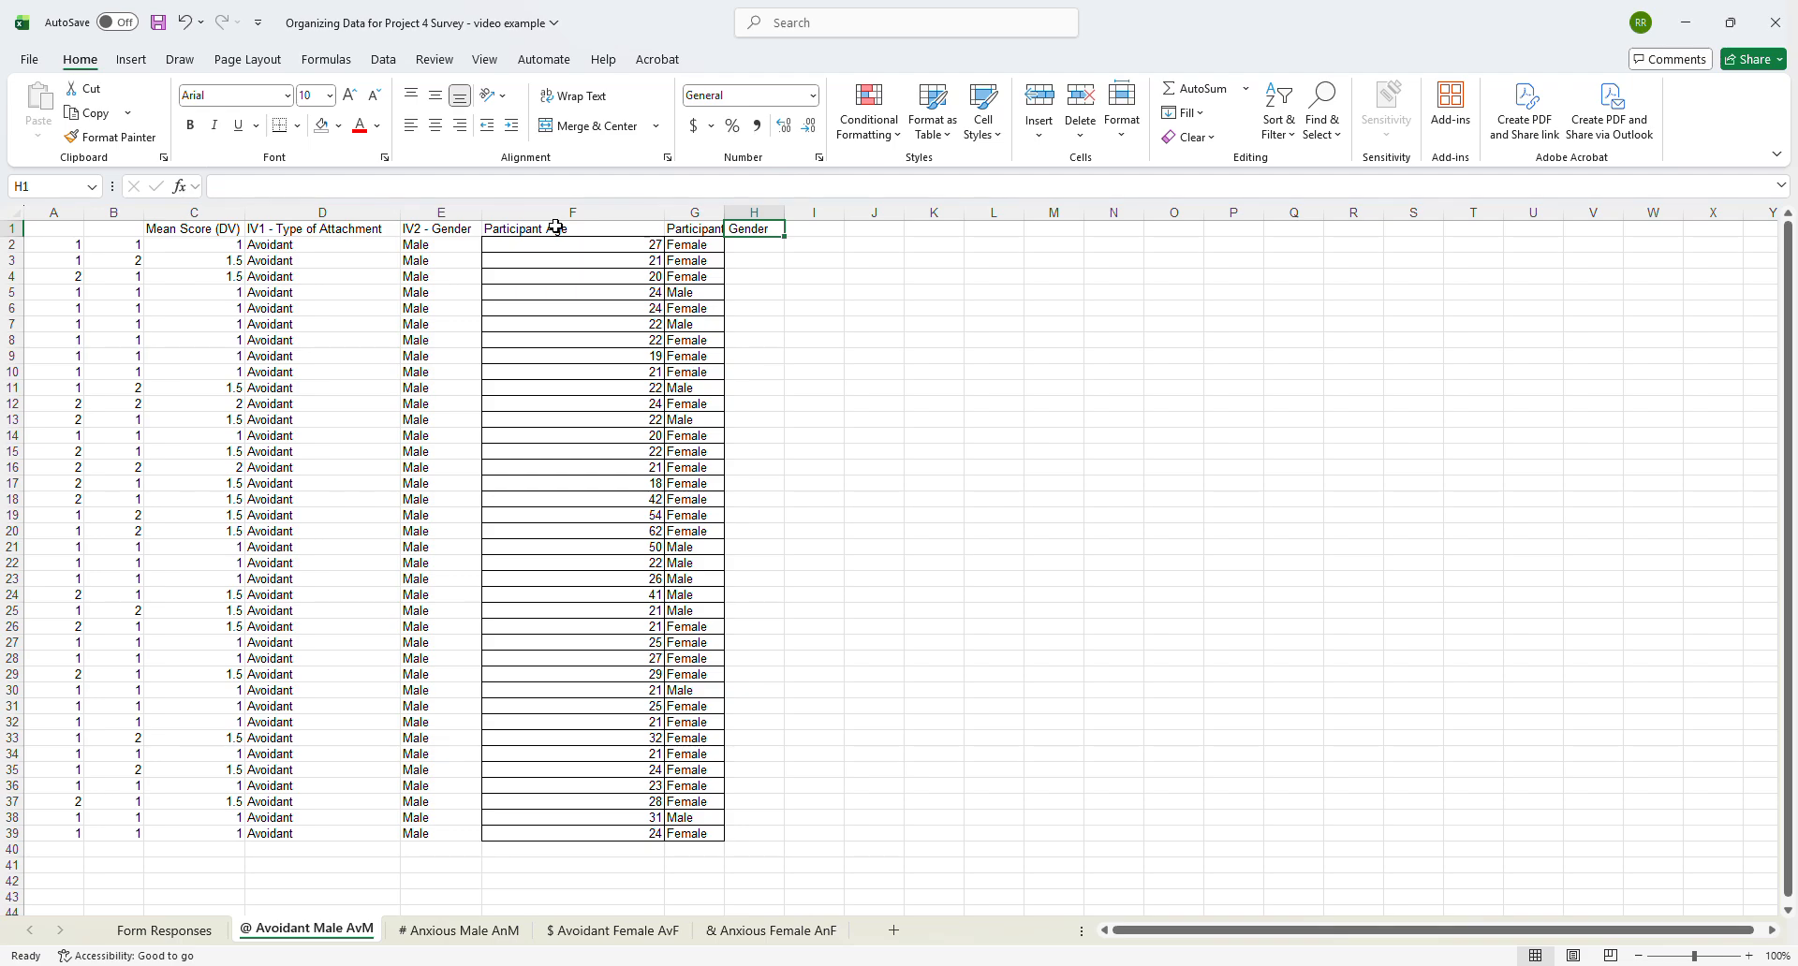
{"action": "left_click_drag", "start_coordinate": [727, 209], "coordinate": [801, 209]}
- Center the contents of the Participant Age and Participant Gender columns
{"action": "left_click_drag", "start_coordinate": [566, 209], "coordinate": [737, 206]}
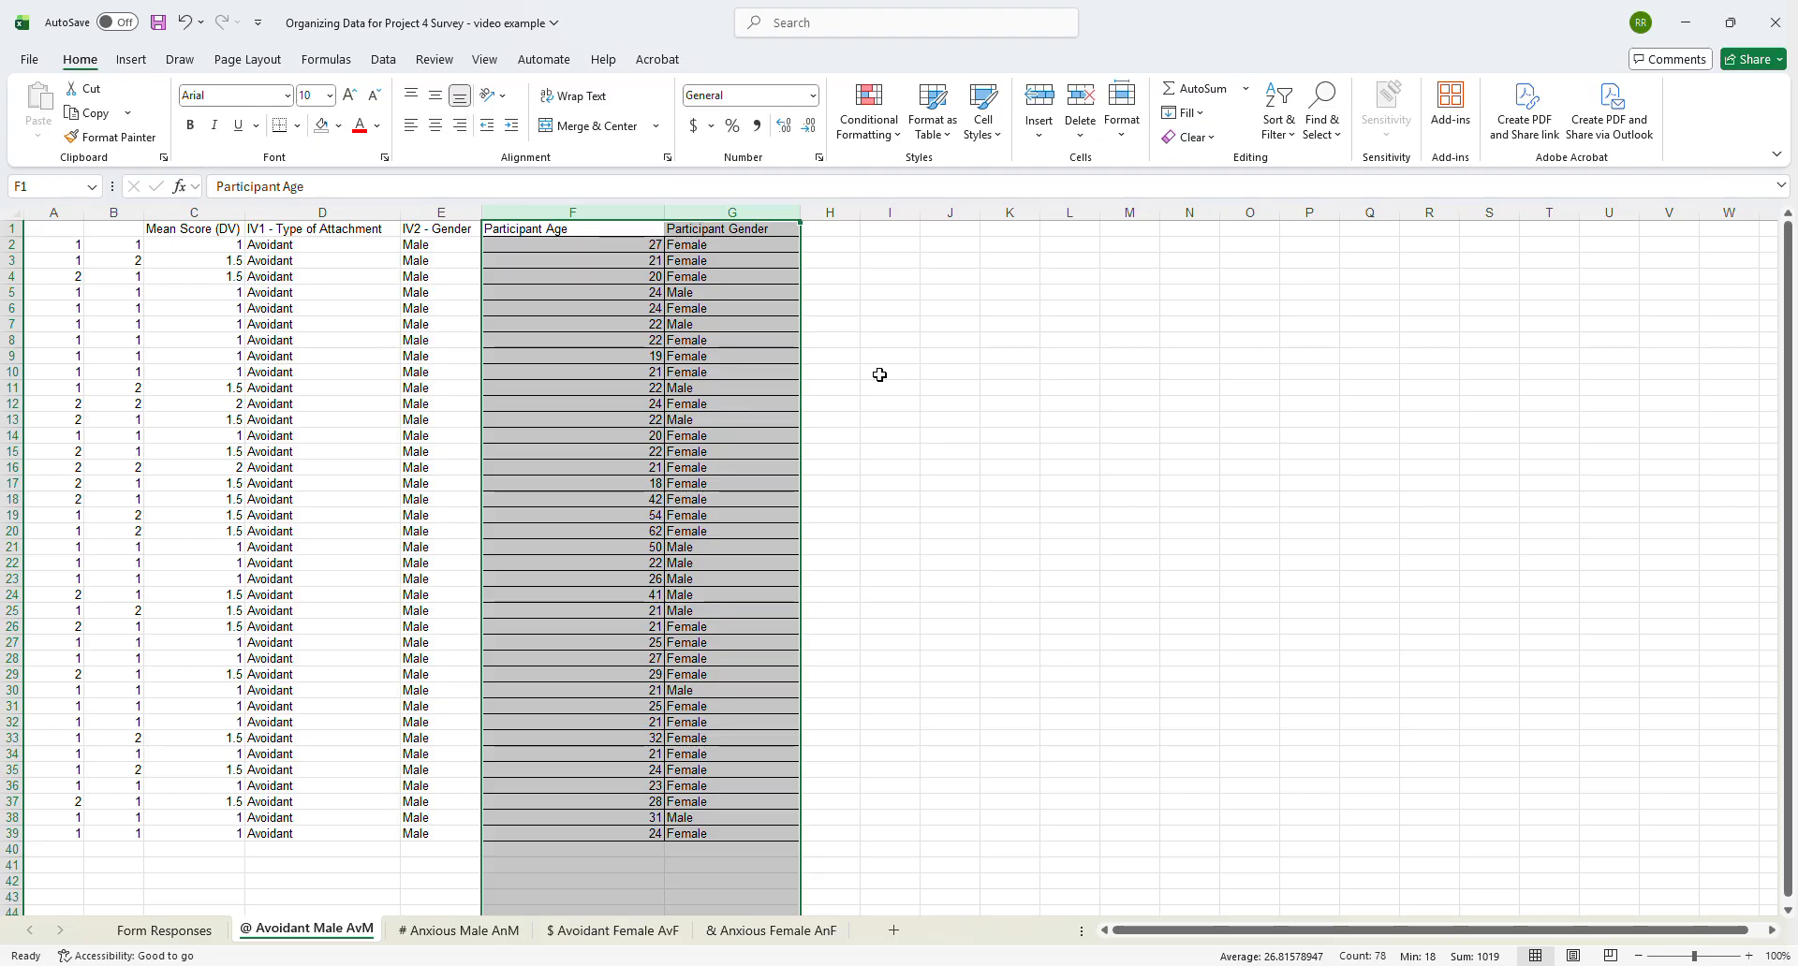
{"action": "left_click", "coordinate": [434, 126]}
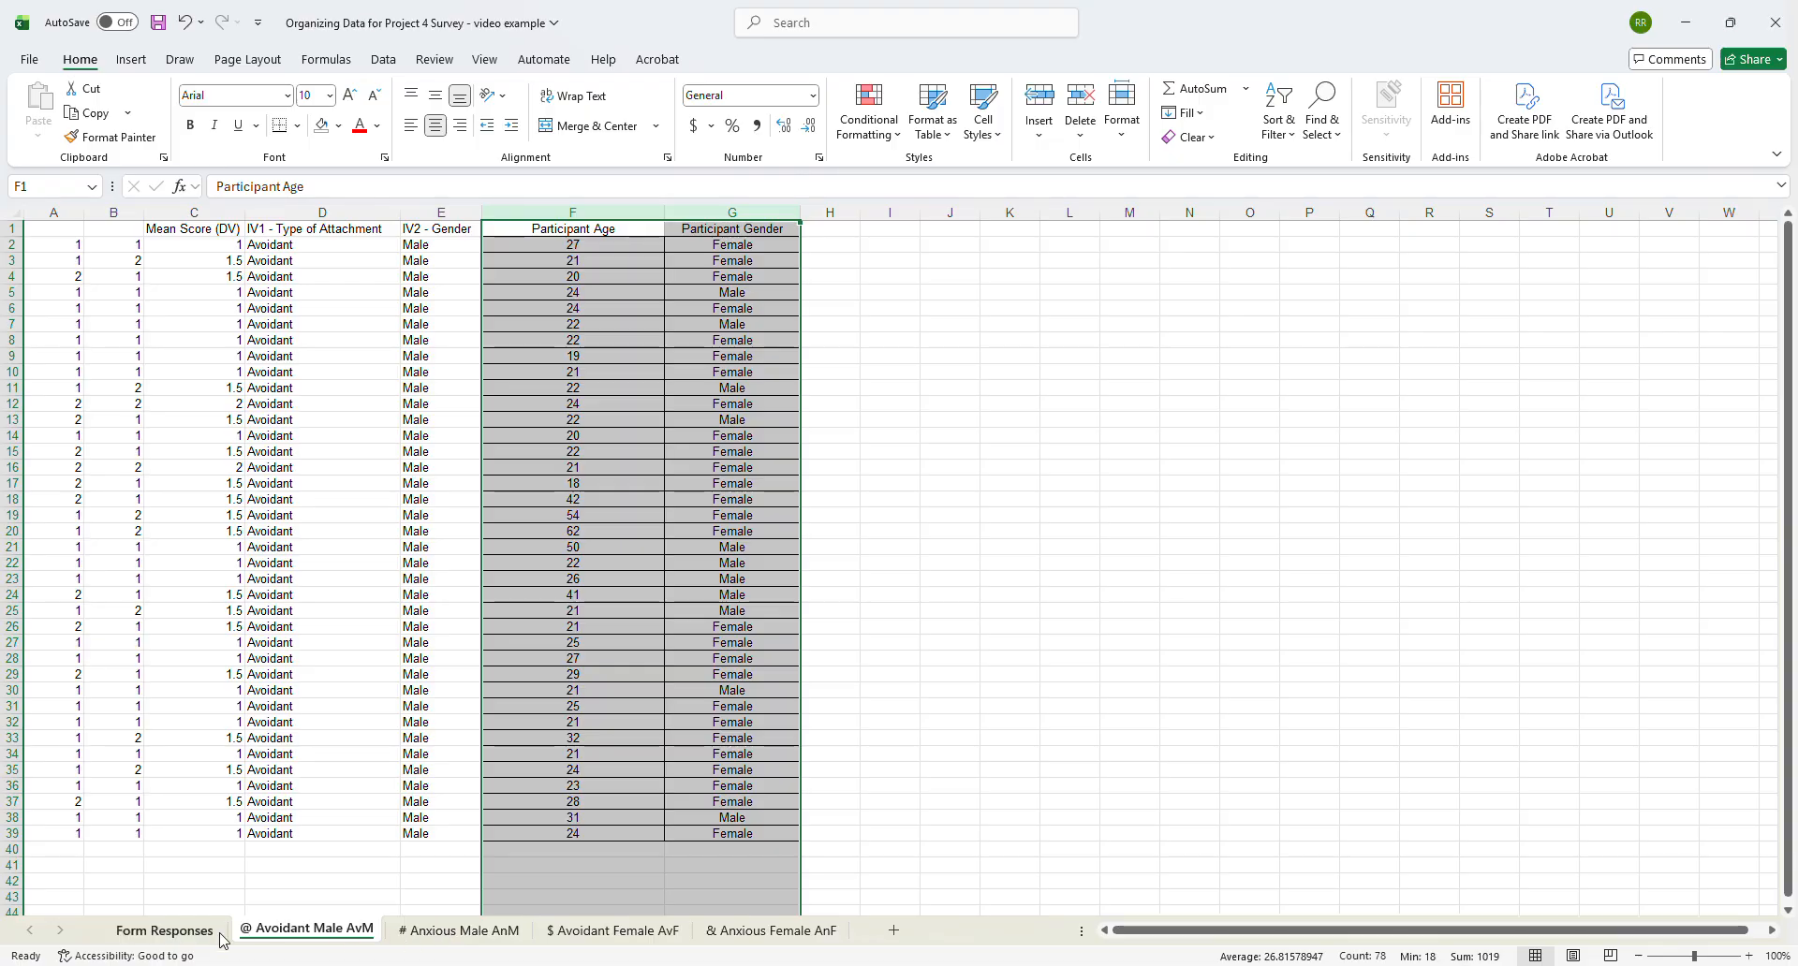
- Change the first-symbol filter in column C of Form Responses to show only the # responses
{"action": "left_click", "coordinate": [142, 931]}
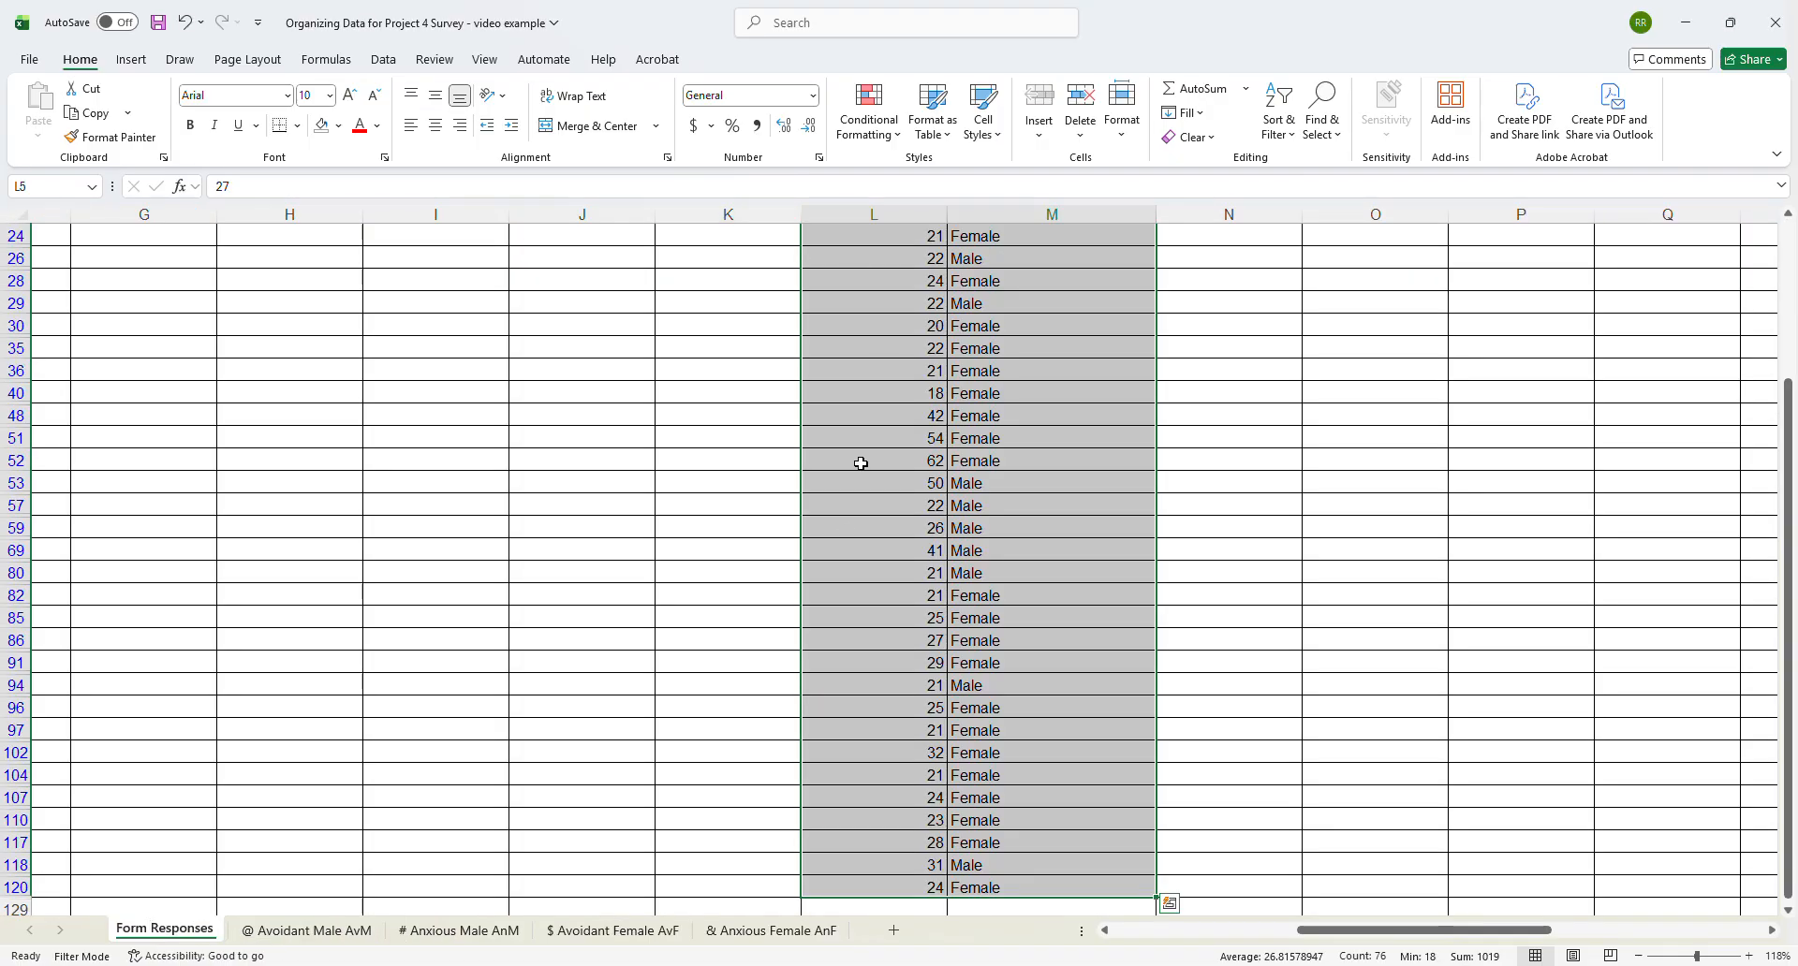
{"action": "left_click_drag", "start_coordinate": [1304, 938], "coordinate": [1120, 938]}
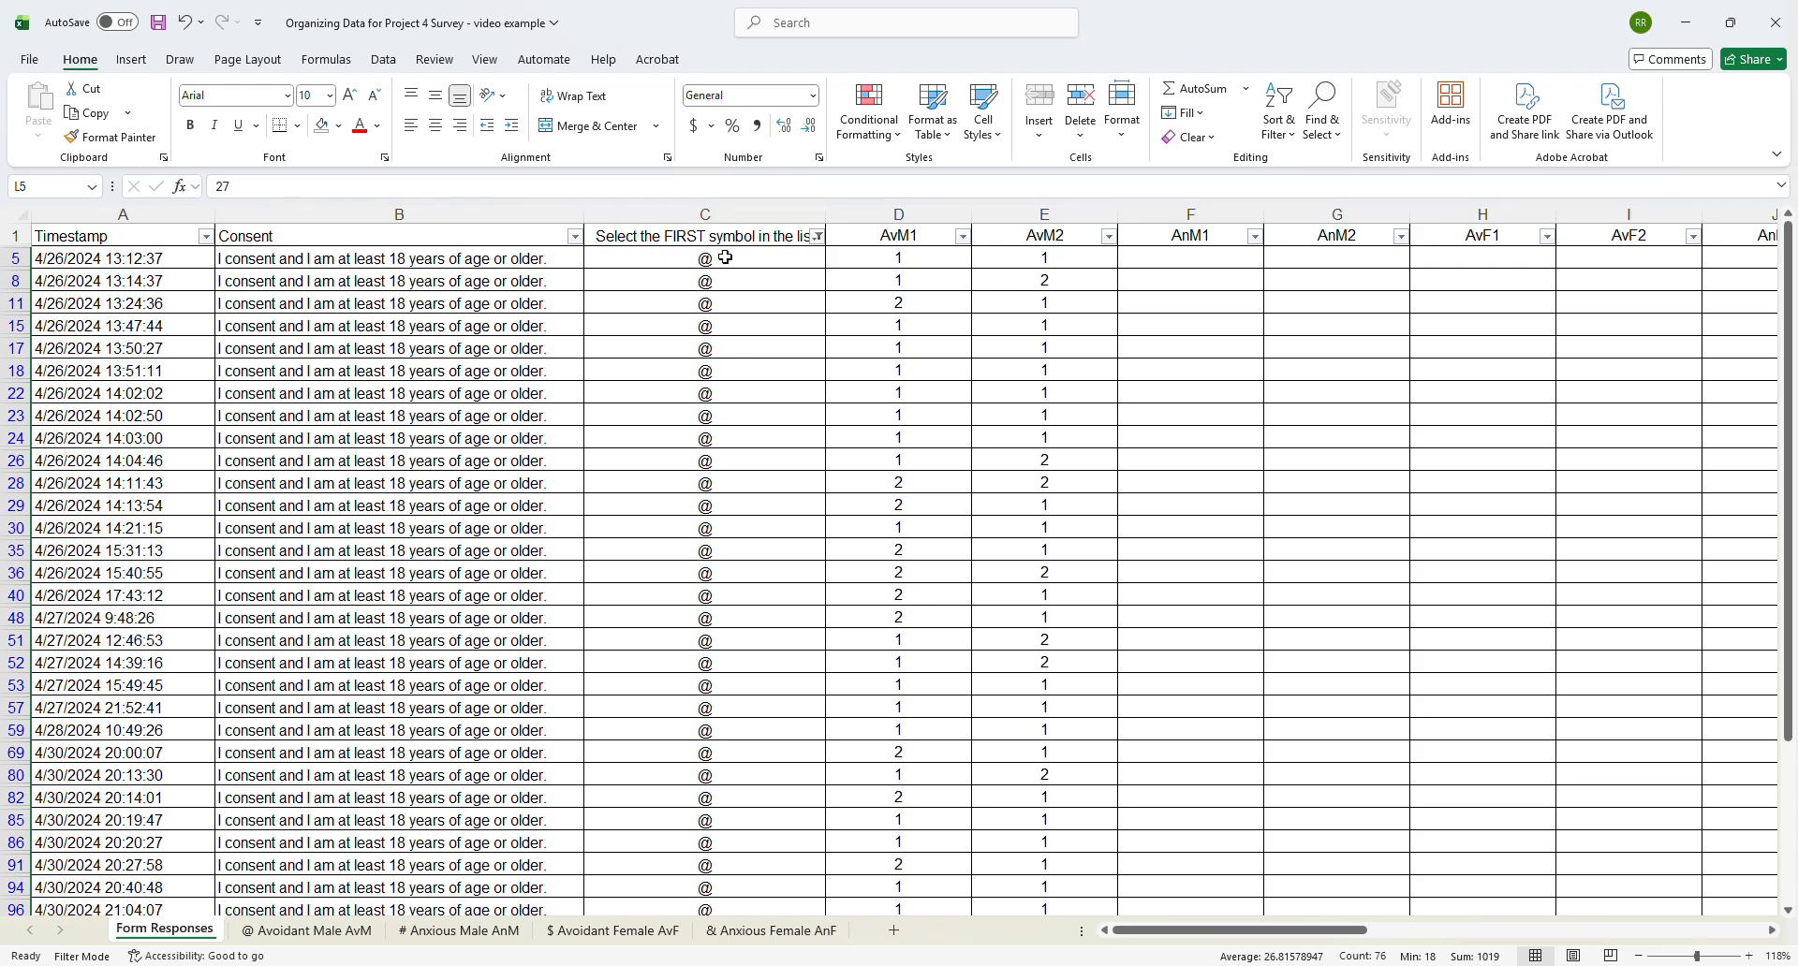
{"action": "left_click", "coordinate": [816, 238]}
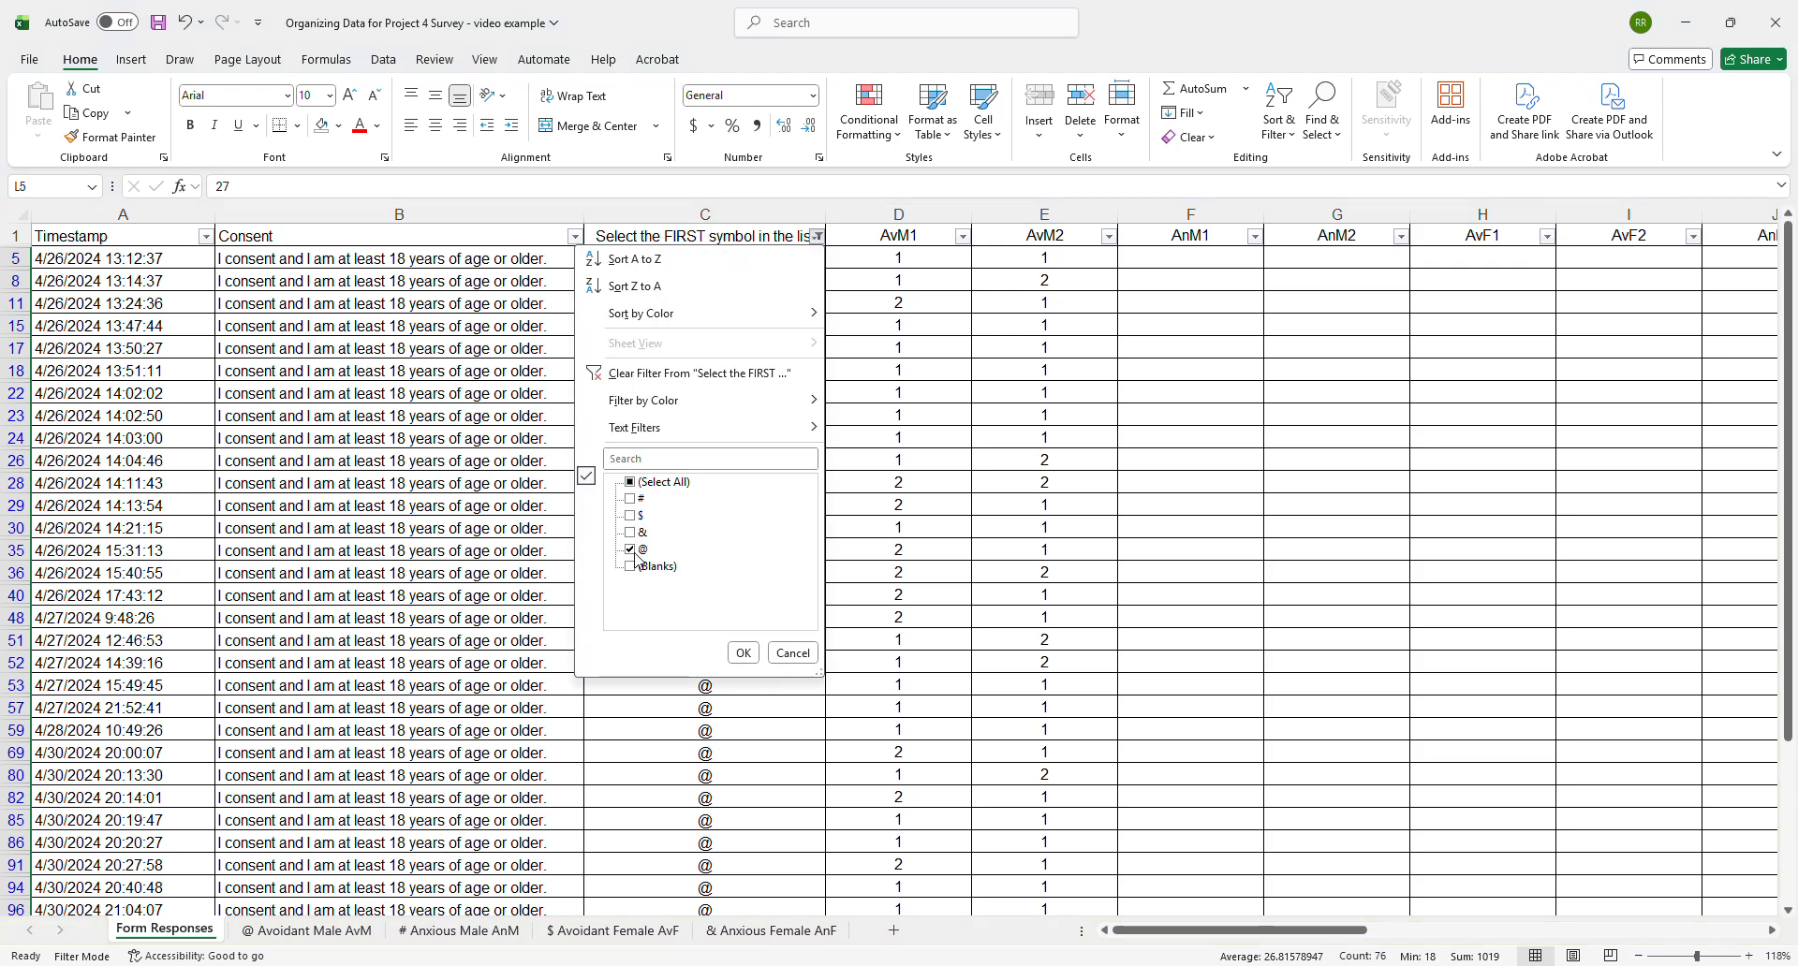
{"action": "left_click", "coordinate": [633, 552]}
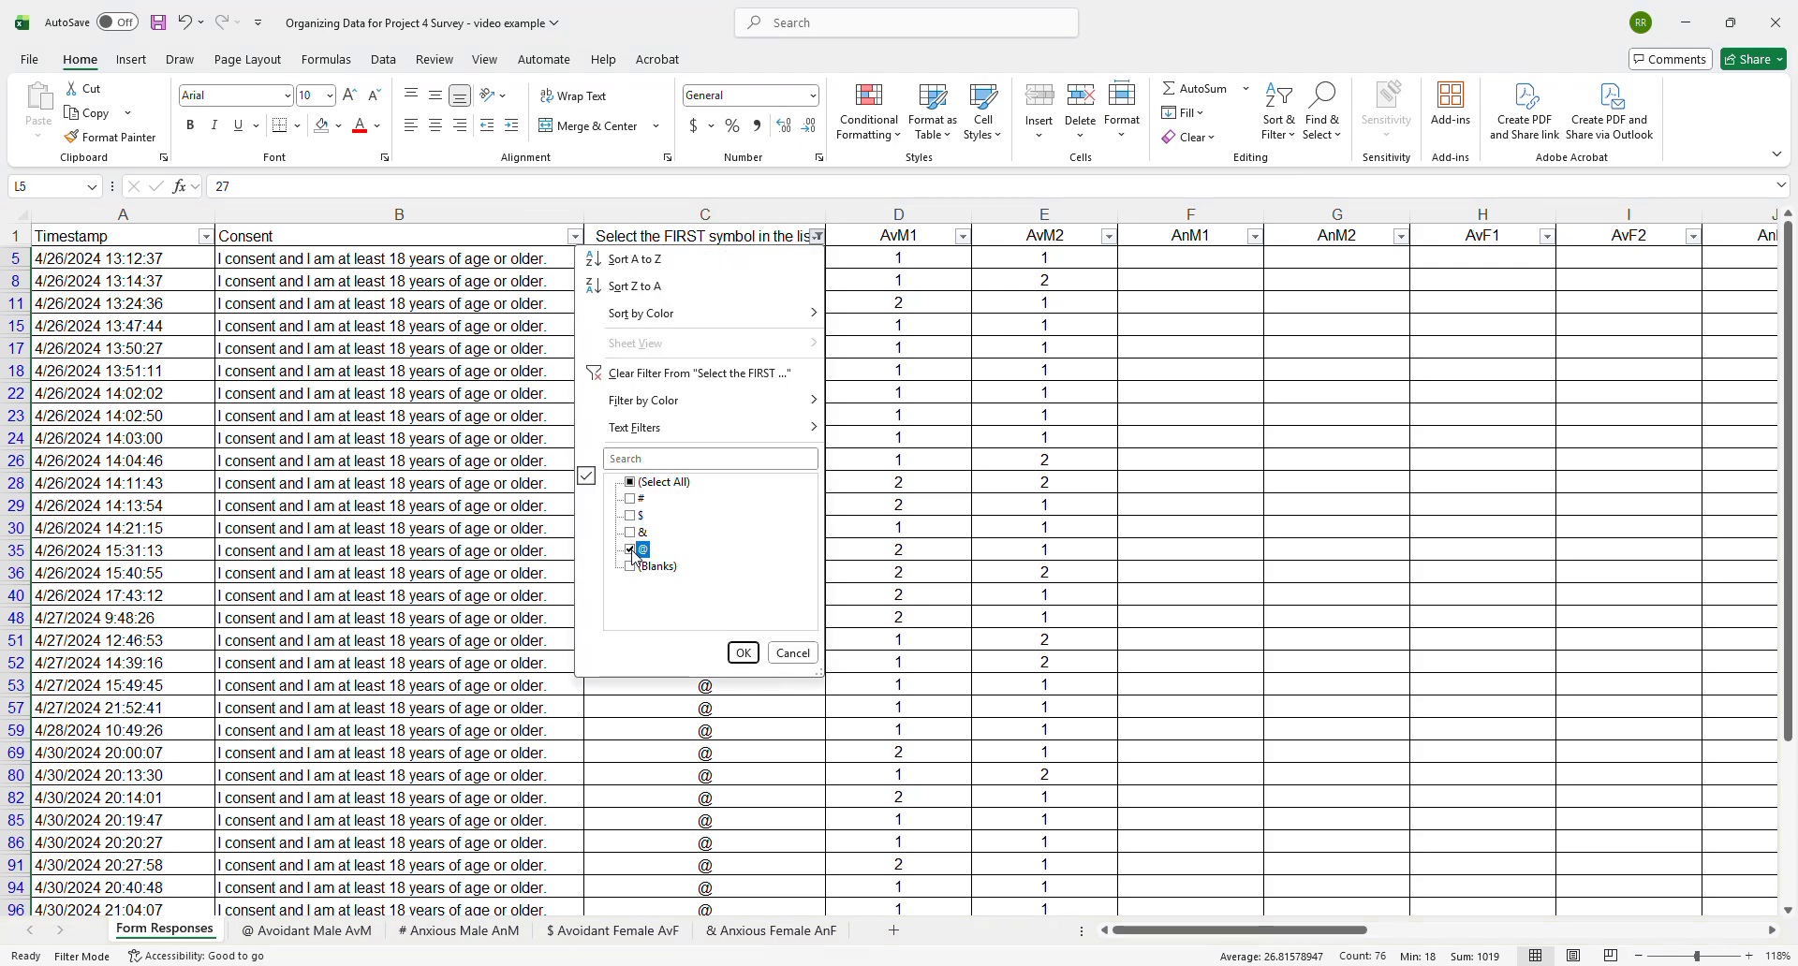
{"action": "left_click", "coordinate": [630, 499]}
{"action": "left_click", "coordinate": [744, 655]}
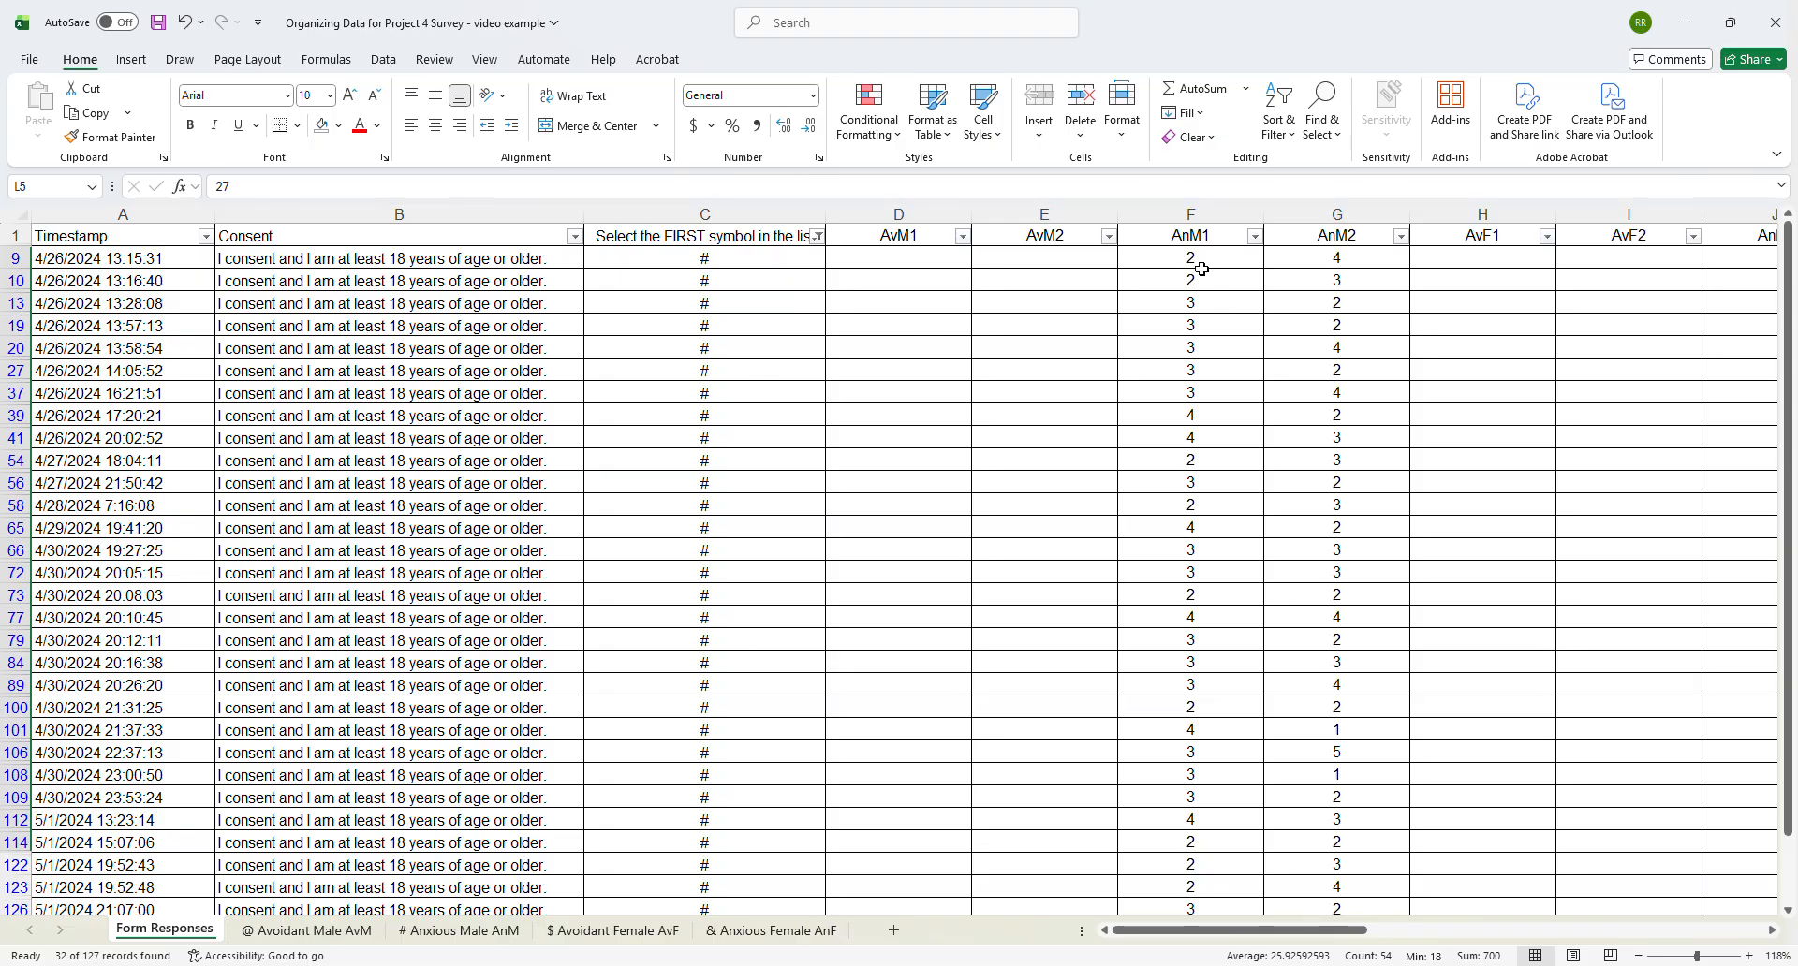
- Copy all filtered AnM1 and AnM2 scores from Form Responses into the # Anxious Male AnM sheet starting at A2
{"action": "left_click", "coordinate": [1194, 250]}
{"action": "left_click_drag", "start_coordinate": [1196, 255], "coordinate": [1389, 857]}
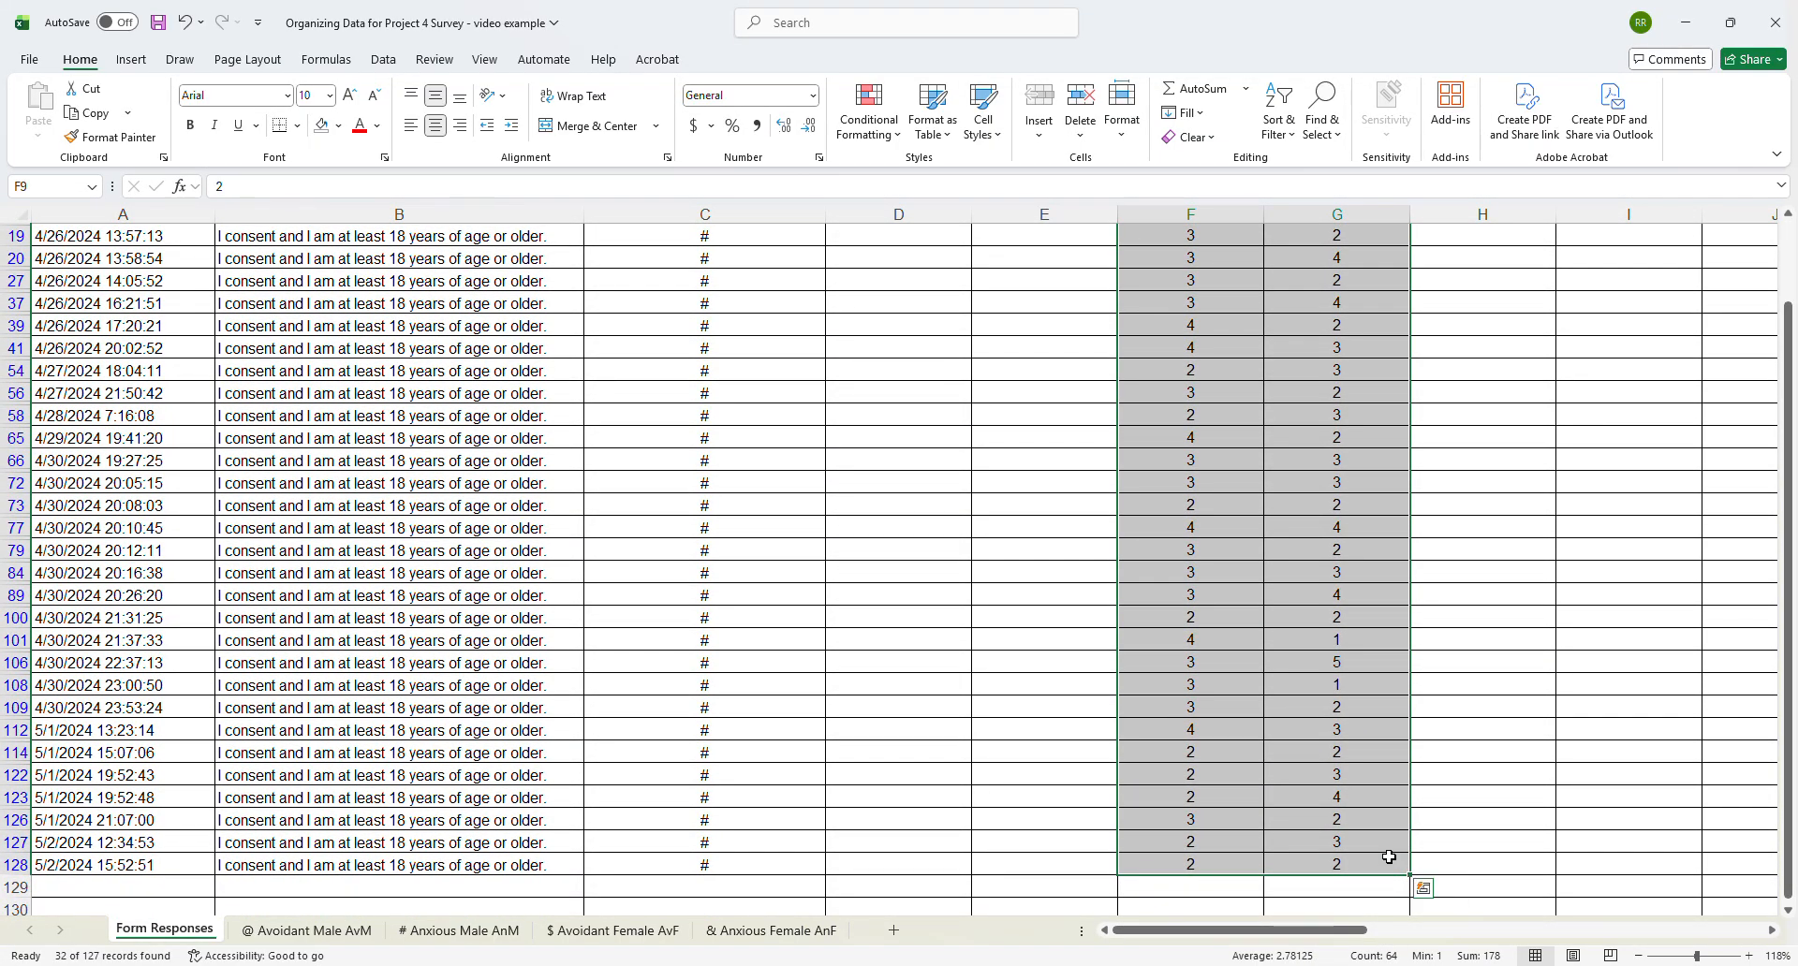
{"action": "key", "text": "ctrl+c"}
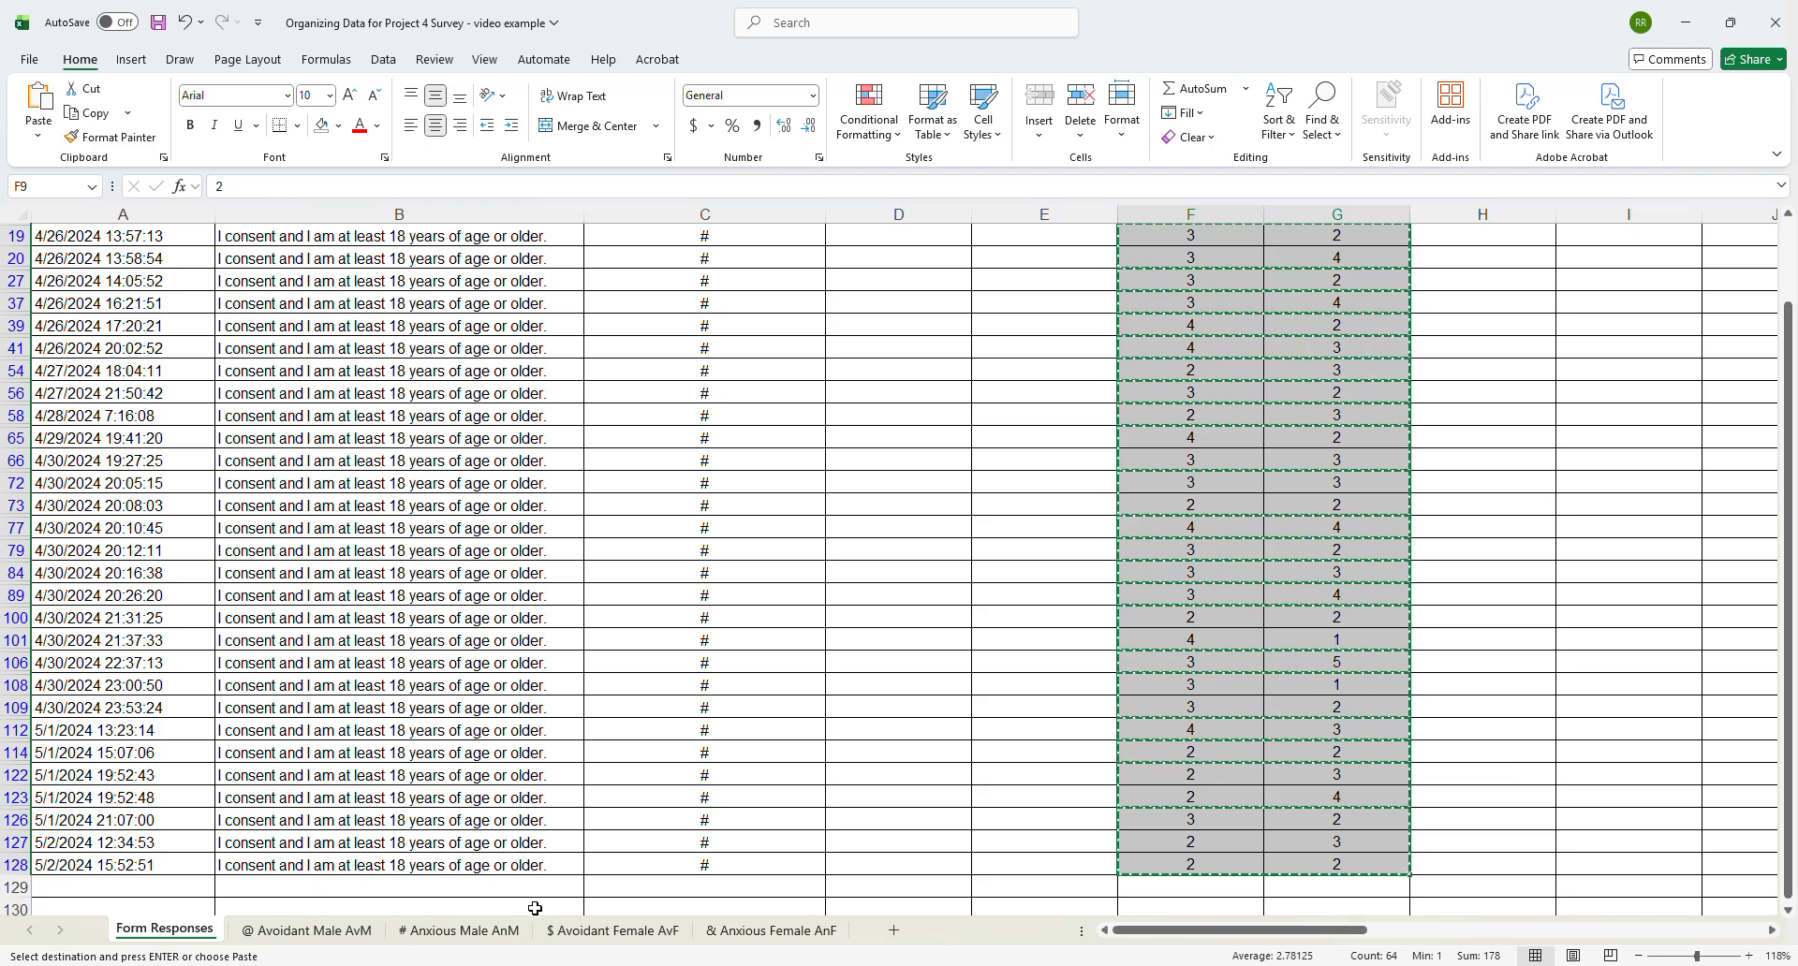
{"action": "left_click", "coordinate": [464, 931]}
{"action": "left_click", "coordinate": [70, 247]}
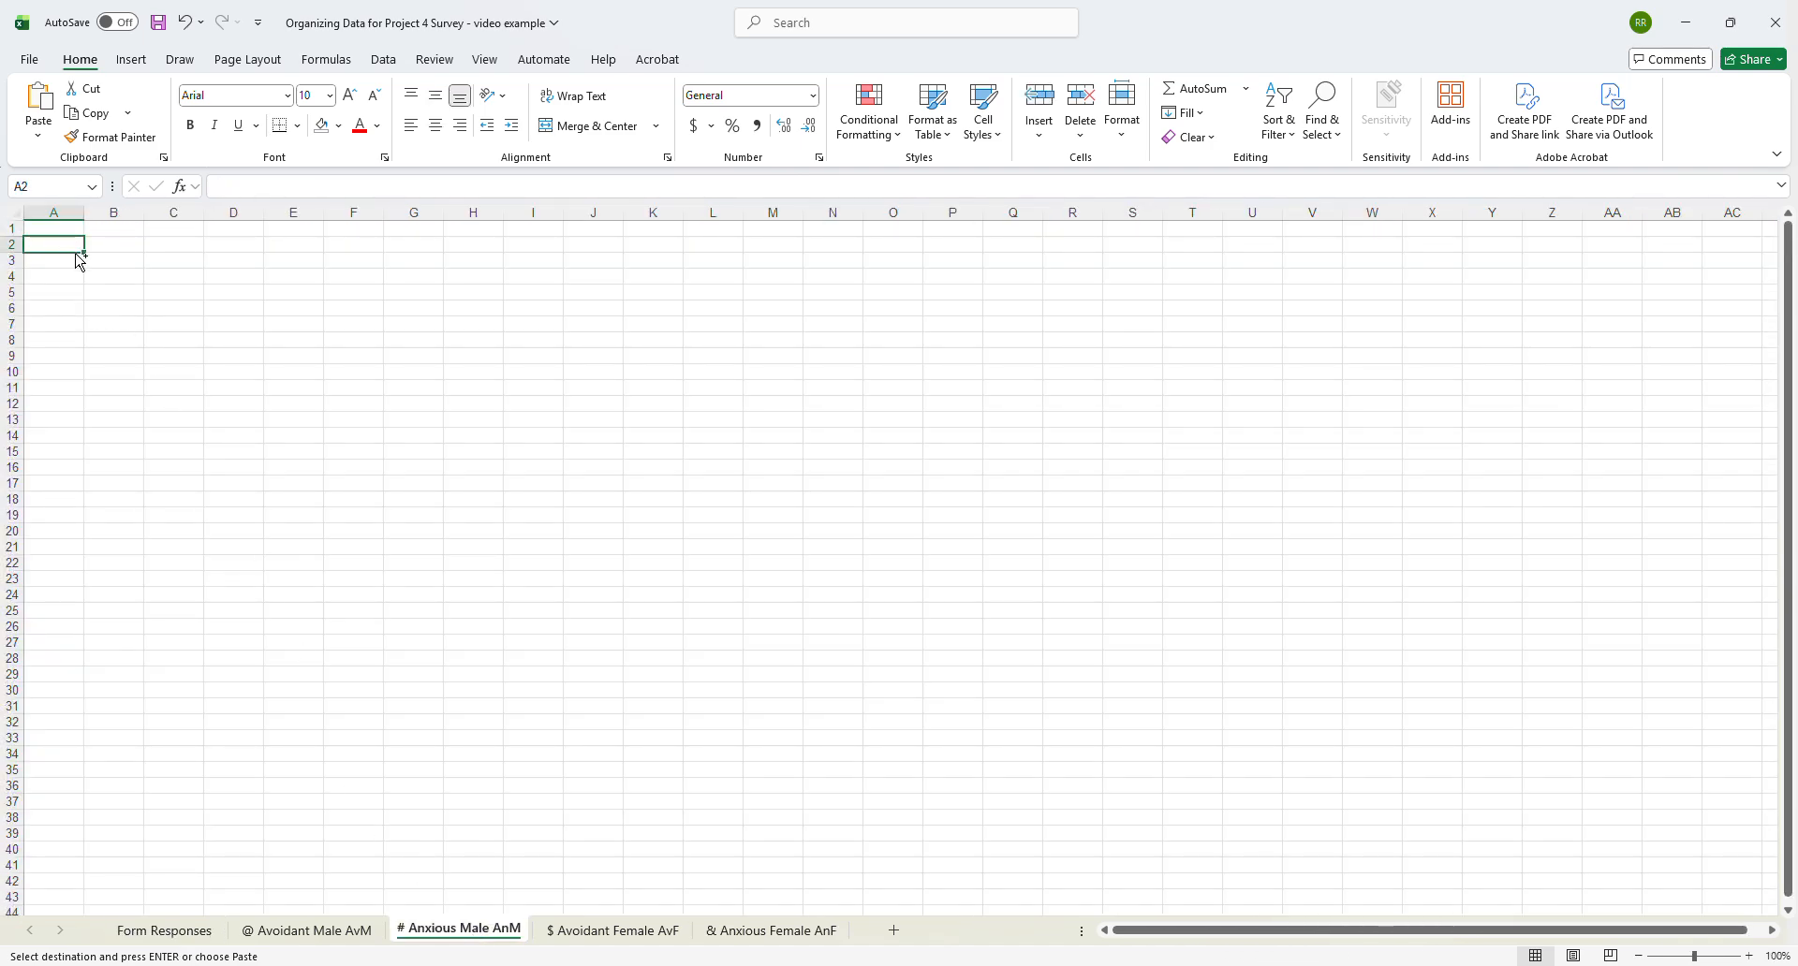
{"action": "key", "text": "ctrl+v"}
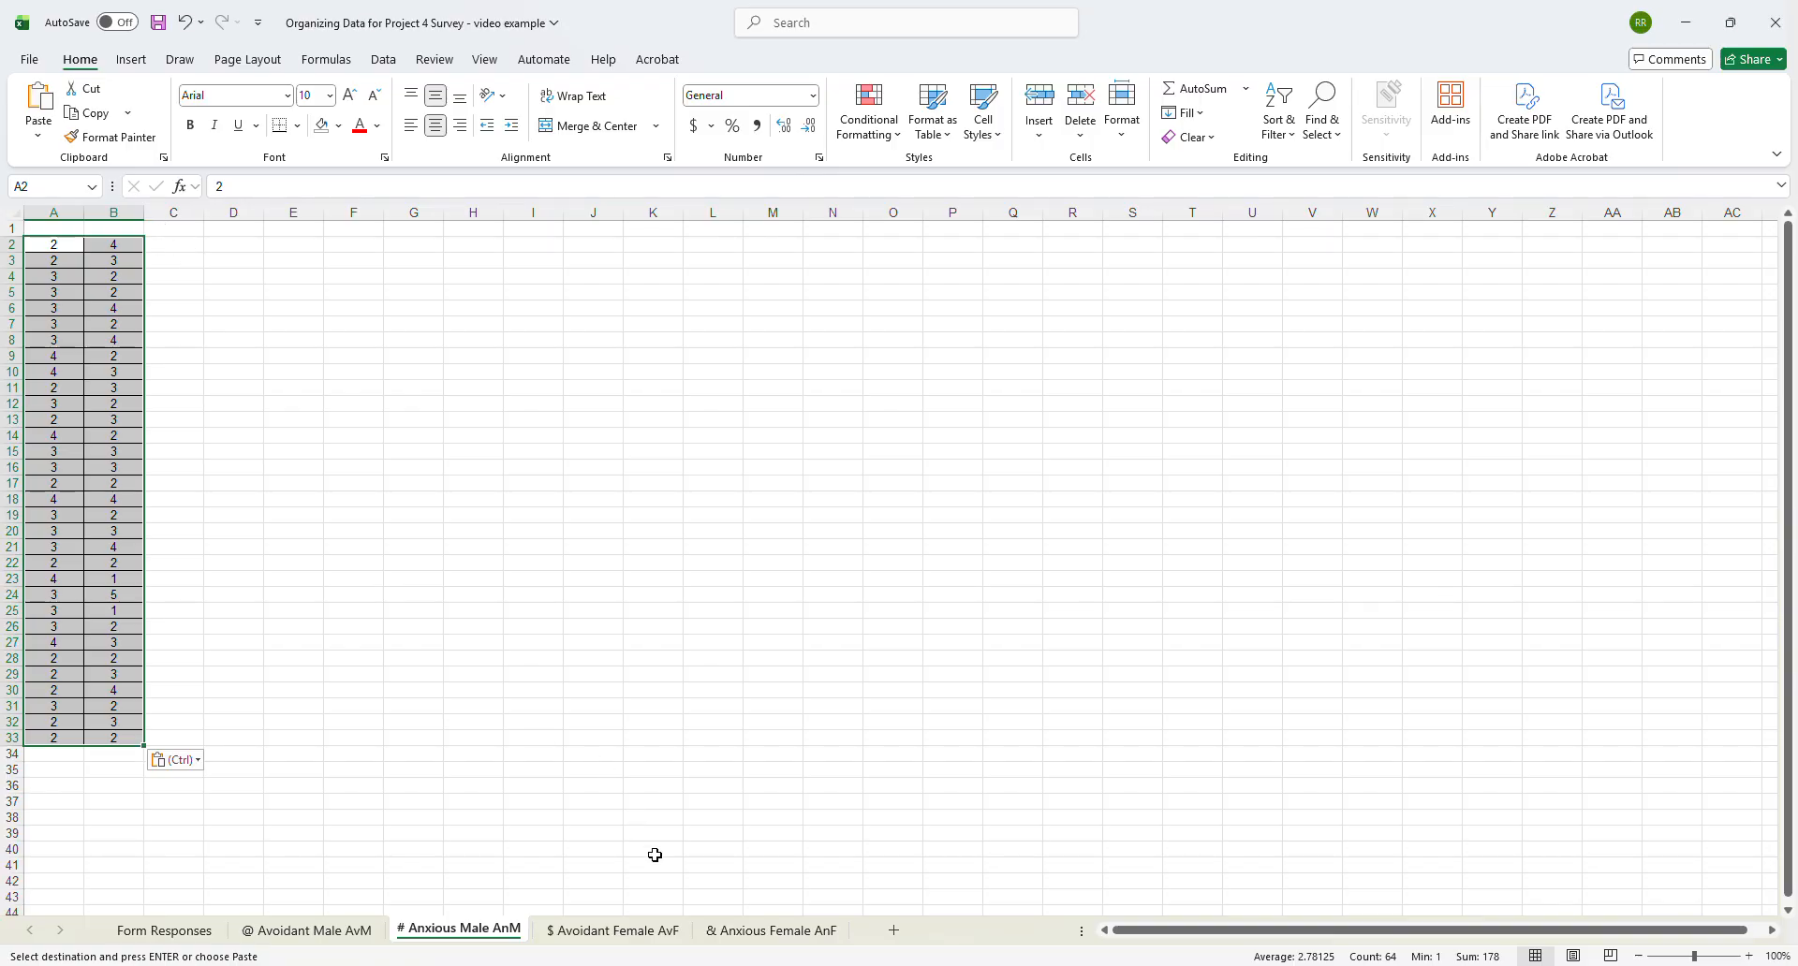
- Copy the headers in C1:G1 of the @ Avoidant Male AvM sheet to C1 of the # Anxious Male AnM sheet
{"action": "left_click", "coordinate": [332, 936]}
{"action": "left_click_drag", "start_coordinate": [183, 233], "coordinate": [736, 227]}
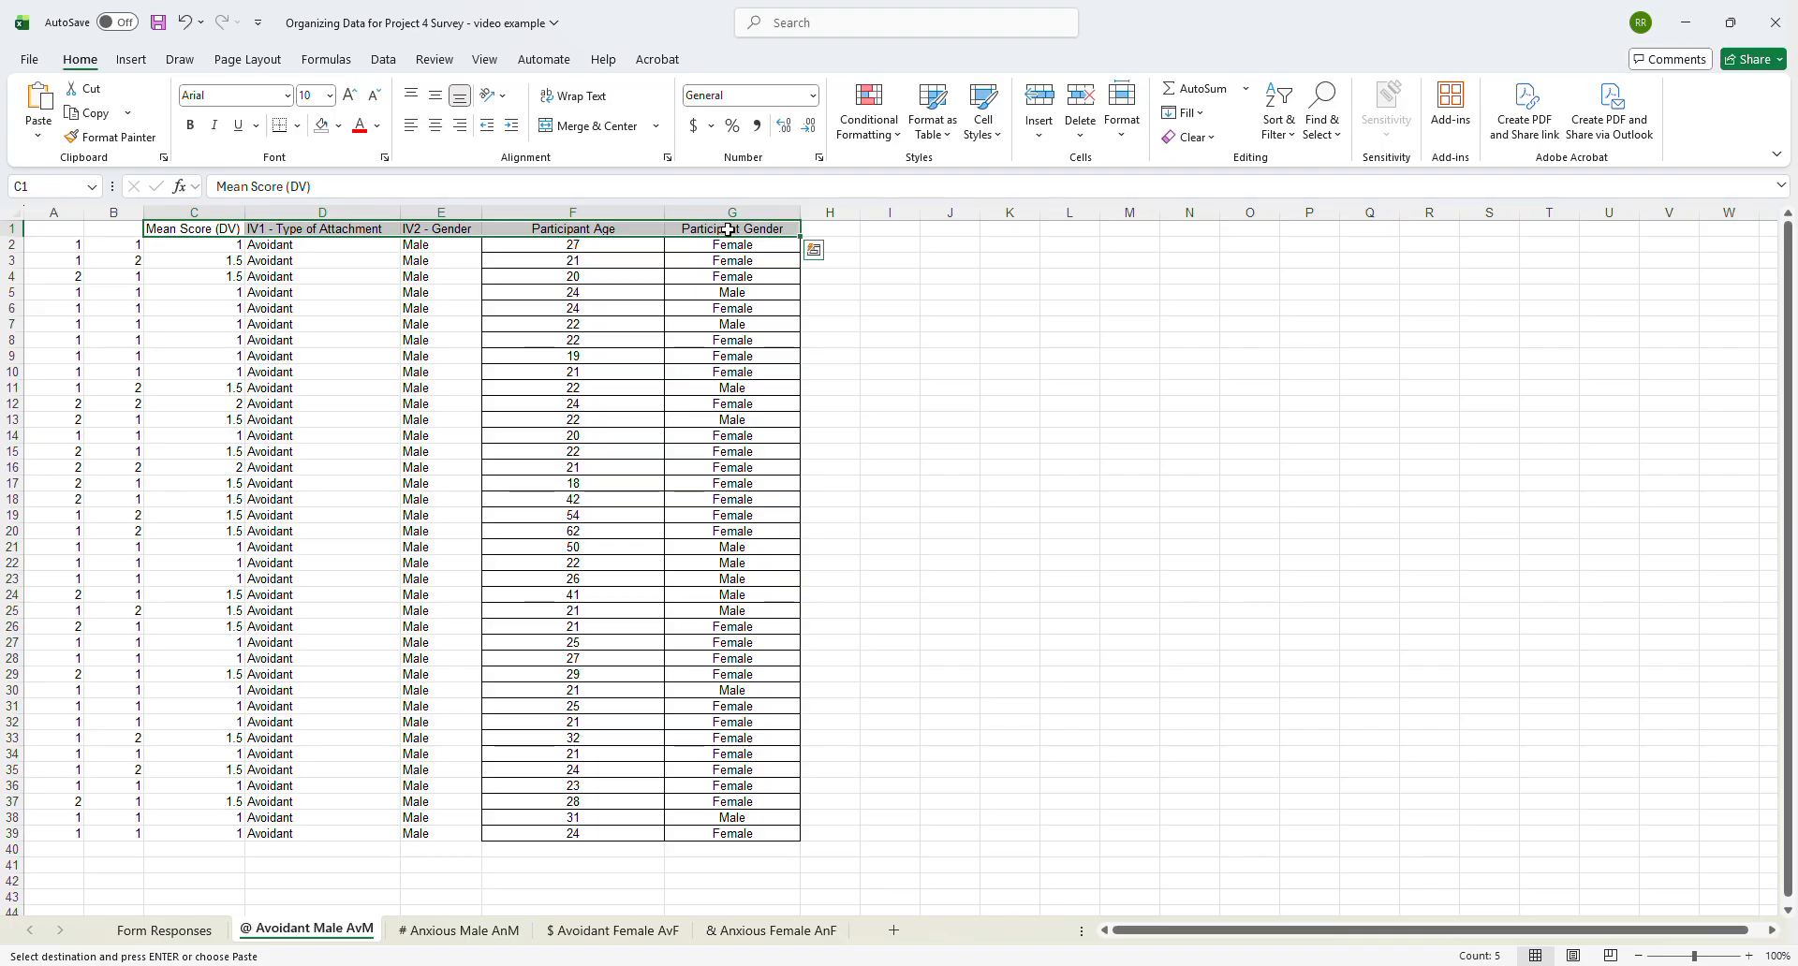
{"action": "left_click", "coordinate": [438, 931]}
{"action": "left_click", "coordinate": [173, 230]}
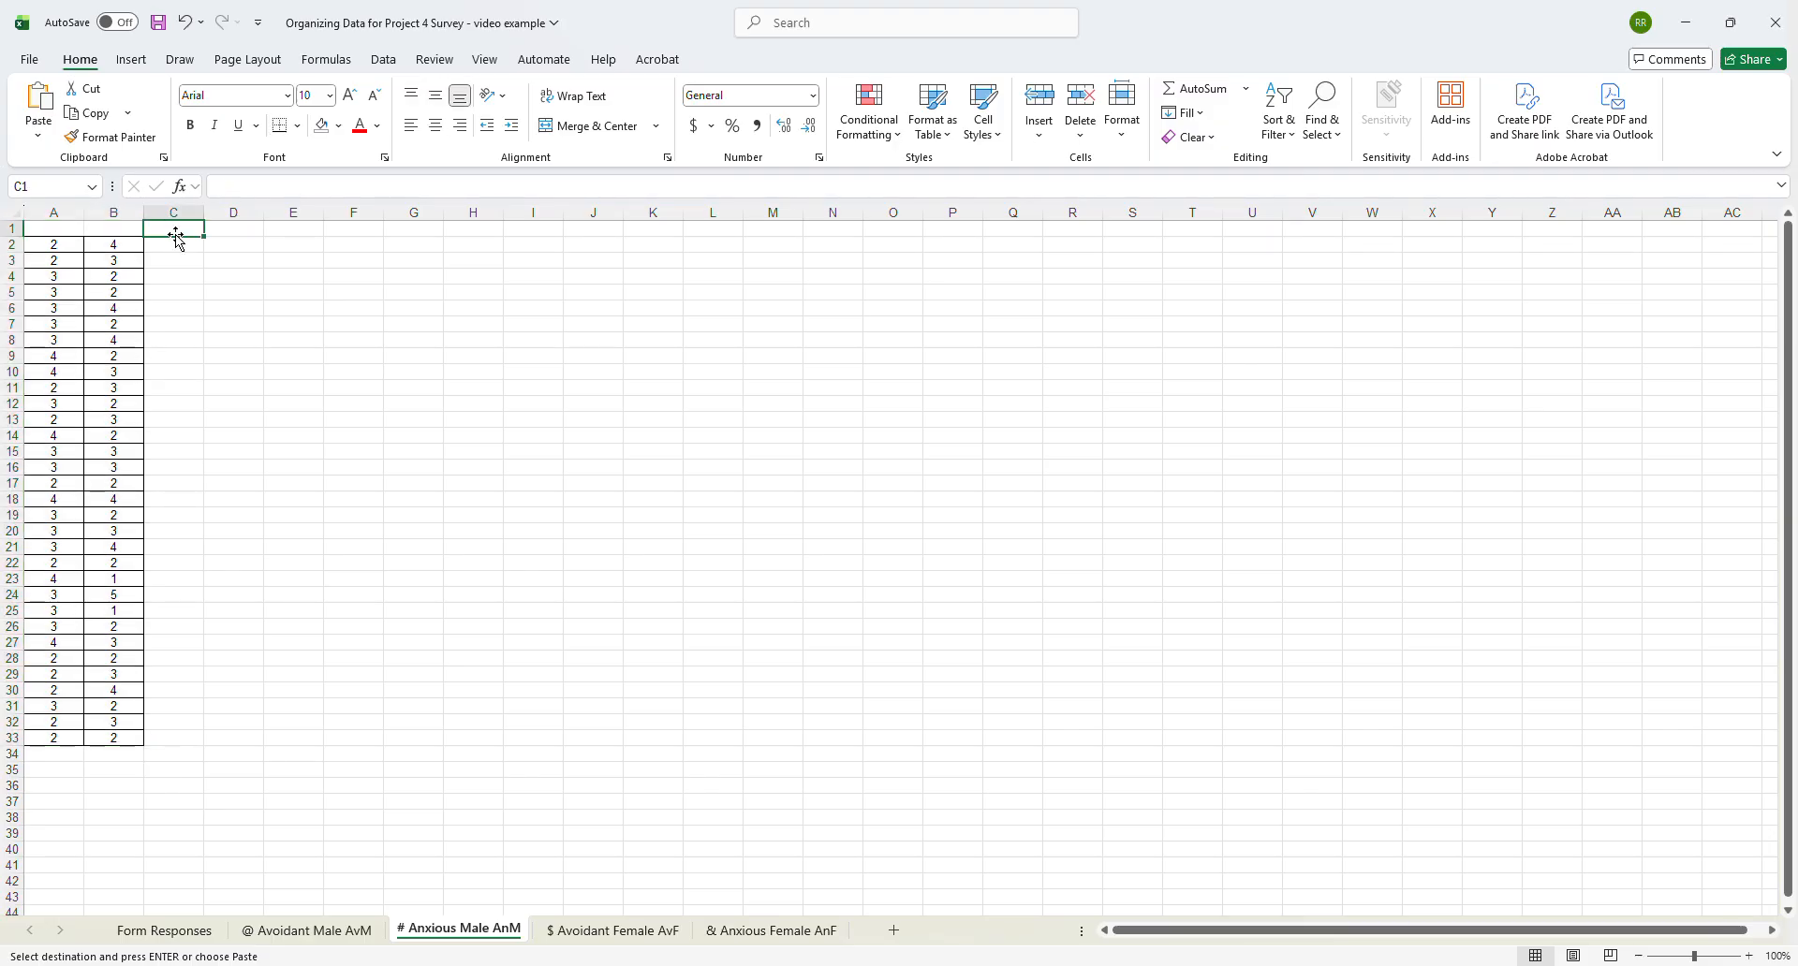
{"action": "key", "text": "ctrl+v"}
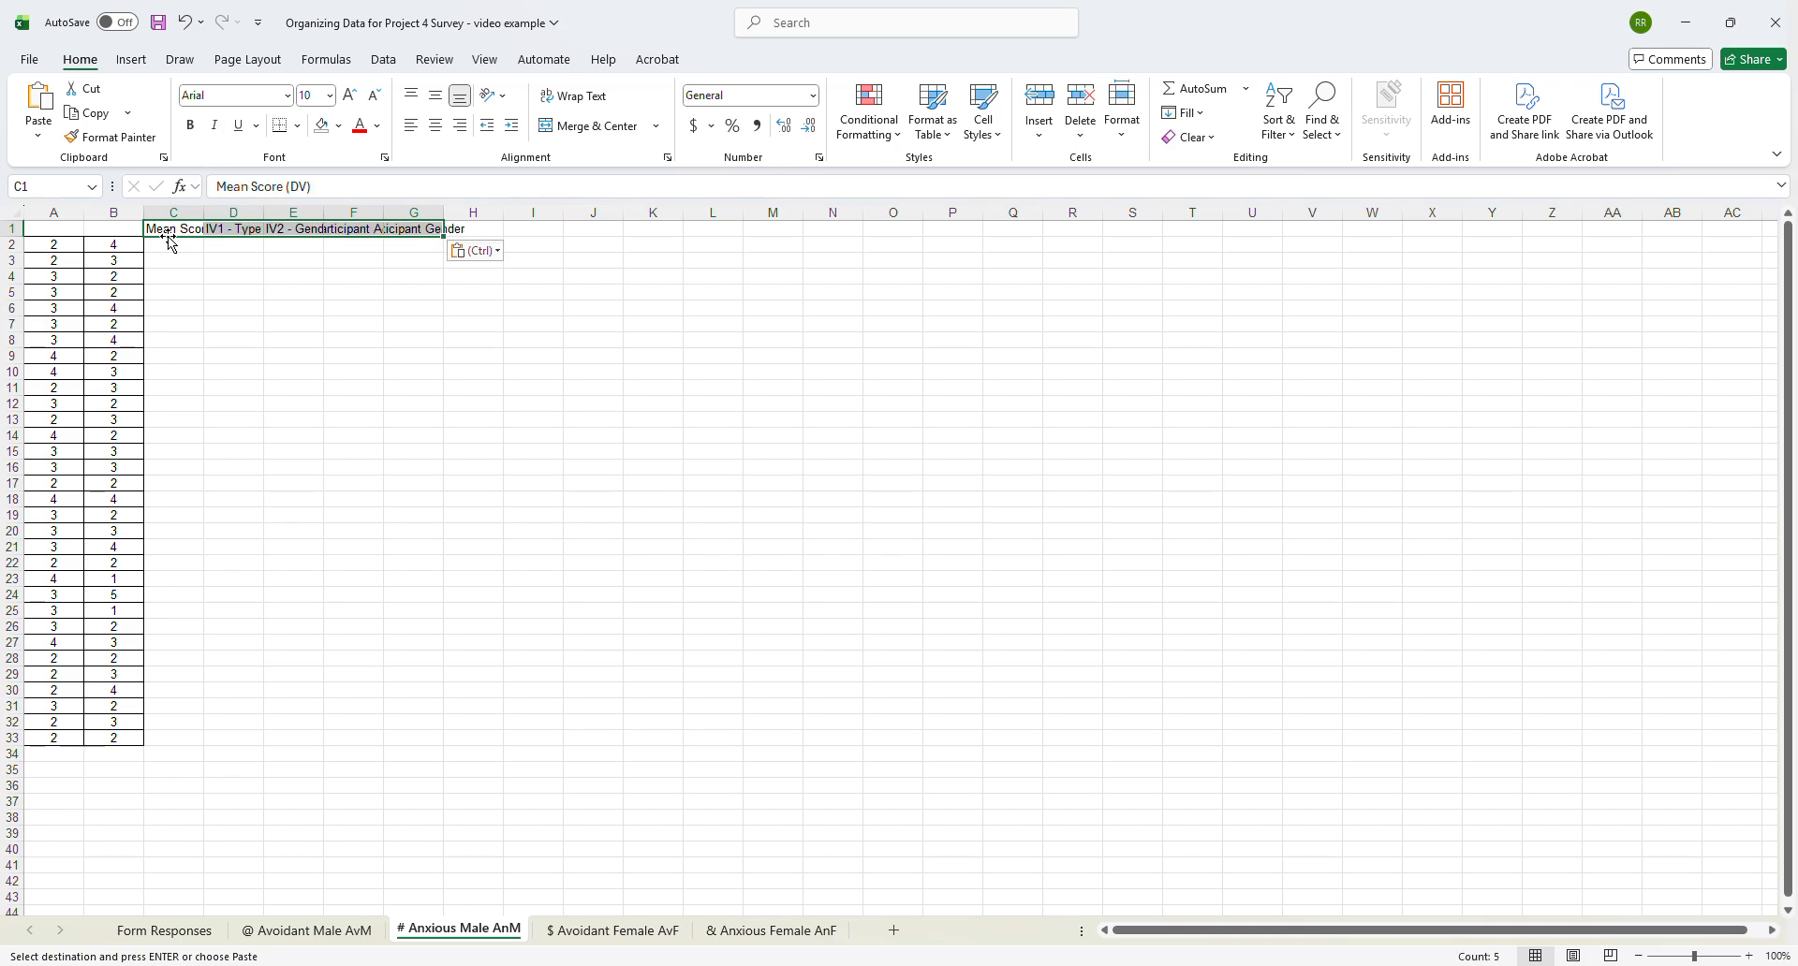
- Widen columns C through G of the # Anxious Male AnM sheet to fit their headers
{"action": "left_click", "coordinate": [248, 269]}
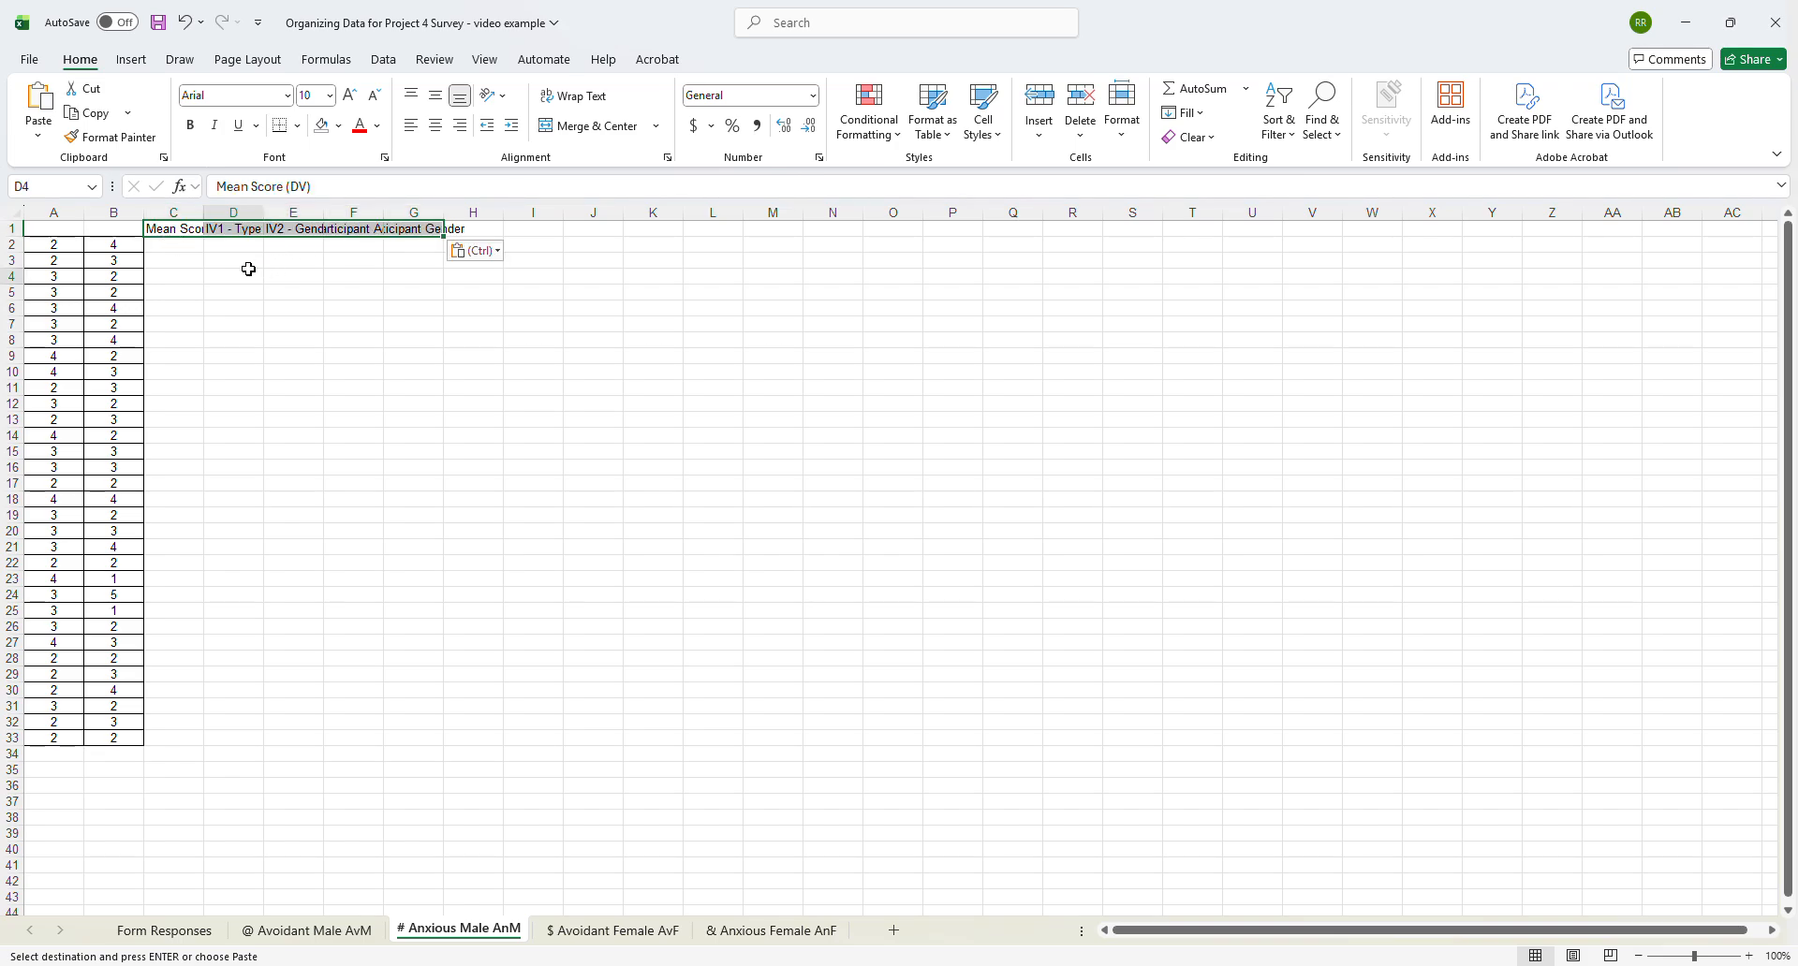
{"action": "left_click_drag", "start_coordinate": [205, 206], "coordinate": [233, 205]}
{"action": "double_click", "coordinate": [233, 212]}
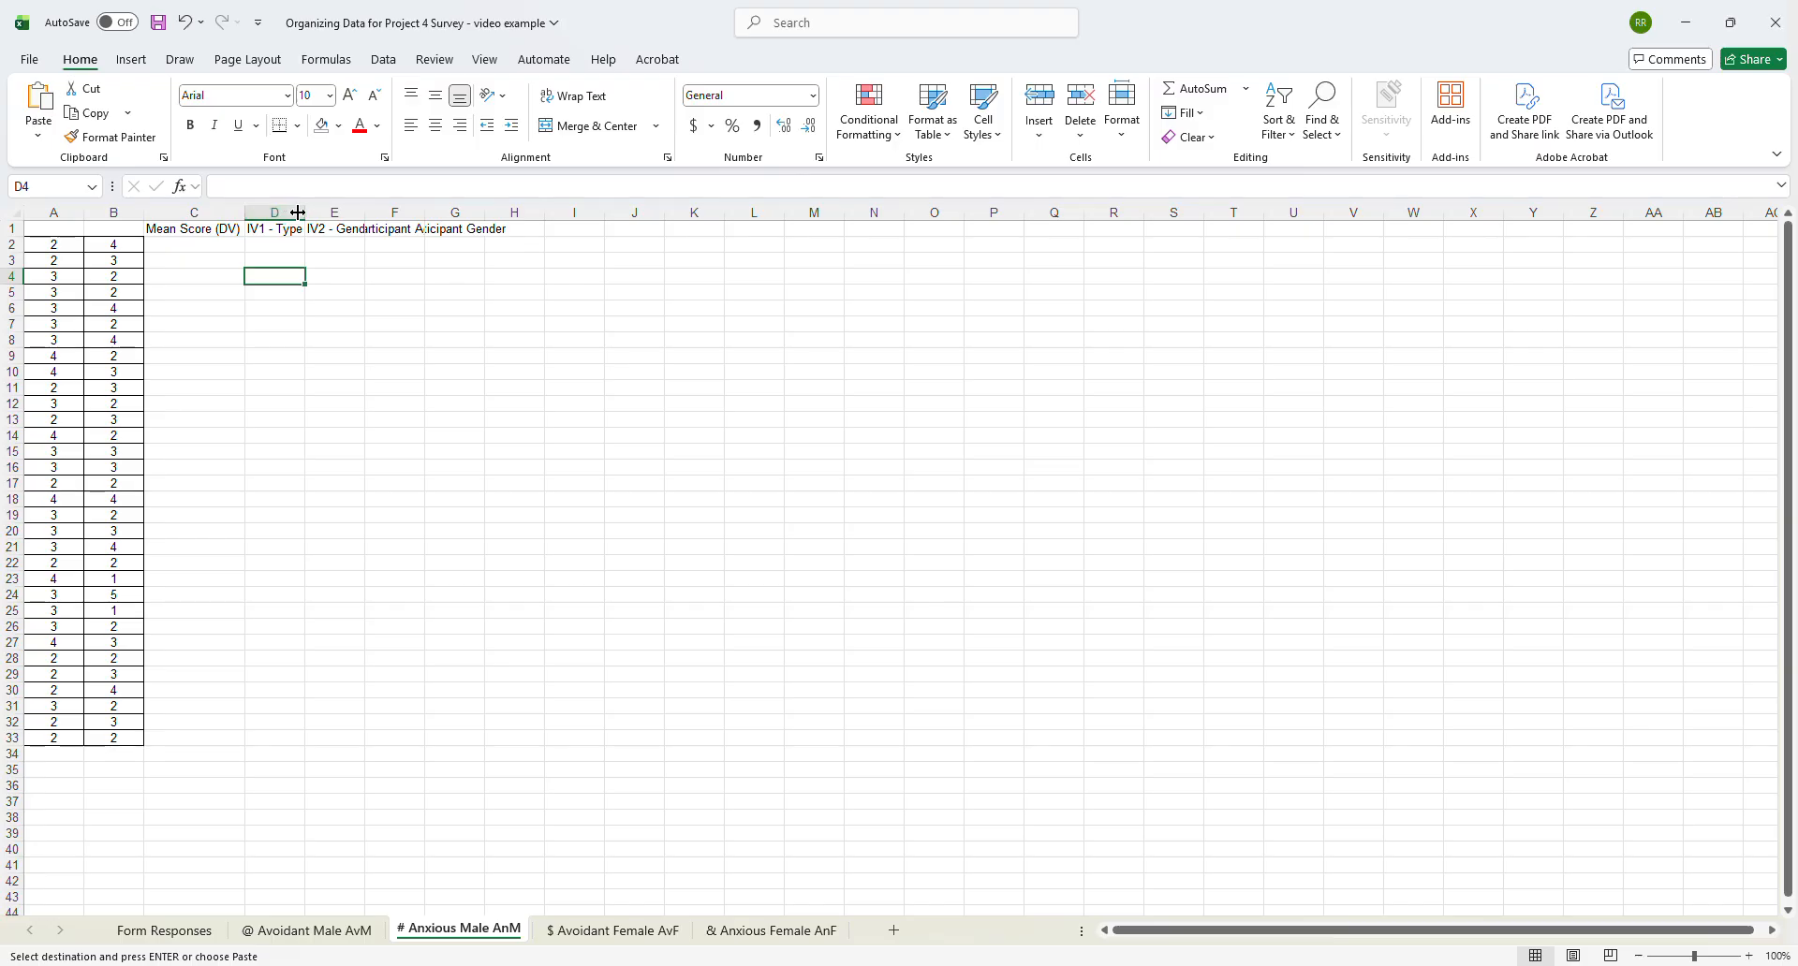
{"action": "left_click_drag", "start_coordinate": [305, 210], "coordinate": [390, 210]}
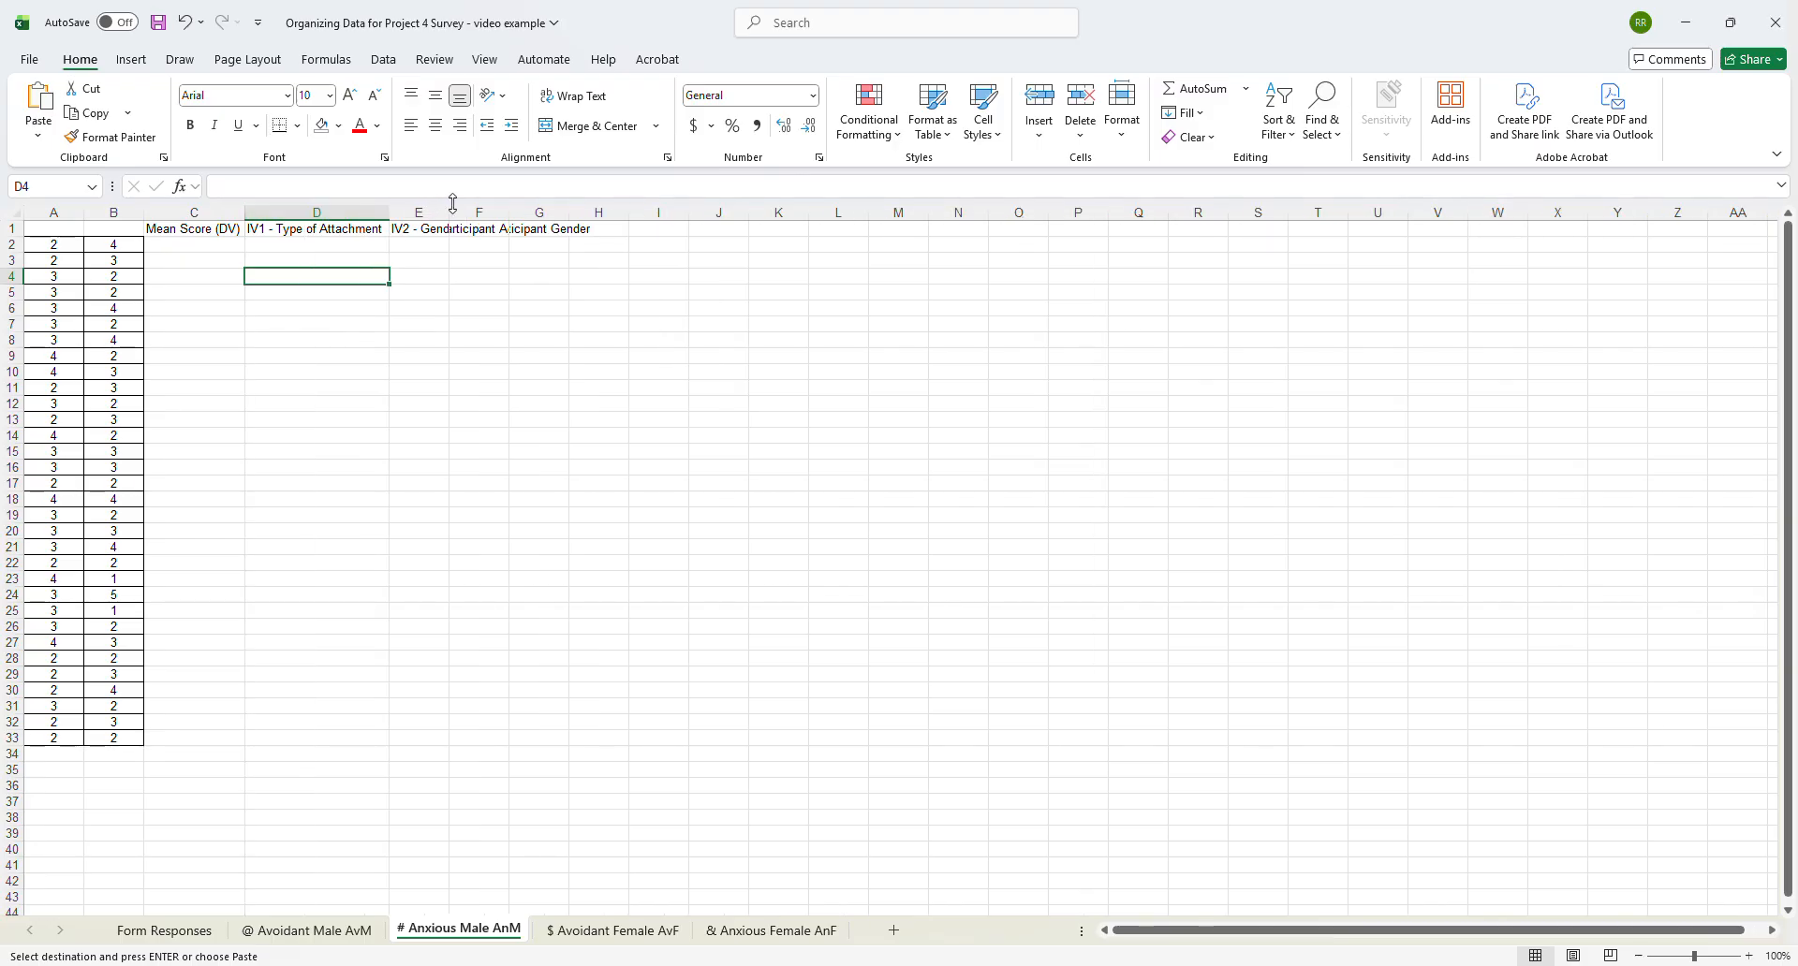
{"action": "double_click", "coordinate": [453, 212]}
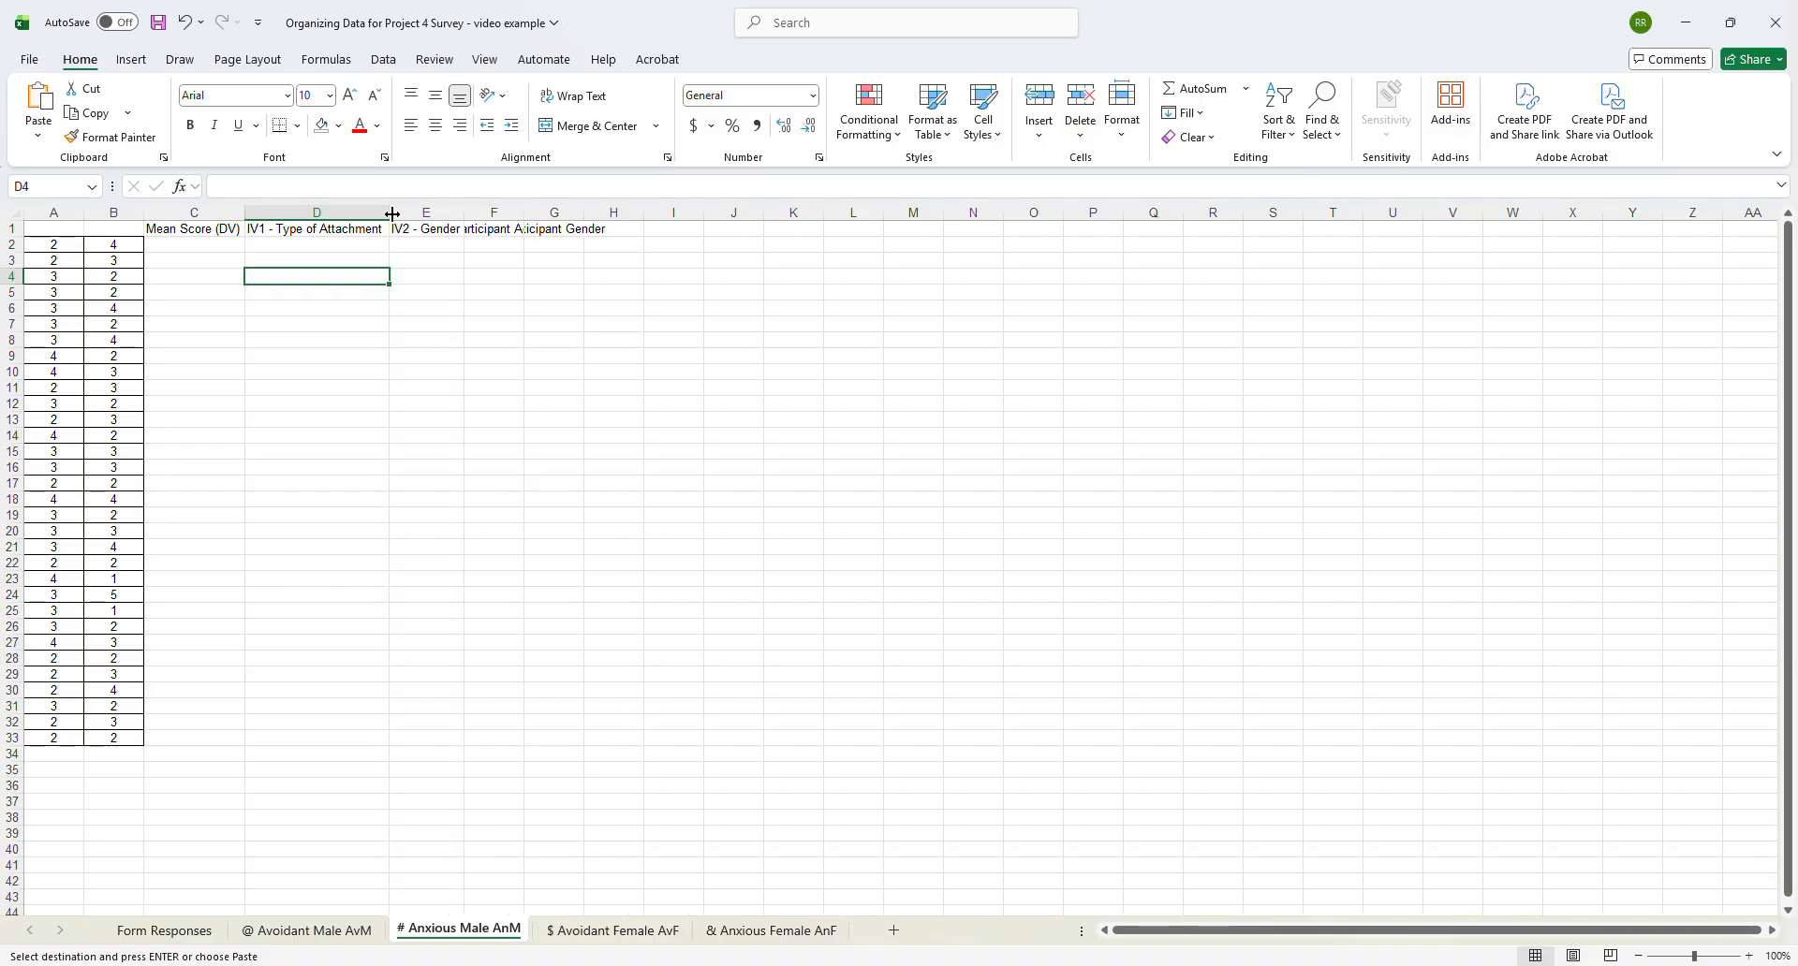
{"action": "left_click_drag", "start_coordinate": [466, 211], "coordinate": [554, 212]}
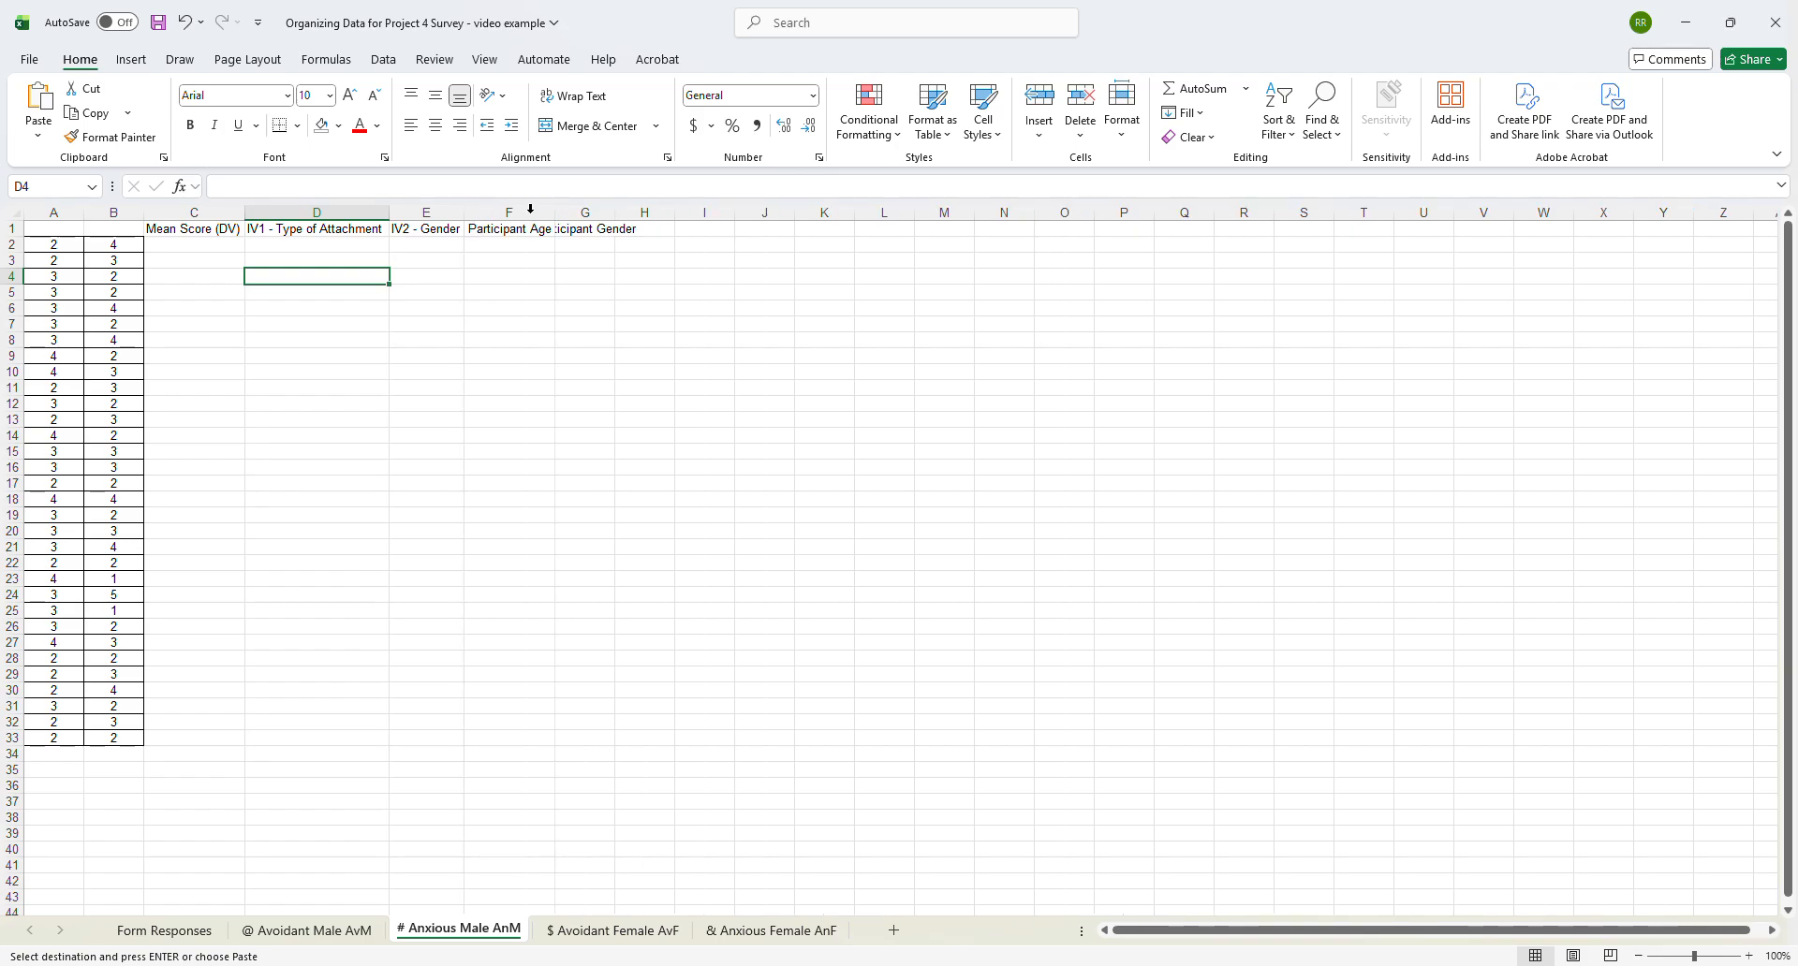
{"action": "double_click", "coordinate": [614, 213]}
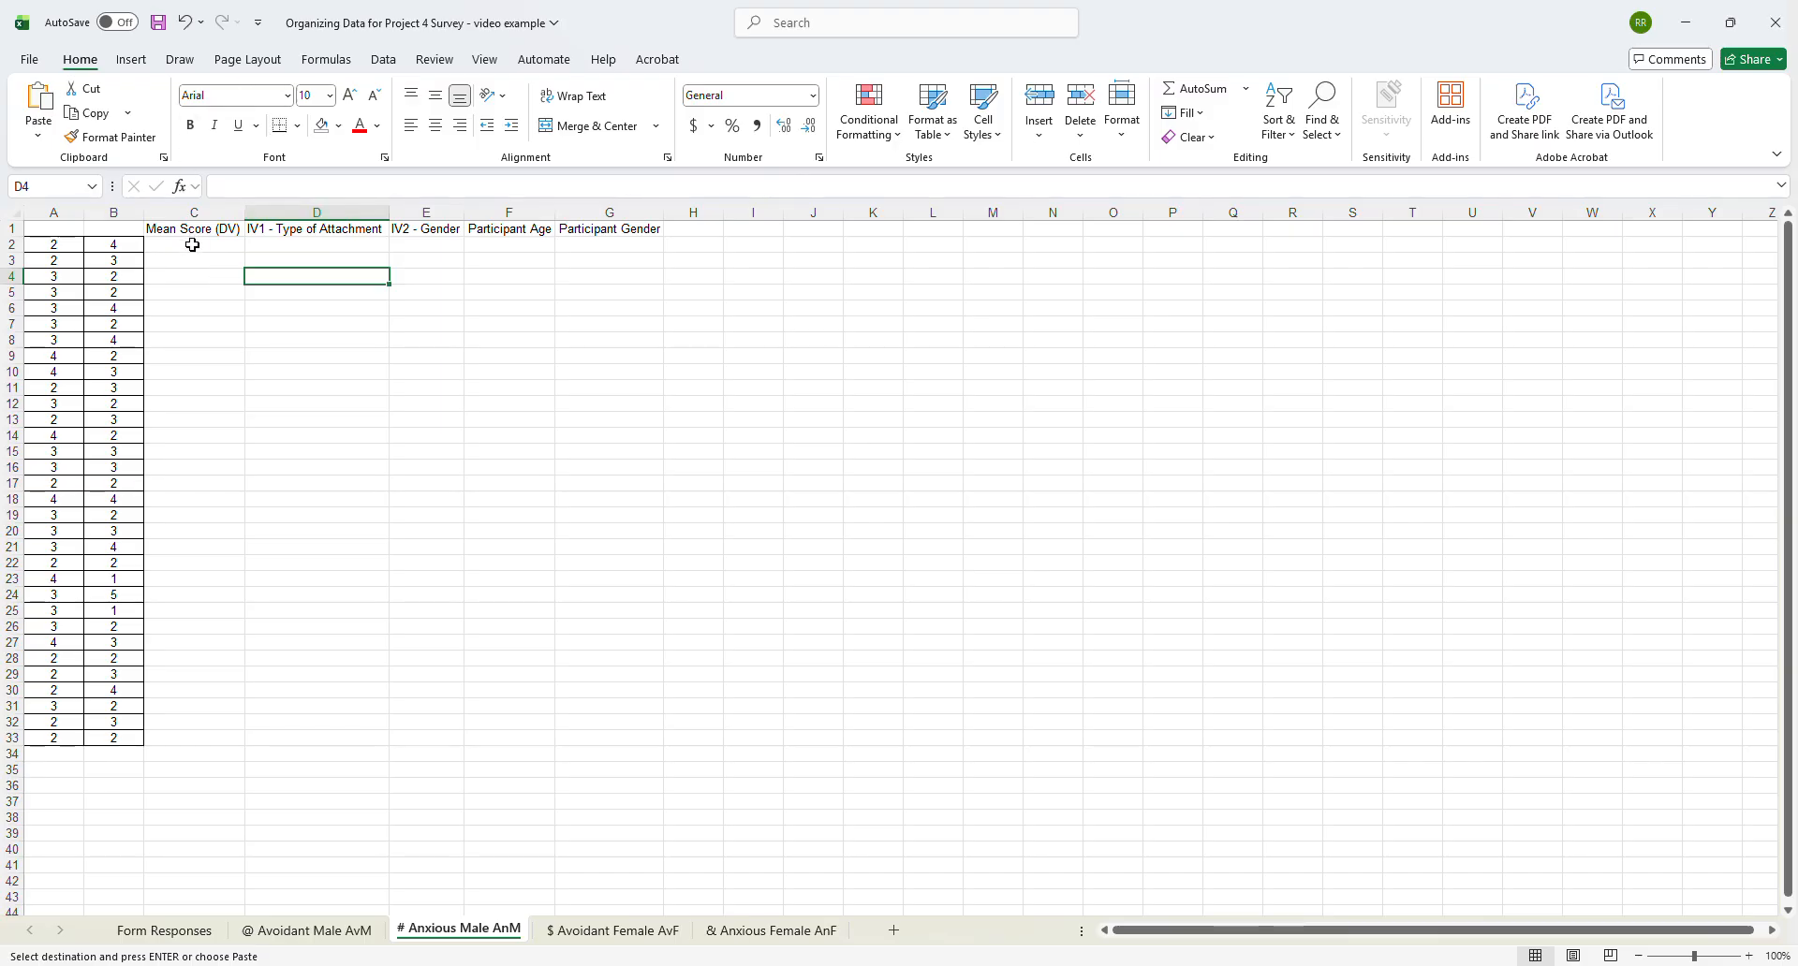
- Calculate the mean score in C2 with =AVERAGE(A2:B2) and fill the formula down to row 33
{"action": "left_click", "coordinate": [193, 245]}
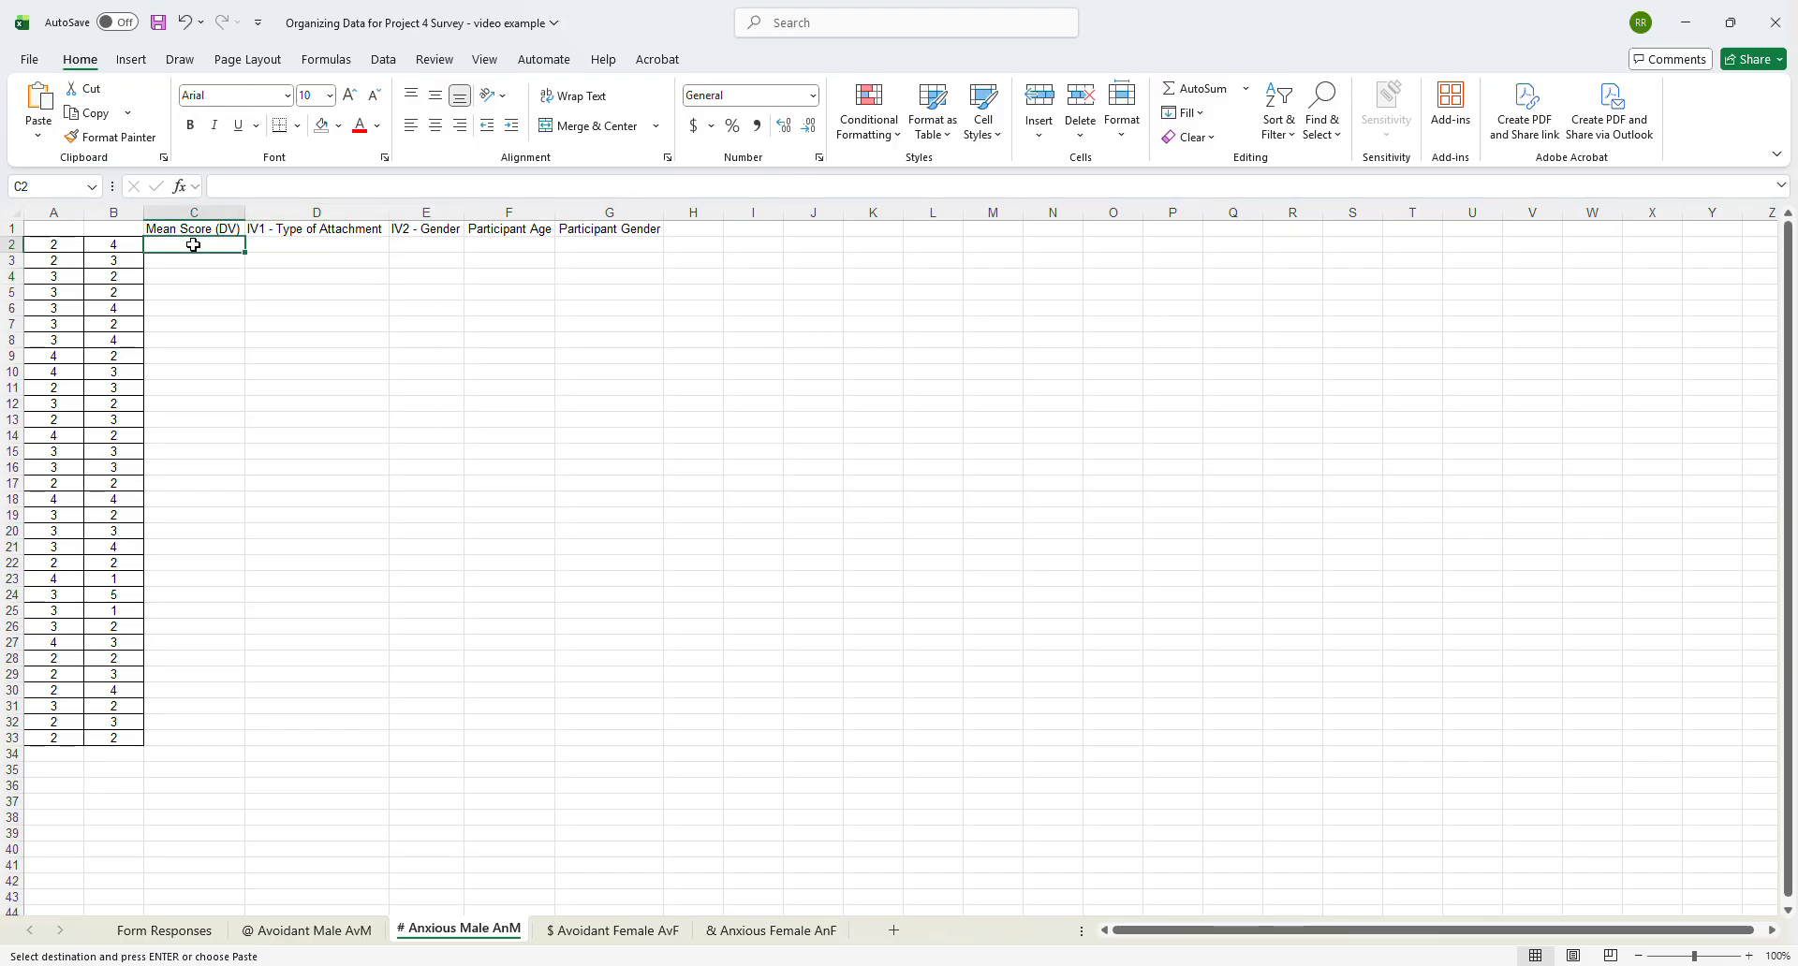
{"action": "type", "text": "=aver"}
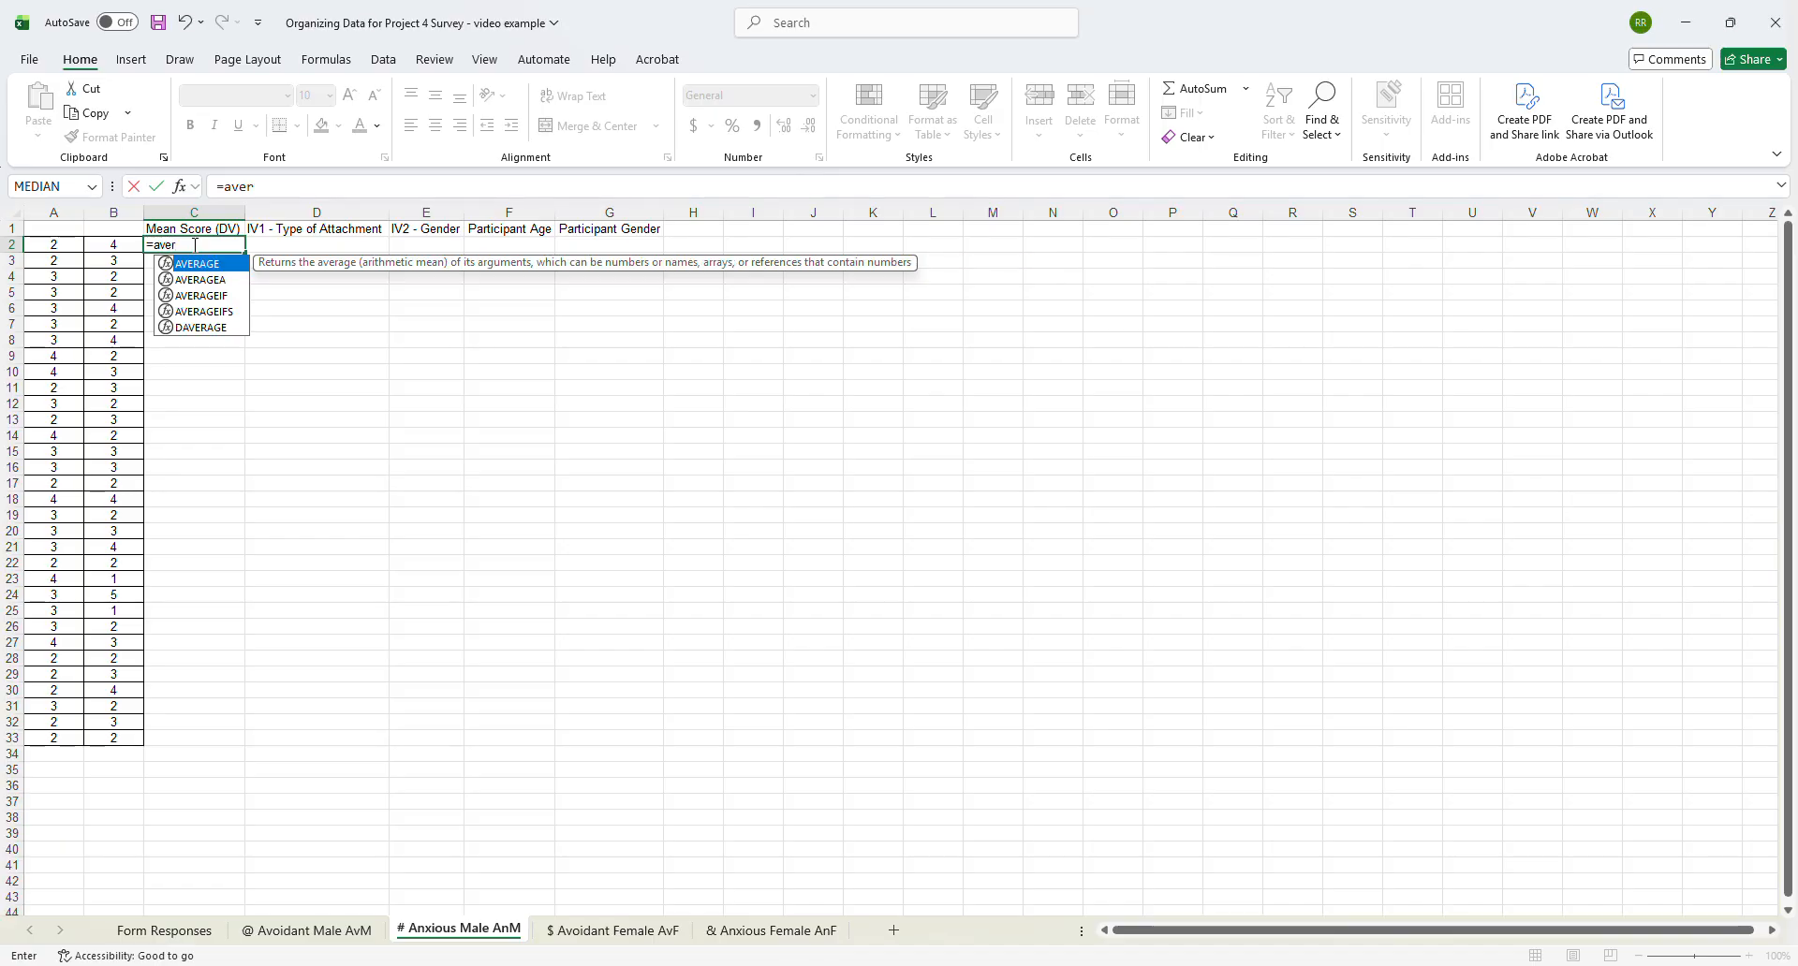
{"action": "double_click", "coordinate": [228, 264]}
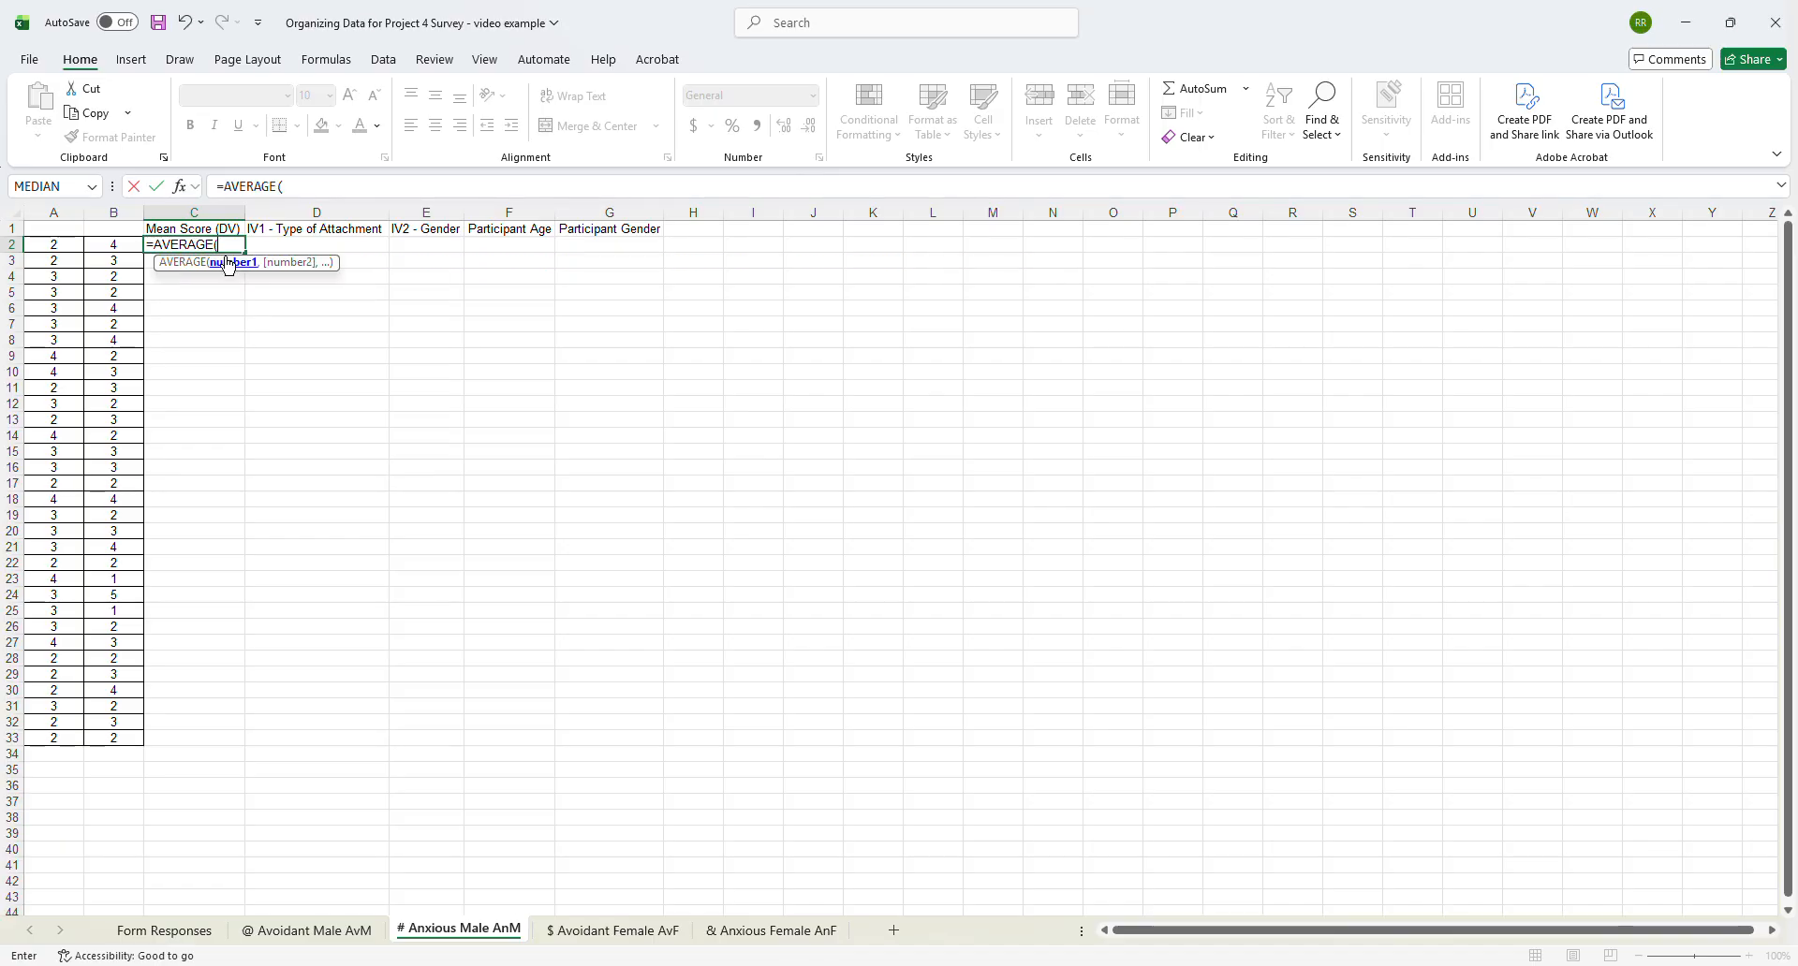
{"action": "left_click_drag", "start_coordinate": [45, 244], "coordinate": [107, 244]}
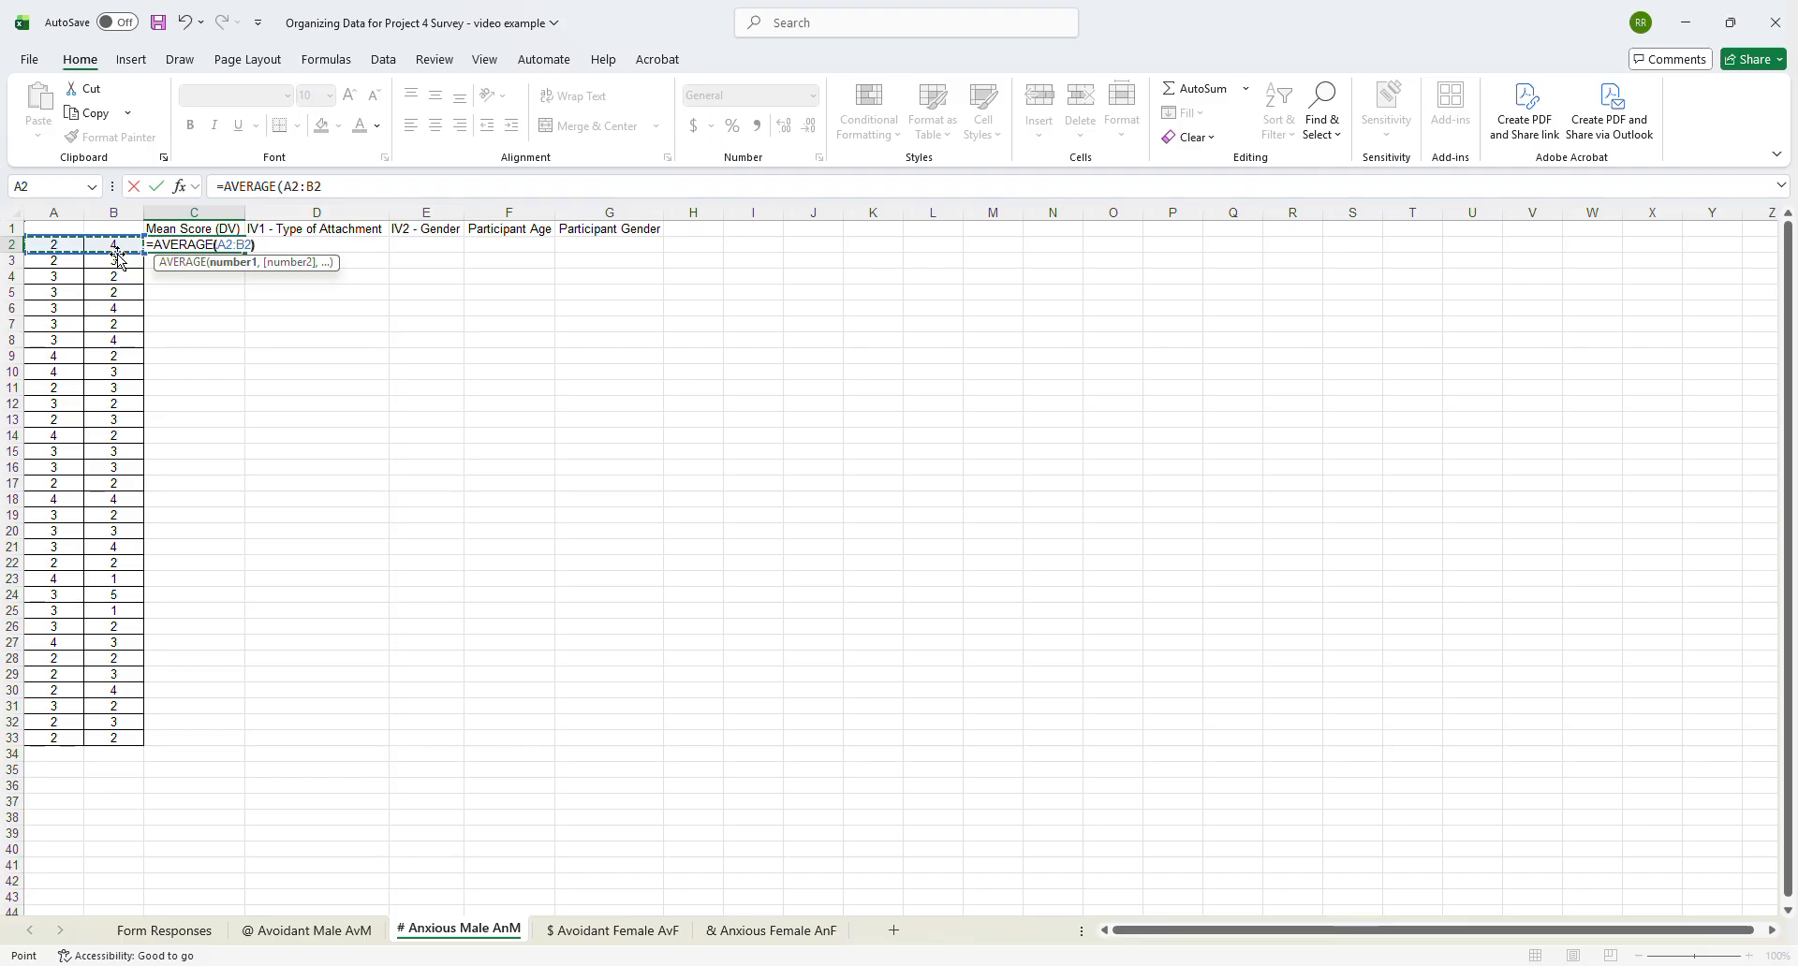
{"action": "type", "text": ")"}
{"action": "key", "text": "Return"}
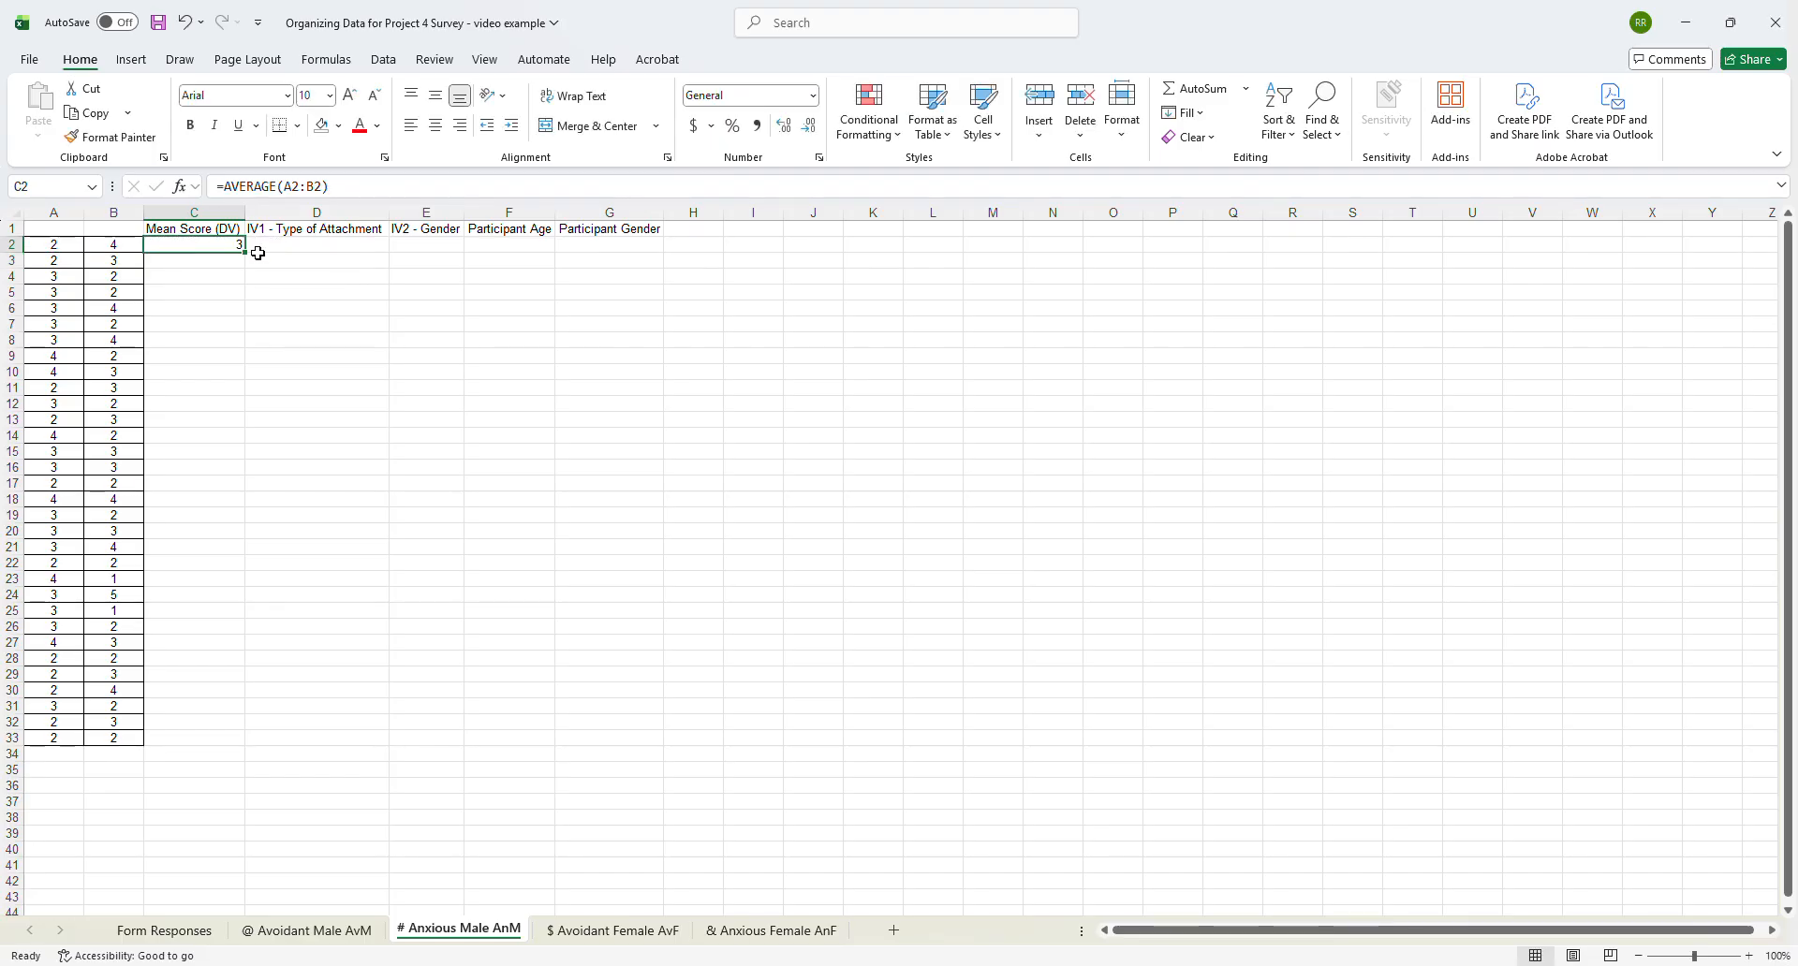
{"action": "left_click_drag", "start_coordinate": [245, 255], "coordinate": [208, 748]}
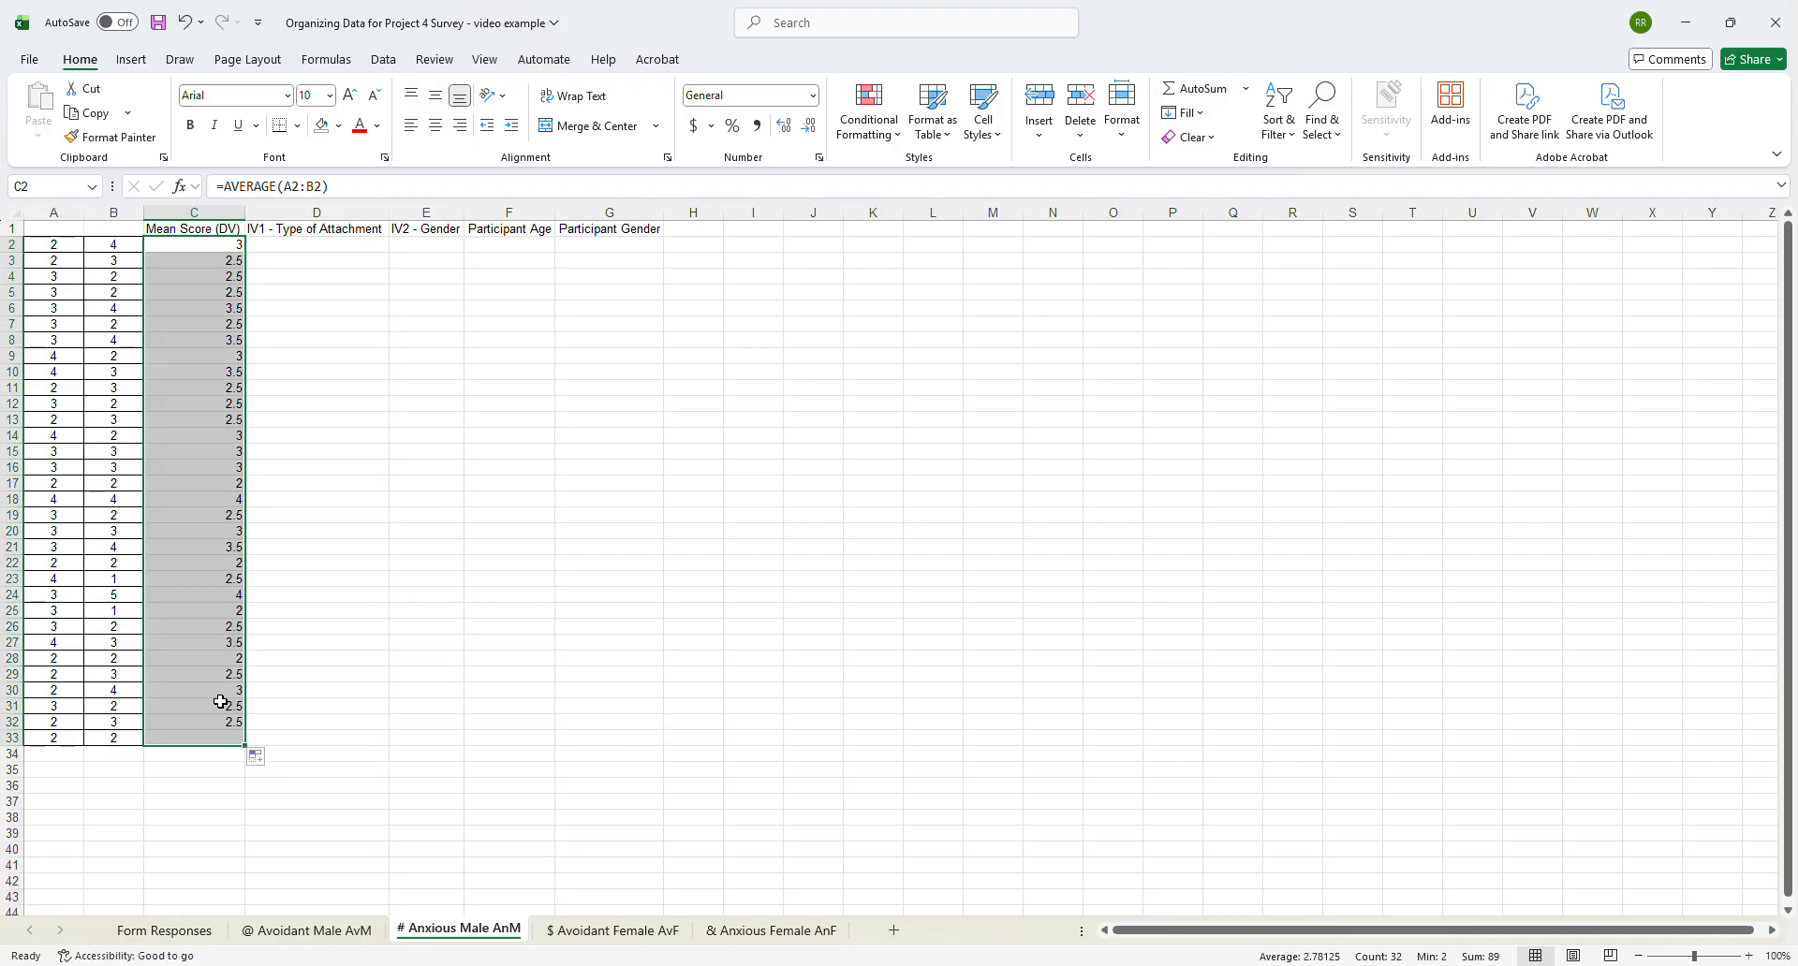
- Enter "Anxious" in D2 and "Male" in E2, and fill both values down to row 33
{"action": "left_click", "coordinate": [311, 245]}
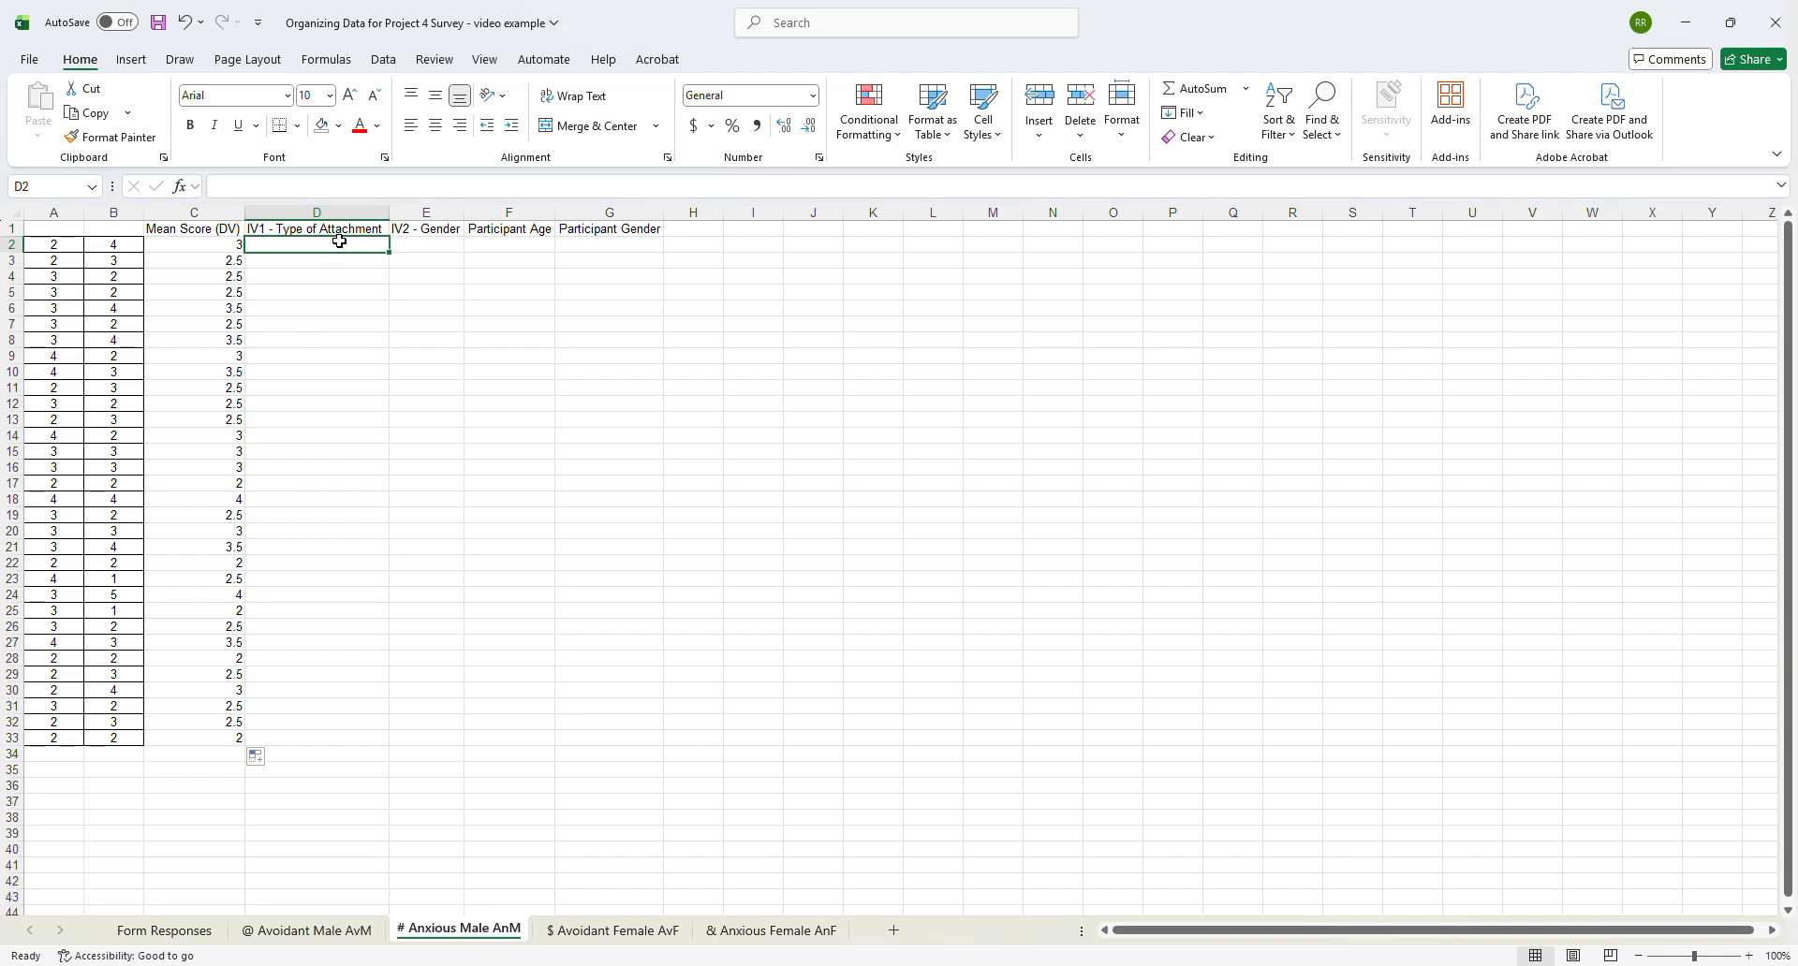
{"action": "type", "text": "Anxious"}
{"action": "key", "text": "Tab"}
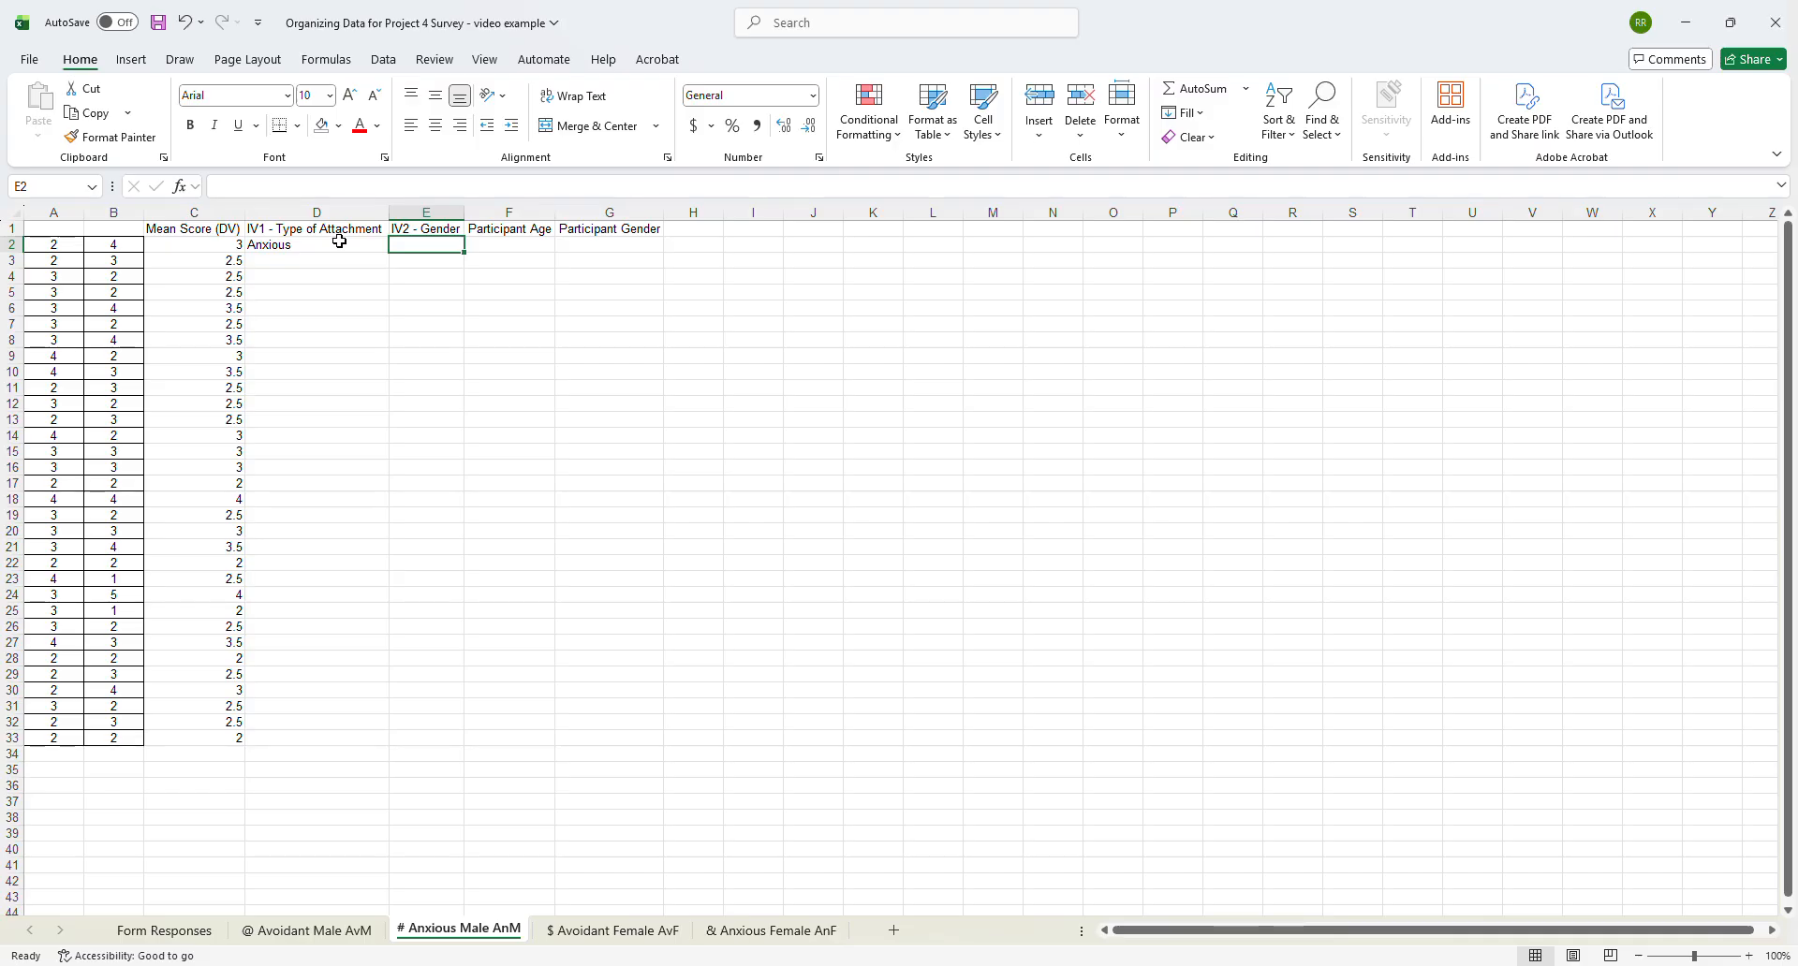
{"action": "type", "text": "Male"}
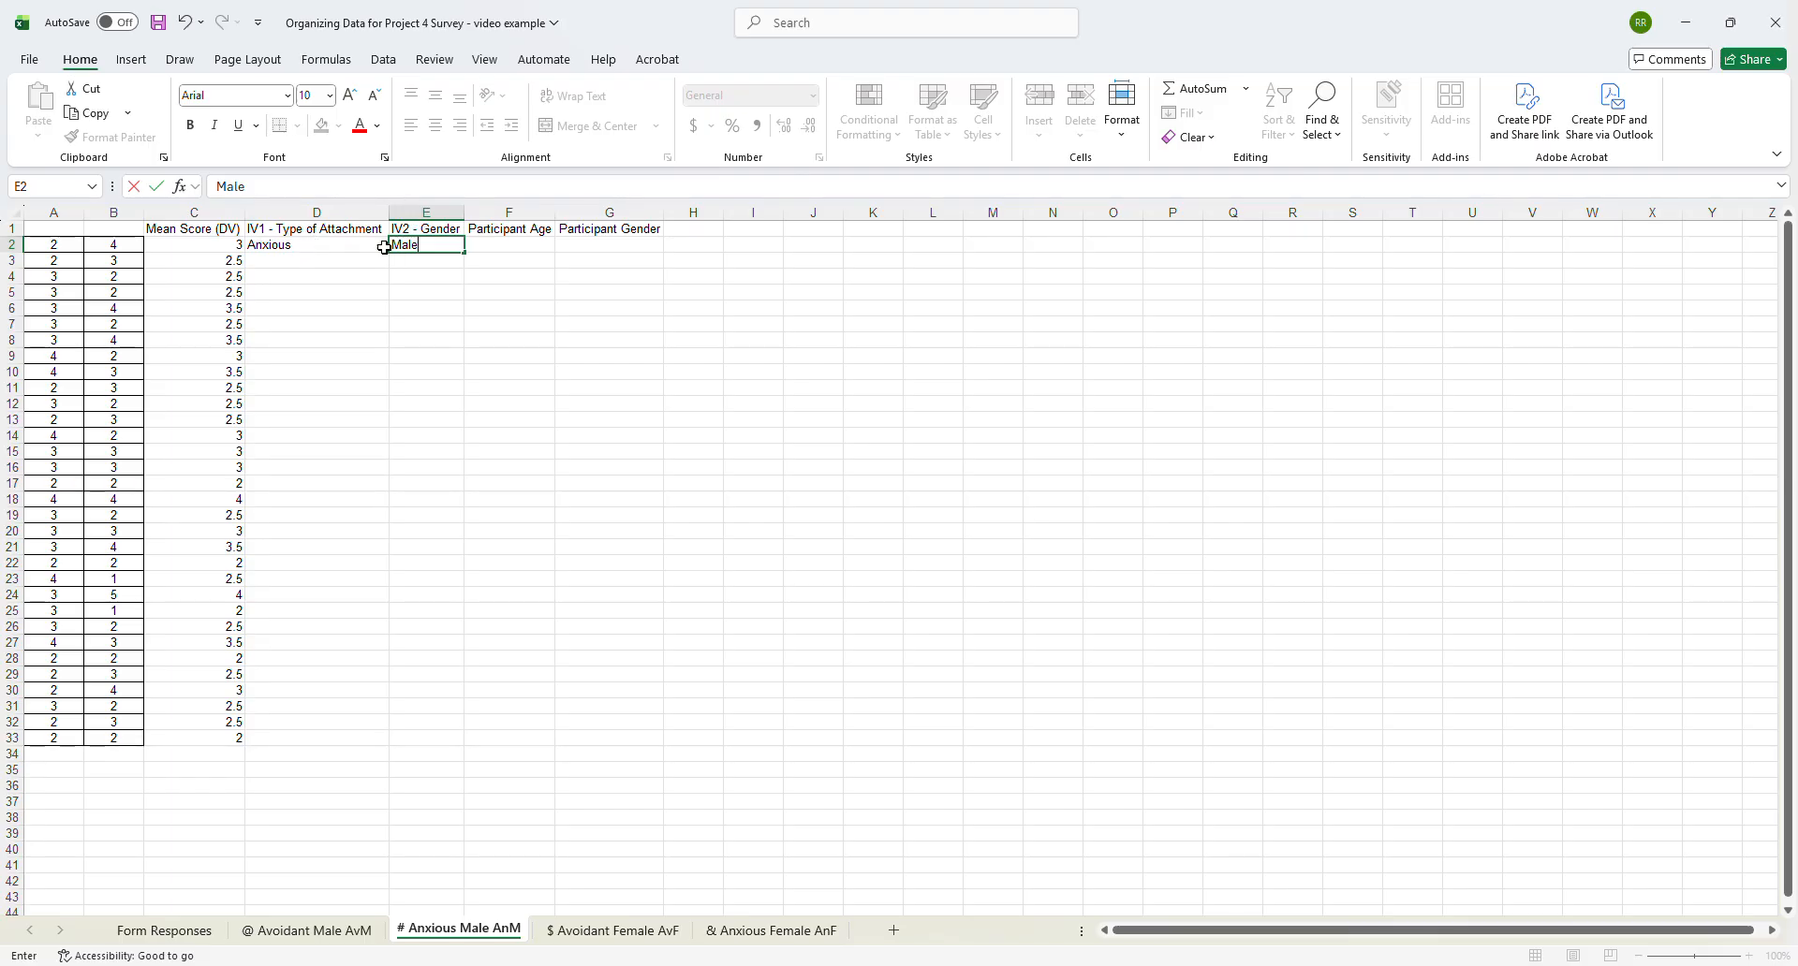
{"action": "left_click", "coordinate": [507, 247]}
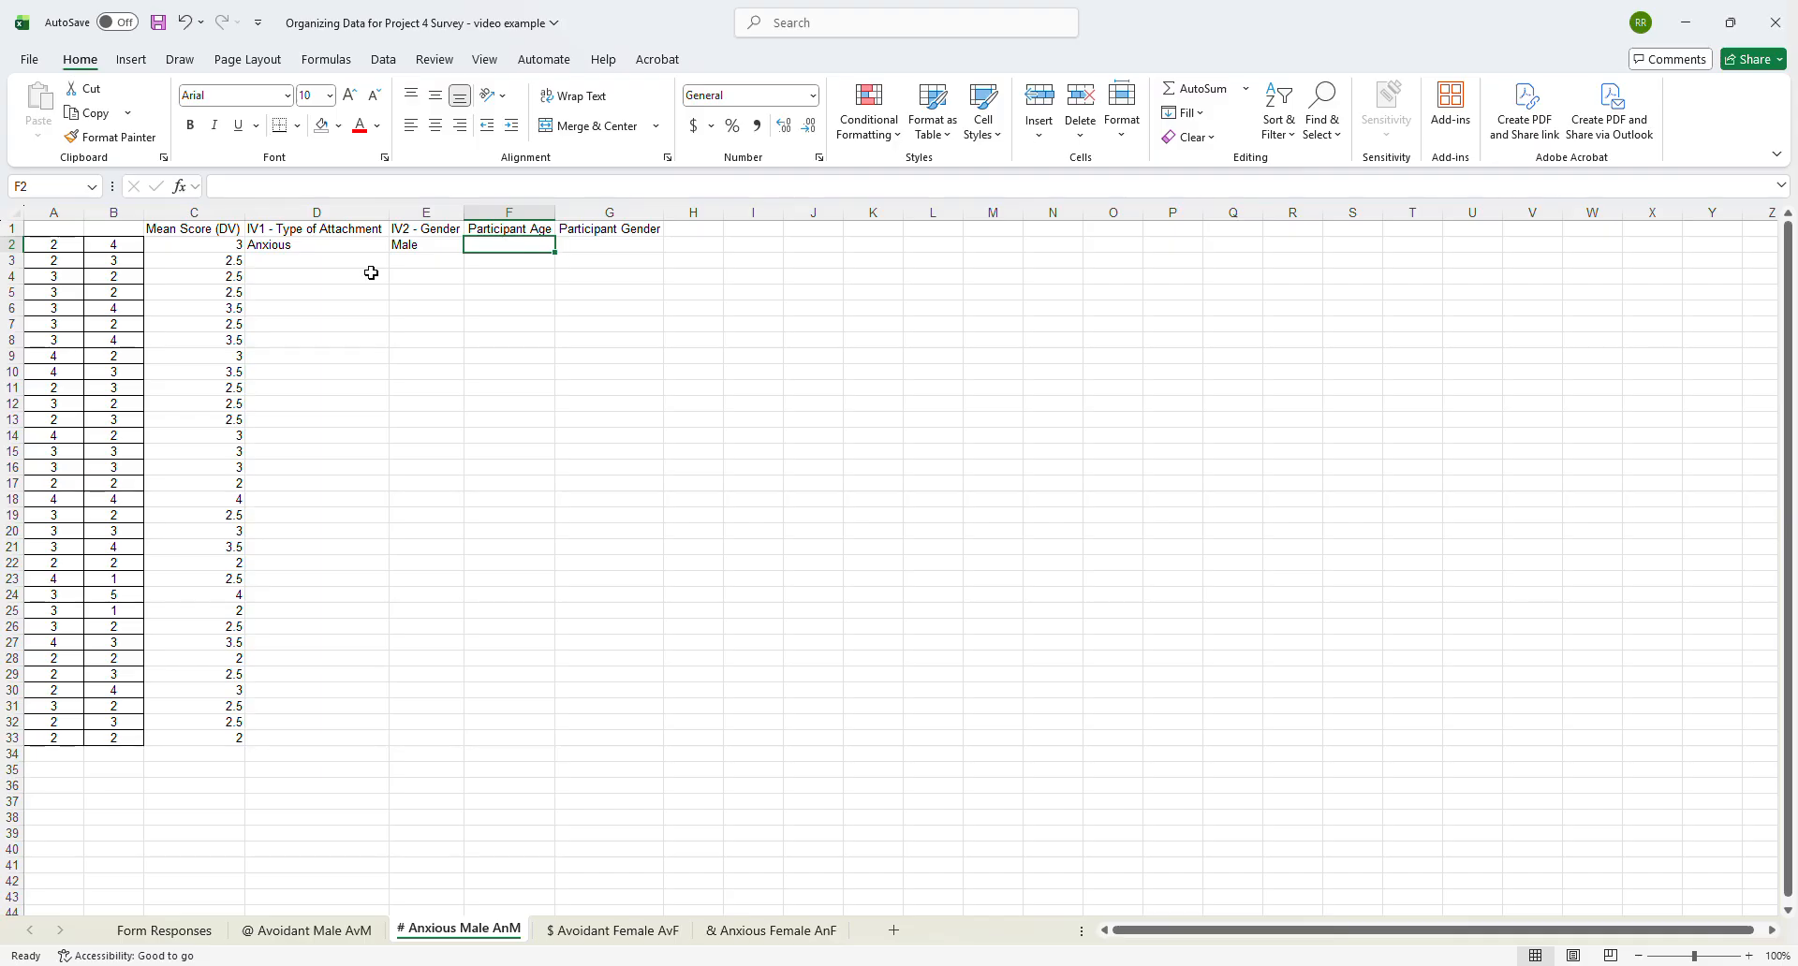
{"action": "left_click", "coordinate": [317, 246]}
{"action": "left_click_drag", "start_coordinate": [317, 247], "coordinate": [453, 254]}
{"action": "left_click", "coordinate": [316, 246]}
{"action": "mouse_move", "coordinate": [317, 246]}
{"action": "left_mouse_down"}
{"action": "mouse_move", "coordinate": [462, 254]}
{"action": "mouse_move", "coordinate": [468, 740]}
{"action": "mouse_move", "coordinate": [492, 743]}
{"action": "left_mouse_up"}
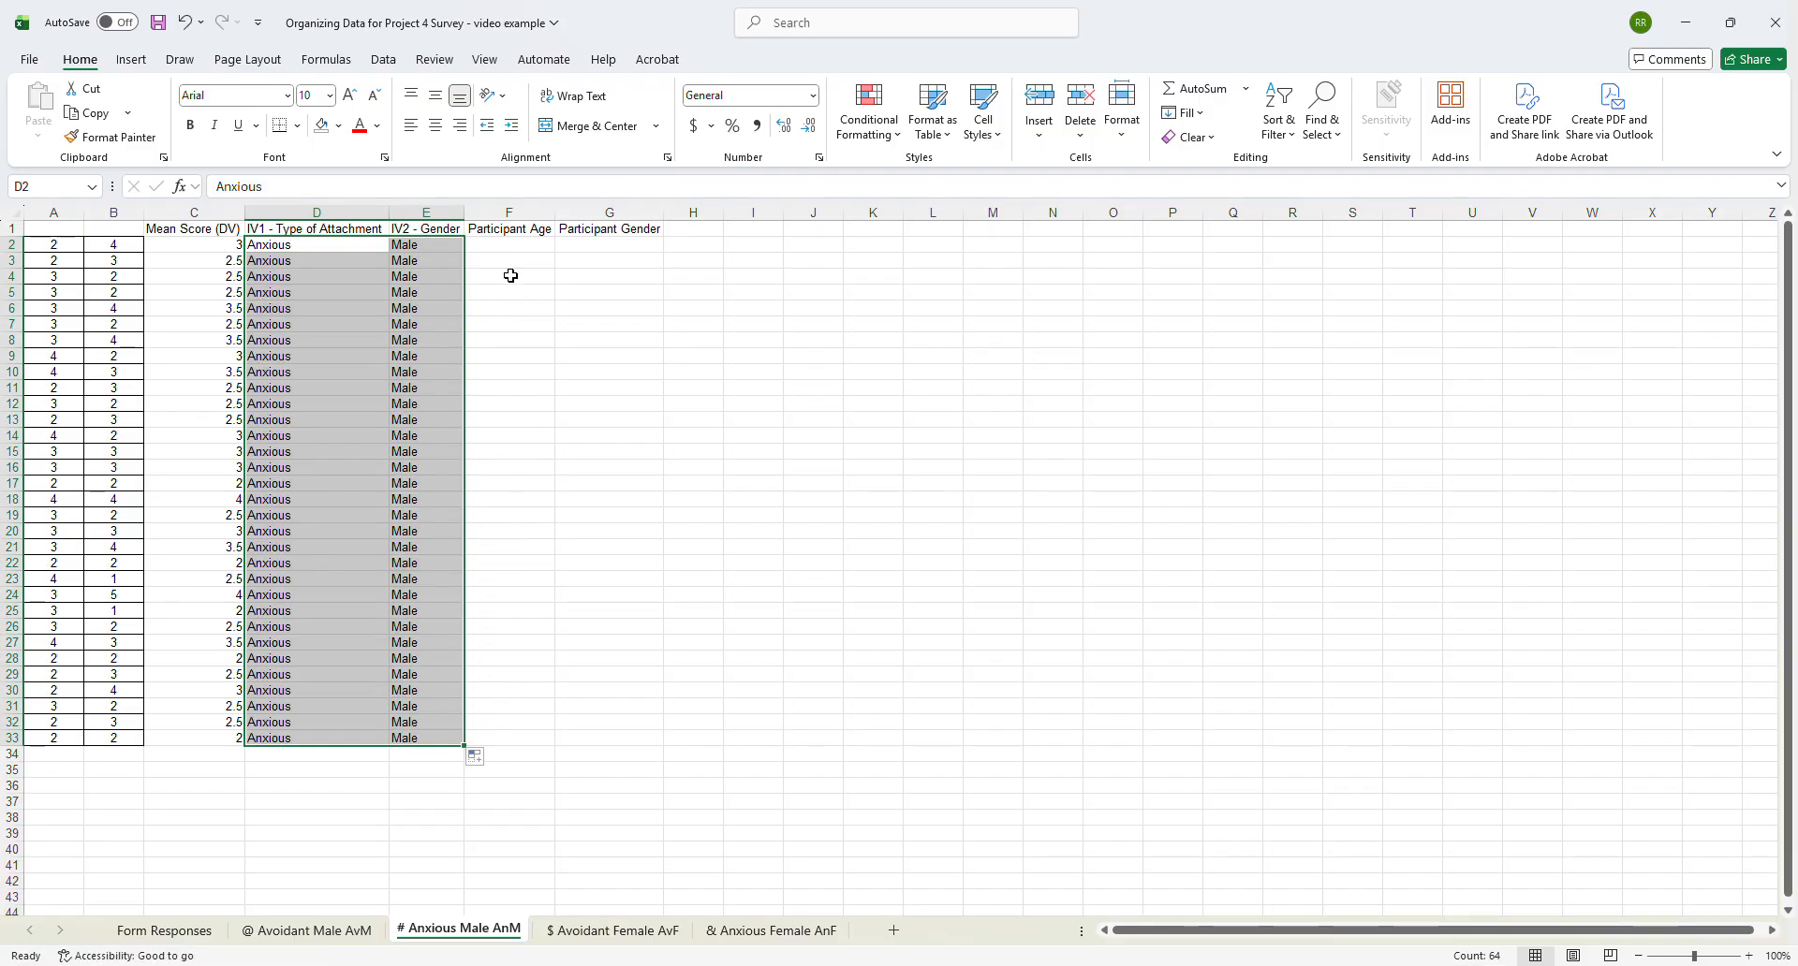
- Copy the filtered participant ages and genders in L9:M128 of Form Responses to F2 of the # Anxious Male AnM sheet
{"action": "left_click", "coordinate": [188, 931]}
{"action": "left_click_drag", "start_coordinate": [1294, 930], "coordinate": [1477, 930]}
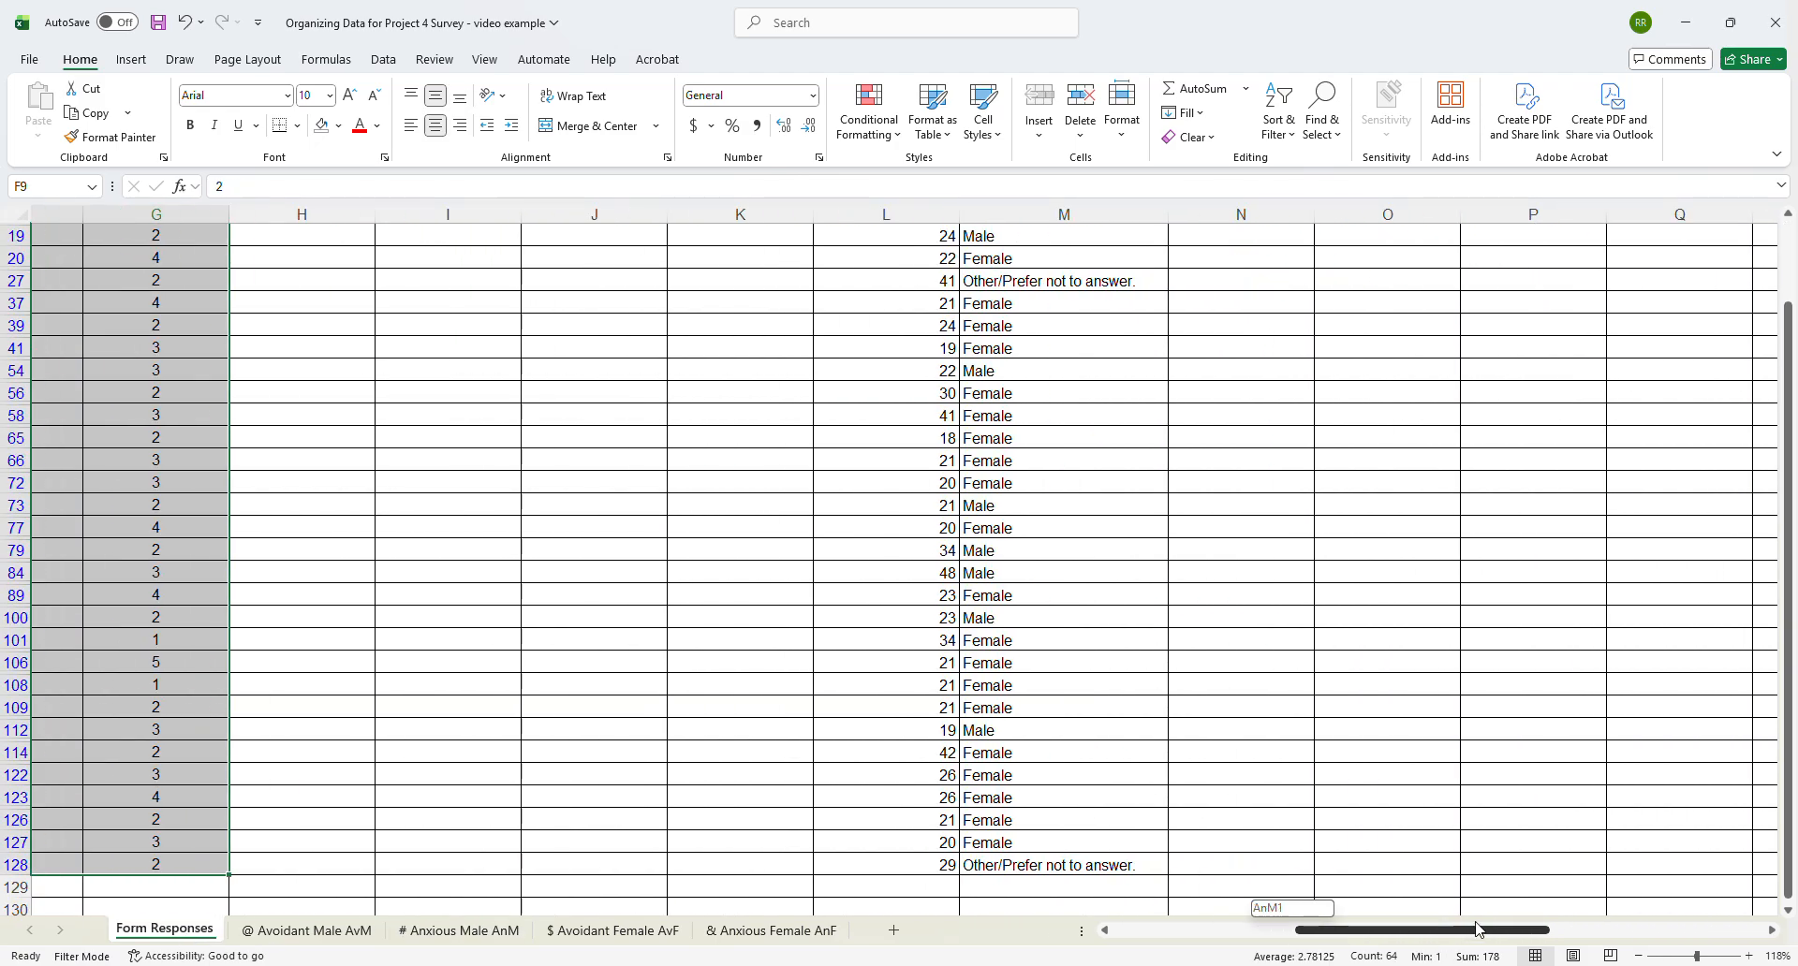
{"action": "scroll", "coordinate": [1208, 290], "scroll_direction": "up", "scroll_amount": 3}
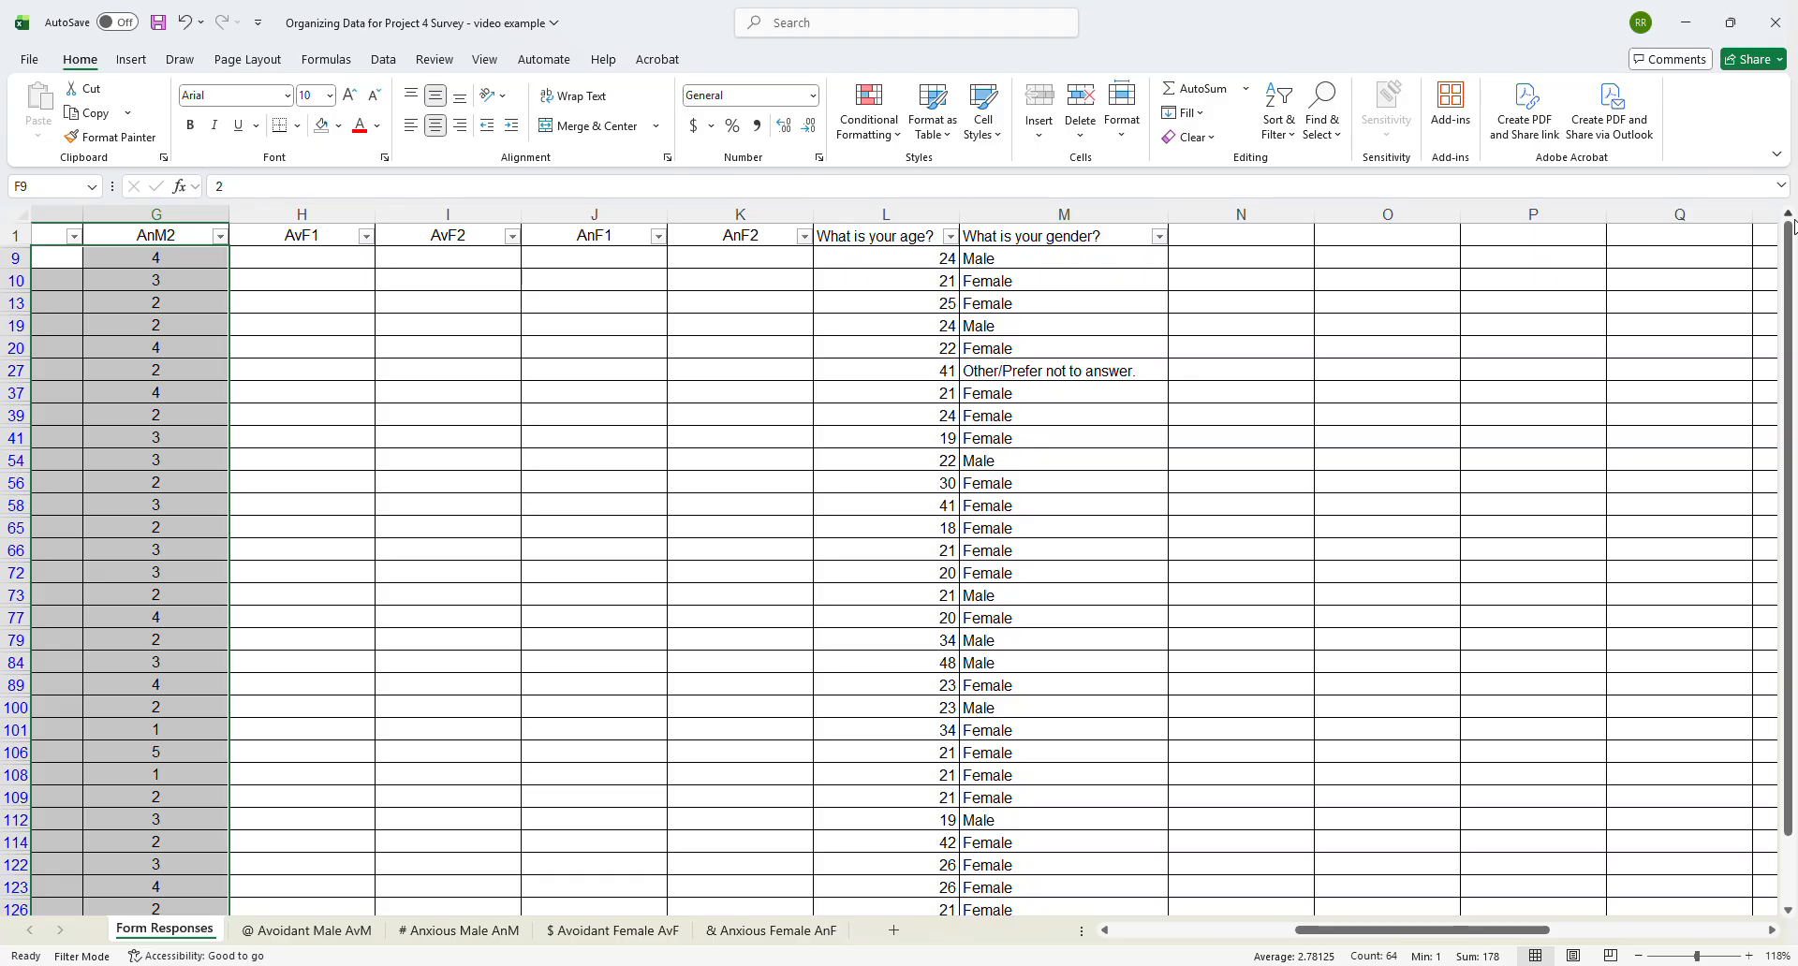
{"action": "left_click_drag", "start_coordinate": [937, 257], "coordinate": [1035, 841]}
{"action": "key", "text": "ctrl+c"}
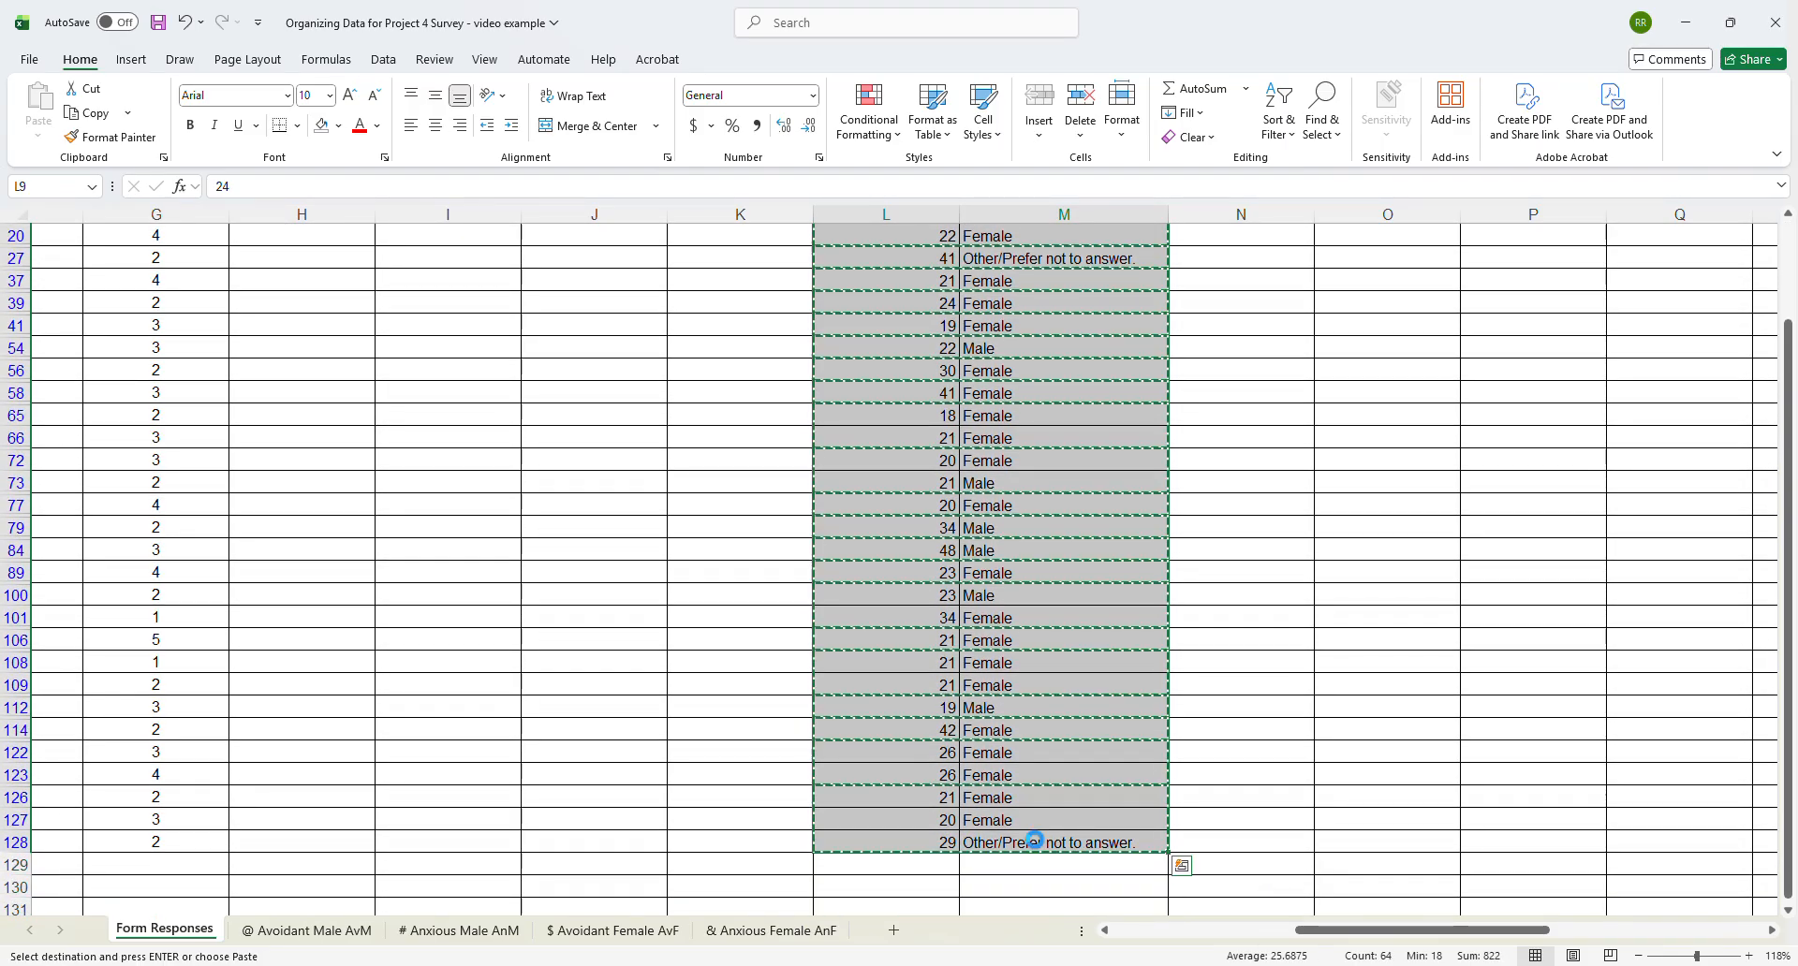
{"action": "left_click", "coordinate": [473, 935]}
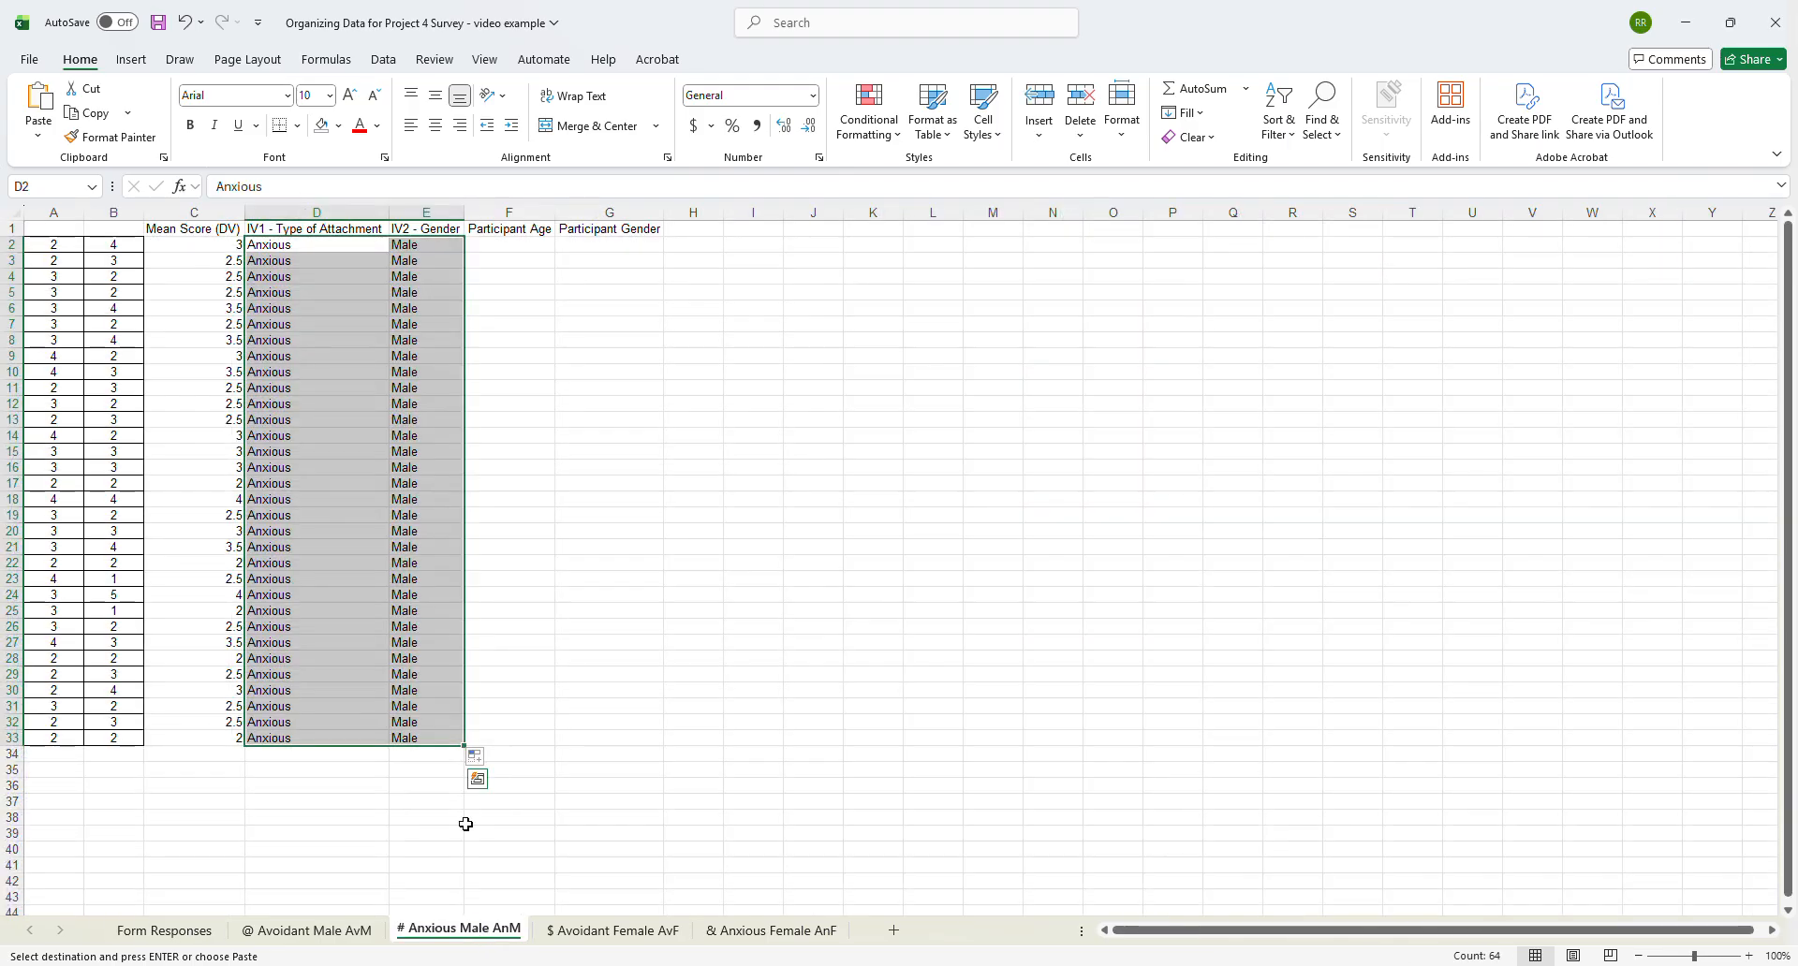
{"action": "left_click", "coordinate": [499, 250]}
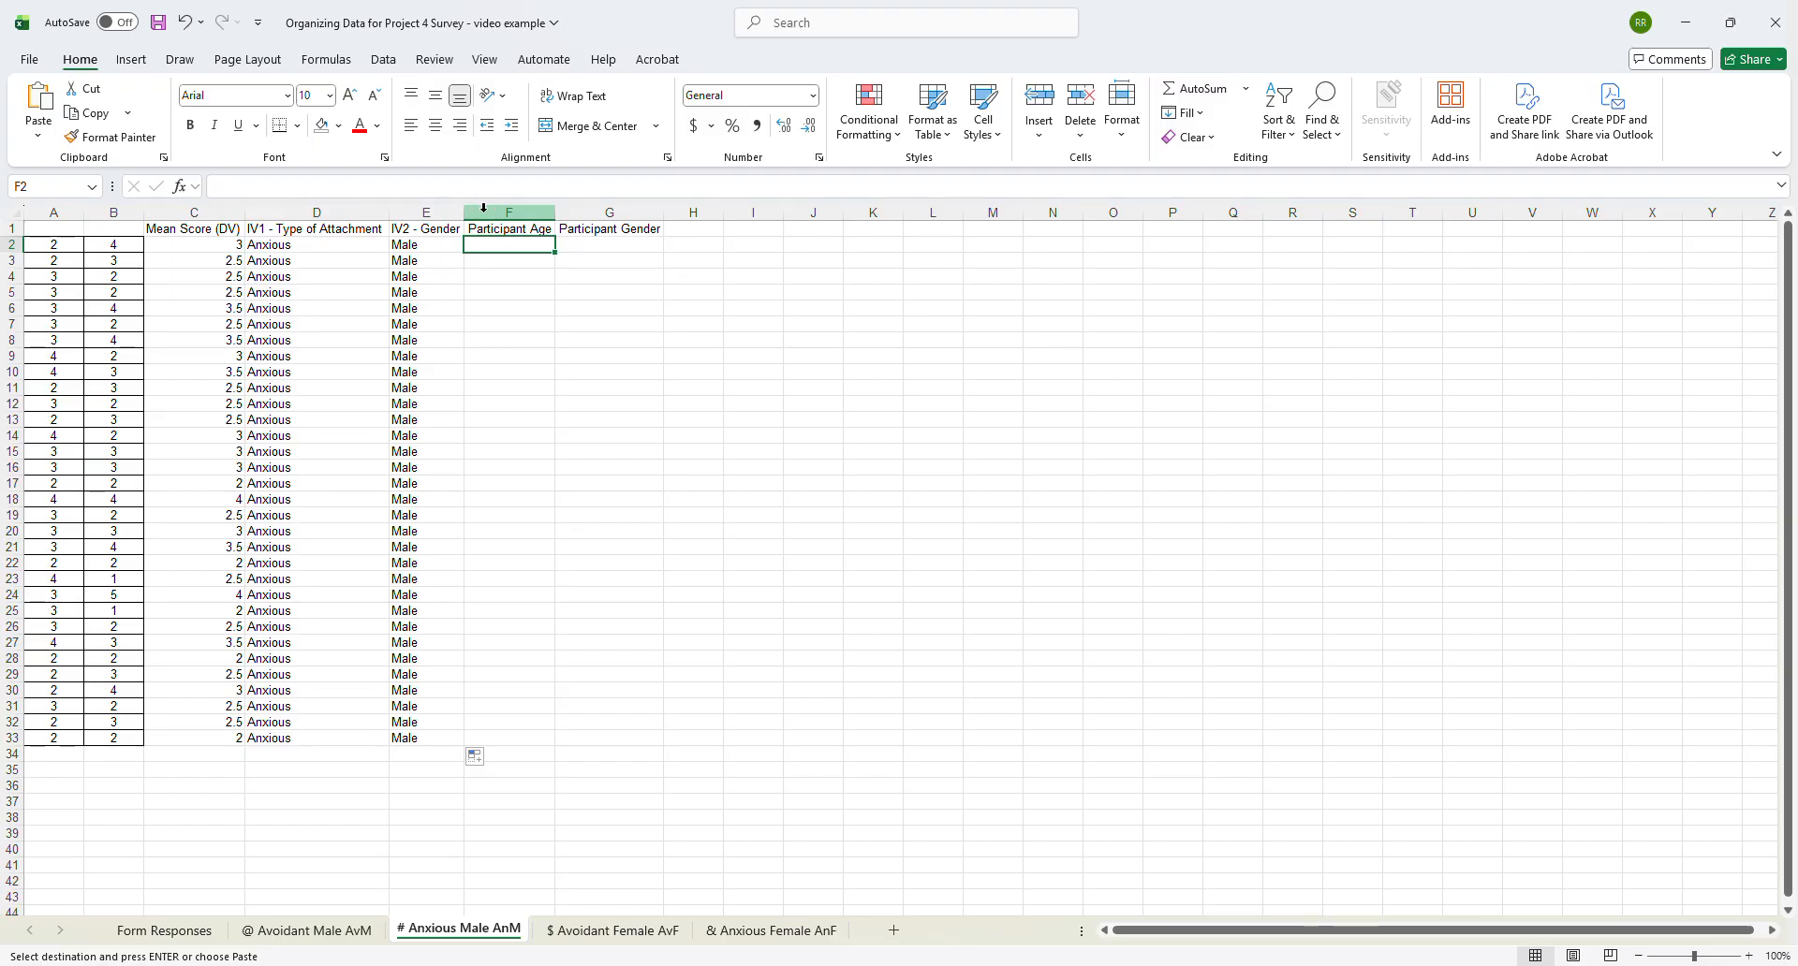
{"action": "key", "text": "ctrl+v"}
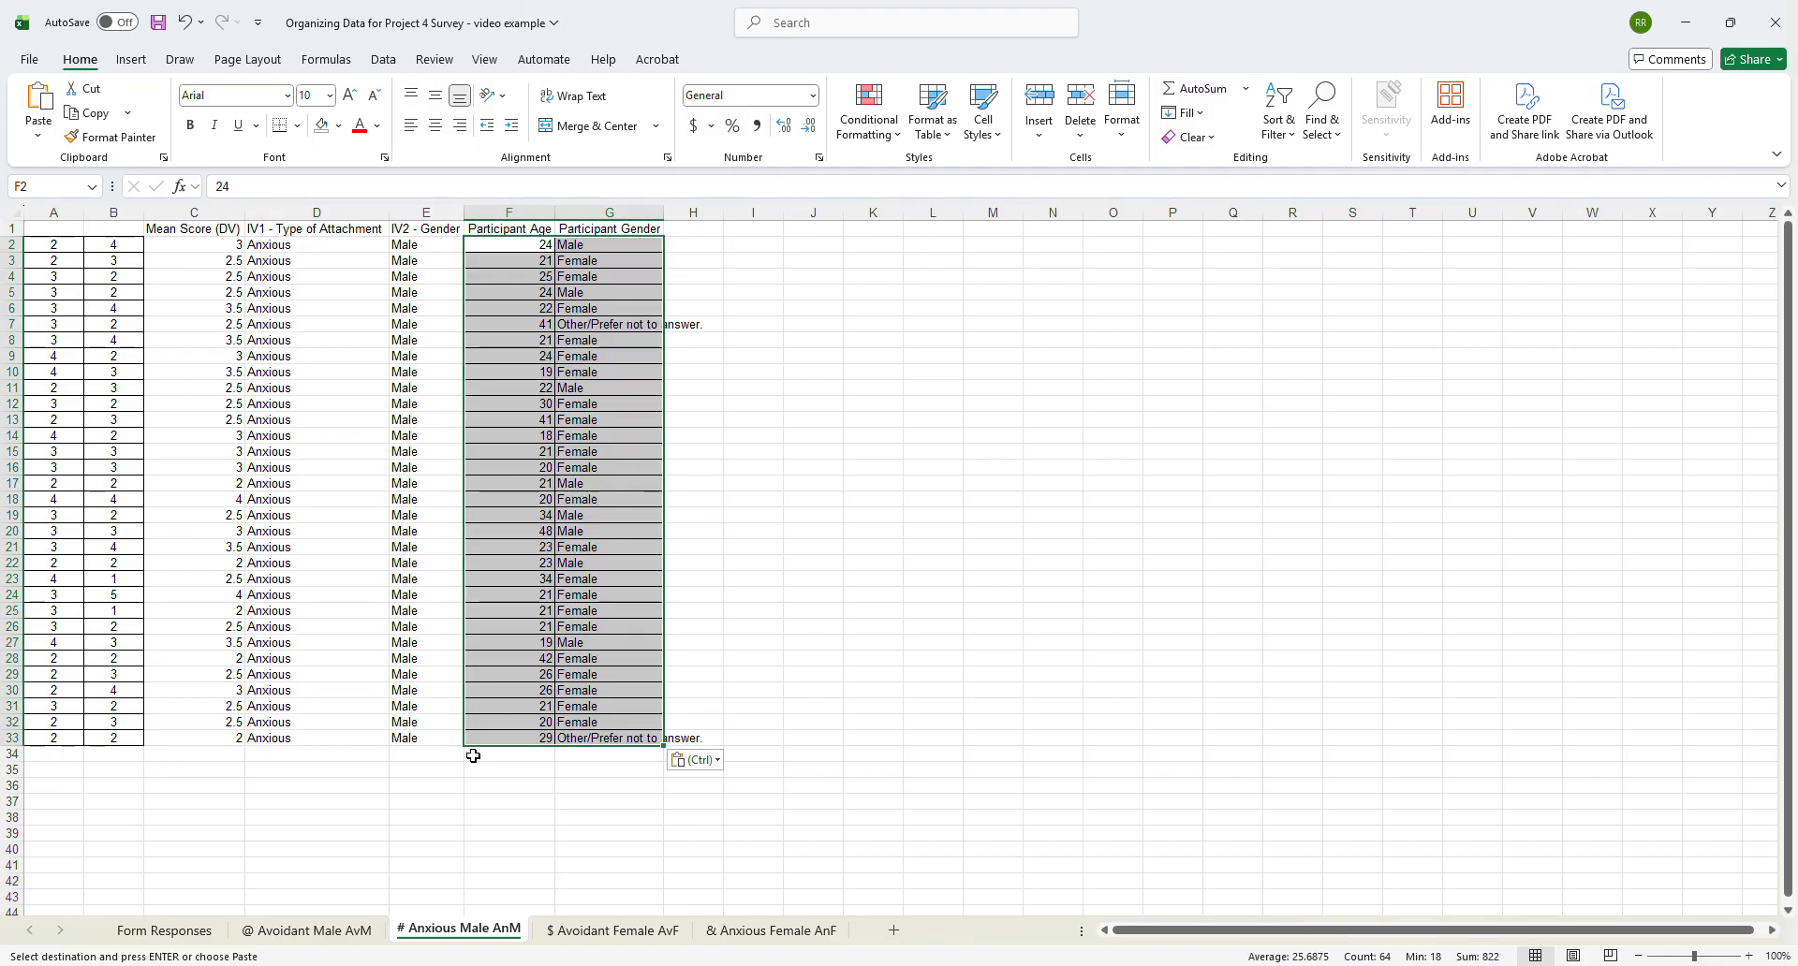
- Change the symbol filter in column C of Form Responses to show only the $ responses instead of #
{"action": "left_click", "coordinate": [178, 932]}
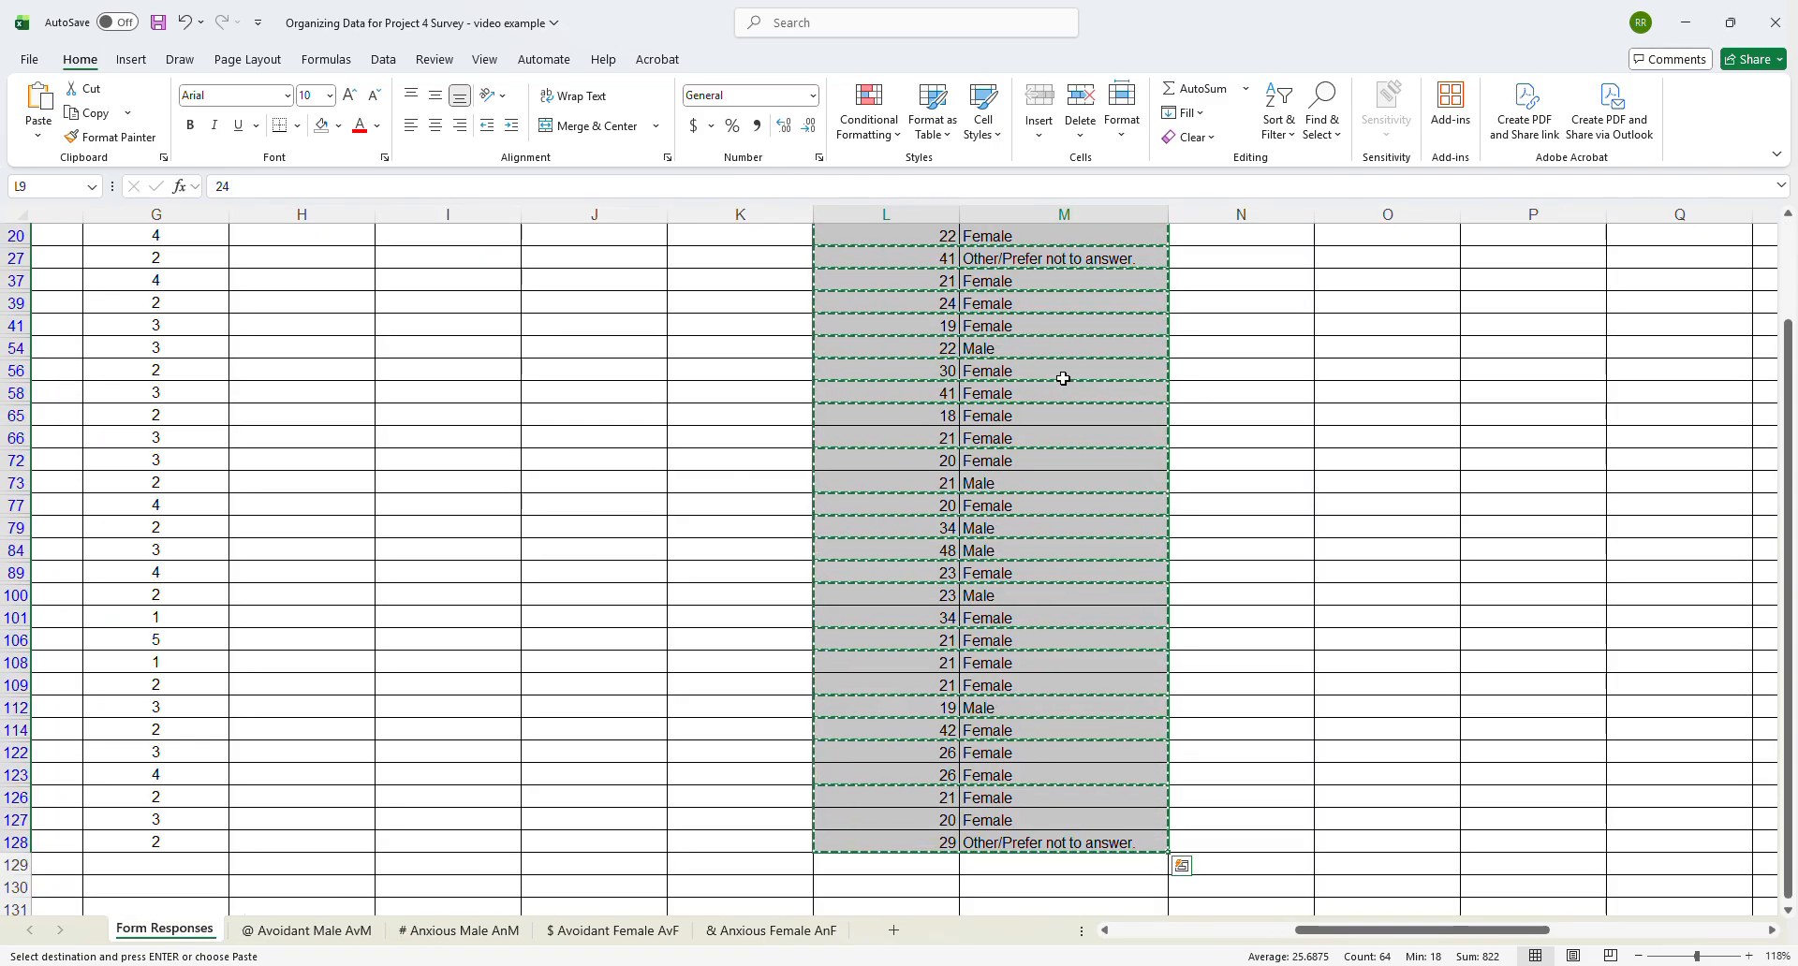
{"action": "scroll", "coordinate": [1070, 386], "scroll_direction": "up", "scroll_amount": 2}
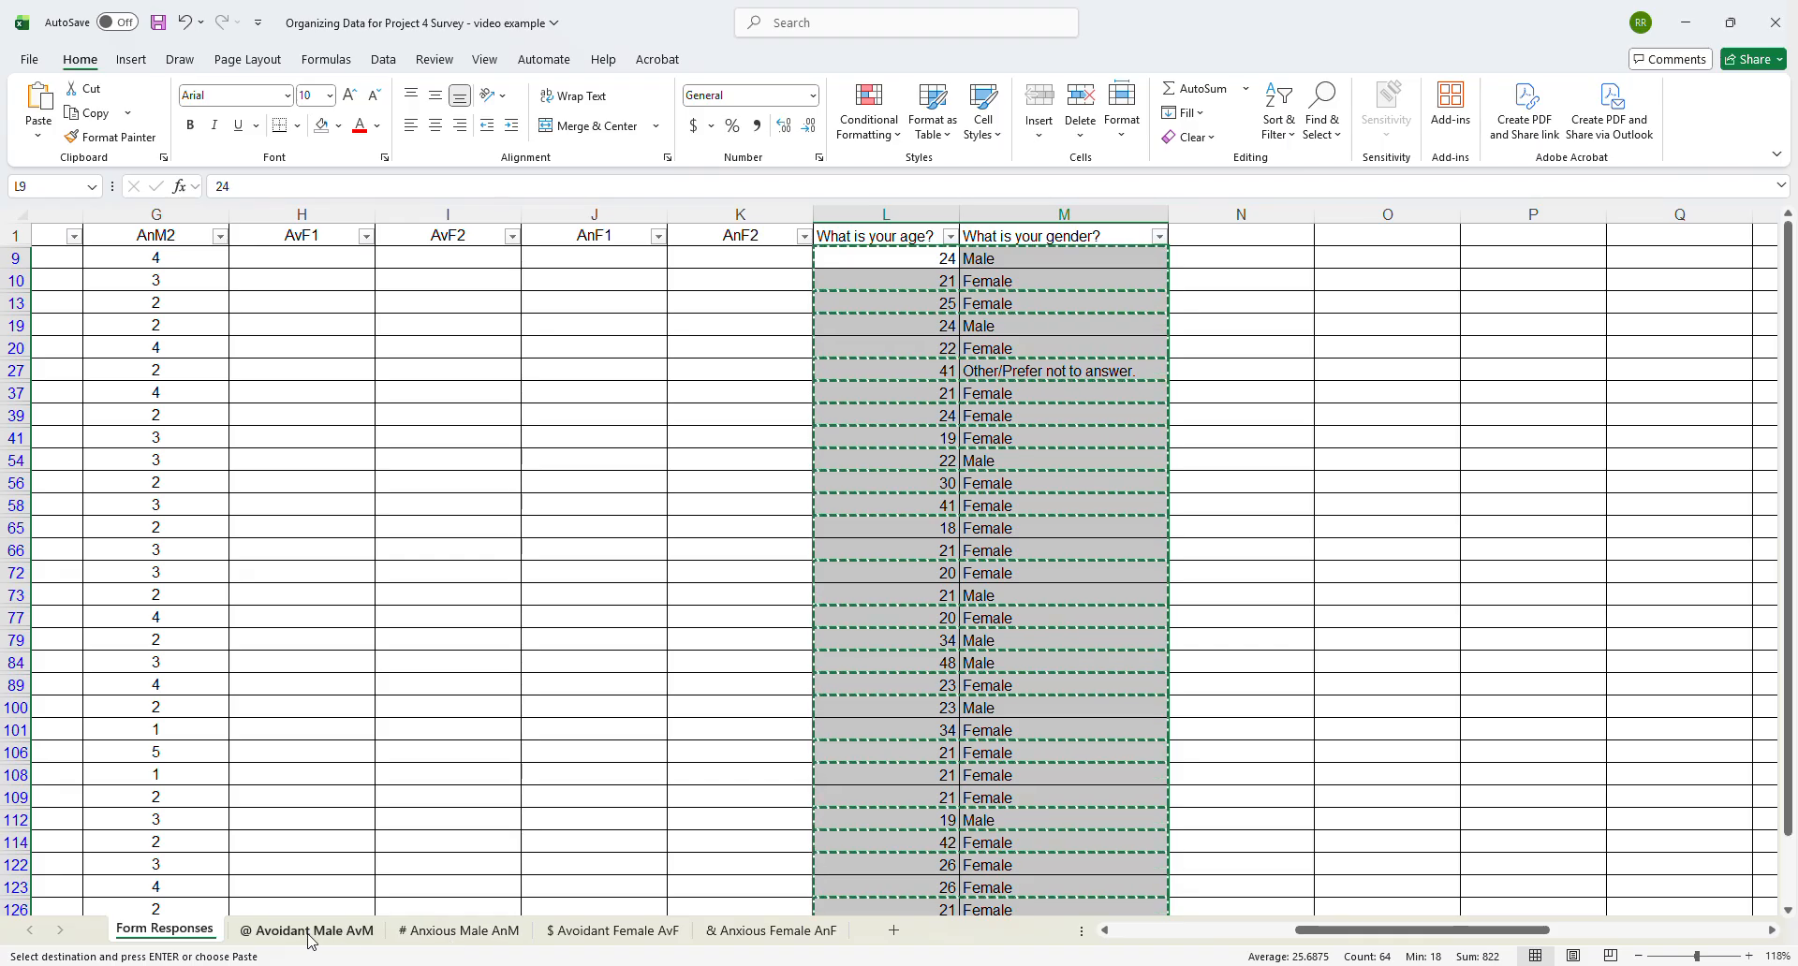
{"action": "left_click", "coordinate": [459, 931]}
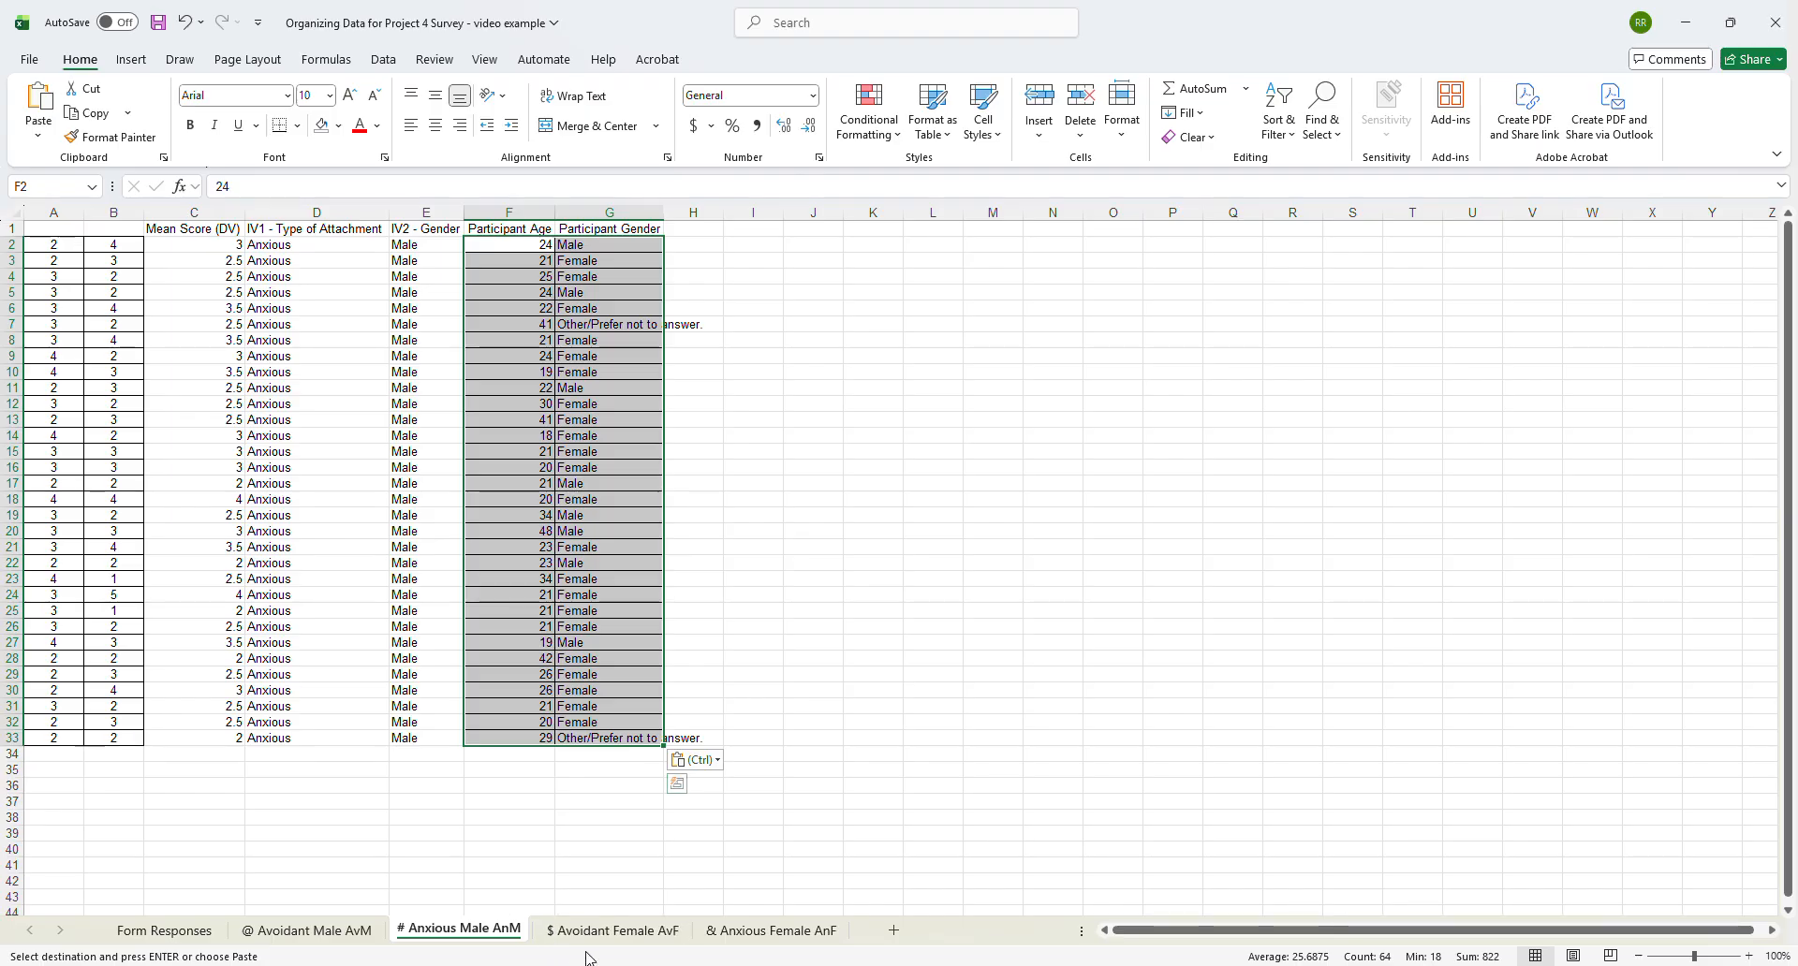
{"action": "left_click", "coordinate": [173, 930]}
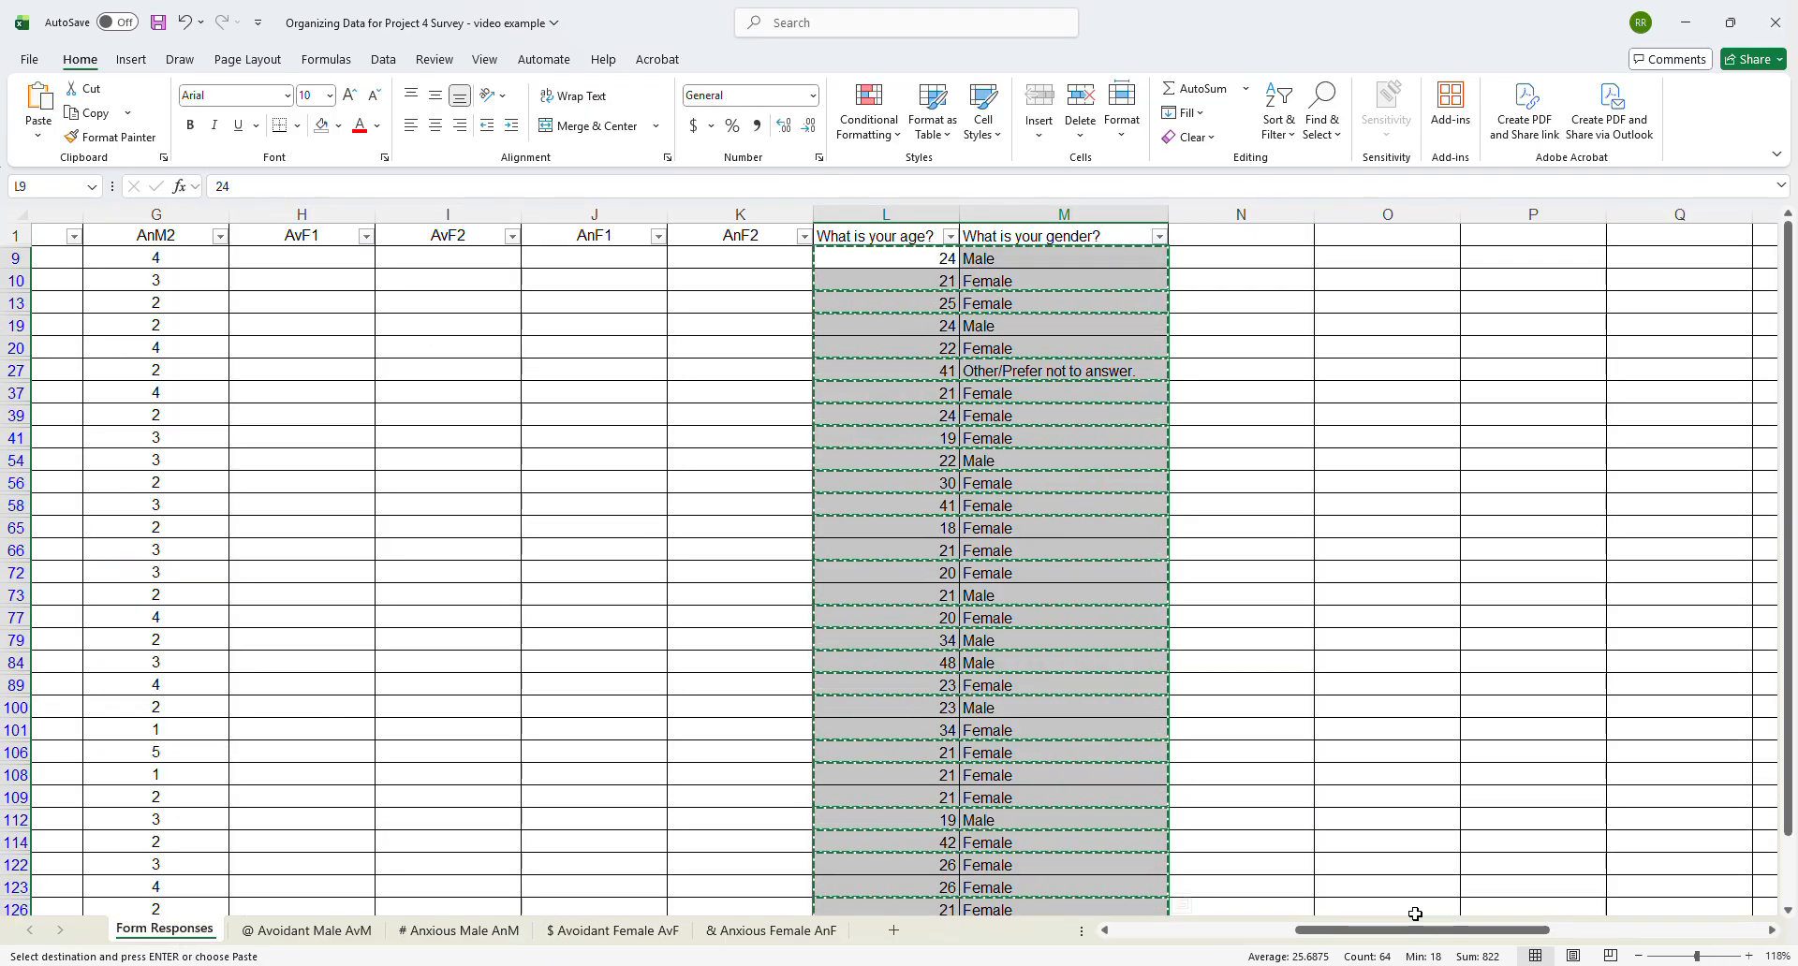
{"action": "left_click_drag", "start_coordinate": [1331, 932], "coordinate": [187, 935]}
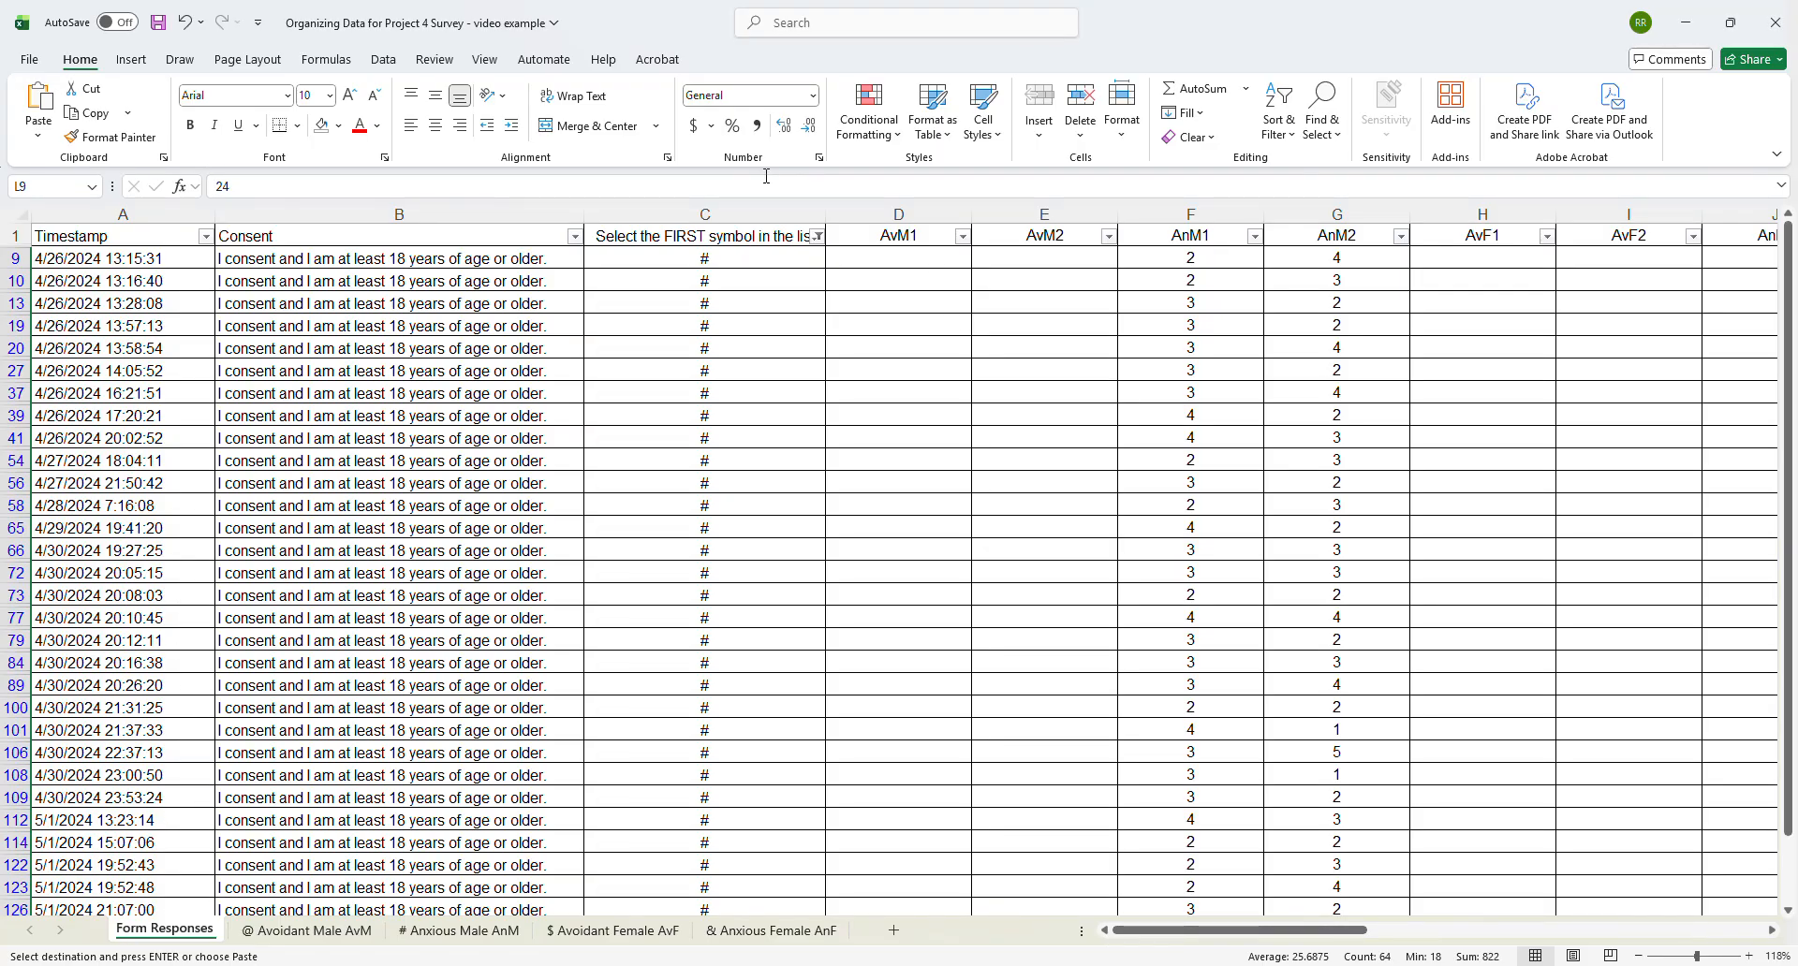
{"action": "left_click", "coordinate": [816, 240]}
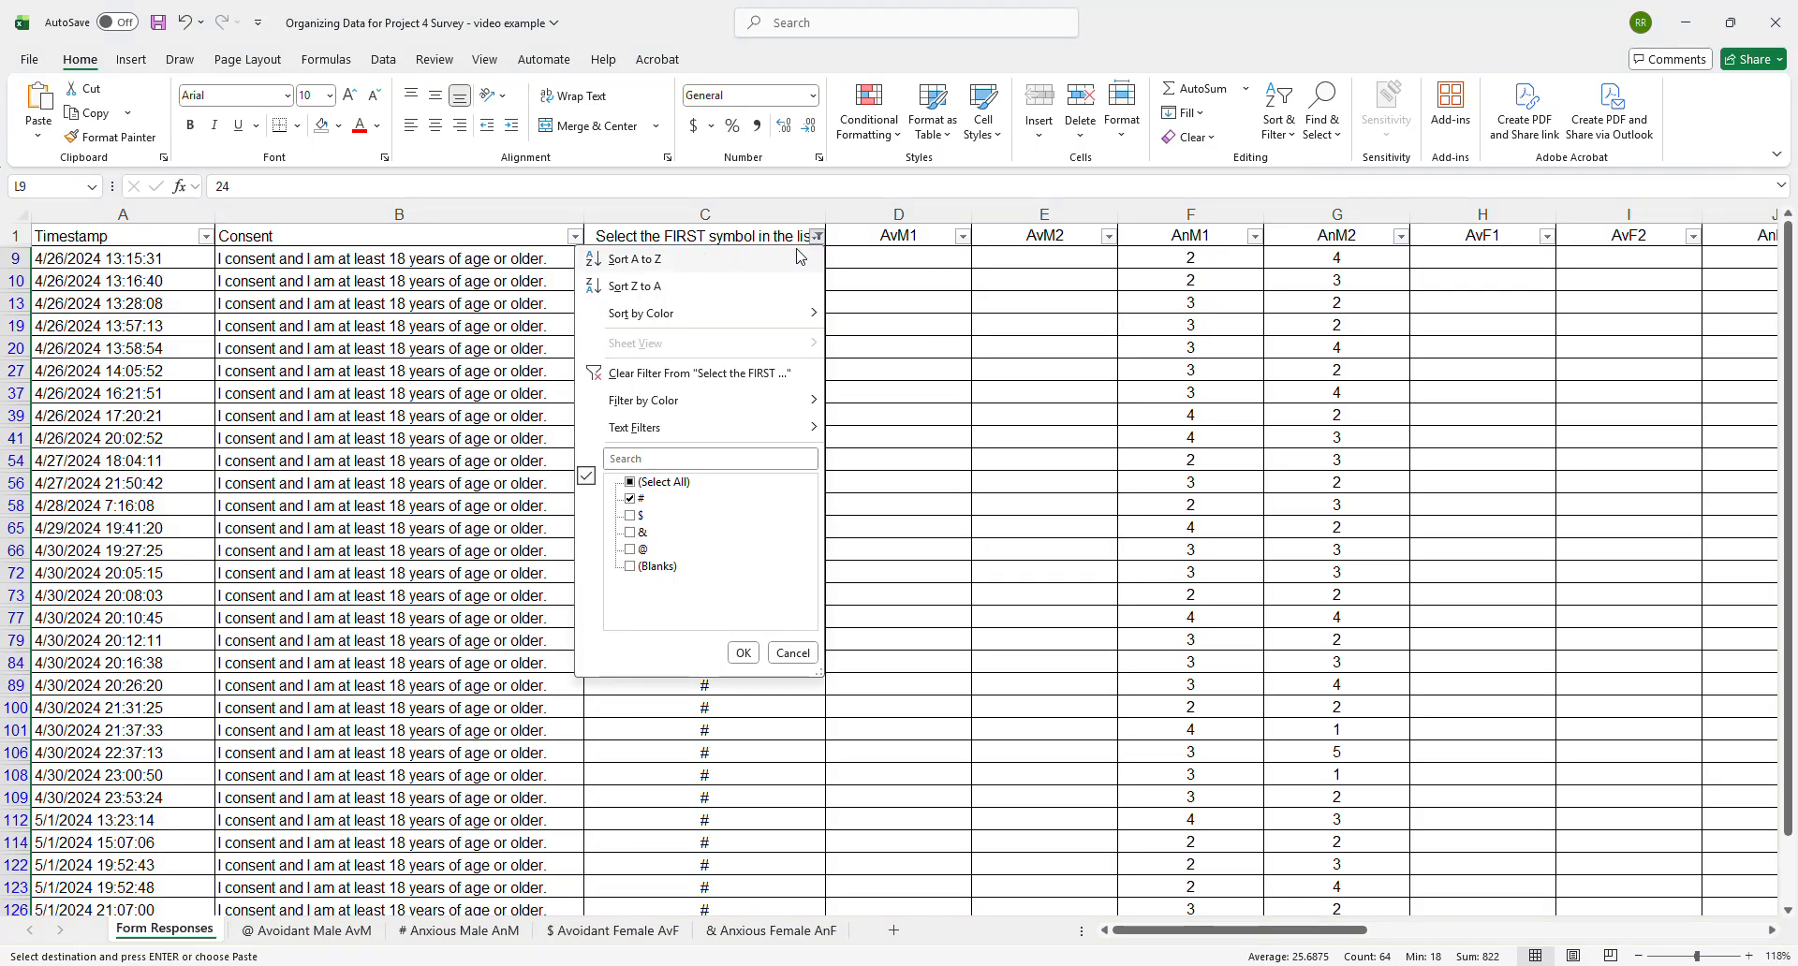
{"action": "left_click", "coordinate": [634, 504]}
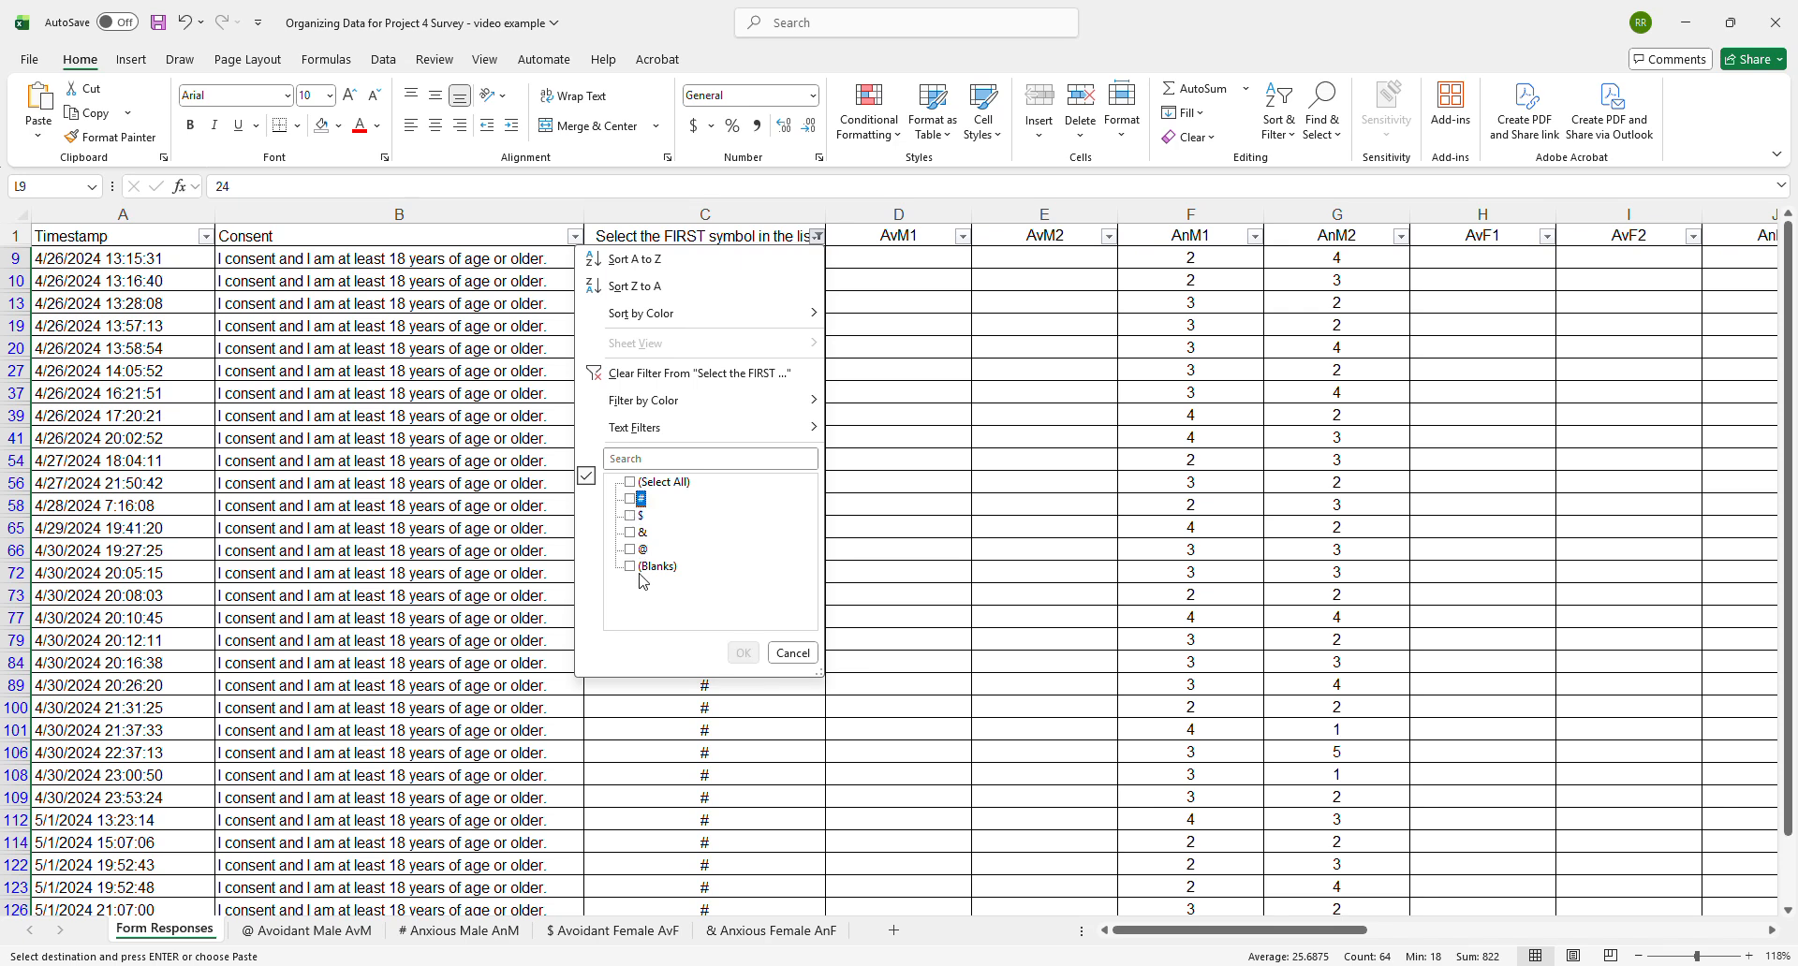
{"action": "left_click", "coordinate": [632, 516]}
{"action": "left_click", "coordinate": [743, 653]}
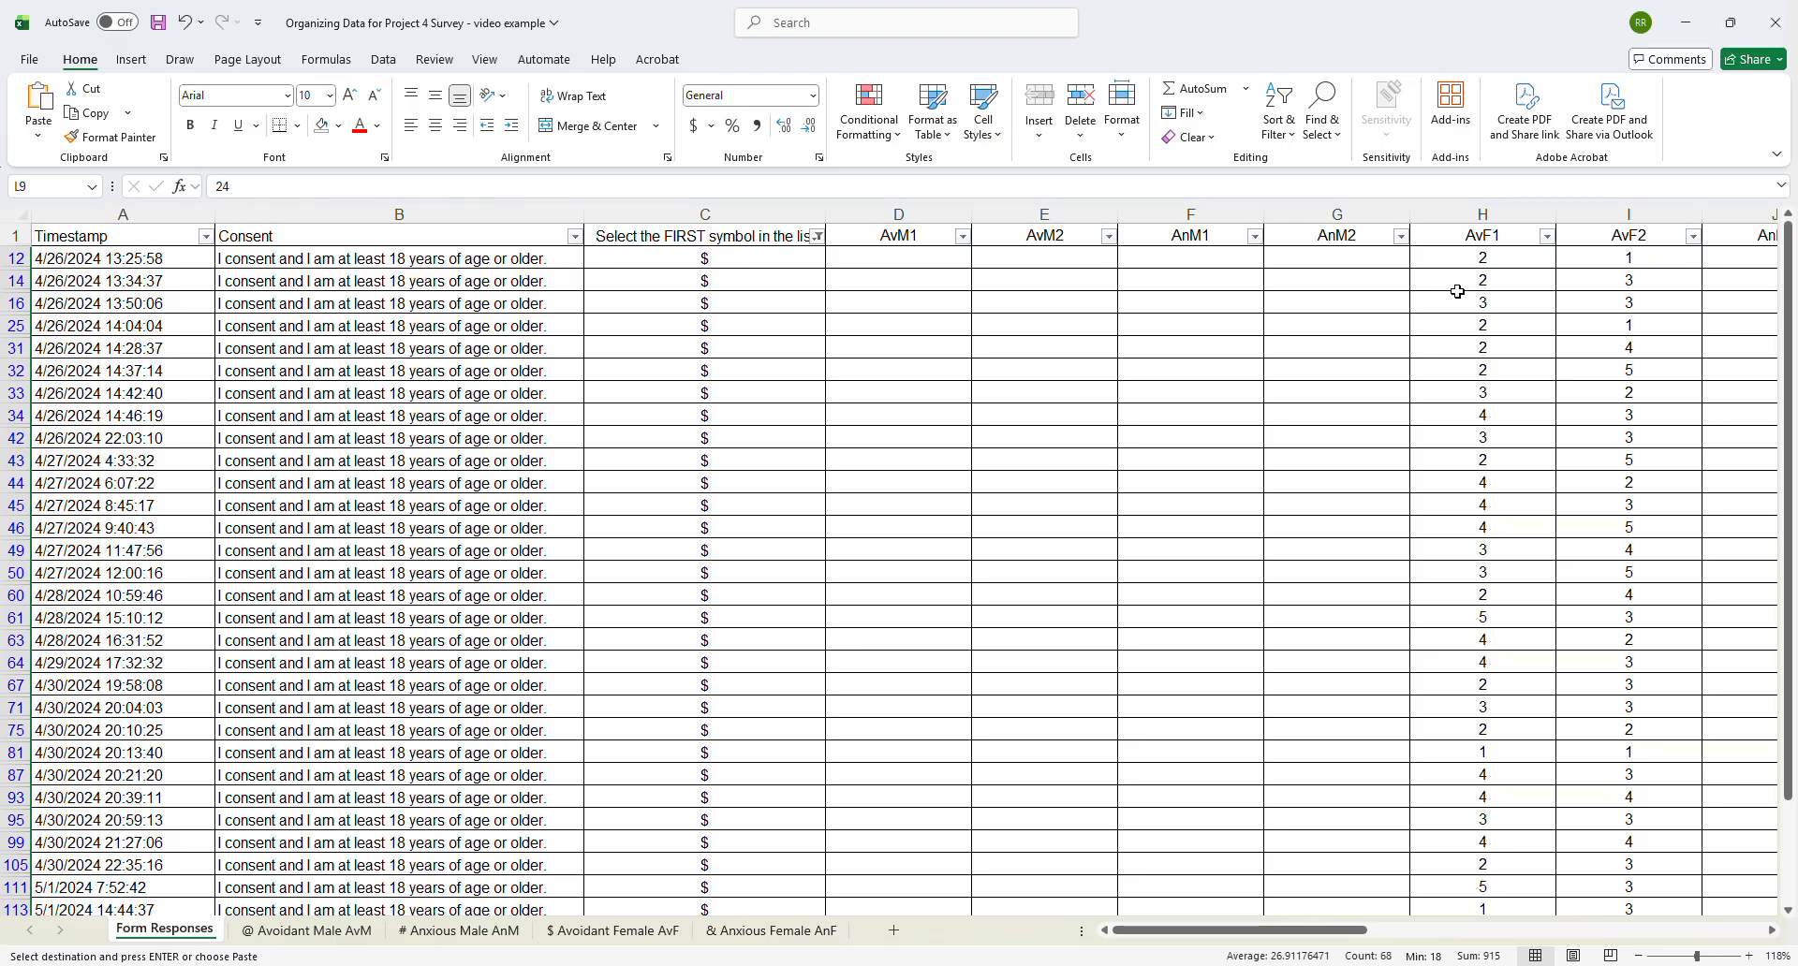
- Copy the filtered AvF1 and AvF2 scores in H12:I125 and paste them as values at A2 of the $ Avoidant Female AvF sheet
{"action": "left_click", "coordinate": [1492, 258]}
{"action": "left_click_drag", "start_coordinate": [1492, 257], "coordinate": [1590, 885]}
{"action": "scroll", "coordinate": [611, 746], "scroll_direction": "down", "scroll_amount": 1}
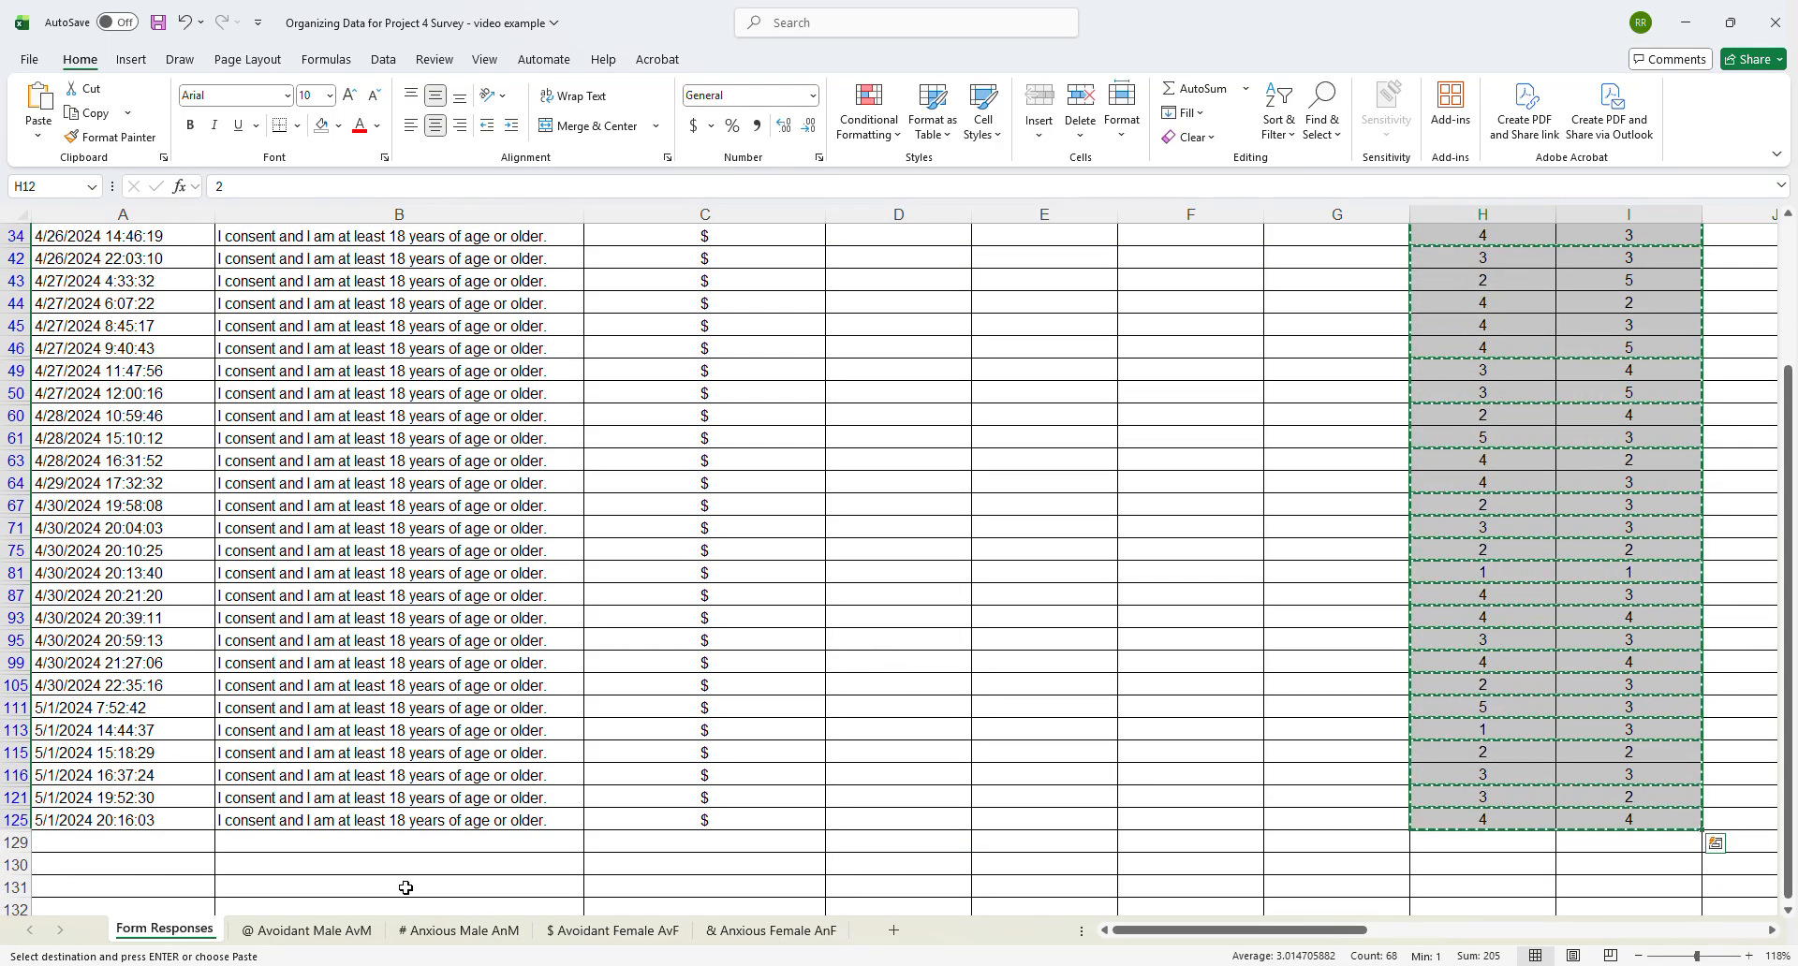
{"action": "left_click", "coordinate": [637, 931]}
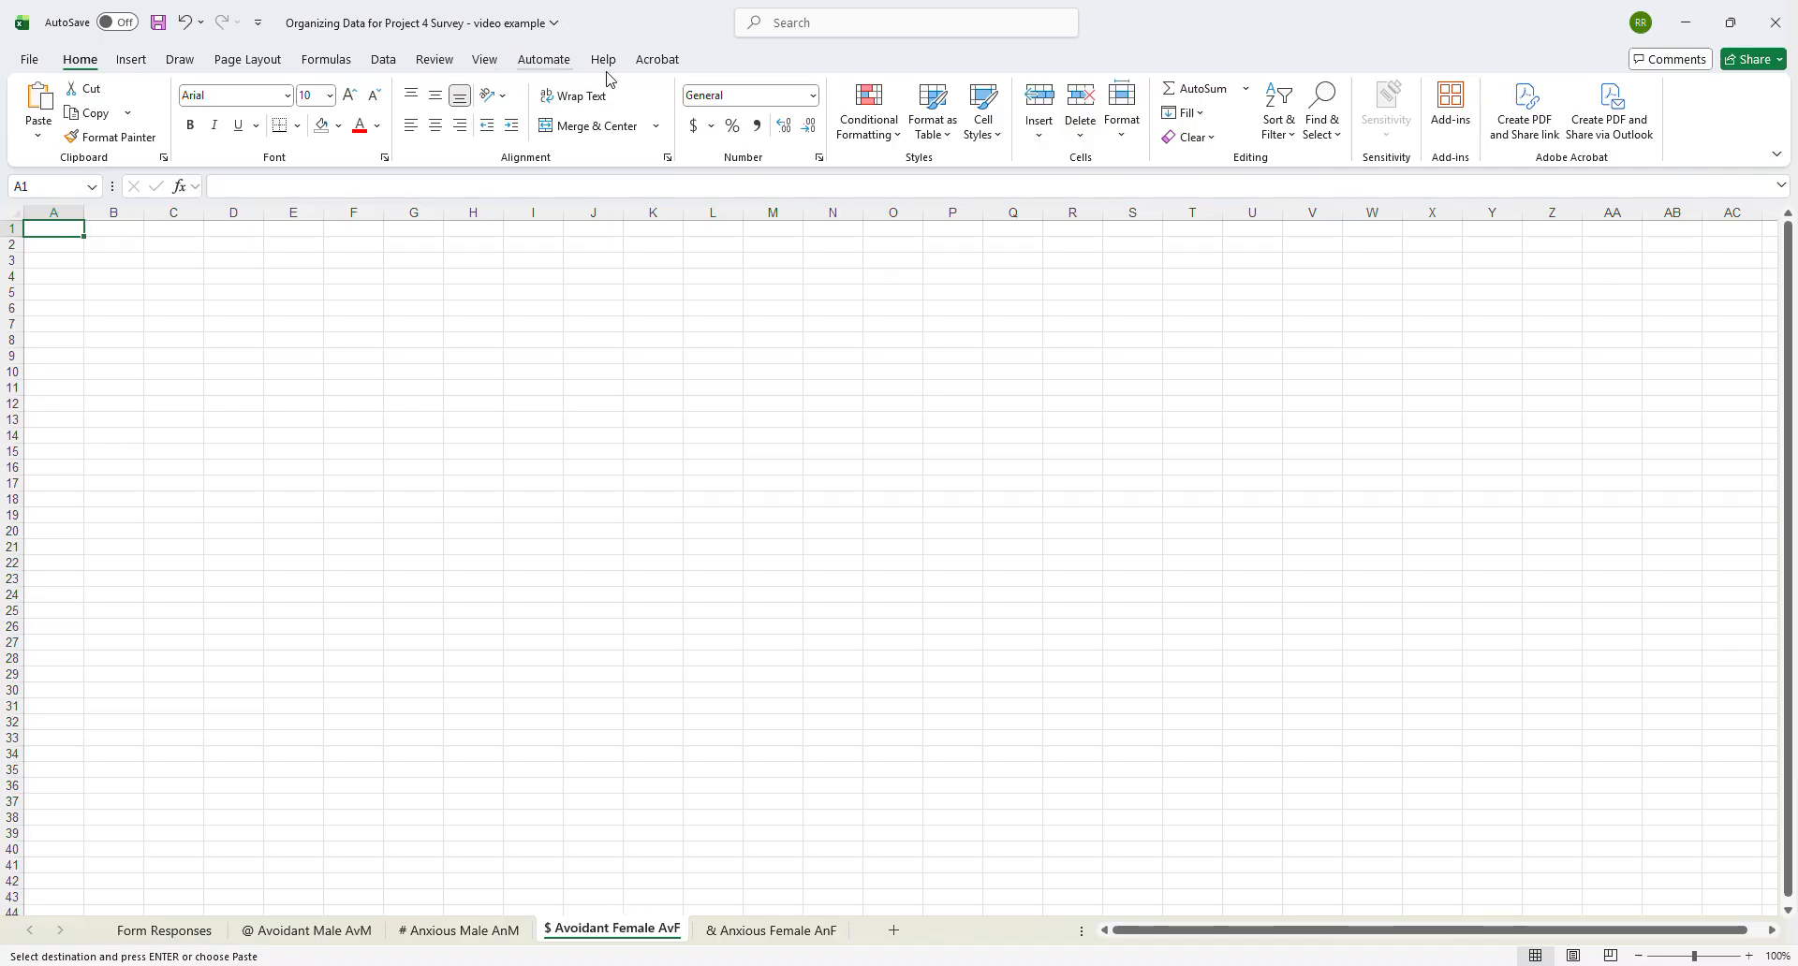
{"action": "left_click", "coordinate": [67, 244]}
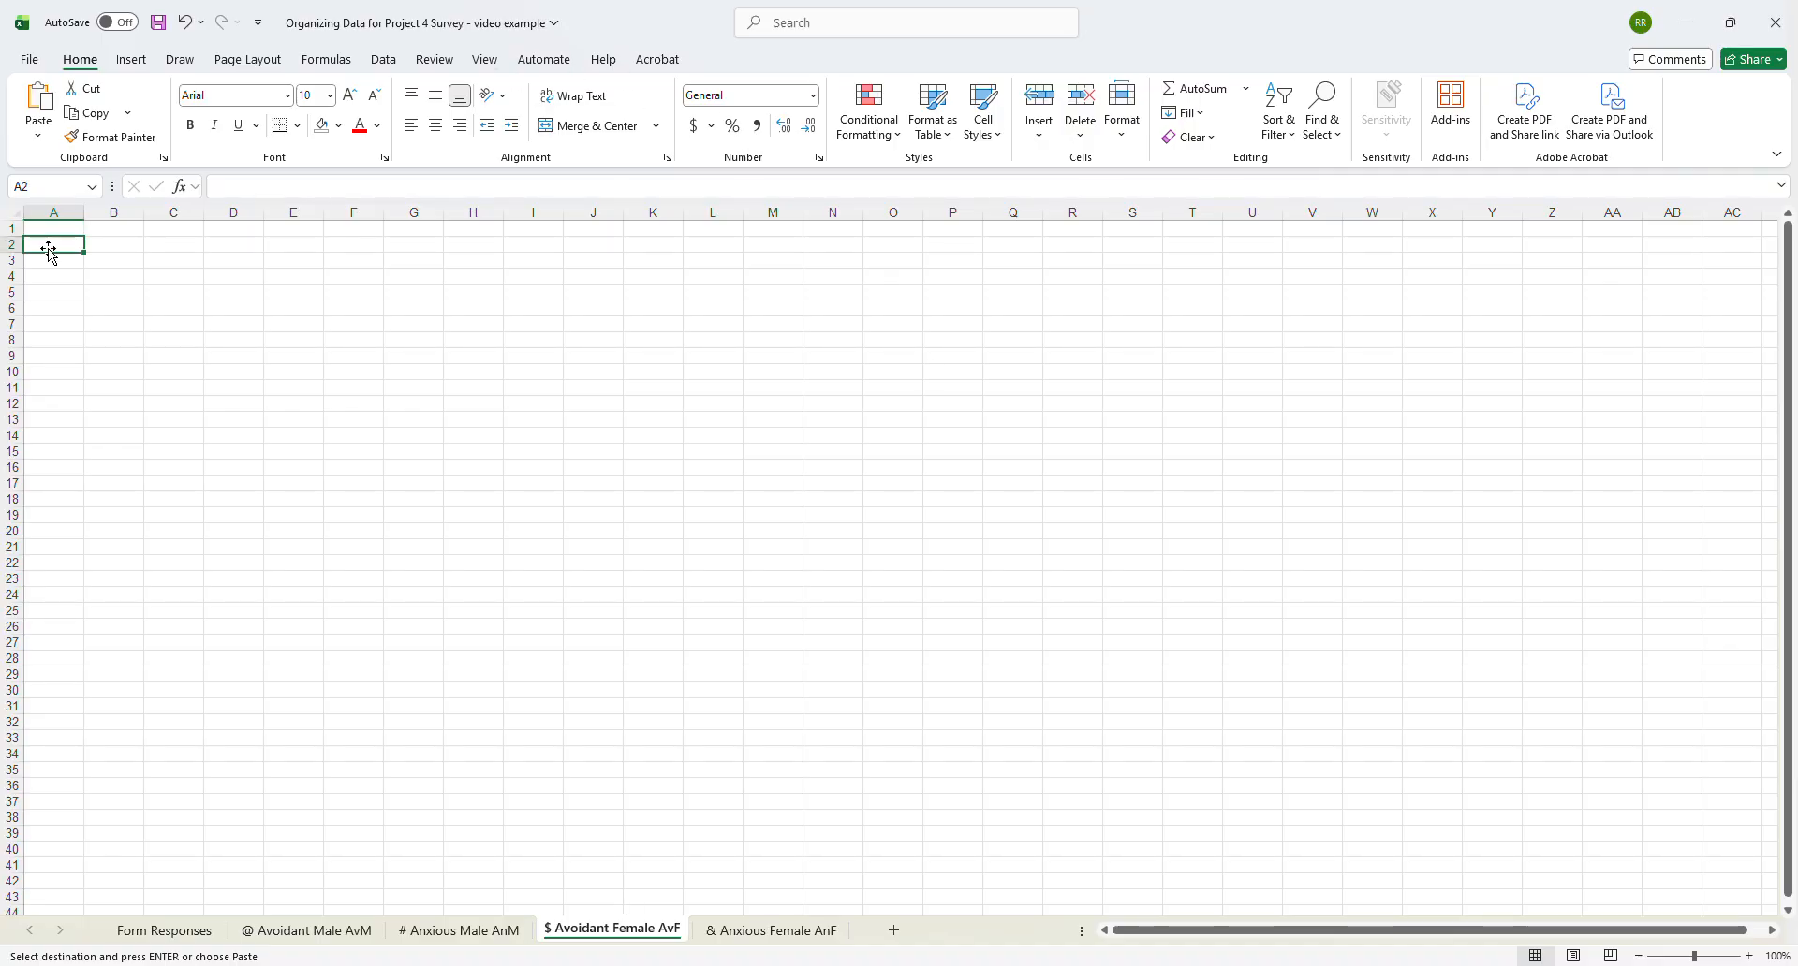
{"action": "left_click", "coordinate": [38, 140]}
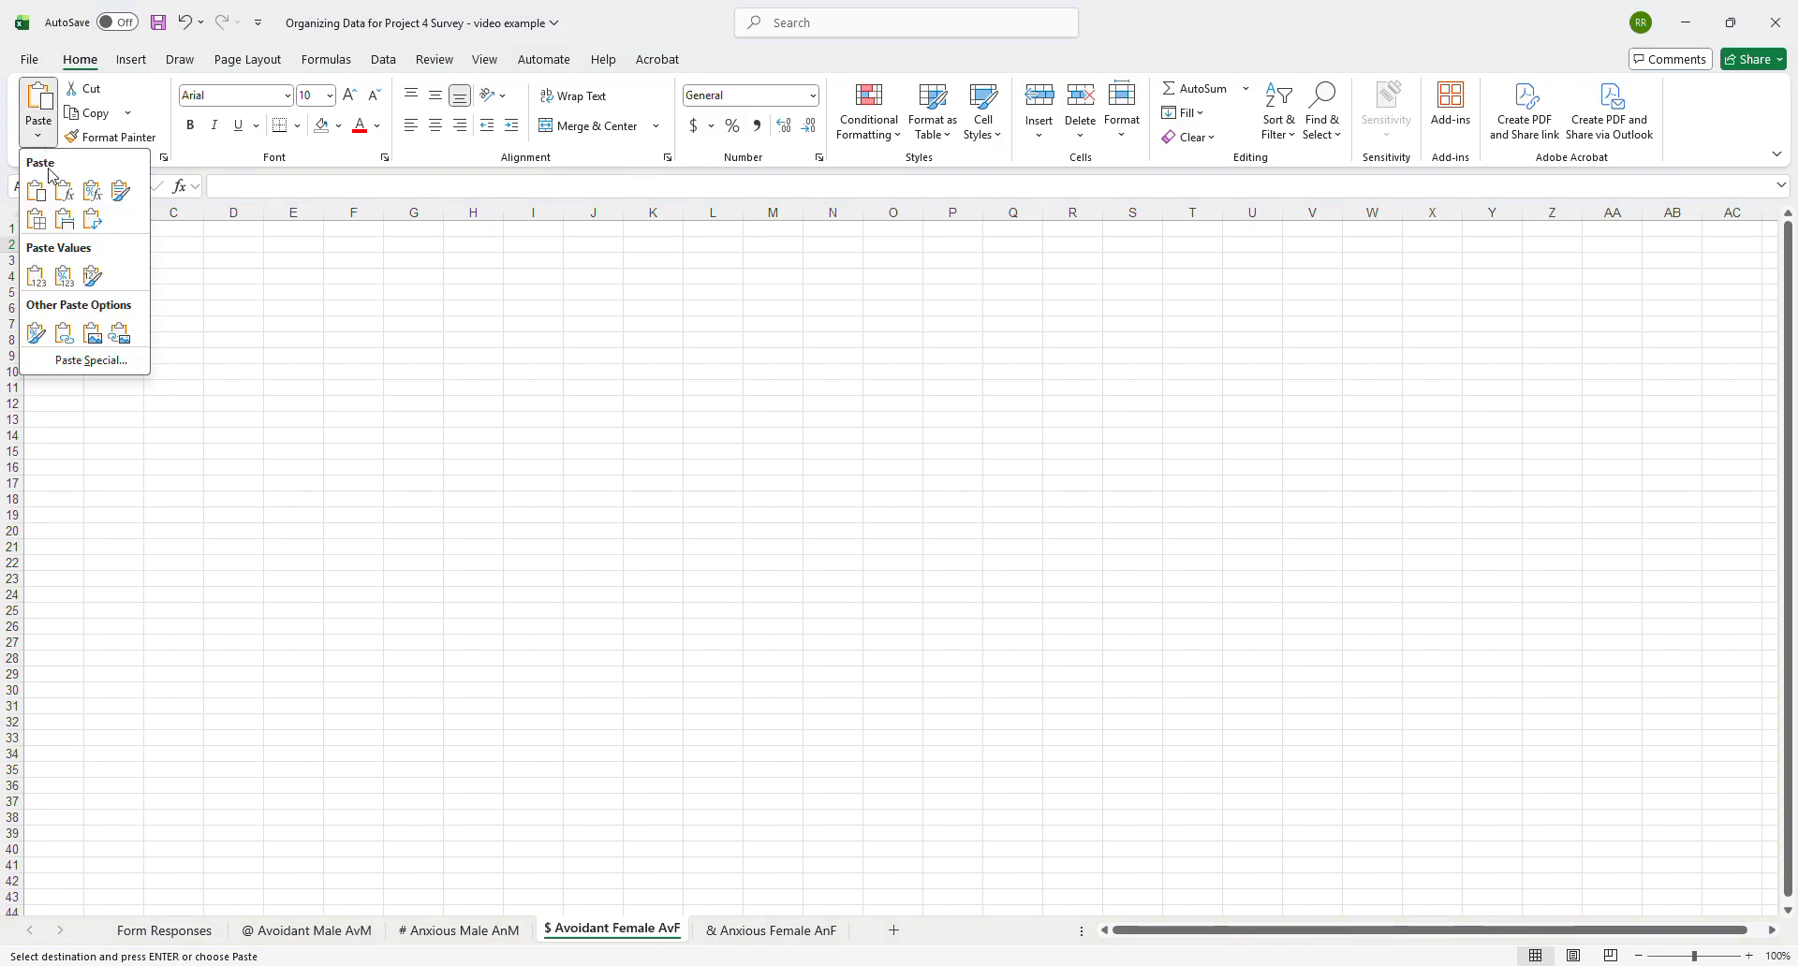
{"action": "left_click", "coordinate": [39, 279]}
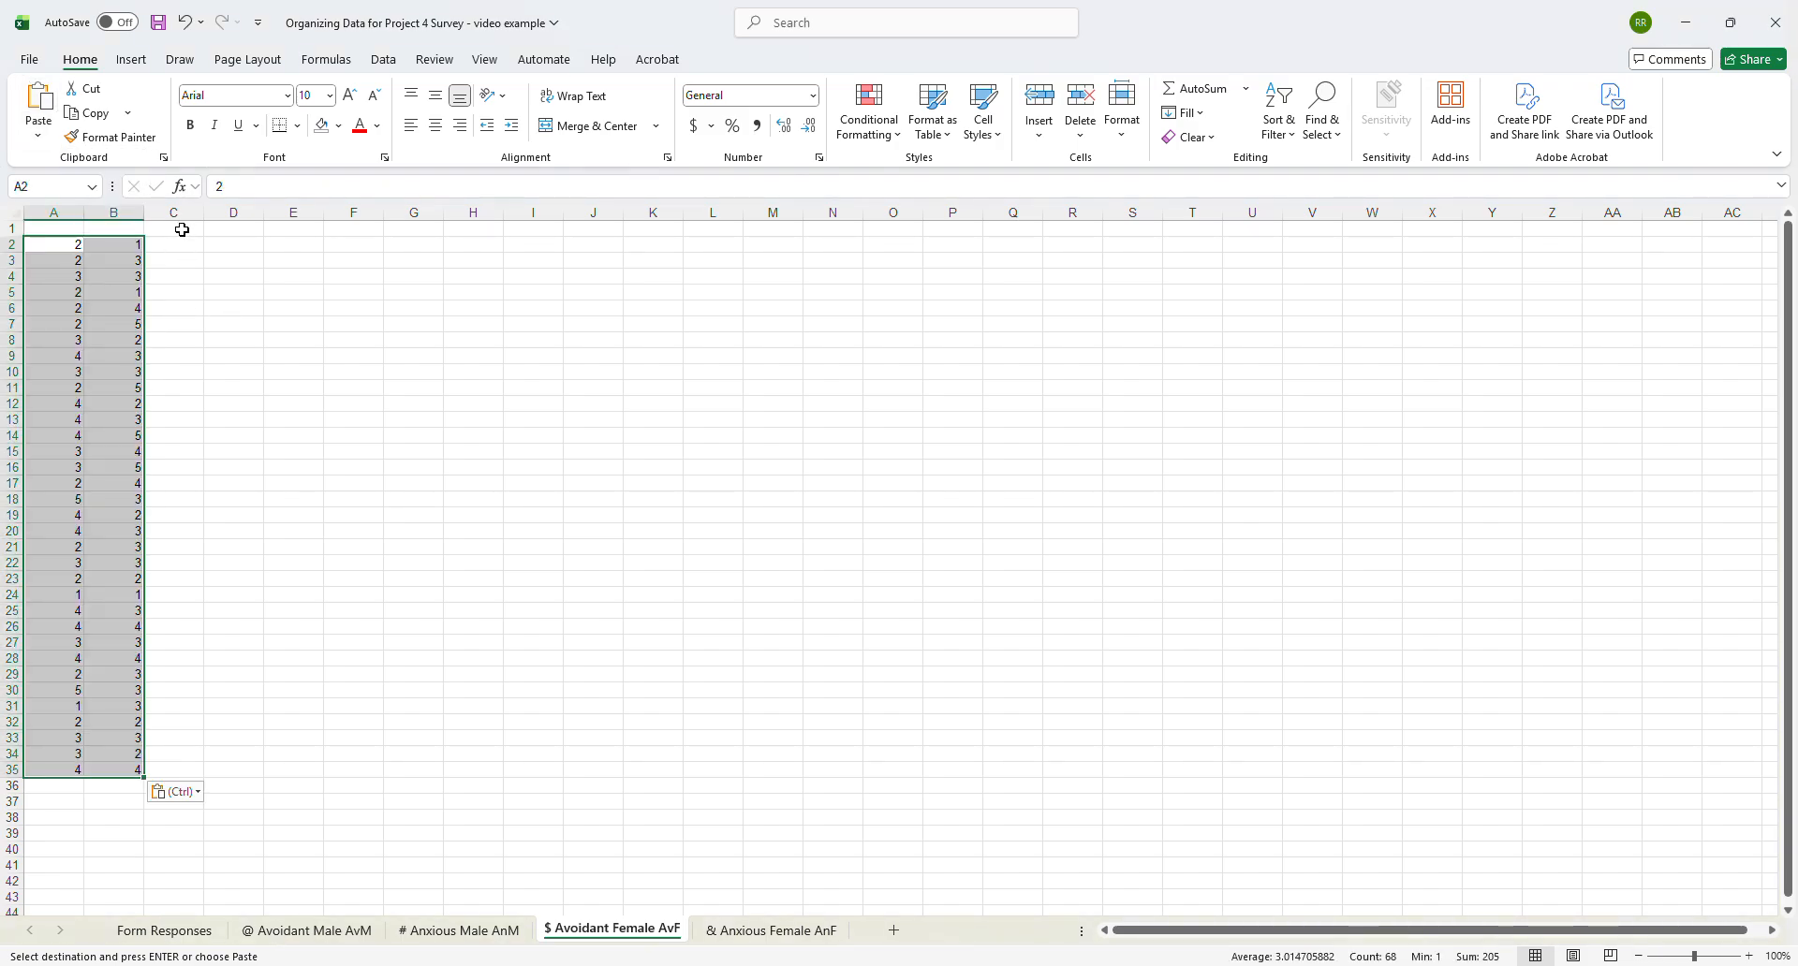
- Copy the headers in C1:G1 of the # Anxious Male AnM sheet to C1 of the $ Avoidant Female AvF sheet
{"action": "left_click", "coordinate": [456, 930]}
{"action": "left_click_drag", "start_coordinate": [206, 229], "coordinate": [632, 216]}
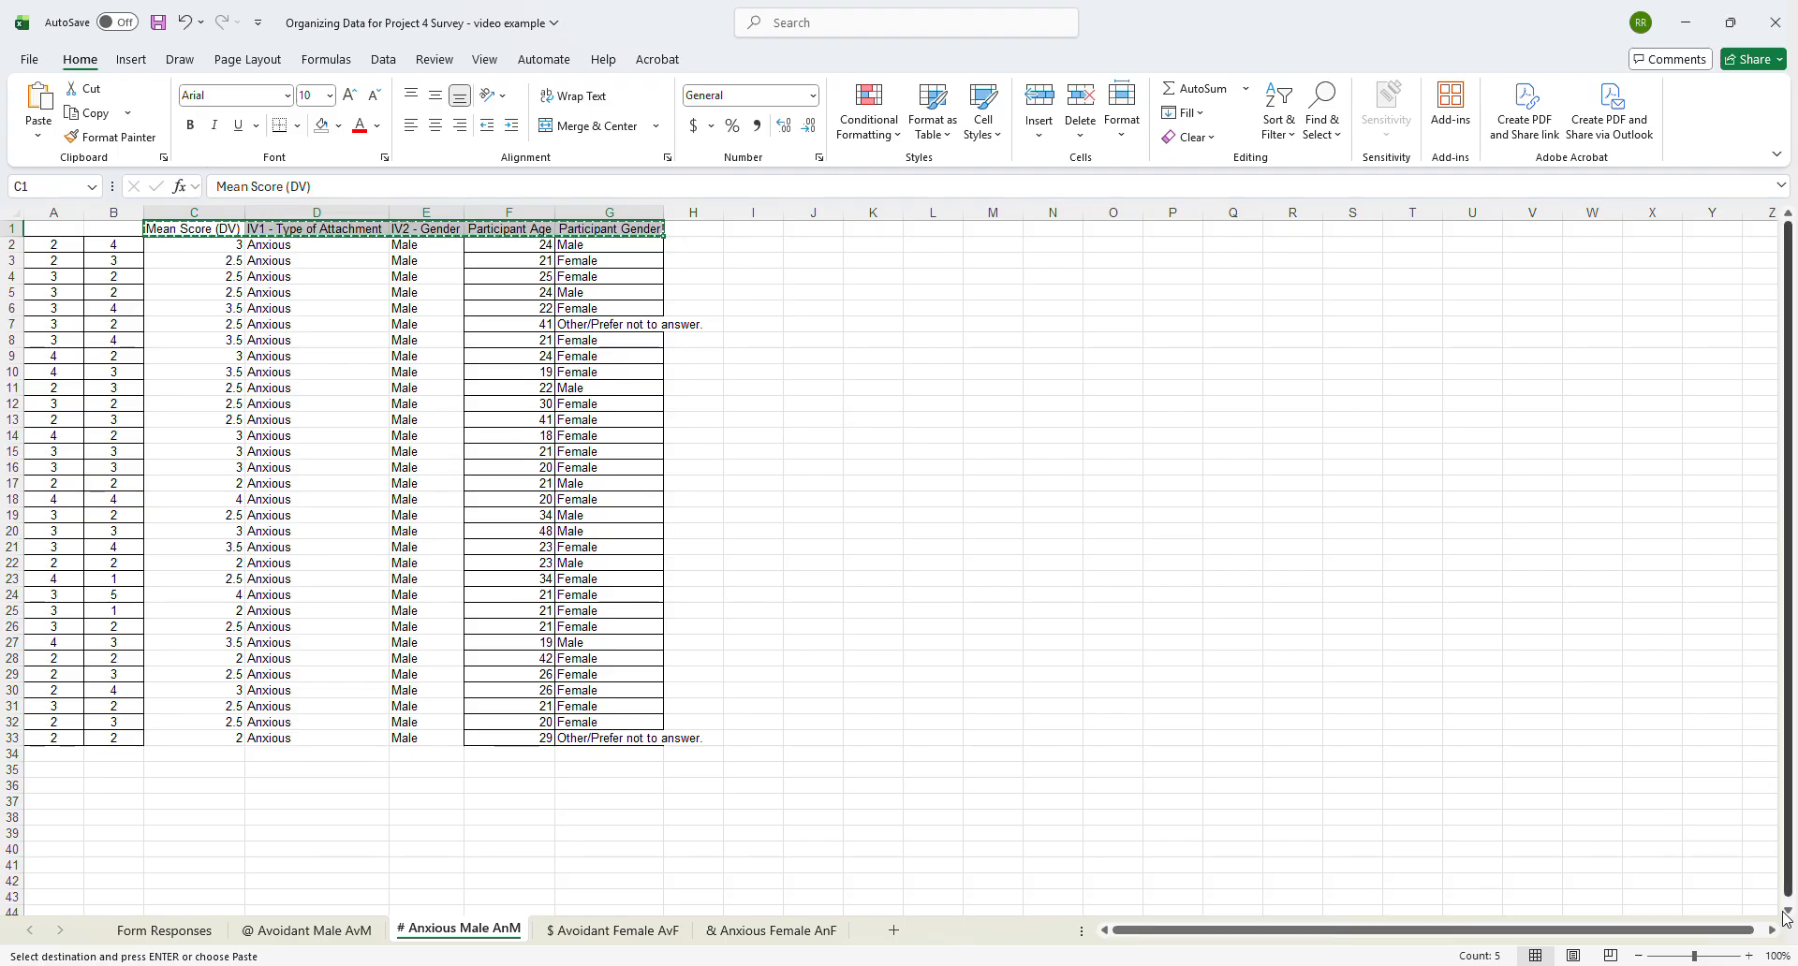
{"action": "left_click", "coordinate": [613, 930]}
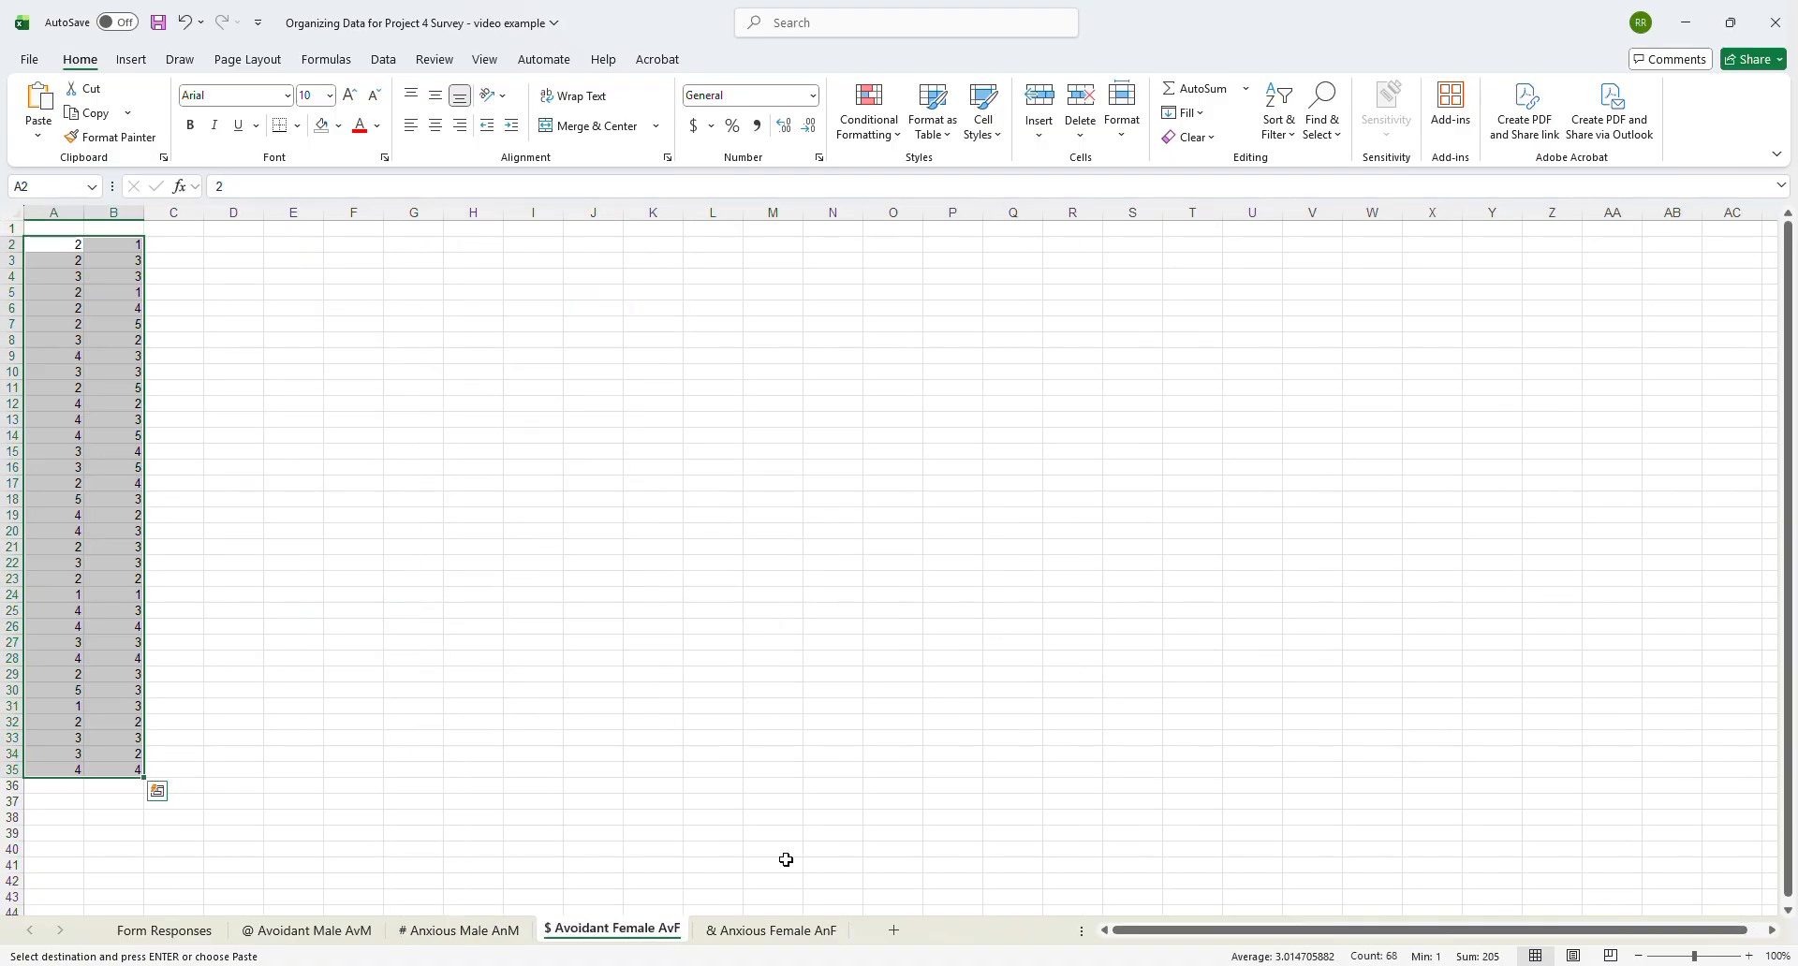
{"action": "left_click", "coordinate": [181, 234]}
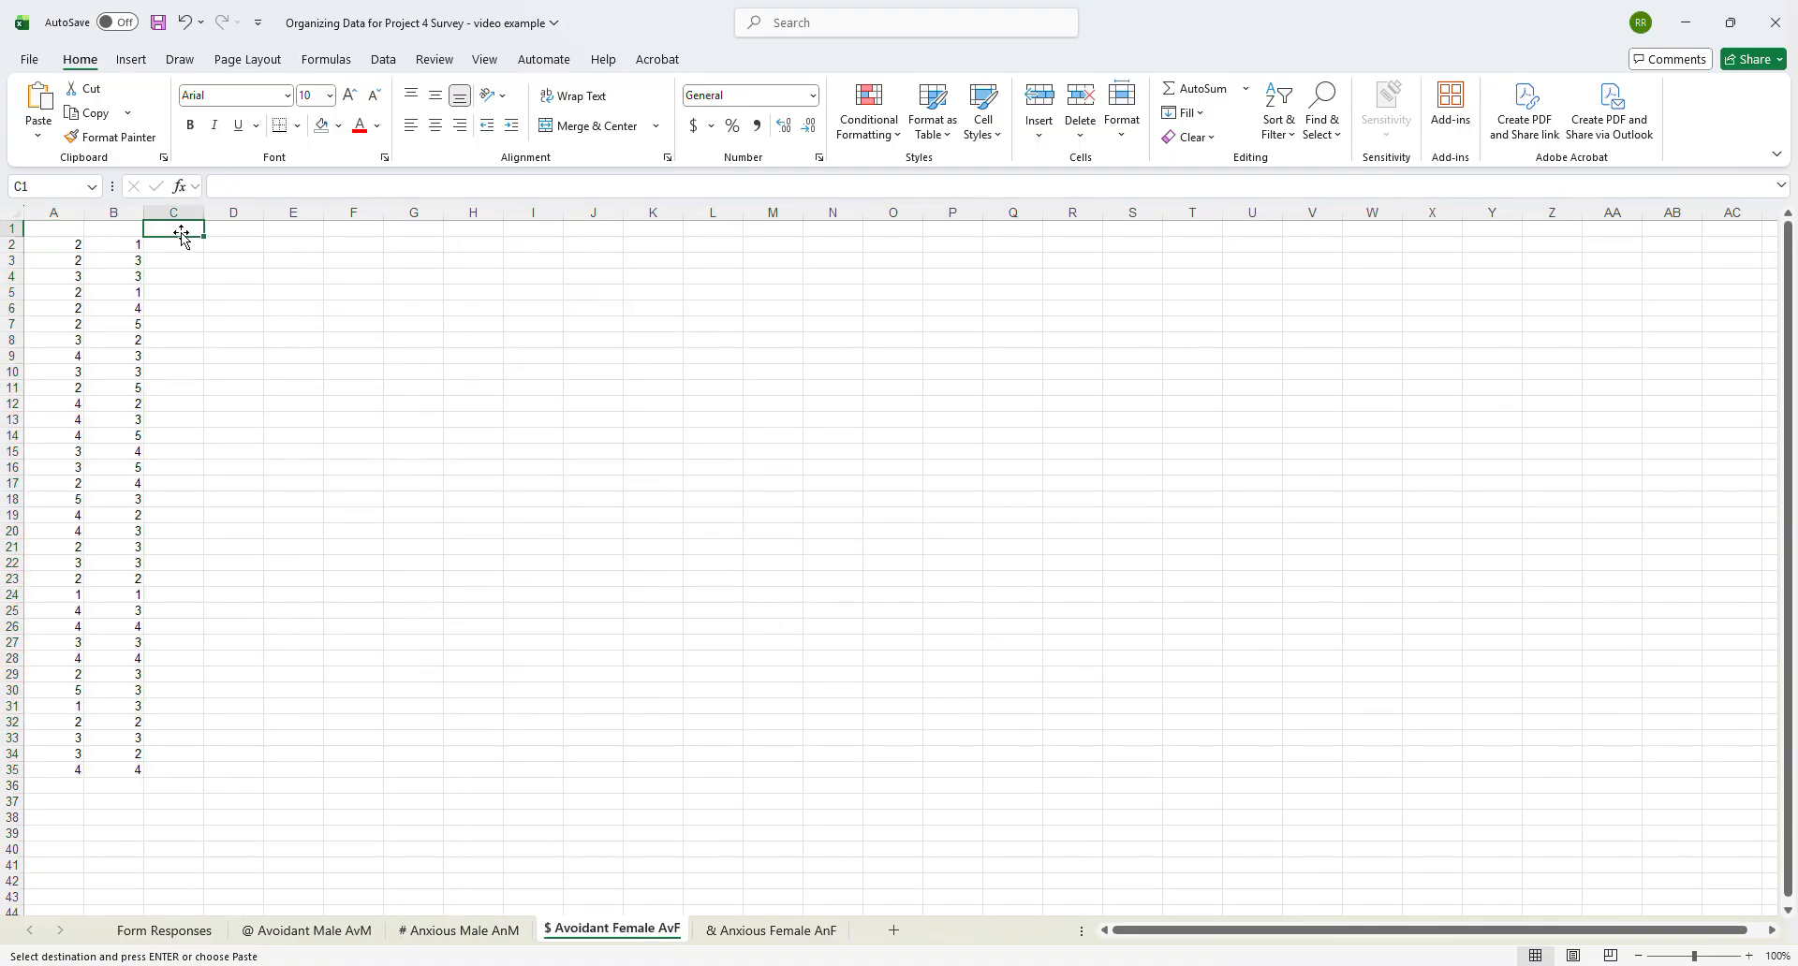
{"action": "key", "text": "ctrl+v"}
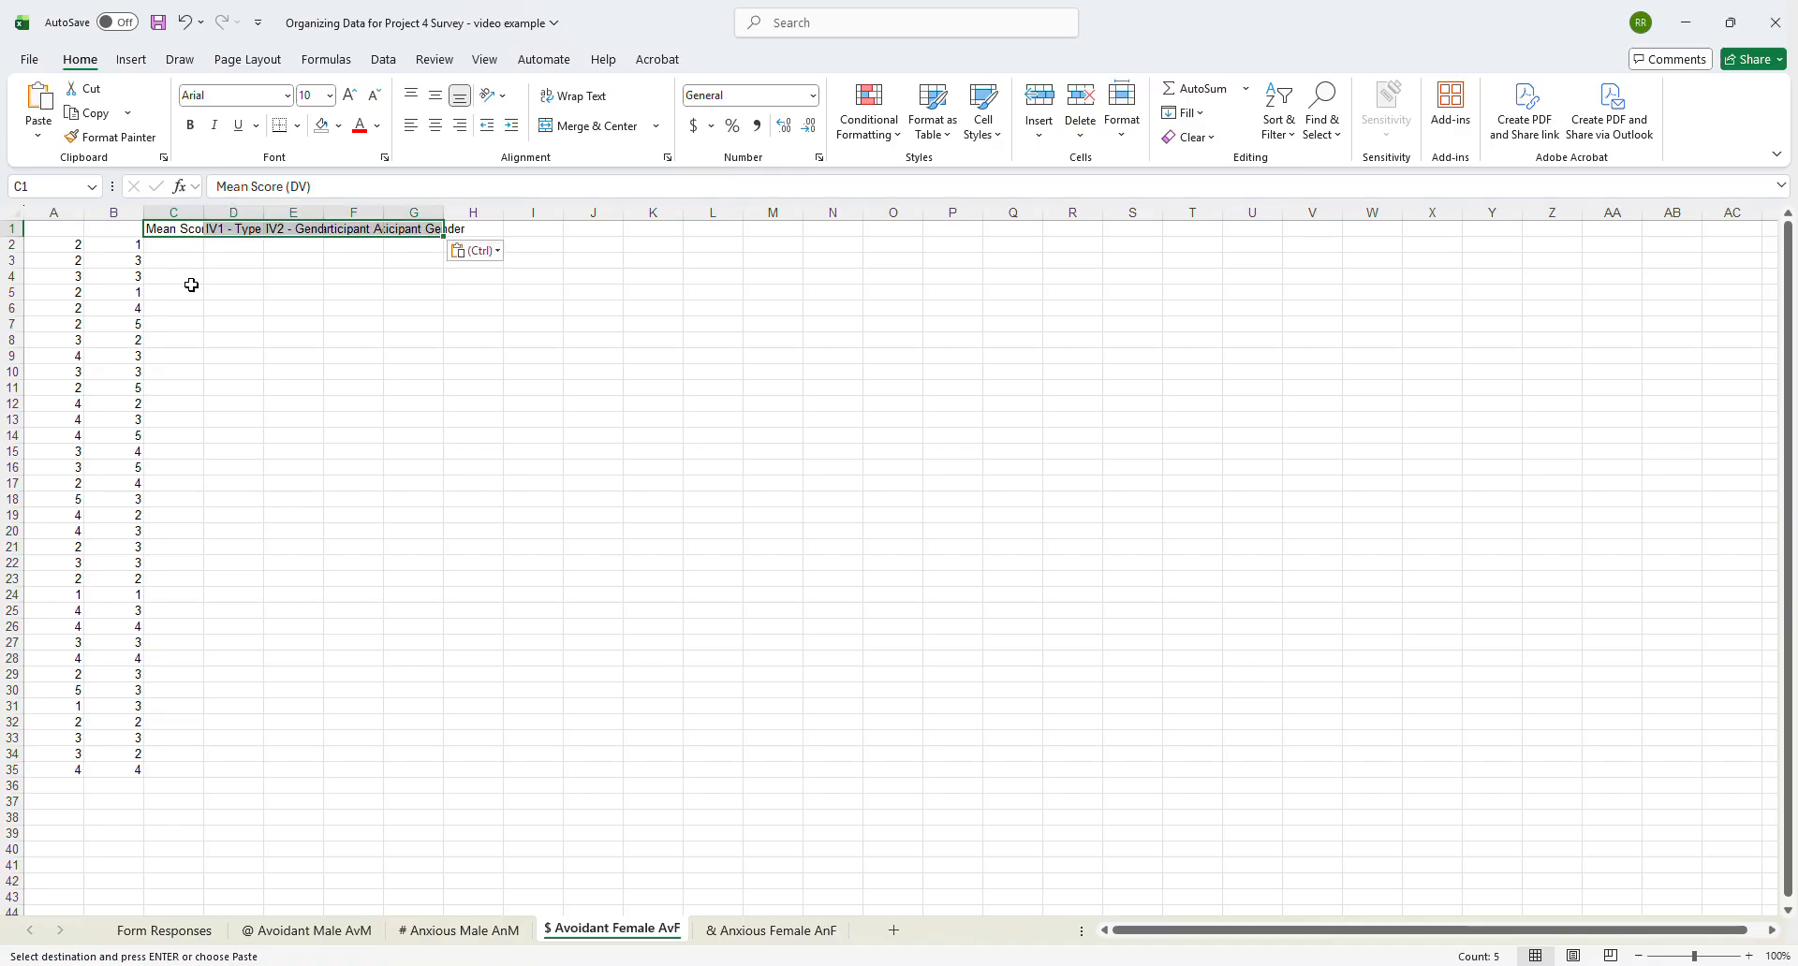
- Widen columns C through G of the $ Avoidant Female AvF sheet to fit their headers
{"action": "double_click", "coordinate": [442, 212]}
{"action": "double_click", "coordinate": [383, 213]}
{"action": "double_click", "coordinate": [323, 211]}
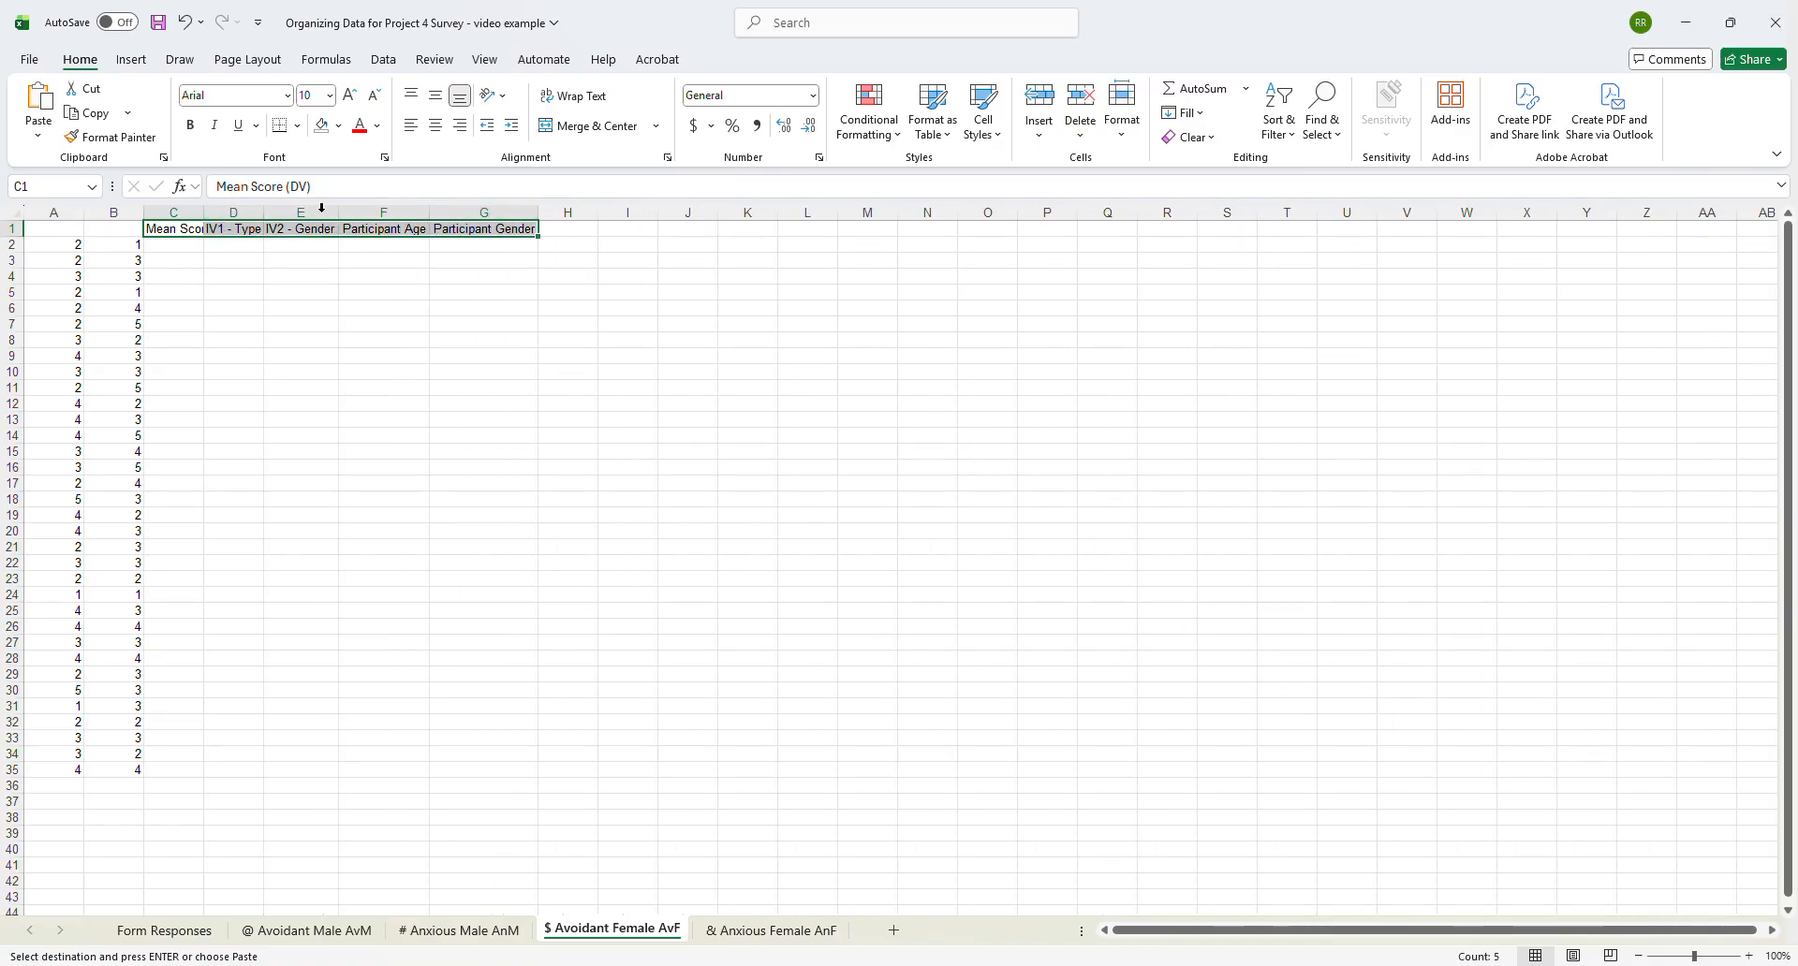
{"action": "double_click", "coordinate": [265, 212]}
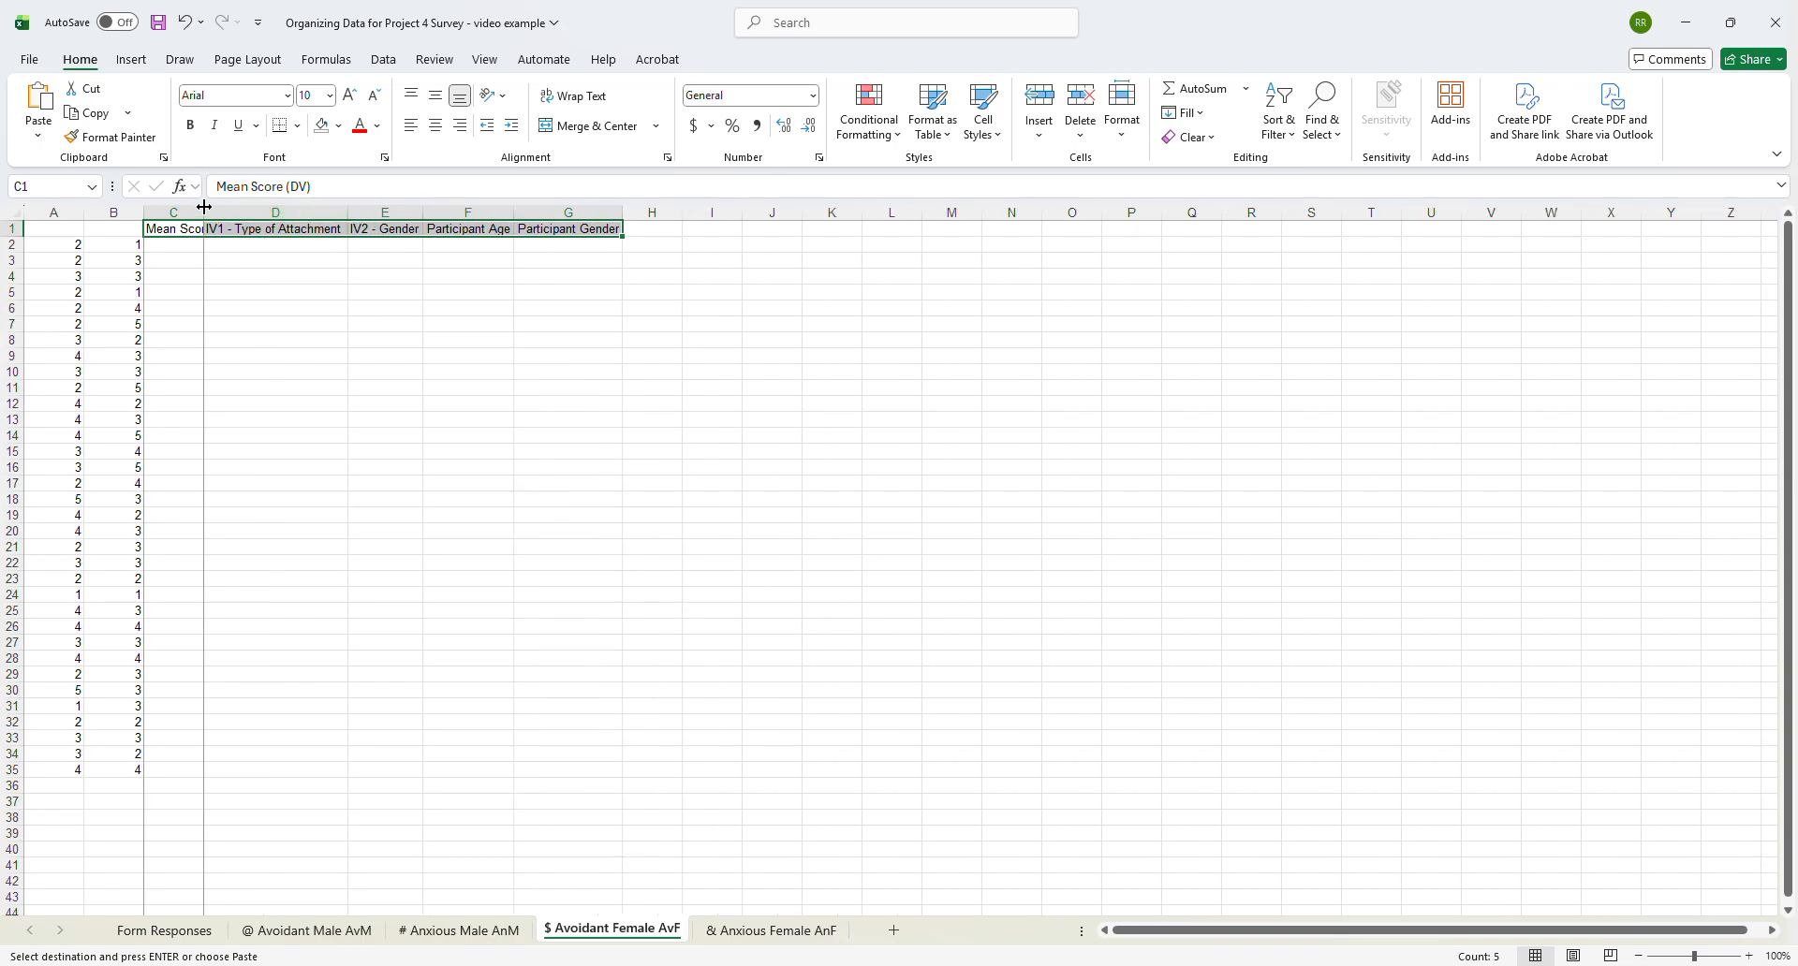
{"action": "double_click", "coordinate": [204, 212]}
- Calculate the mean score in C2 with =AVERAGE(A2:B2) and fill the formula down to row 35
{"action": "left_click", "coordinate": [216, 250]}
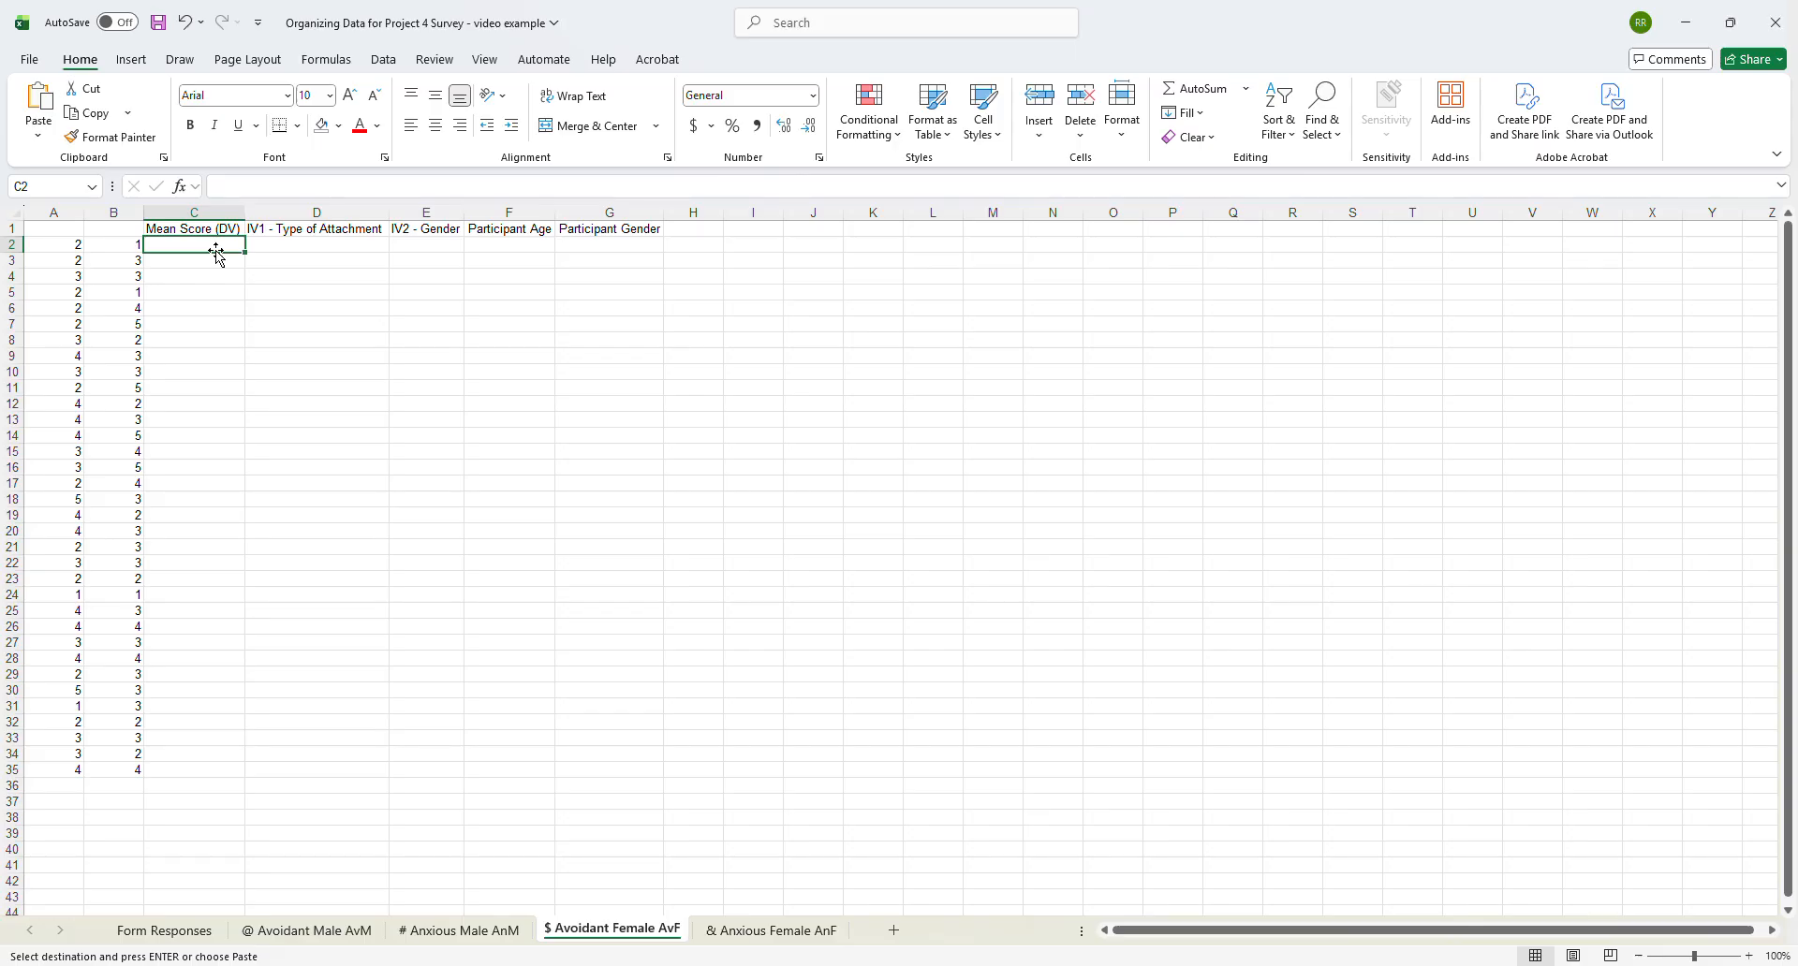
{"action": "type", "text": "=aver"}
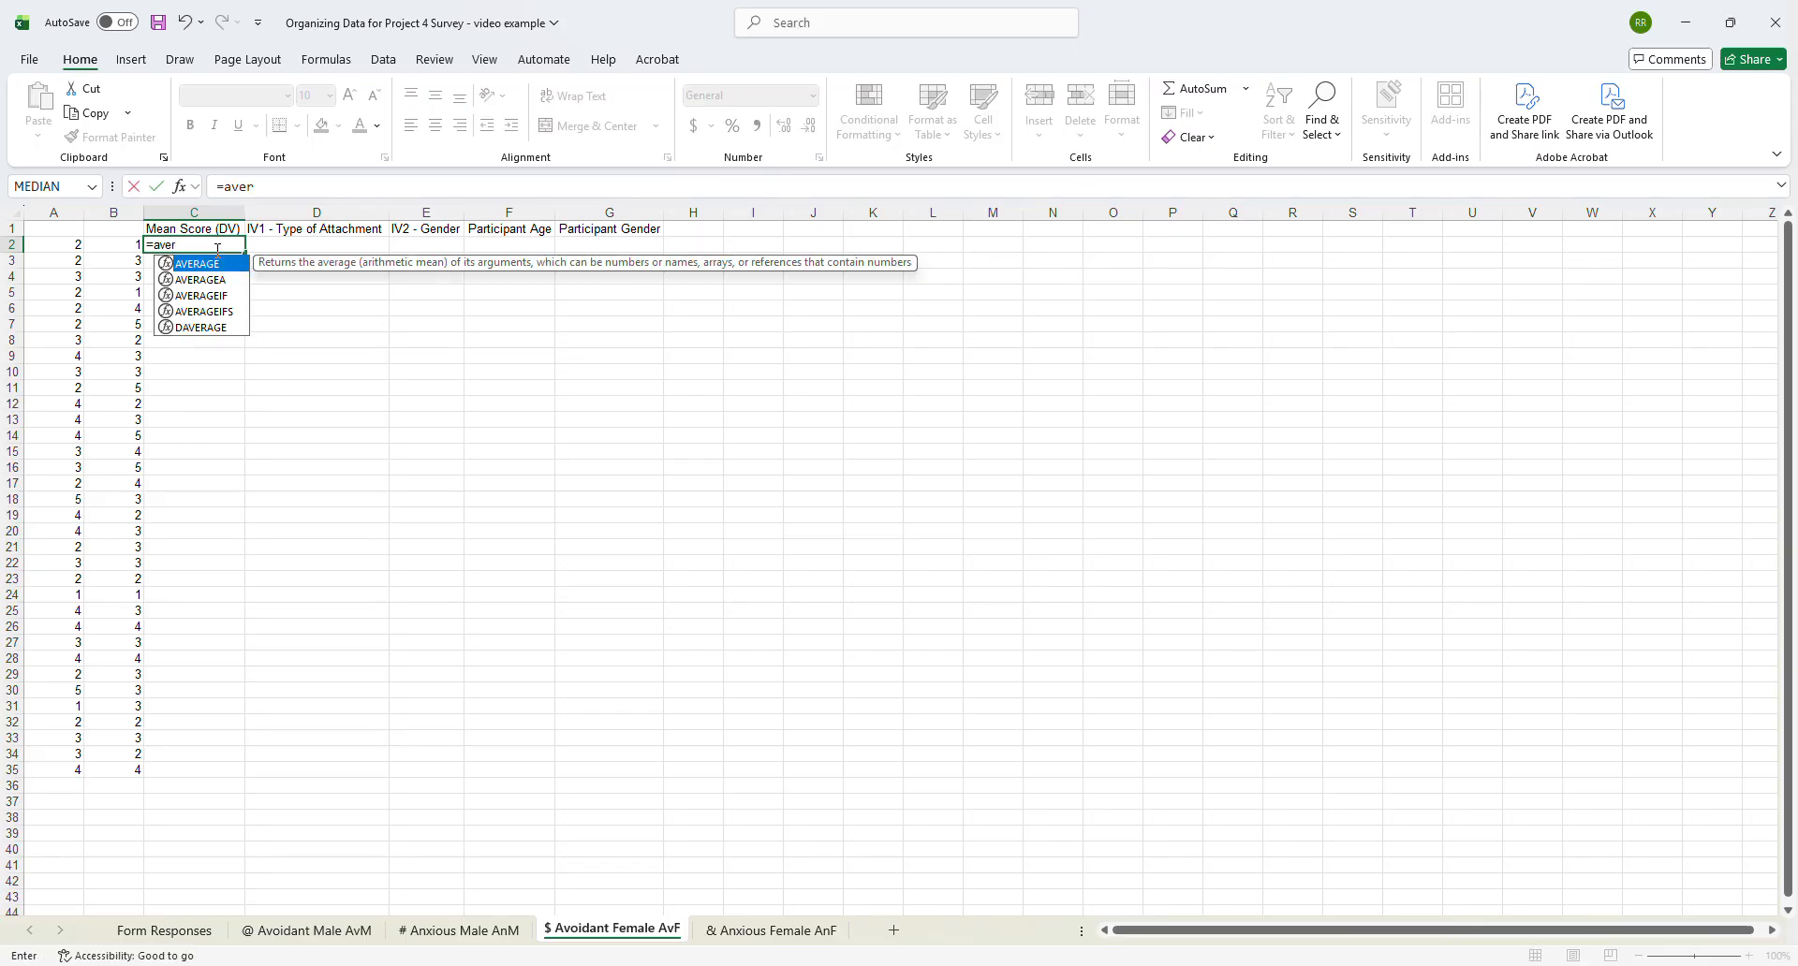
{"action": "key", "text": "Tab"}
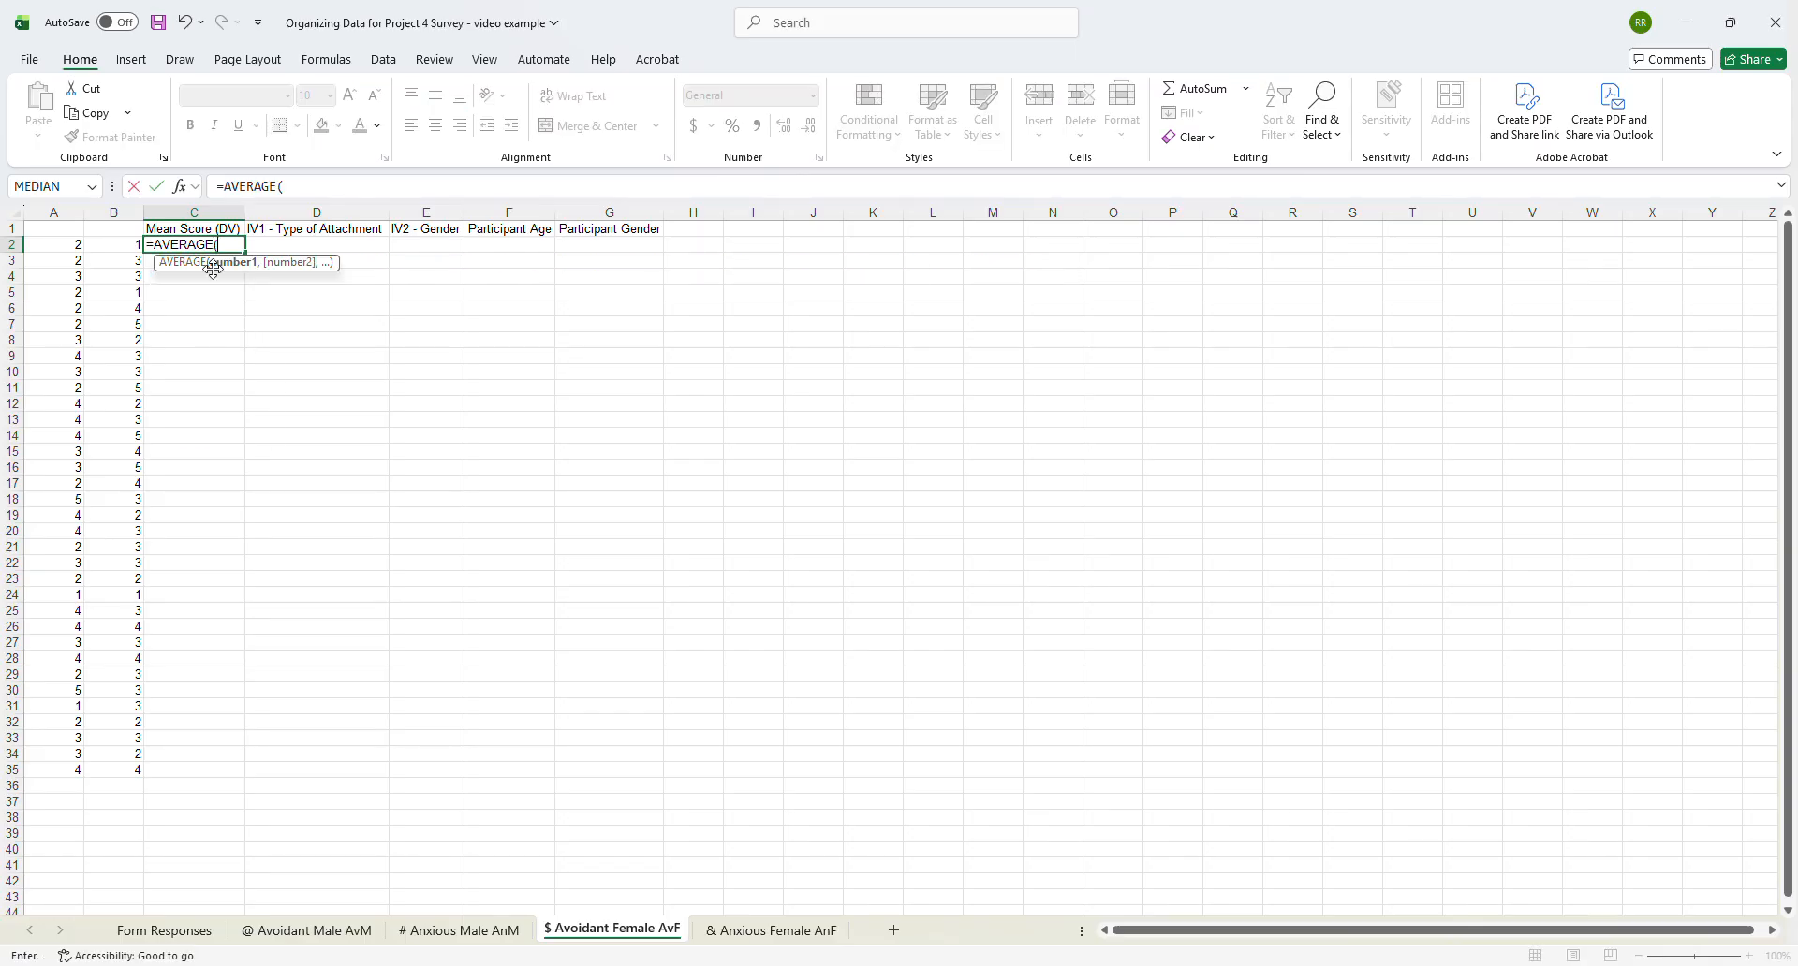
{"action": "left_click_drag", "start_coordinate": [64, 245], "coordinate": [113, 245]}
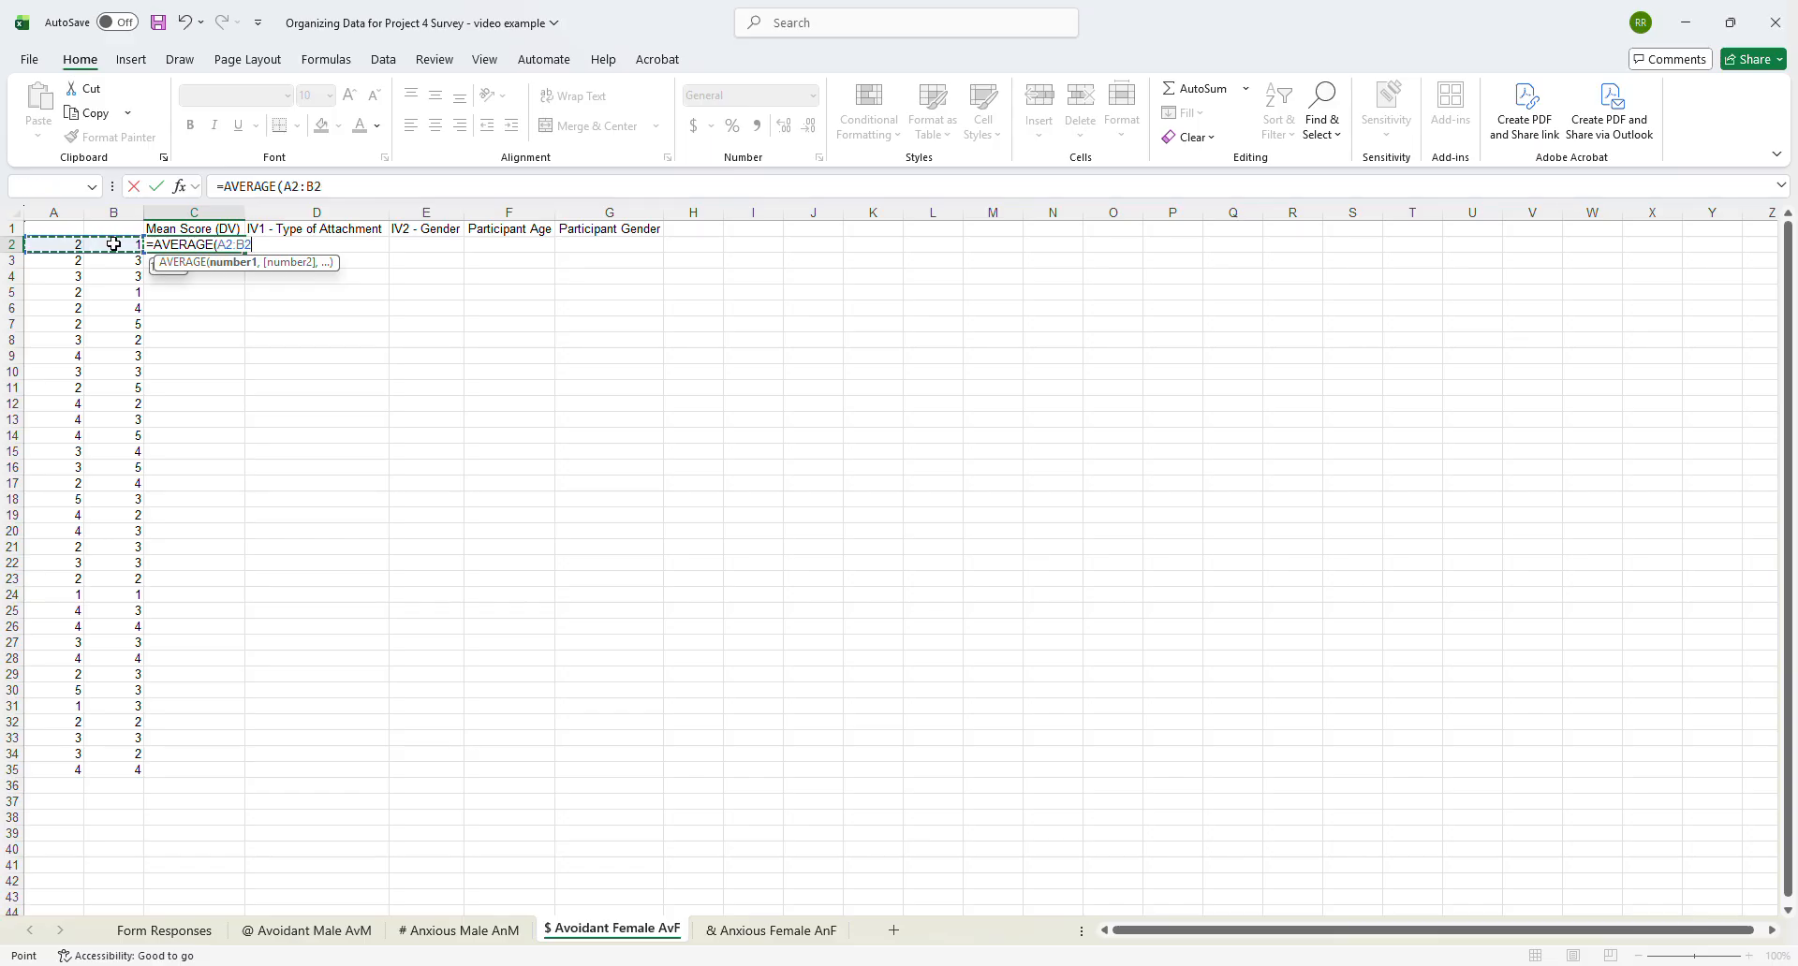
{"action": "type", "text": ")"}
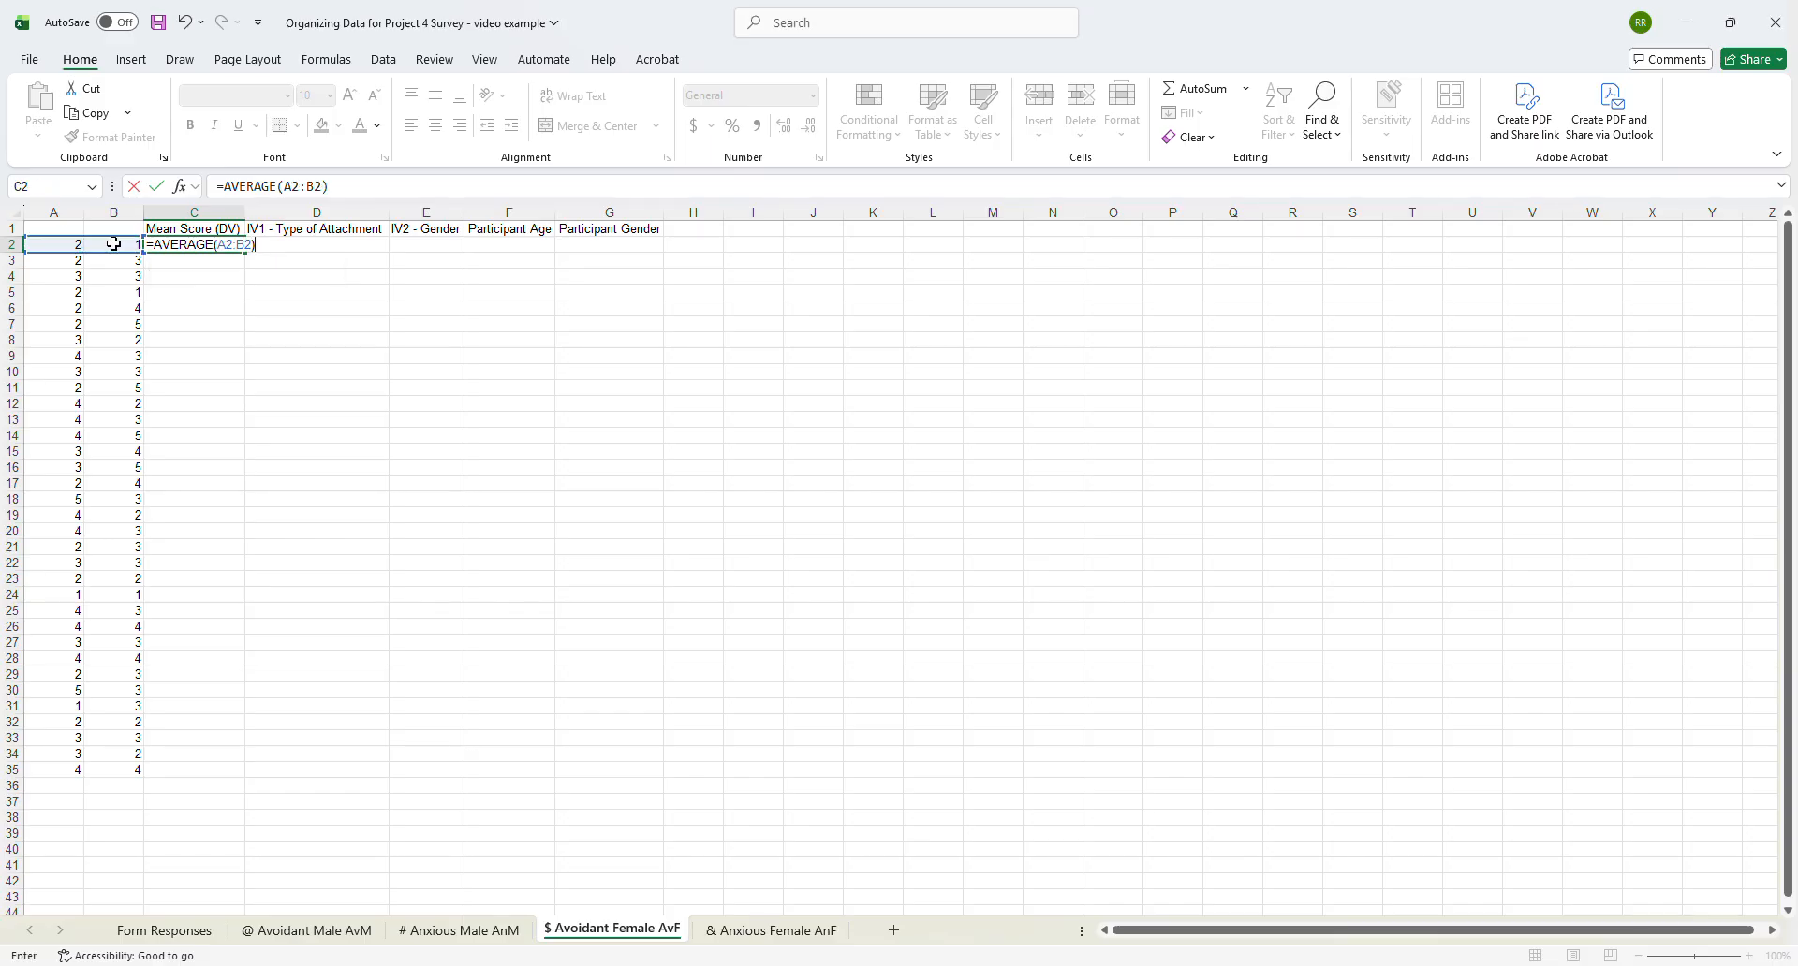
{"action": "key", "text": "ctrl+Return"}
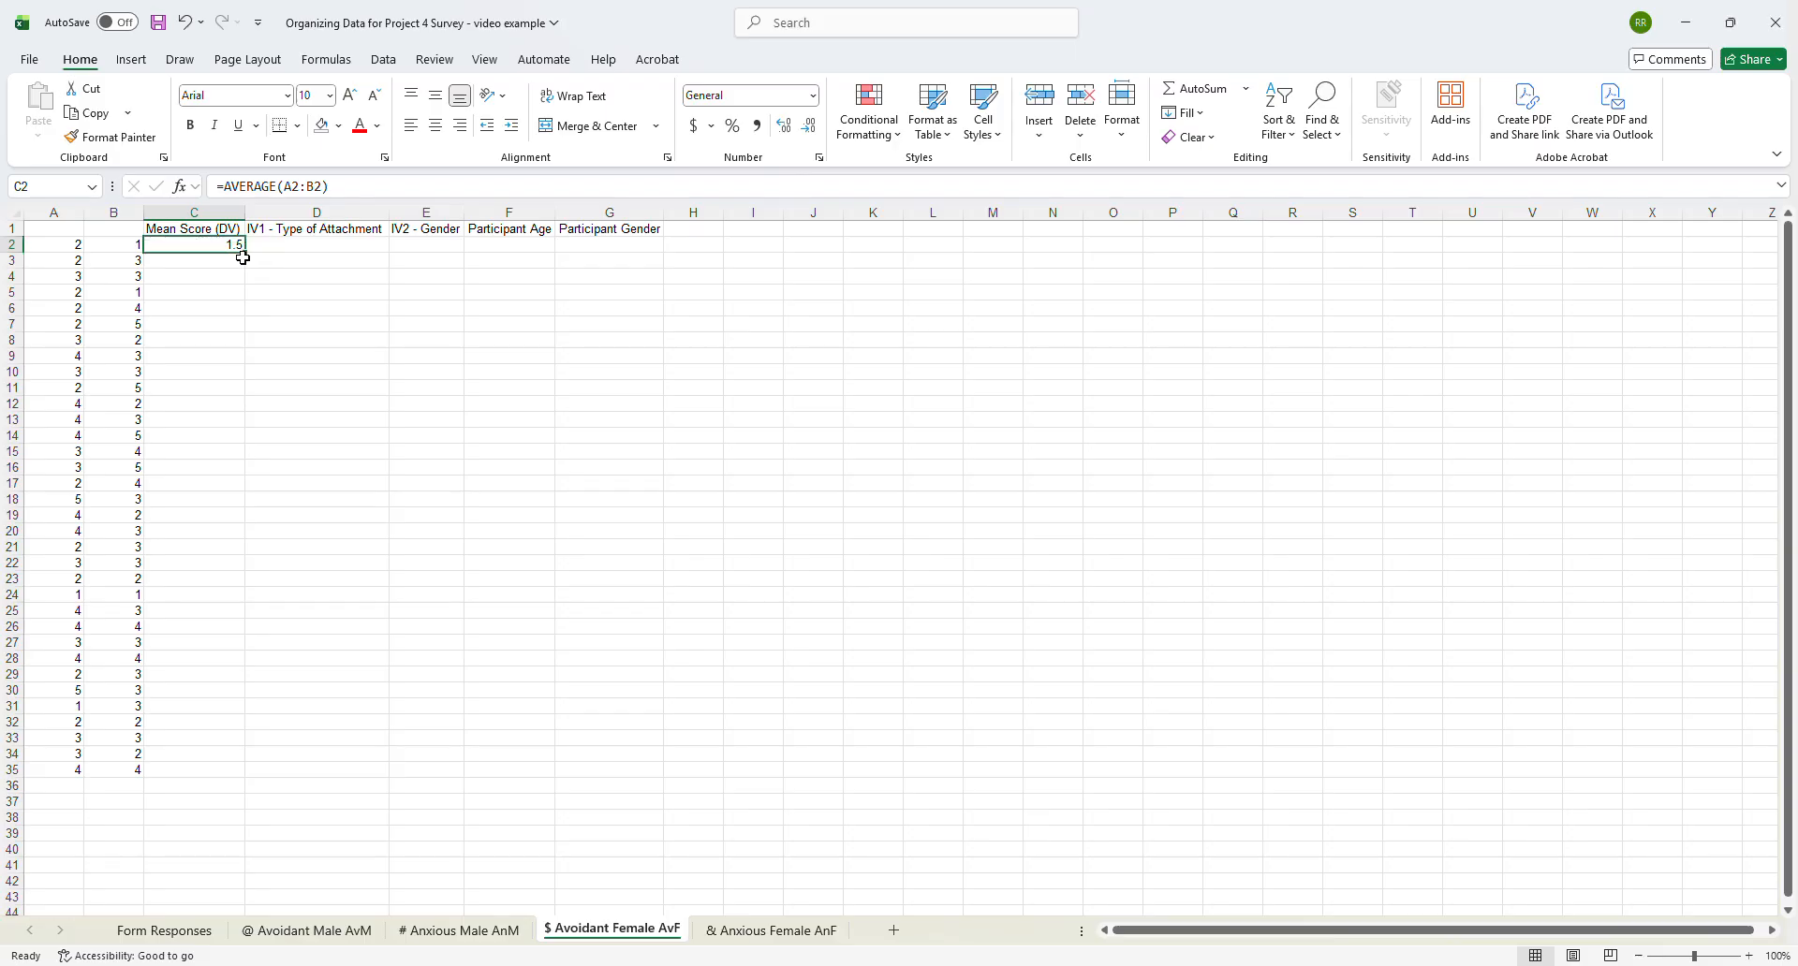
{"action": "left_click_drag", "start_coordinate": [245, 255], "coordinate": [245, 775]}
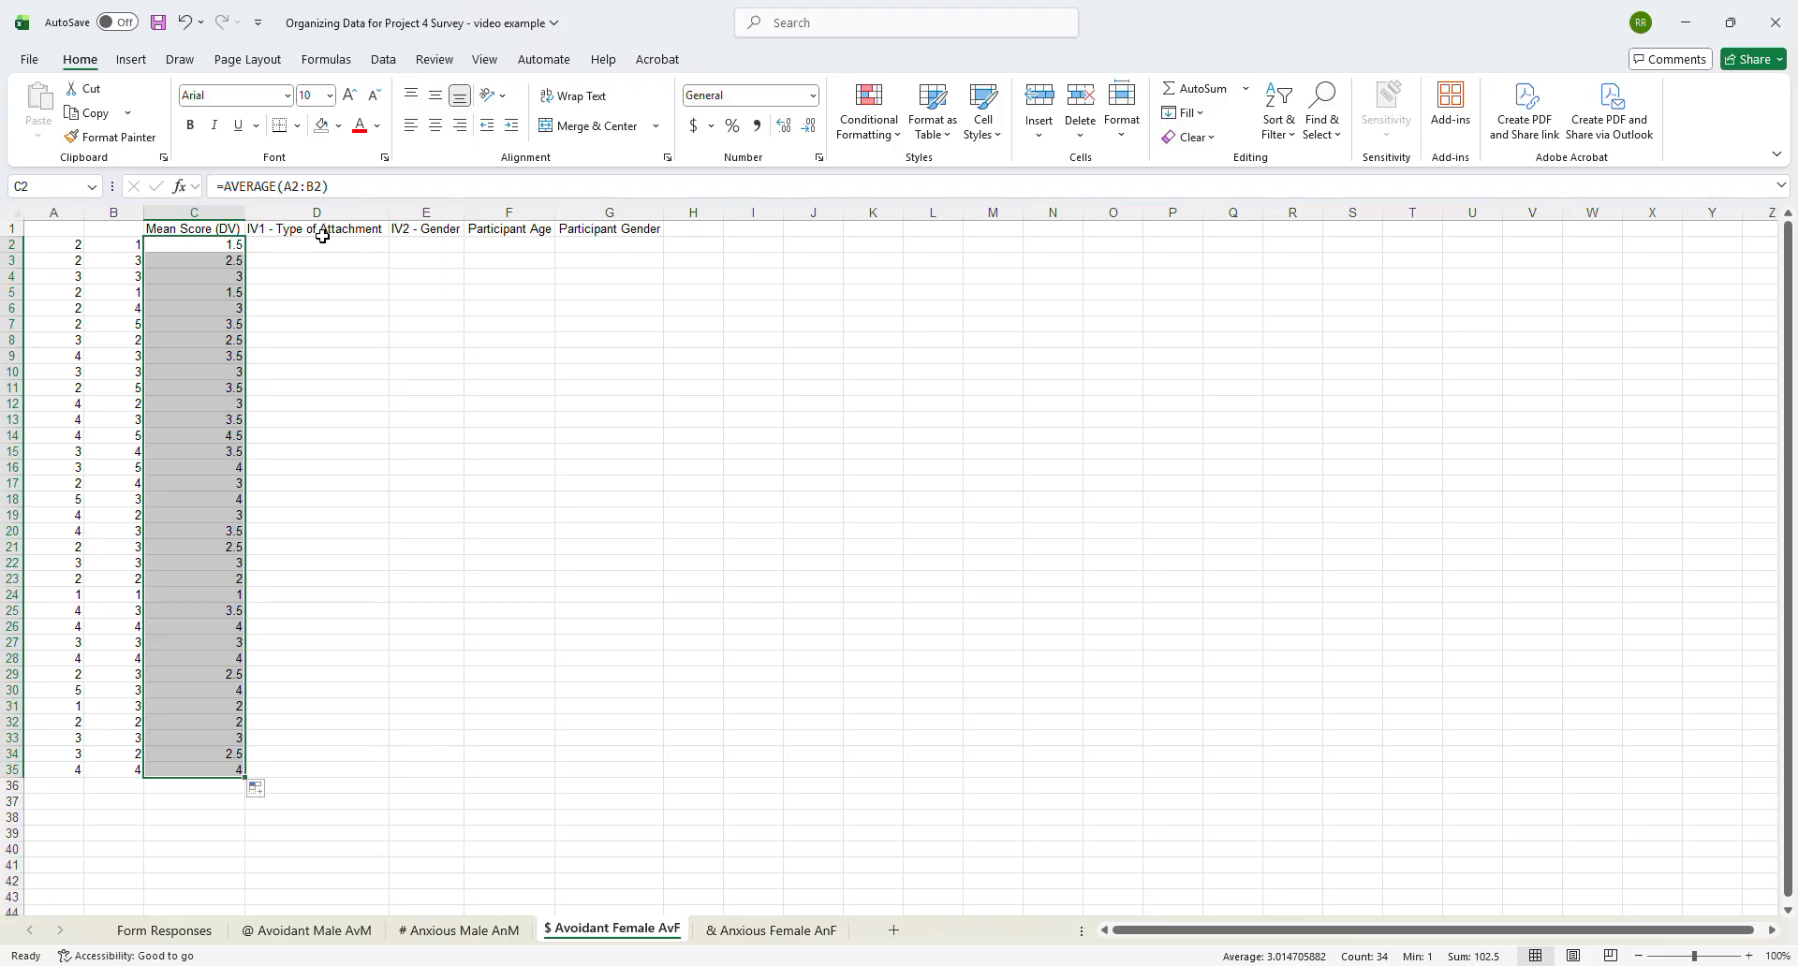
- Enter Avoidant in D2 and Female in E2 of the $ Avoidant Female AvF sheet and fill both labels down to row 35
{"action": "left_click", "coordinate": [323, 243]}
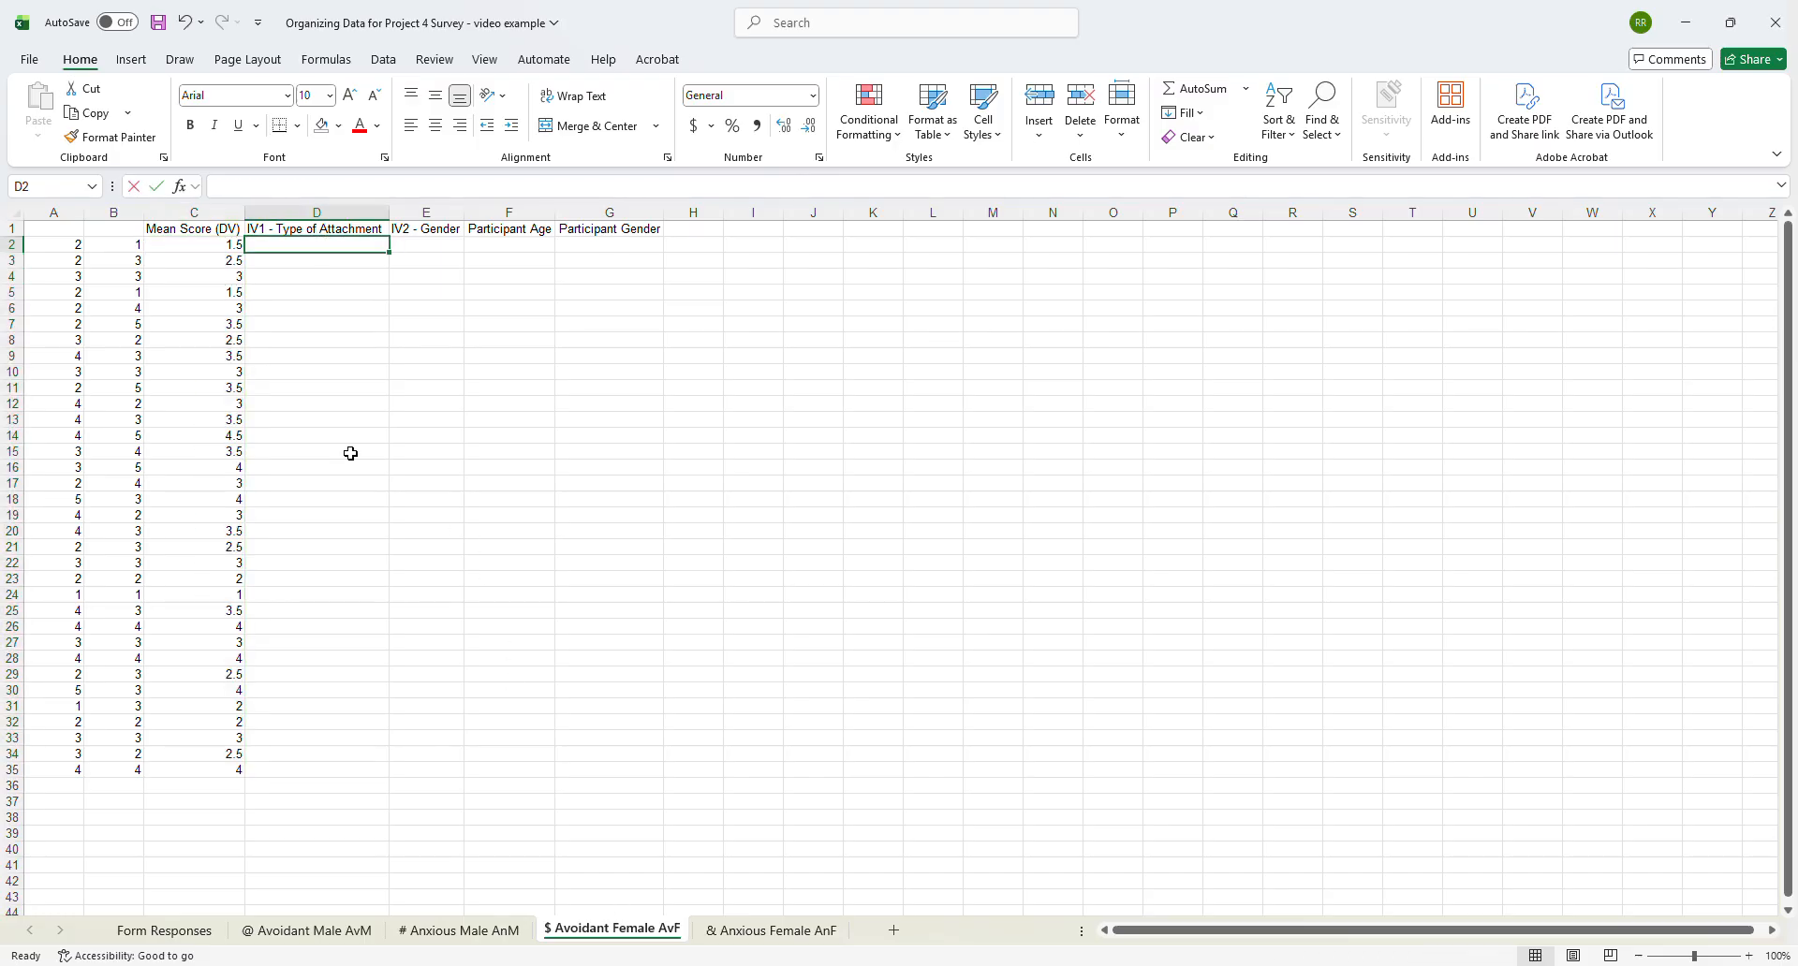
{"action": "type", "text": "Av"}
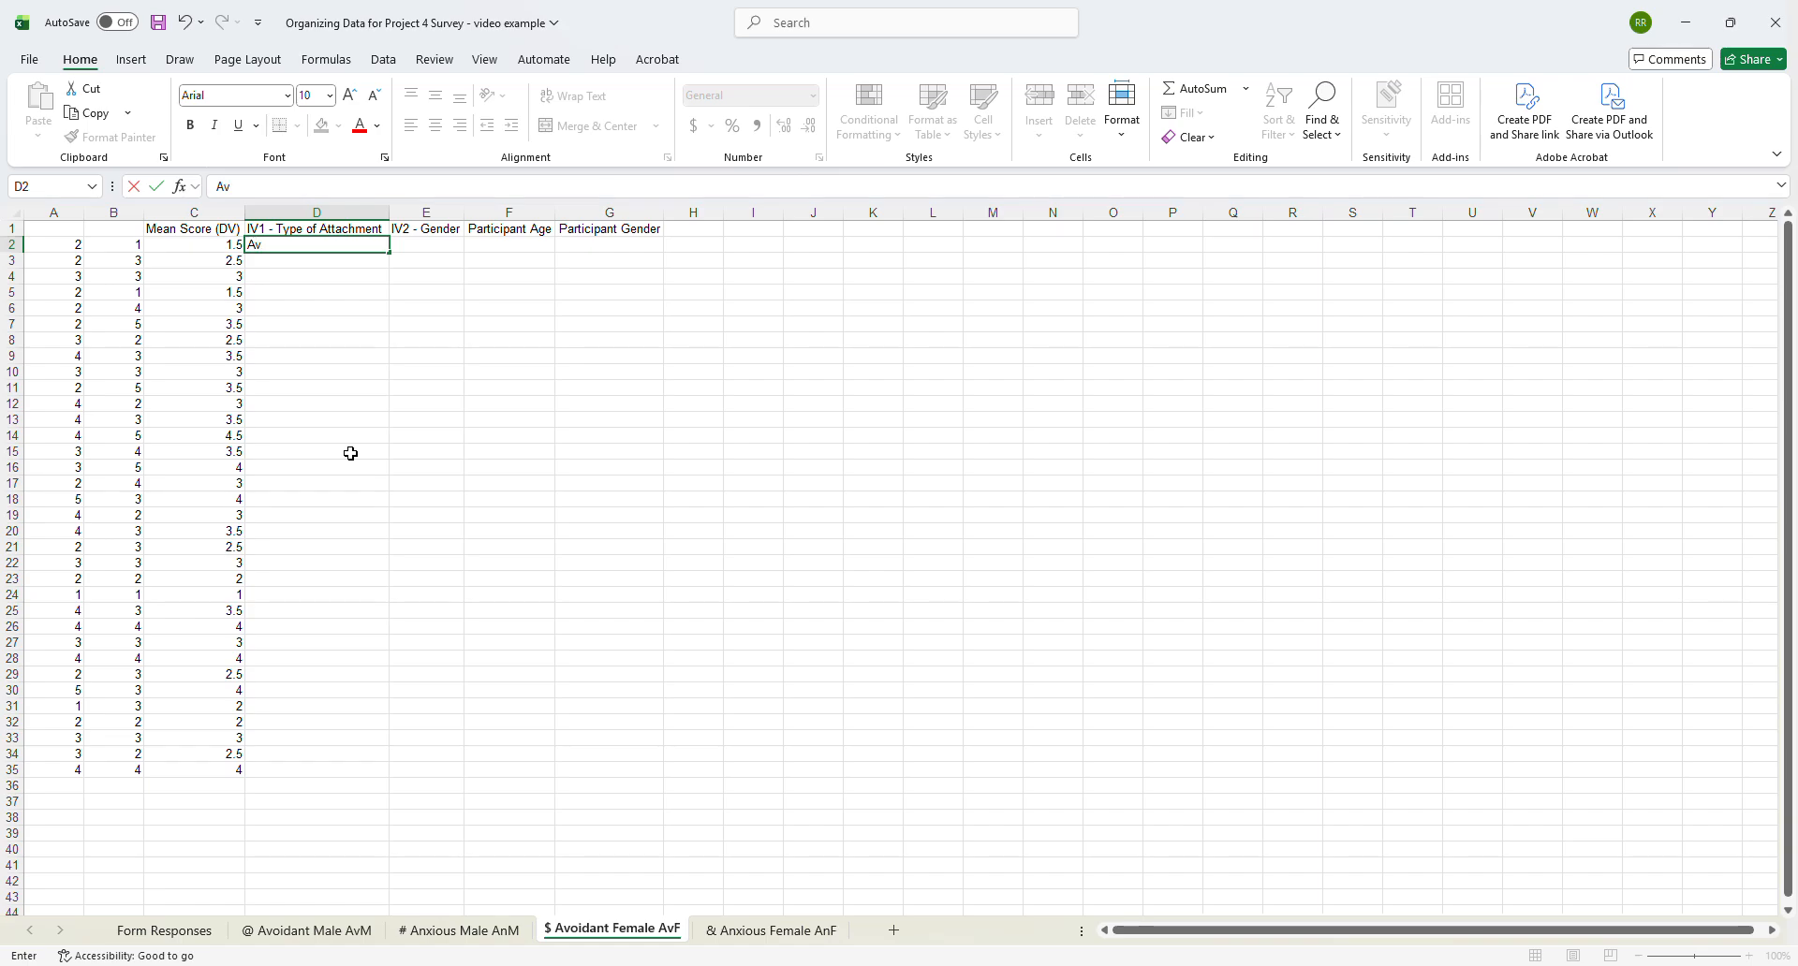
{"action": "type", "text": "oidant"}
{"action": "key", "text": "Tab"}
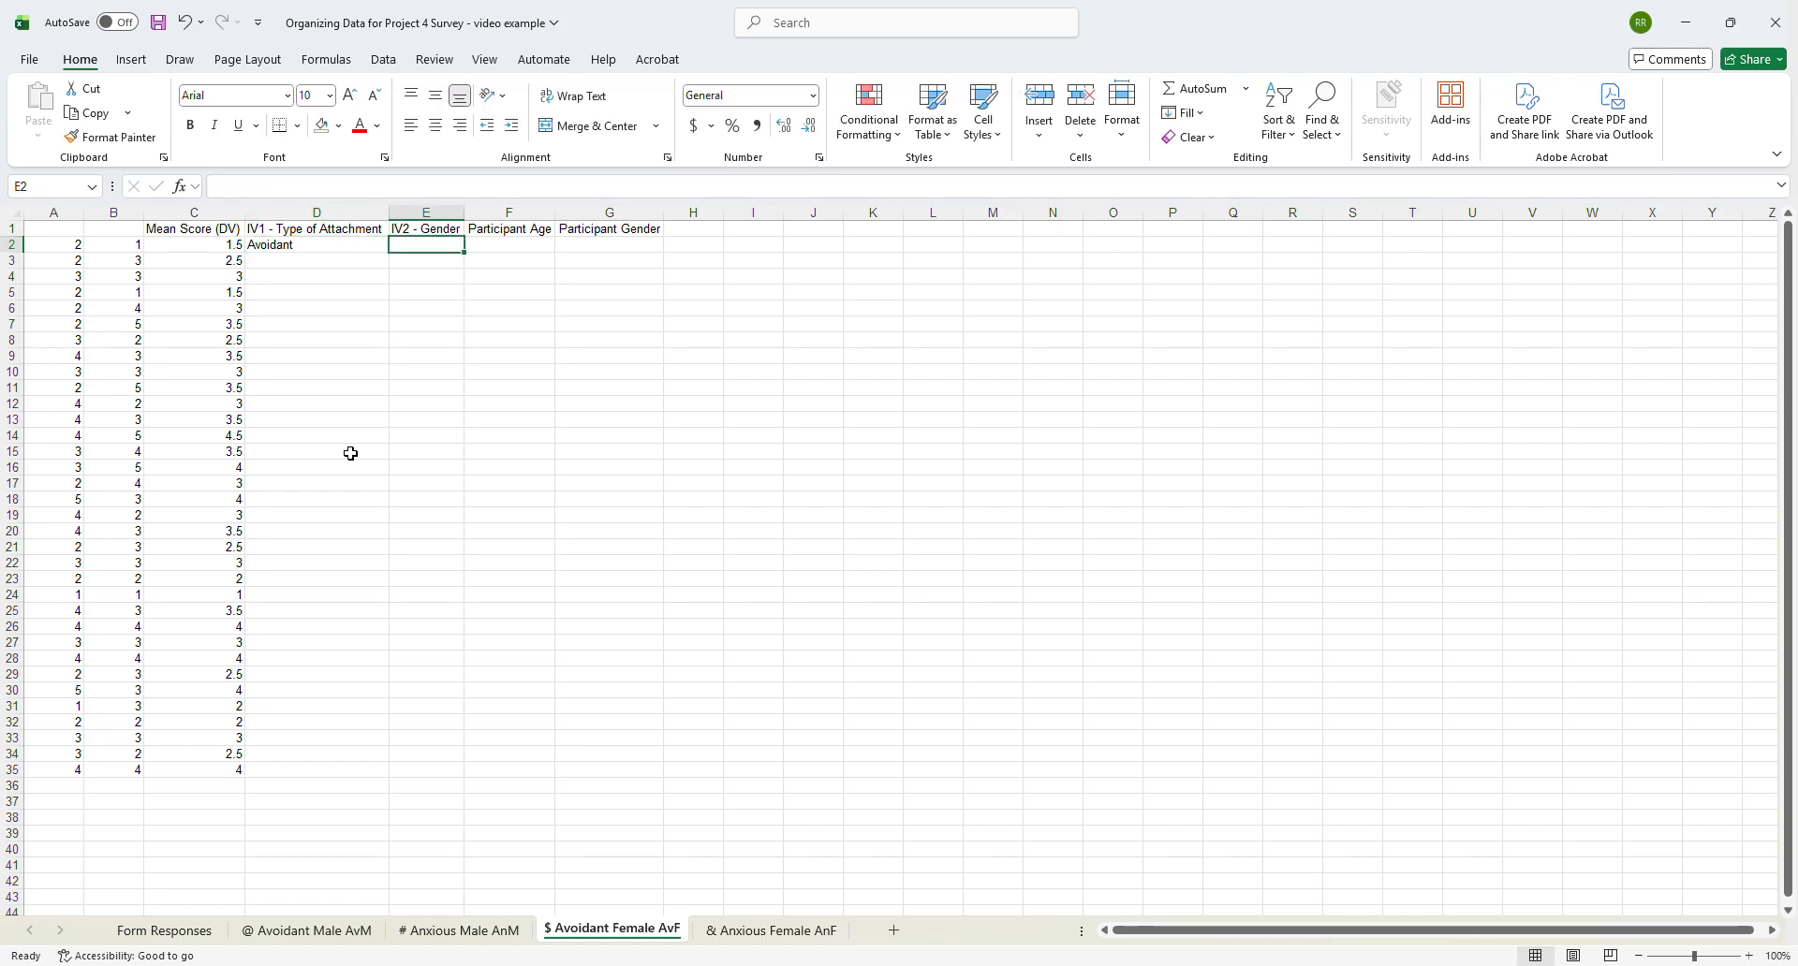
{"action": "type", "text": "Female"}
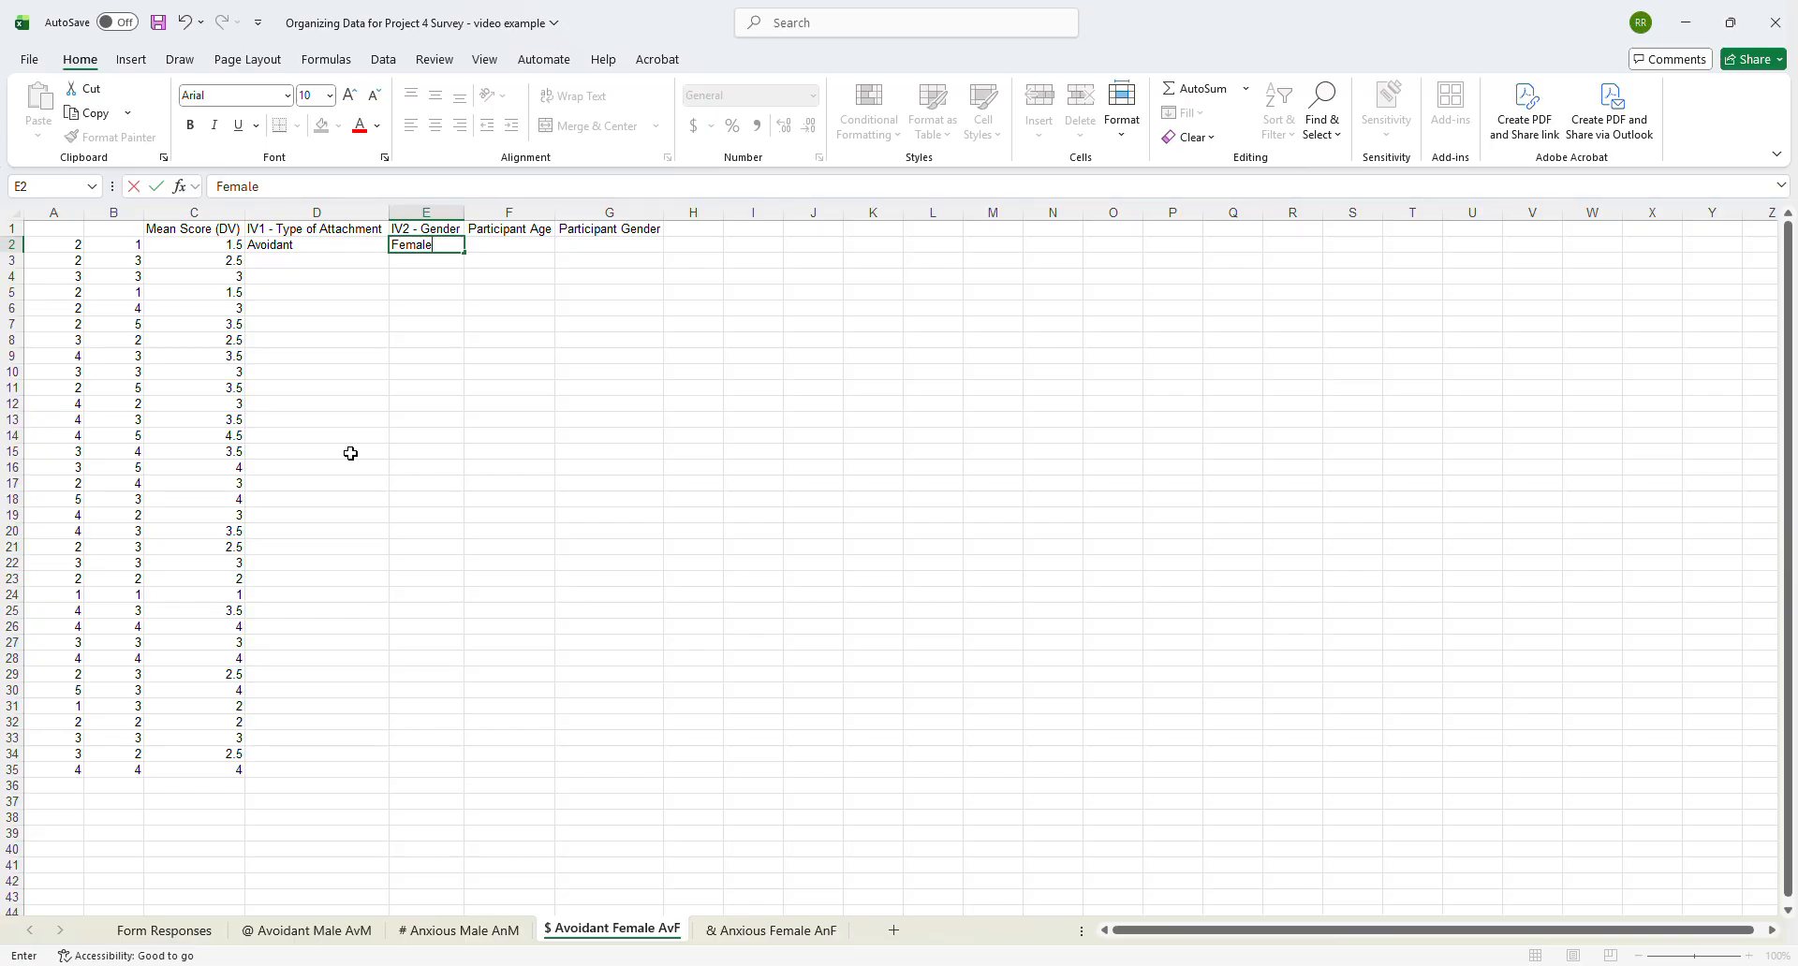
{"action": "left_click", "coordinate": [328, 246]}
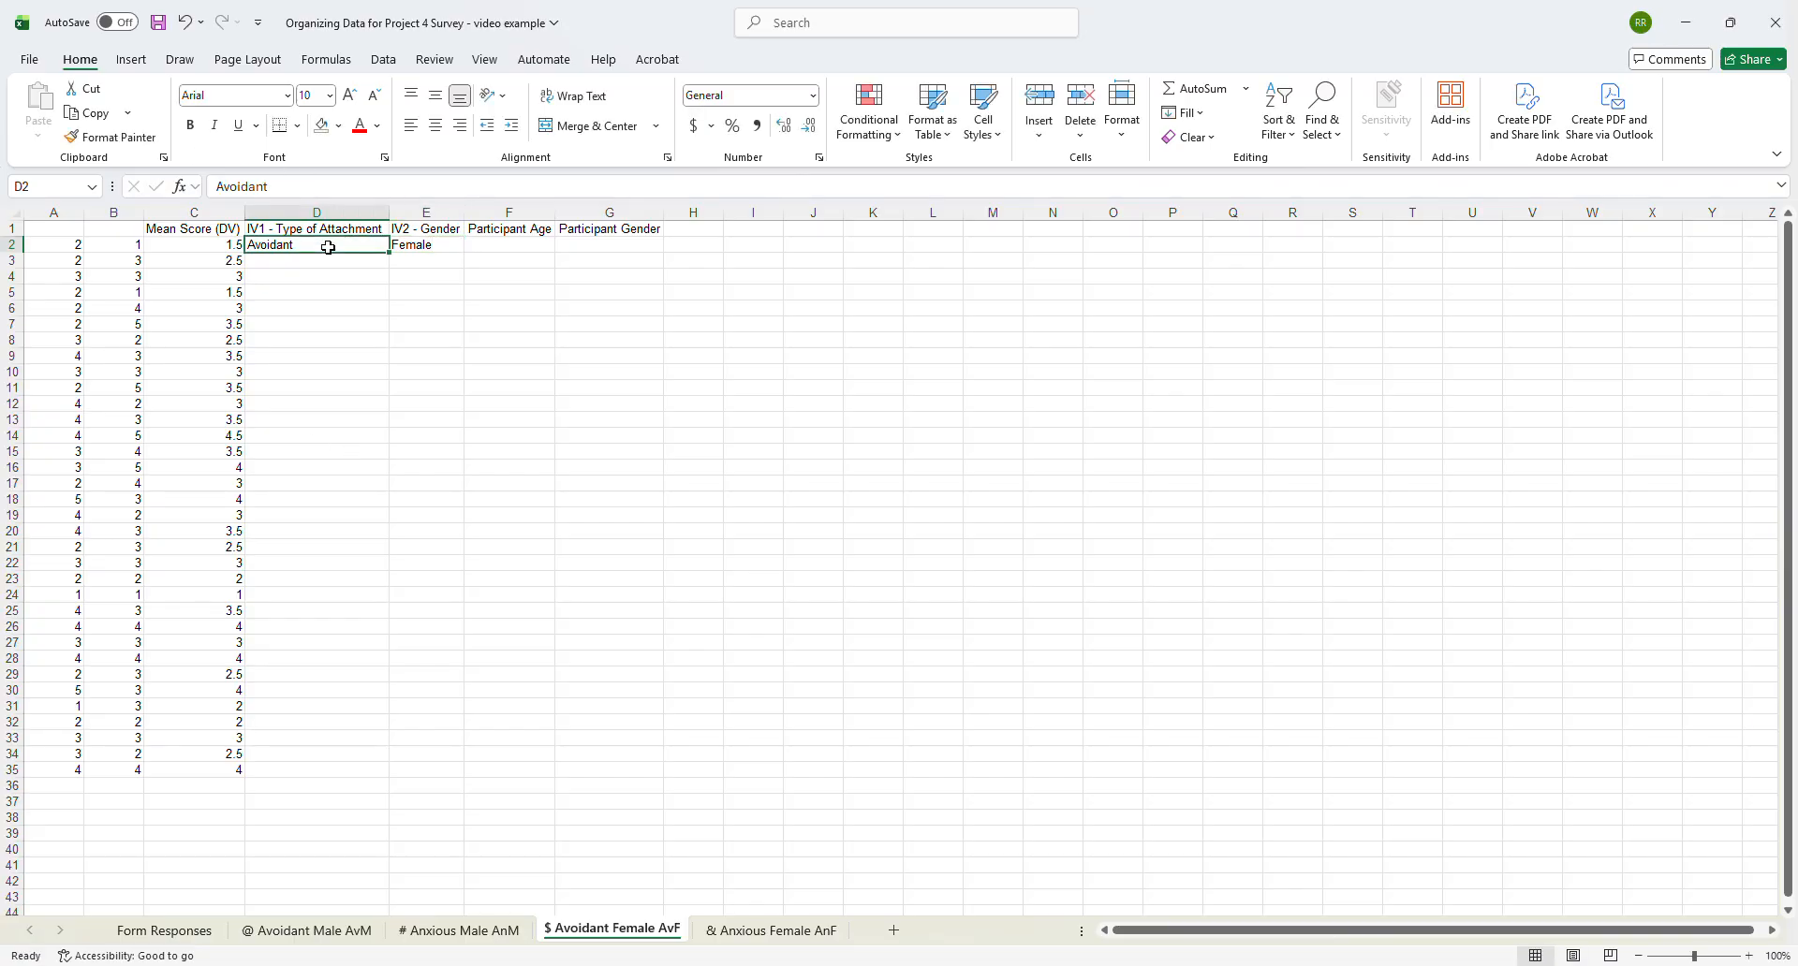
{"action": "left_click_drag", "start_coordinate": [348, 248], "coordinate": [421, 249]}
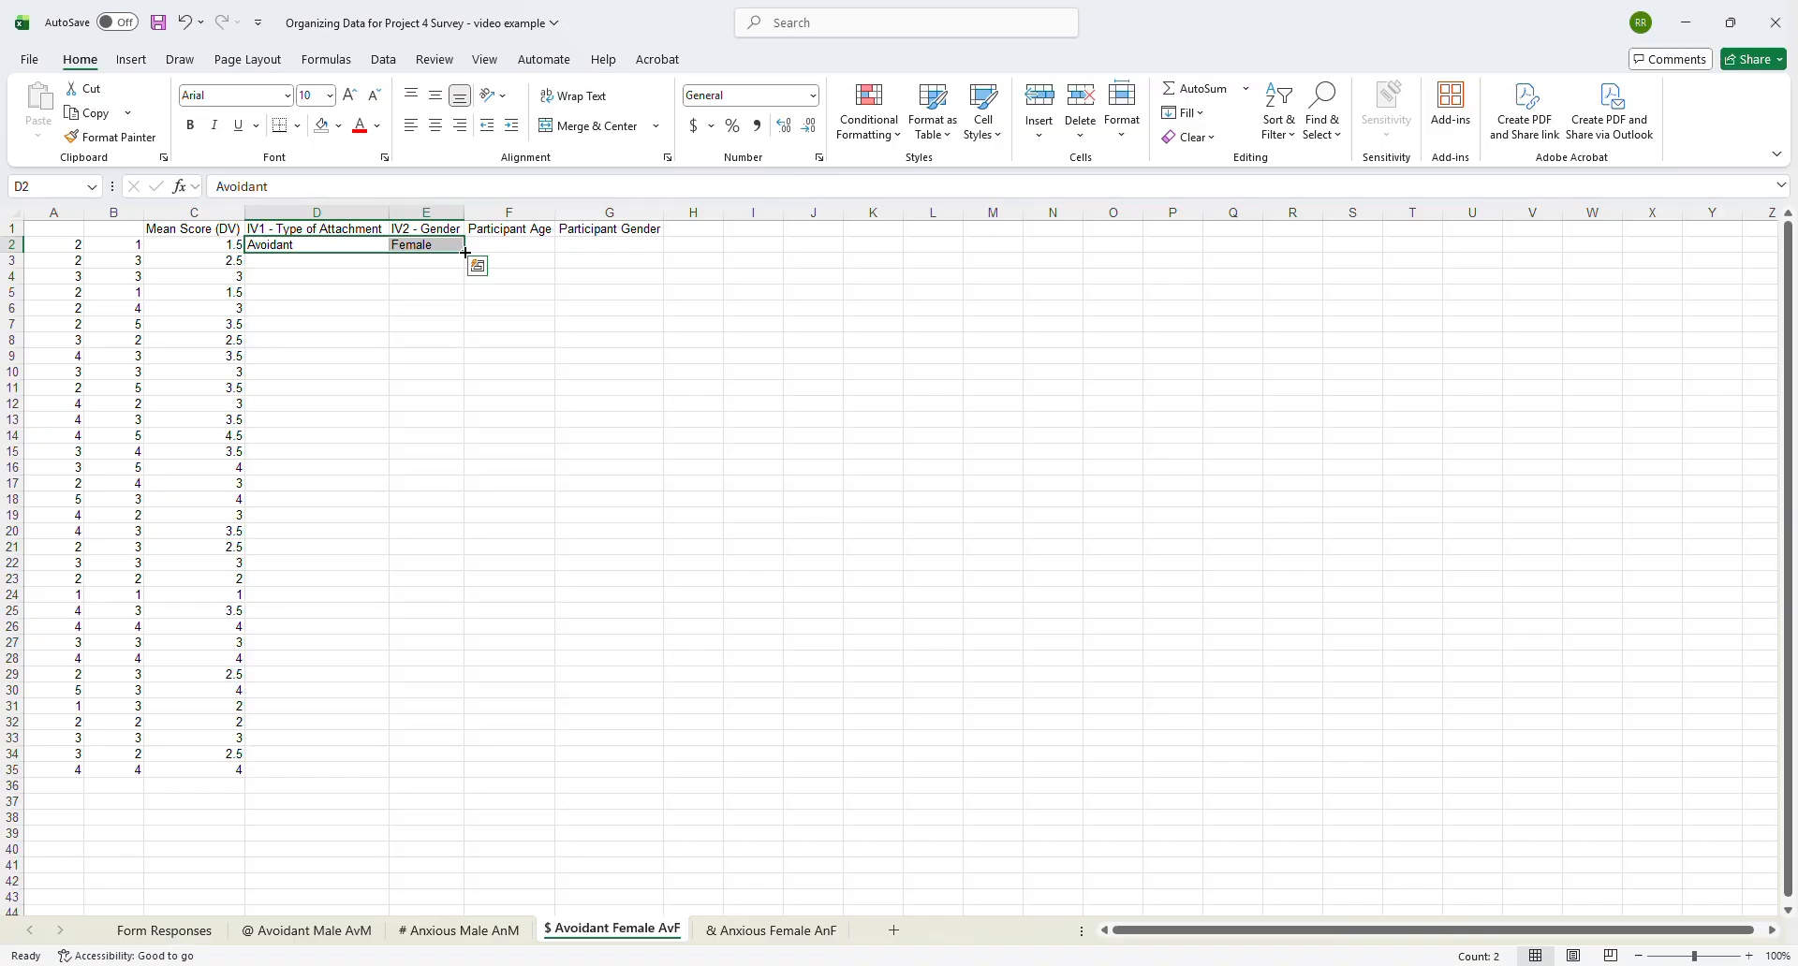
{"action": "left_click_drag", "start_coordinate": [466, 253], "coordinate": [456, 773]}
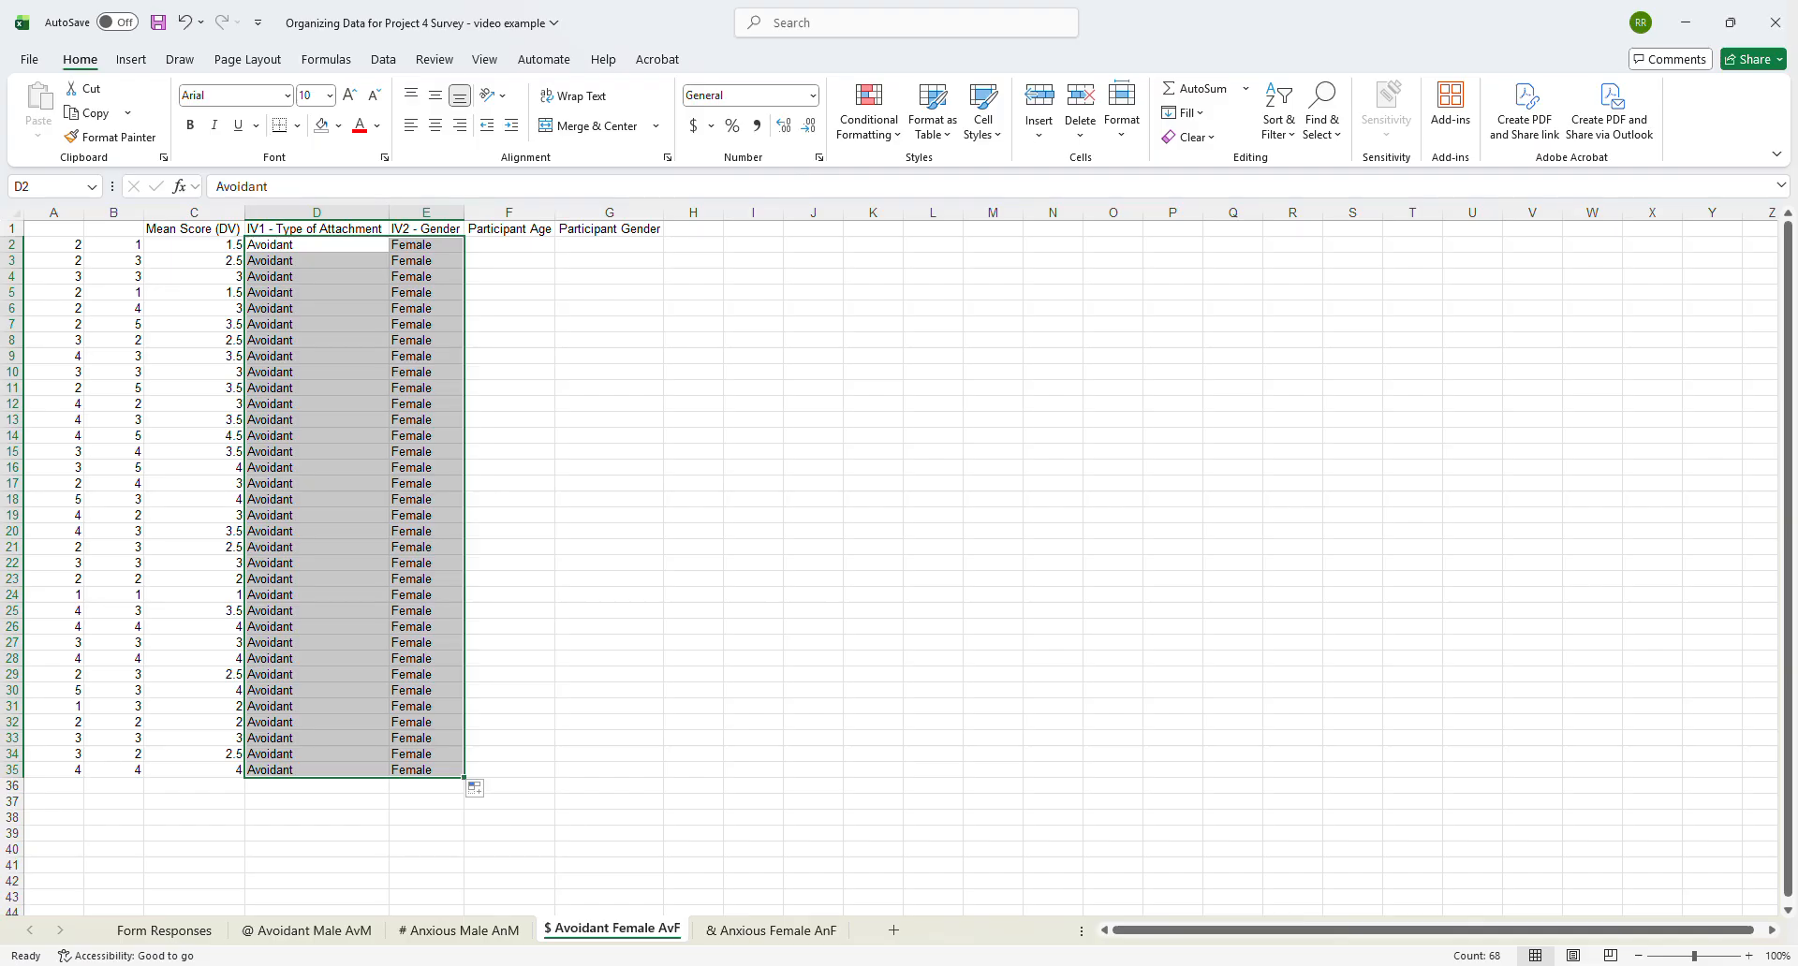
- Copy the filtered age and gender data in L12:M125 of Form Responses to F2 of the $ Avoidant Female AvF sheet
{"action": "left_click", "coordinate": [197, 936]}
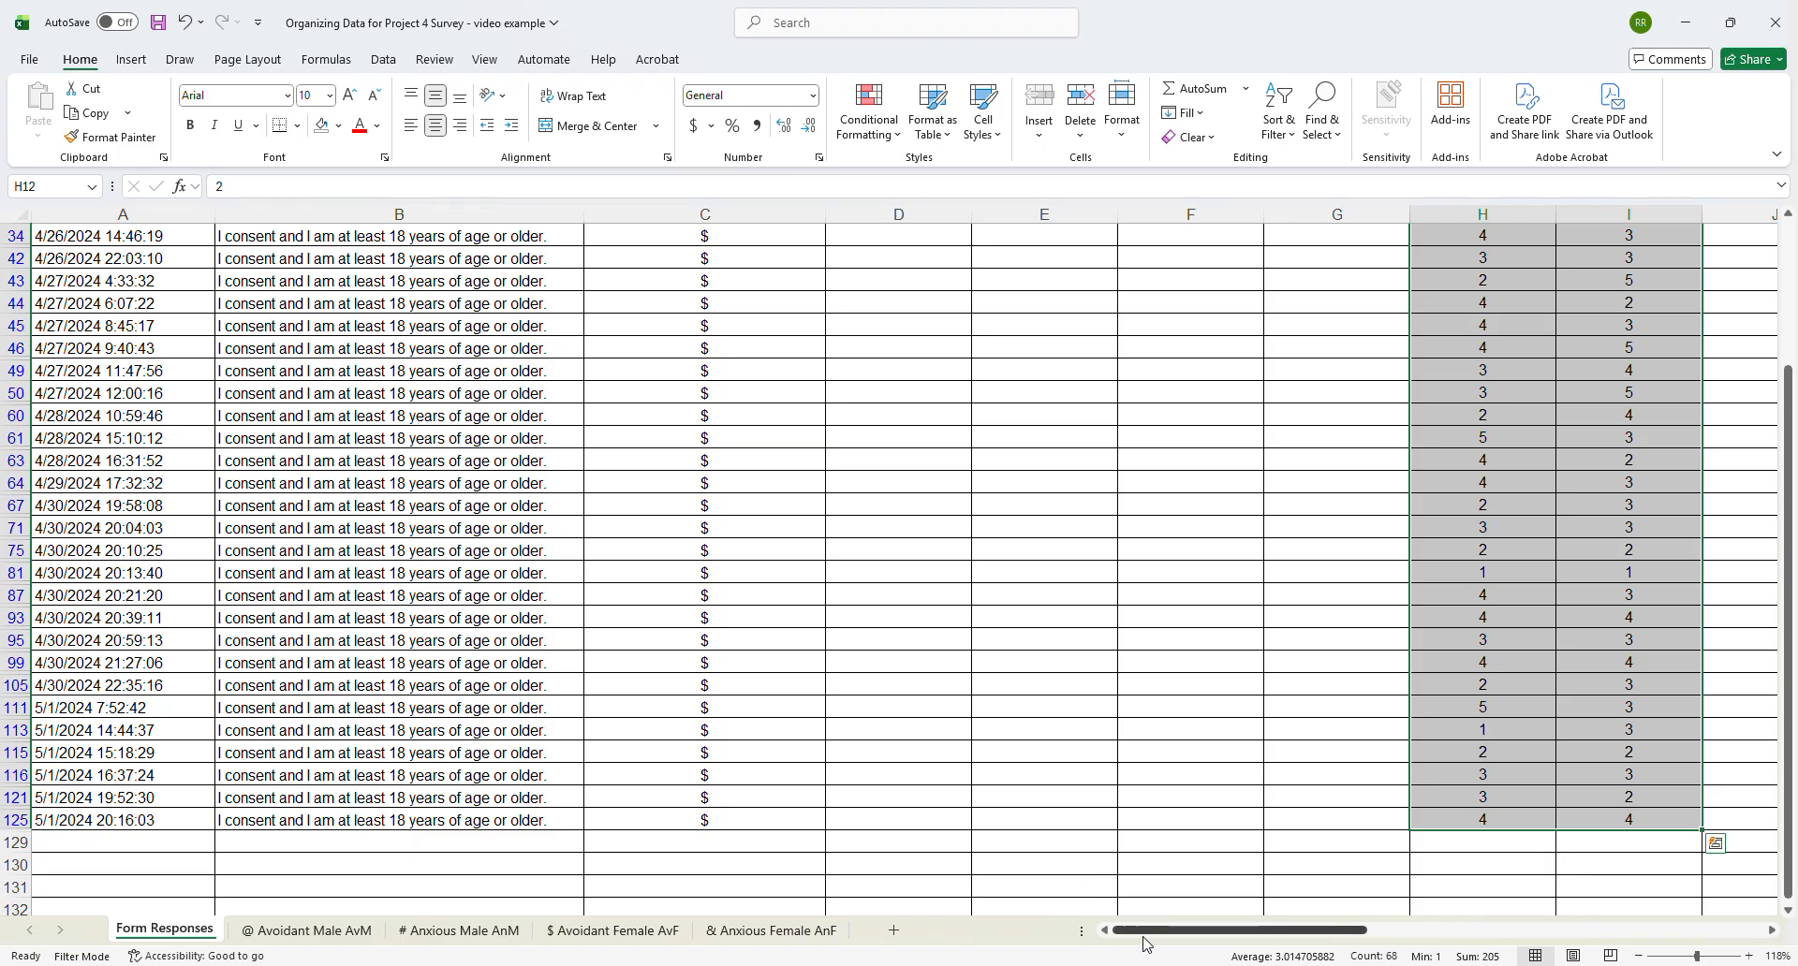
{"action": "left_click_drag", "start_coordinate": [1146, 937], "coordinate": [1342, 930]}
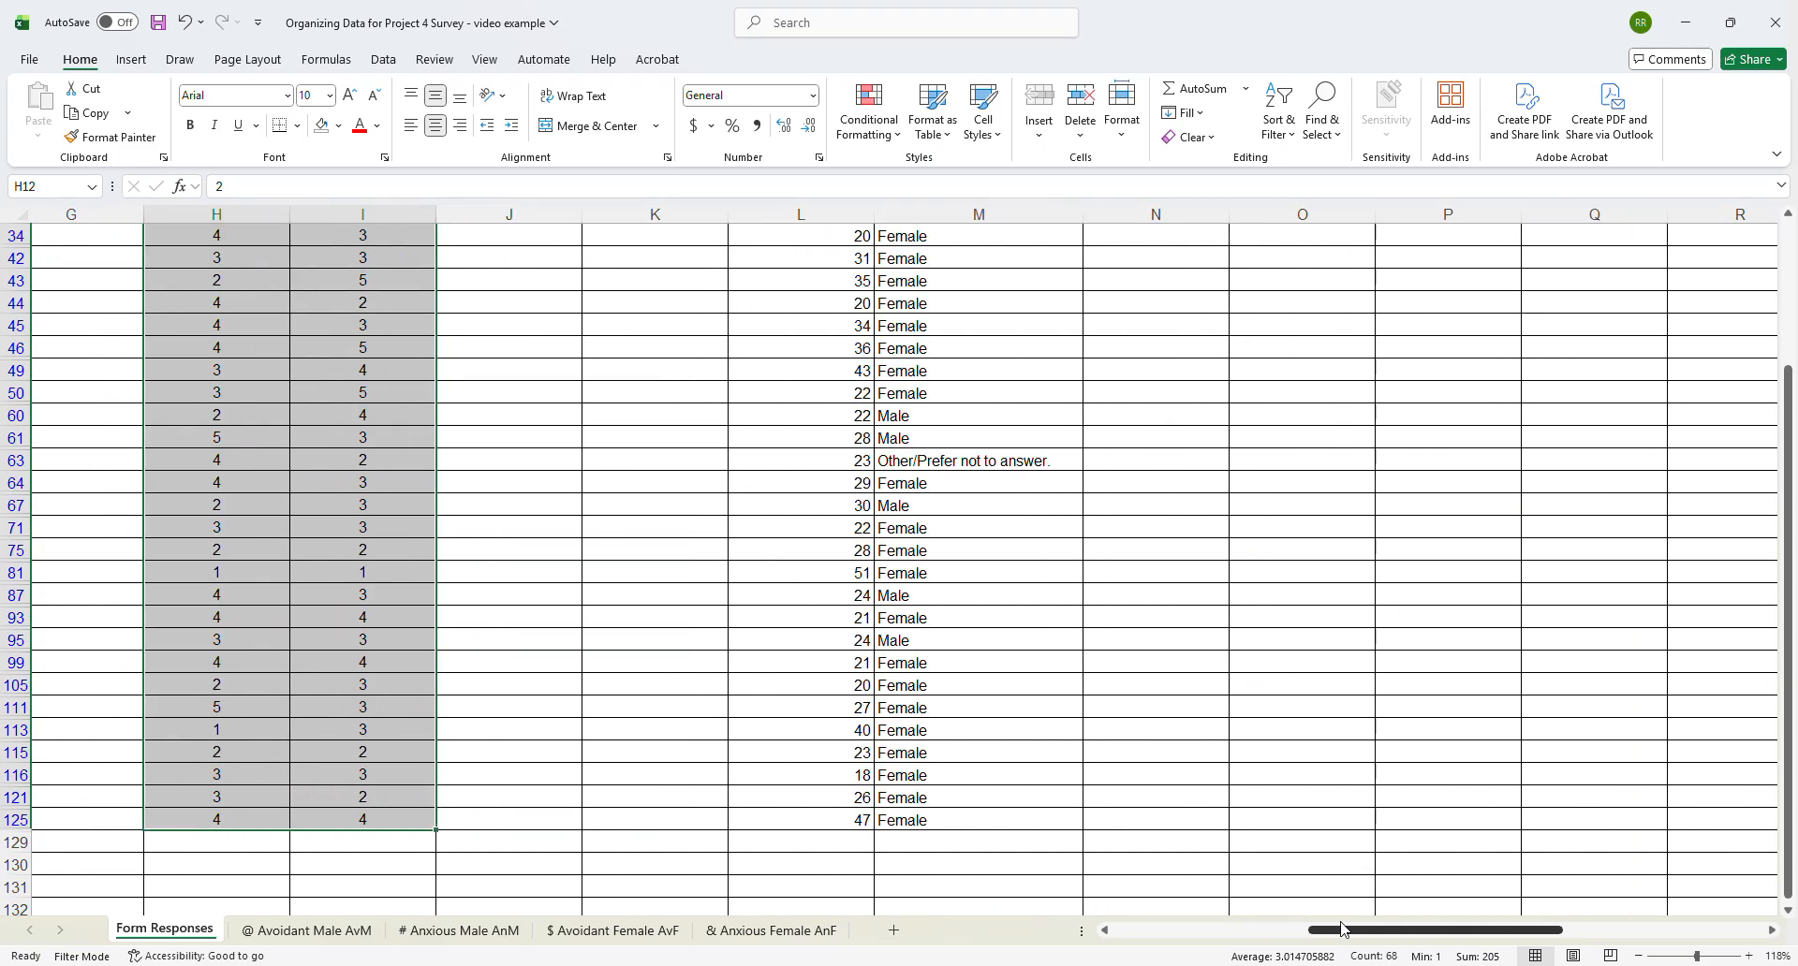
{"action": "scroll", "coordinate": [868, 346], "scroll_direction": "up", "scroll_amount": 3}
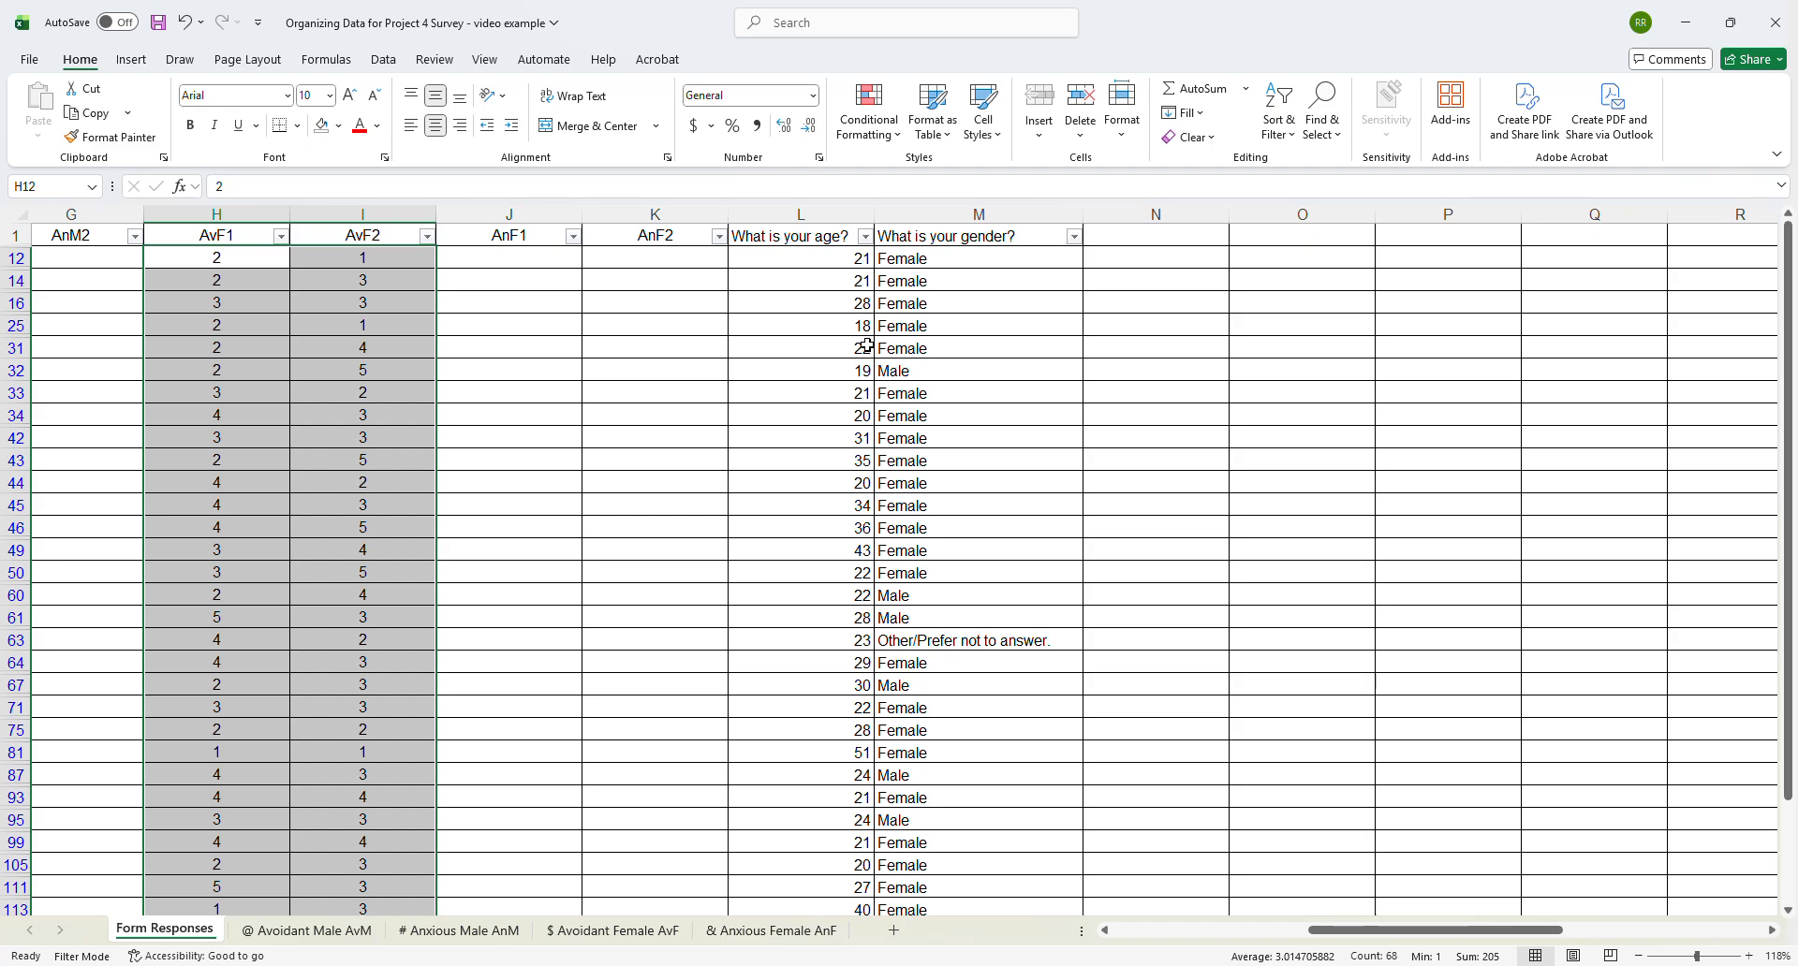
{"action": "left_click", "coordinate": [858, 258]}
{"action": "left_click_drag", "start_coordinate": [858, 258], "coordinate": [950, 625]}
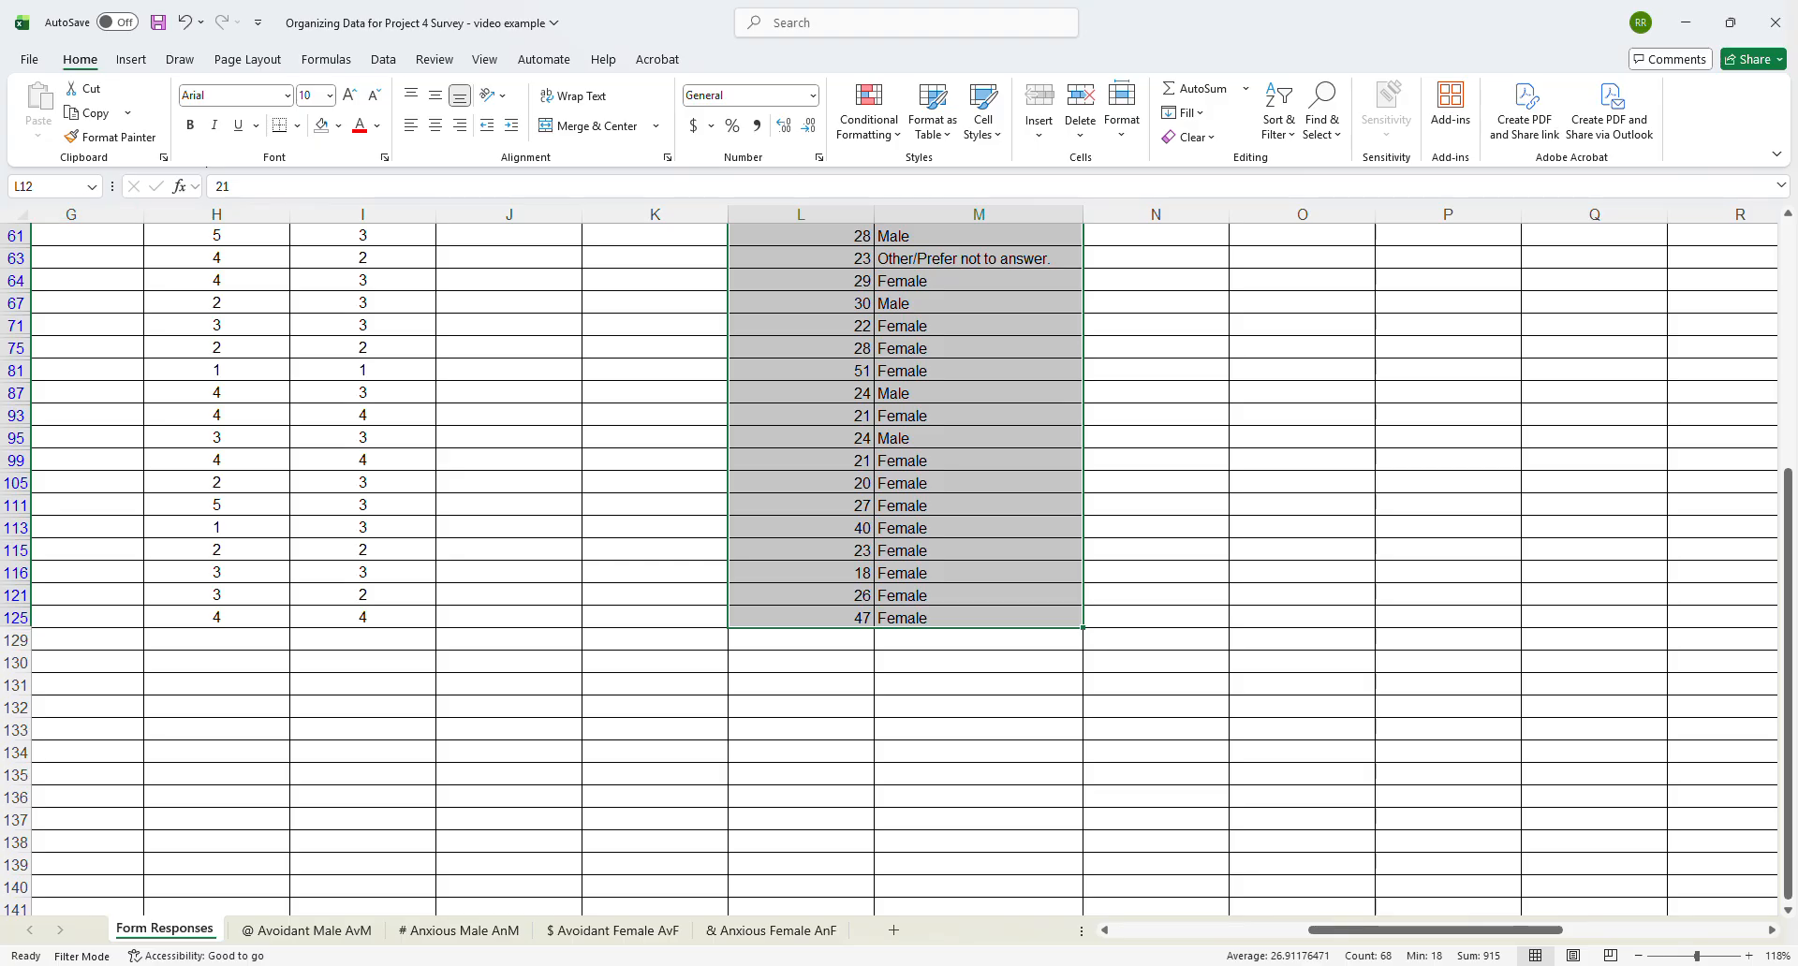
{"action": "key", "text": "ctrl+c"}
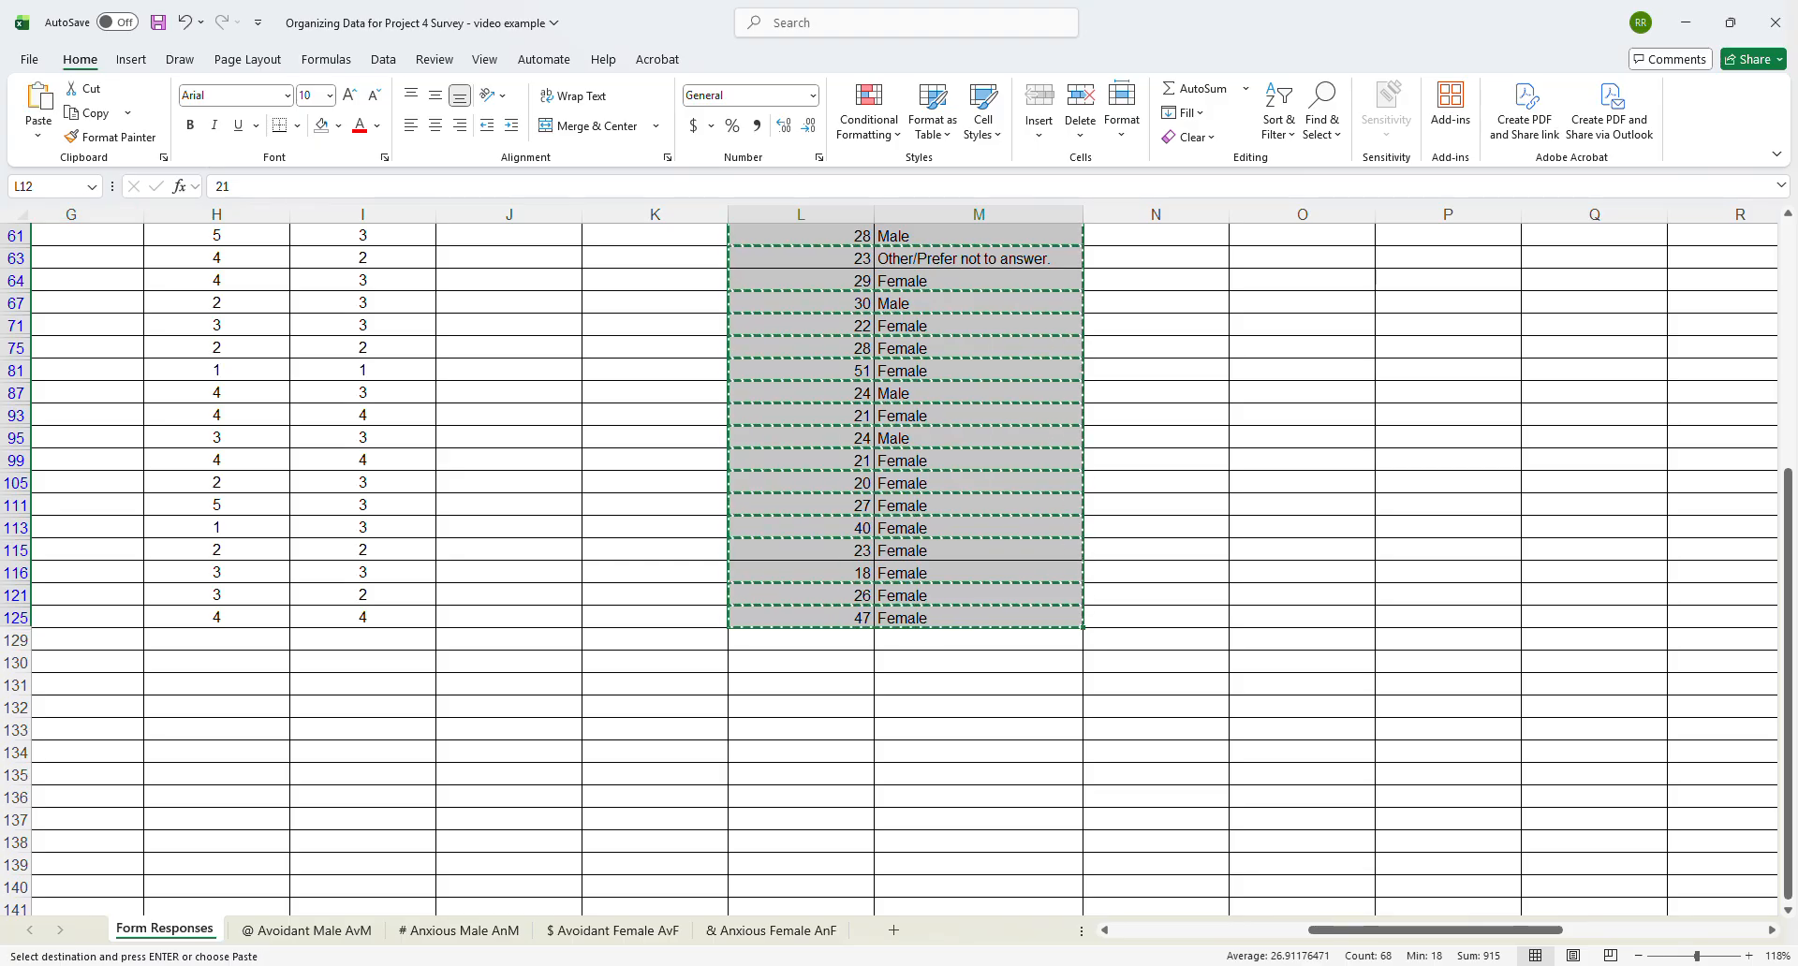
{"action": "left_click", "coordinate": [637, 931]}
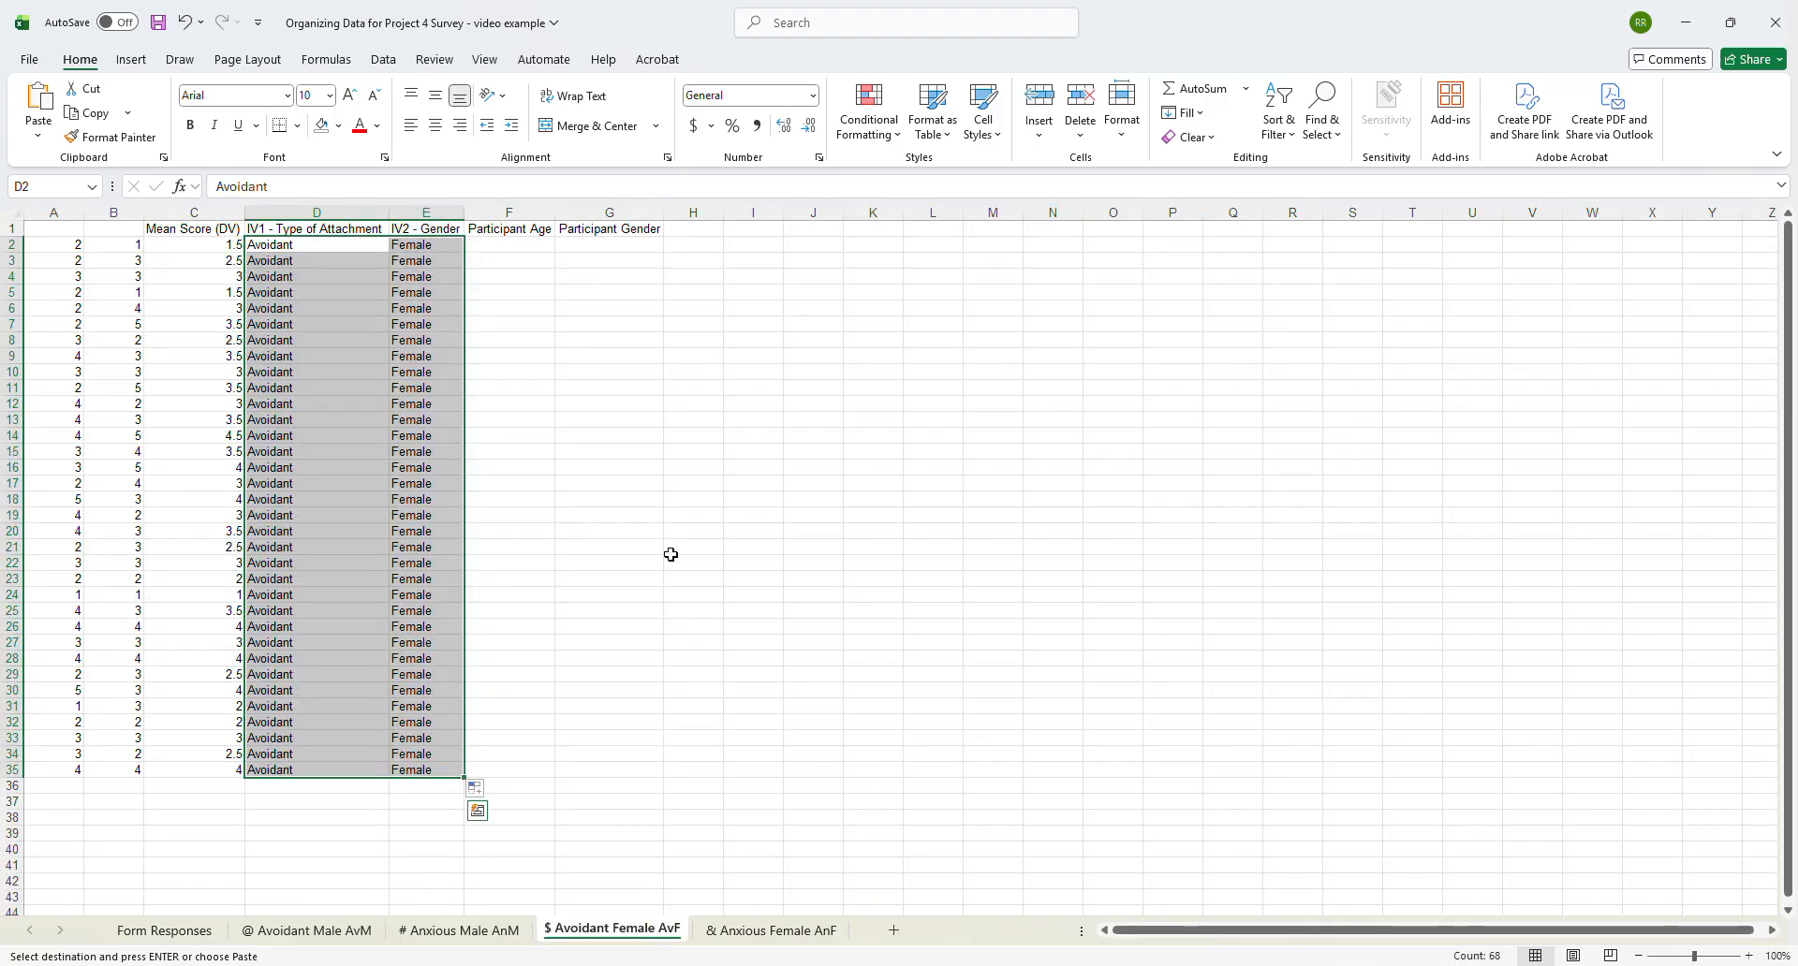
{"action": "left_click", "coordinate": [512, 251]}
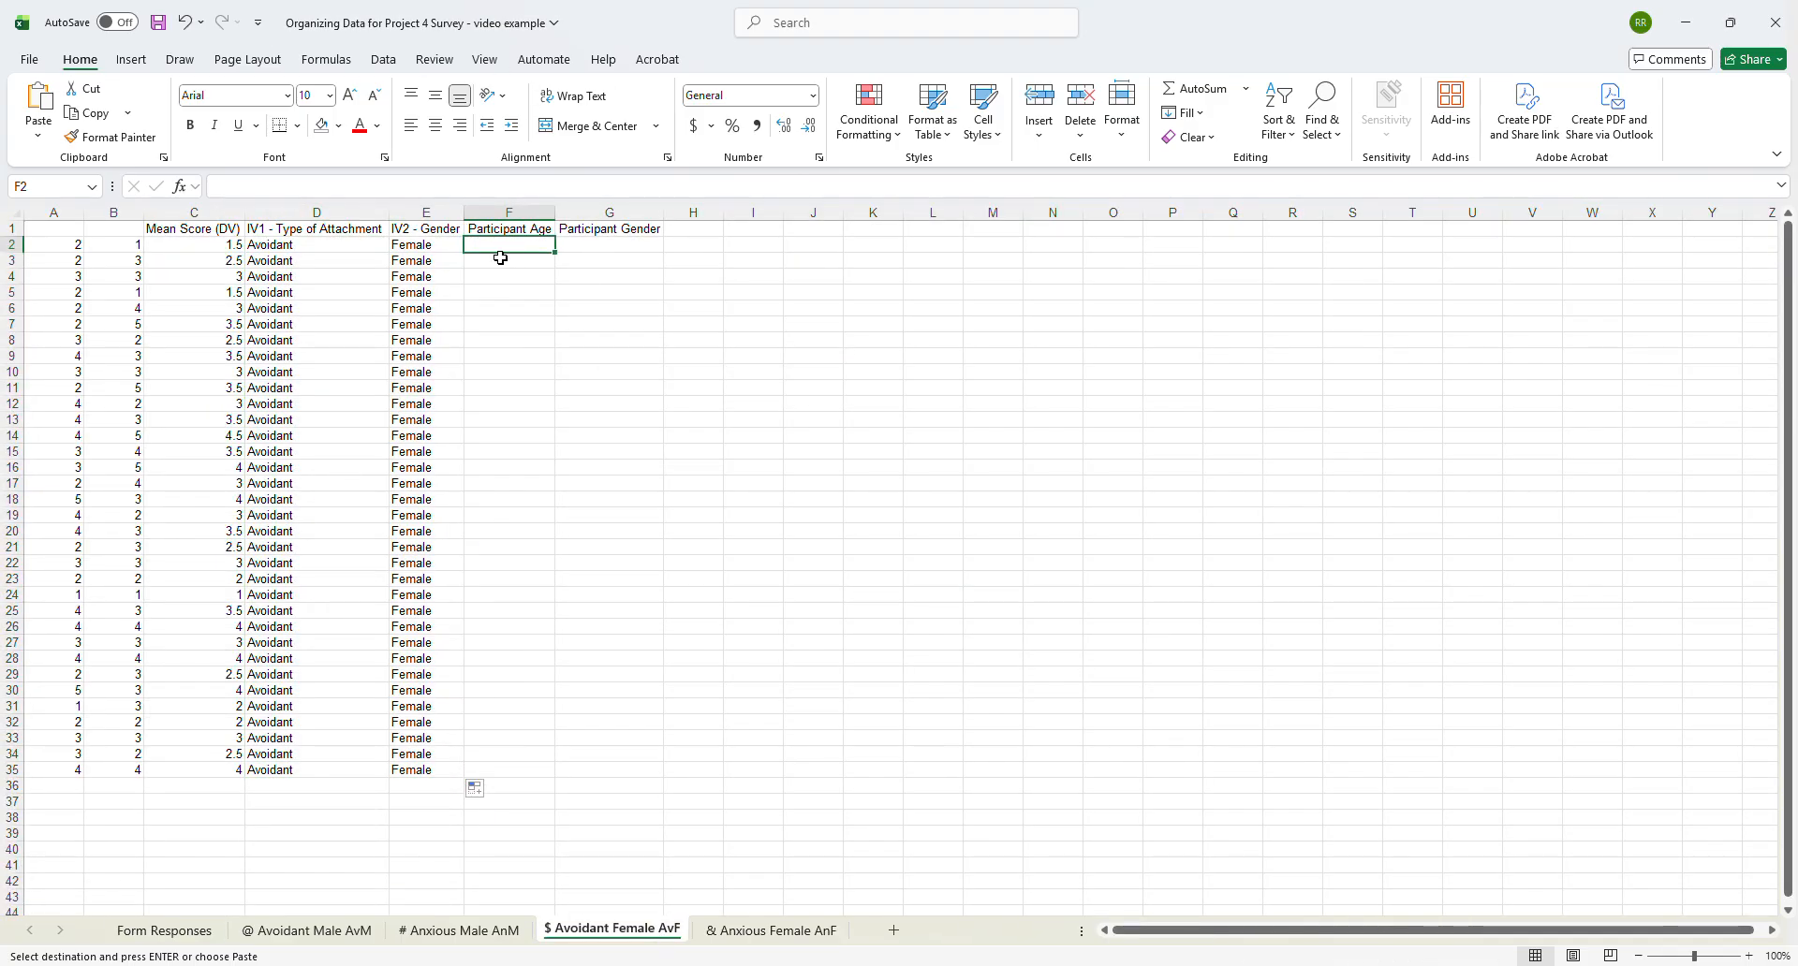
{"action": "key", "text": "ctrl+v"}
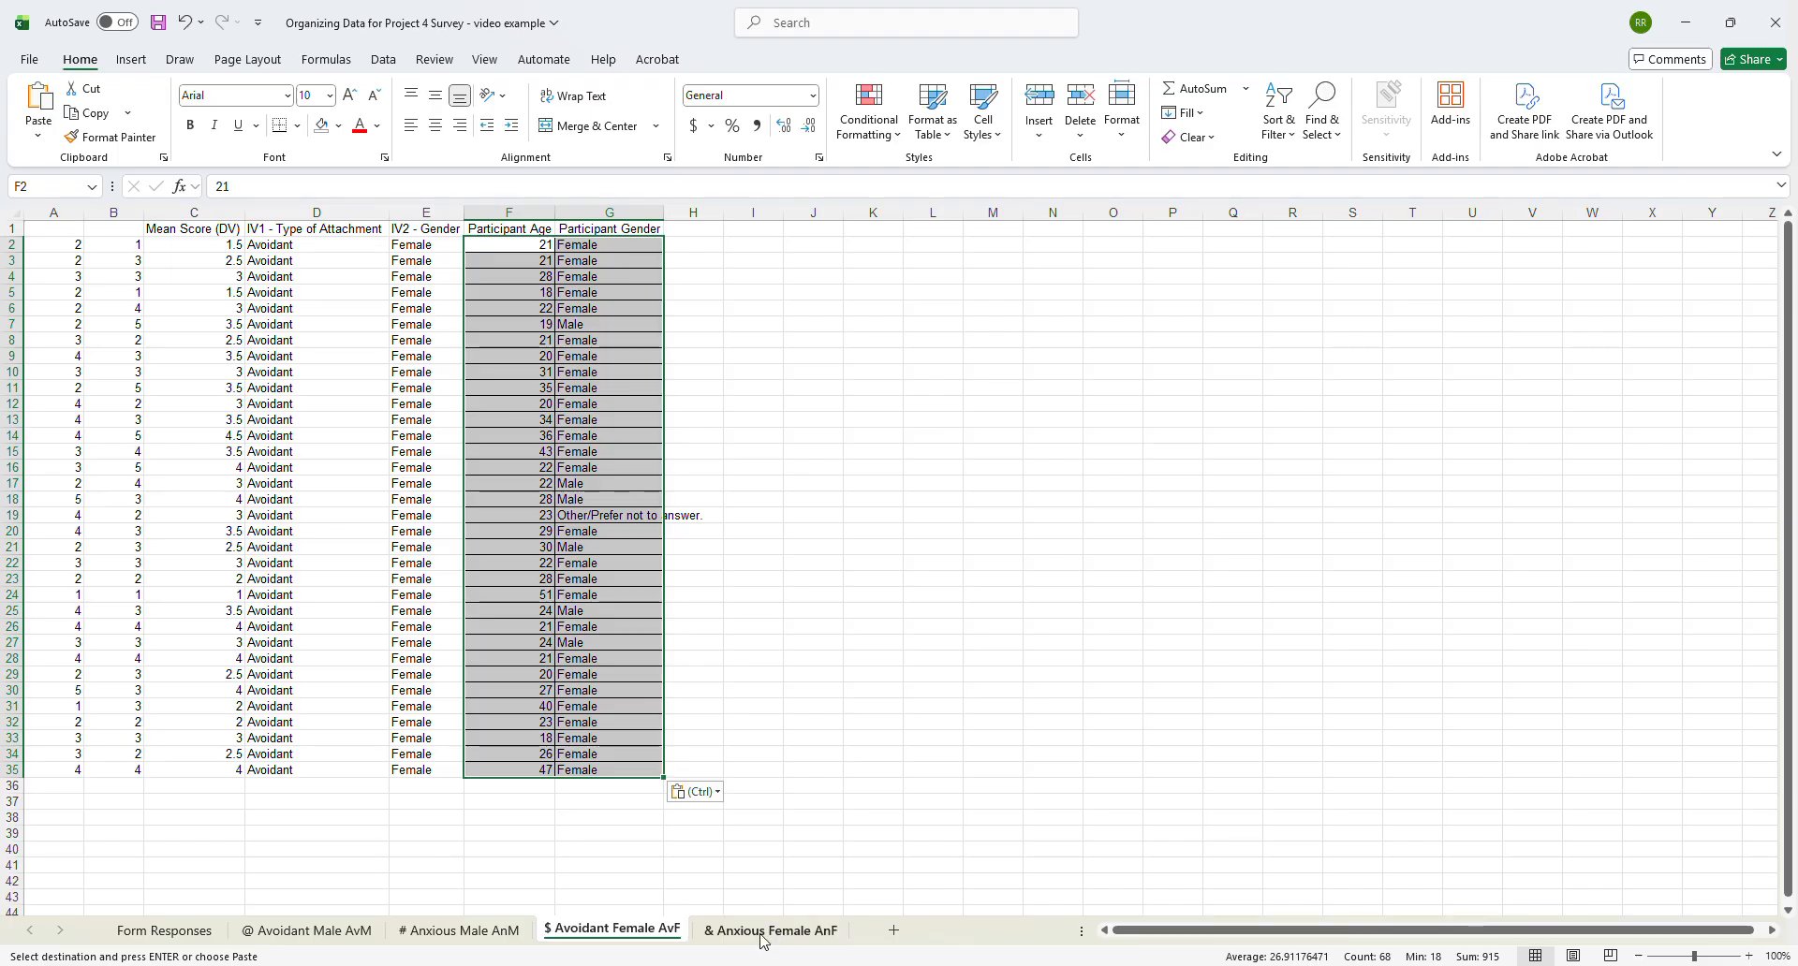
- Change the symbol filter in column C of Form Responses to show only the & responses
{"action": "left_click", "coordinate": [164, 930]}
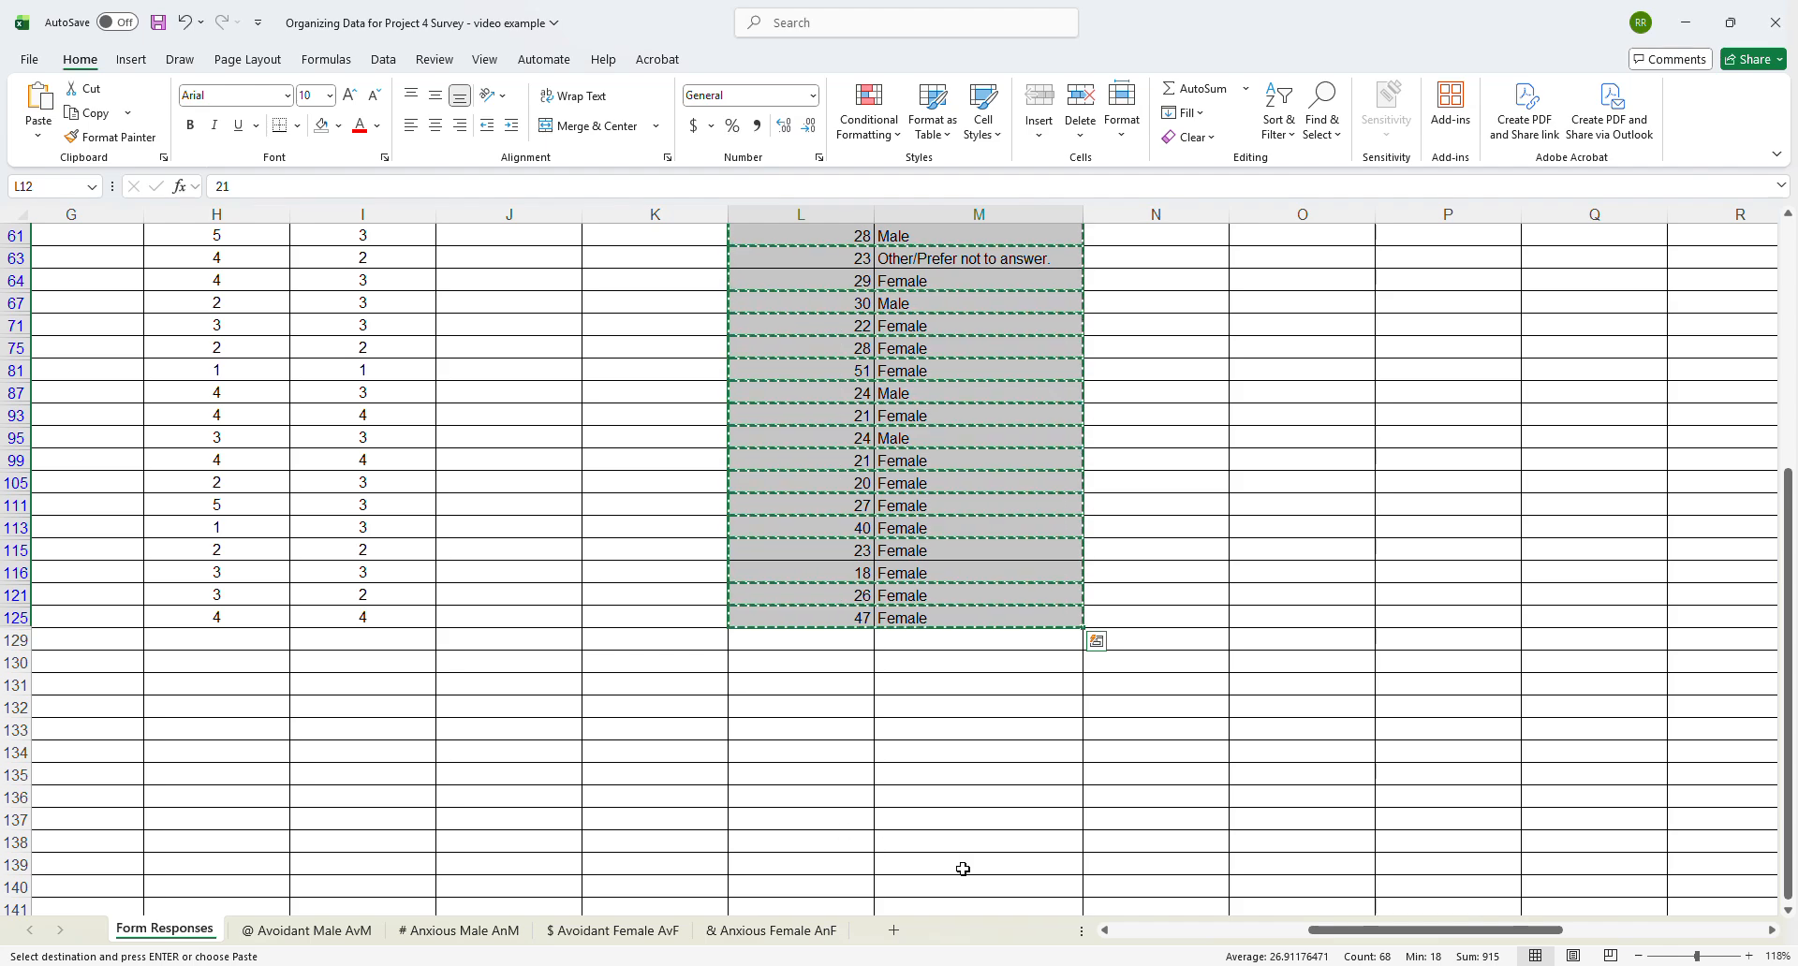
{"action": "left_click", "coordinate": [1143, 930]}
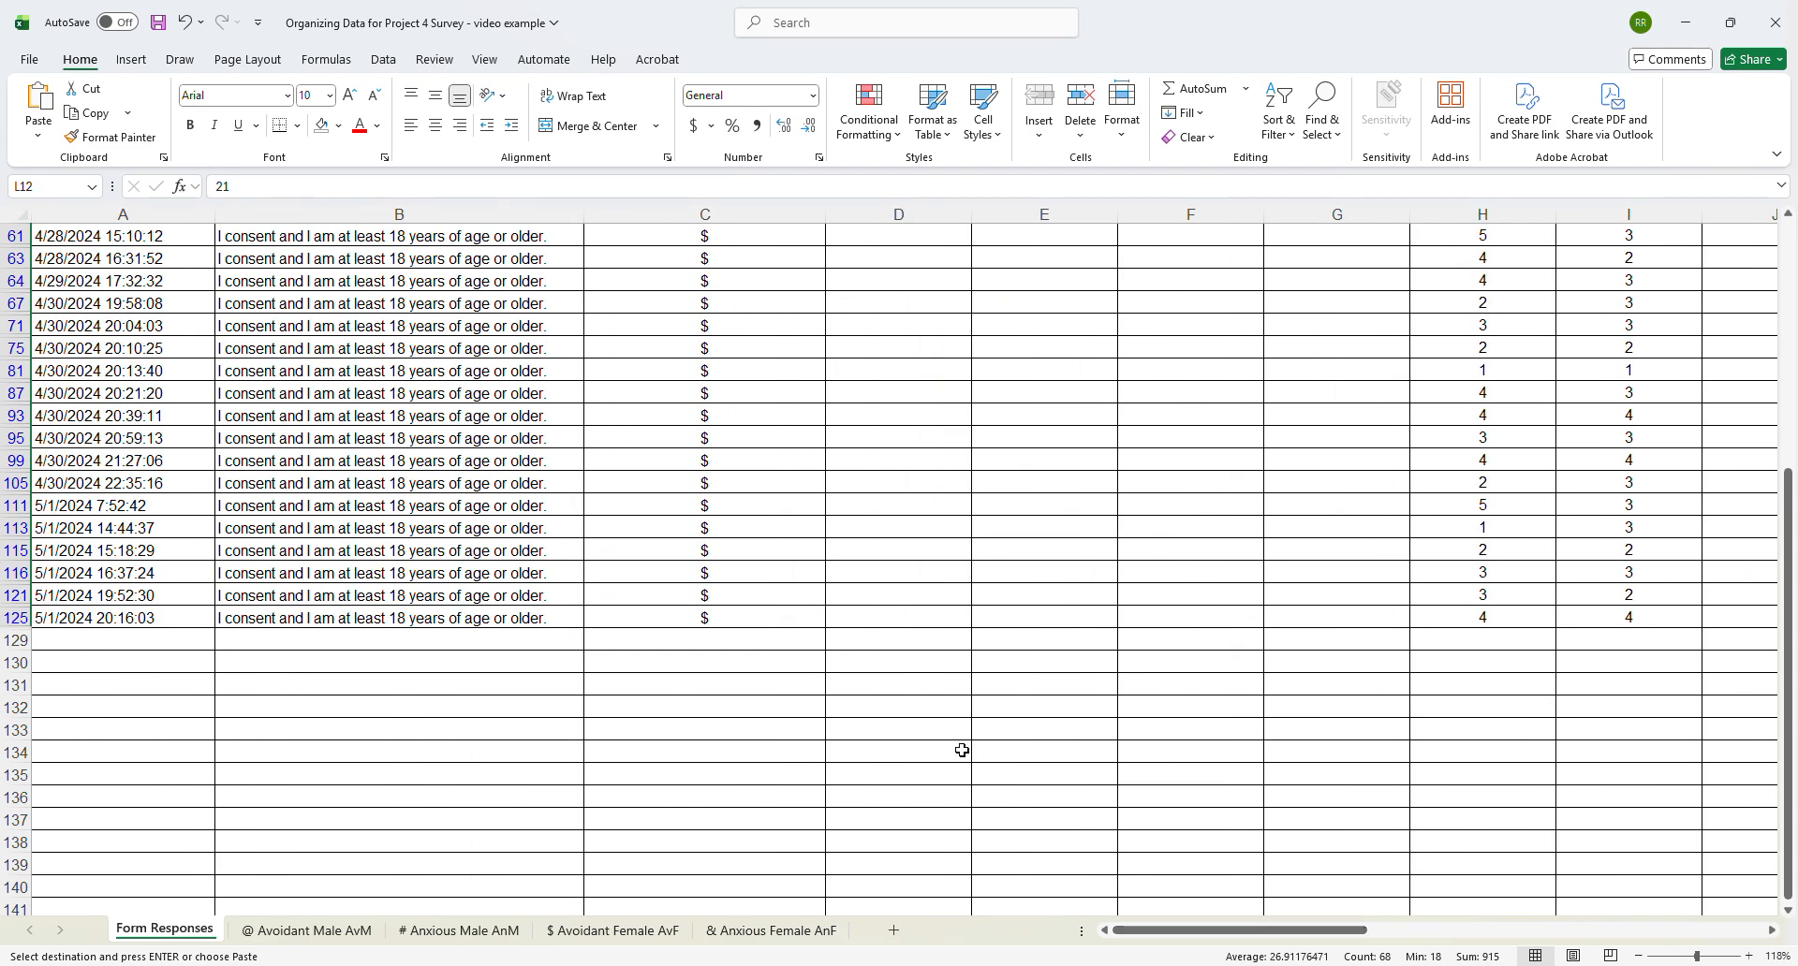
{"action": "scroll", "coordinate": [847, 444], "scroll_direction": "up", "scroll_amount": 6}
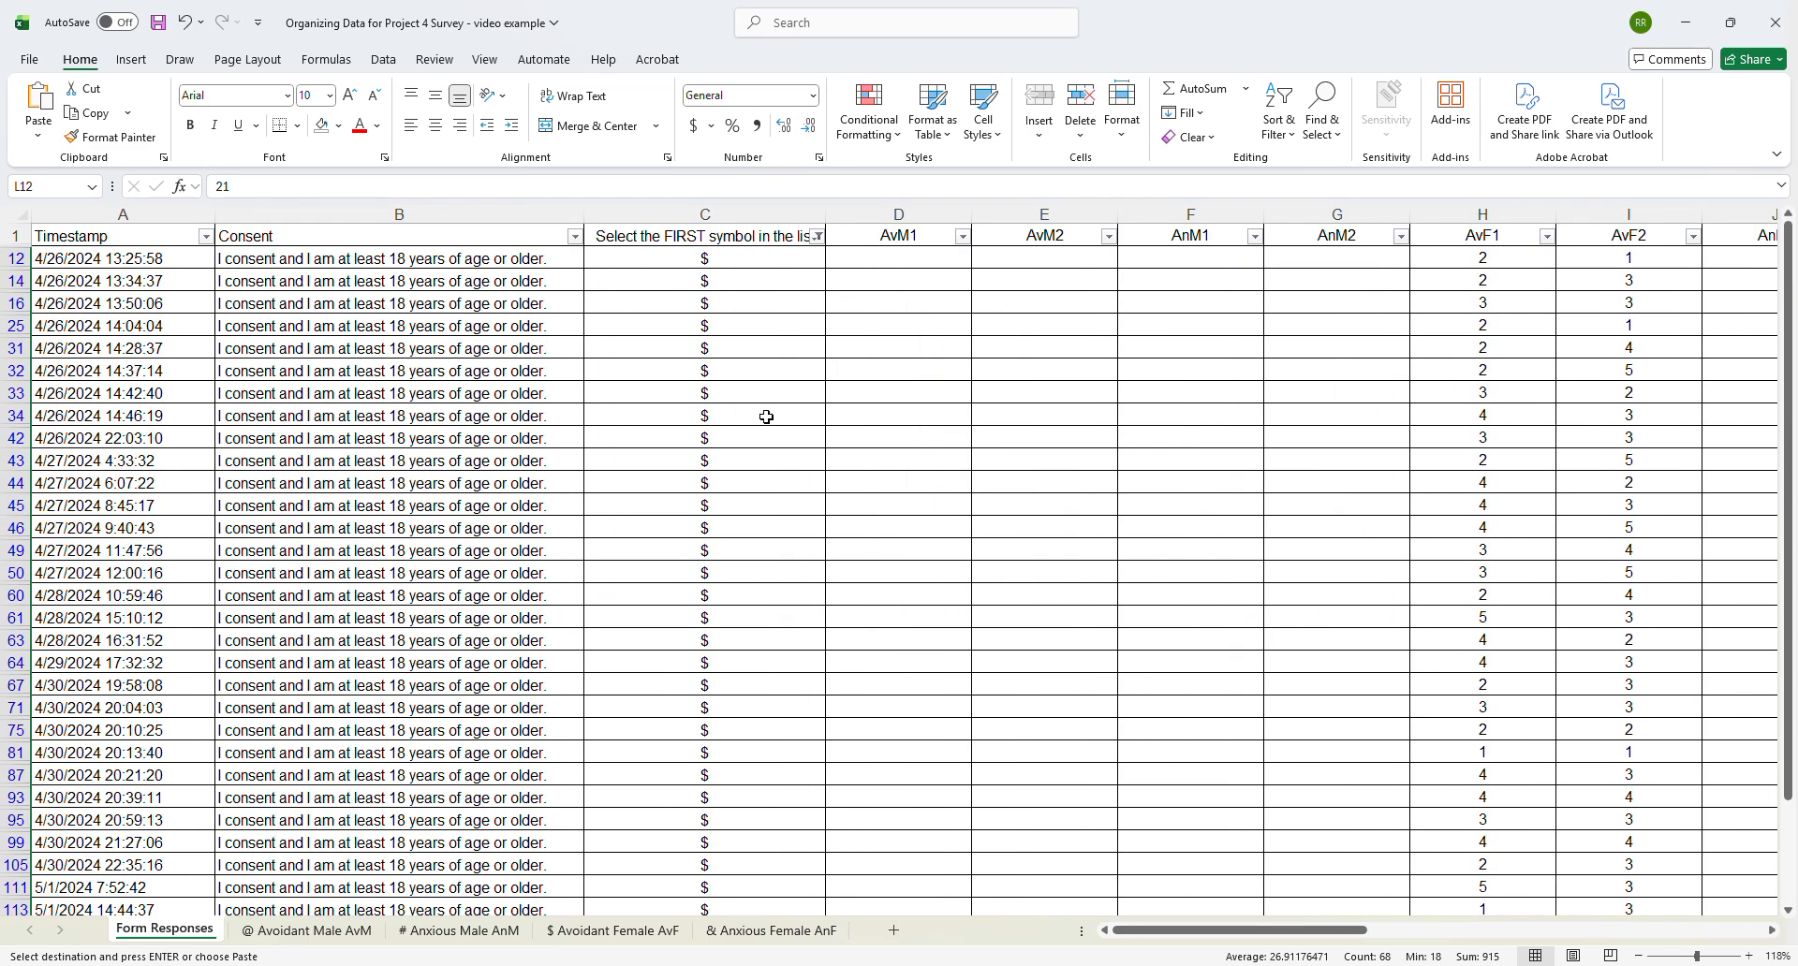
{"action": "left_click", "coordinate": [818, 237]}
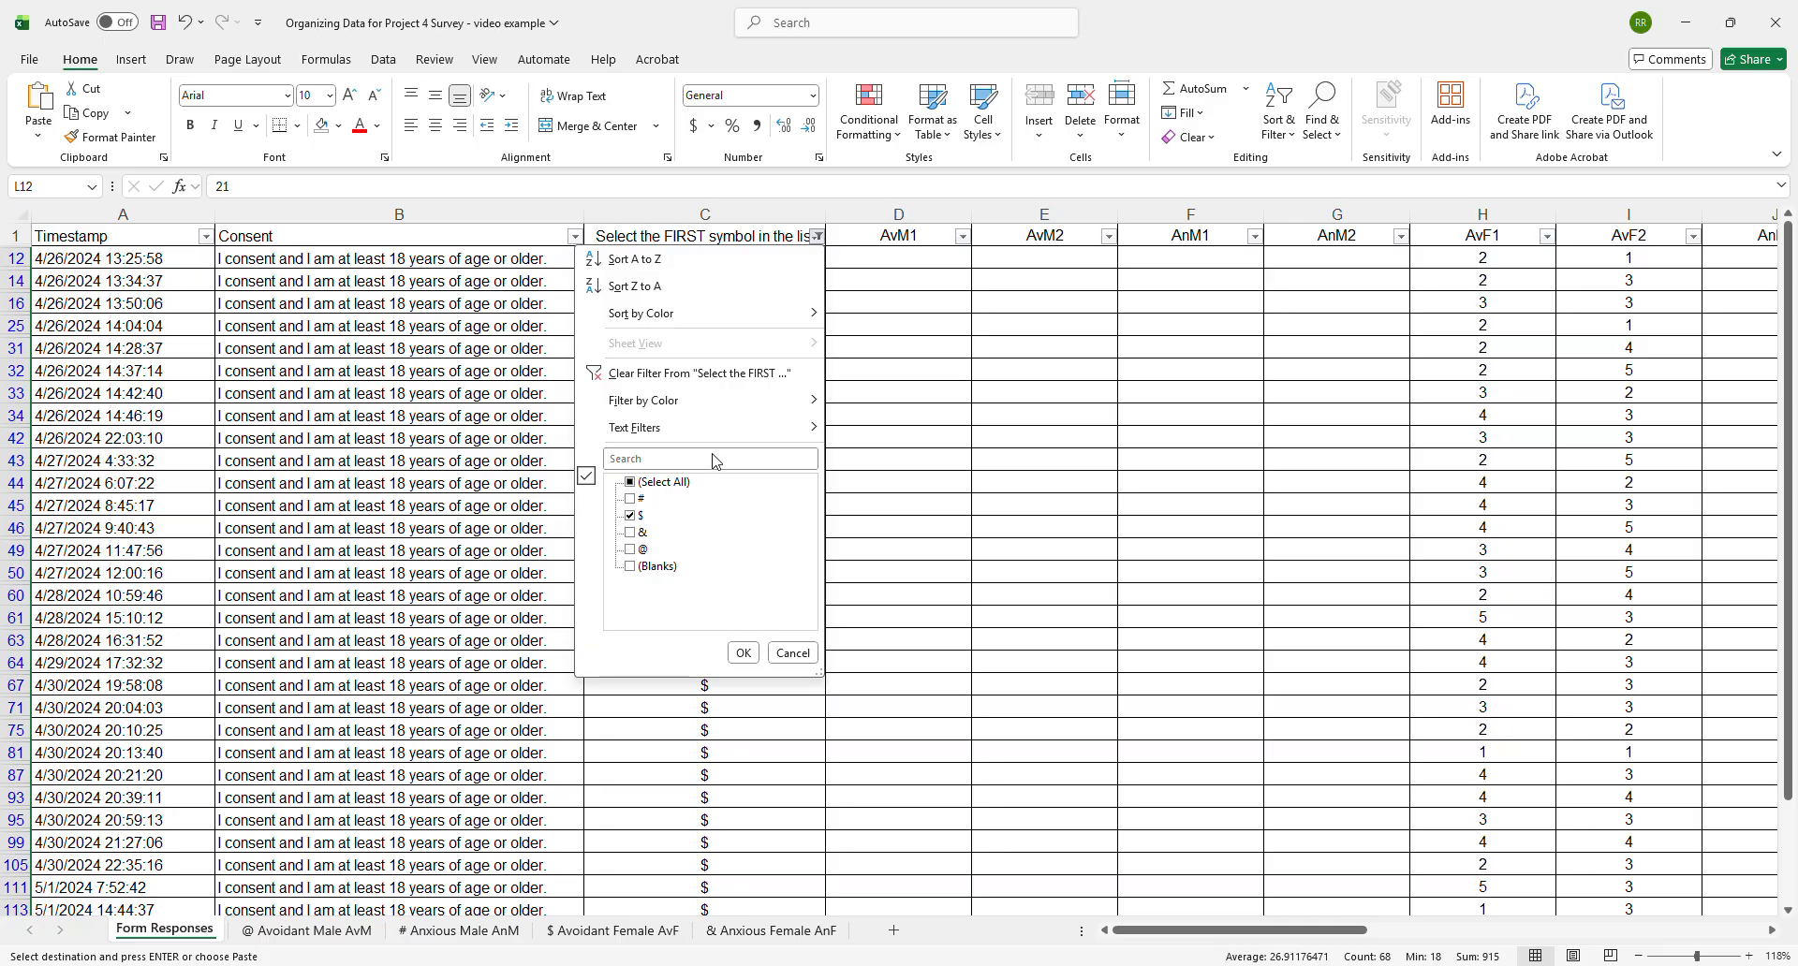
{"action": "left_click", "coordinate": [631, 516]}
{"action": "left_click", "coordinate": [630, 516]}
{"action": "left_click", "coordinate": [743, 654]}
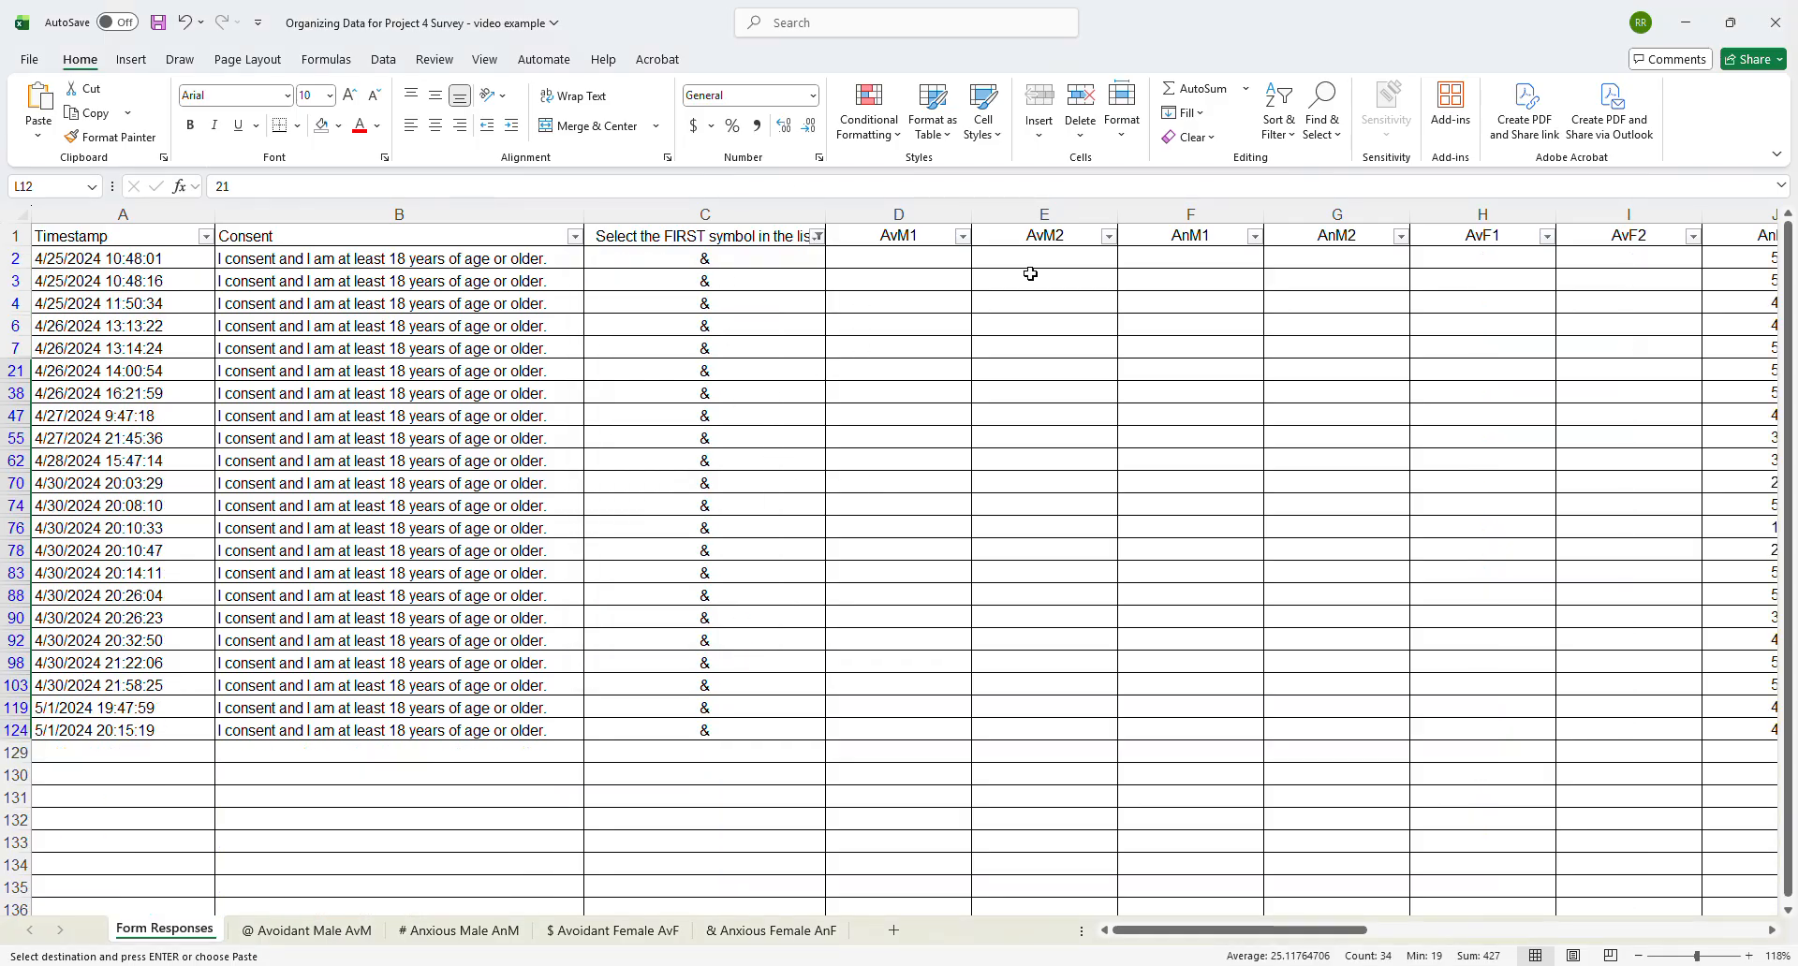
- Copy the filtered AnF1 and AnF2 scores in J2:K124 and paste them at A2 of the & Anxious Female AnF sheet
{"action": "left_click_drag", "start_coordinate": [1175, 933], "coordinate": [1270, 934]}
{"action": "mouse_move", "coordinate": [1158, 254]}
{"action": "left_mouse_down"}
{"action": "mouse_move", "coordinate": [1248, 394]}
{"action": "mouse_move", "coordinate": [1301, 725]}
{"action": "left_mouse_up"}
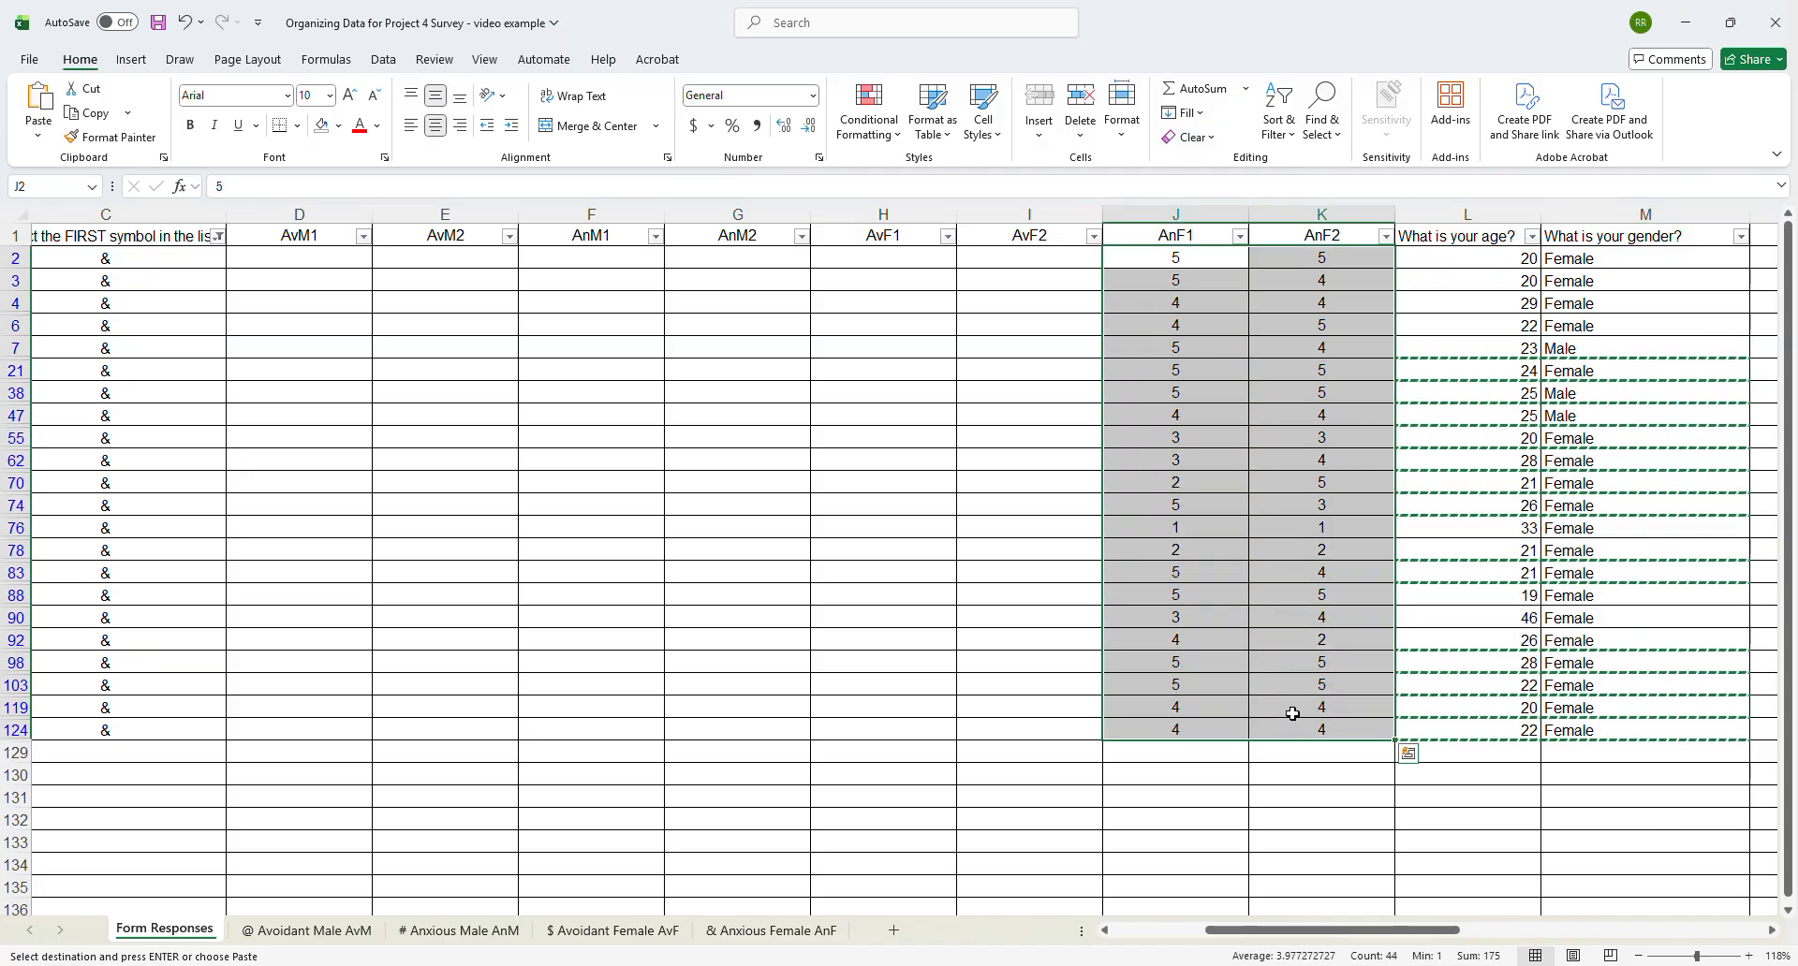
{"action": "key", "text": "ctrl+c"}
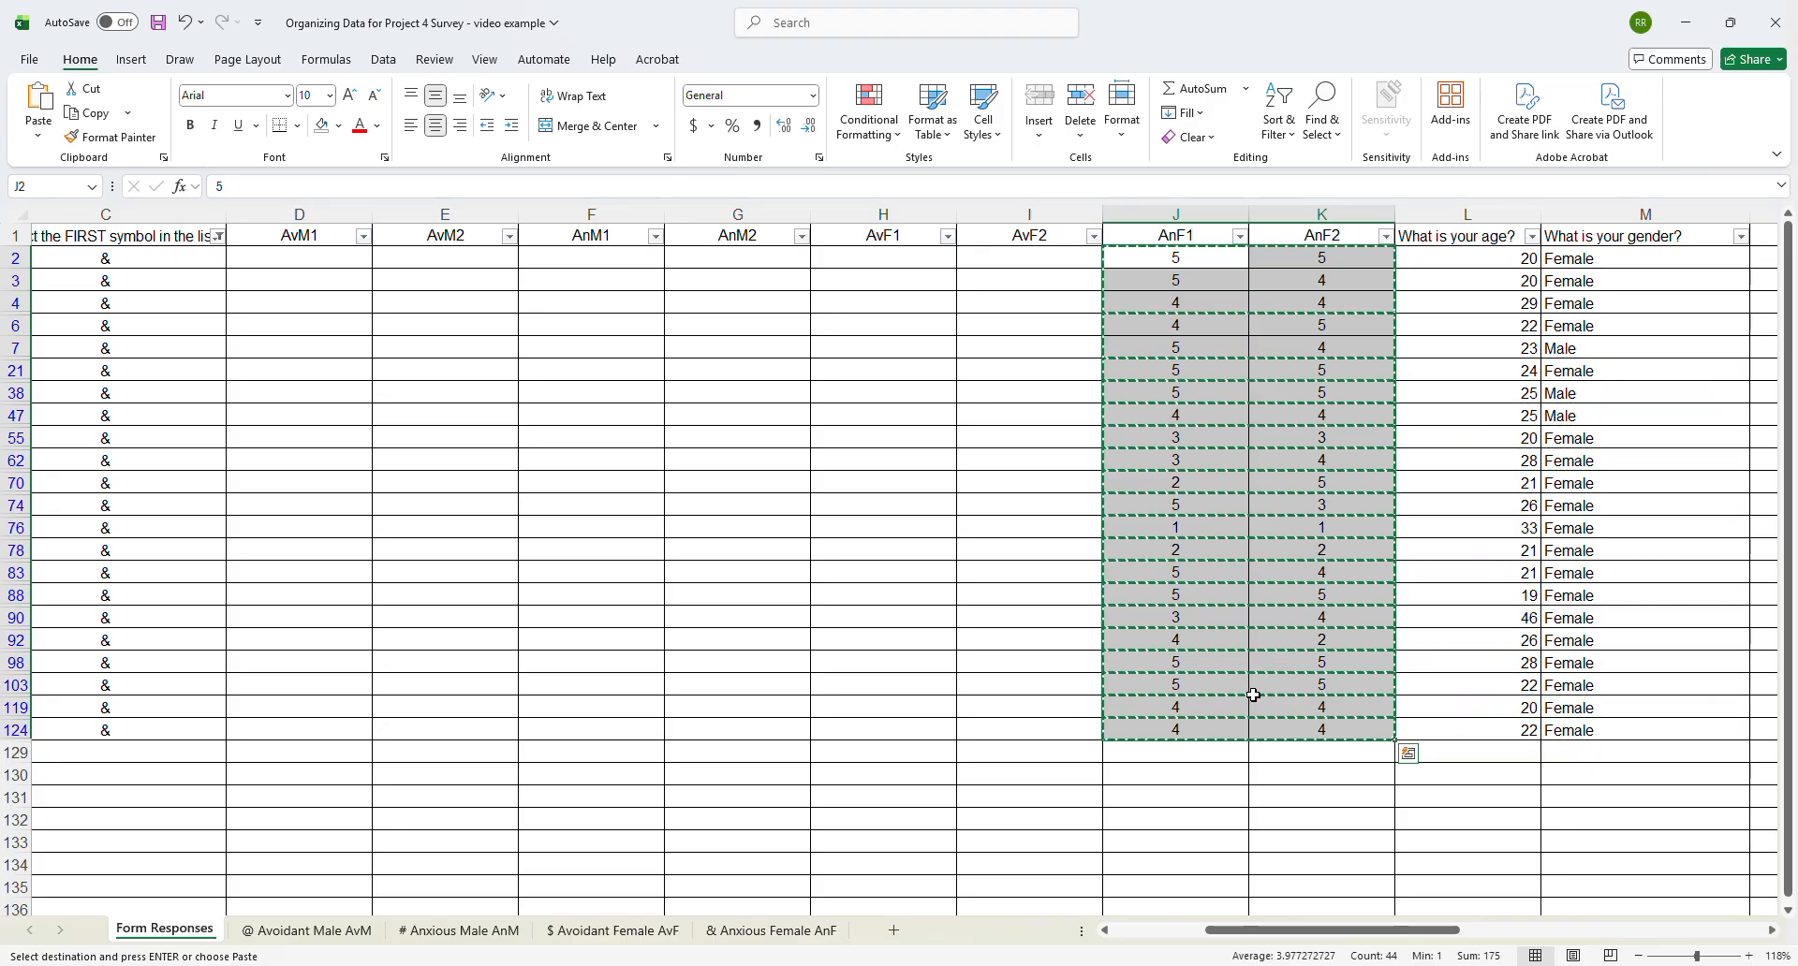
{"action": "left_click", "coordinate": [758, 934]}
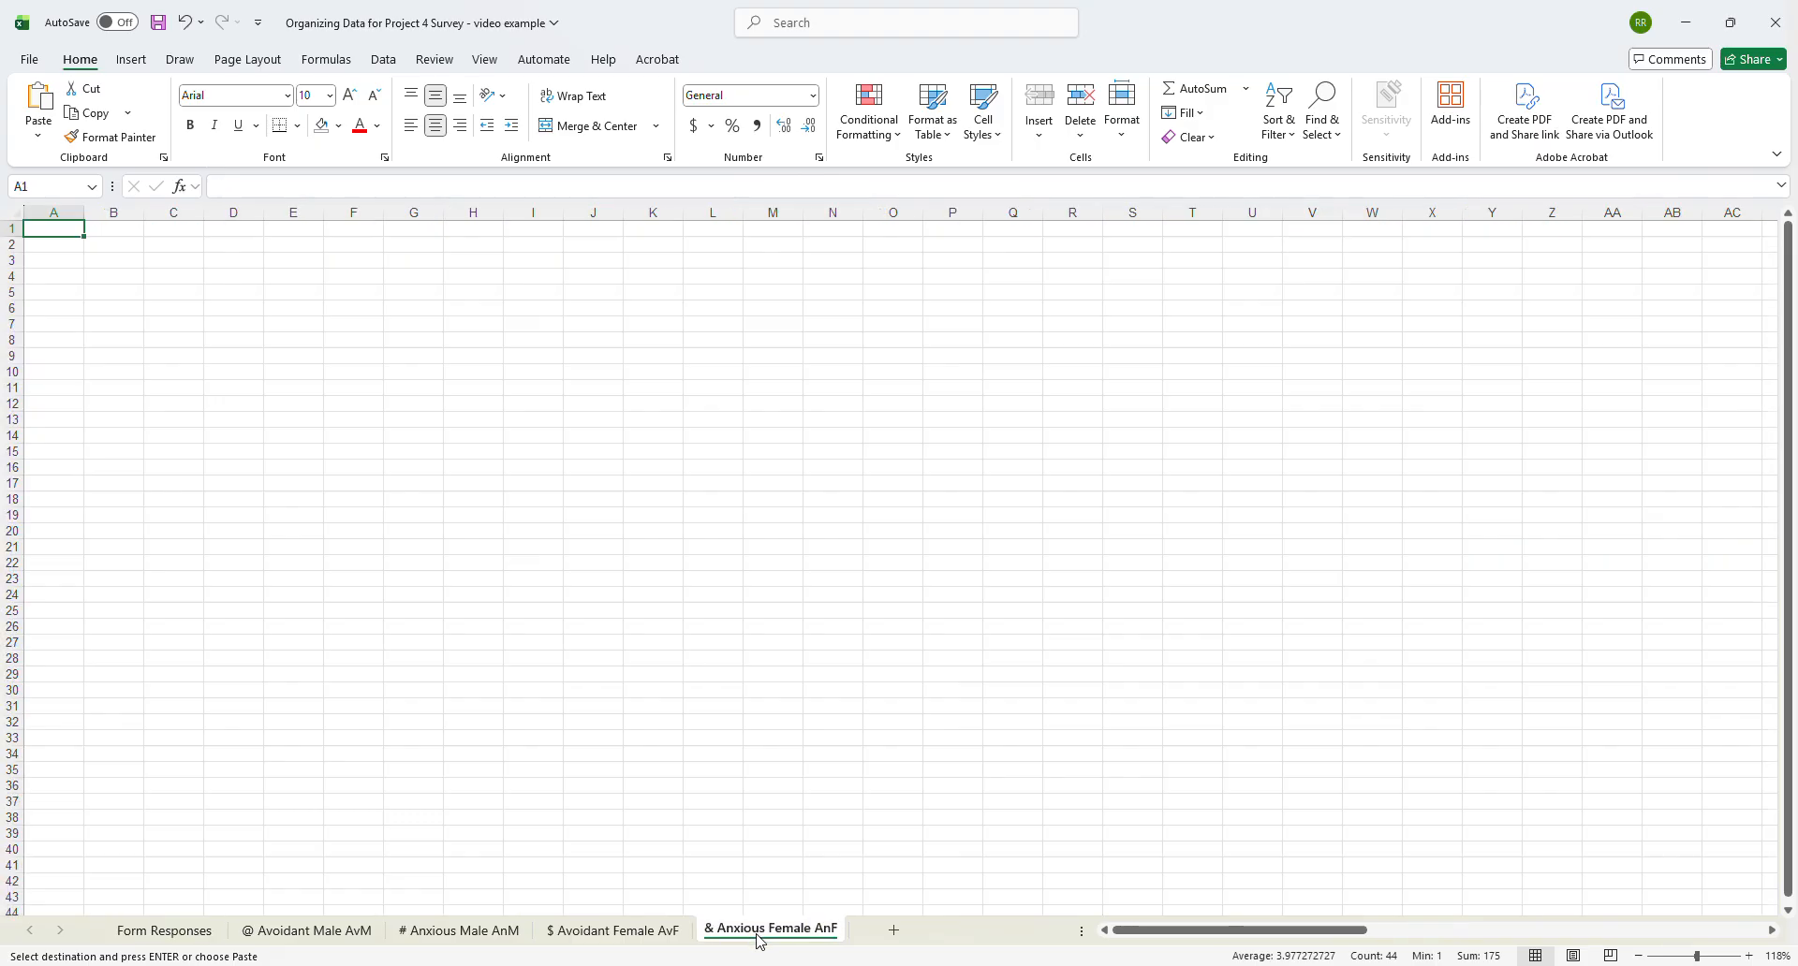
{"action": "left_click", "coordinate": [70, 244]}
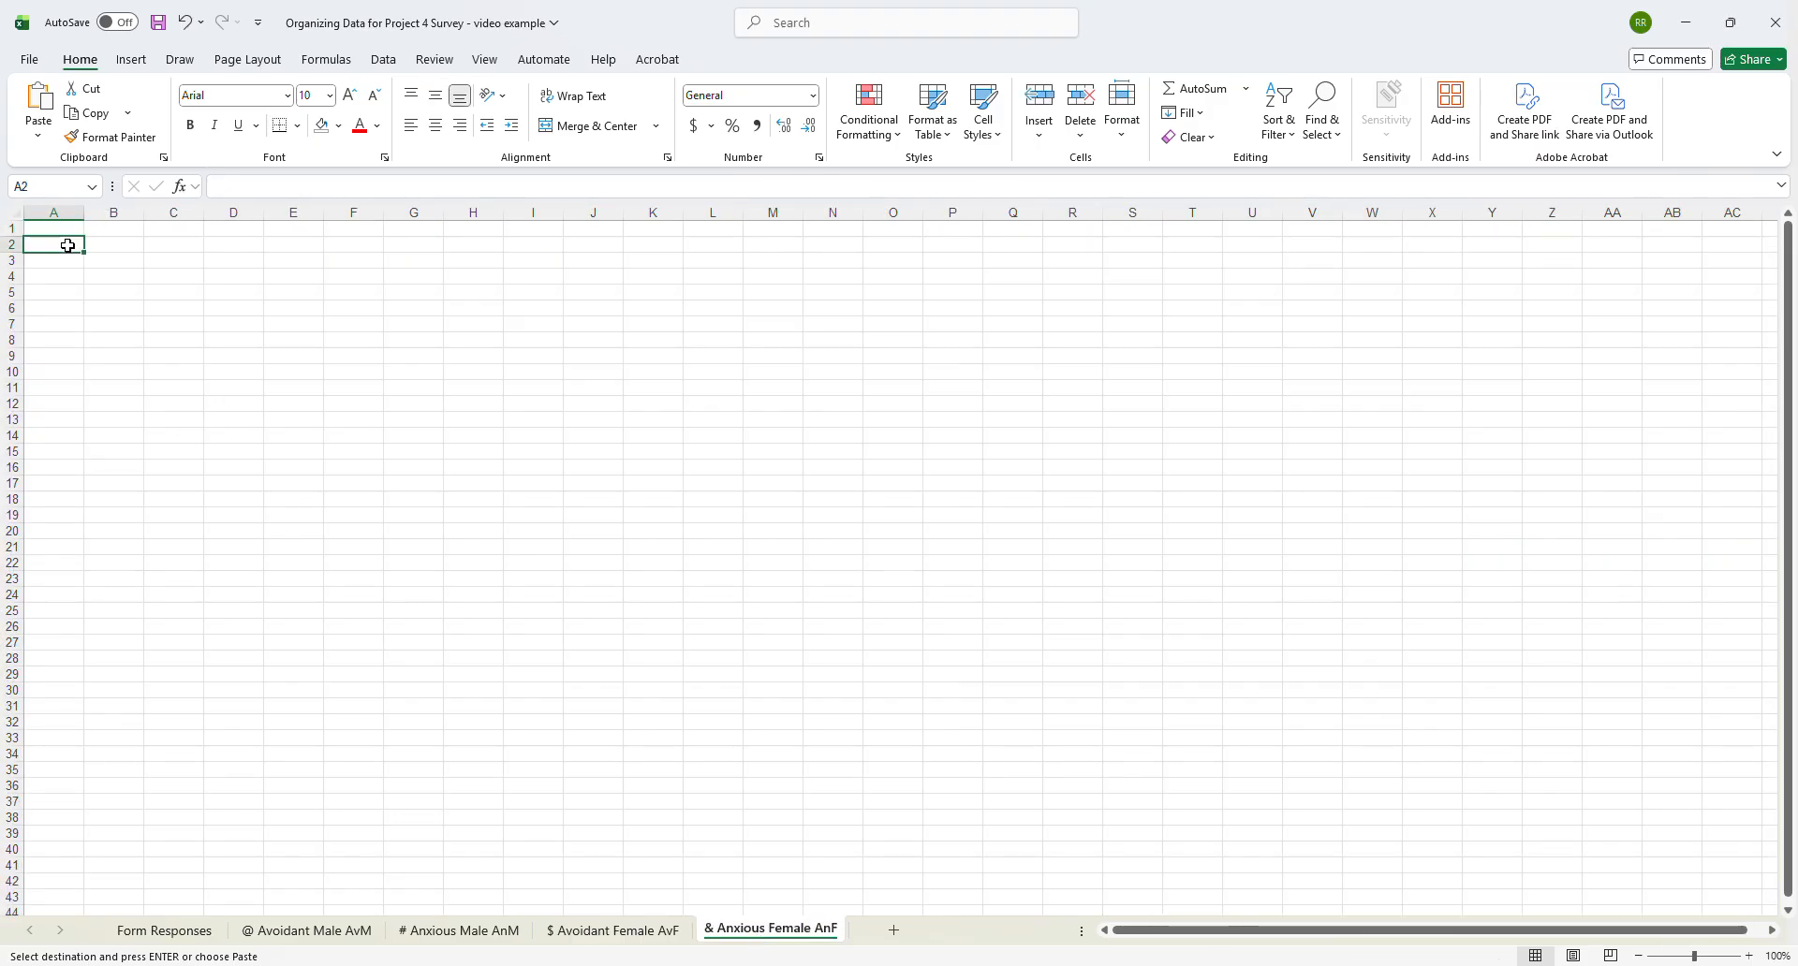
{"action": "key", "text": "ctrl+v"}
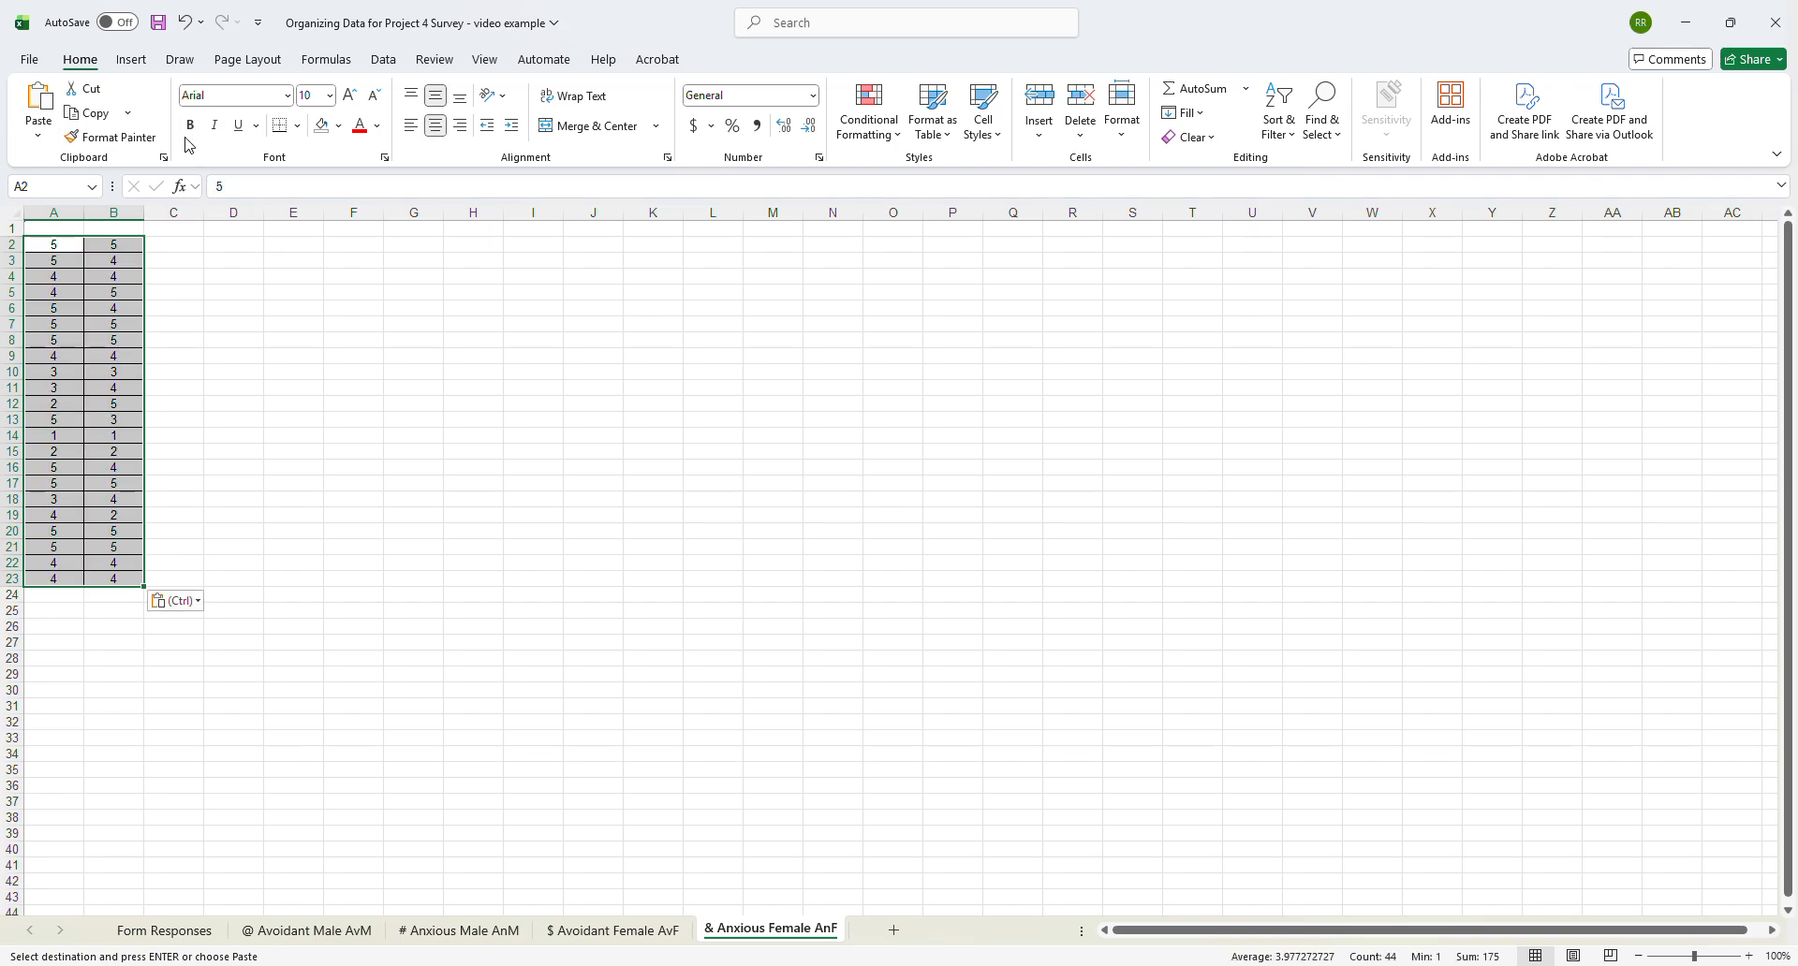
- Copy the C1:G1 headers from $ Avoidant Female AvF to C1 of & Anxious Female AnF and widen columns C through G to fit
{"action": "left_click", "coordinate": [156, 229]}
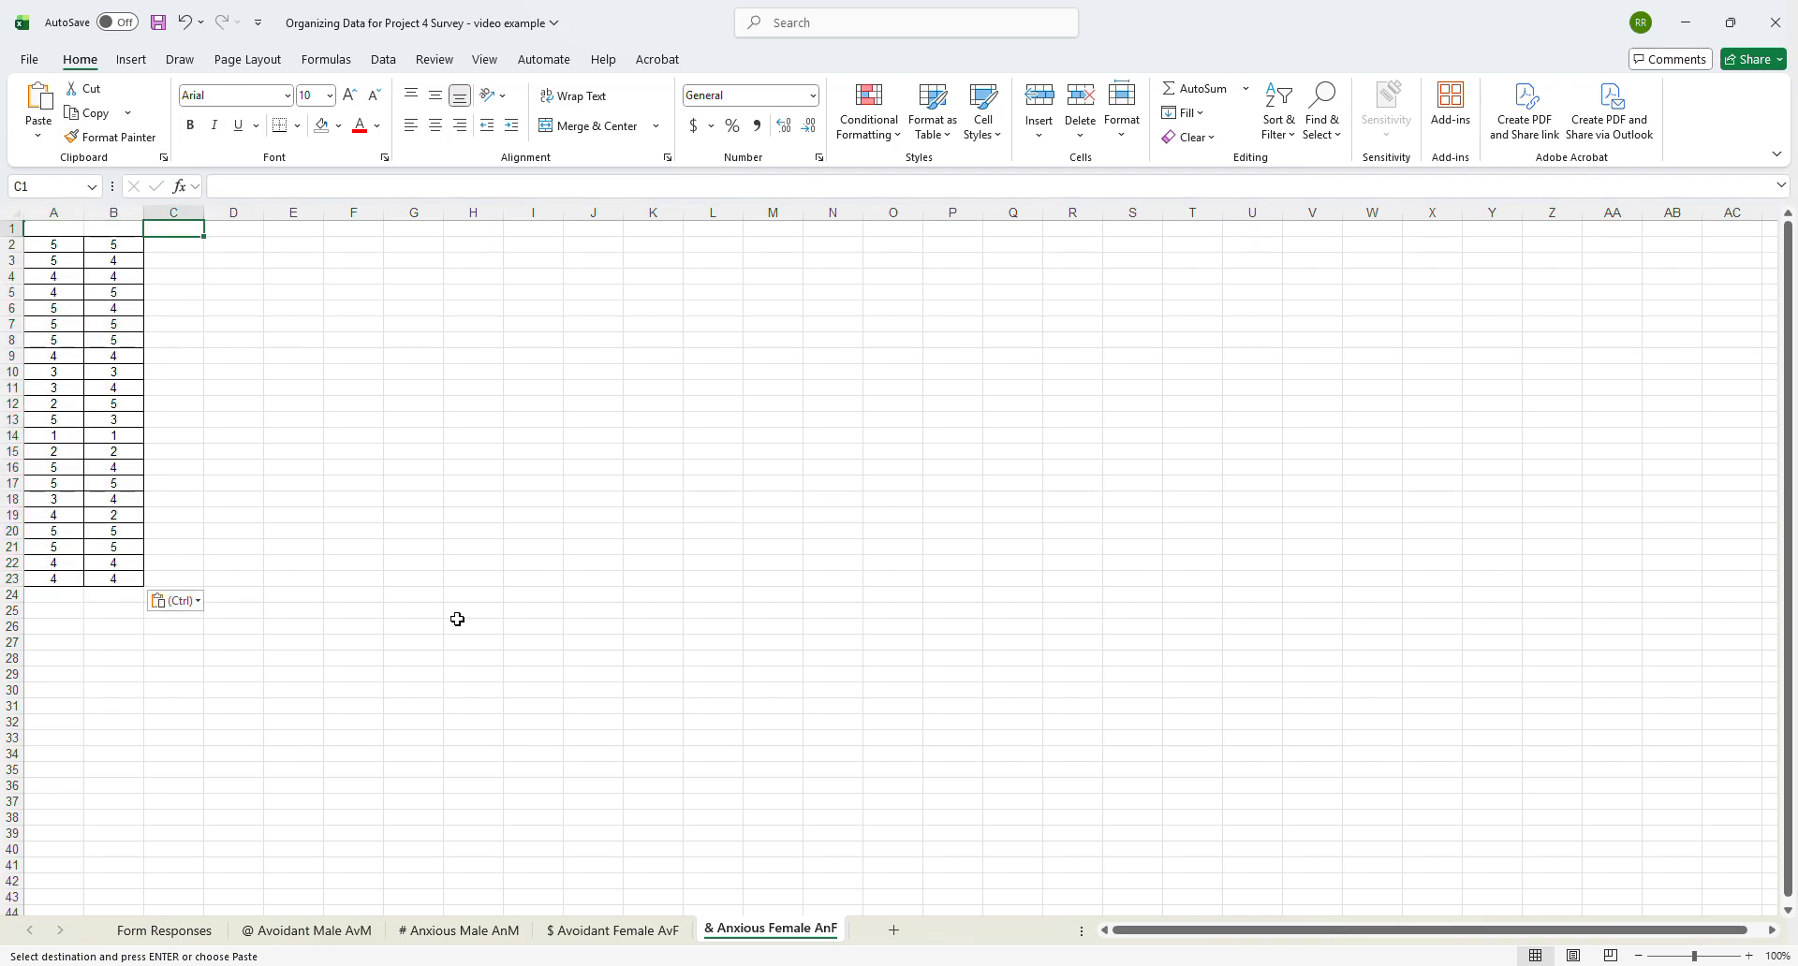
{"action": "left_click", "coordinate": [652, 933]}
{"action": "left_click_drag", "start_coordinate": [197, 229], "coordinate": [646, 226]}
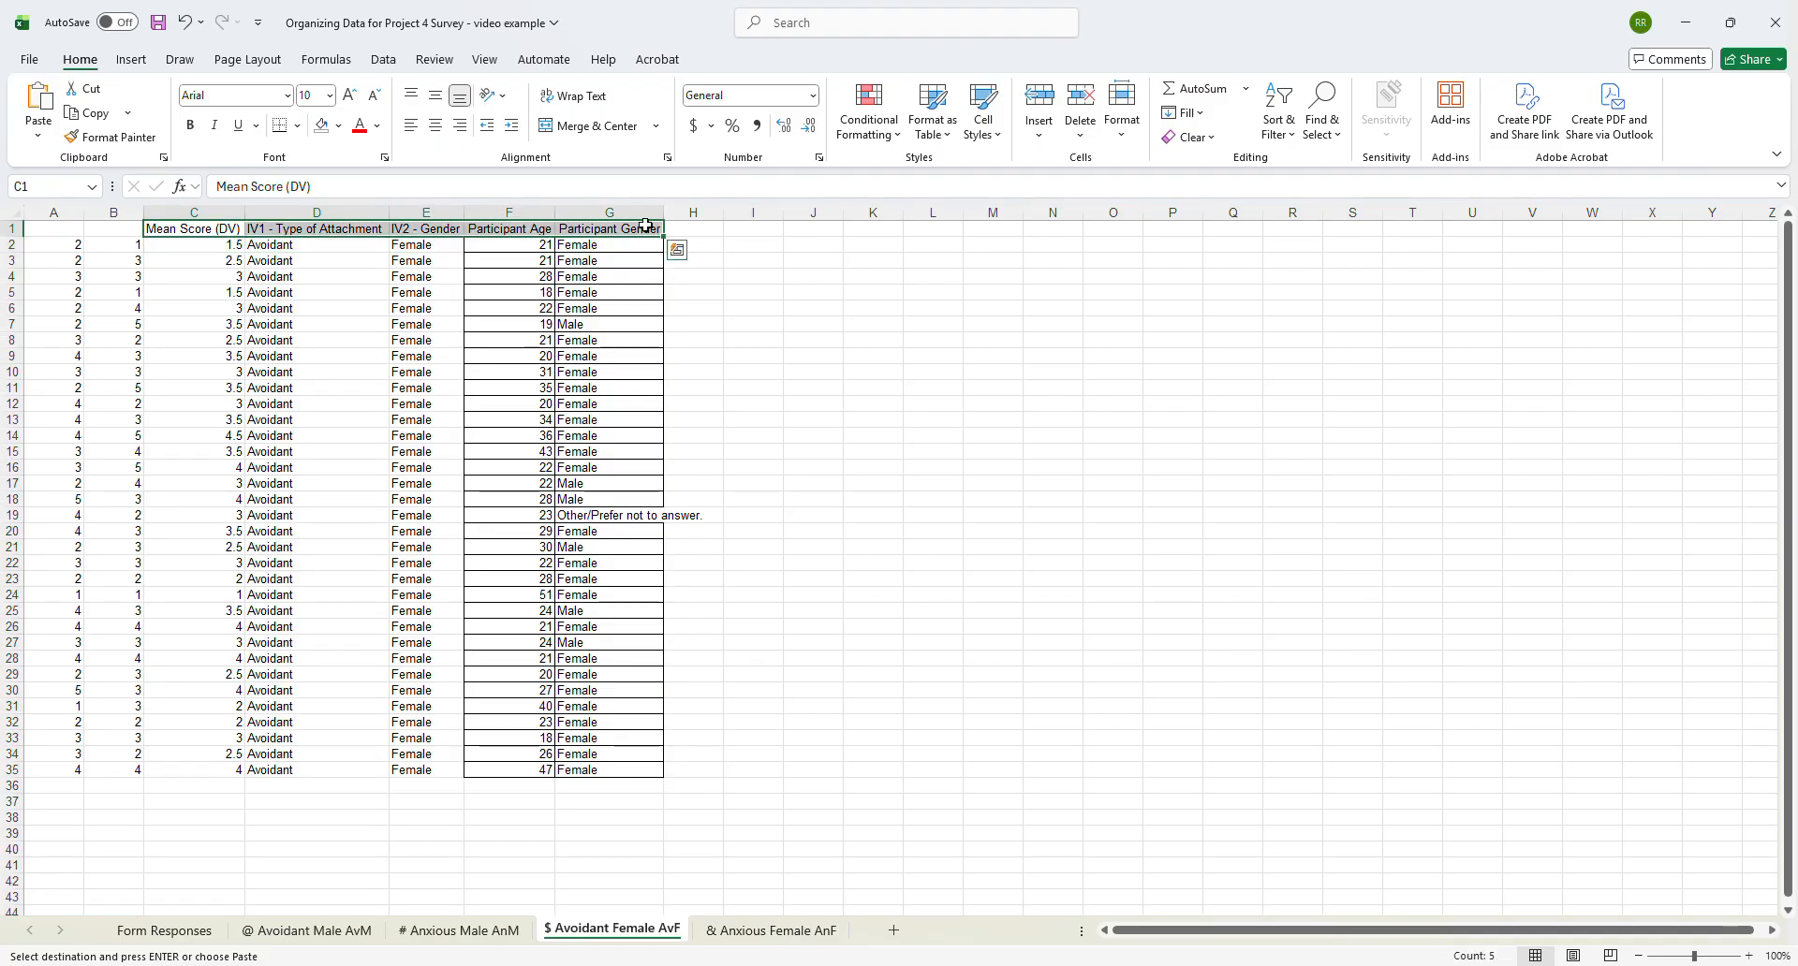
{"action": "key", "text": "ctrl+c"}
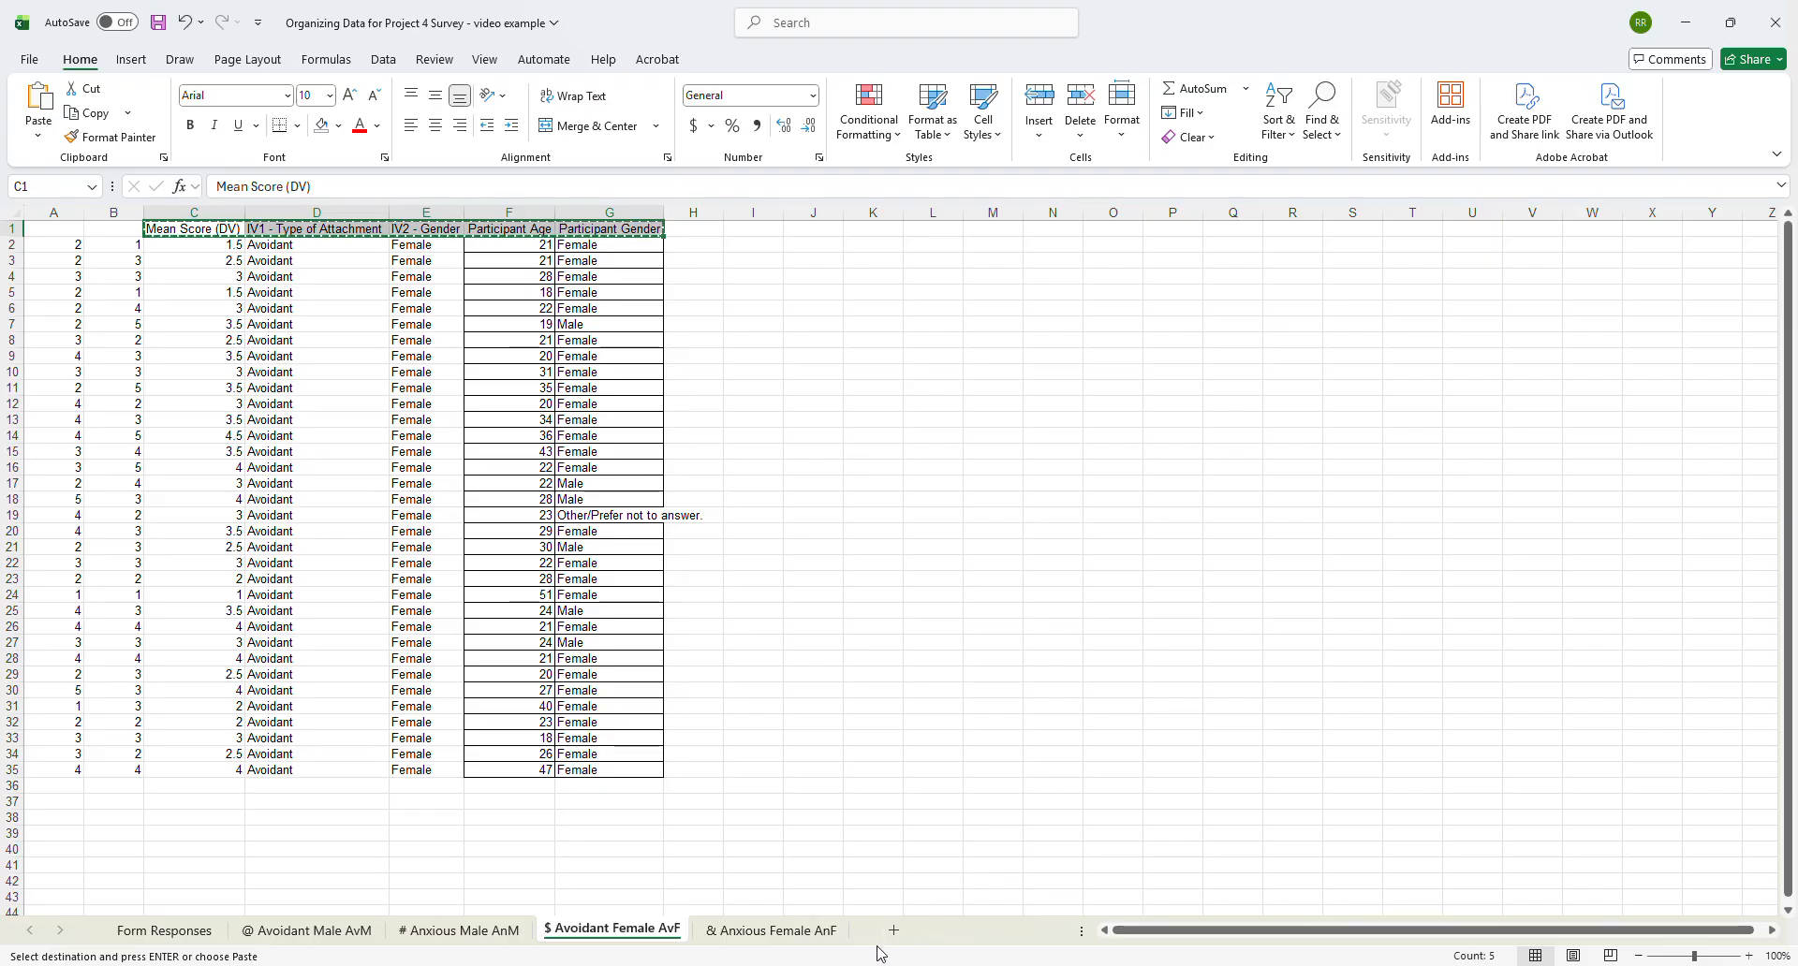
{"action": "left_click", "coordinate": [809, 933]}
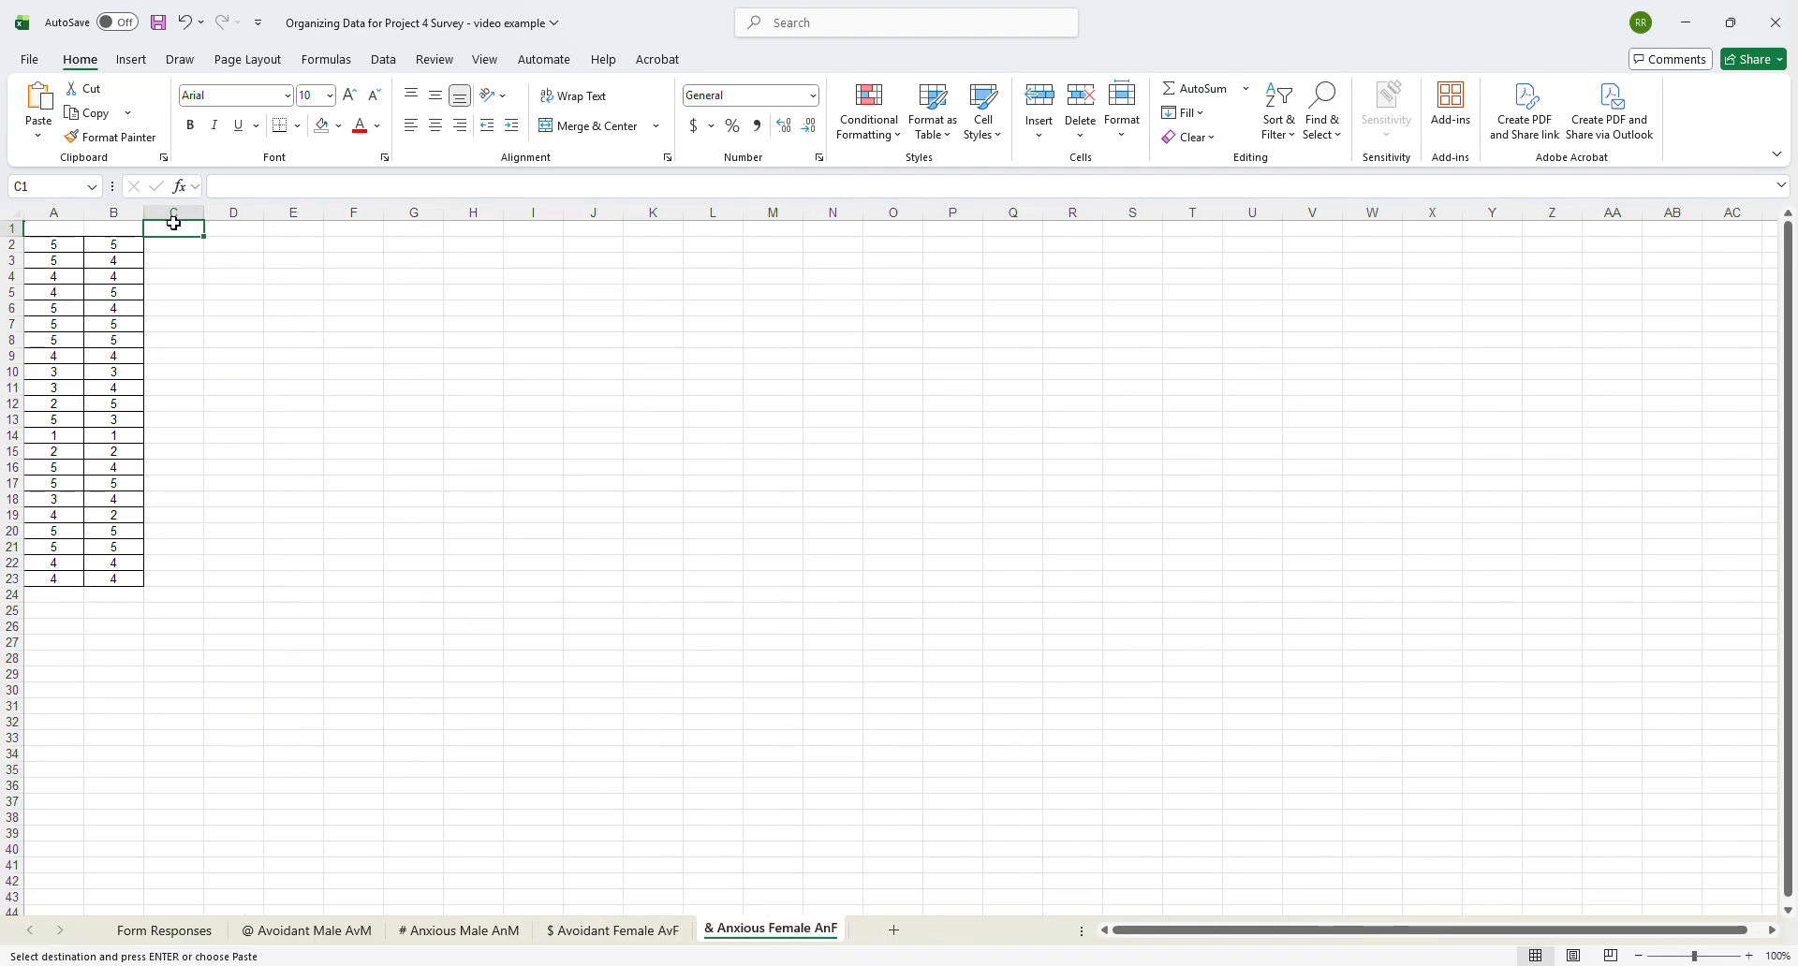
{"action": "key", "text": "ctrl+v"}
{"action": "double_click", "coordinate": [204, 213]}
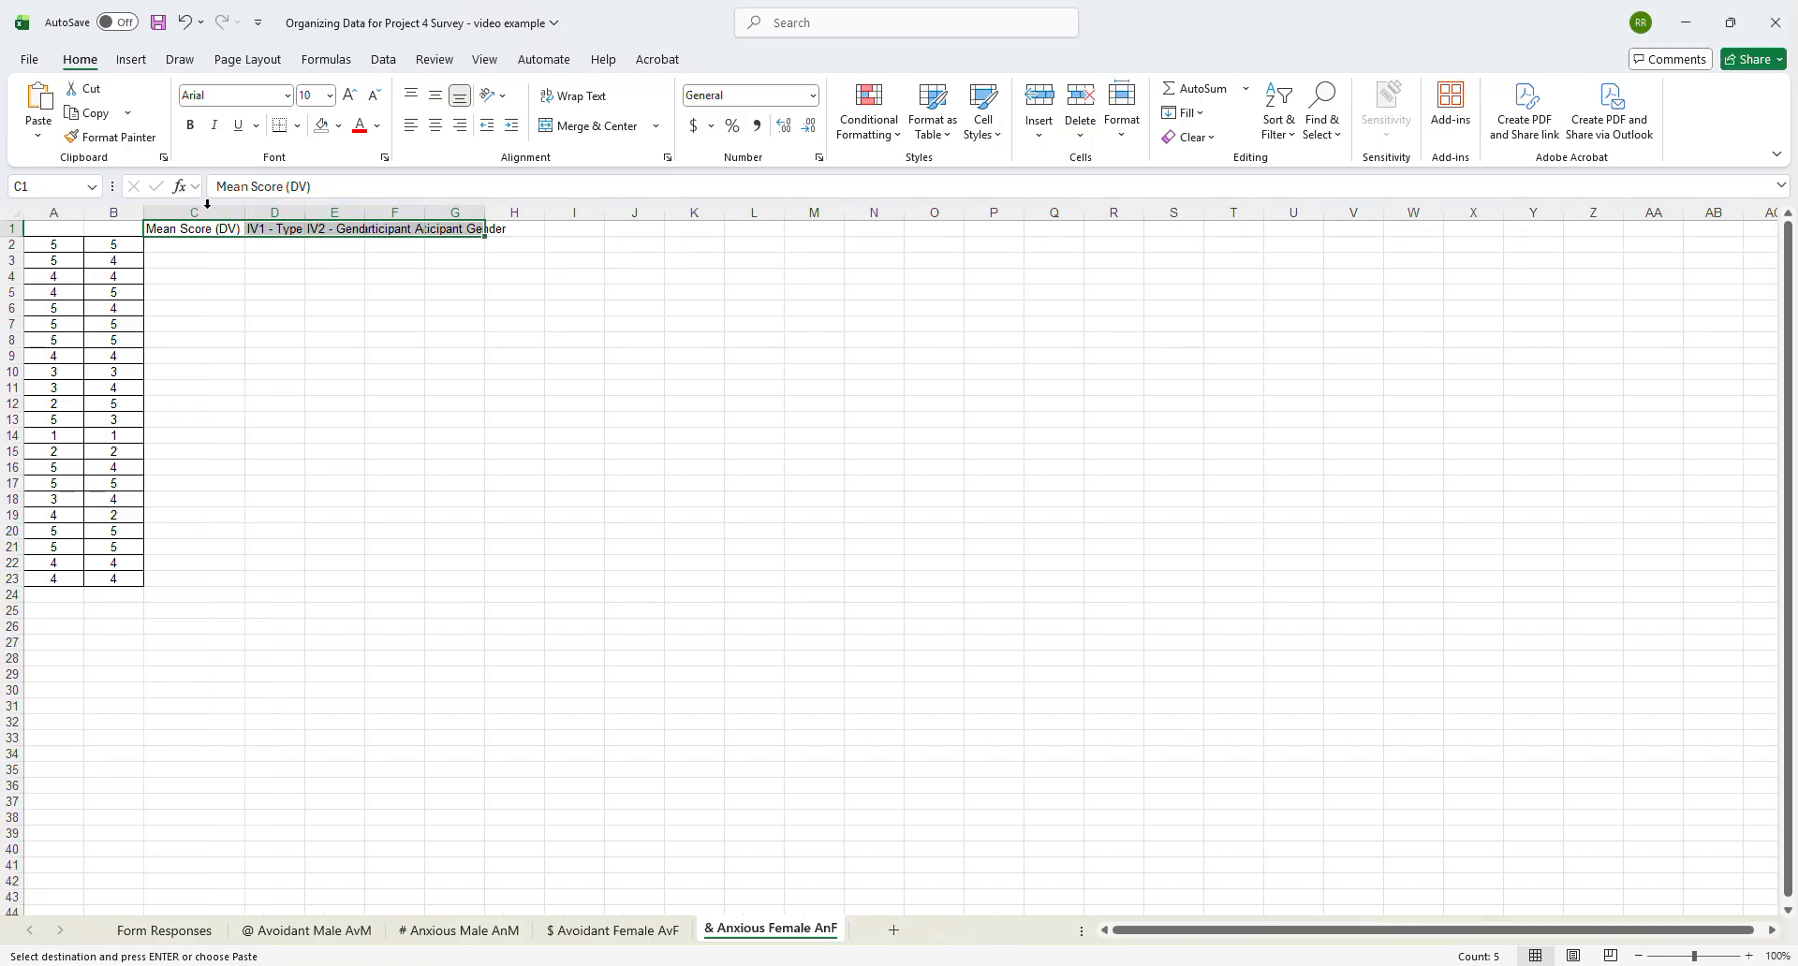
{"action": "left_click_drag", "start_coordinate": [301, 206], "coordinate": [666, 214]}
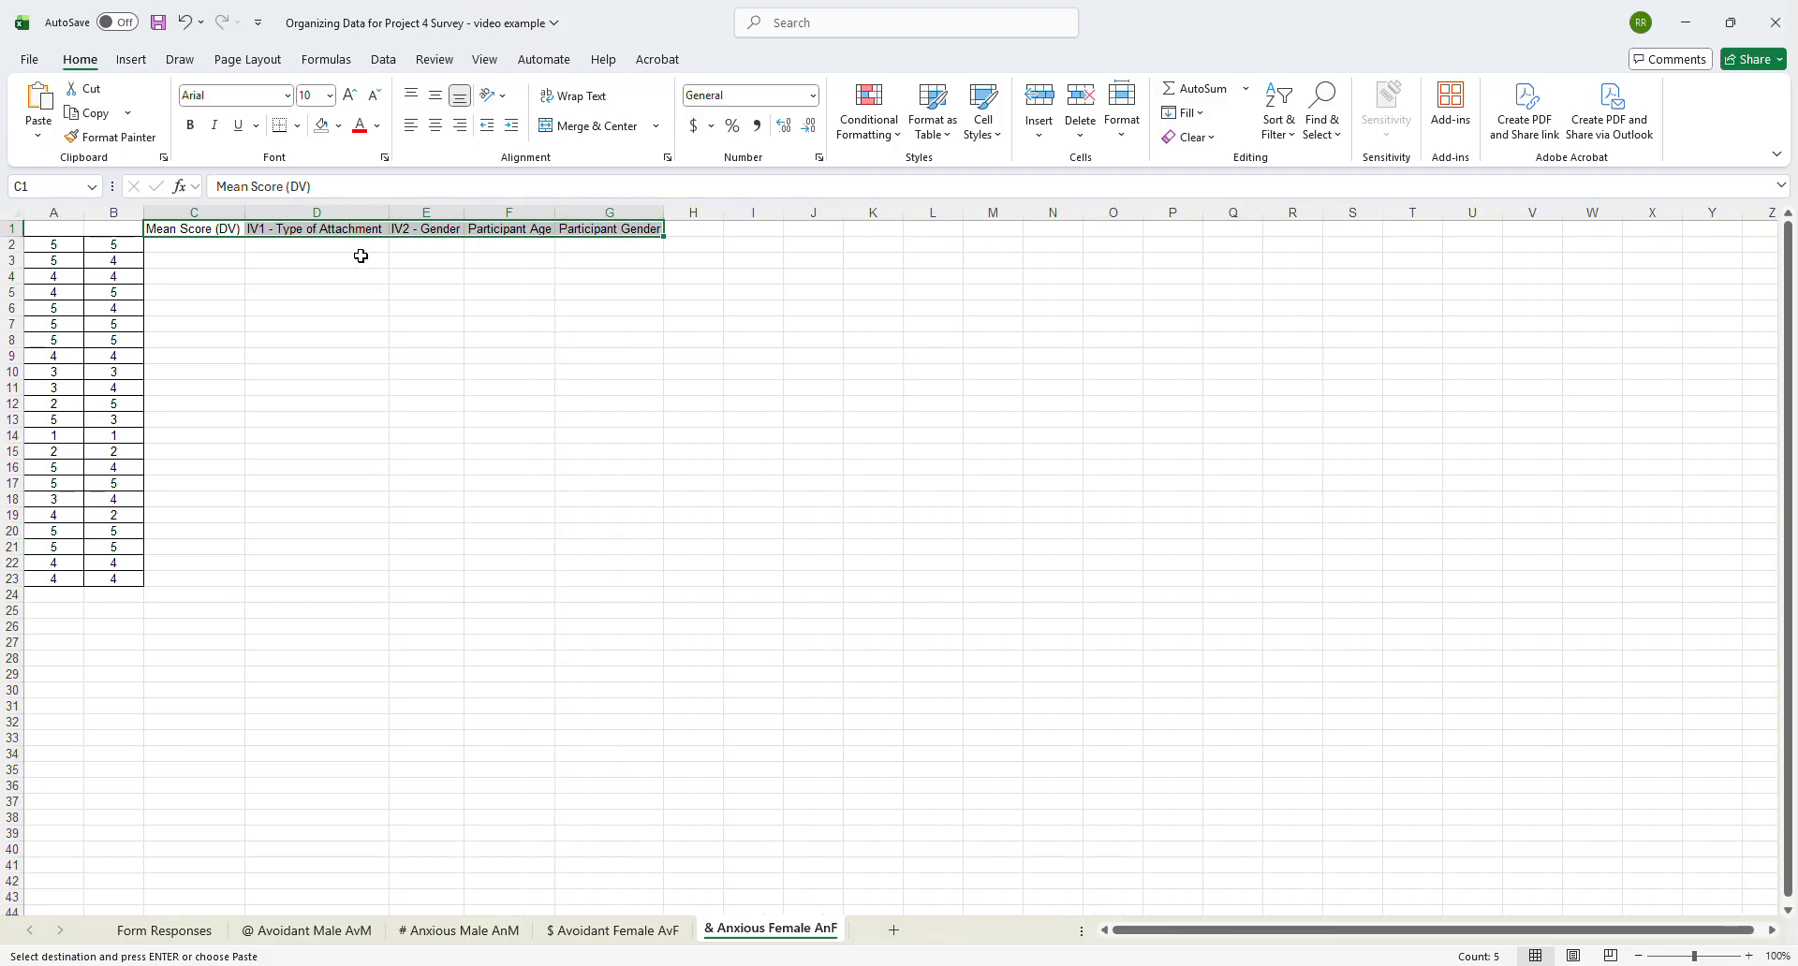
- Calculate the mean score in C2 of the & Anxious Female AnF sheet with =AVERAGE(A2:B2)
{"action": "left_click", "coordinate": [233, 249]}
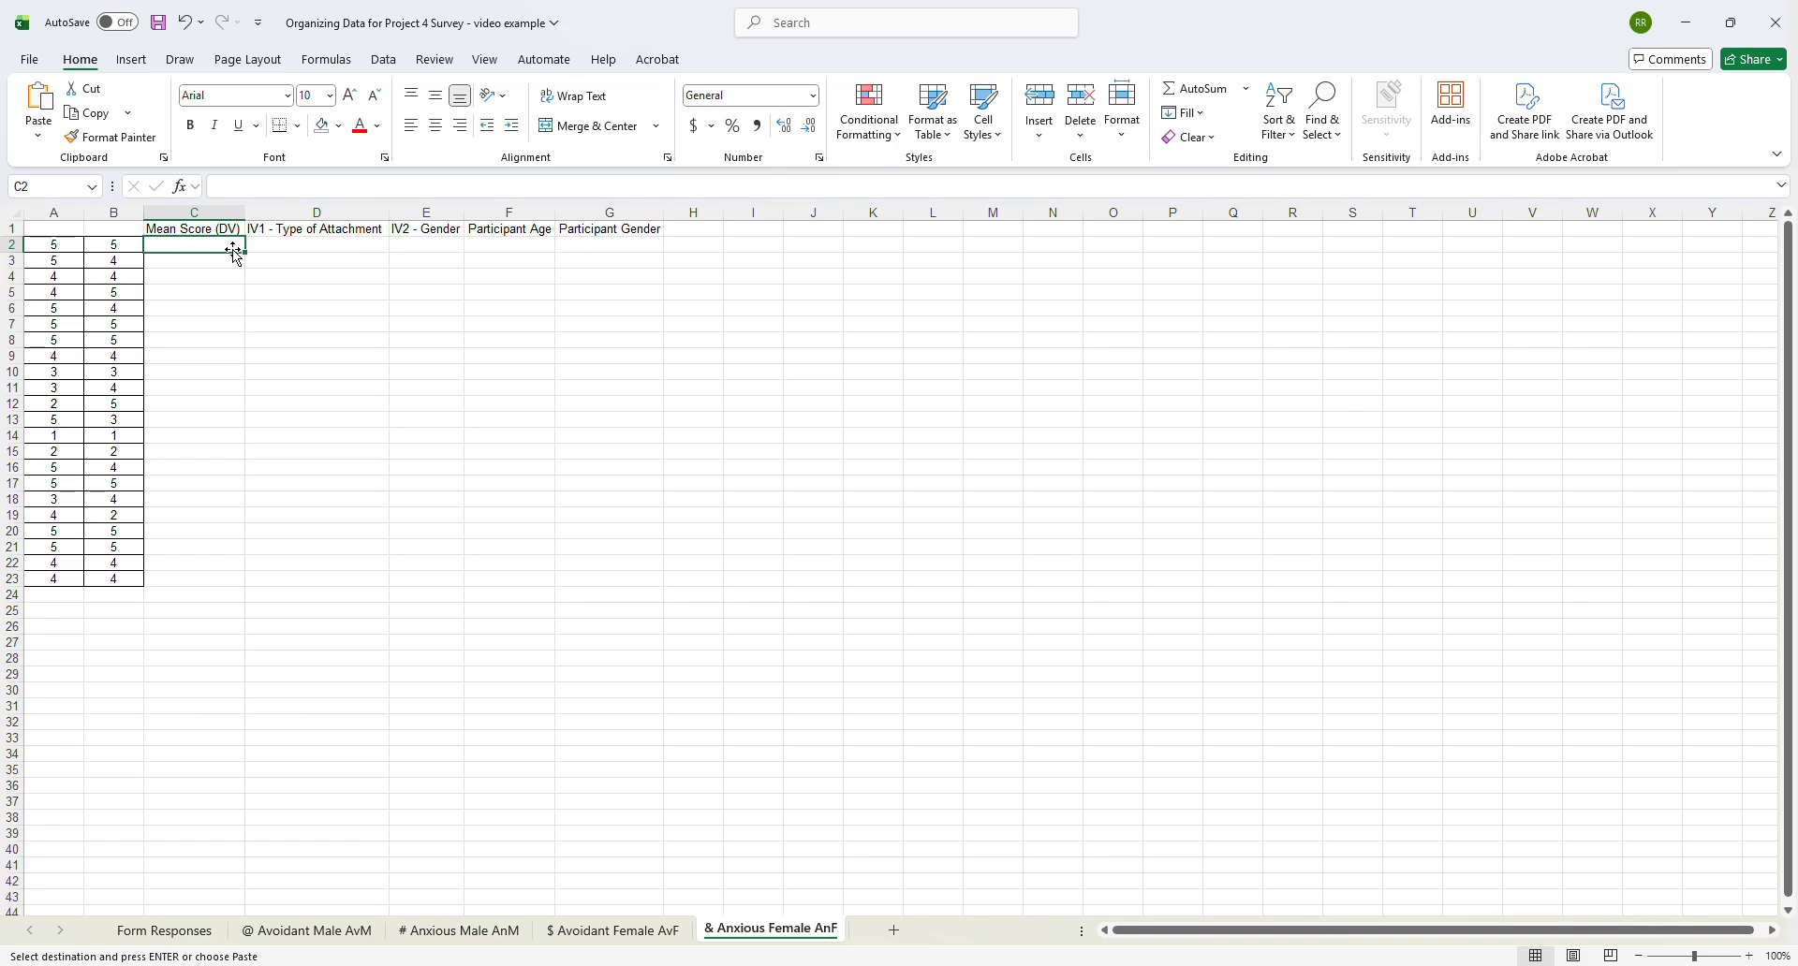
{"action": "type", "text": "=aver"}
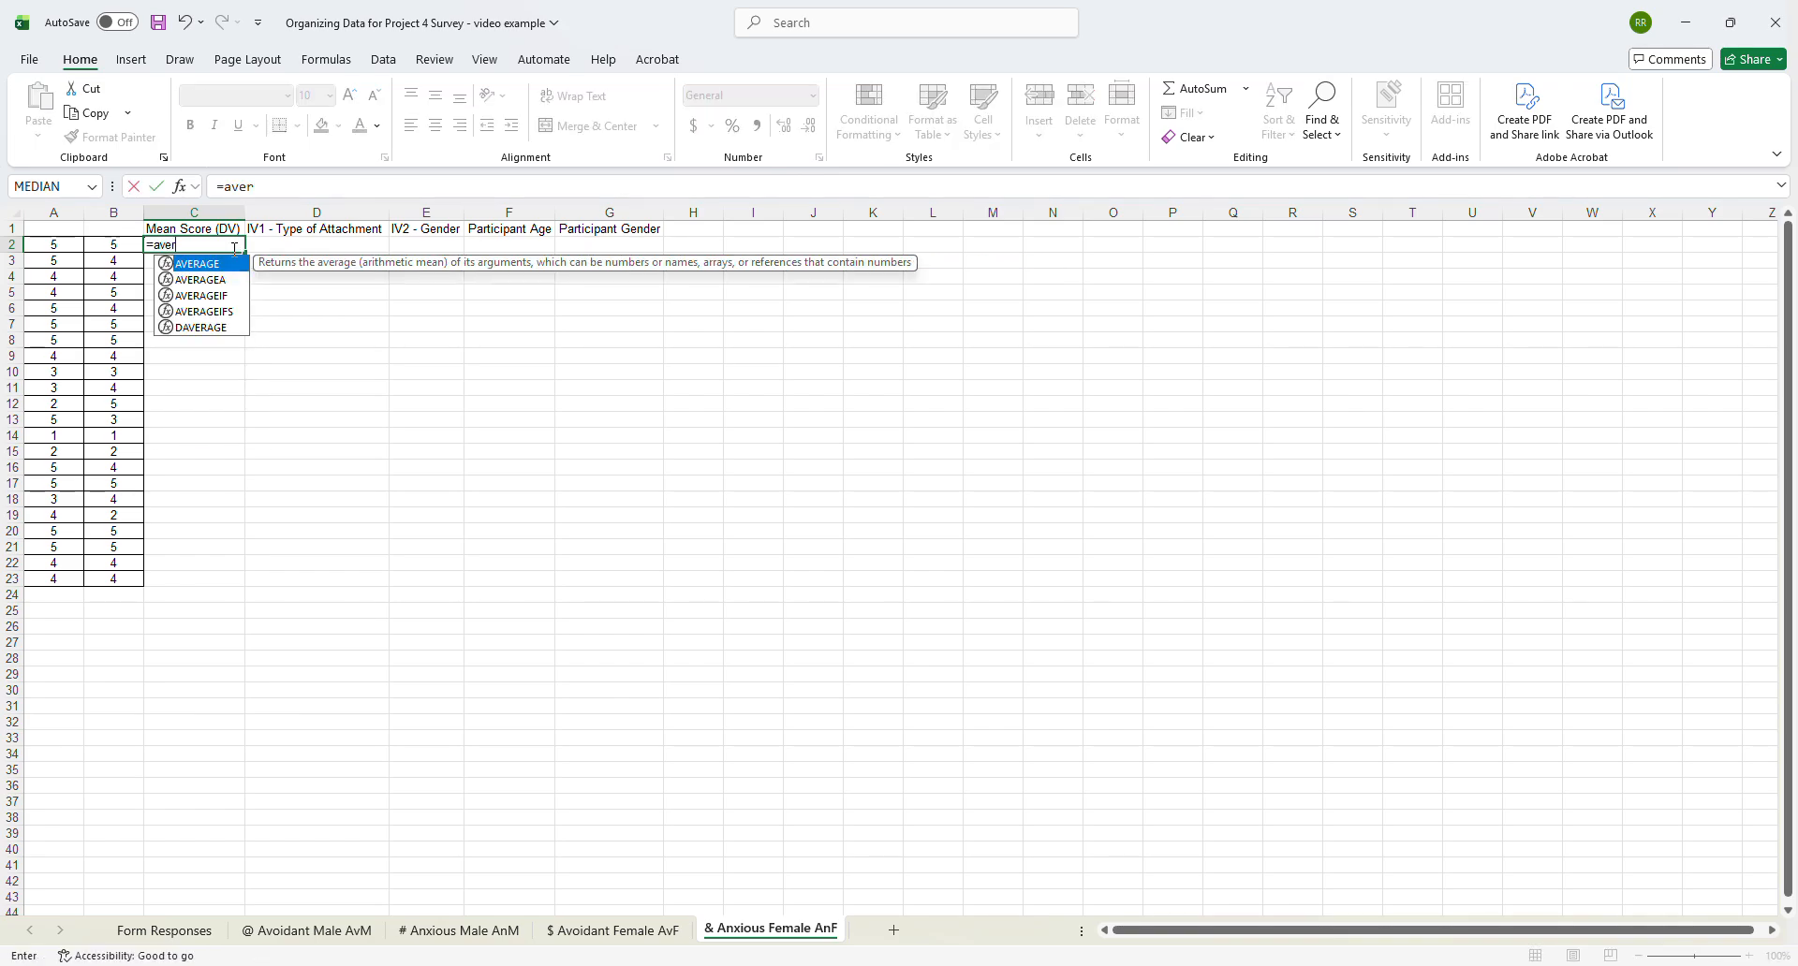
{"action": "double_click", "coordinate": [228, 269]}
{"action": "left_click", "coordinate": [54, 244]}
{"action": "left_click_drag", "start_coordinate": [55, 244], "coordinate": [113, 245]}
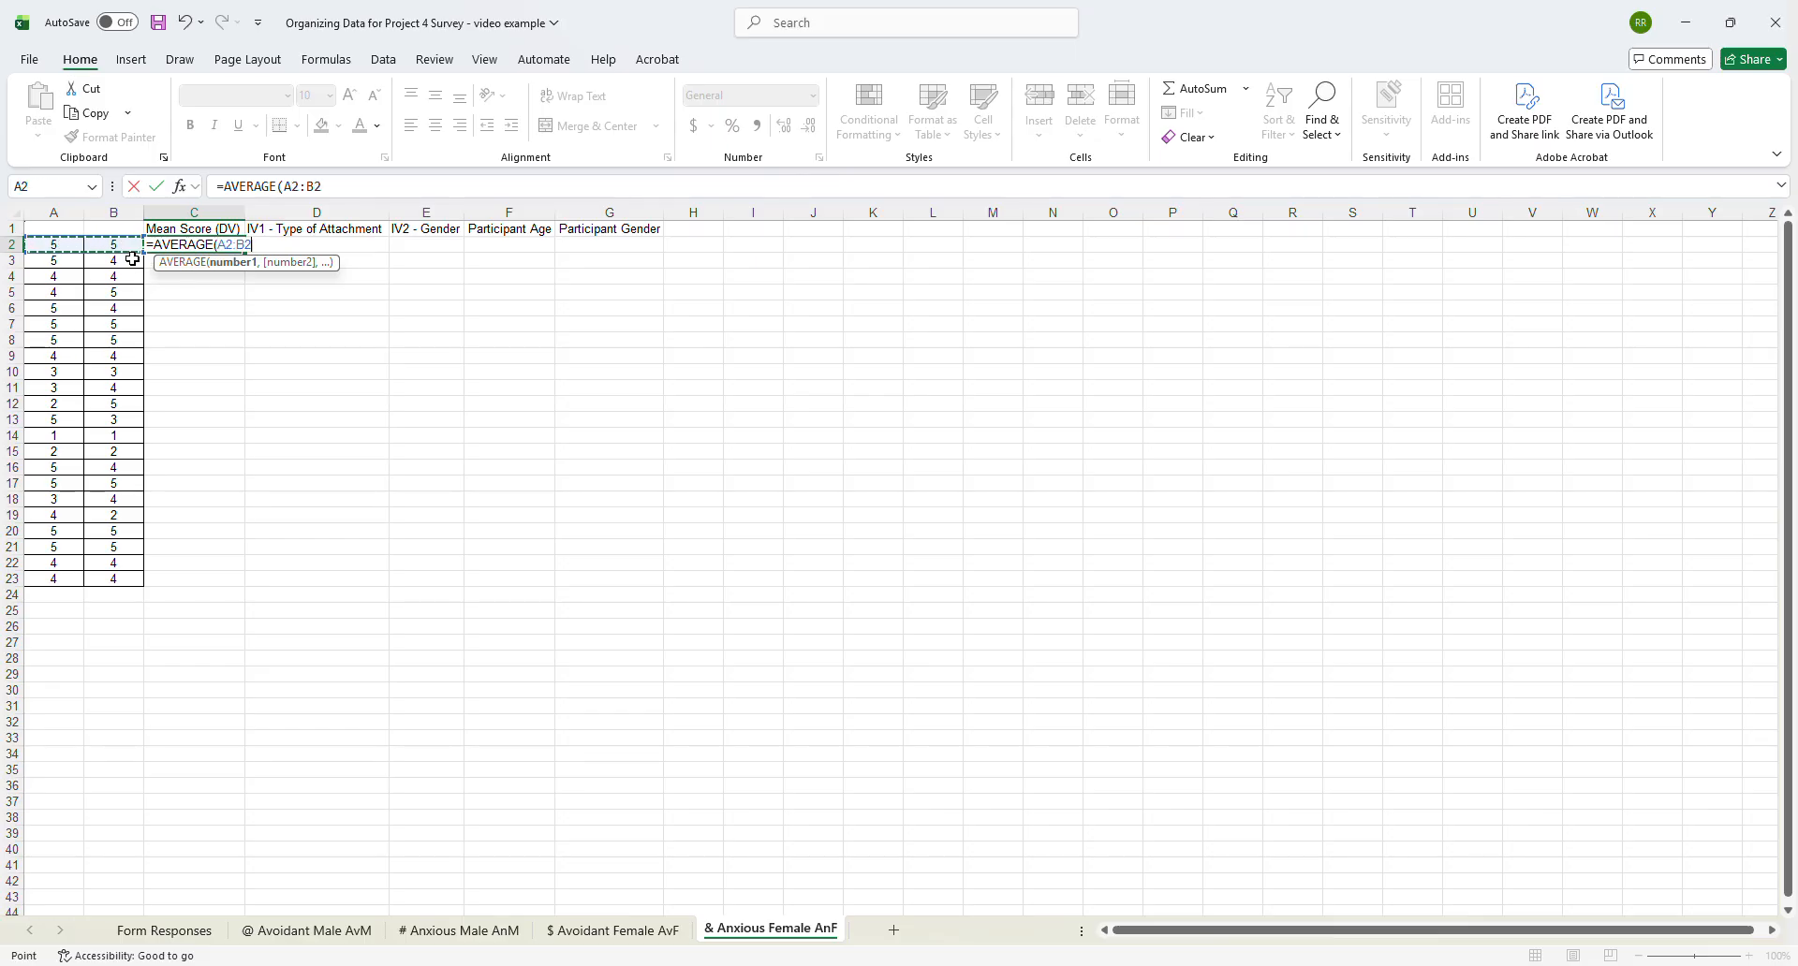
{"action": "type", "text": ")"}
{"action": "key", "text": "Return"}
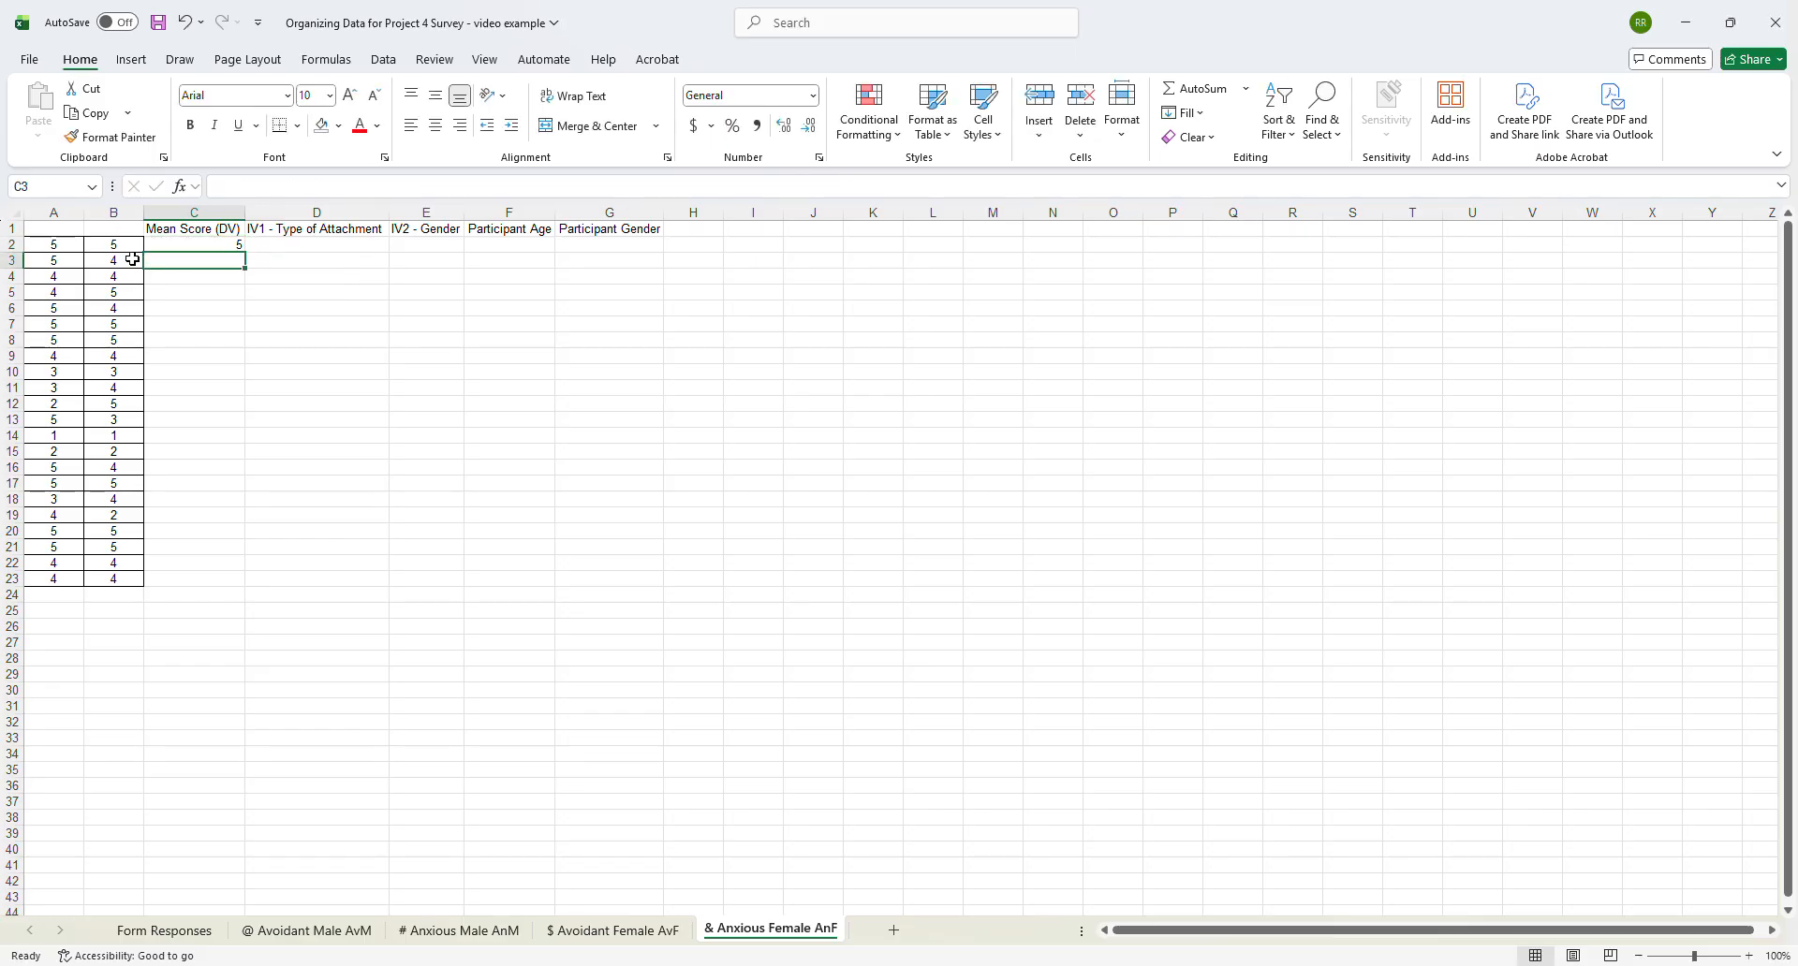
- Fill the mean formula down to C23 and label every row of D2:E23 as Anxious and Female
{"action": "left_click", "coordinate": [247, 246]}
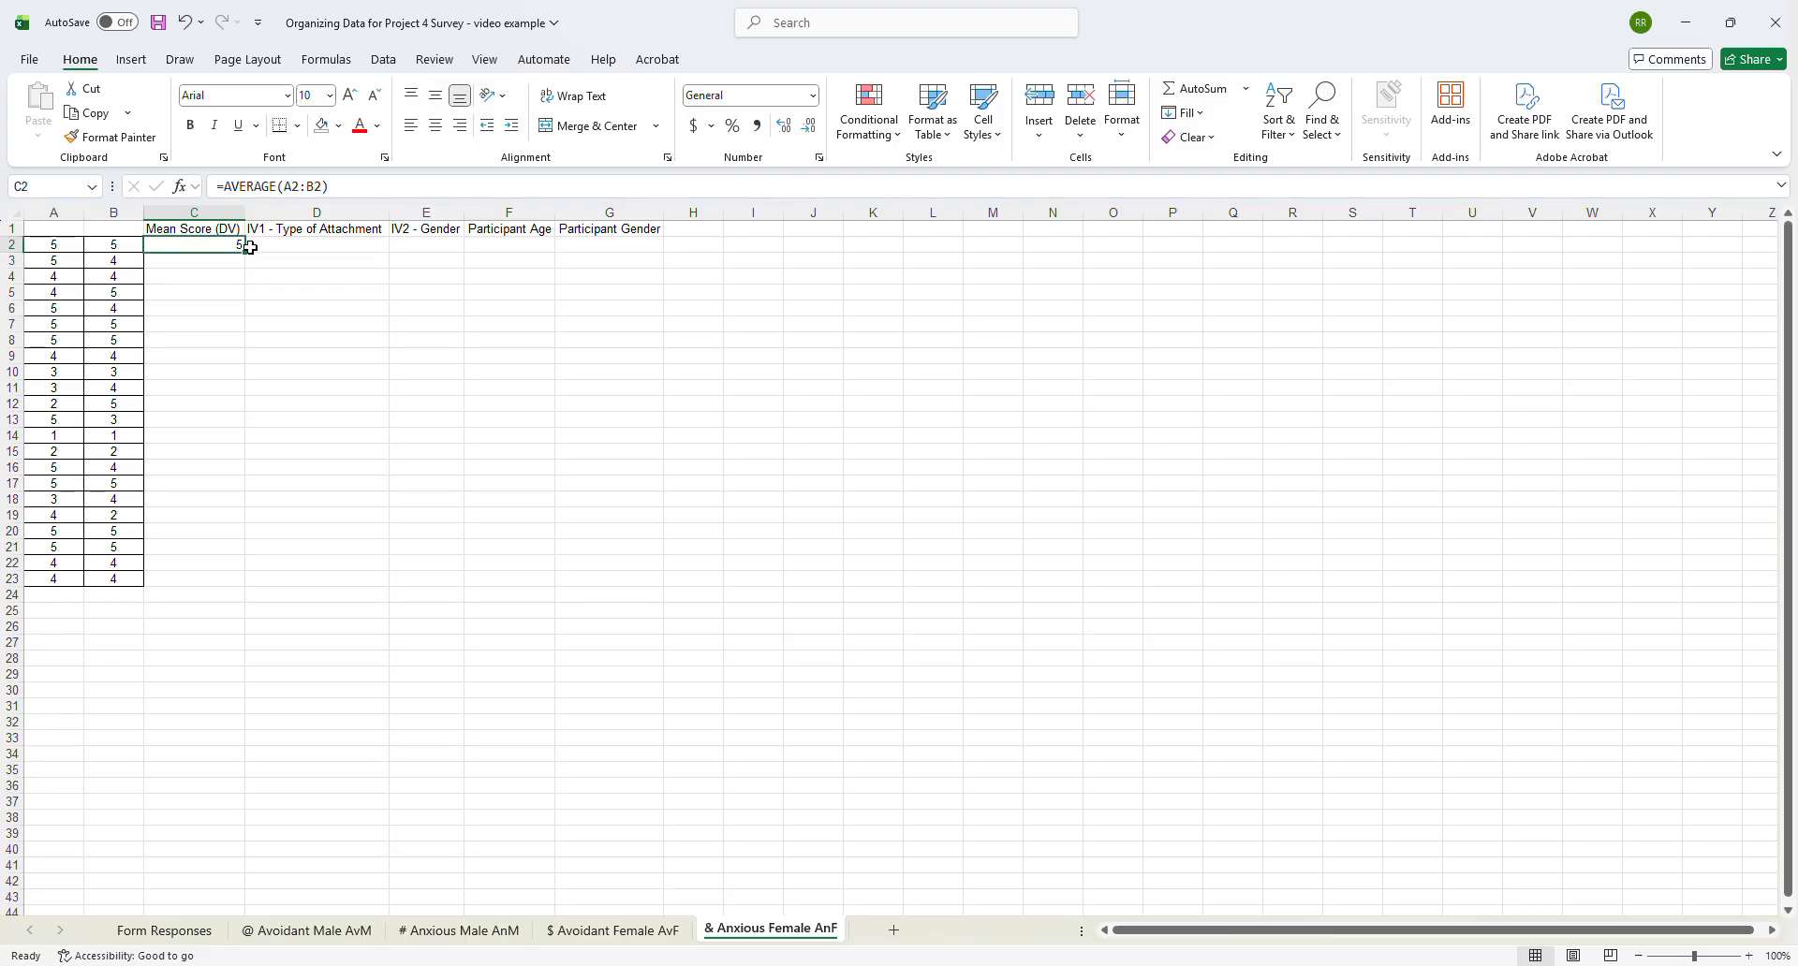
{"action": "left_click_drag", "start_coordinate": [245, 253], "coordinate": [227, 582]}
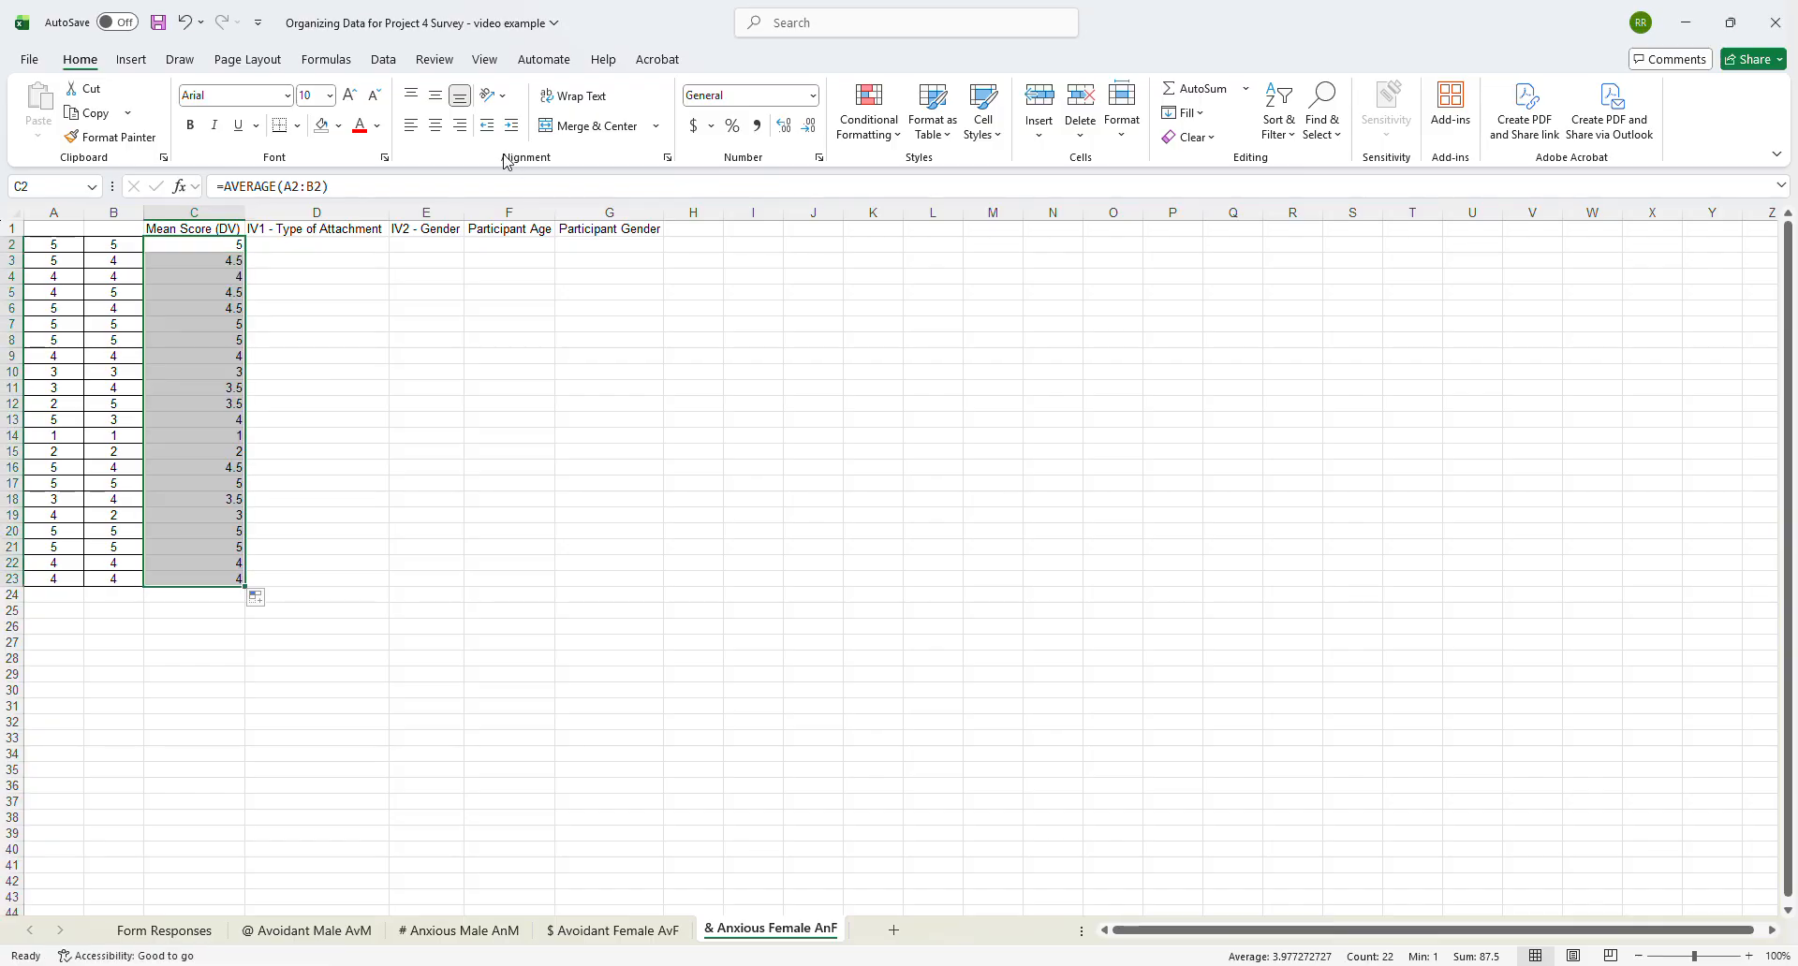
{"action": "left_click", "coordinate": [302, 245]}
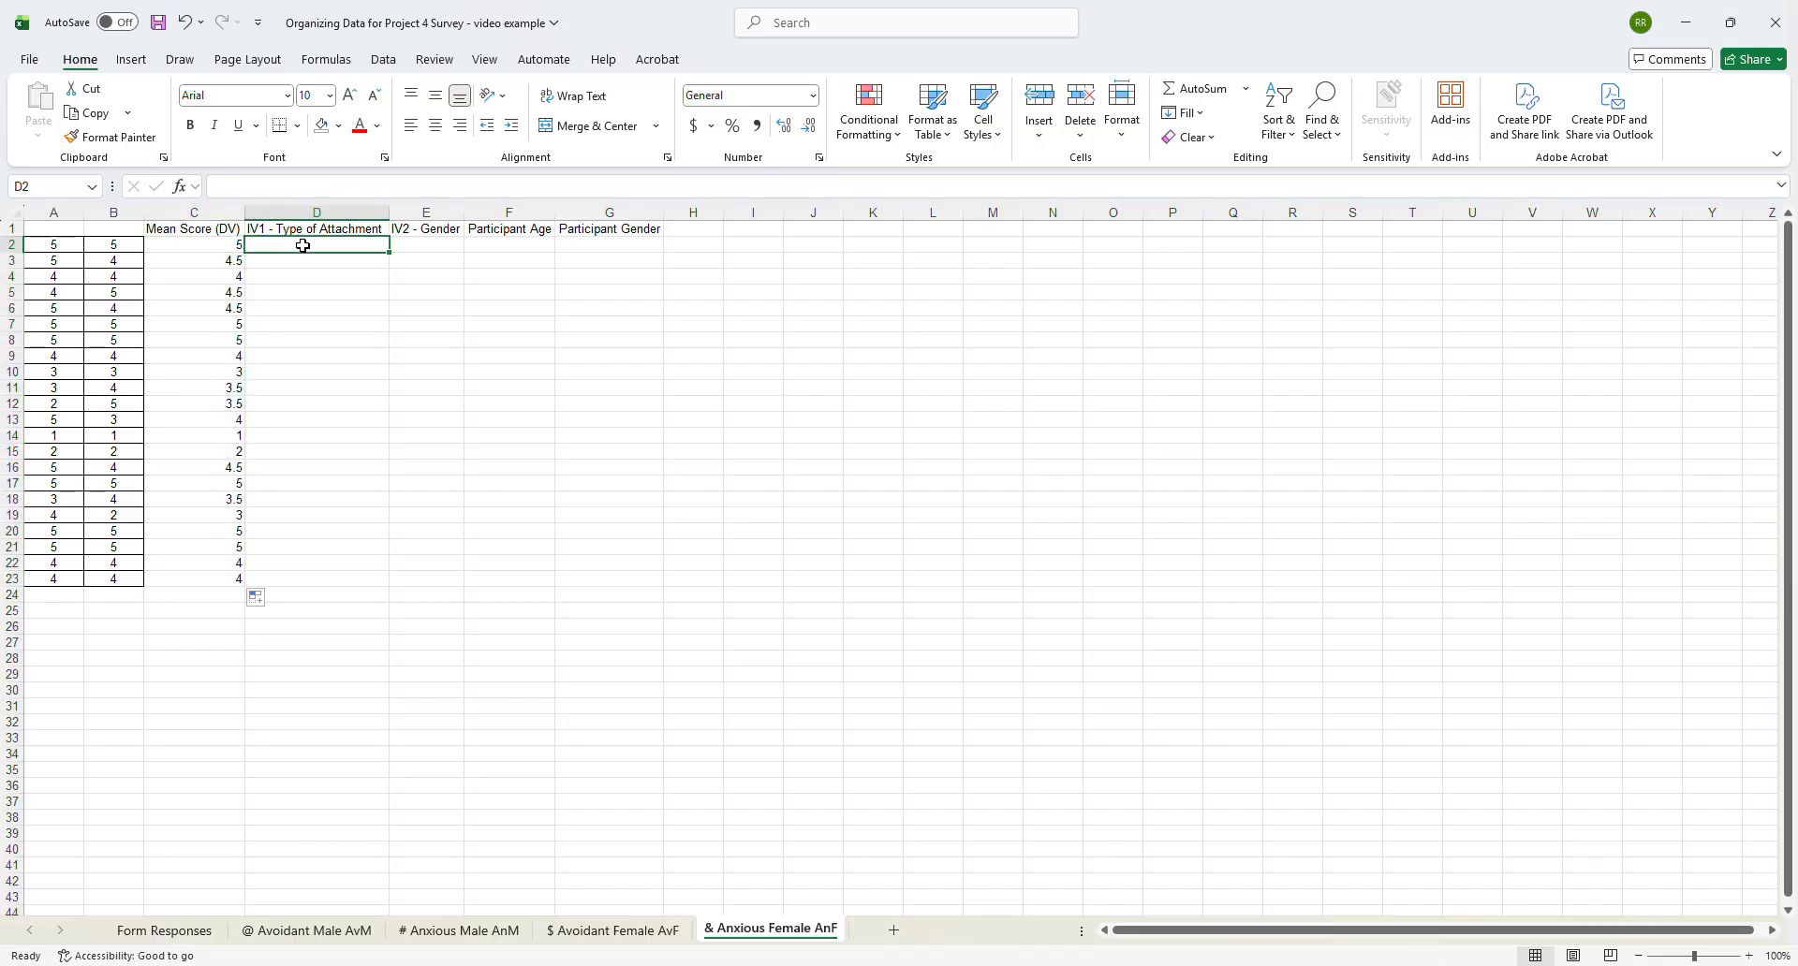
{"action": "type", "text": "Anxious"}
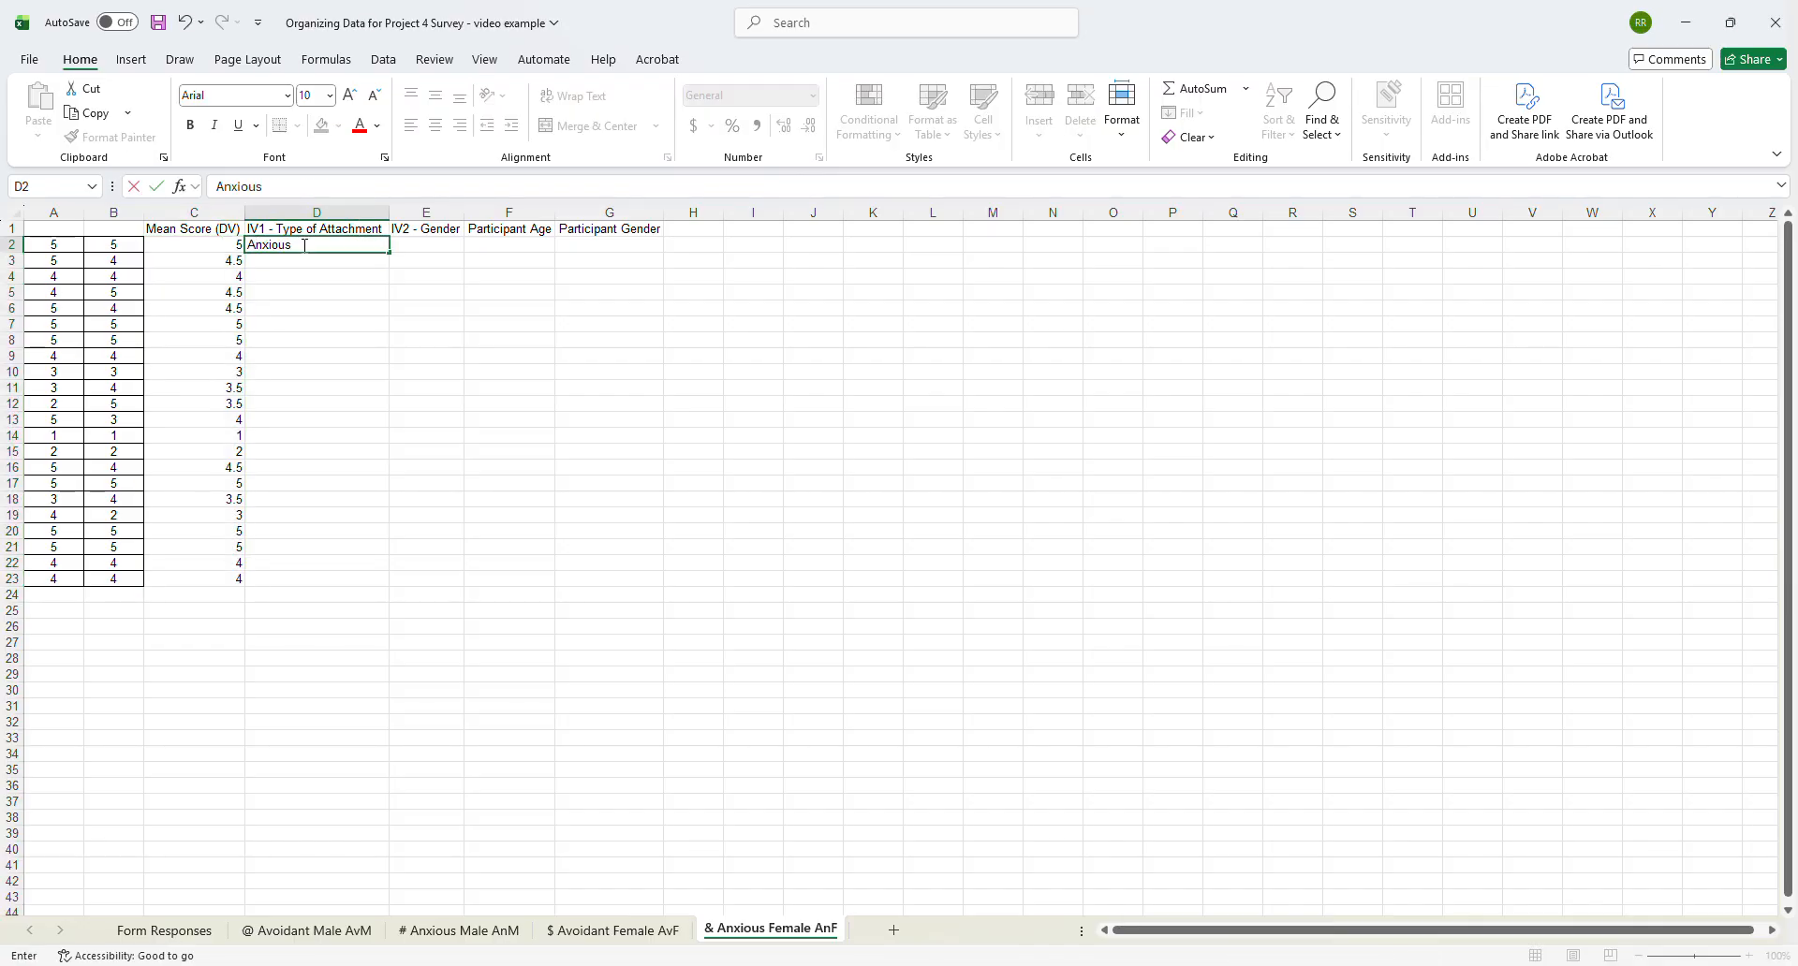
{"action": "key", "text": "Tab"}
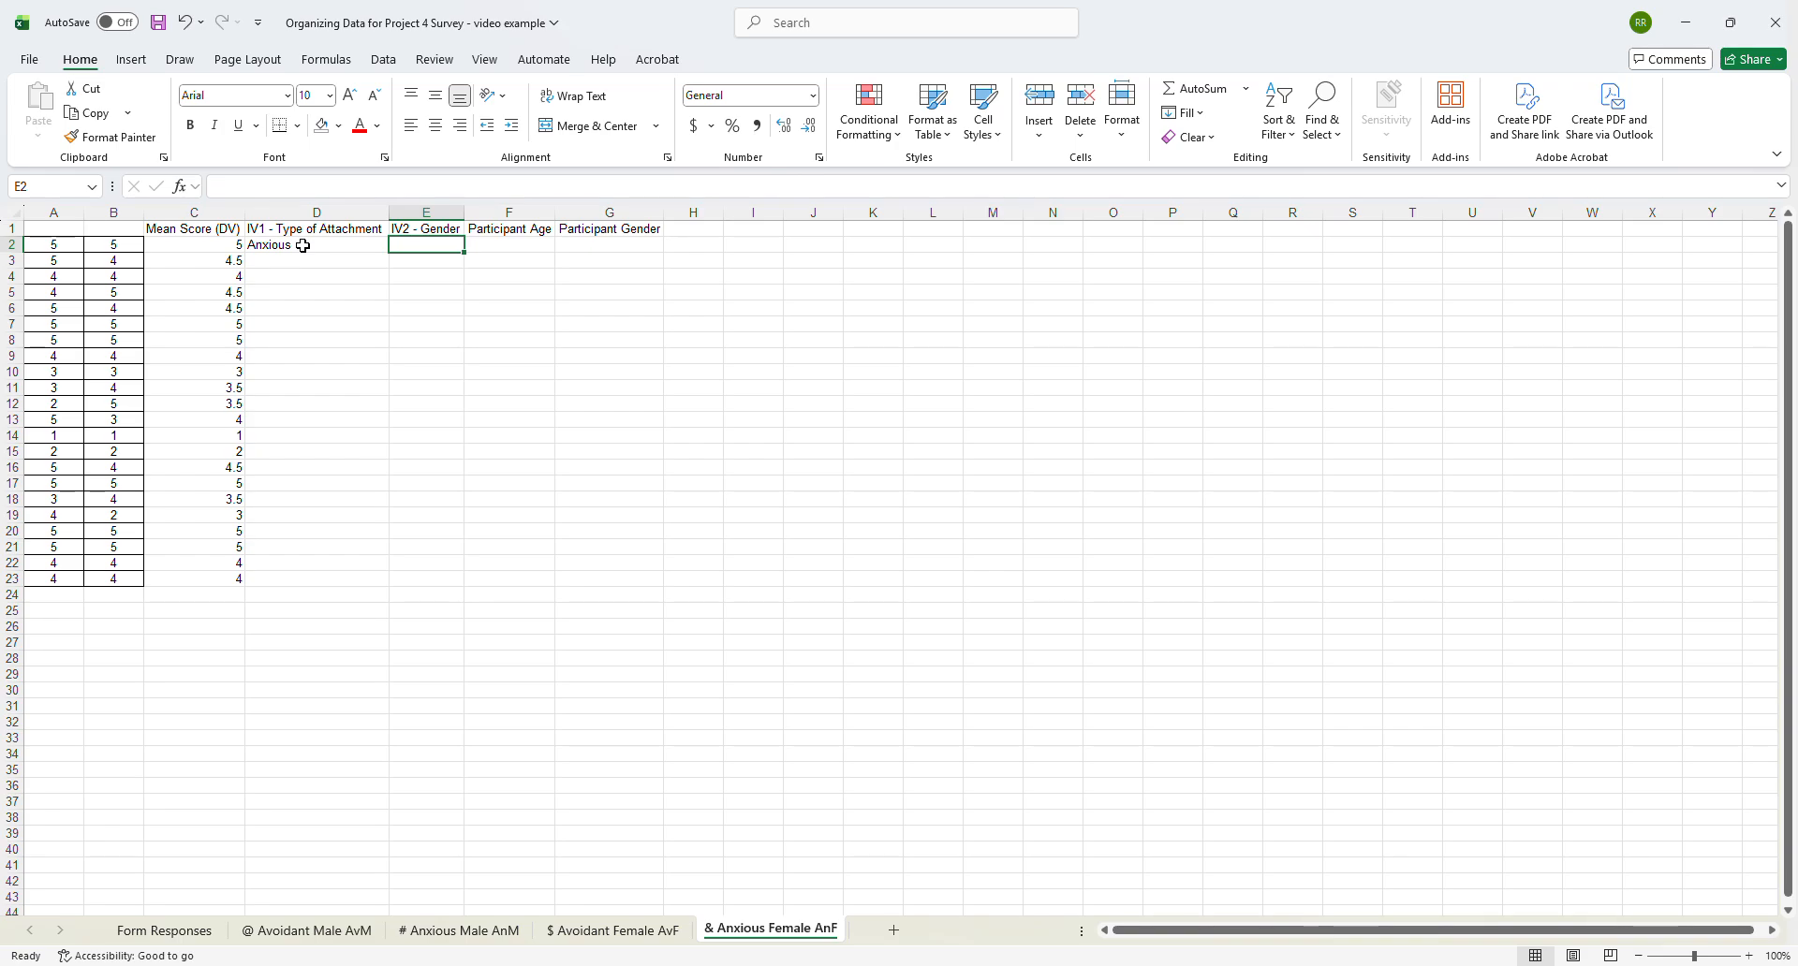
{"action": "type", "text": "Female"}
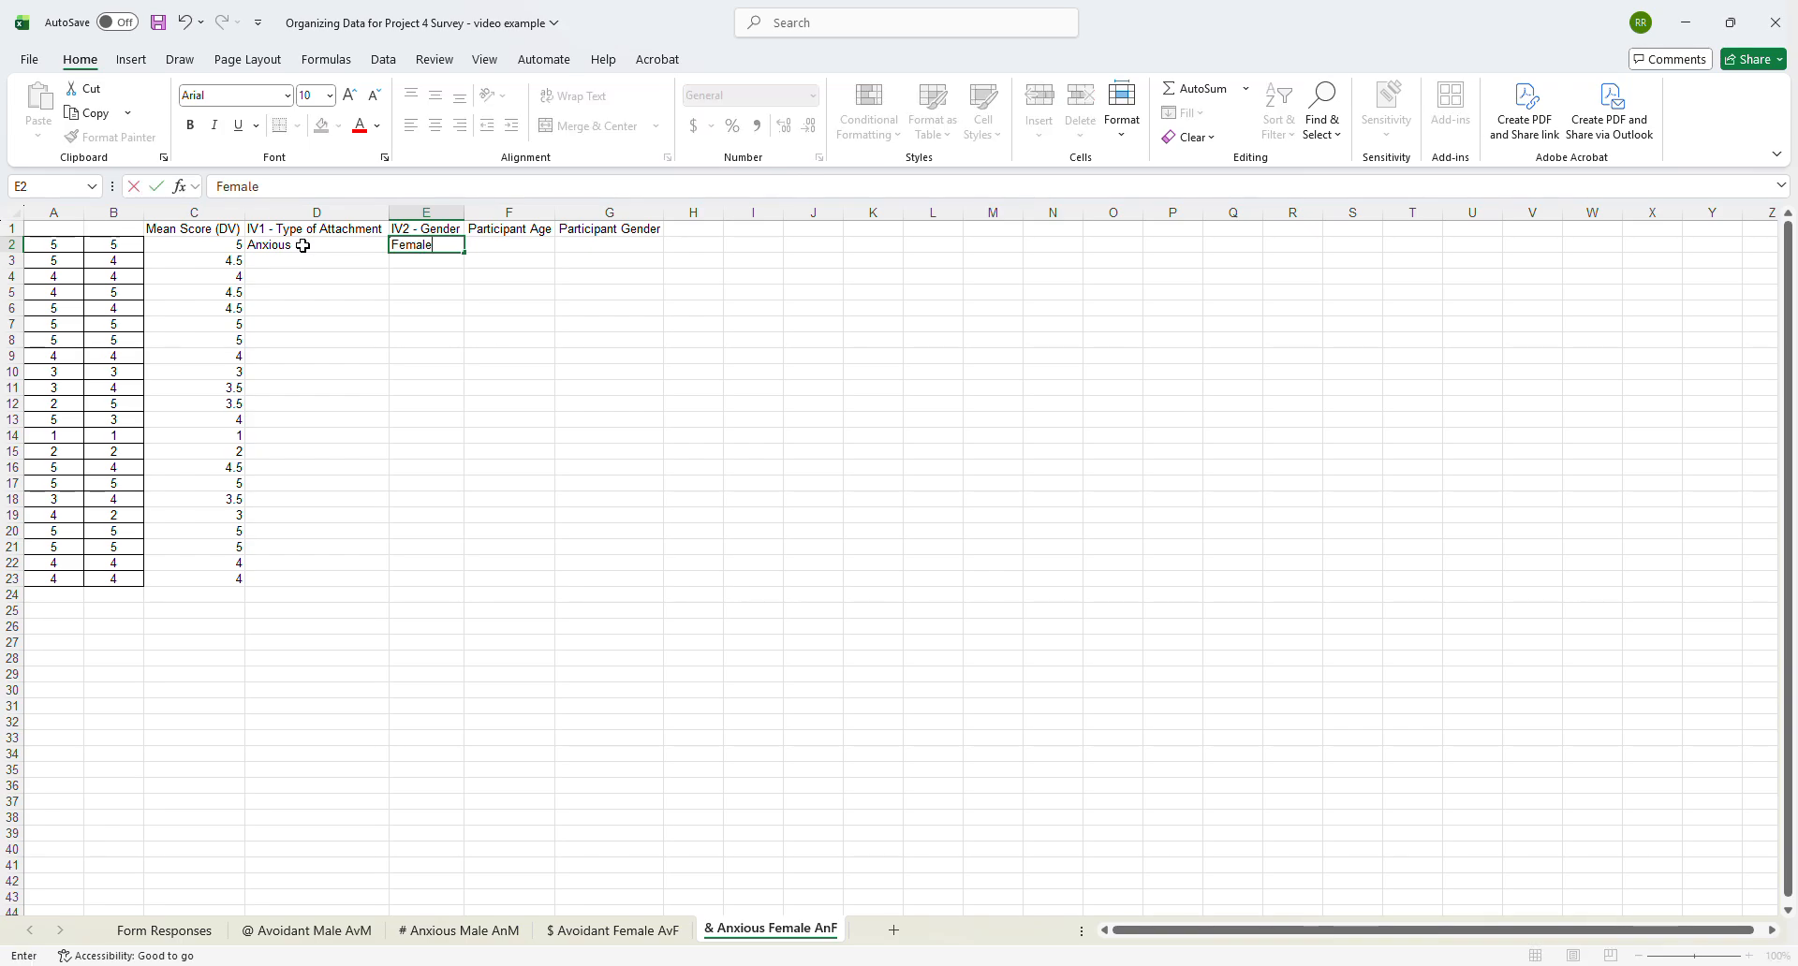
{"action": "left_click", "coordinate": [305, 246]}
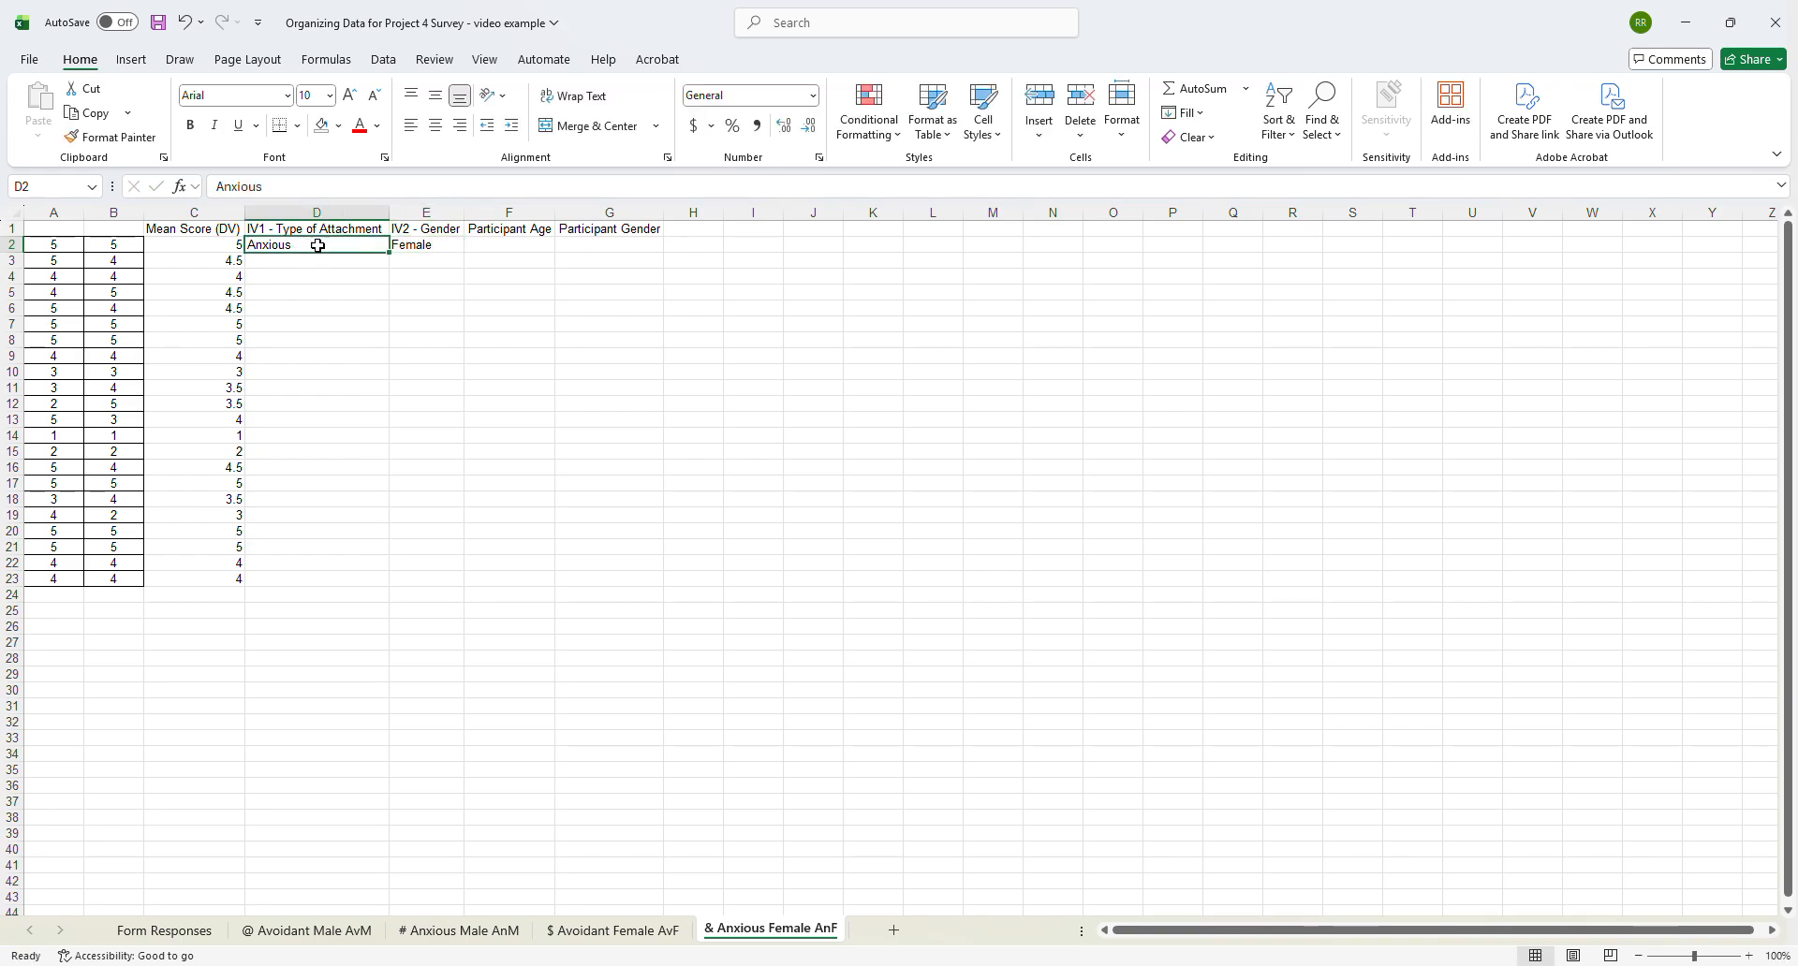
{"action": "left_click_drag", "start_coordinate": [318, 245], "coordinate": [449, 587]}
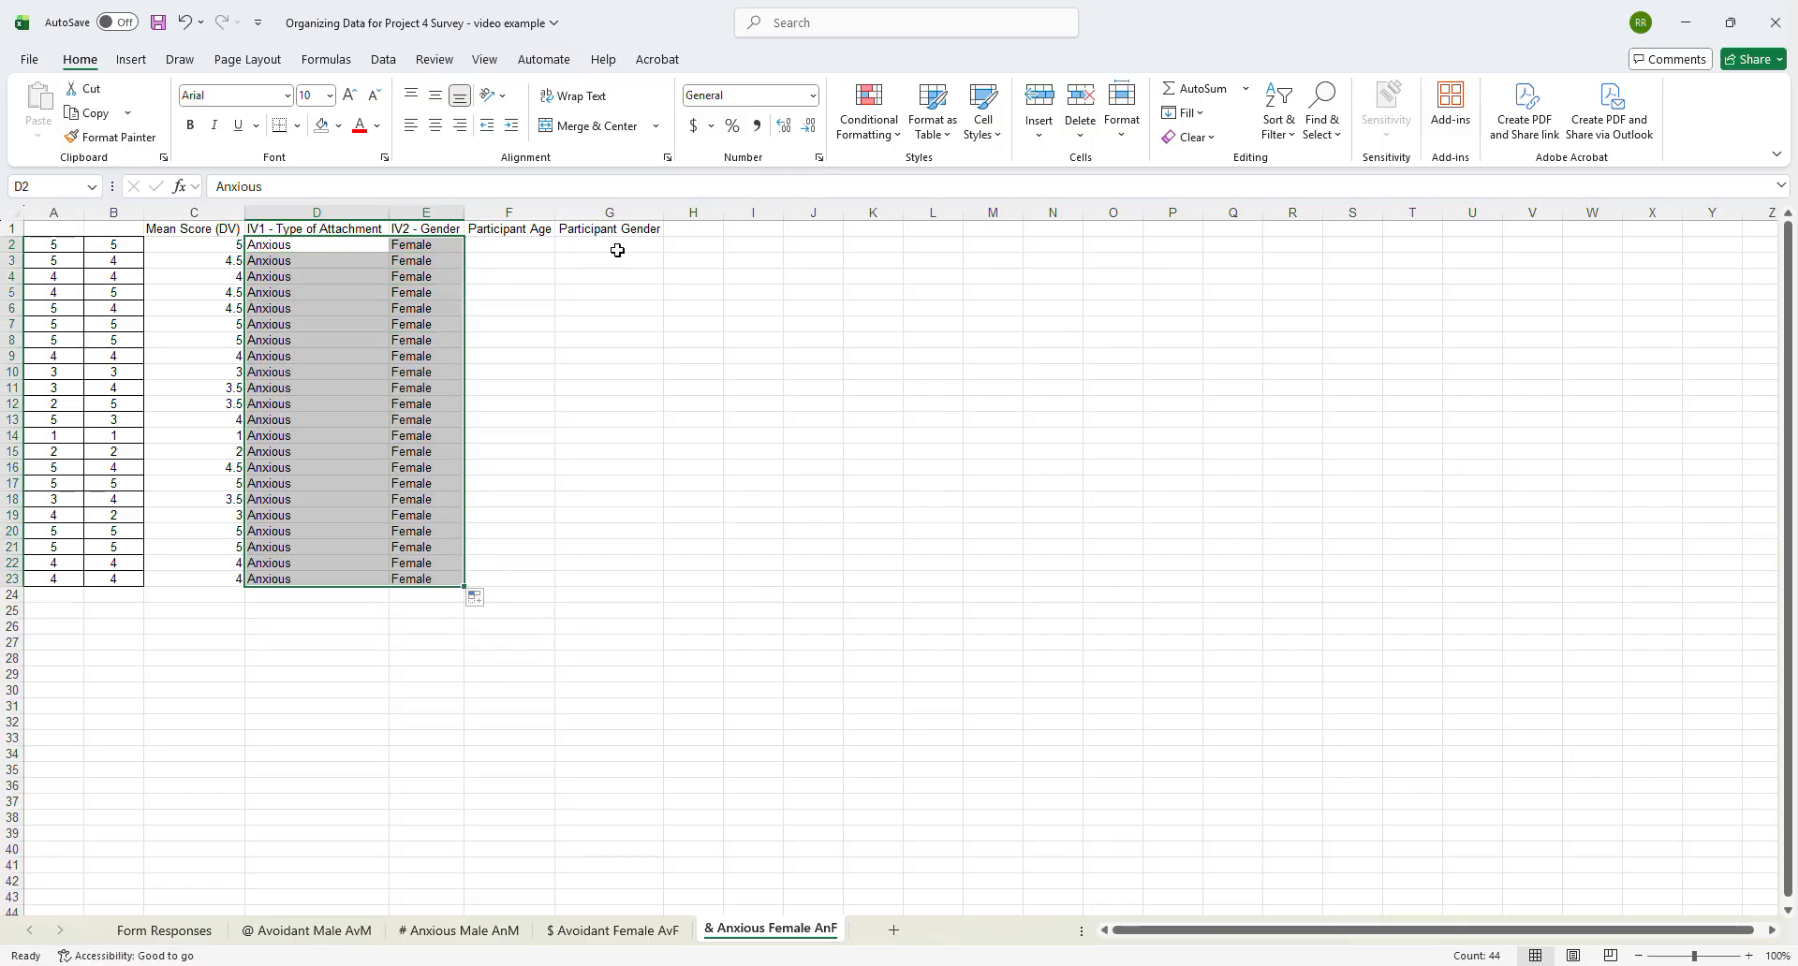
- Copy the filtered ages and genders in L2:M124 of Form Responses to F2 of & Anxious Female AnF and save the workbook
{"action": "left_click", "coordinate": [208, 933]}
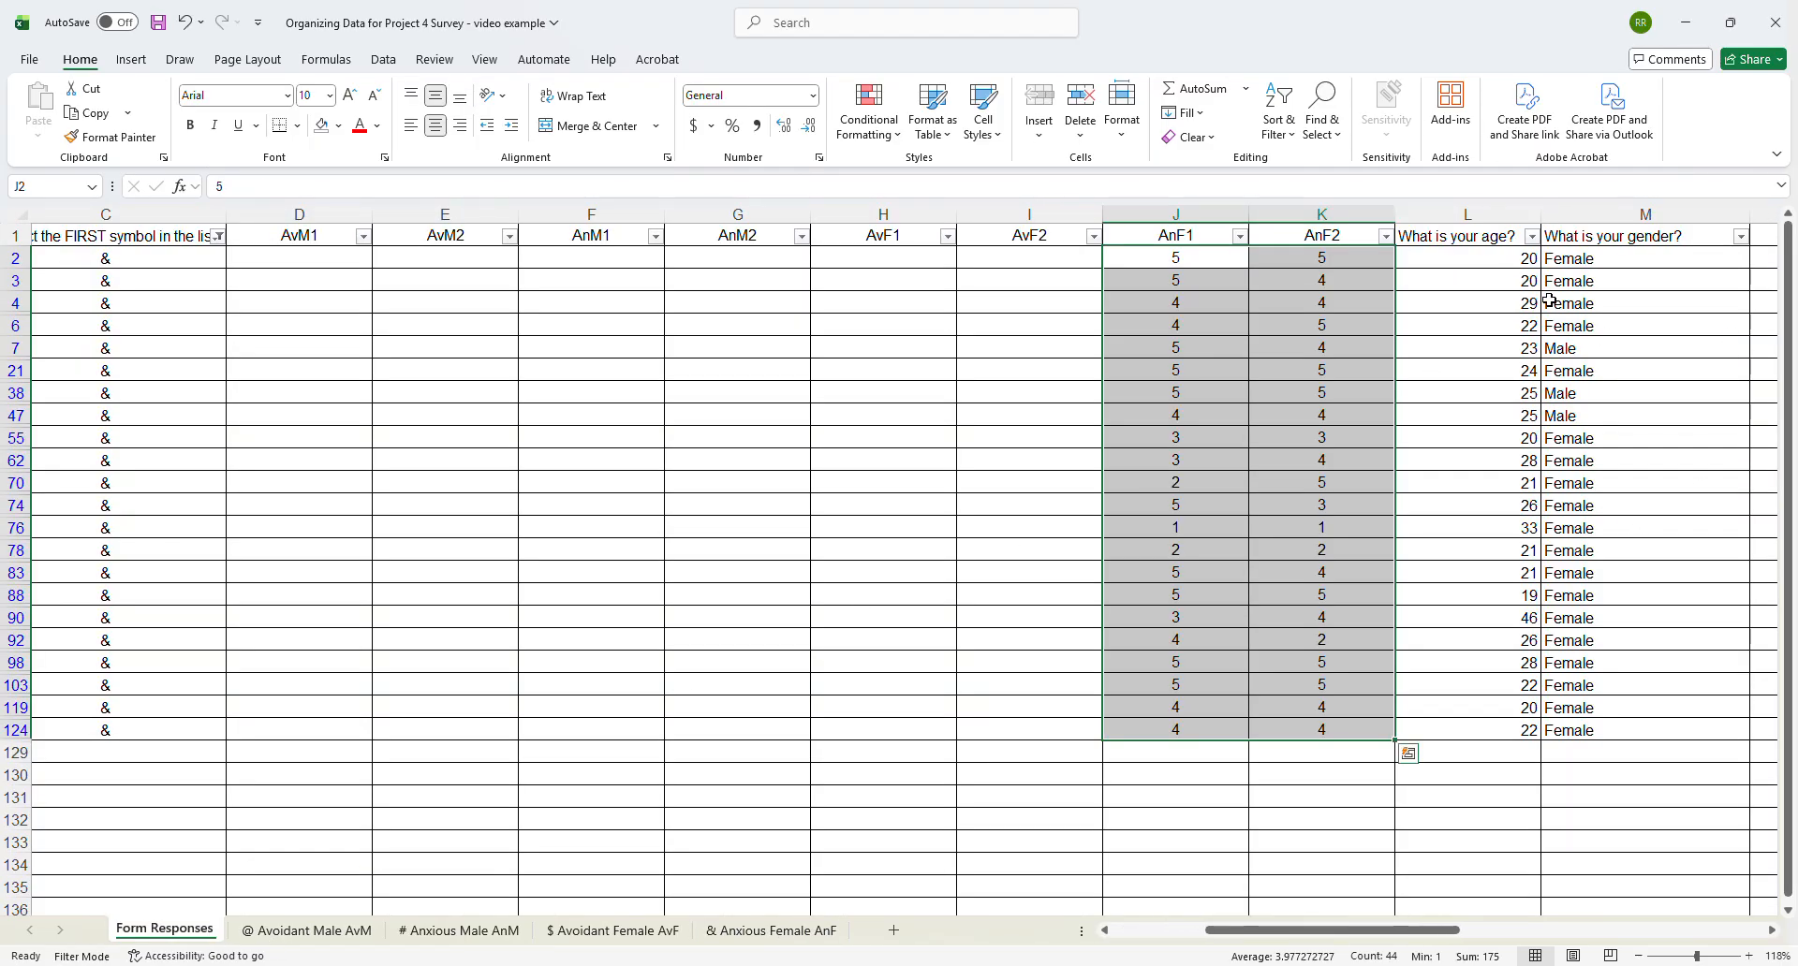
{"action": "left_click_drag", "start_coordinate": [1484, 229], "coordinate": [1564, 735]}
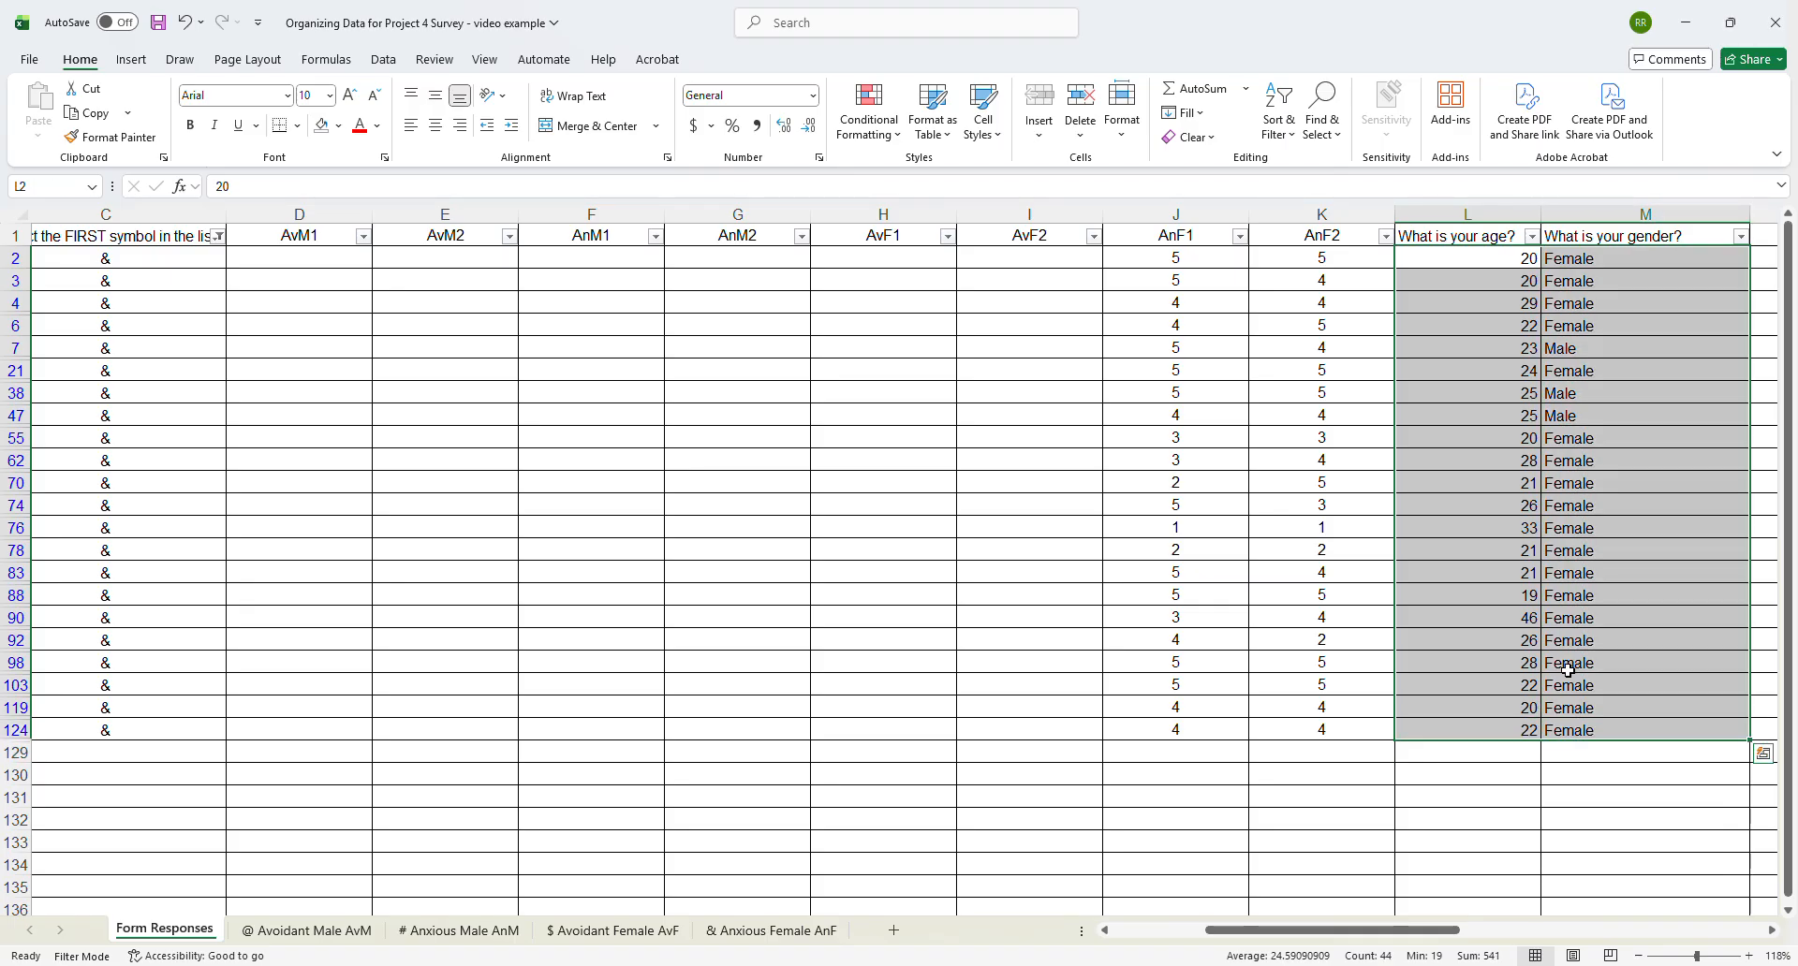
{"action": "key", "text": "ctrl+c"}
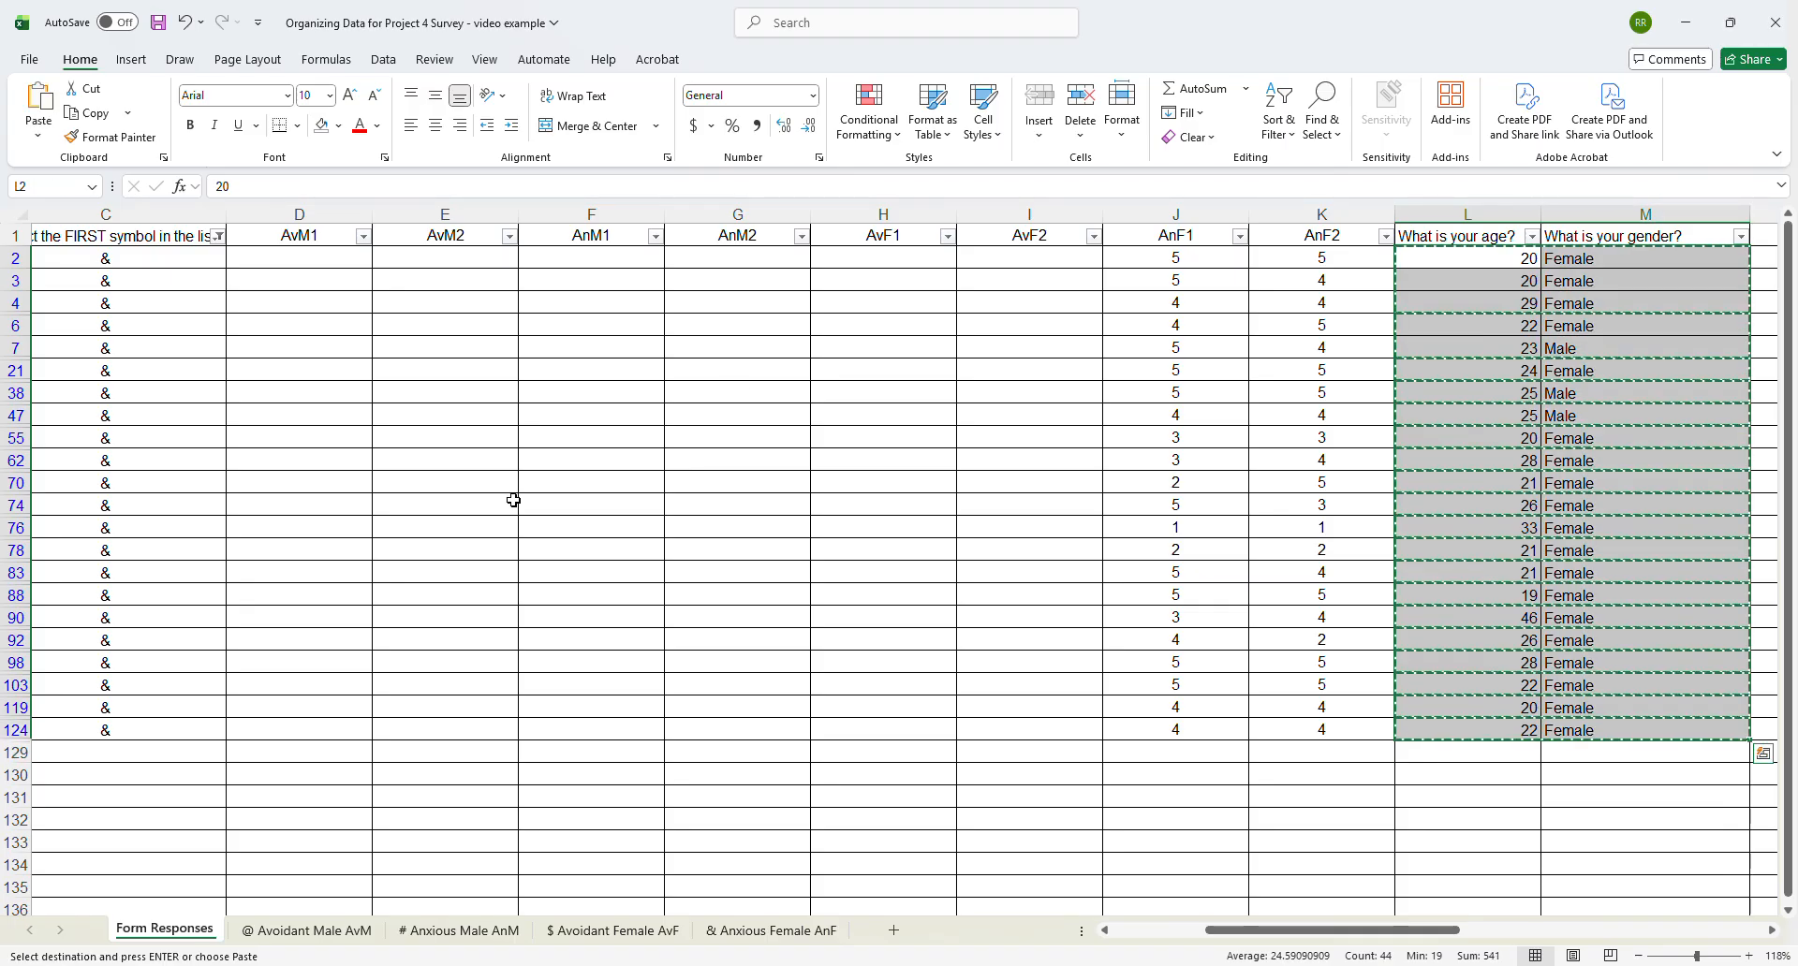
{"action": "left_click", "coordinate": [730, 937]}
{"action": "left_click", "coordinate": [527, 251]}
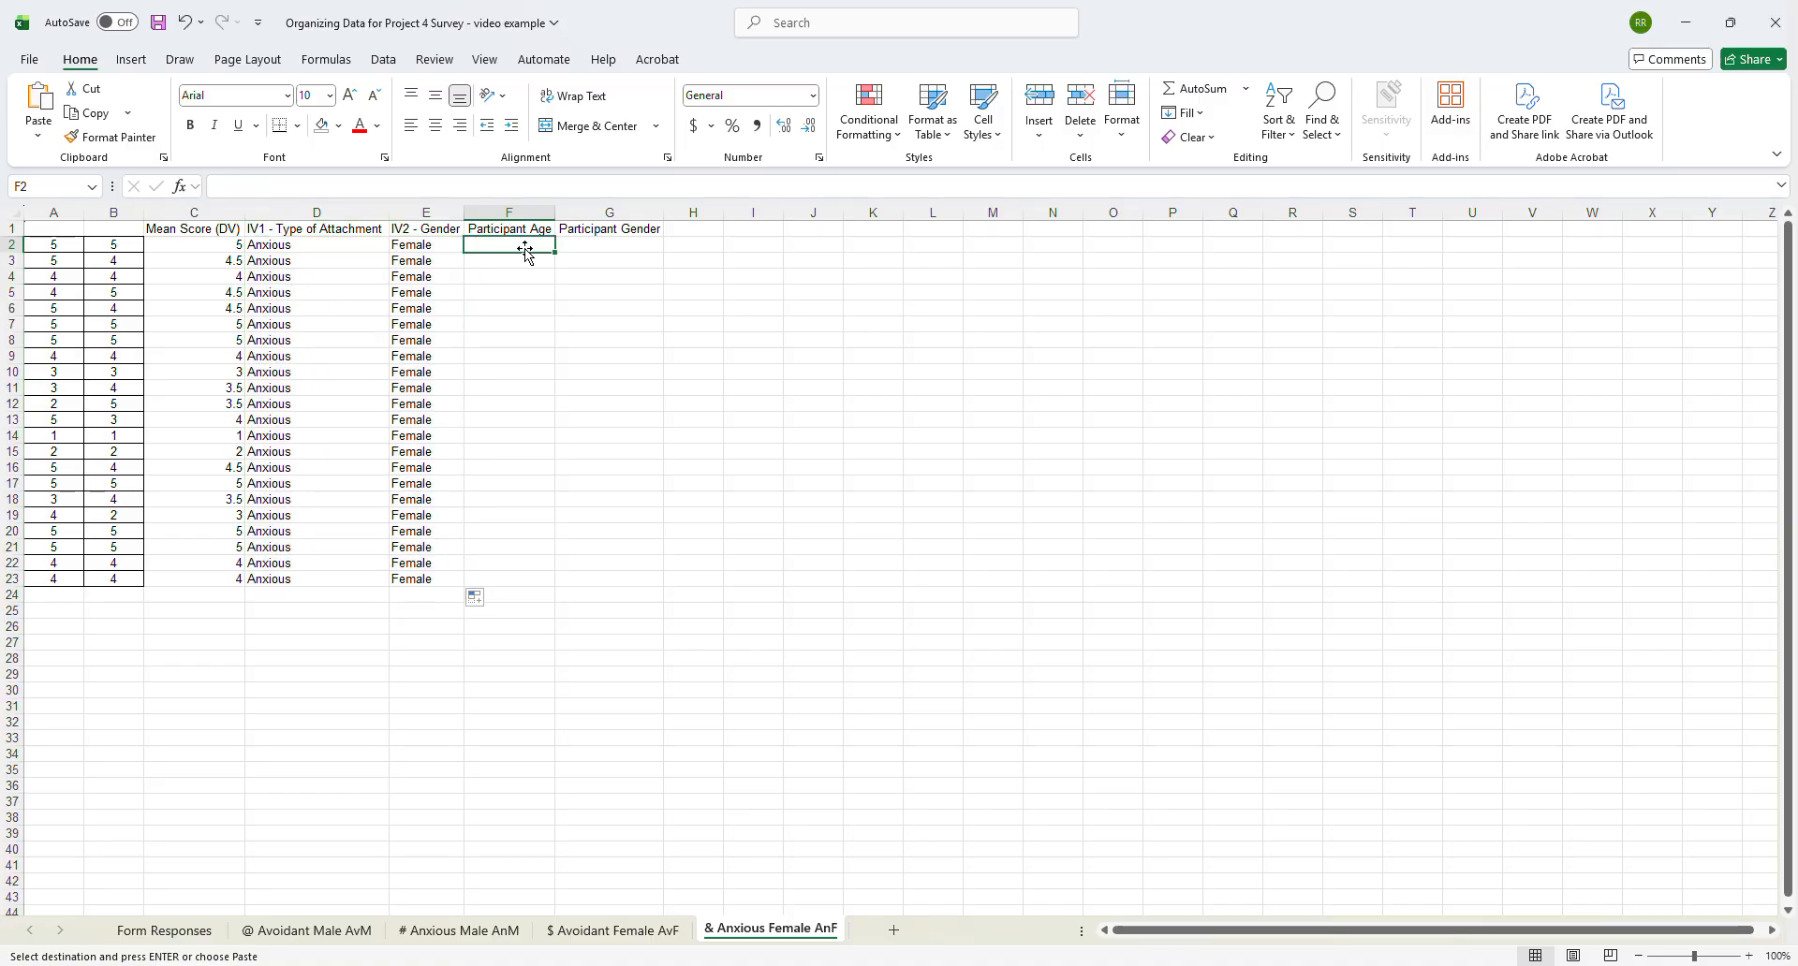
{"action": "key", "text": "ctrl+v"}
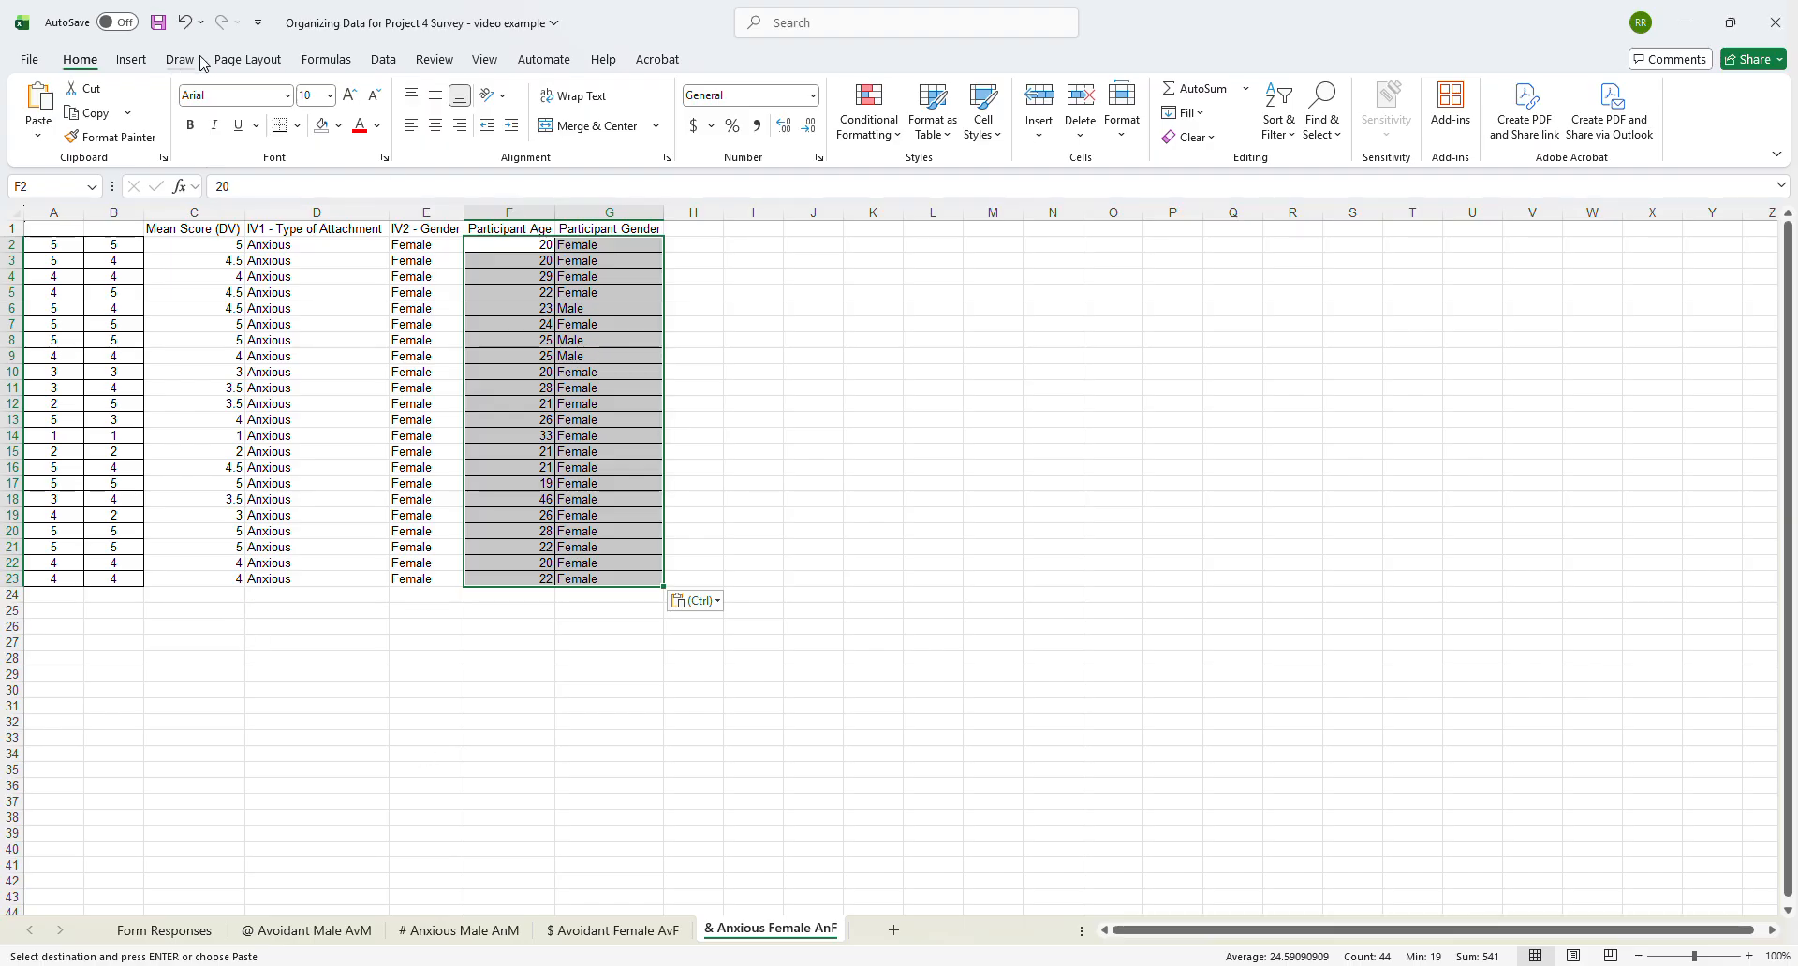
{"action": "left_click", "coordinate": [159, 22]}
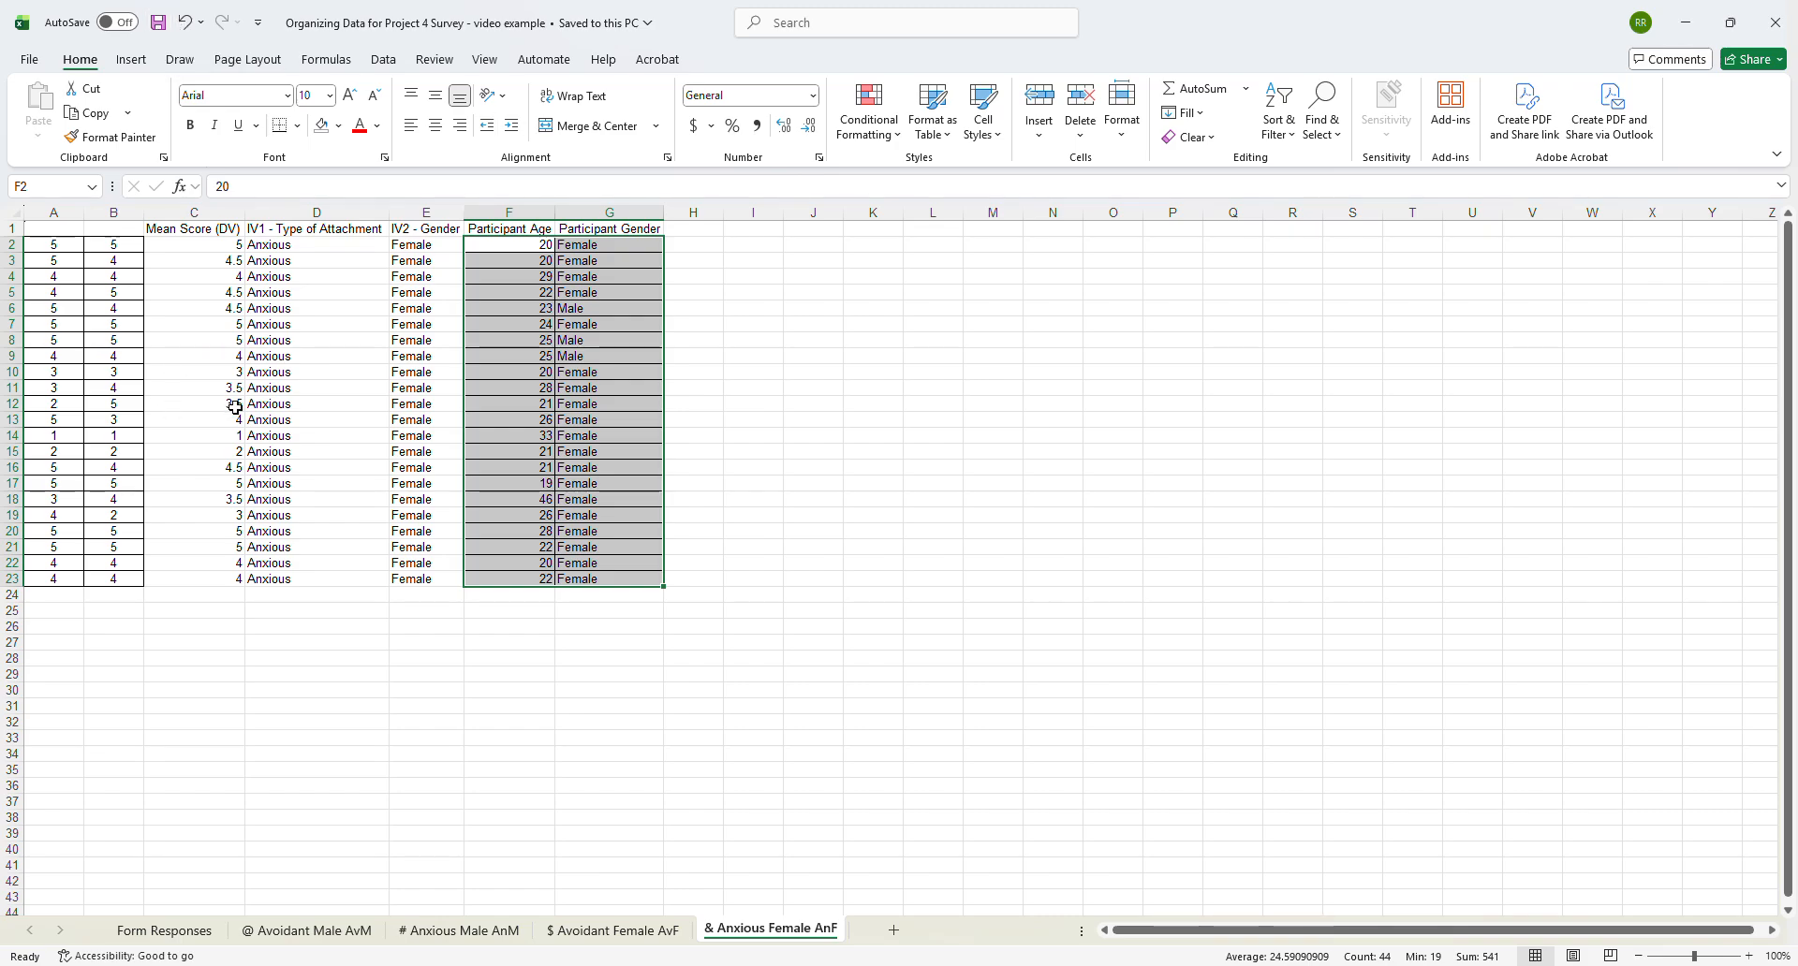
- Create a new blank workbook
{"action": "left_click", "coordinate": [29, 62]}
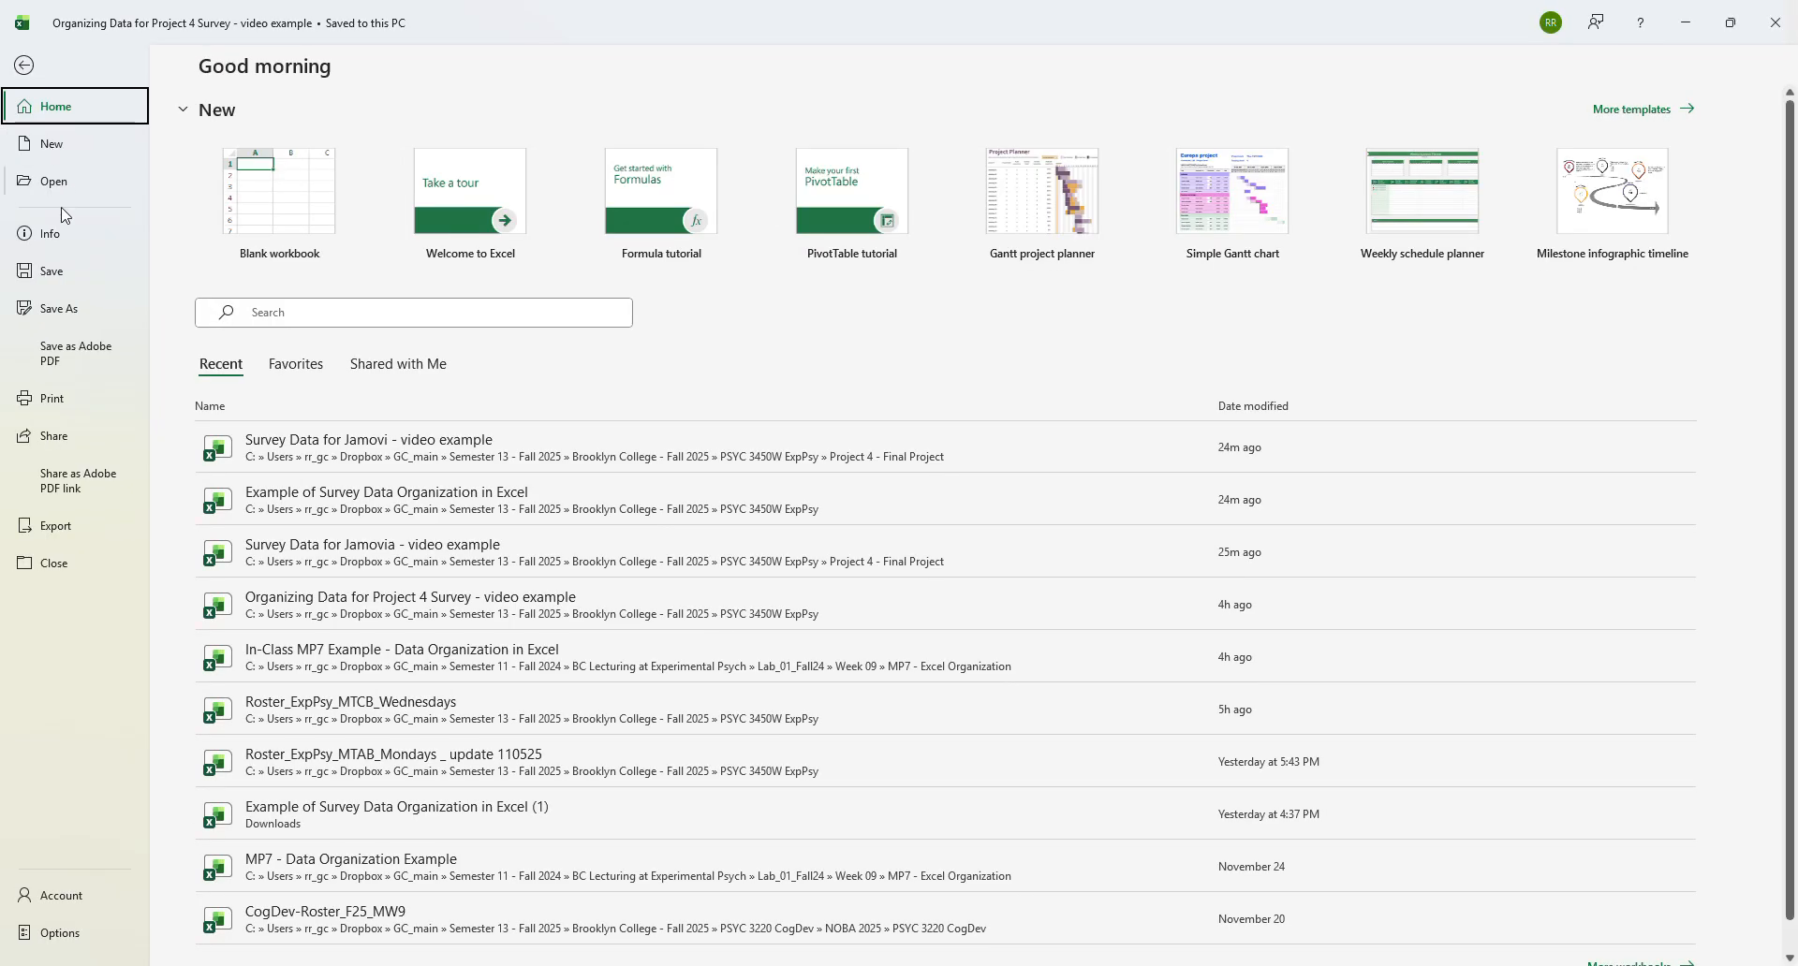
{"action": "left_click", "coordinate": [69, 148]}
{"action": "left_click", "coordinate": [290, 185]}
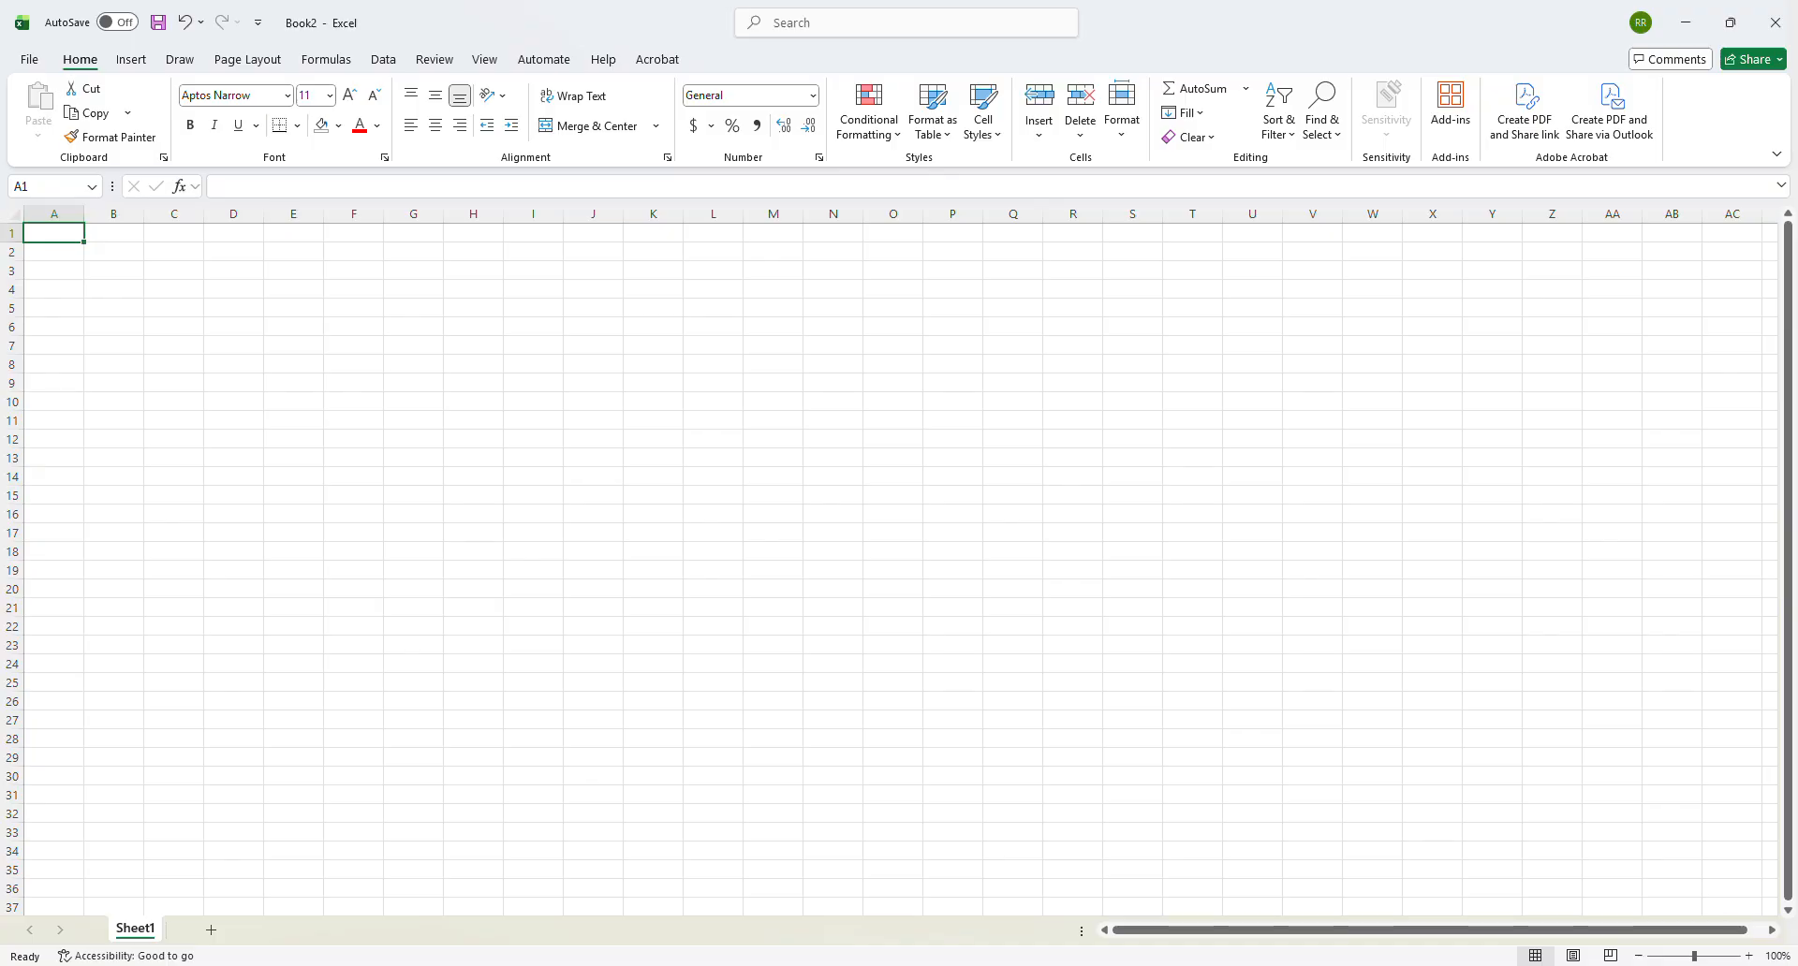
- Copy C1:G39 from the @ Avoidant Male AvM sheet of the survey workbook and open the paste options at A1 of Book2
{"action": "left_click", "coordinate": [1271, 902]}
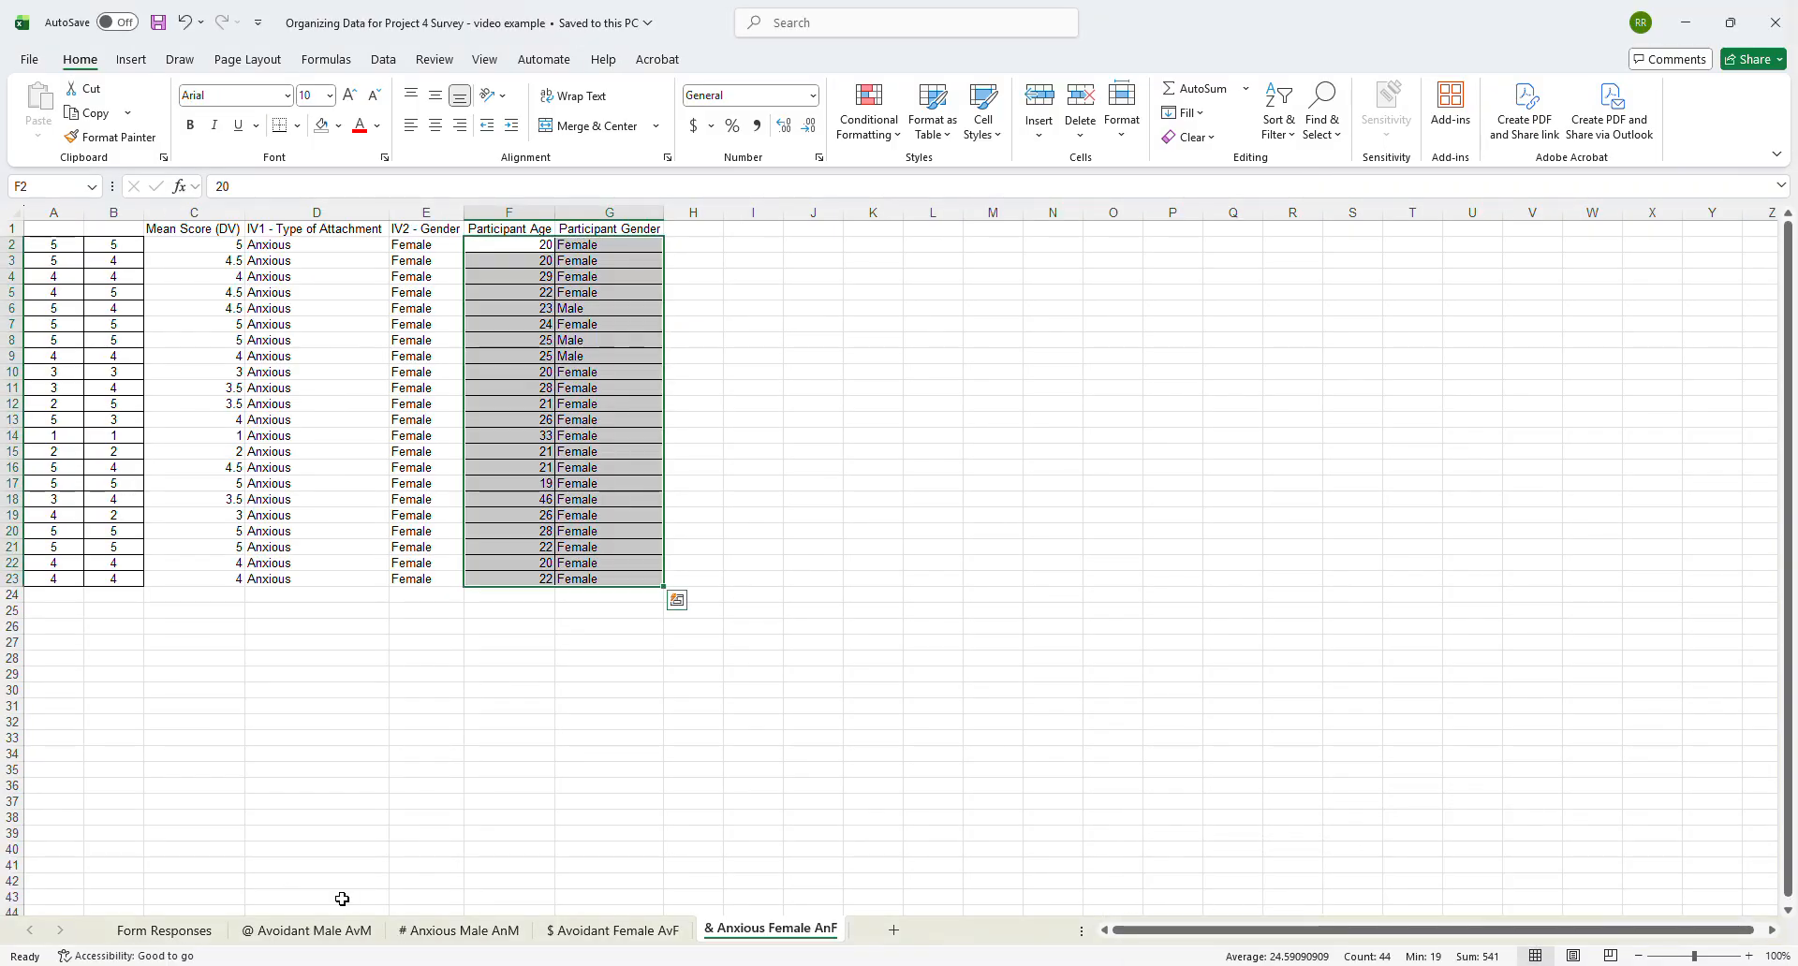
{"action": "left_click", "coordinate": [319, 931]}
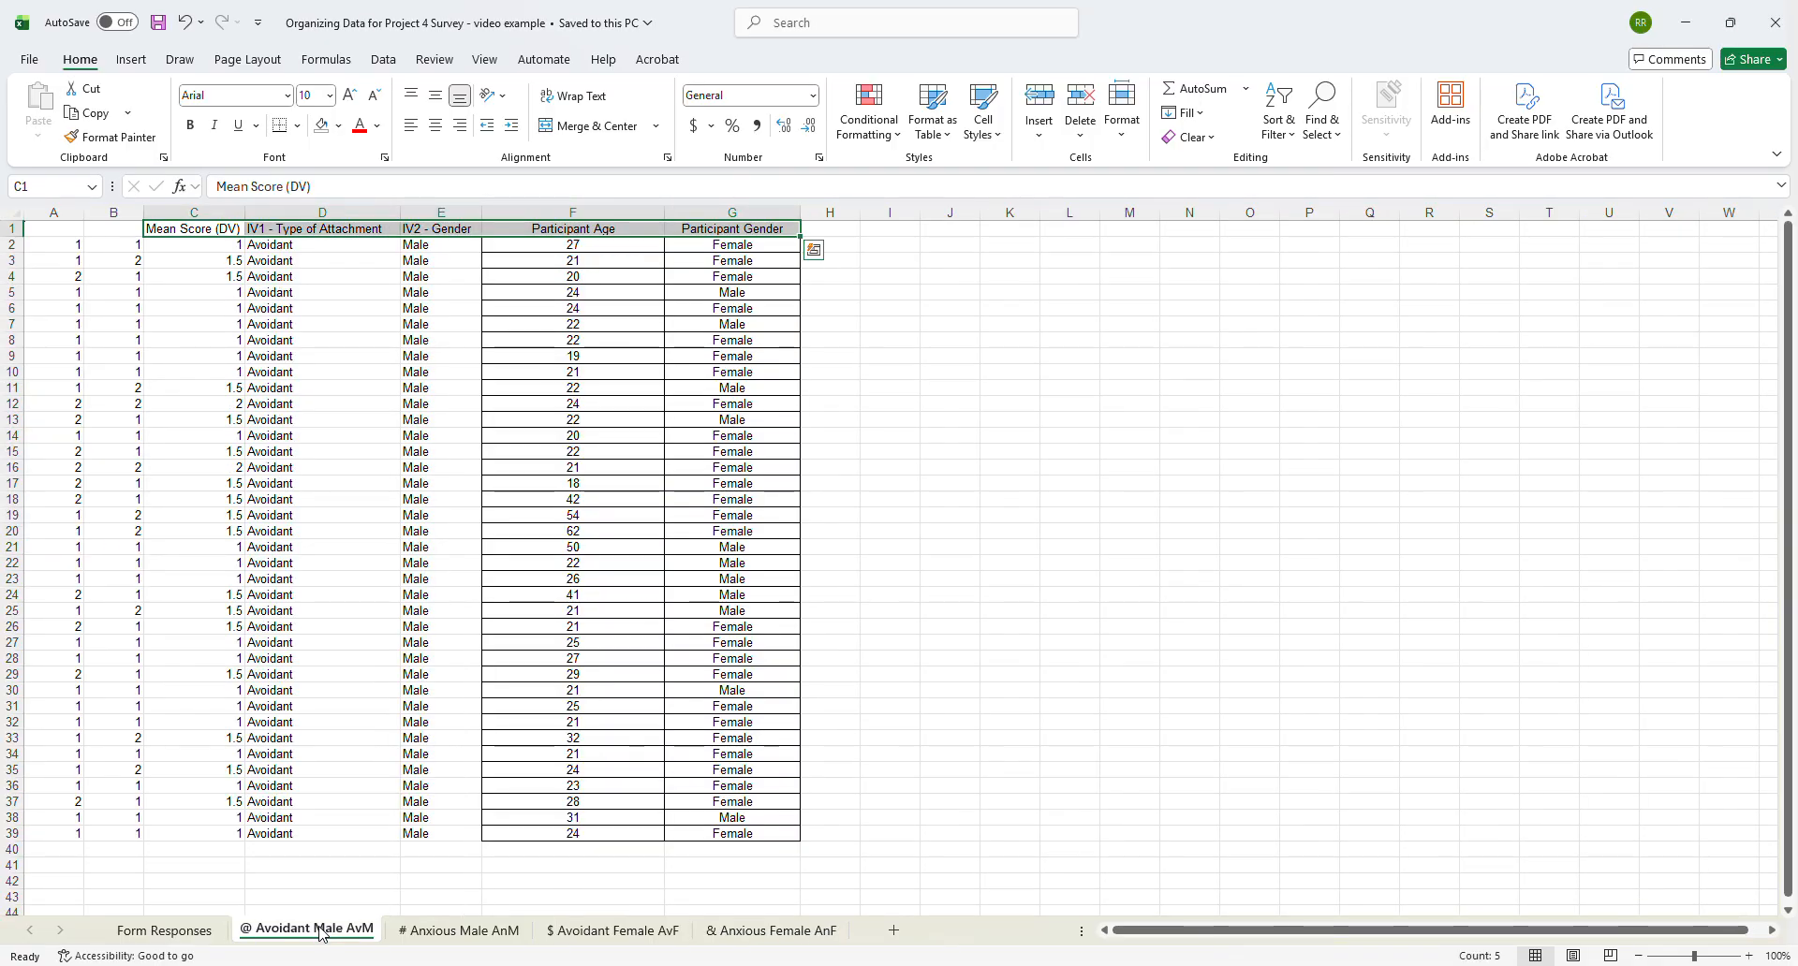
{"action": "left_click", "coordinate": [206, 247]}
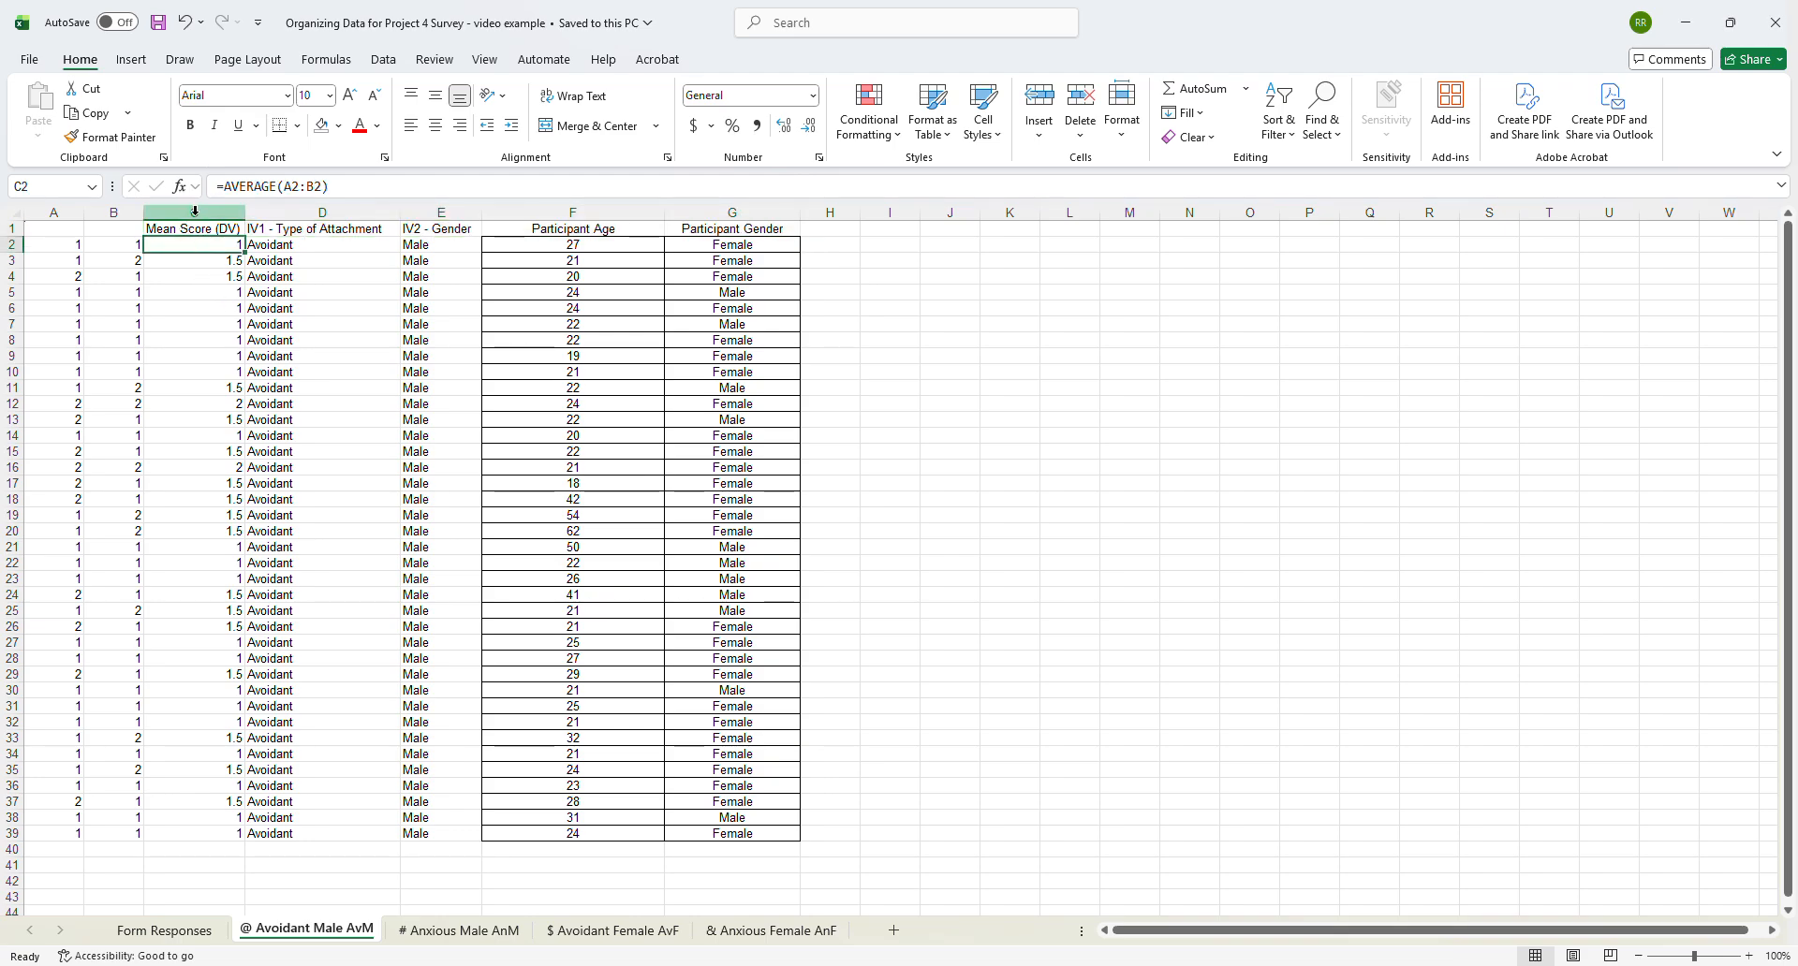
{"action": "left_click_drag", "start_coordinate": [183, 228], "coordinate": [690, 834]}
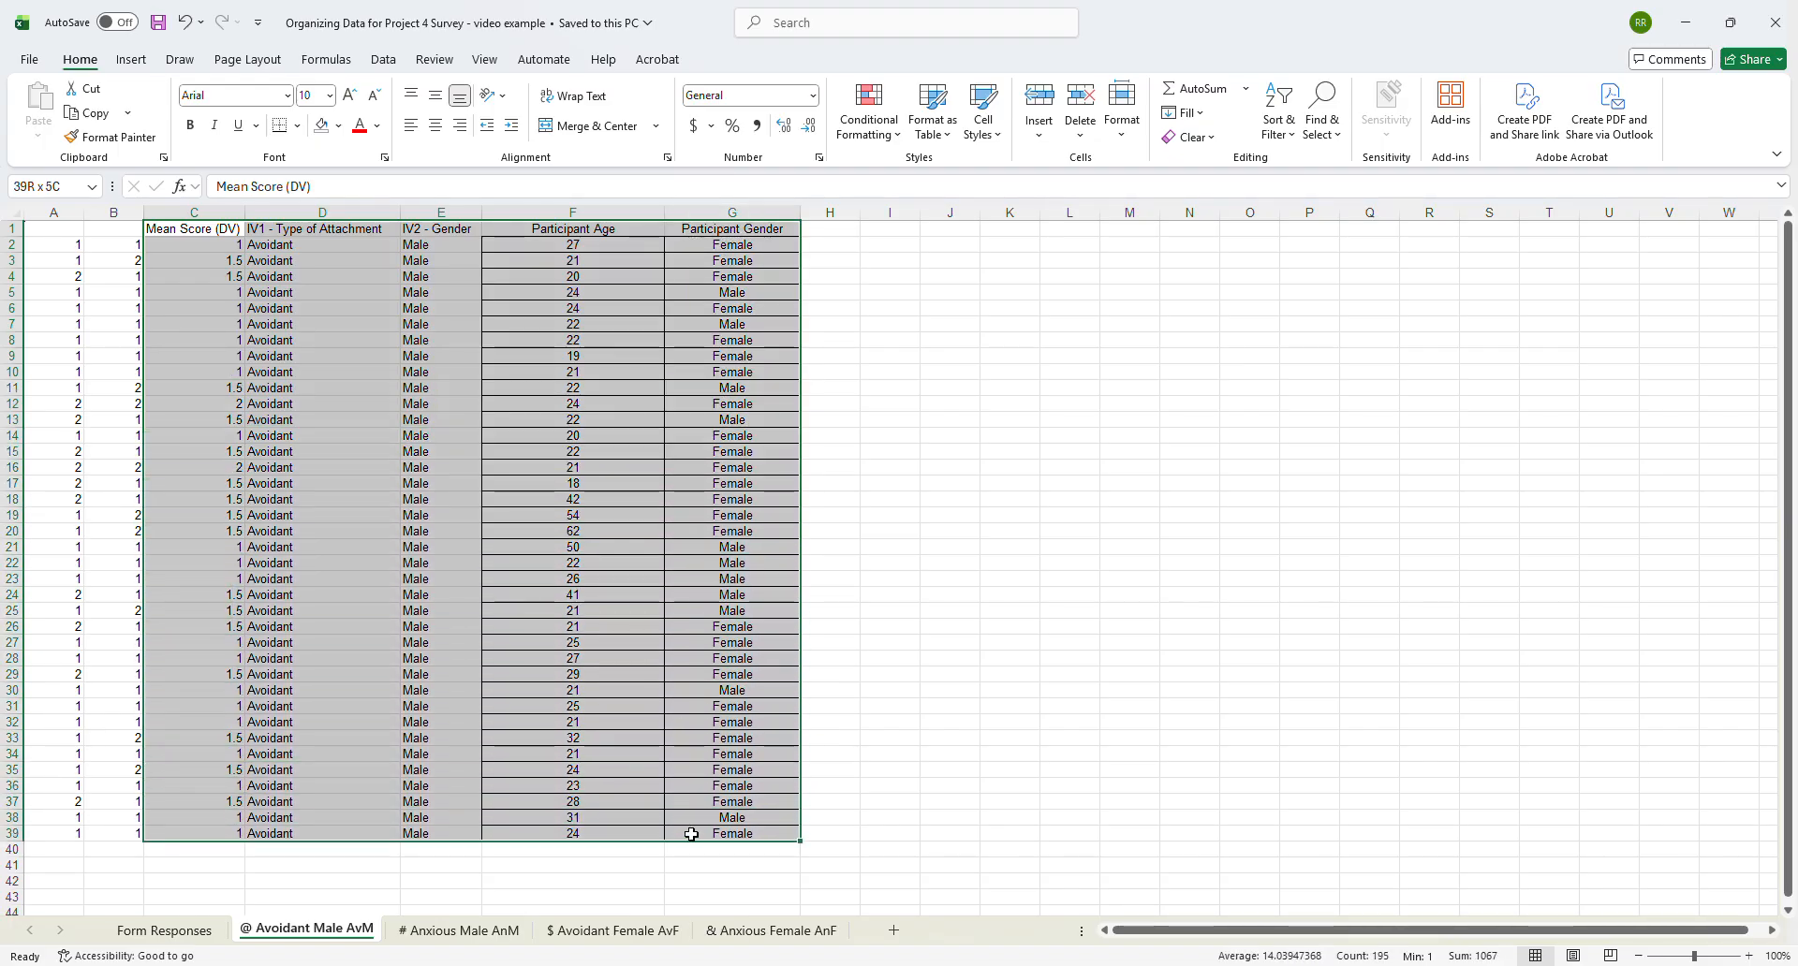
{"action": "left_click_drag", "start_coordinate": [690, 833], "coordinate": [690, 834]}
{"action": "left_click_drag", "start_coordinate": [175, 229], "coordinate": [734, 825]}
{"action": "key", "text": "ctrl+c"}
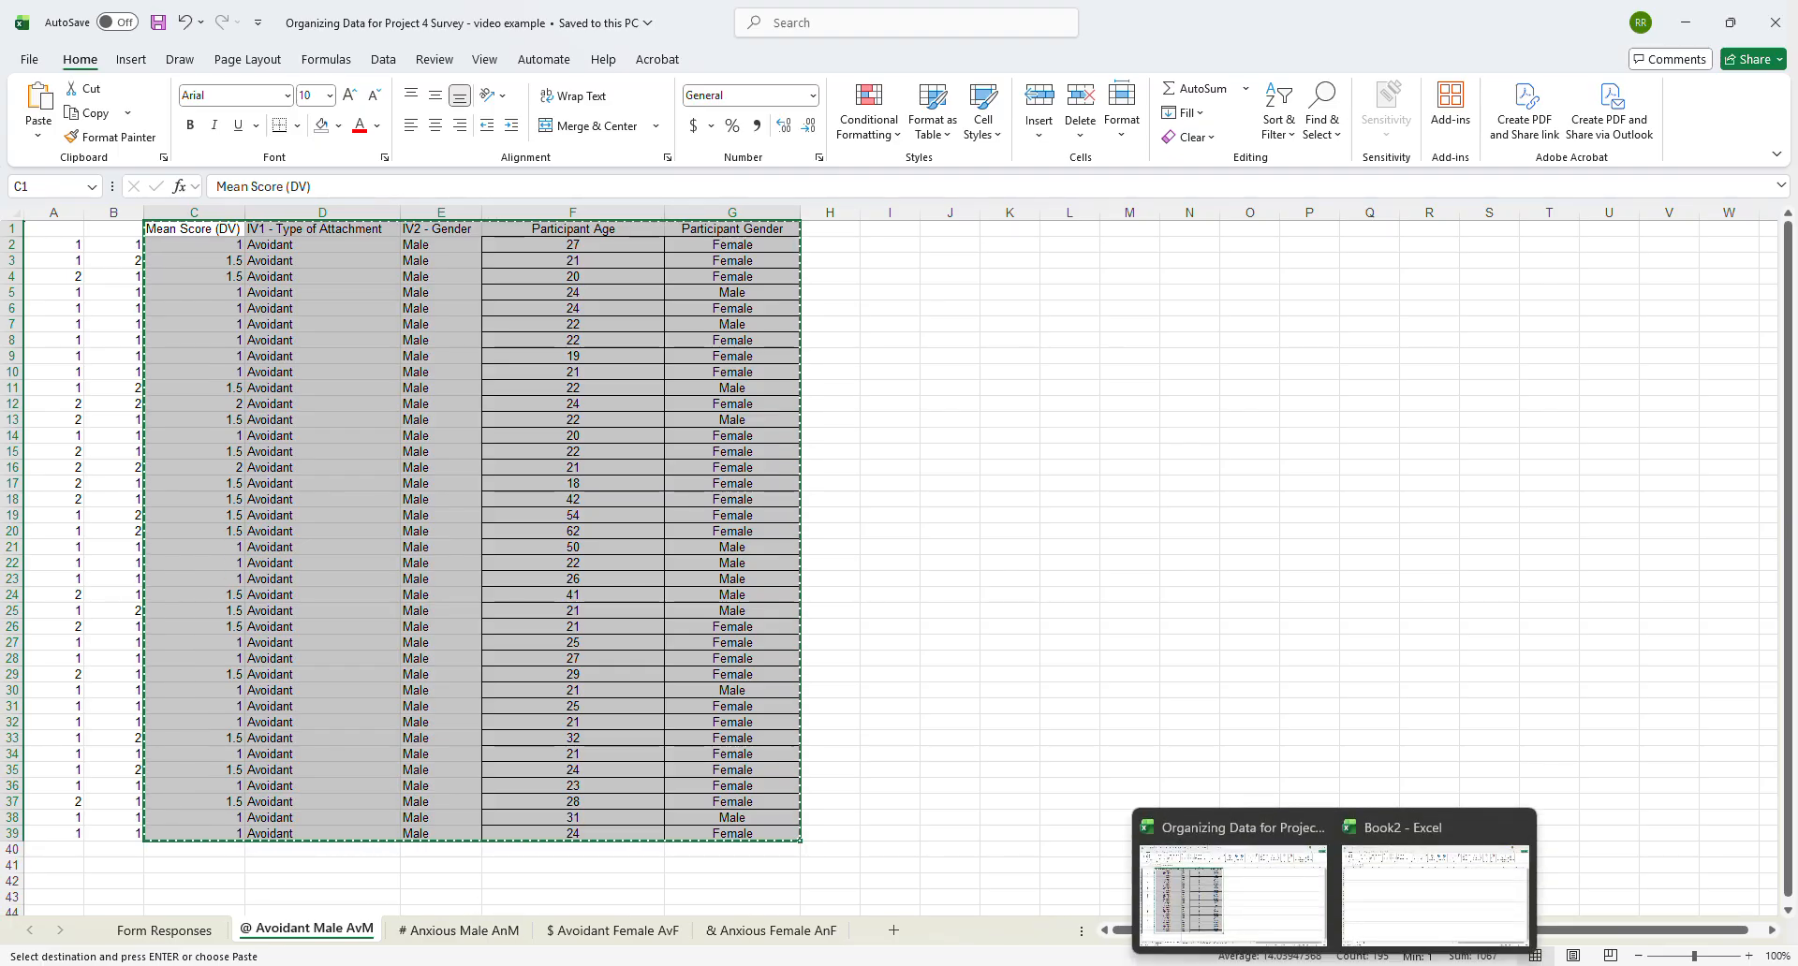
{"action": "left_click", "coordinate": [1334, 965]}
{"action": "left_click", "coordinate": [1389, 903]}
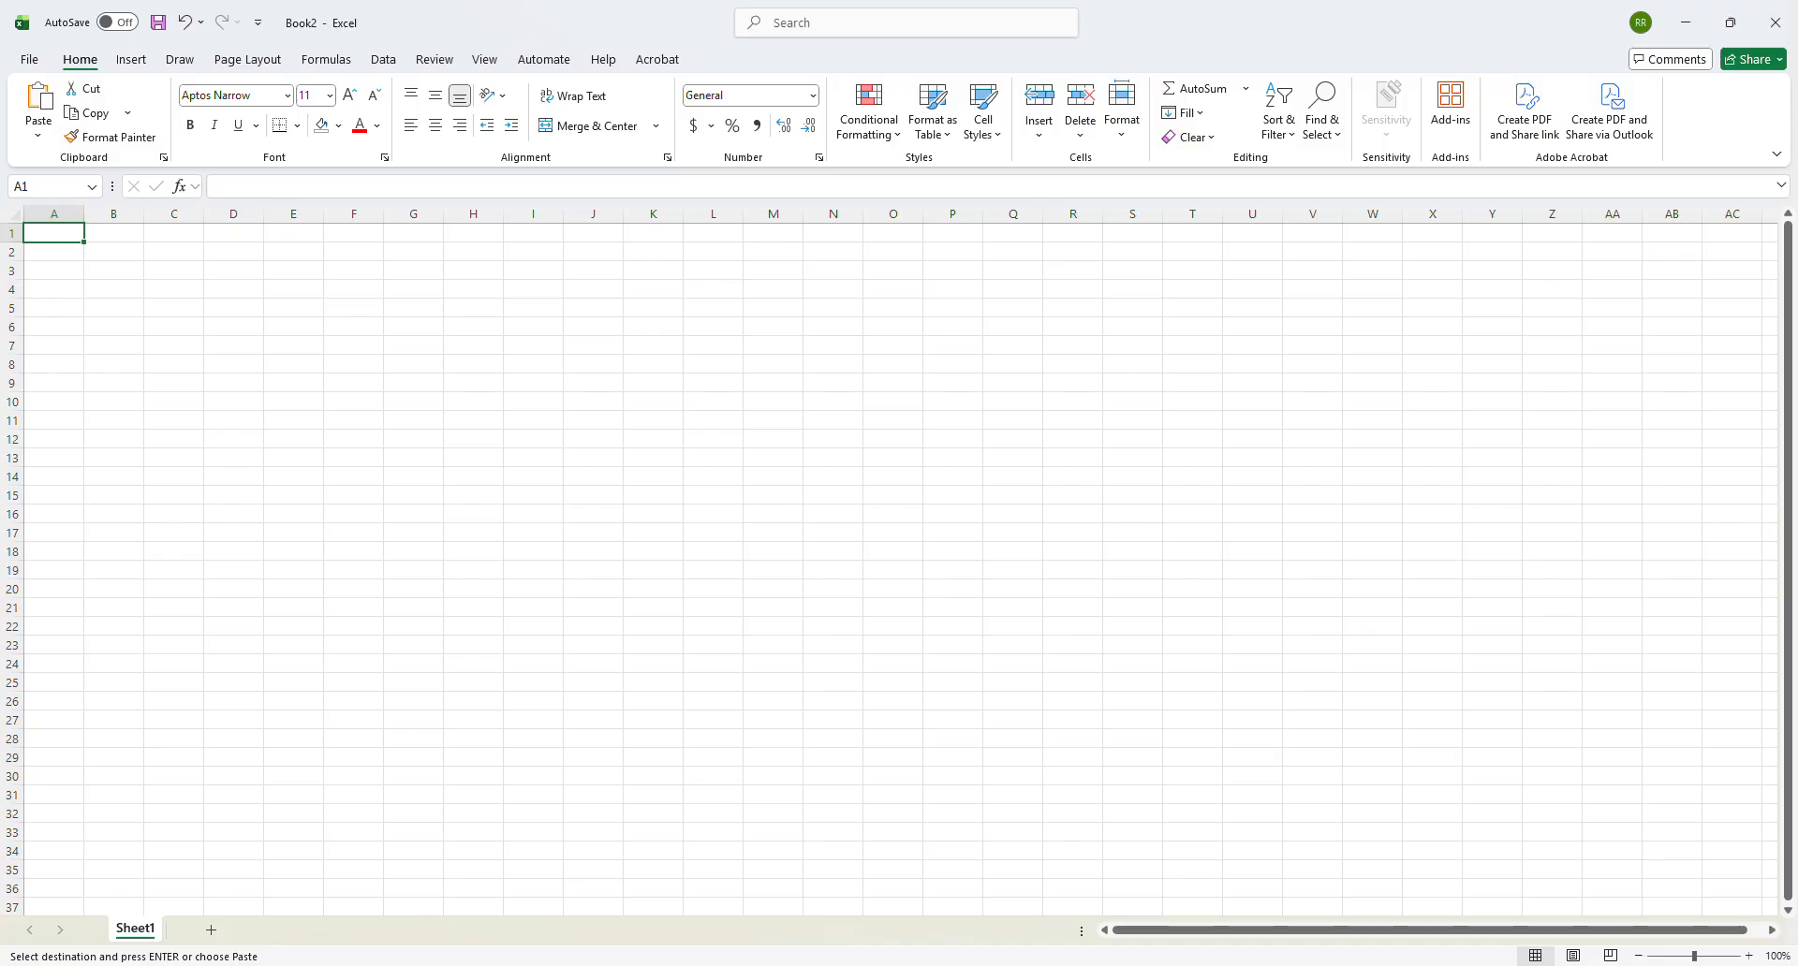
{"action": "left_click", "coordinate": [38, 139]}
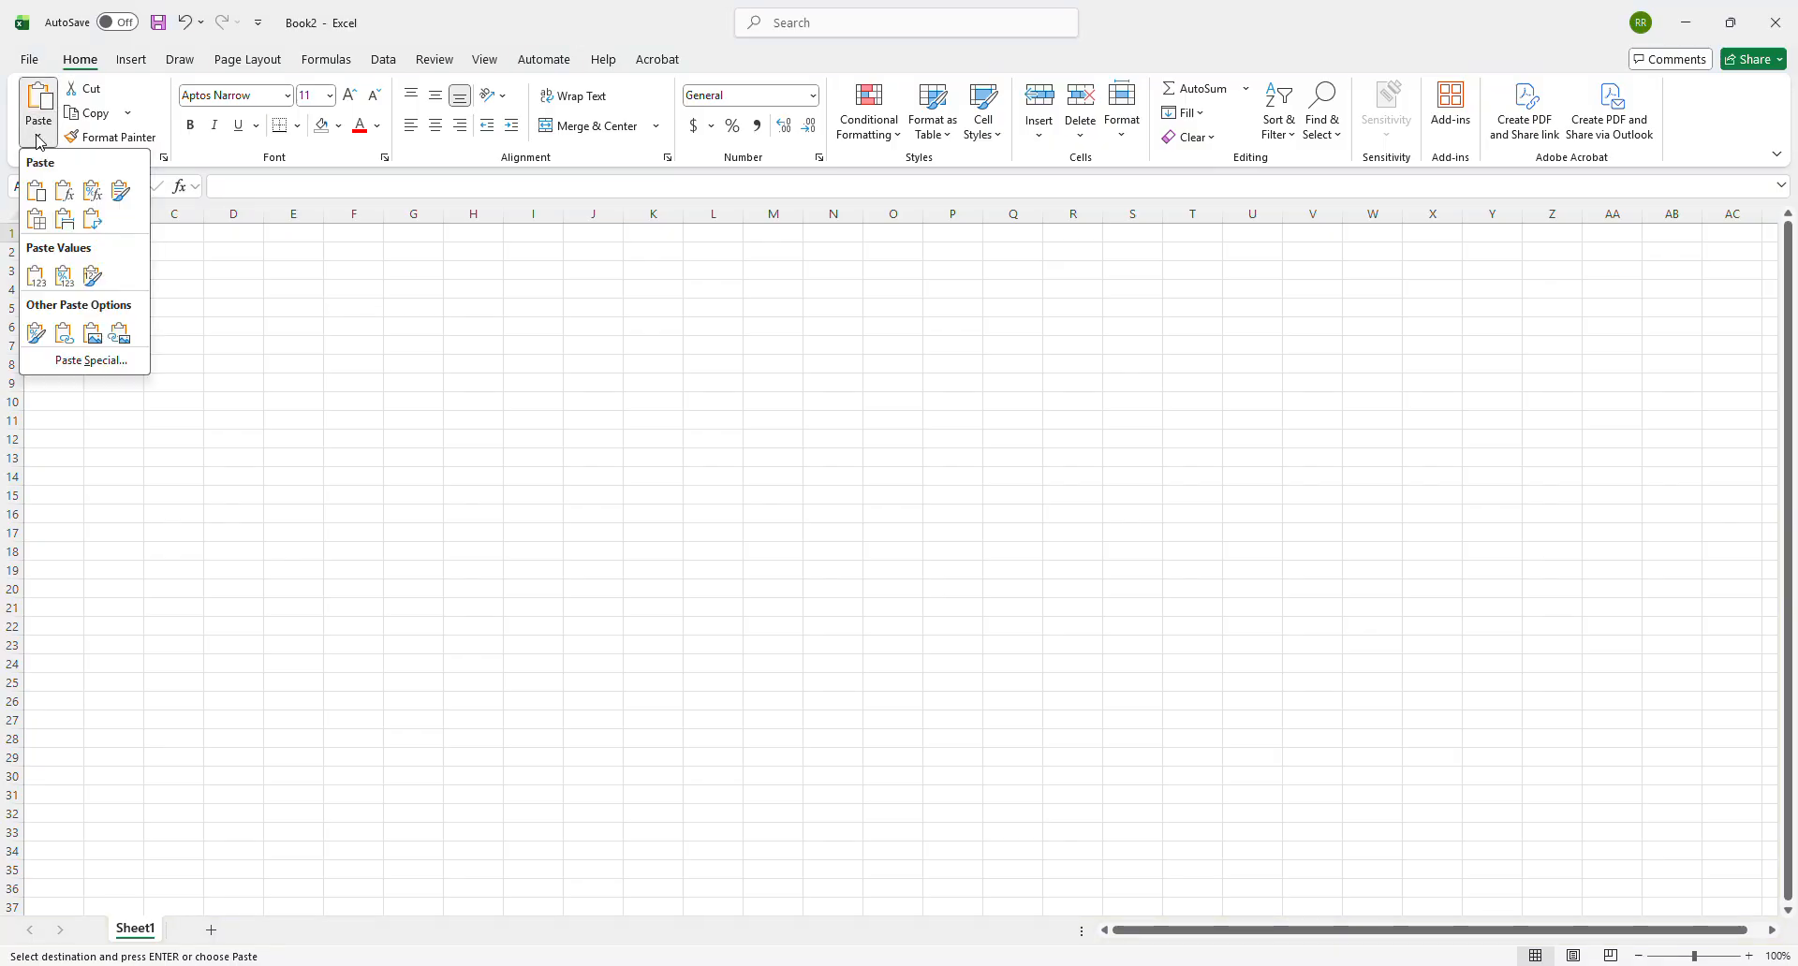
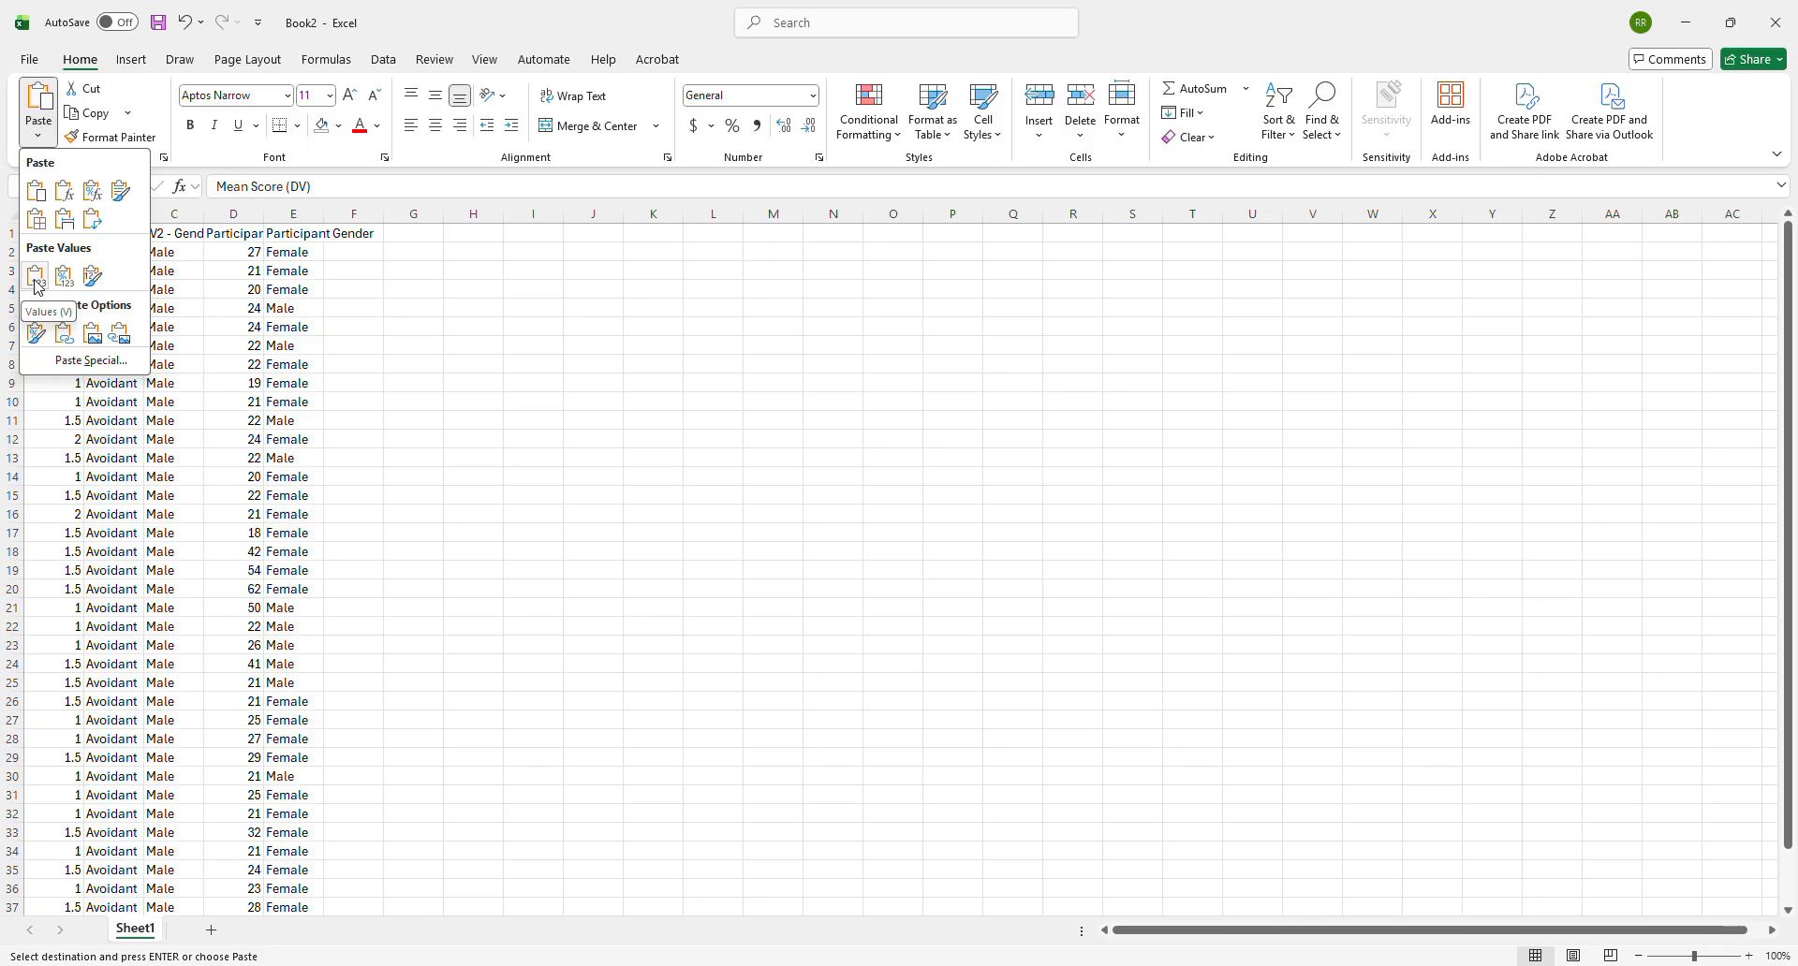
- Paste the copied Avoidant Male data into Book2 at A1 as values only
{"action": "left_click", "coordinate": [36, 287]}
{"action": "left_click", "coordinate": [182, 312]}
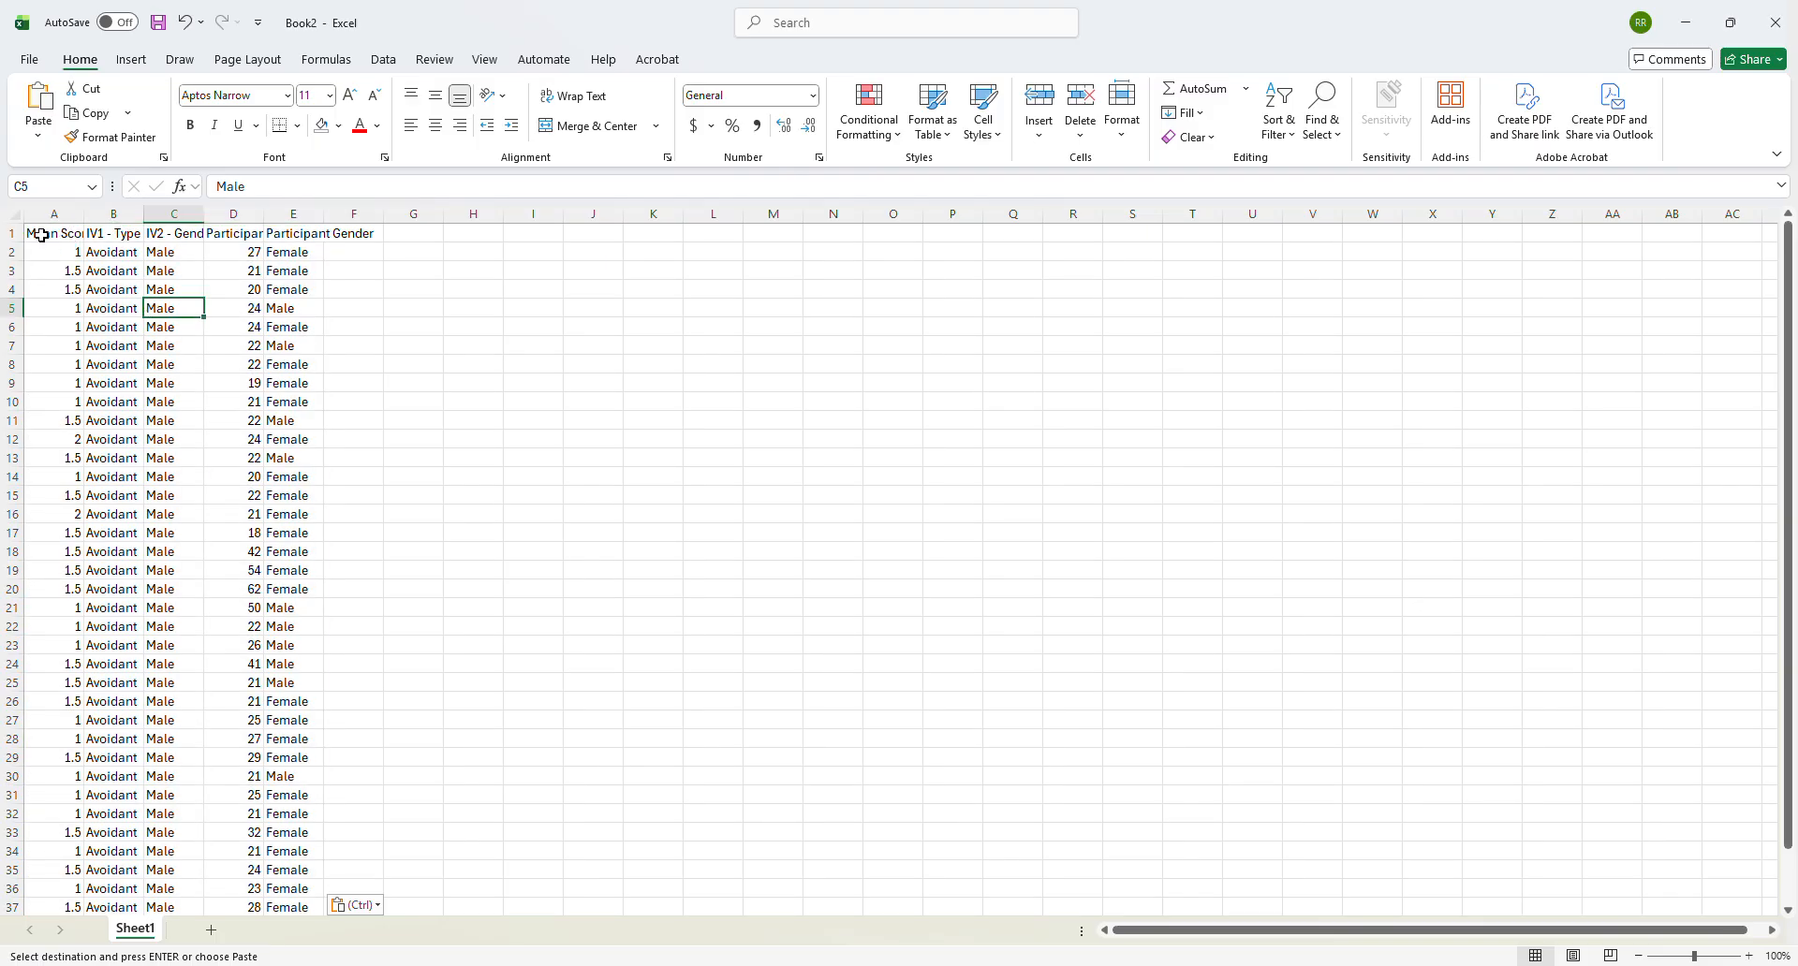
{"action": "scroll", "coordinate": [164, 388], "scroll_direction": "down", "scroll_amount": 4}
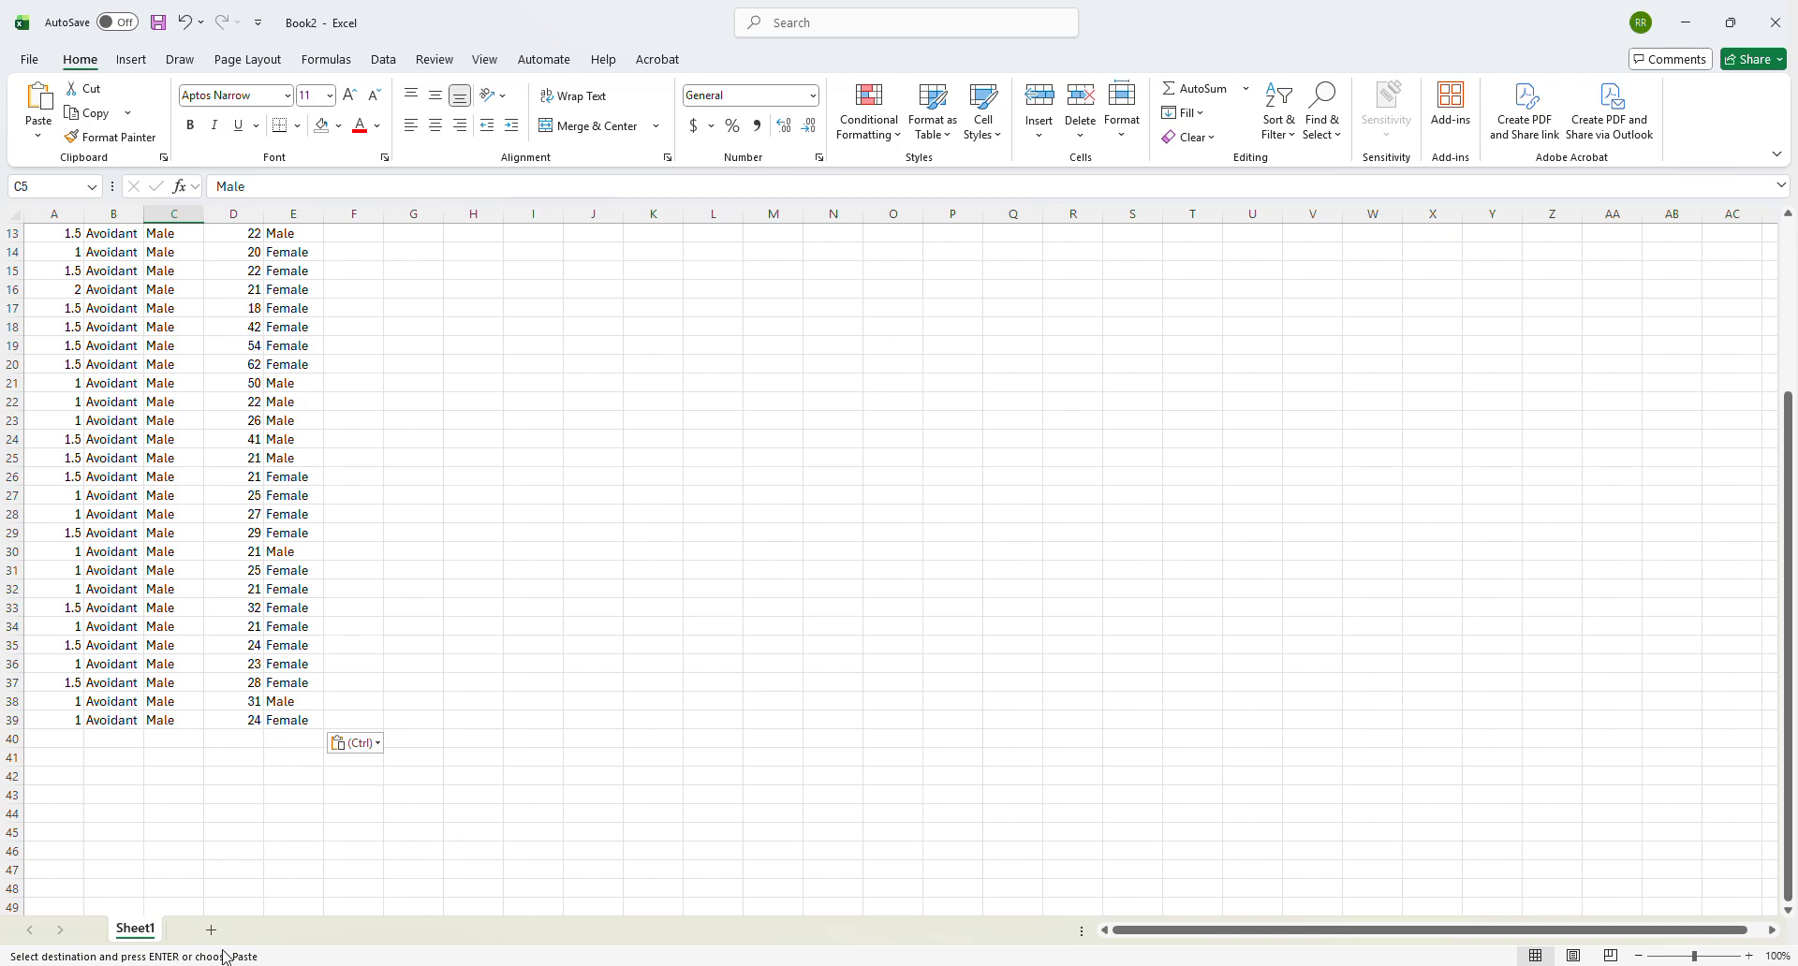
- Copy C2:G33, without the header row, from the # Anxious Male AnM sheet of the survey workbook
{"action": "mouse_move", "coordinate": [1344, 956]}
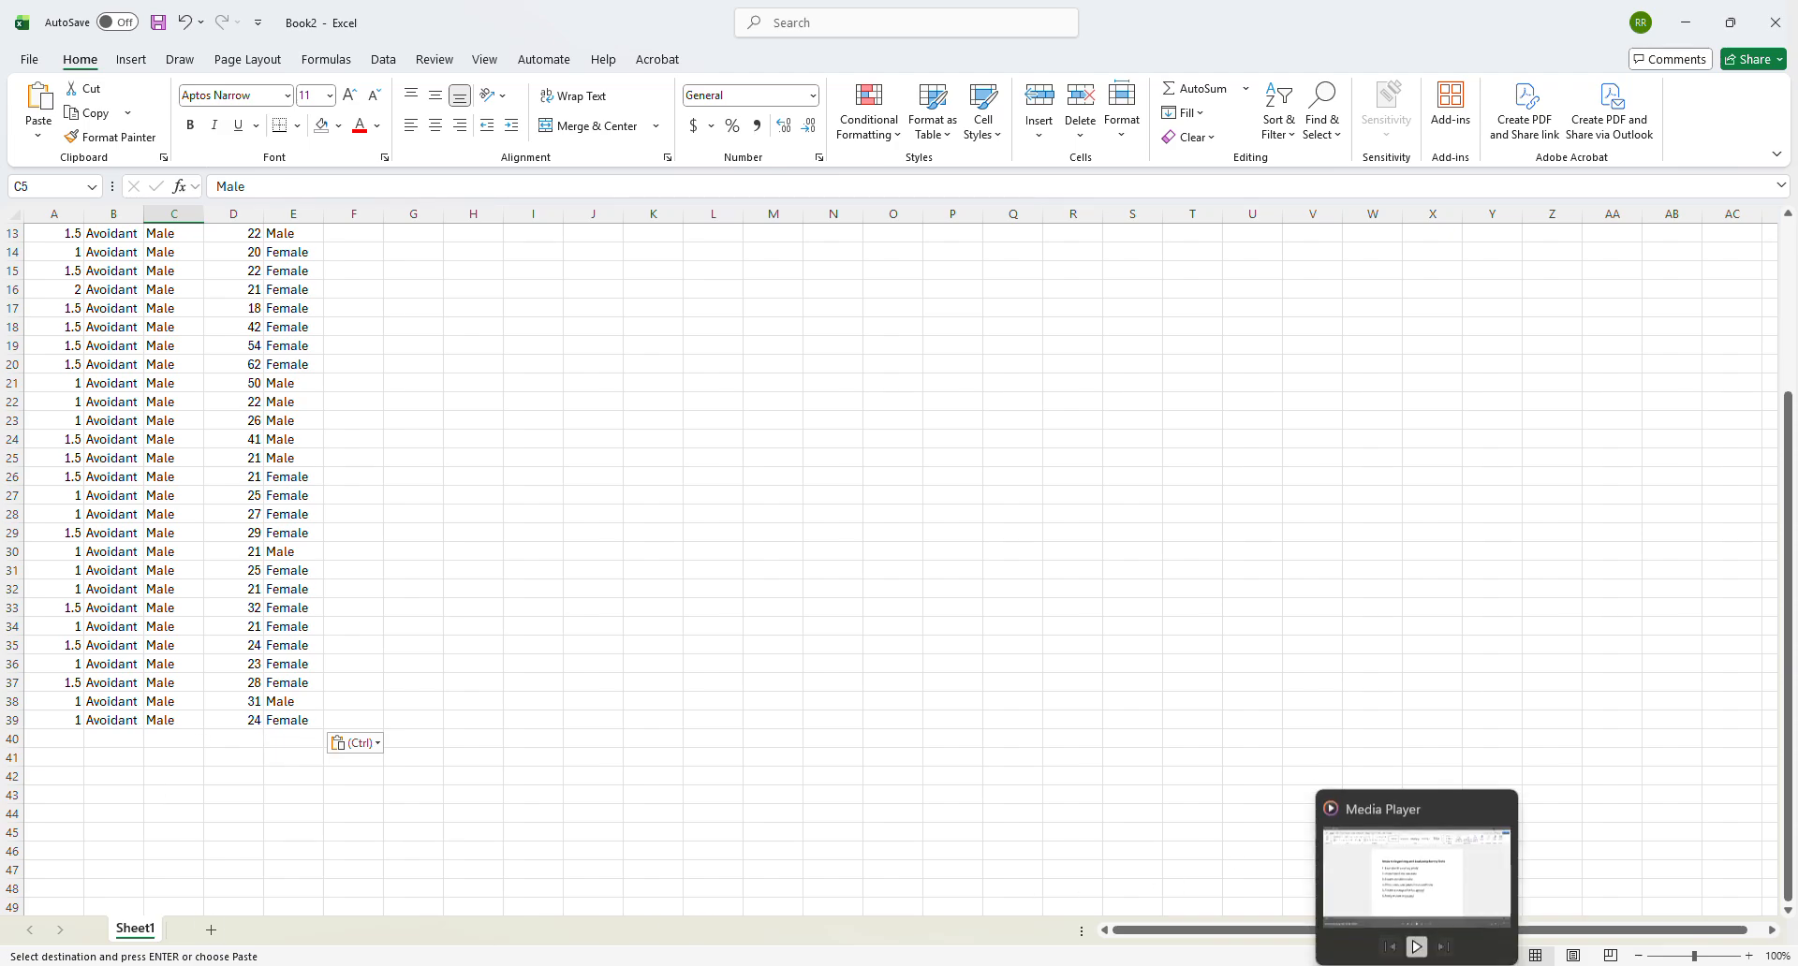
{"action": "left_click", "coordinate": [1285, 906]}
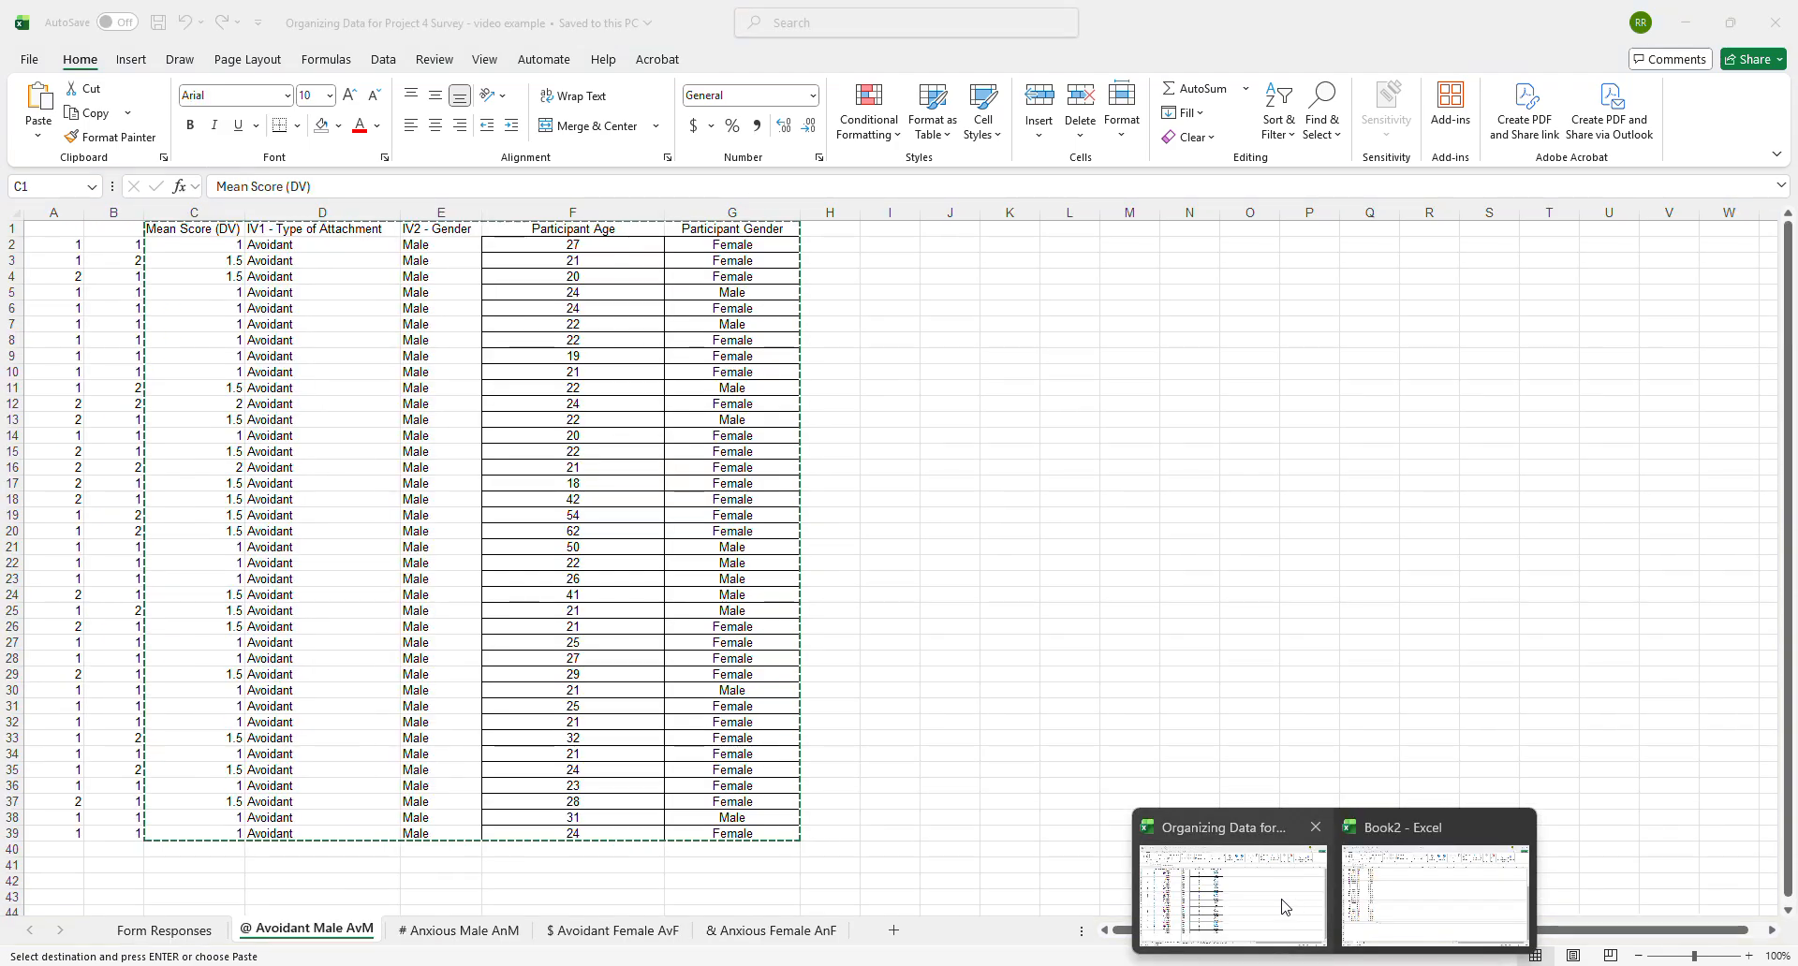
{"action": "left_click", "coordinate": [460, 930]}
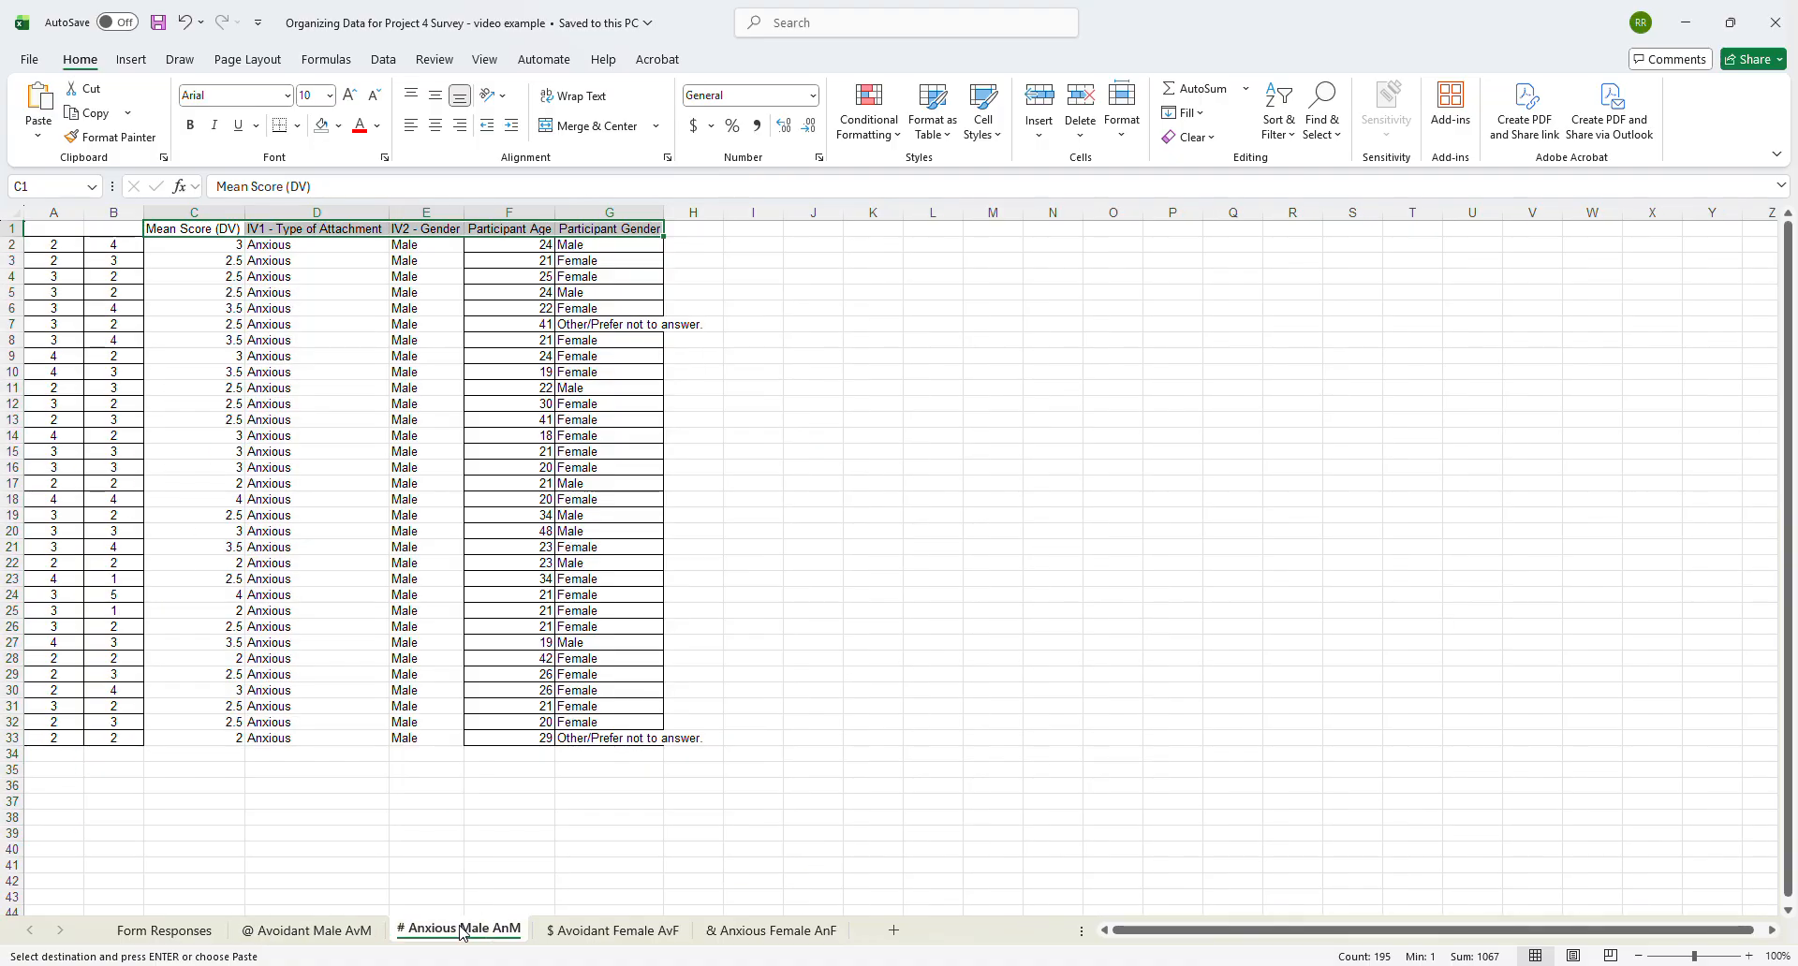
{"action": "left_click", "coordinate": [172, 245]}
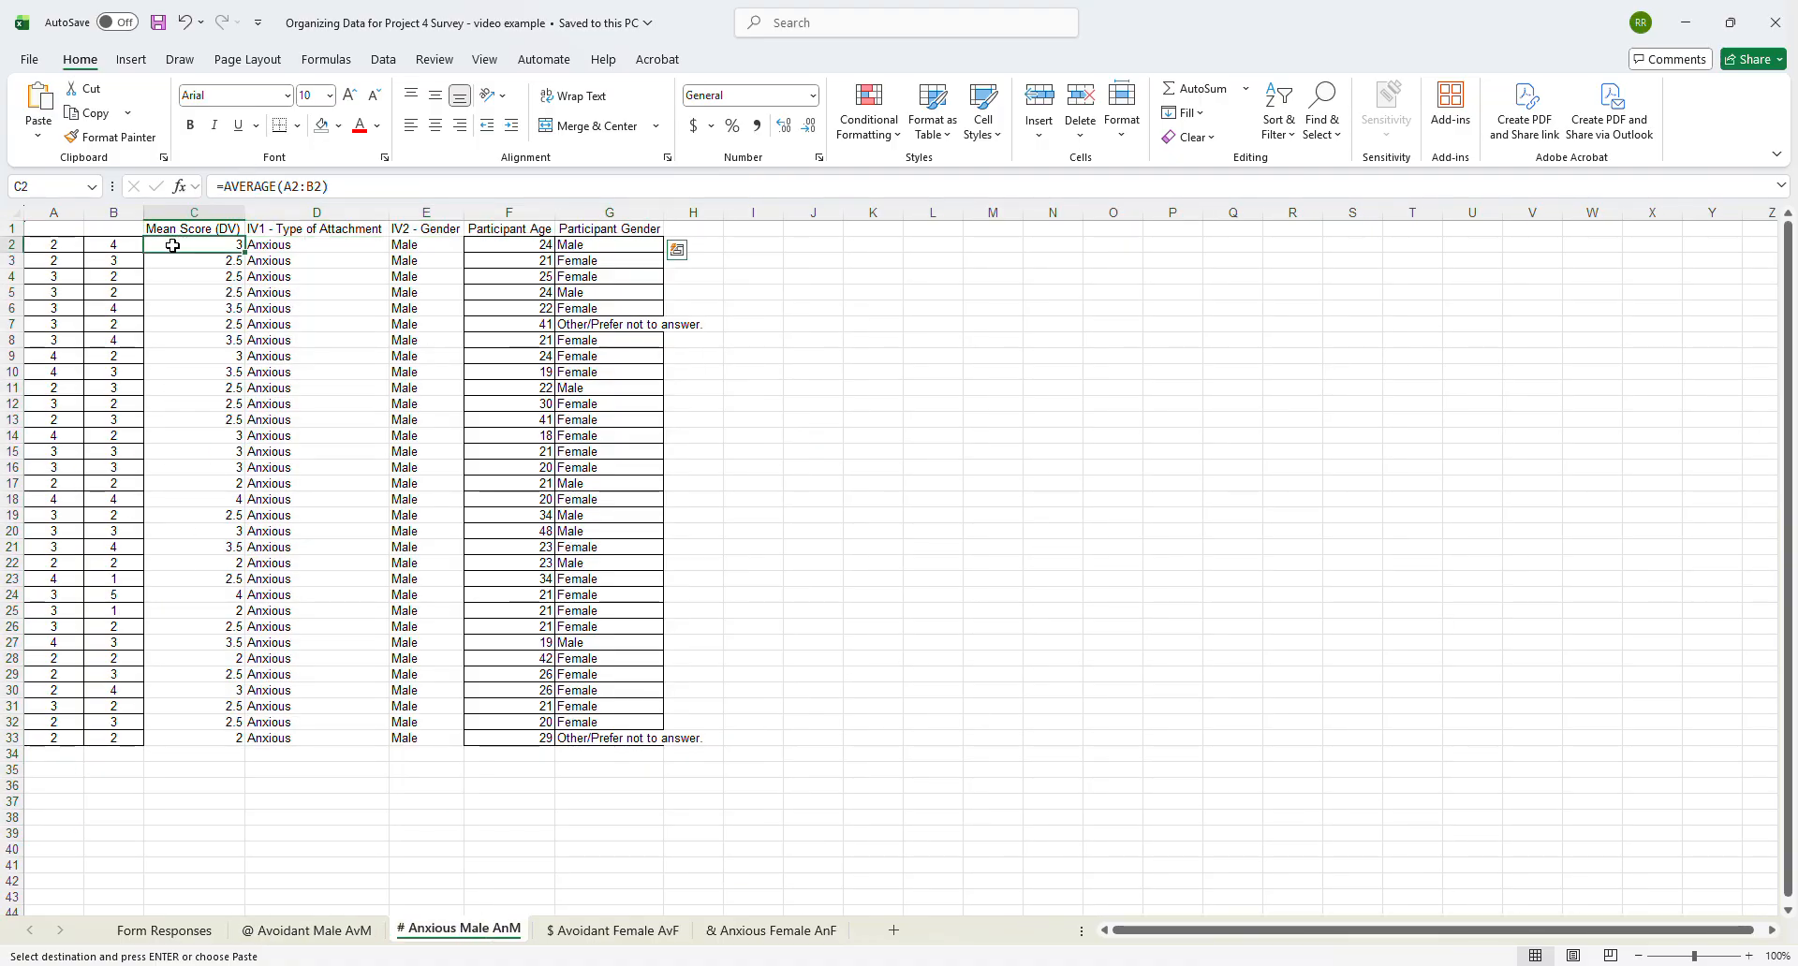
{"action": "mouse_move", "coordinate": [172, 245]}
{"action": "left_mouse_down"}
{"action": "mouse_move", "coordinate": [281, 362]}
{"action": "mouse_move", "coordinate": [431, 585]}
{"action": "mouse_move", "coordinate": [600, 714]}
{"action": "mouse_move", "coordinate": [602, 740]}
{"action": "left_mouse_up"}
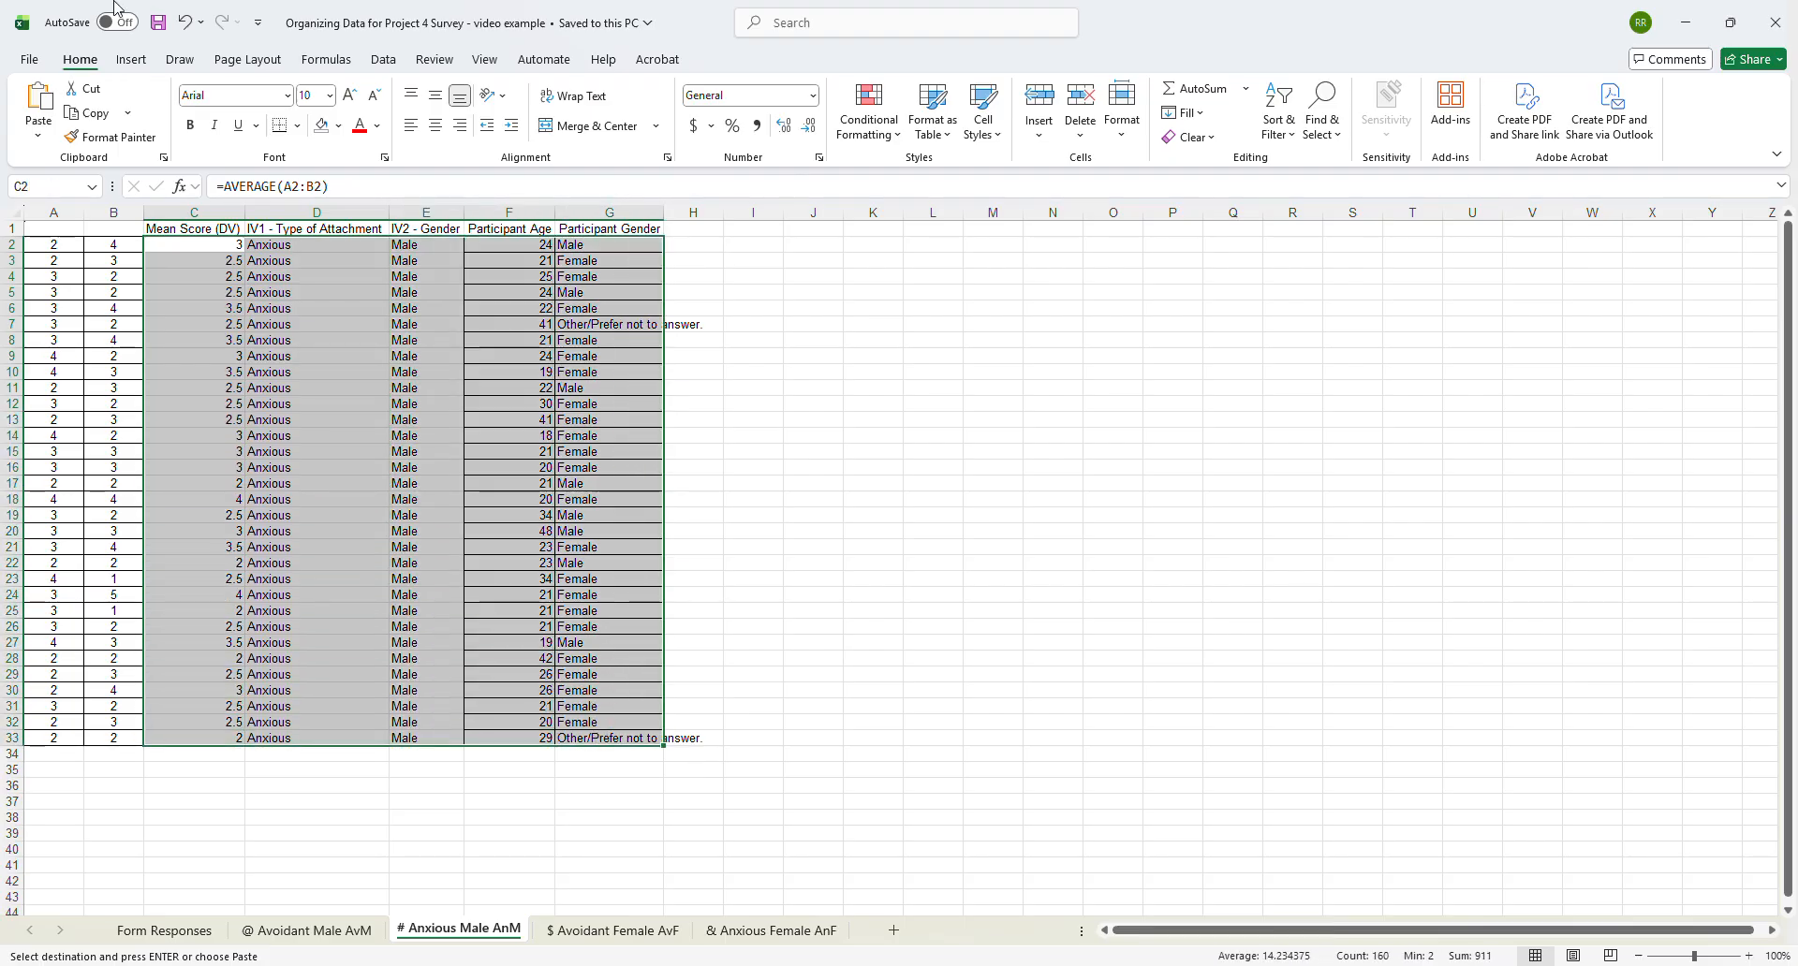
{"action": "left_click", "coordinate": [90, 112]}
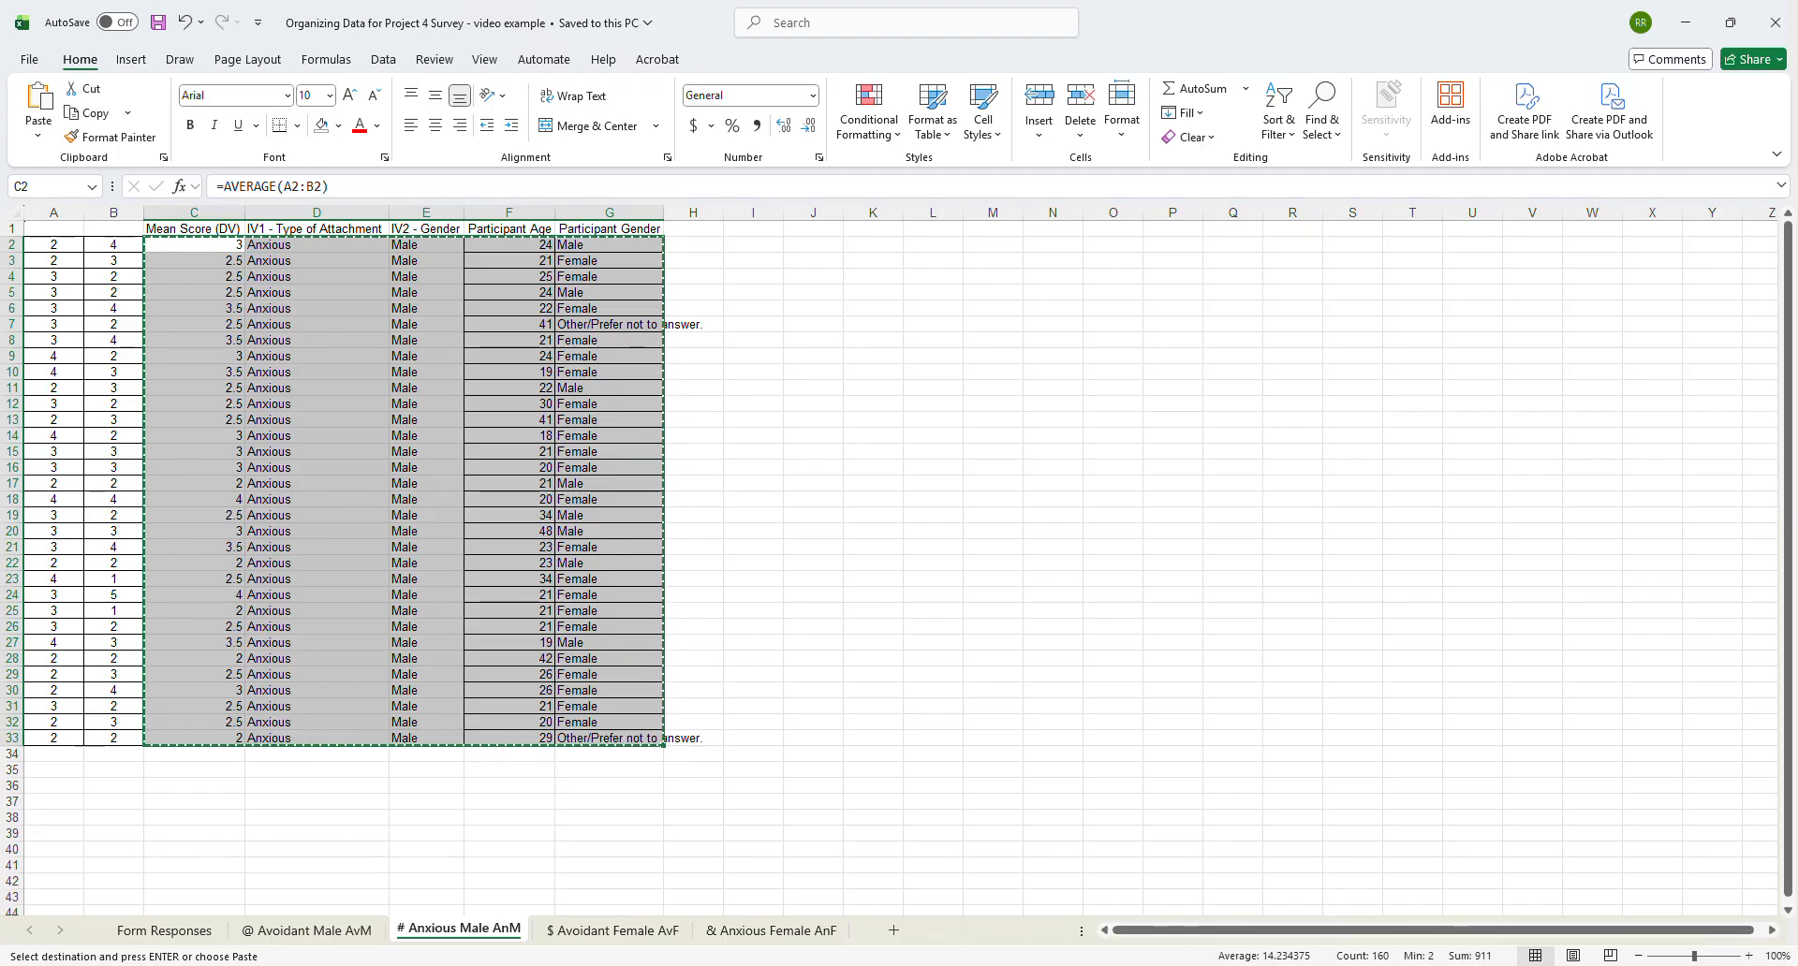
- Paste the Anxious Male rows as values only at A40 of Book2 and select A72, the first empty cell below them
{"action": "mouse_move", "coordinate": [1334, 965]}
{"action": "left_click", "coordinate": [1396, 919]}
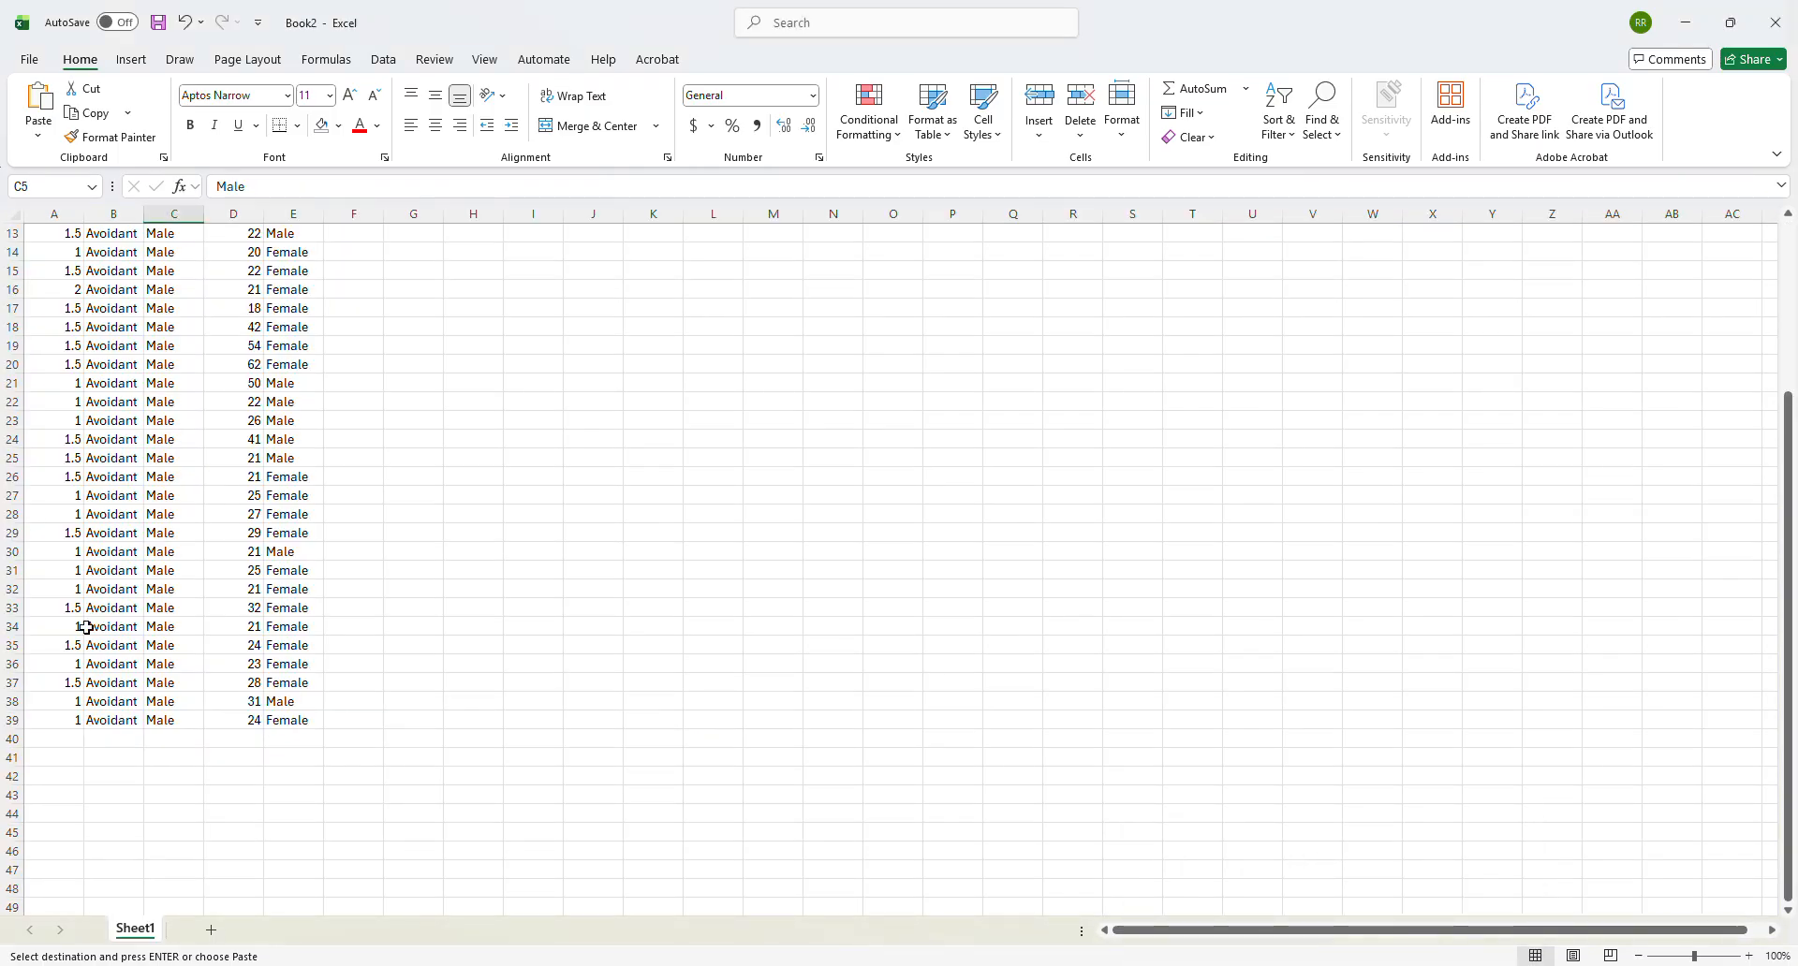
{"action": "left_click", "coordinate": [63, 734]}
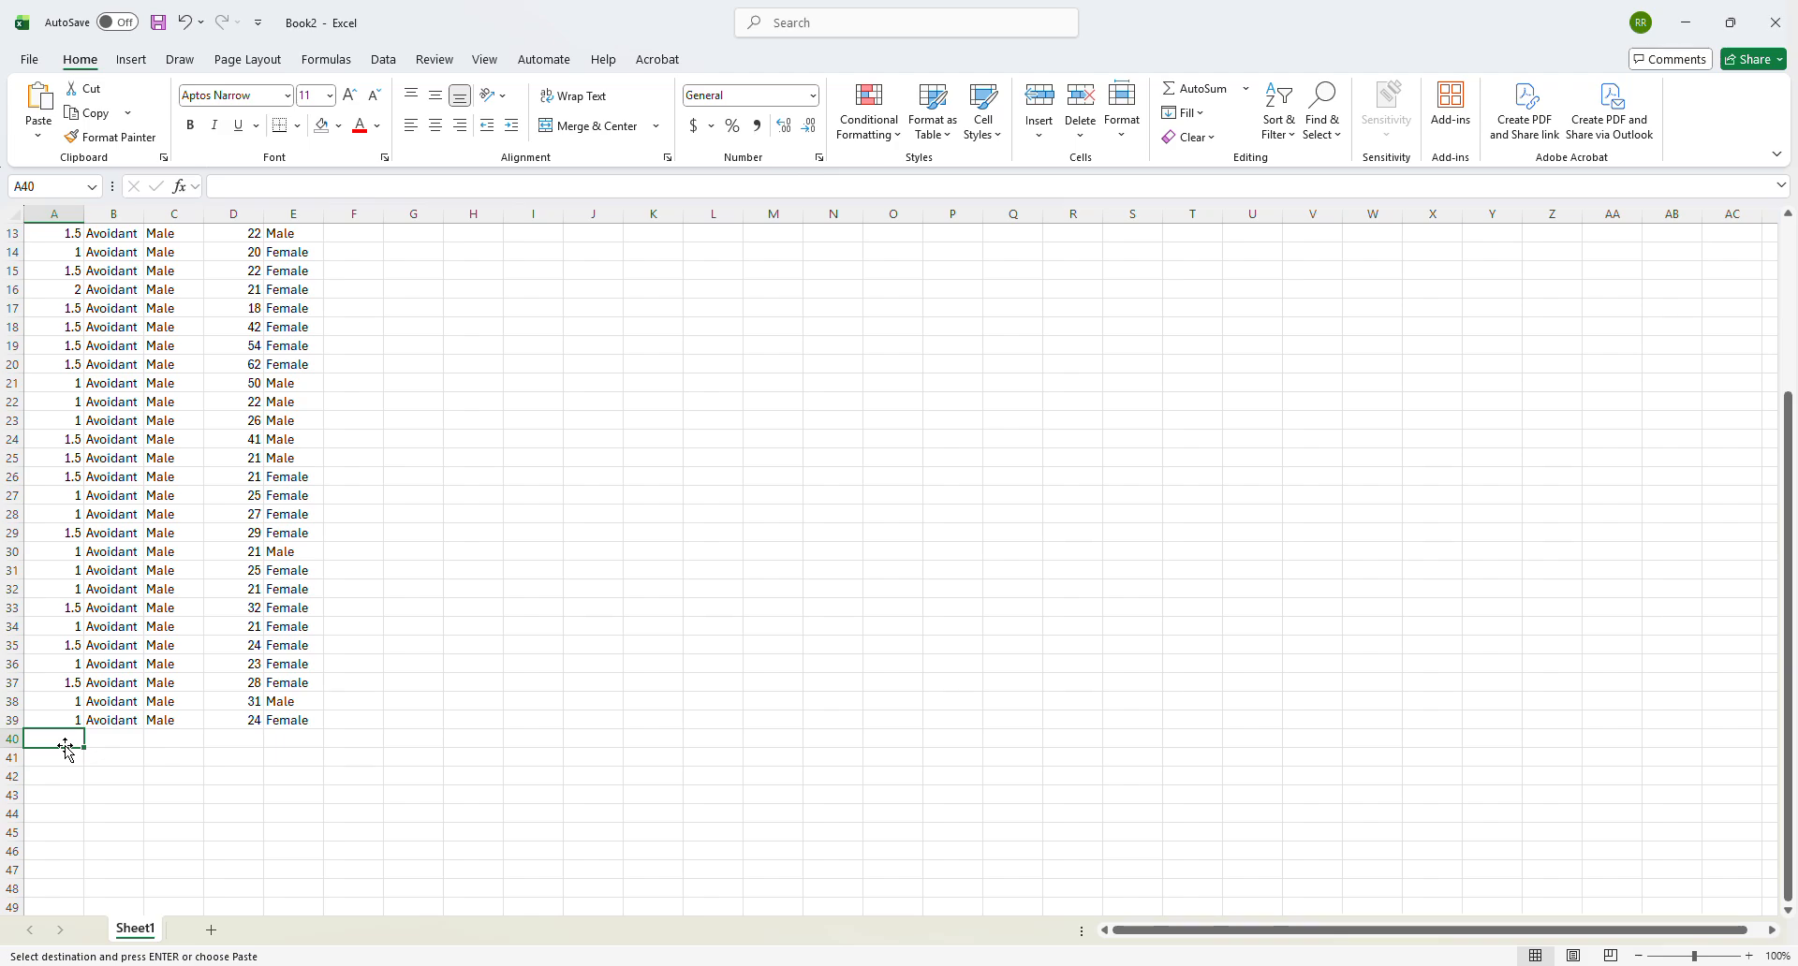
{"action": "left_click", "coordinate": [38, 134]}
{"action": "left_click", "coordinate": [37, 276]}
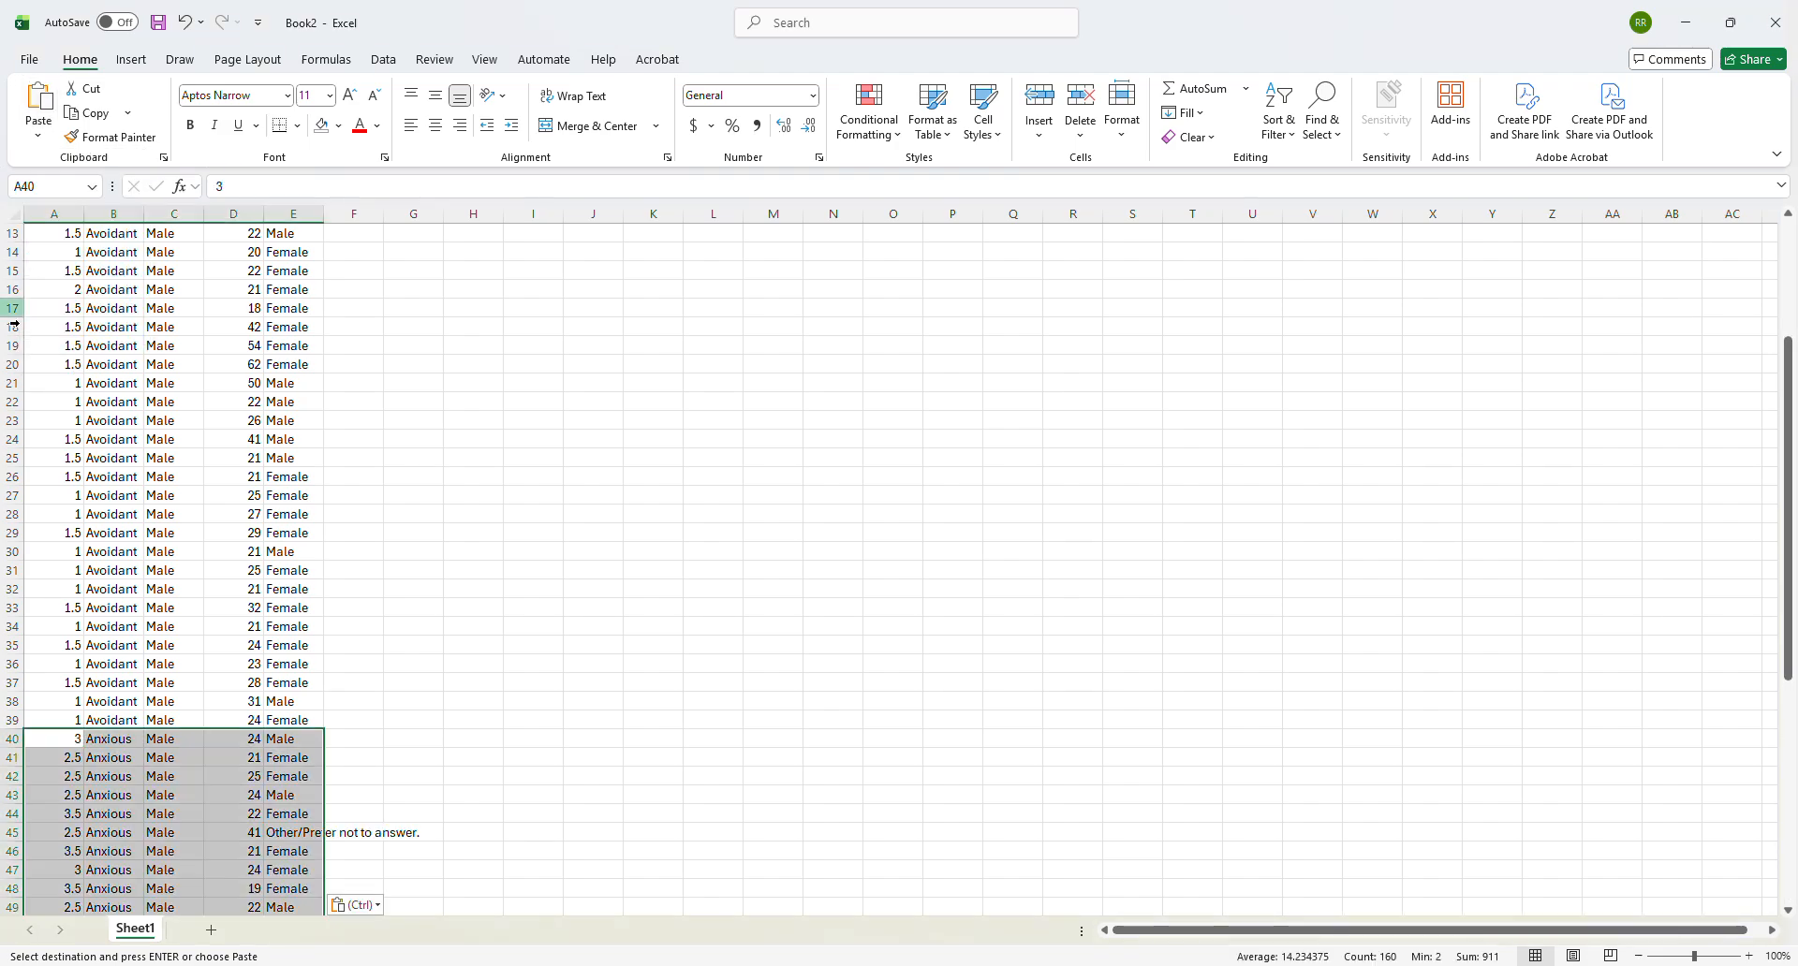
{"action": "scroll", "coordinate": [149, 608], "scroll_direction": "down", "scroll_amount": 3}
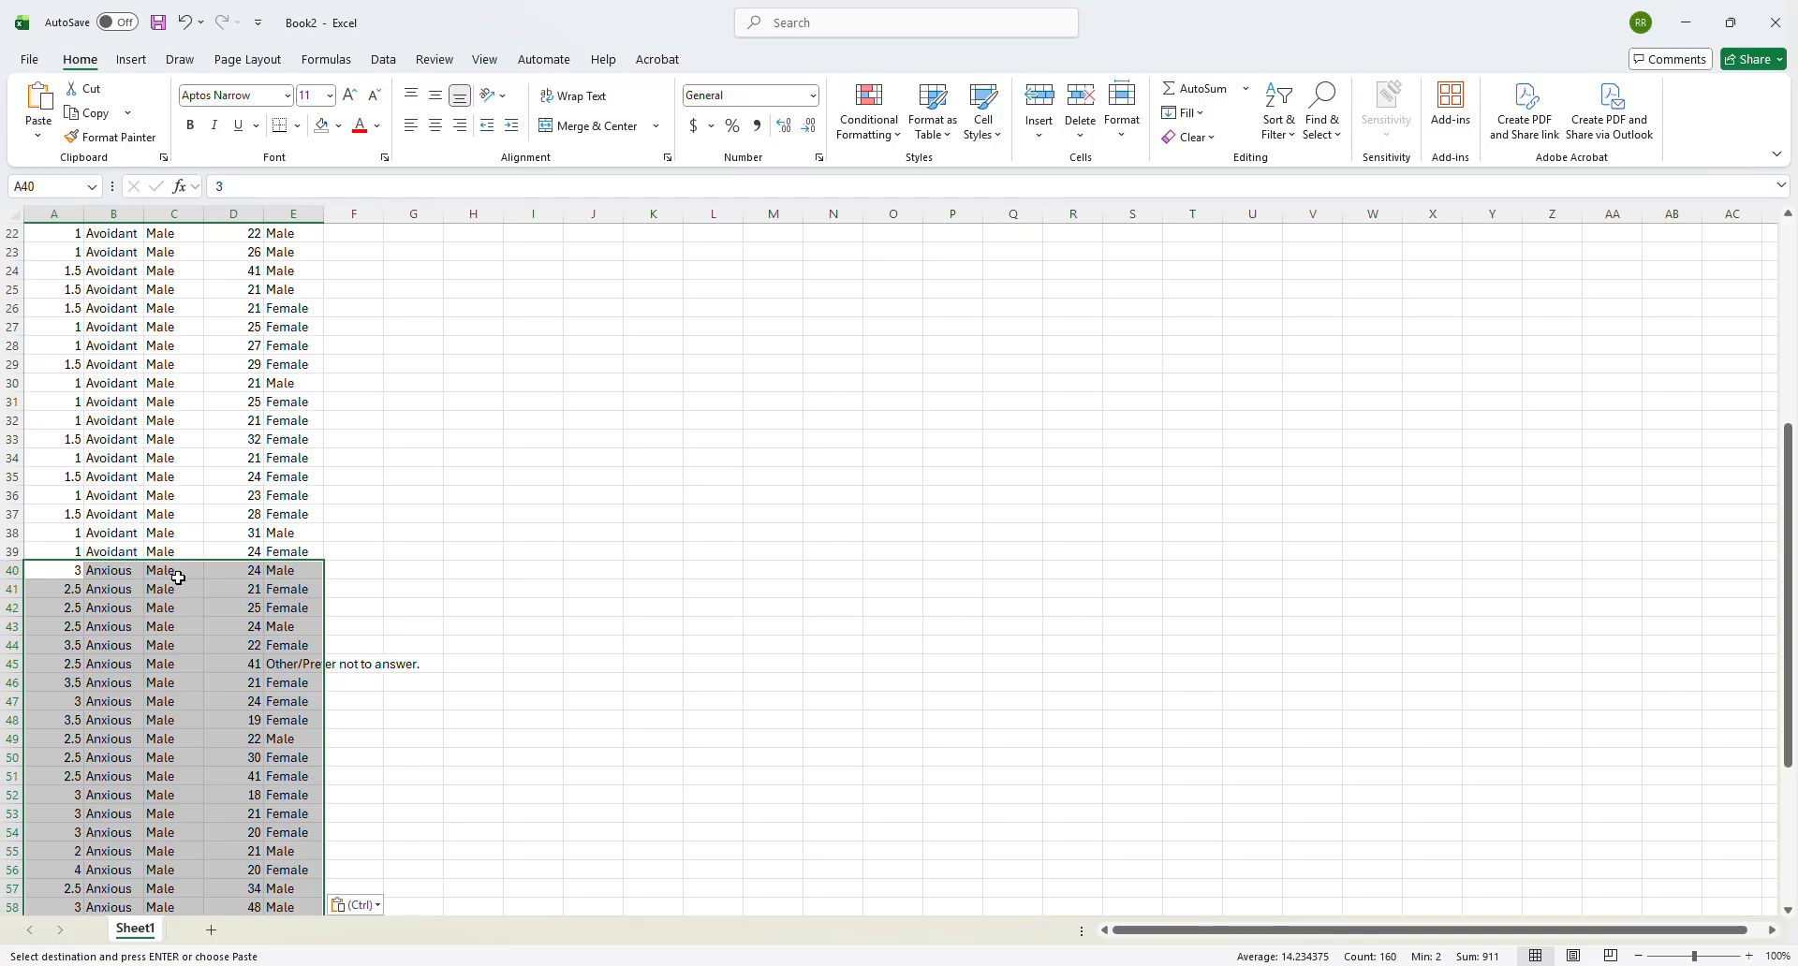
{"action": "scroll", "coordinate": [177, 590], "scroll_direction": "down", "scroll_amount": 3}
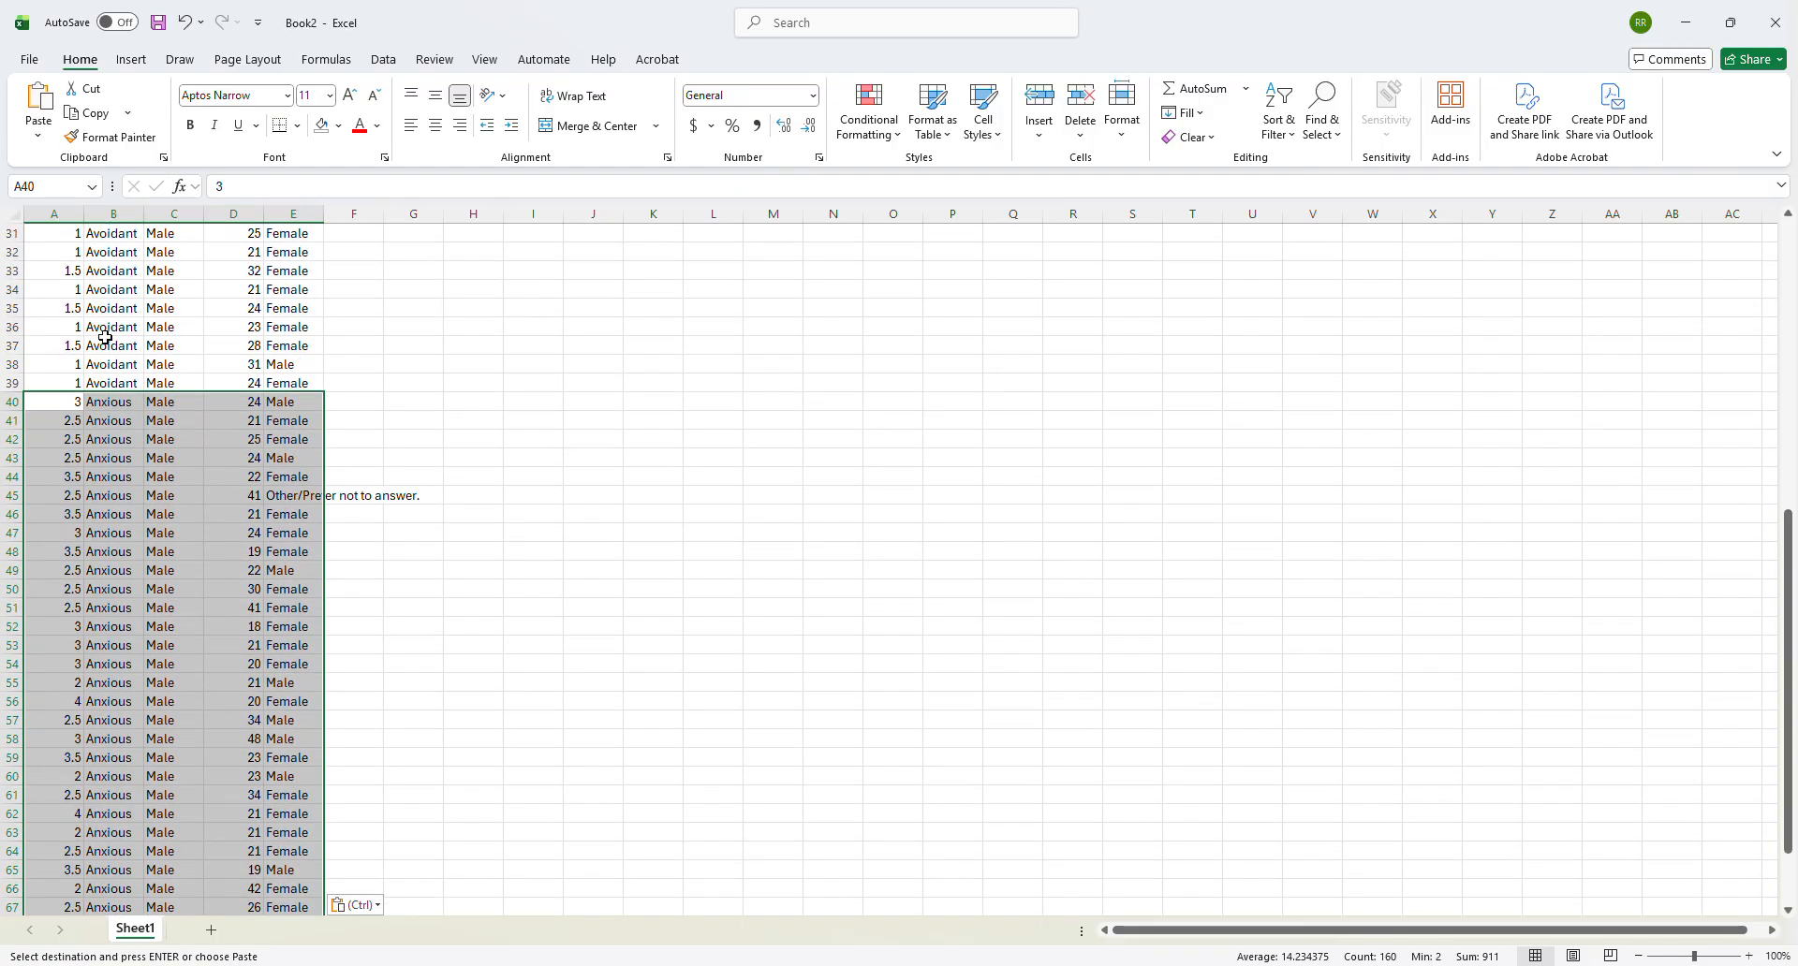
{"action": "scroll", "coordinate": [129, 580], "scroll_direction": "down", "scroll_amount": 5}
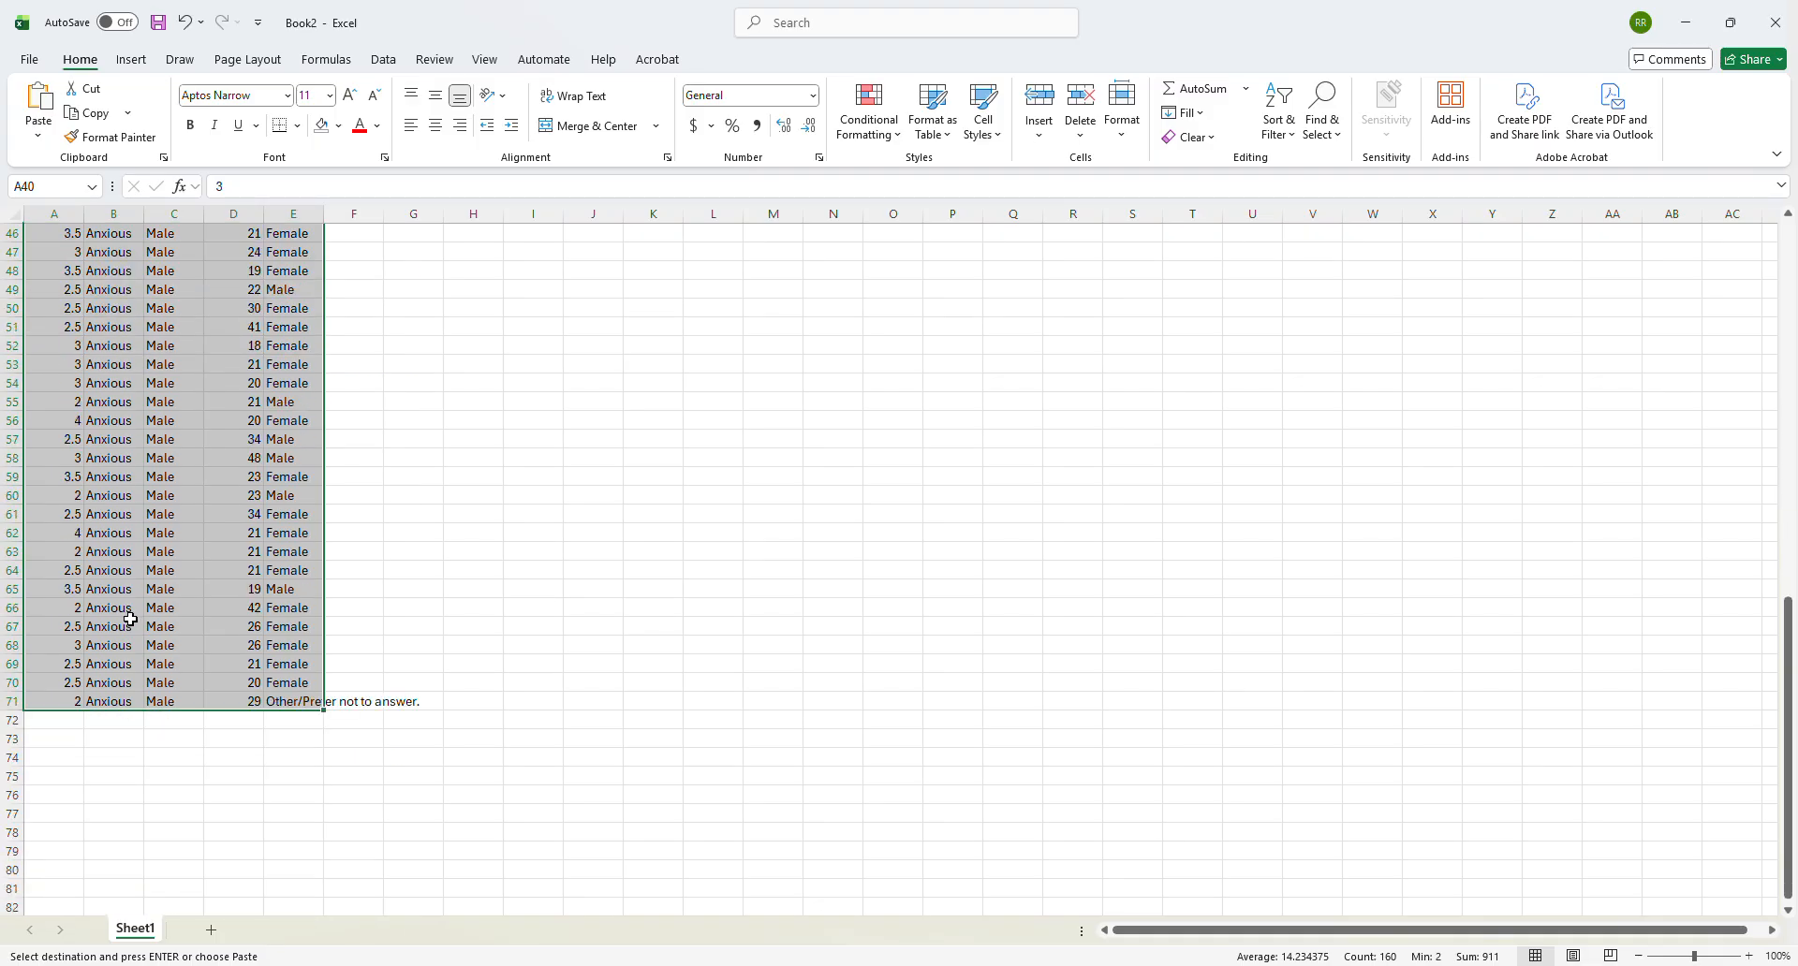
{"action": "left_click", "coordinate": [63, 722]}
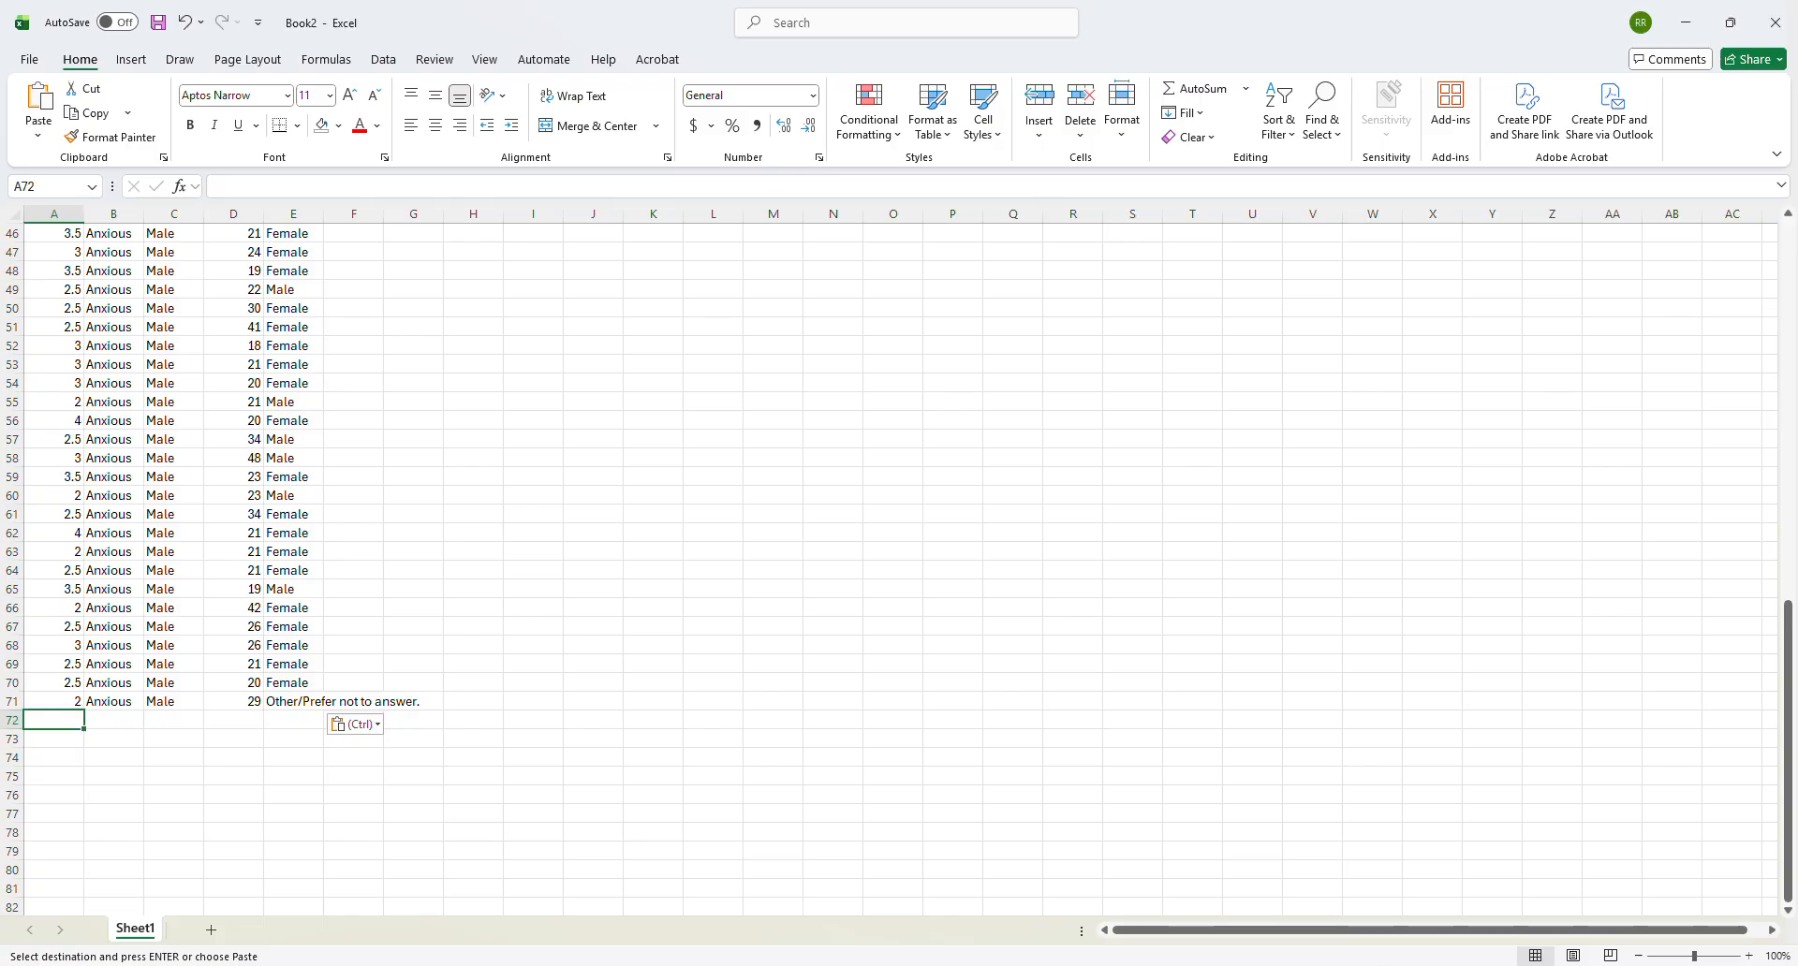
- Copy C2:G35, without the header row, from the $ Avoidant Female AvF sheet of the survey workbook
{"action": "mouse_move", "coordinate": [1348, 961]}
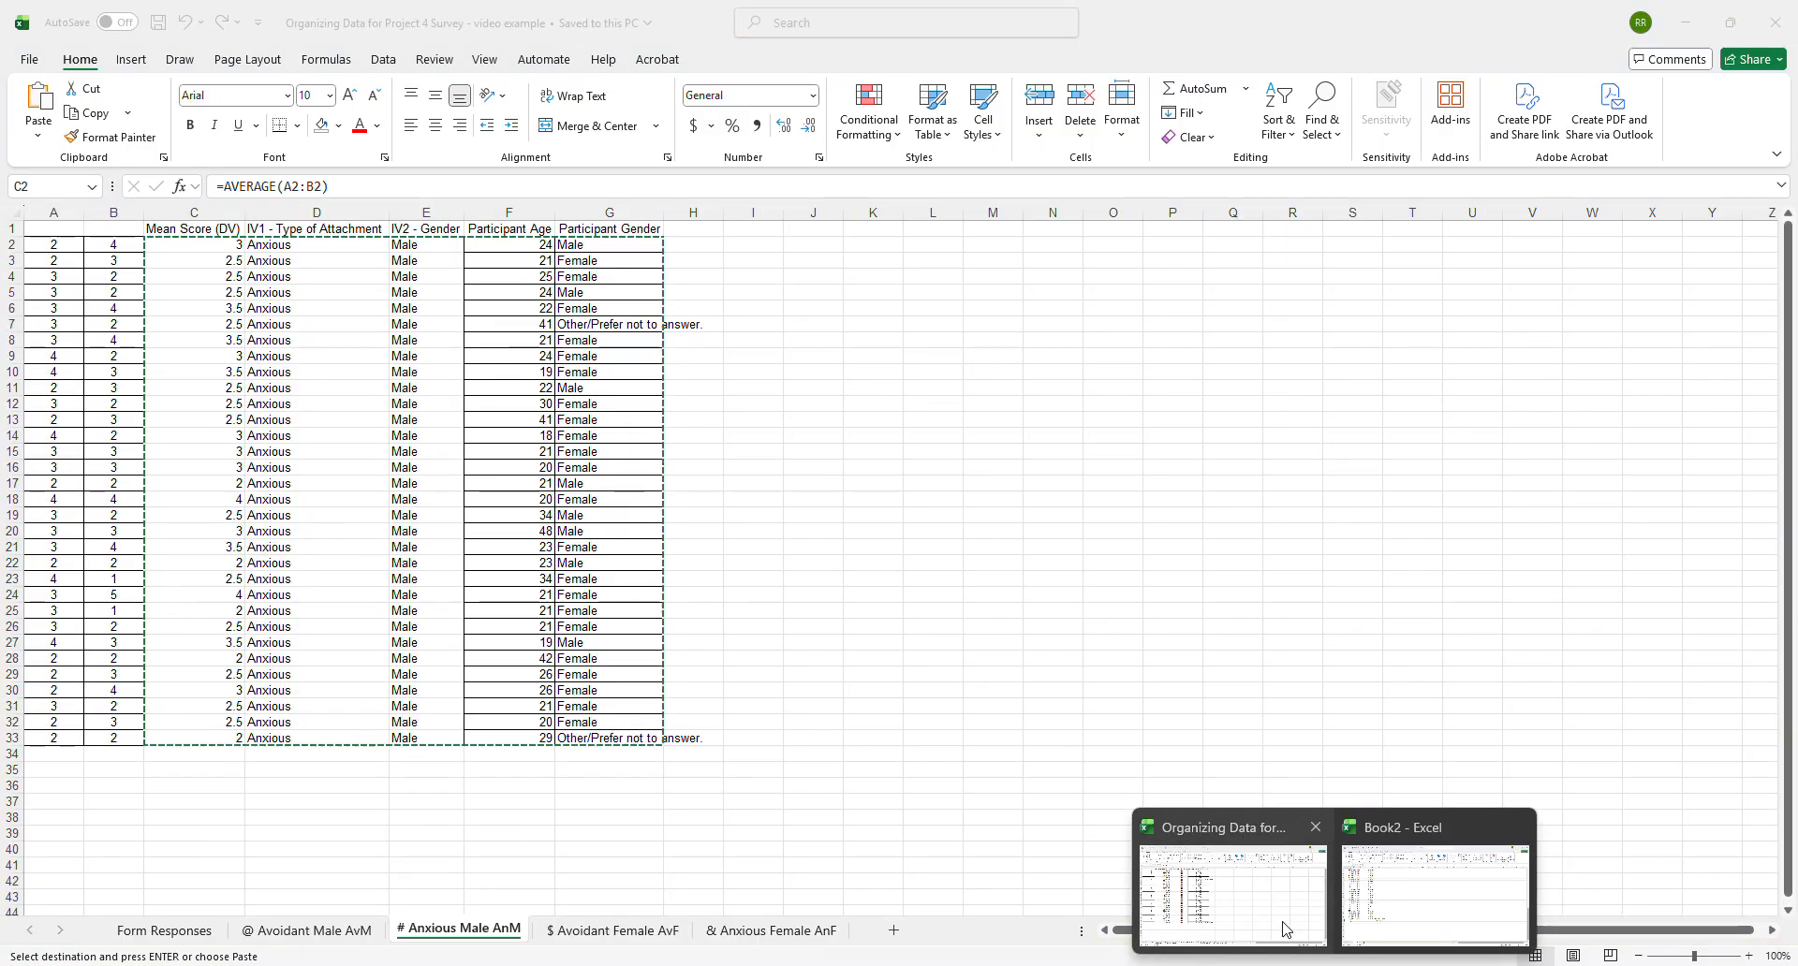
{"action": "left_click", "coordinate": [1286, 932]}
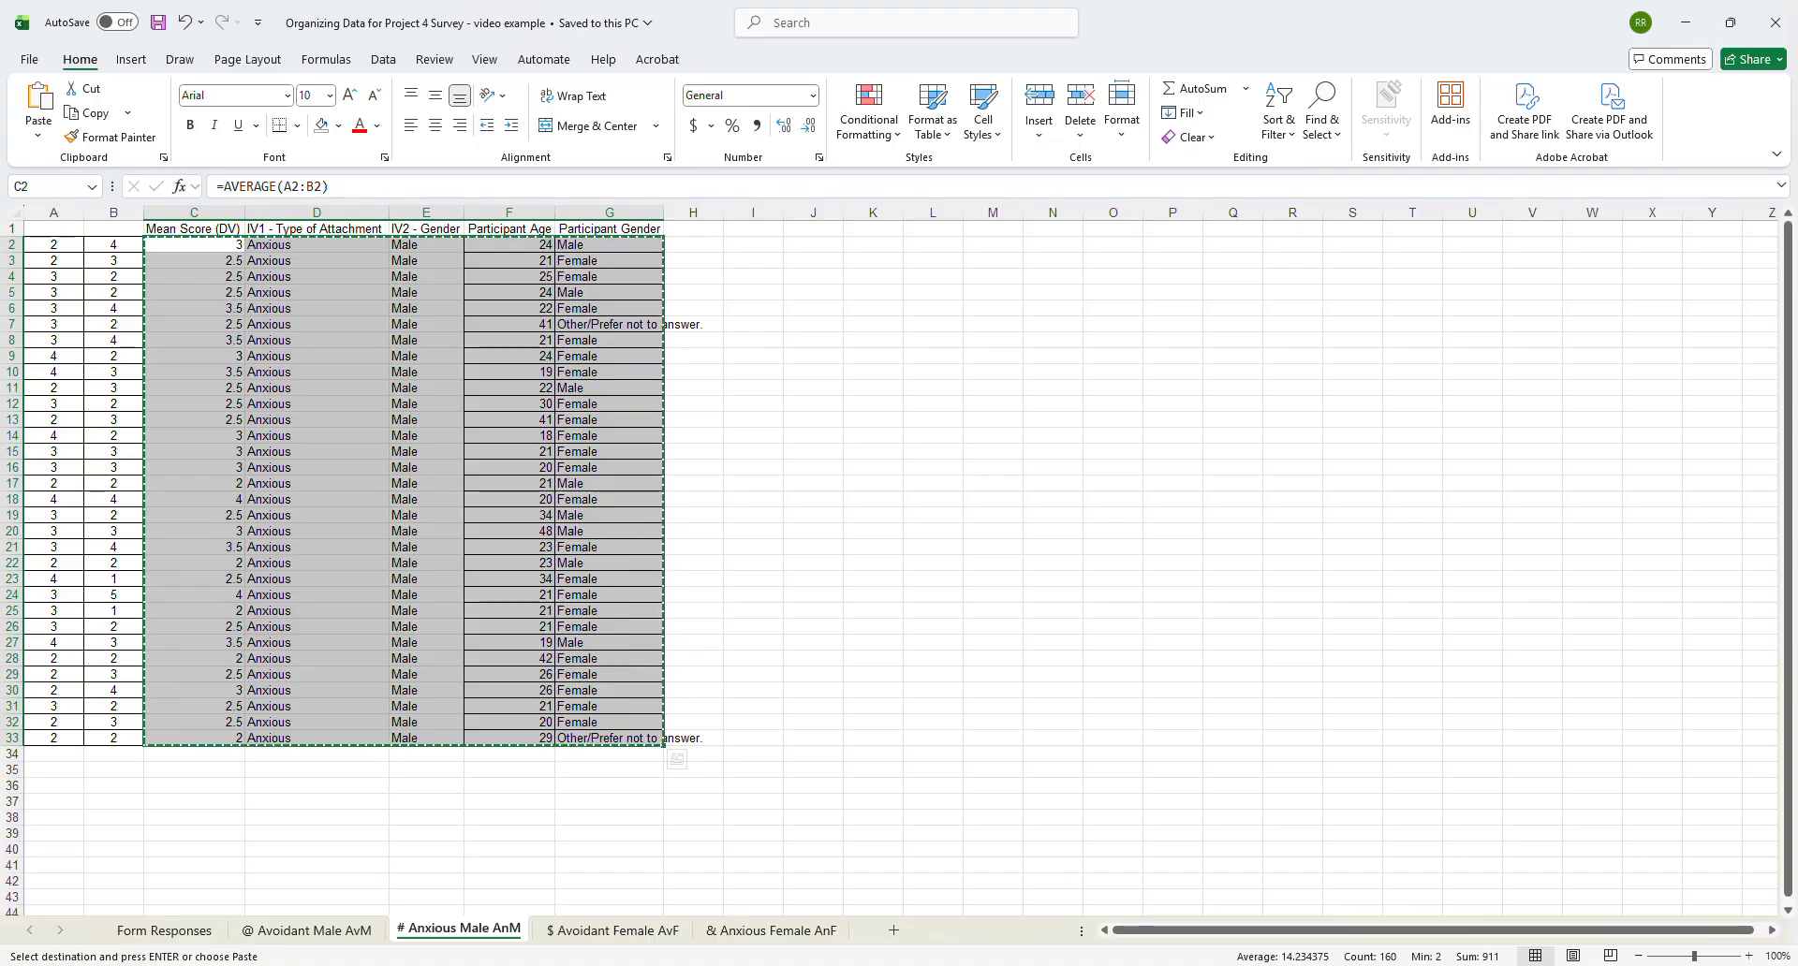
{"action": "left_click", "coordinate": [613, 930]}
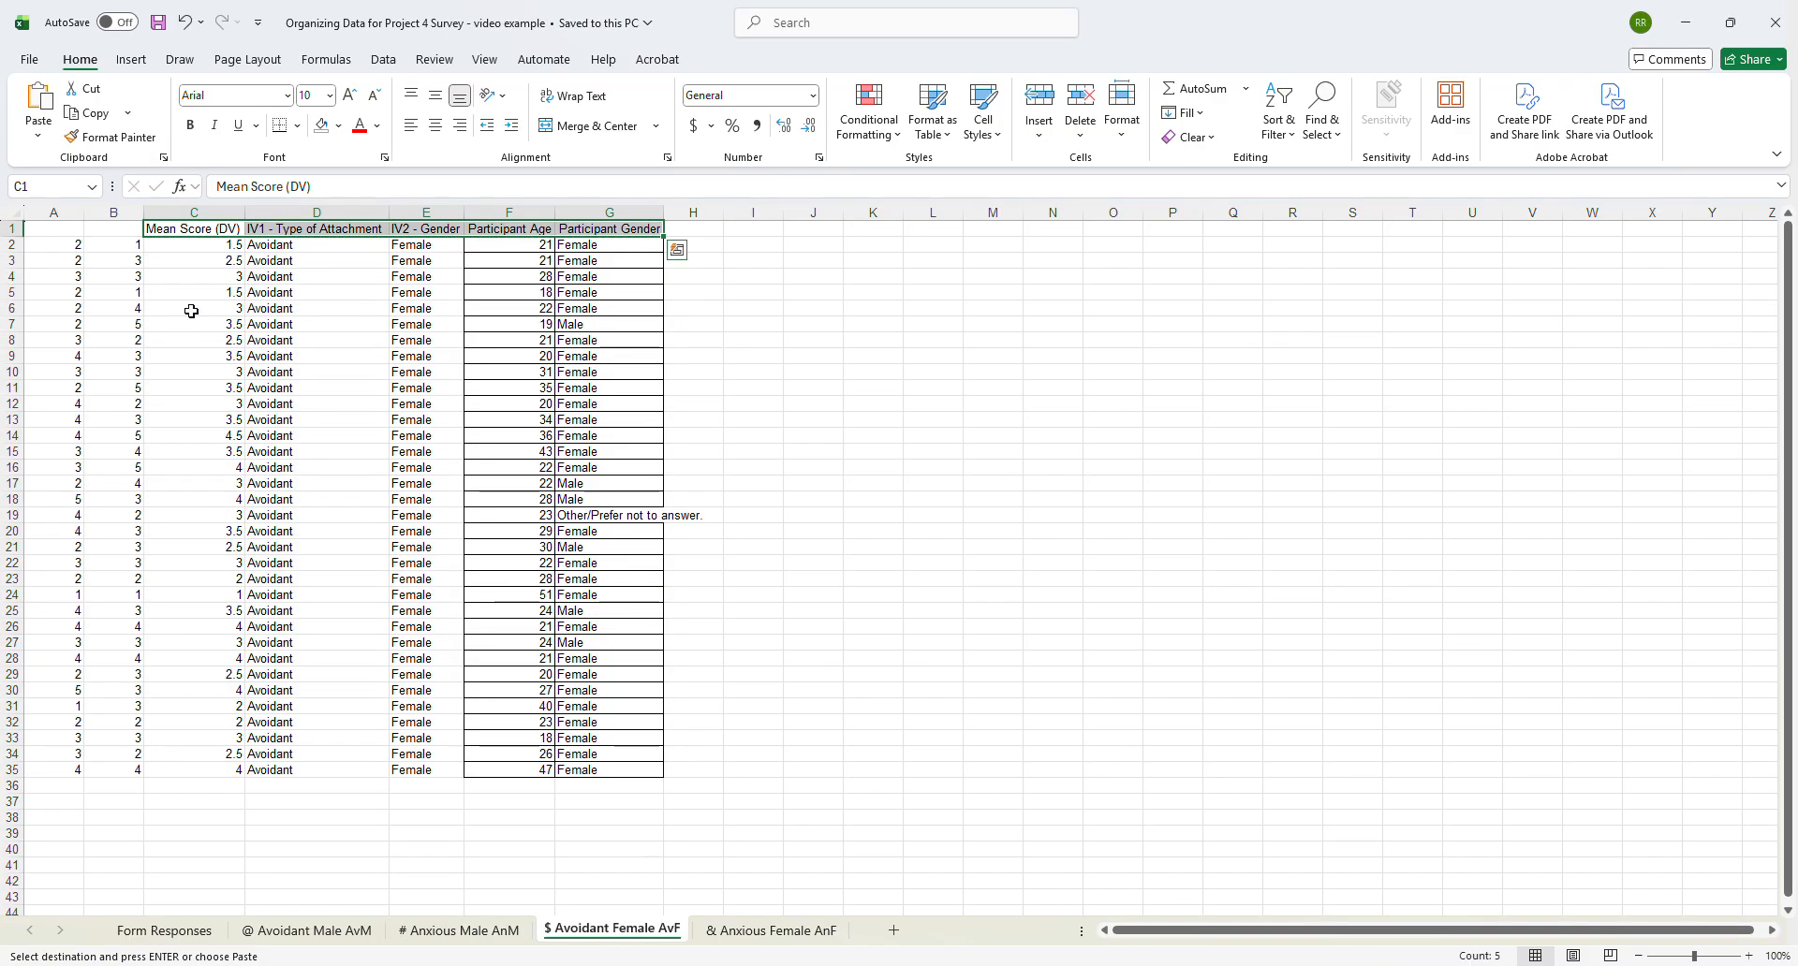
{"action": "left_click", "coordinate": [182, 245]}
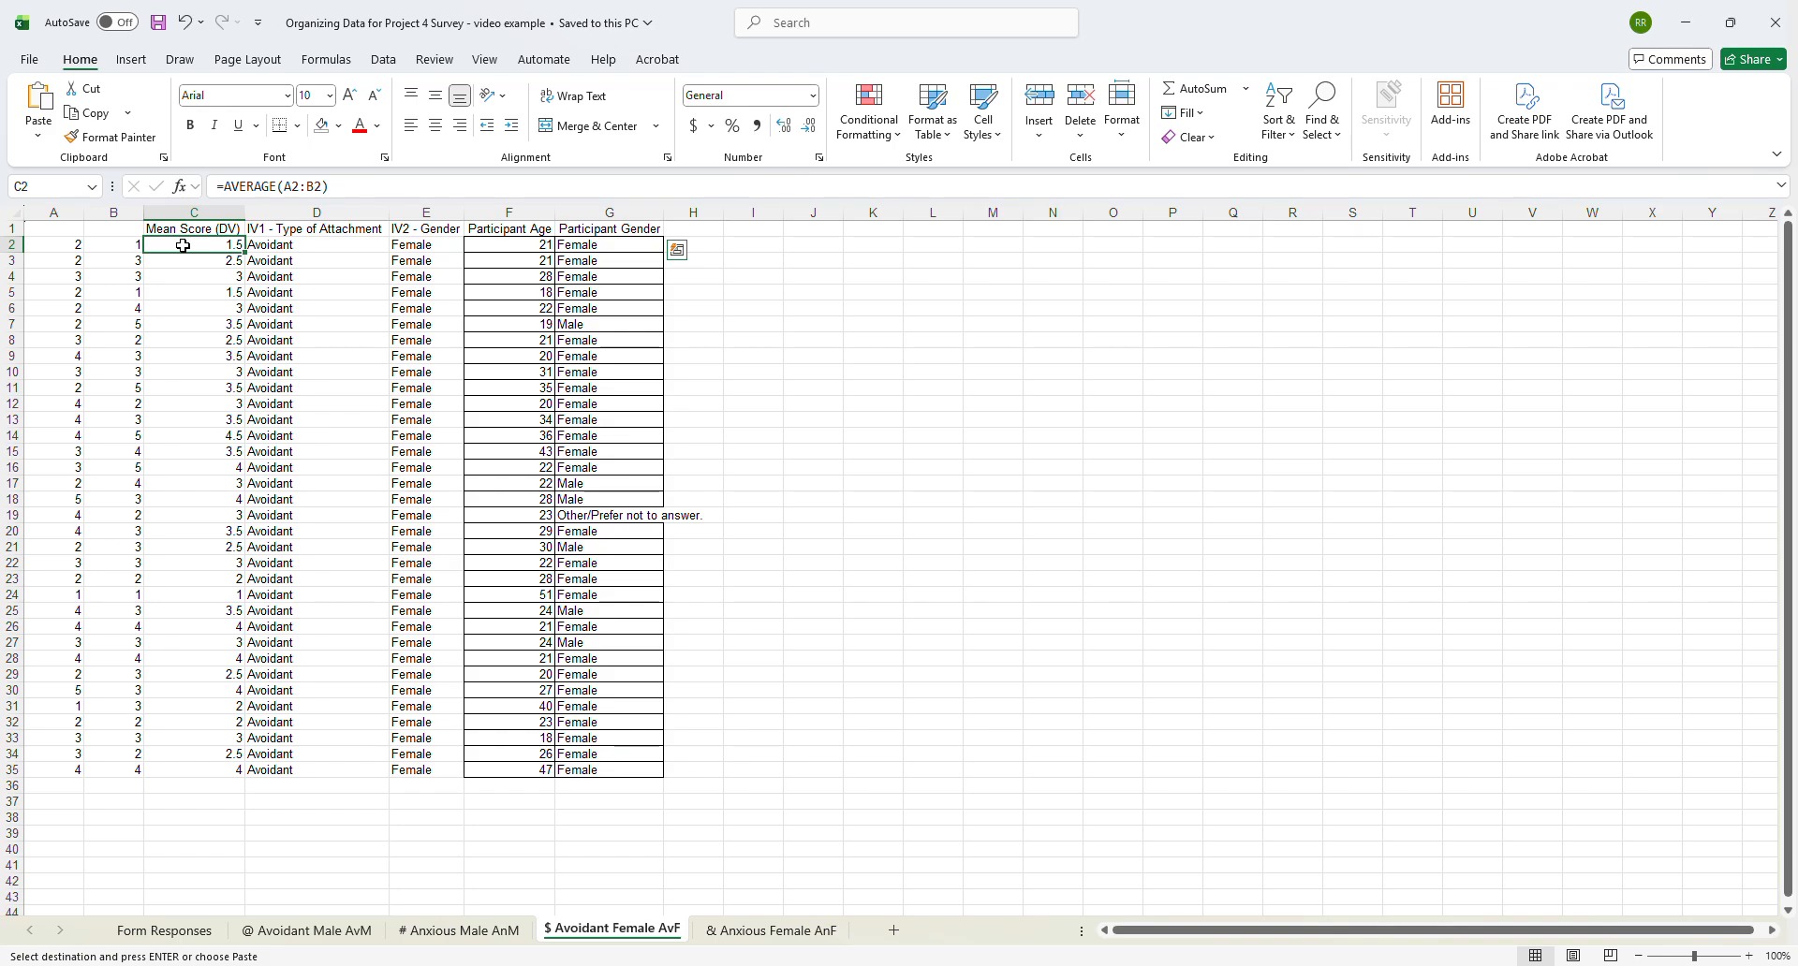
{"action": "left_click_drag", "start_coordinate": [183, 246], "coordinate": [589, 765]}
{"action": "key", "text": "ctrl+v"}
{"action": "key", "text": "ctrl+c"}
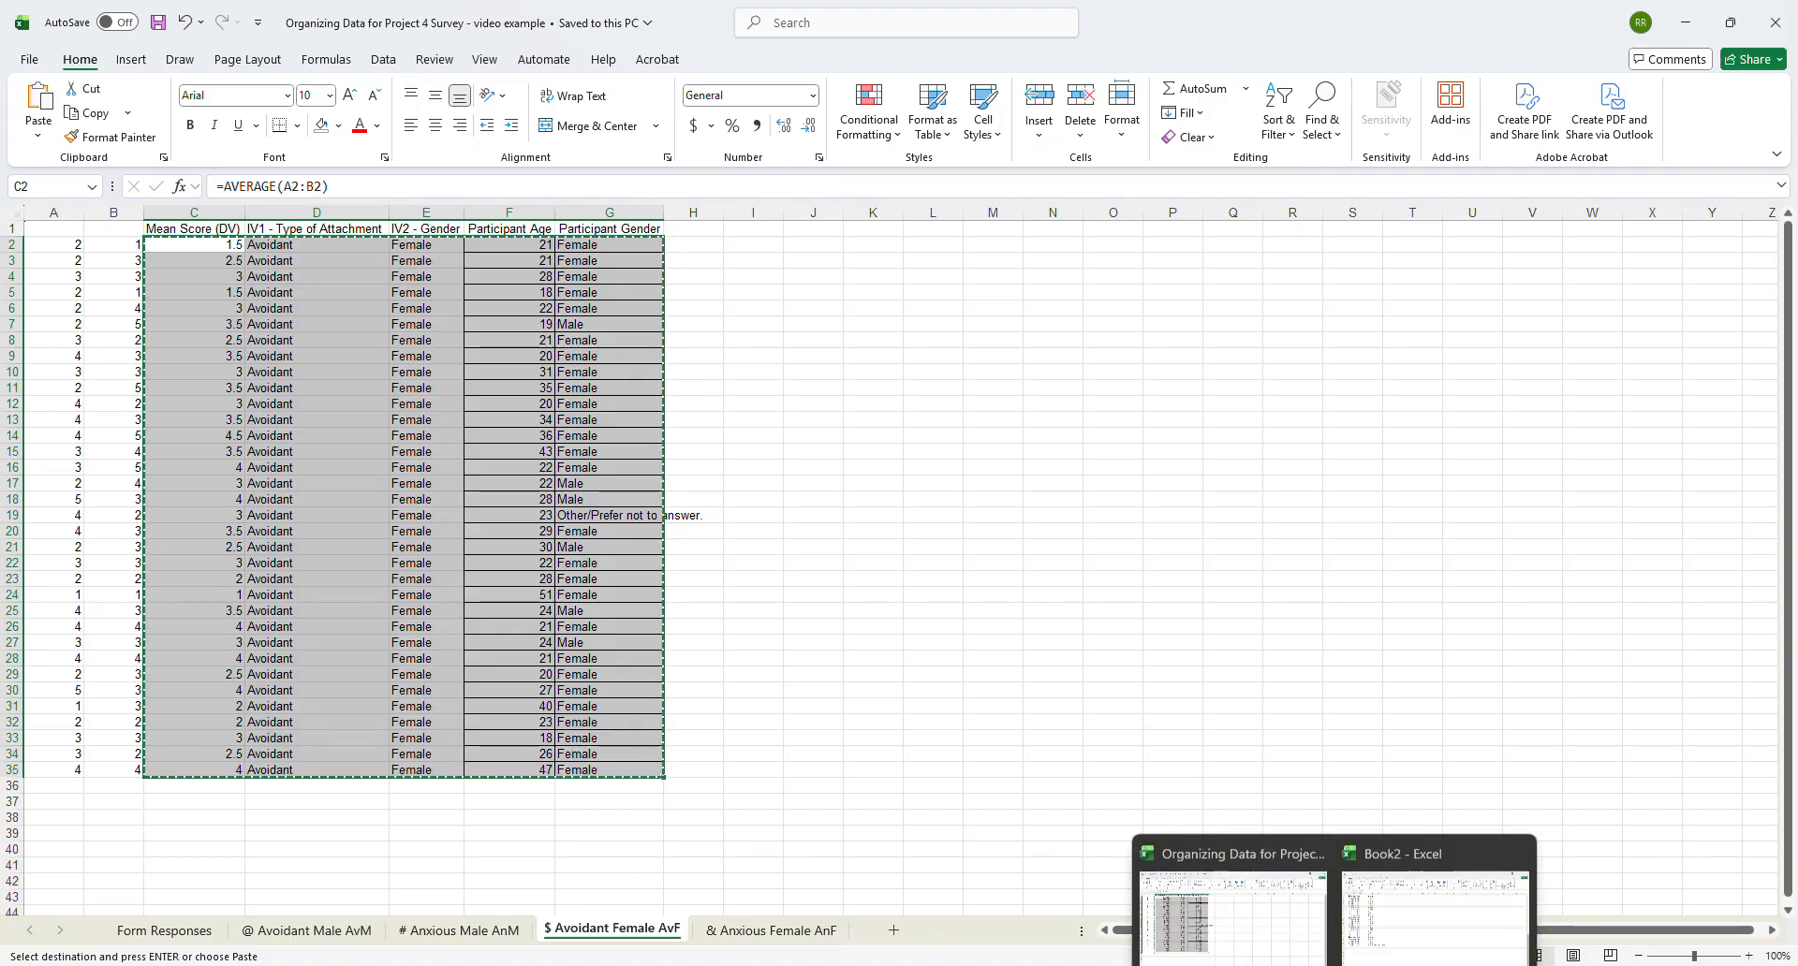
- Paste the Avoidant Female rows as values only at A72 of Book2, select A106 and review the stacked conditions
{"action": "left_click", "coordinate": [1411, 921]}
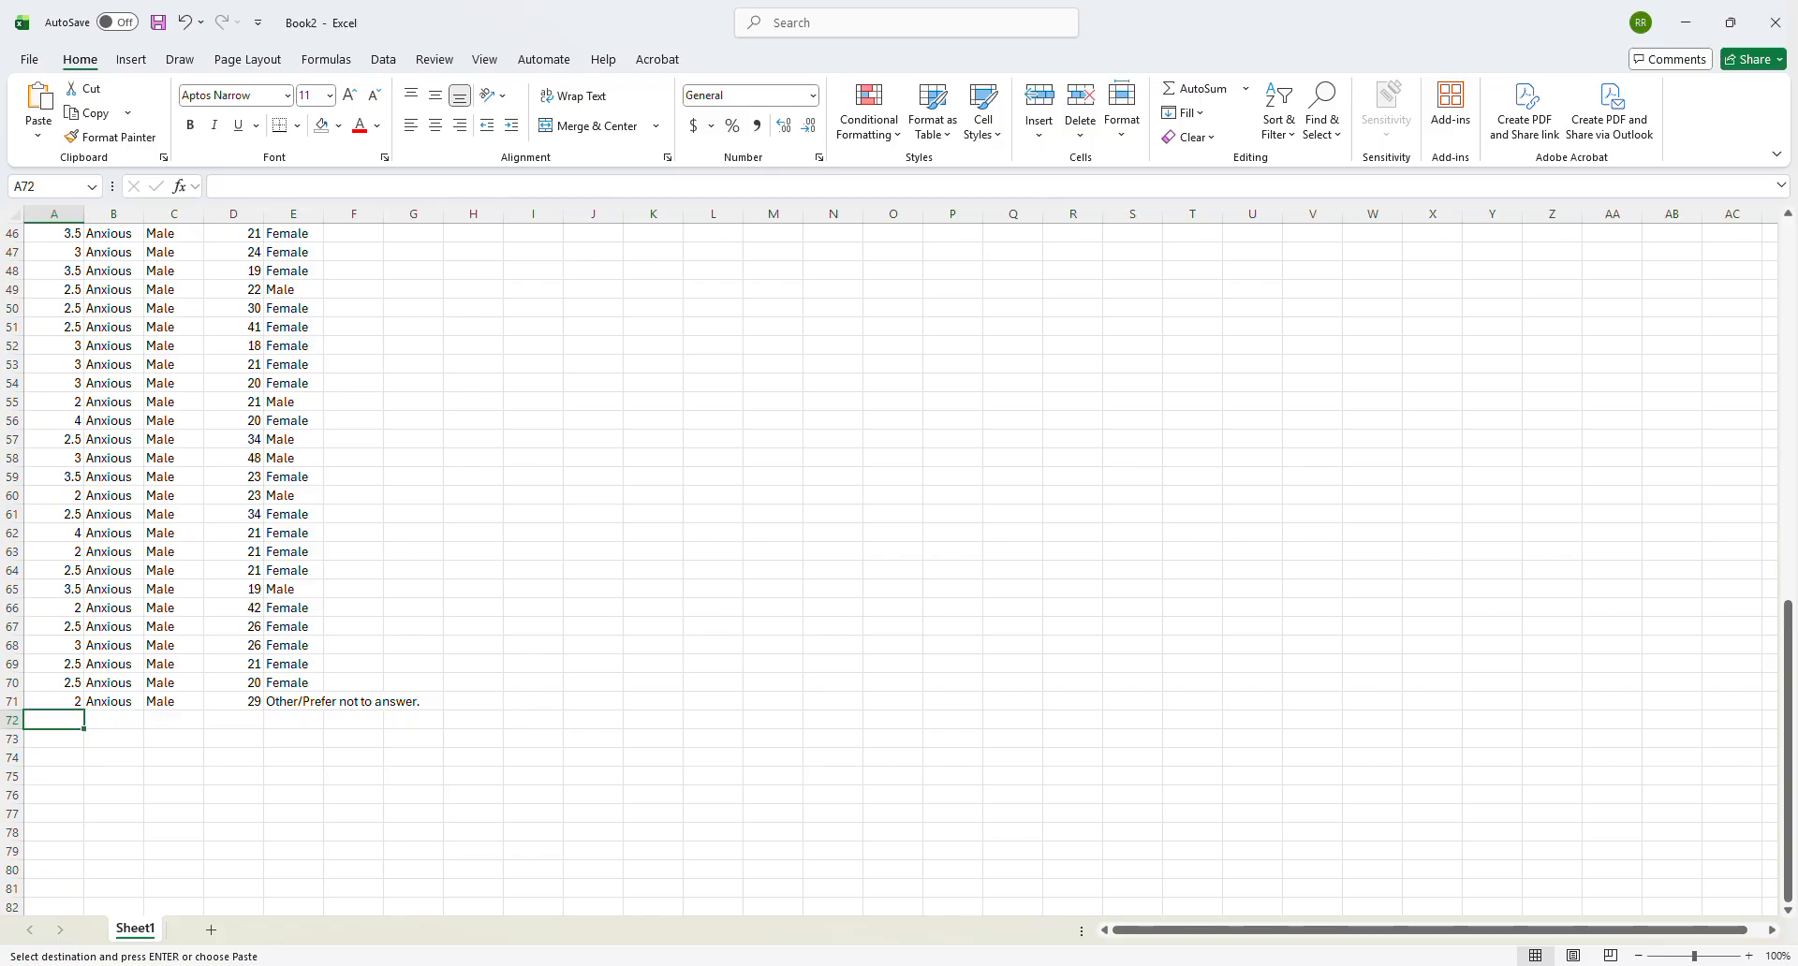
{"action": "left_click", "coordinate": [38, 135]}
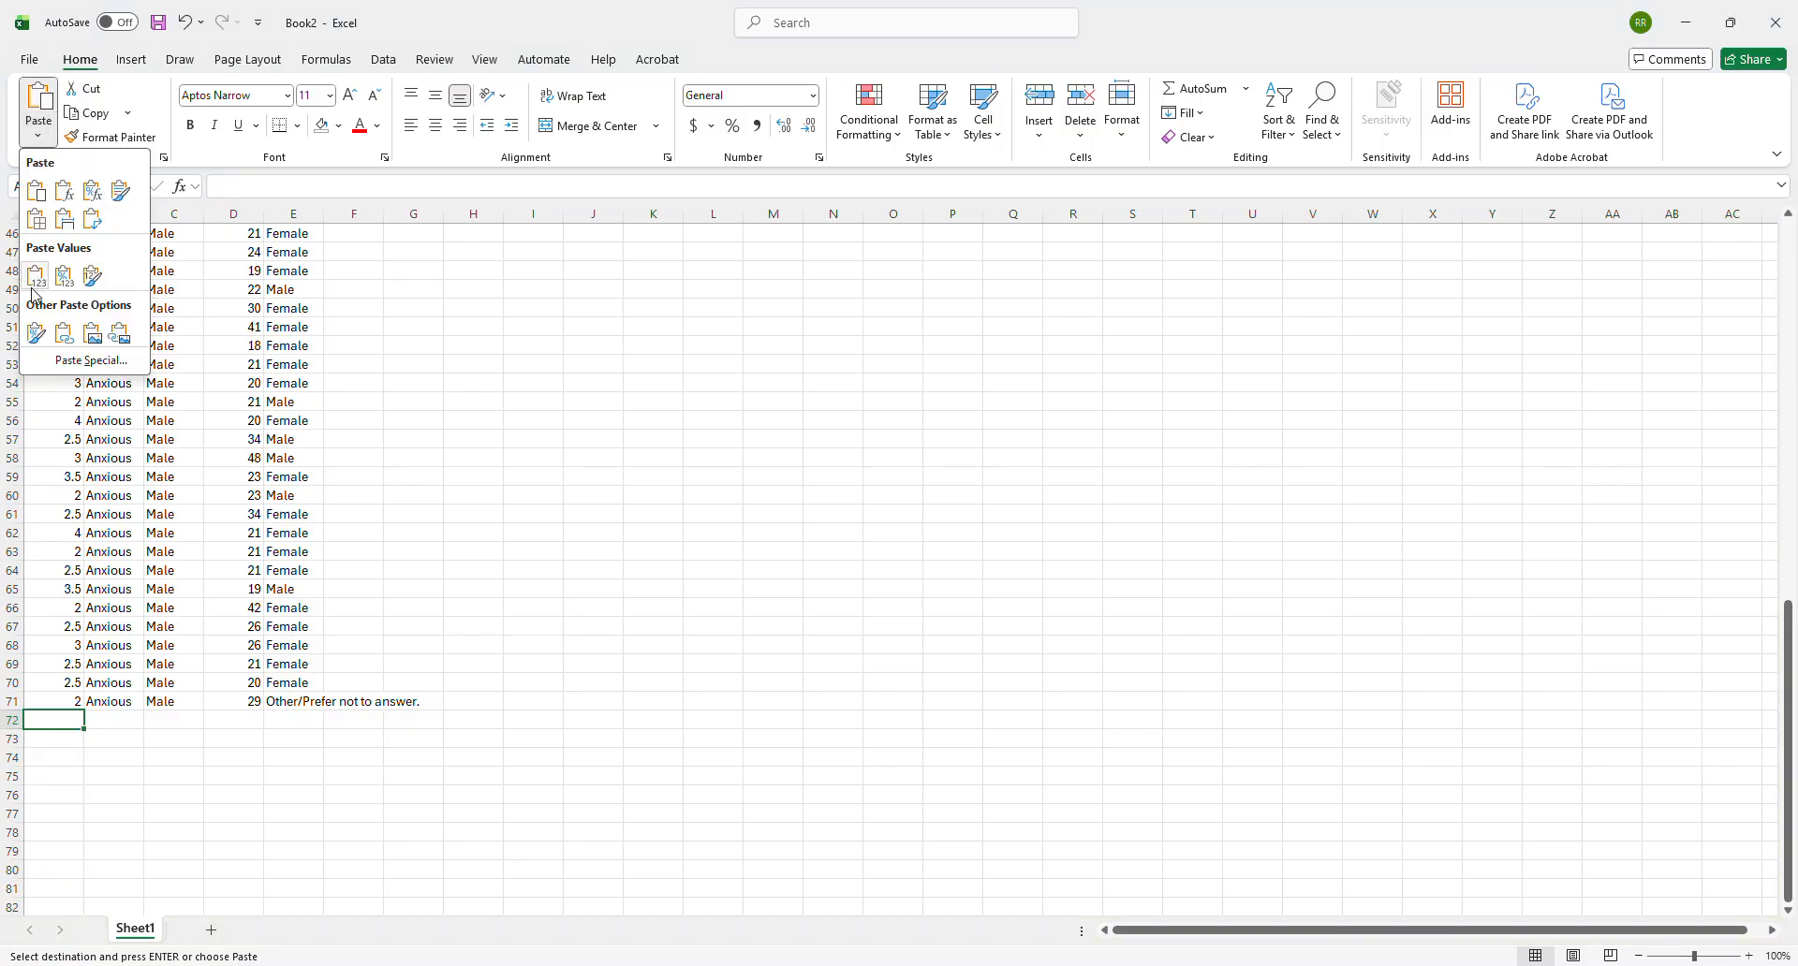
{"action": "left_click", "coordinate": [36, 286]}
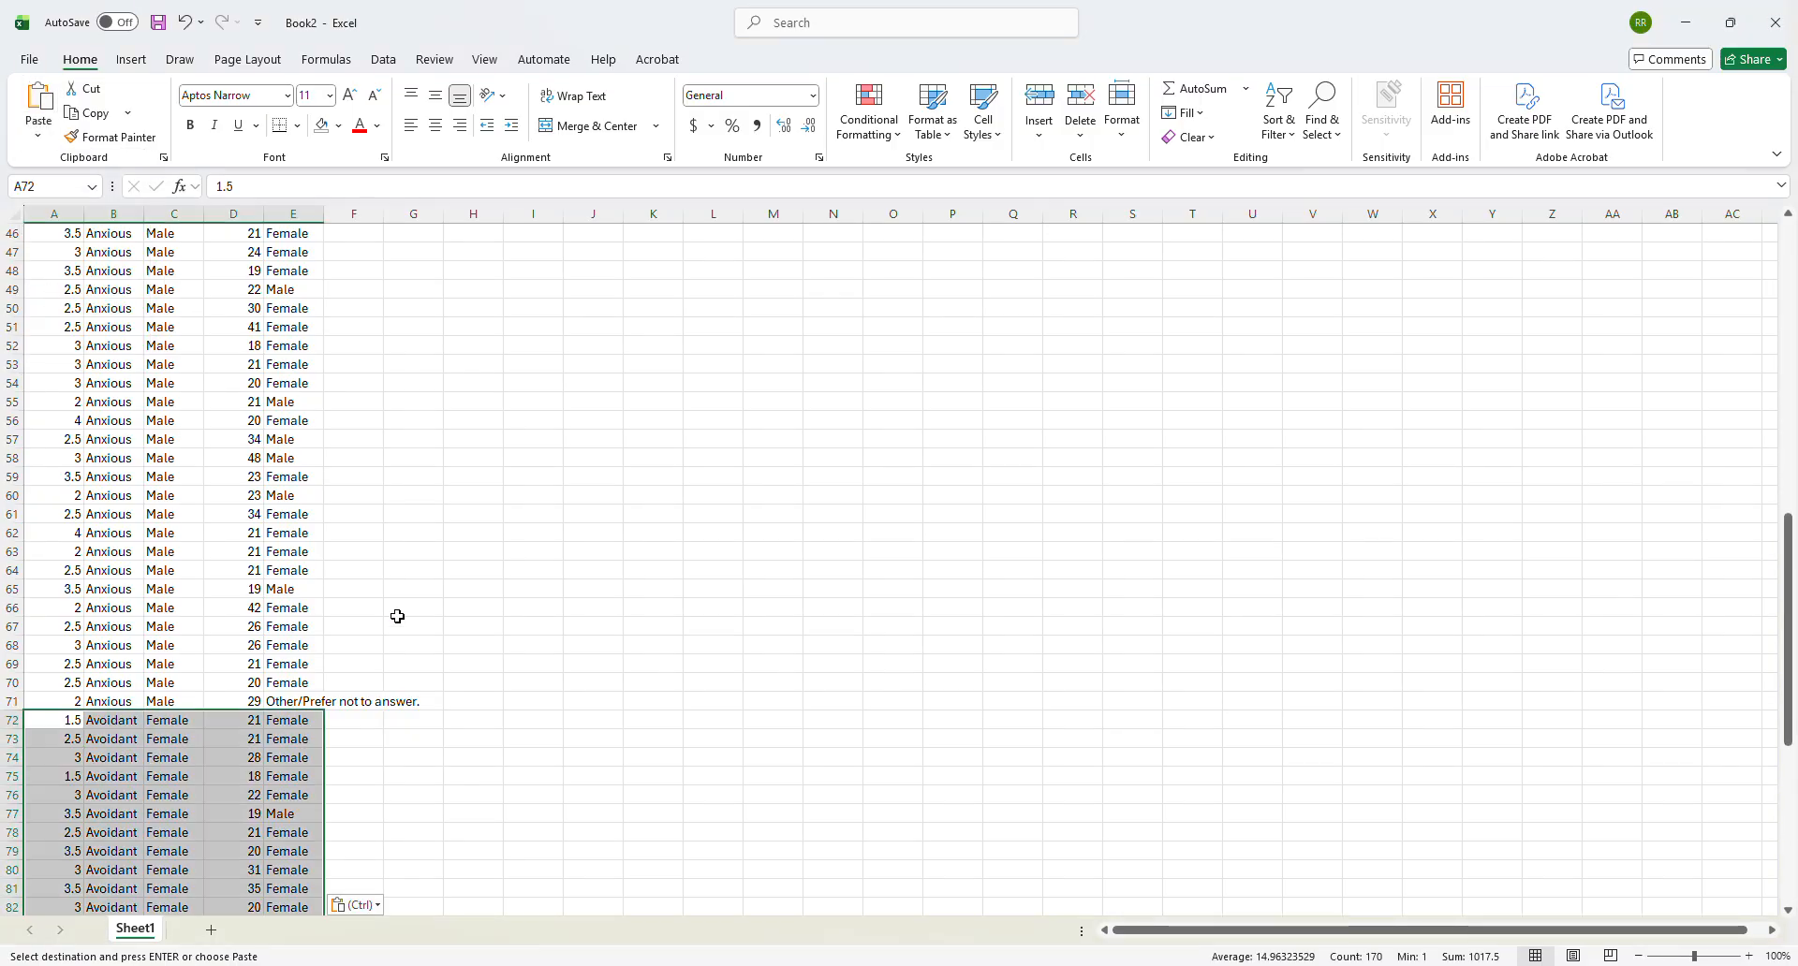
{"action": "scroll", "coordinate": [341, 571], "scroll_direction": "down", "scroll_amount": 13}
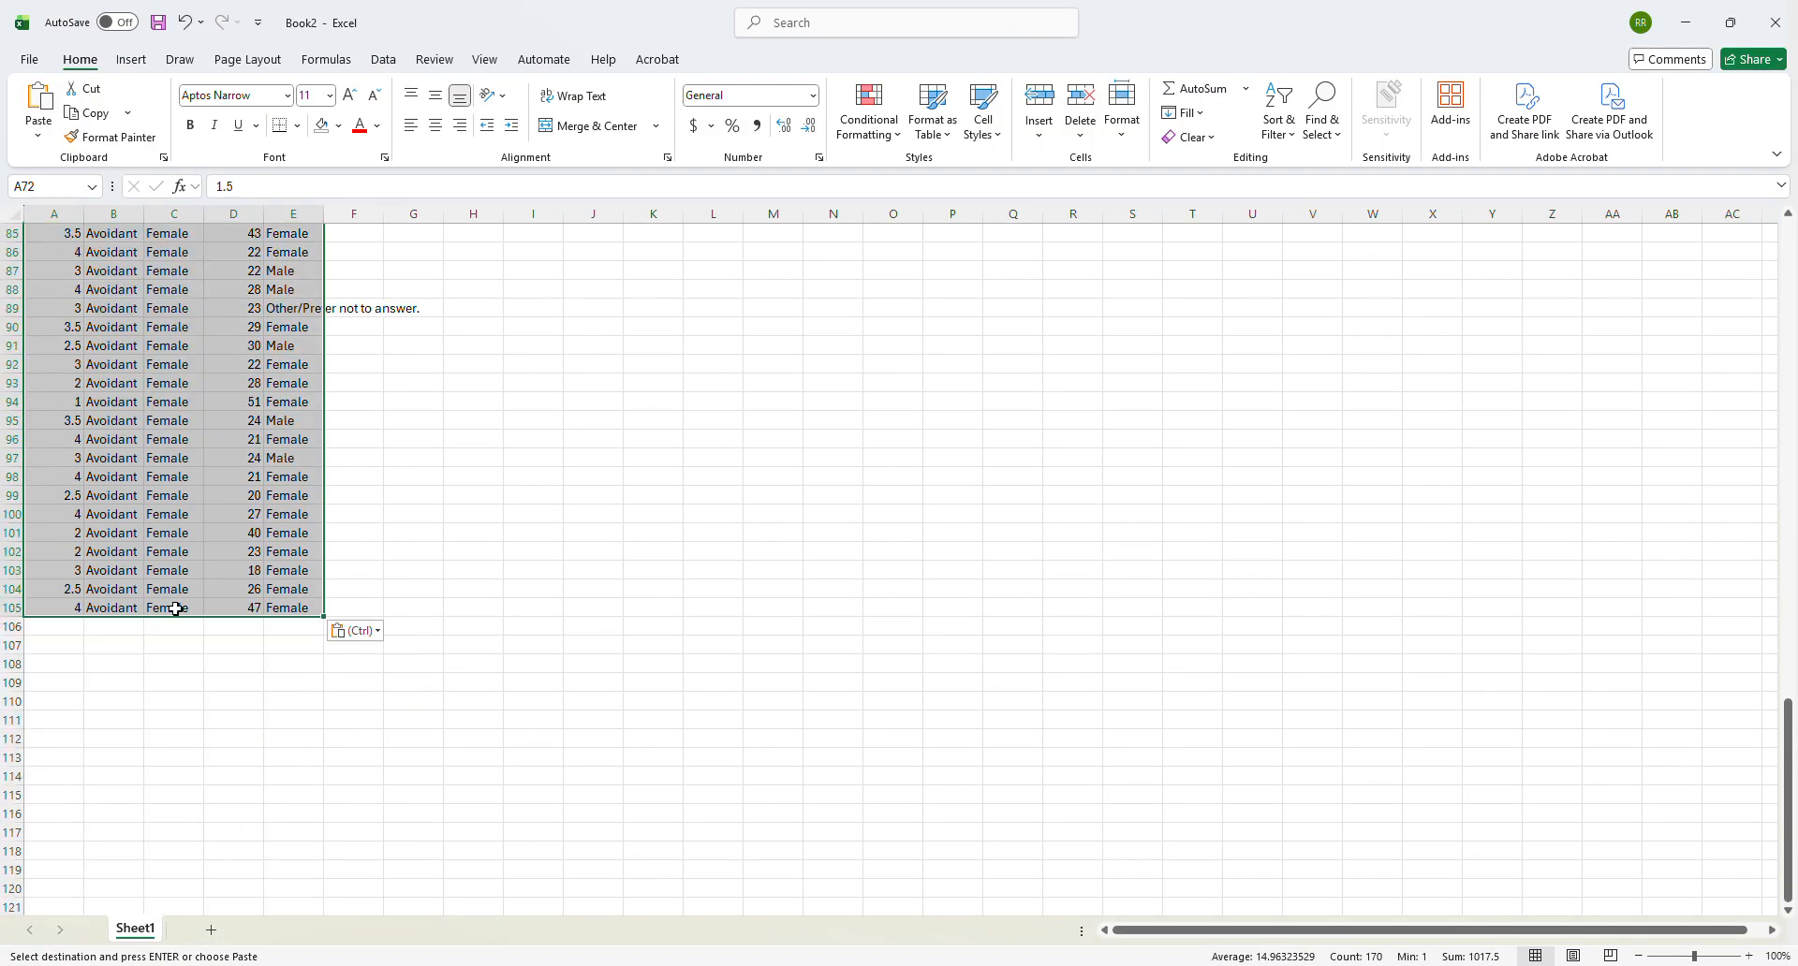
{"action": "left_click", "coordinate": [70, 628]}
{"action": "scroll", "coordinate": [274, 506], "scroll_direction": "up", "scroll_amount": 7}
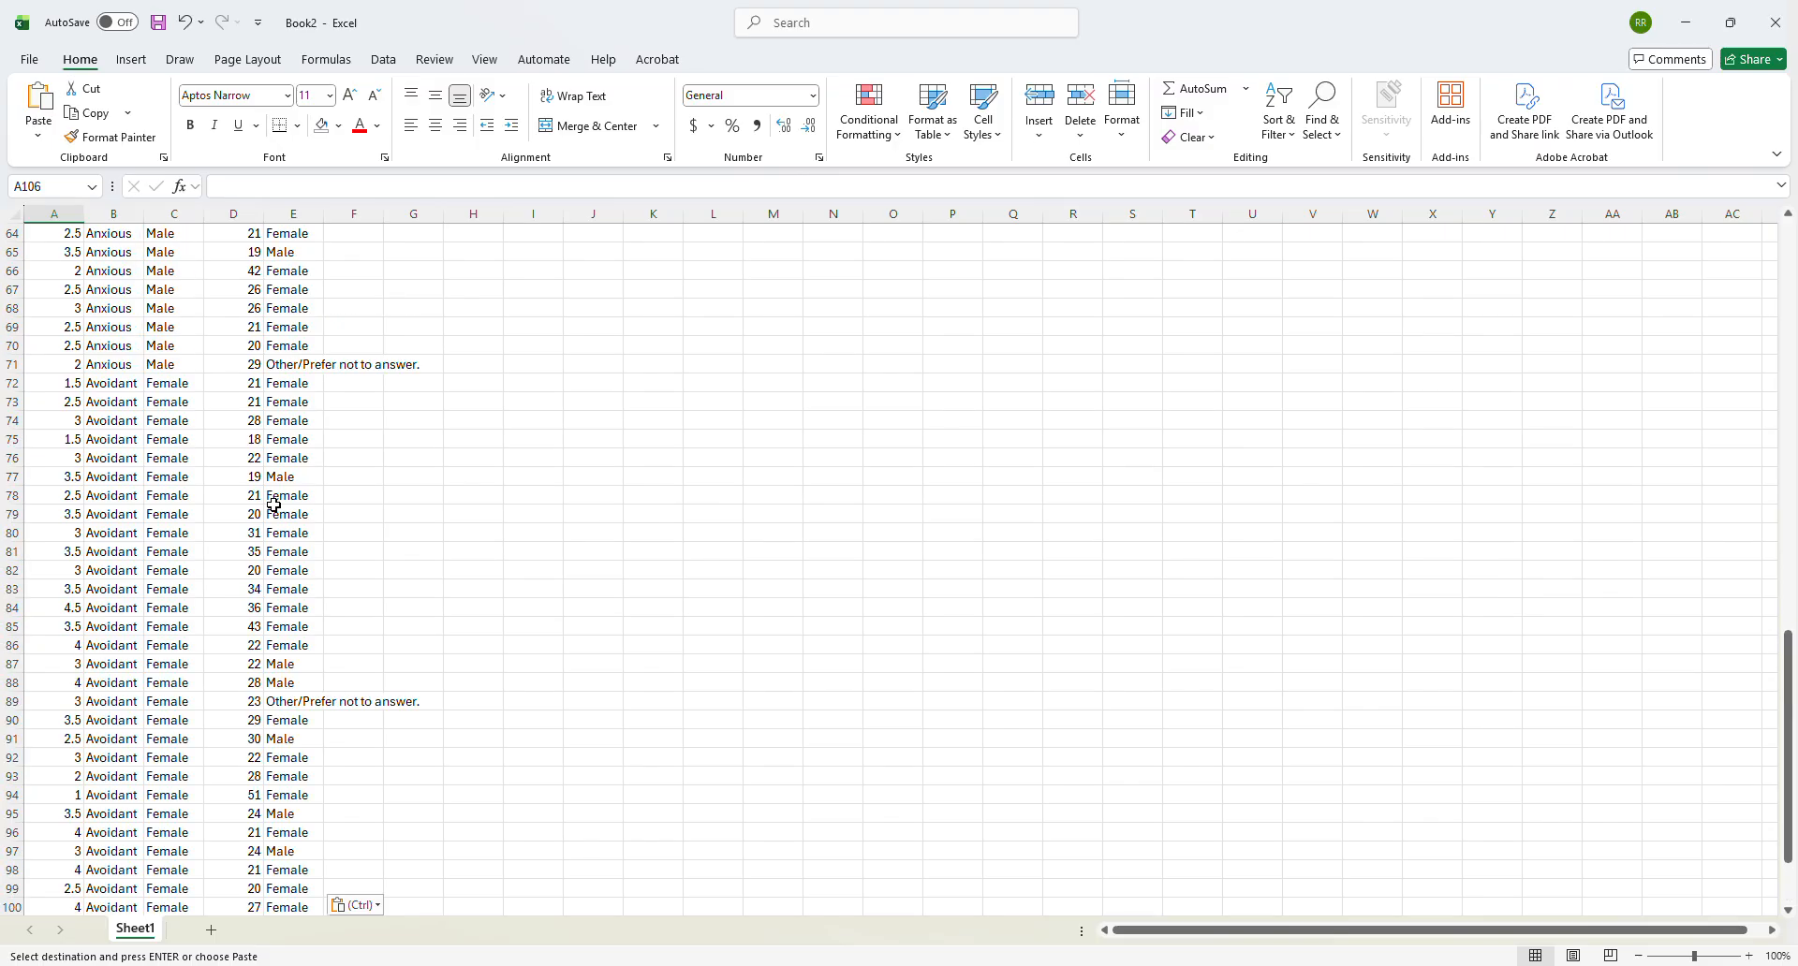
{"action": "scroll", "coordinate": [274, 506], "scroll_direction": "up", "scroll_amount": 20}
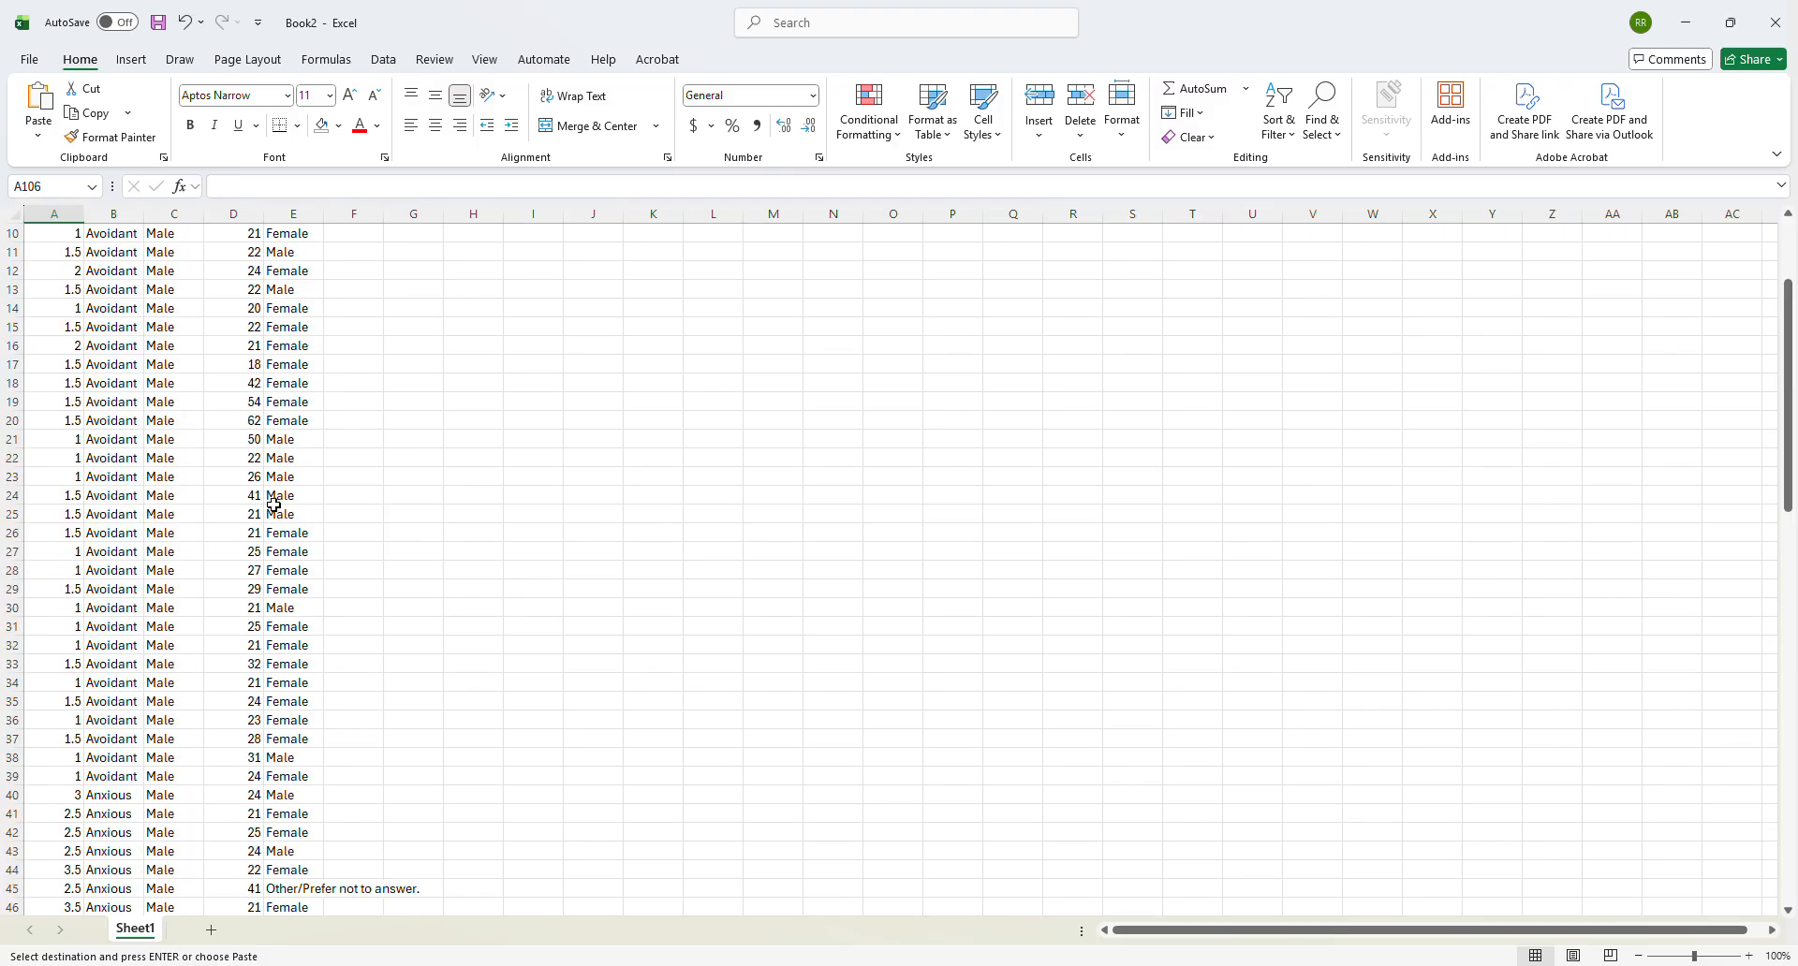
{"action": "scroll", "coordinate": [120, 259], "scroll_direction": "down", "scroll_amount": 16}
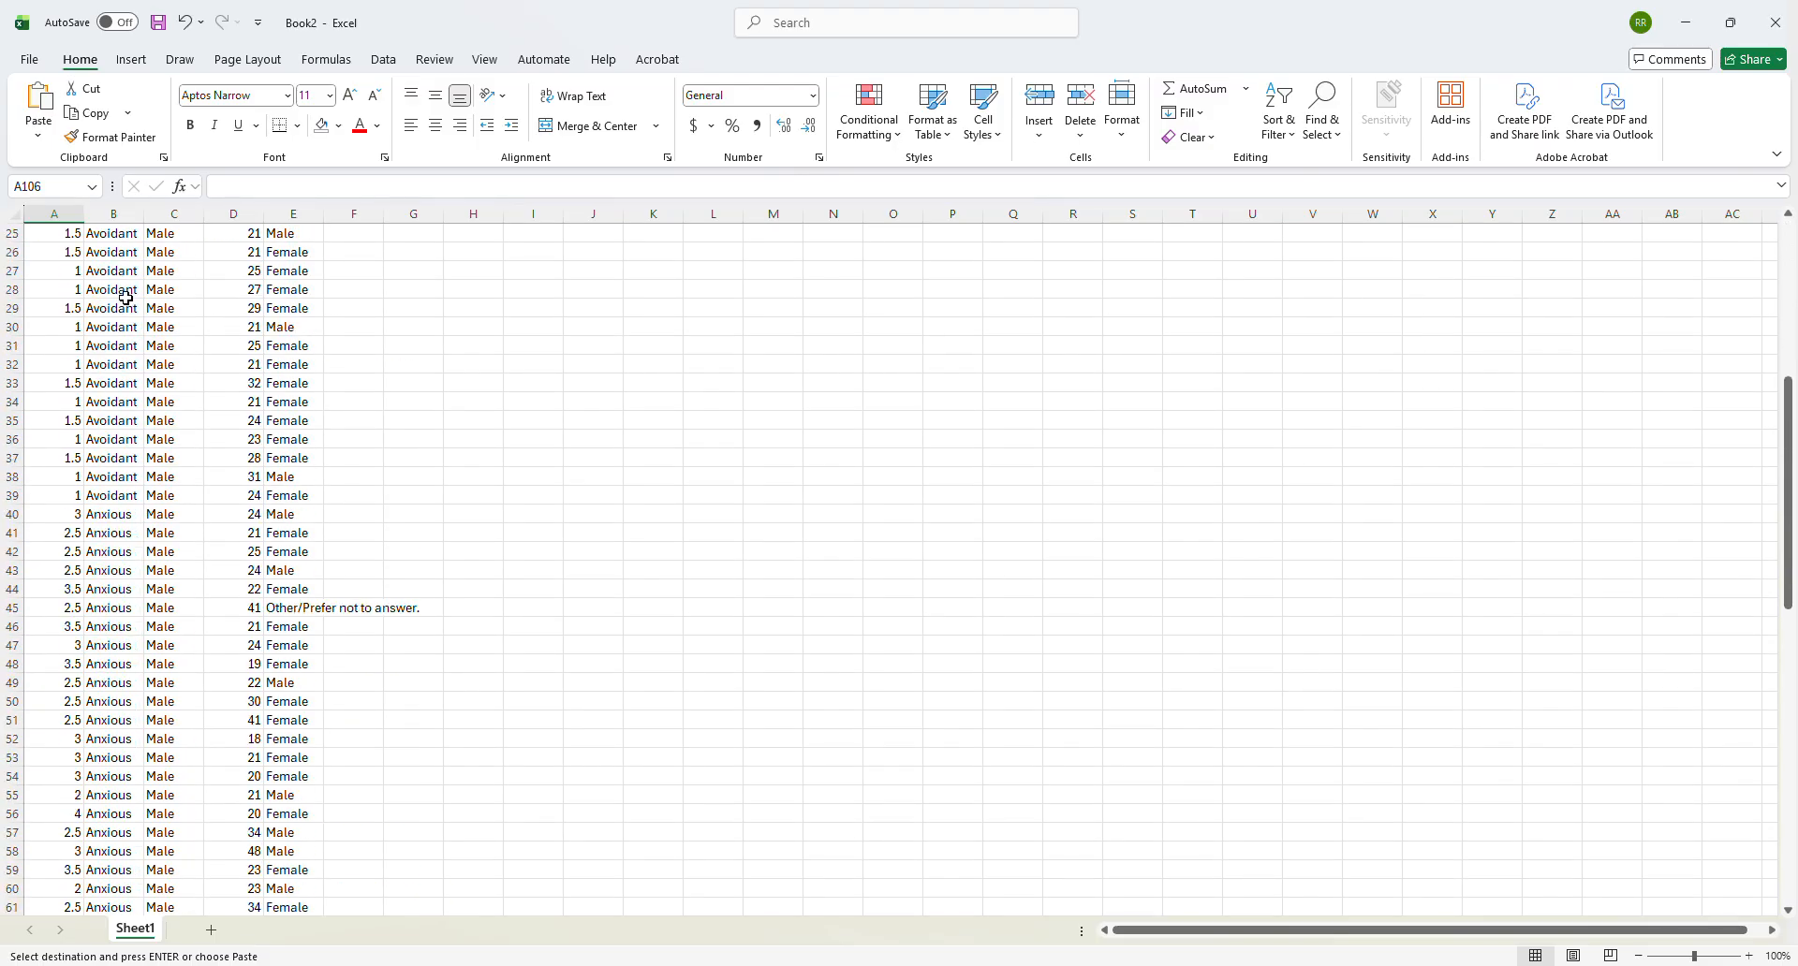
{"action": "scroll", "coordinate": [172, 523], "scroll_direction": "down", "scroll_amount": 15}
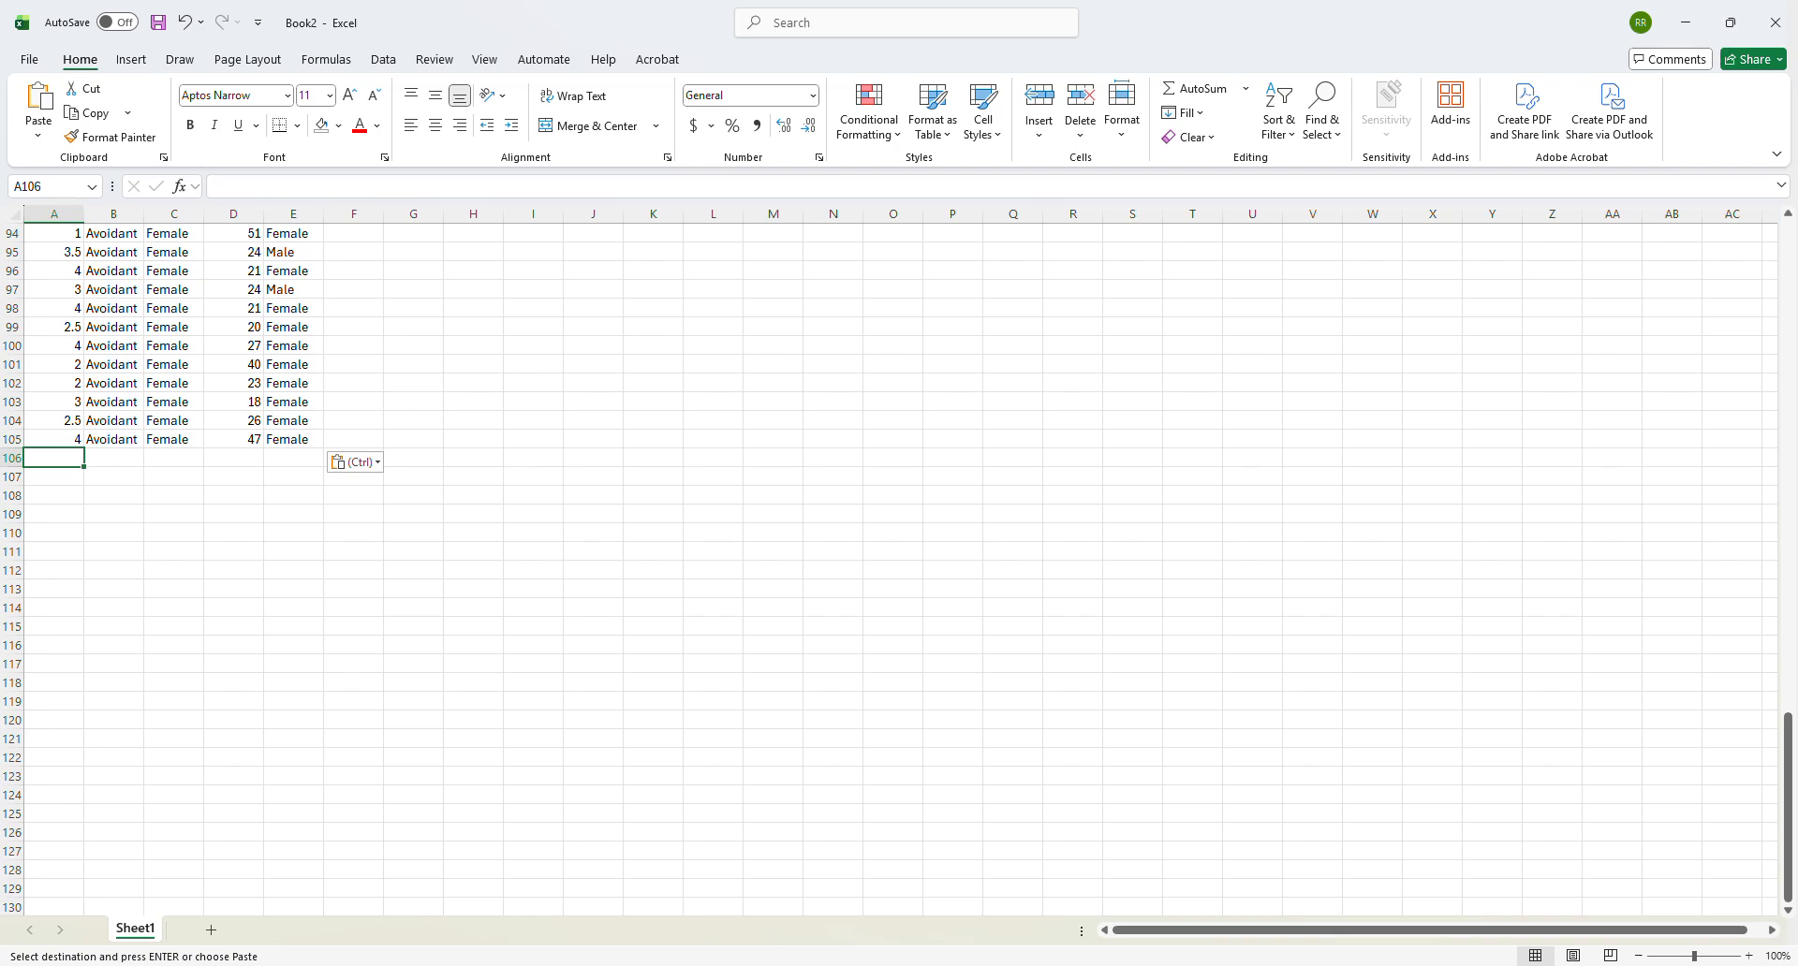
- Copy C2:G23, without the header row, from the & Anxious Female AnF sheet of the survey workbook
{"action": "mouse_move", "coordinate": [1334, 965]}
{"action": "left_click", "coordinate": [1297, 931]}
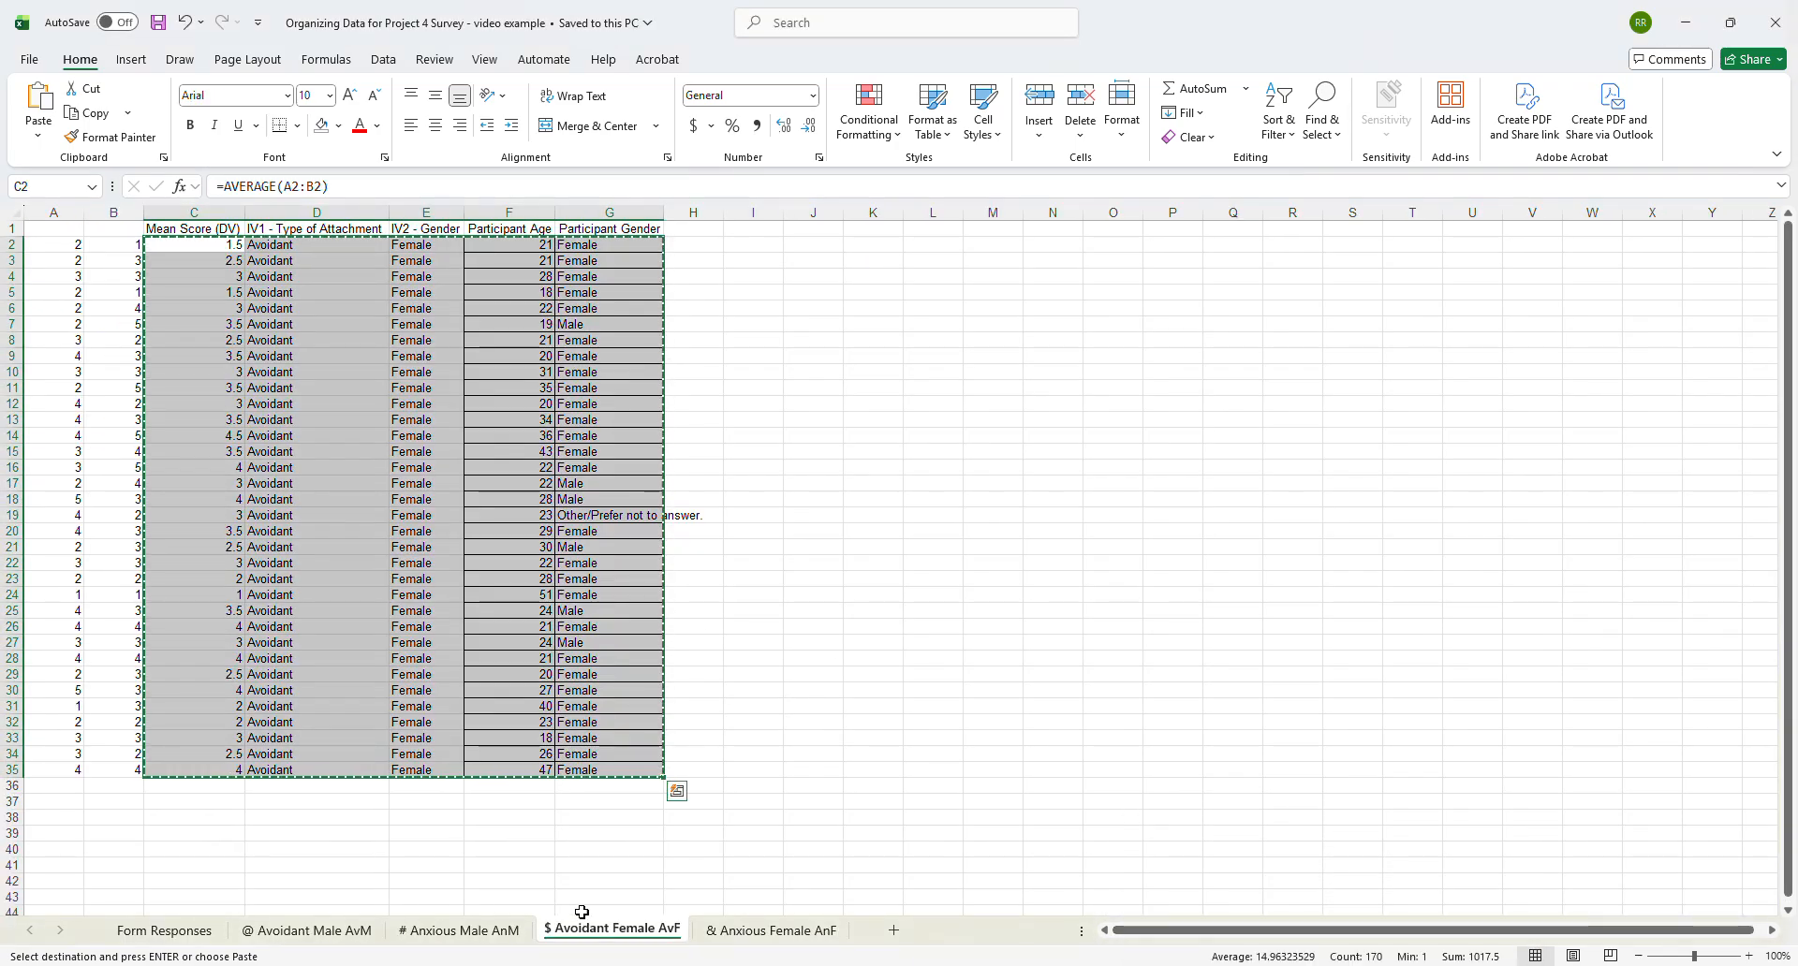
{"action": "left_click", "coordinate": [771, 930]}
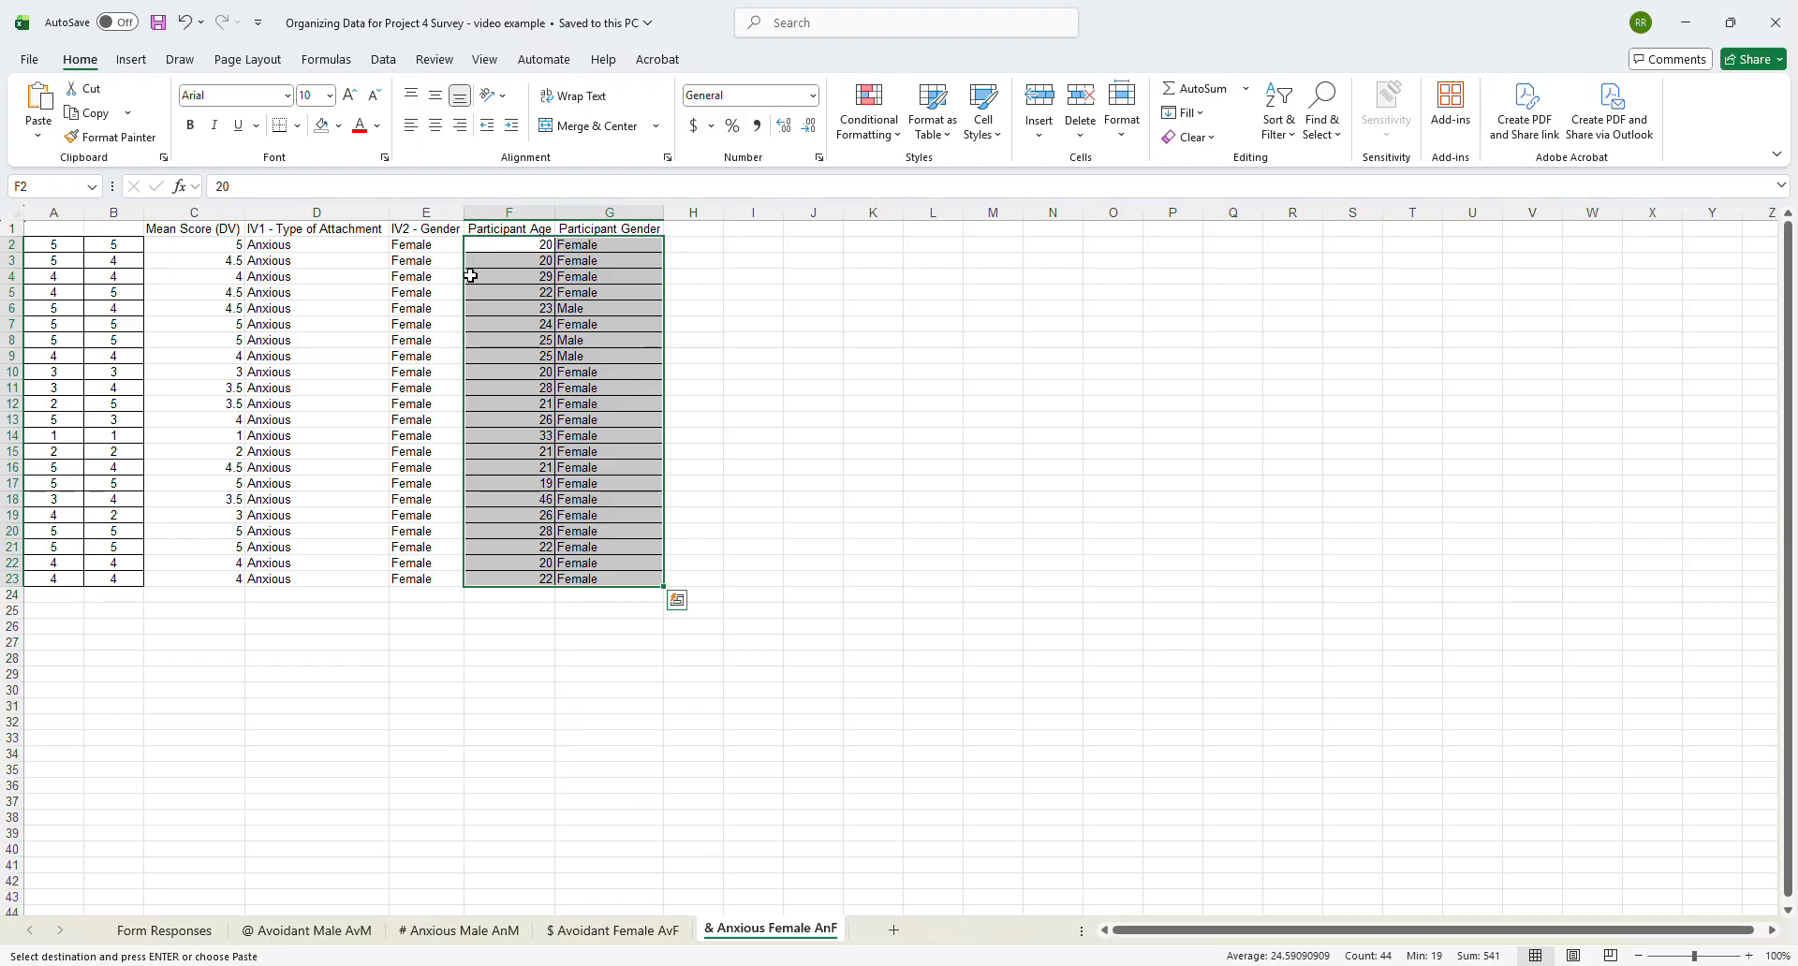
{"action": "left_click", "coordinate": [234, 243]}
{"action": "left_click_drag", "start_coordinate": [234, 243], "coordinate": [597, 574]}
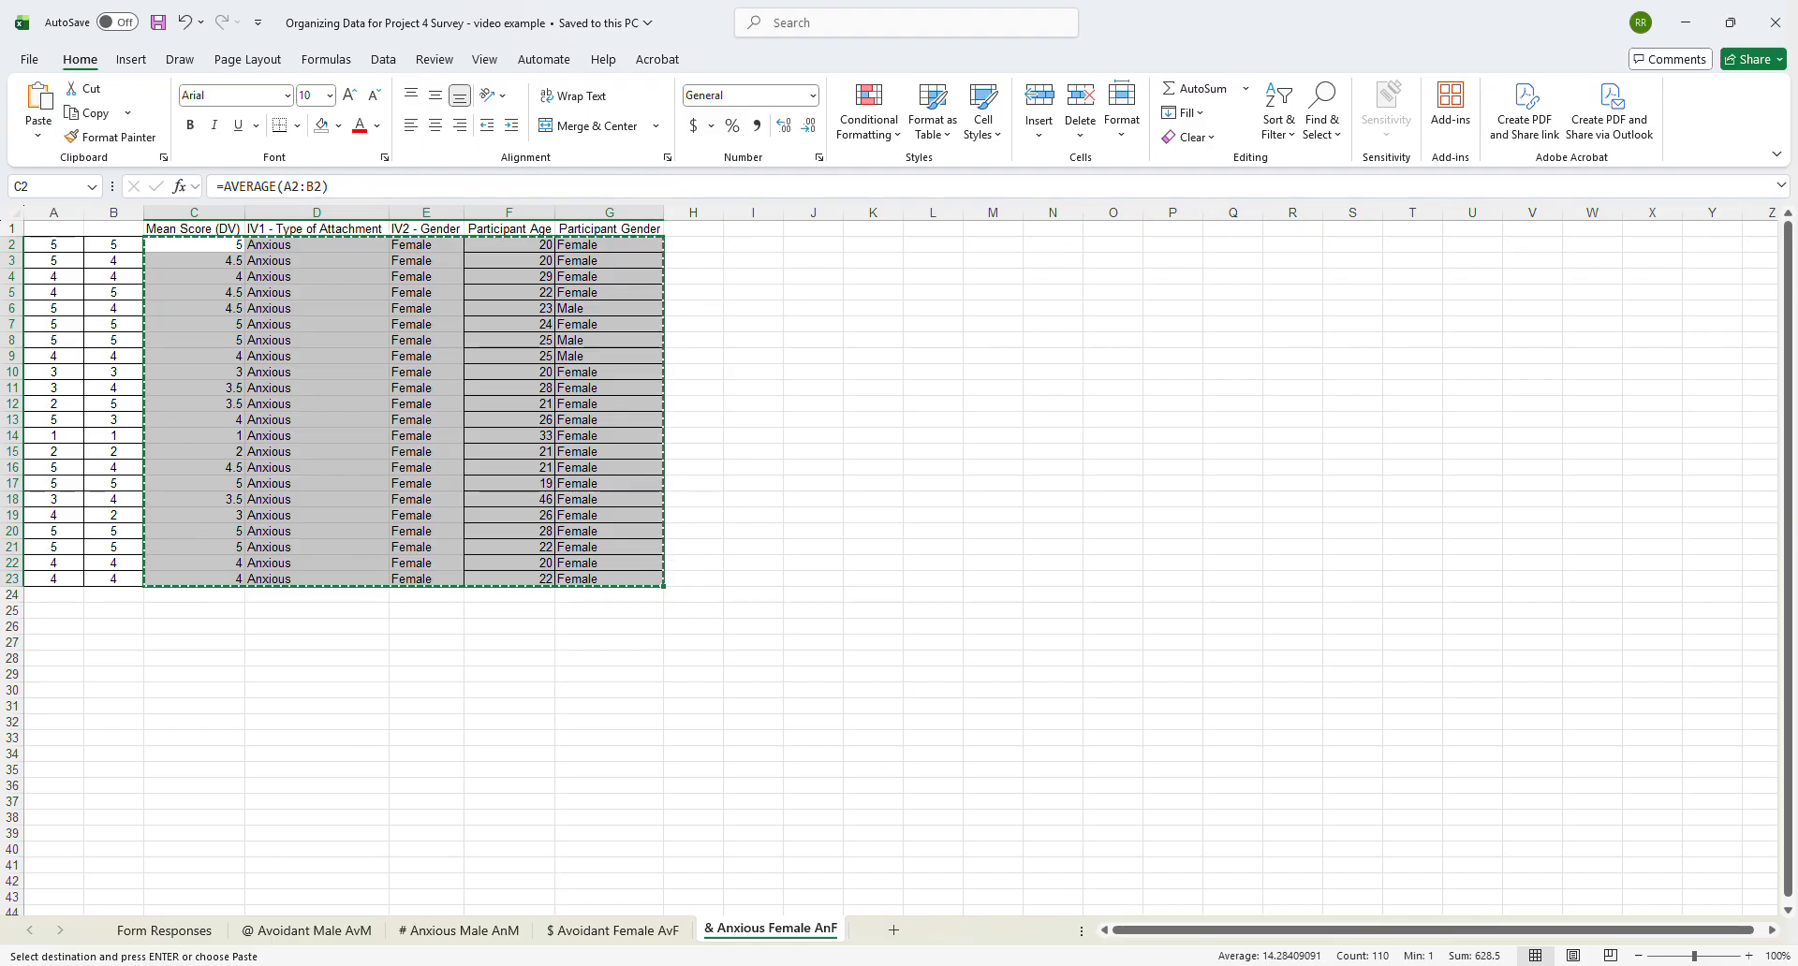
- Paste the Anxious Female rows as values only at A106 of Book2 and check the merged data
{"action": "mouse_move", "coordinate": [1334, 965]}
{"action": "left_click", "coordinate": [1372, 913]}
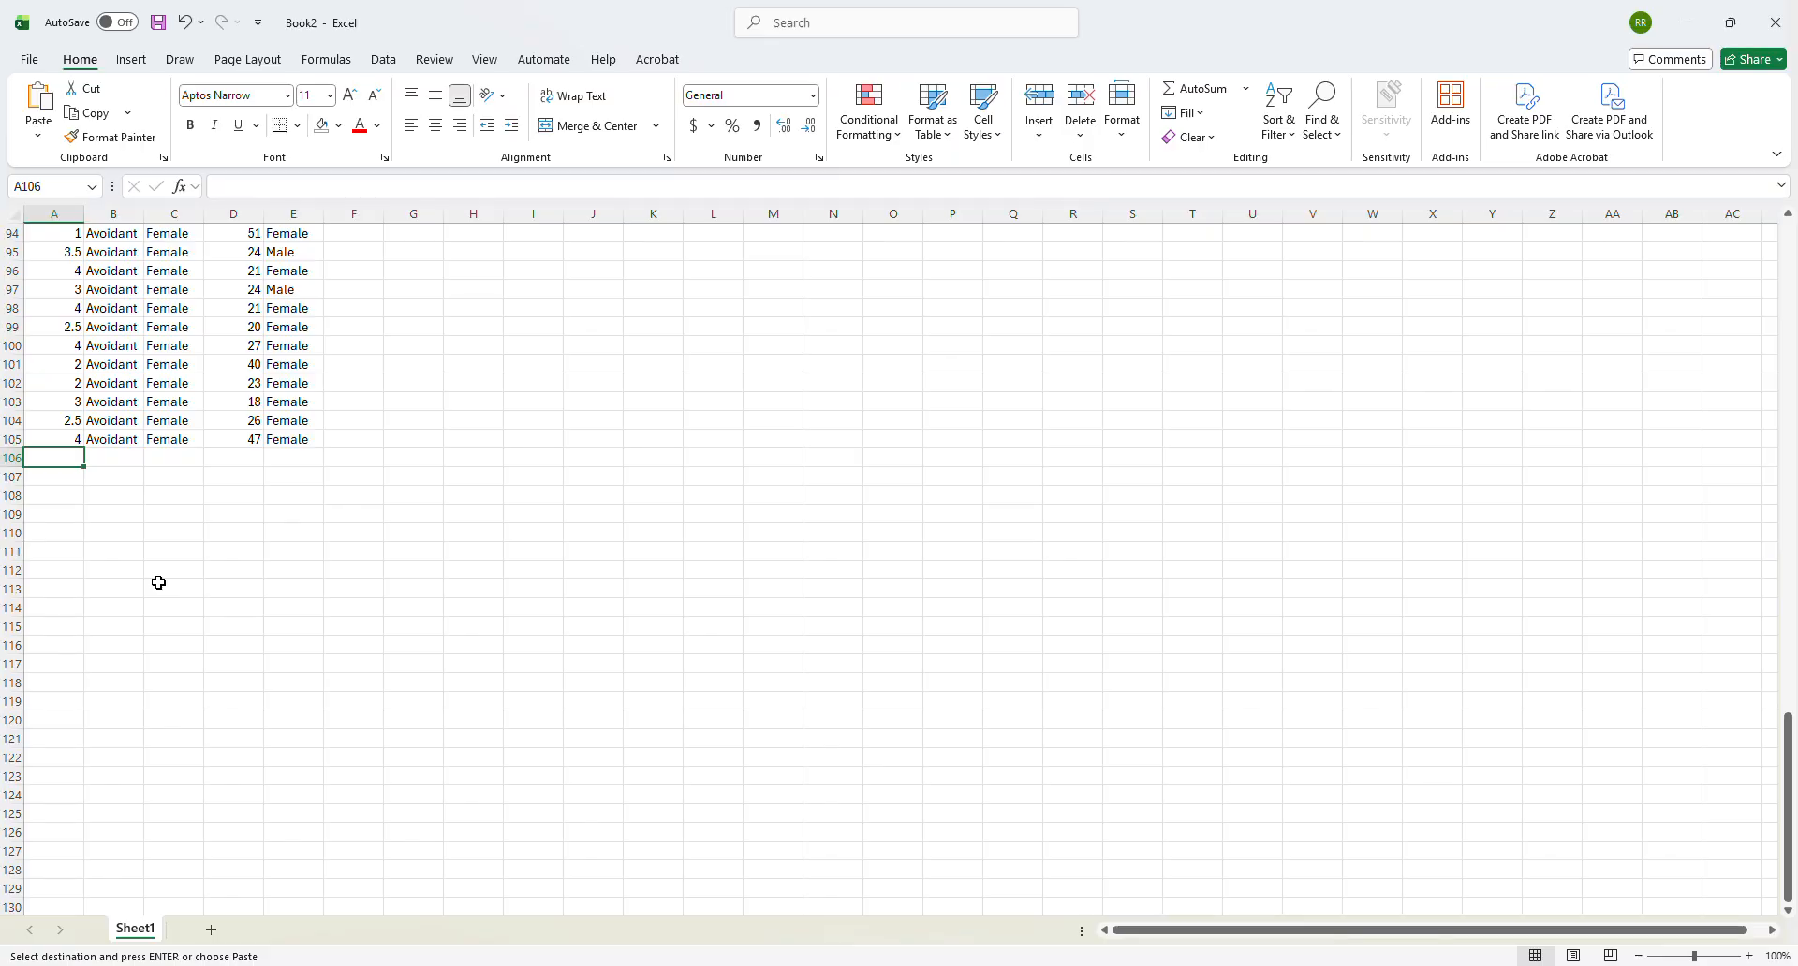
{"action": "left_click", "coordinate": [38, 136]}
{"action": "left_click", "coordinate": [35, 275]}
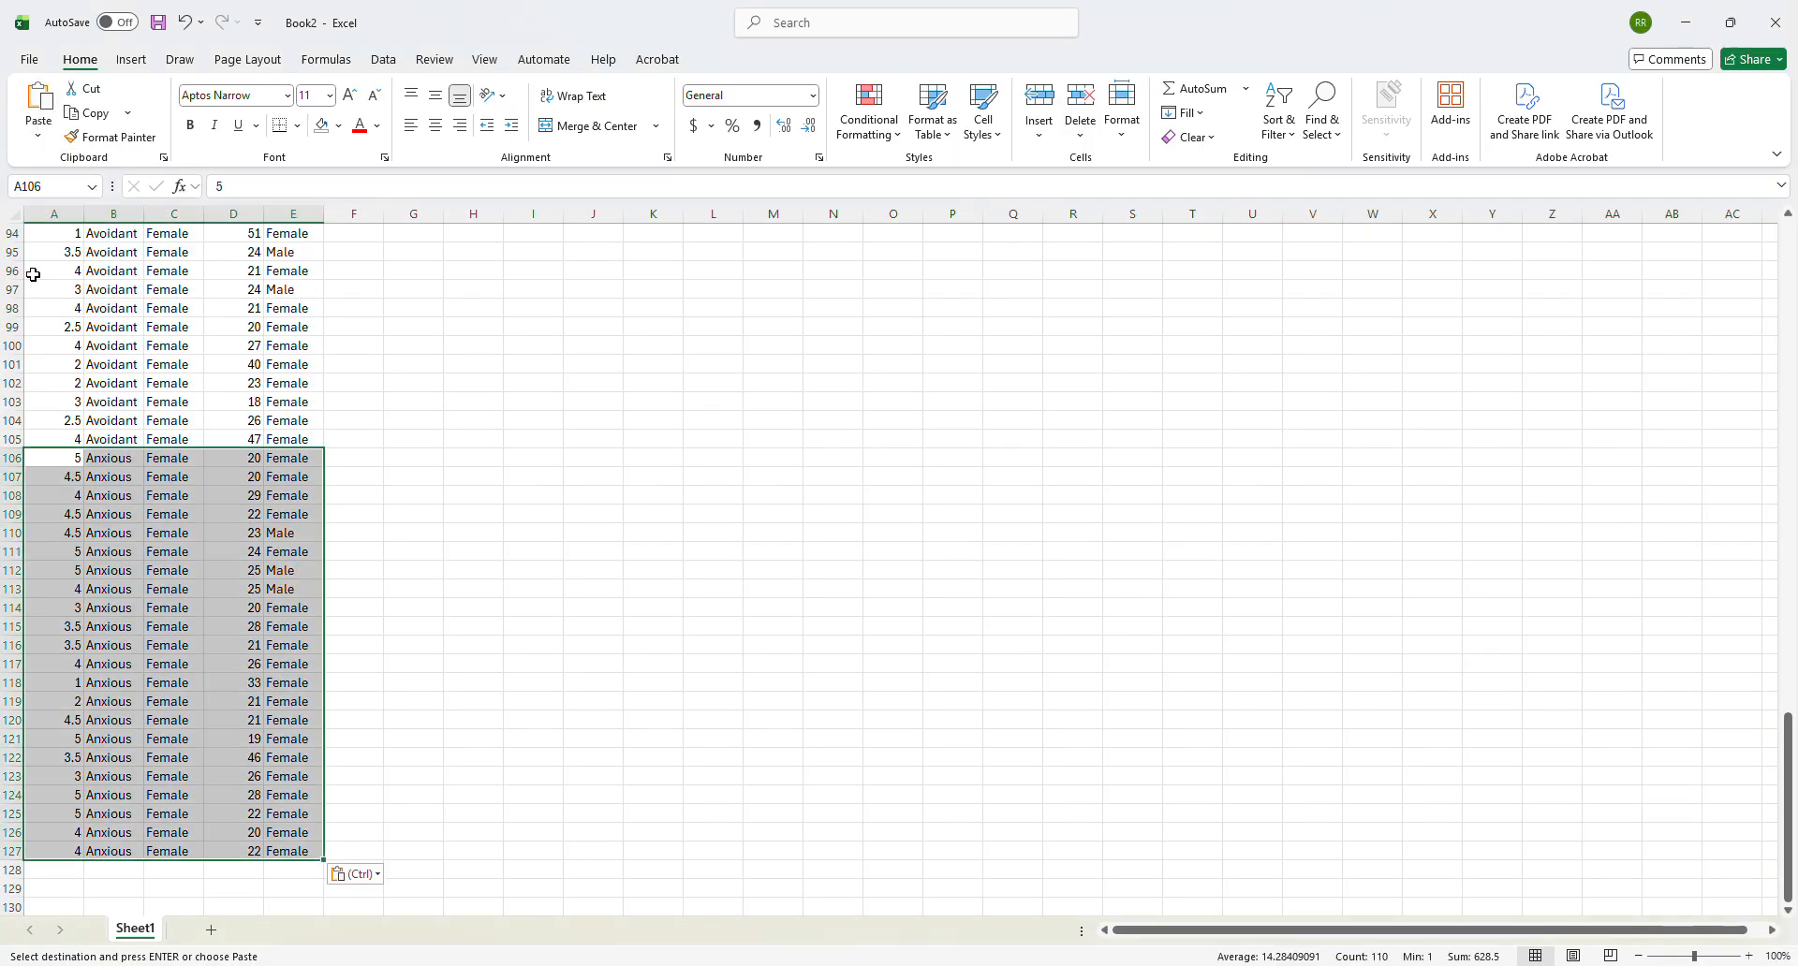
{"action": "scroll", "coordinate": [309, 673], "scroll_direction": "down", "scroll_amount": 1}
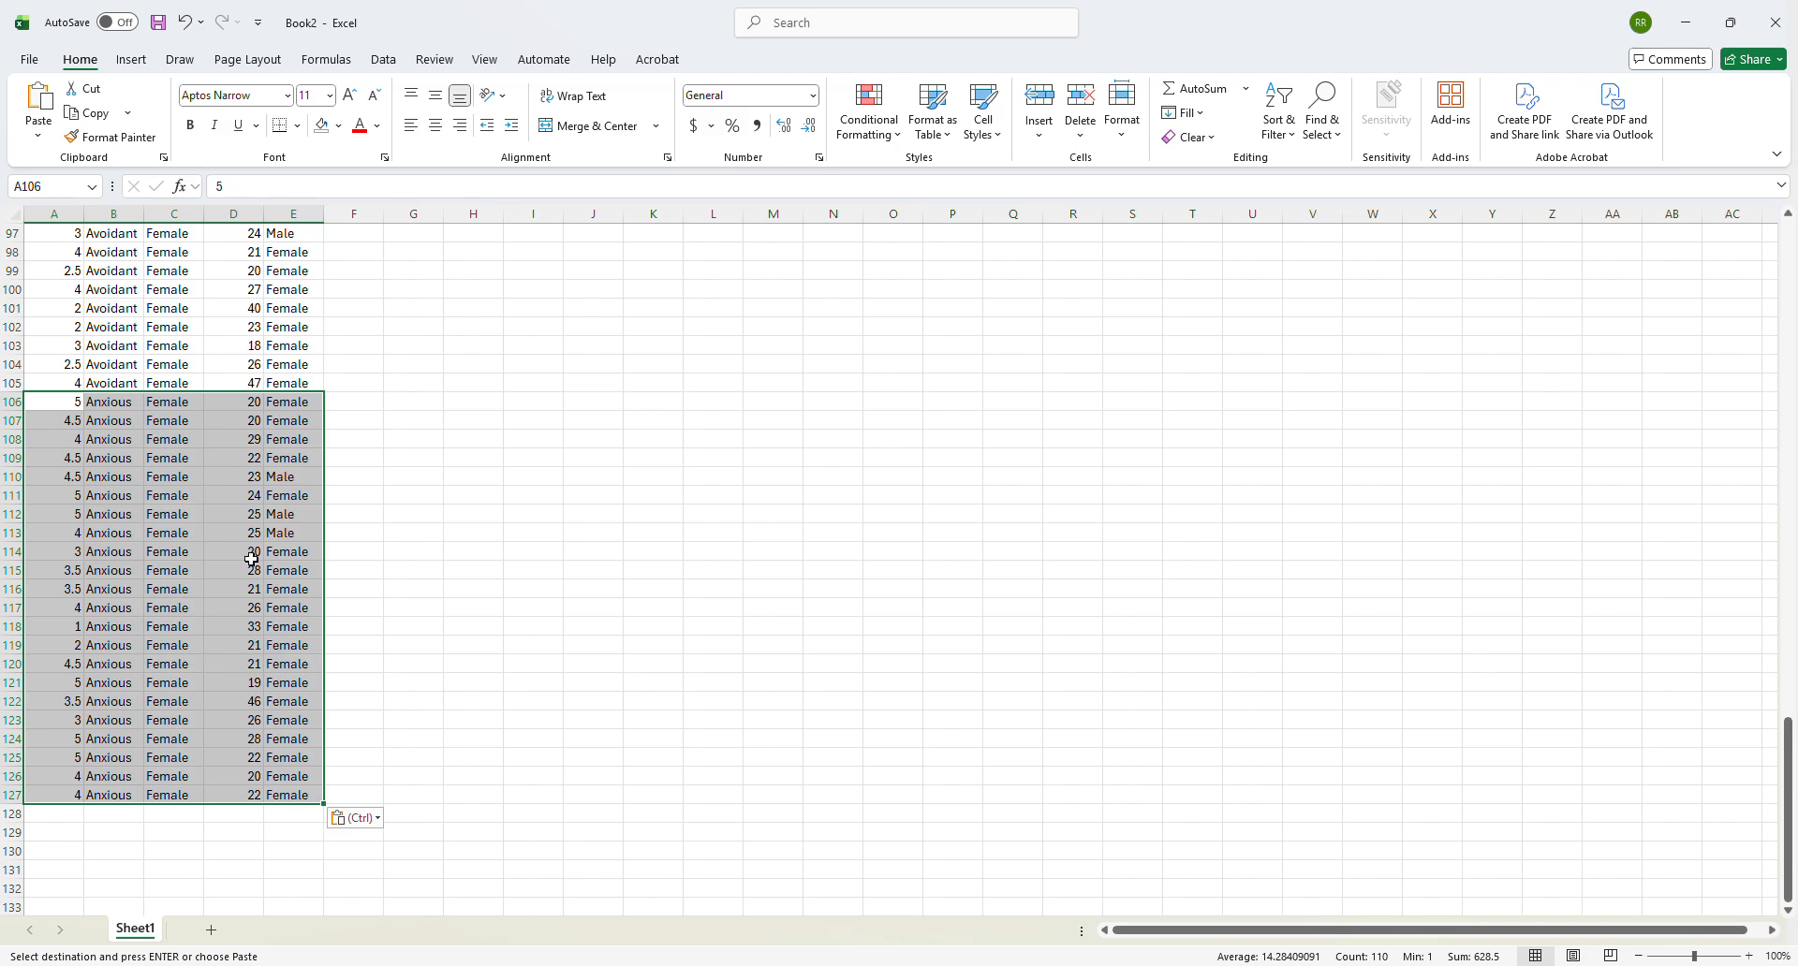
{"action": "scroll", "coordinate": [232, 541], "scroll_direction": "up", "scroll_amount": 9}
{"action": "scroll", "coordinate": [232, 541], "scroll_direction": "up", "scroll_amount": 20}
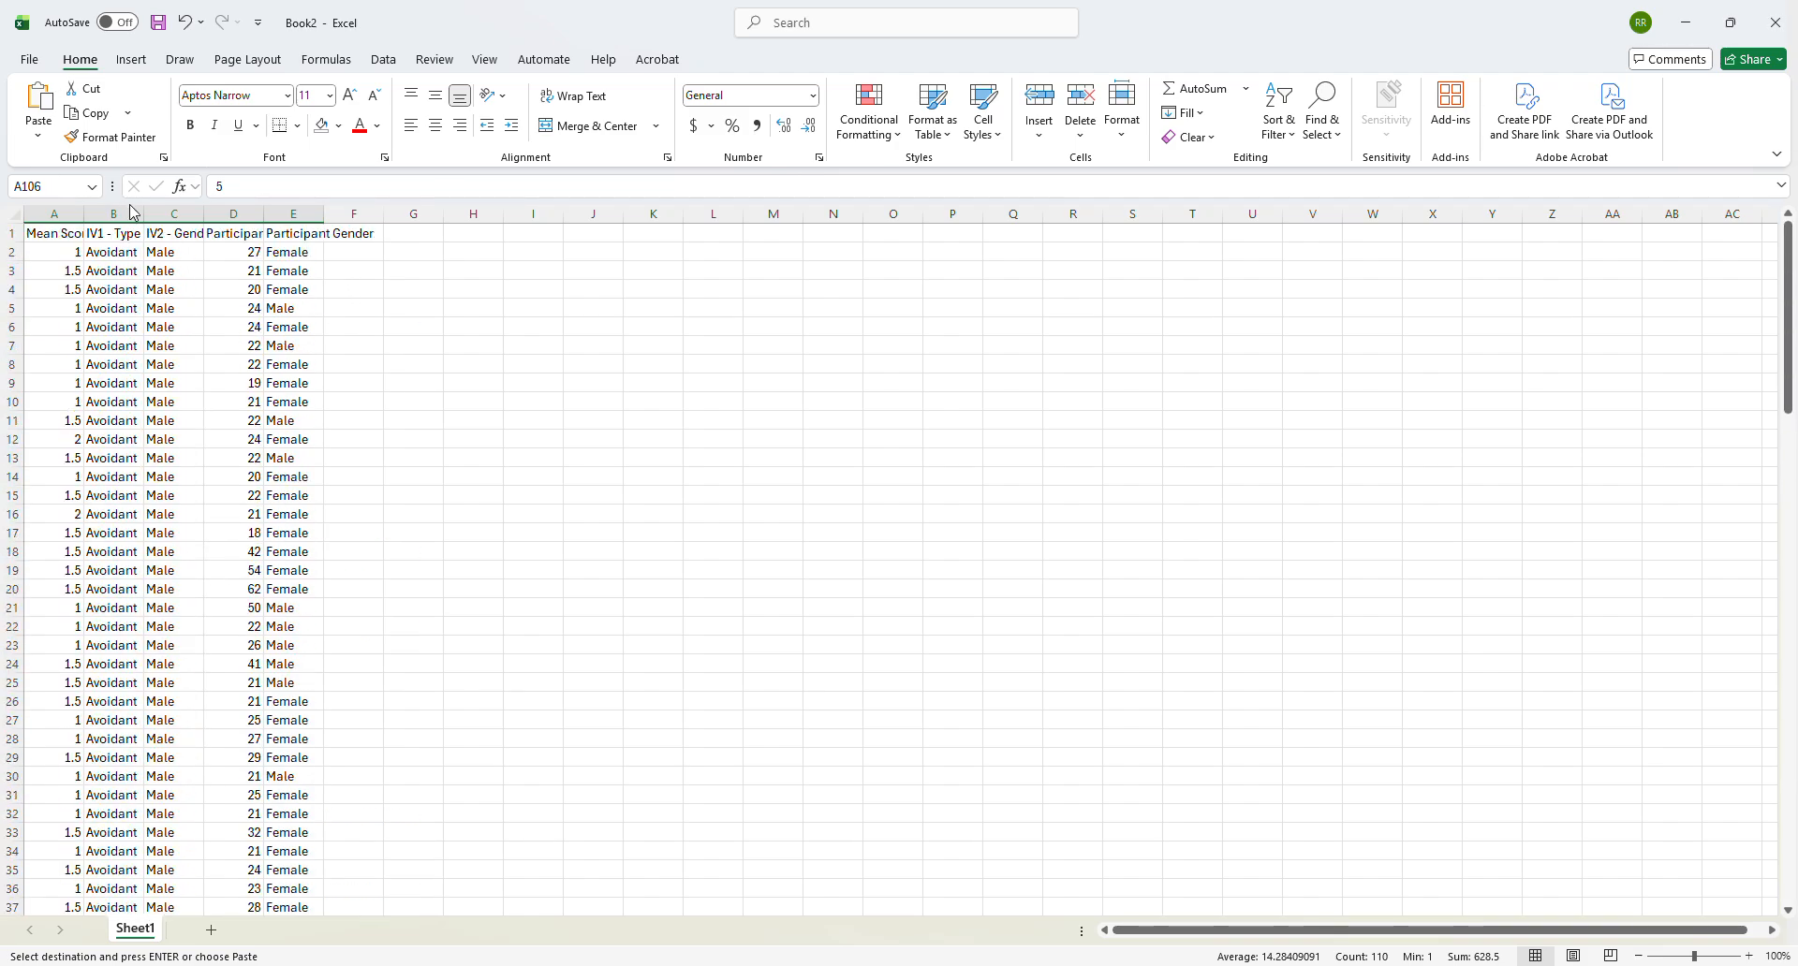
- Fit the widths of columns A to E in Book2 to their contents and centre-align all five columns
{"action": "double_click", "coordinate": [85, 218]}
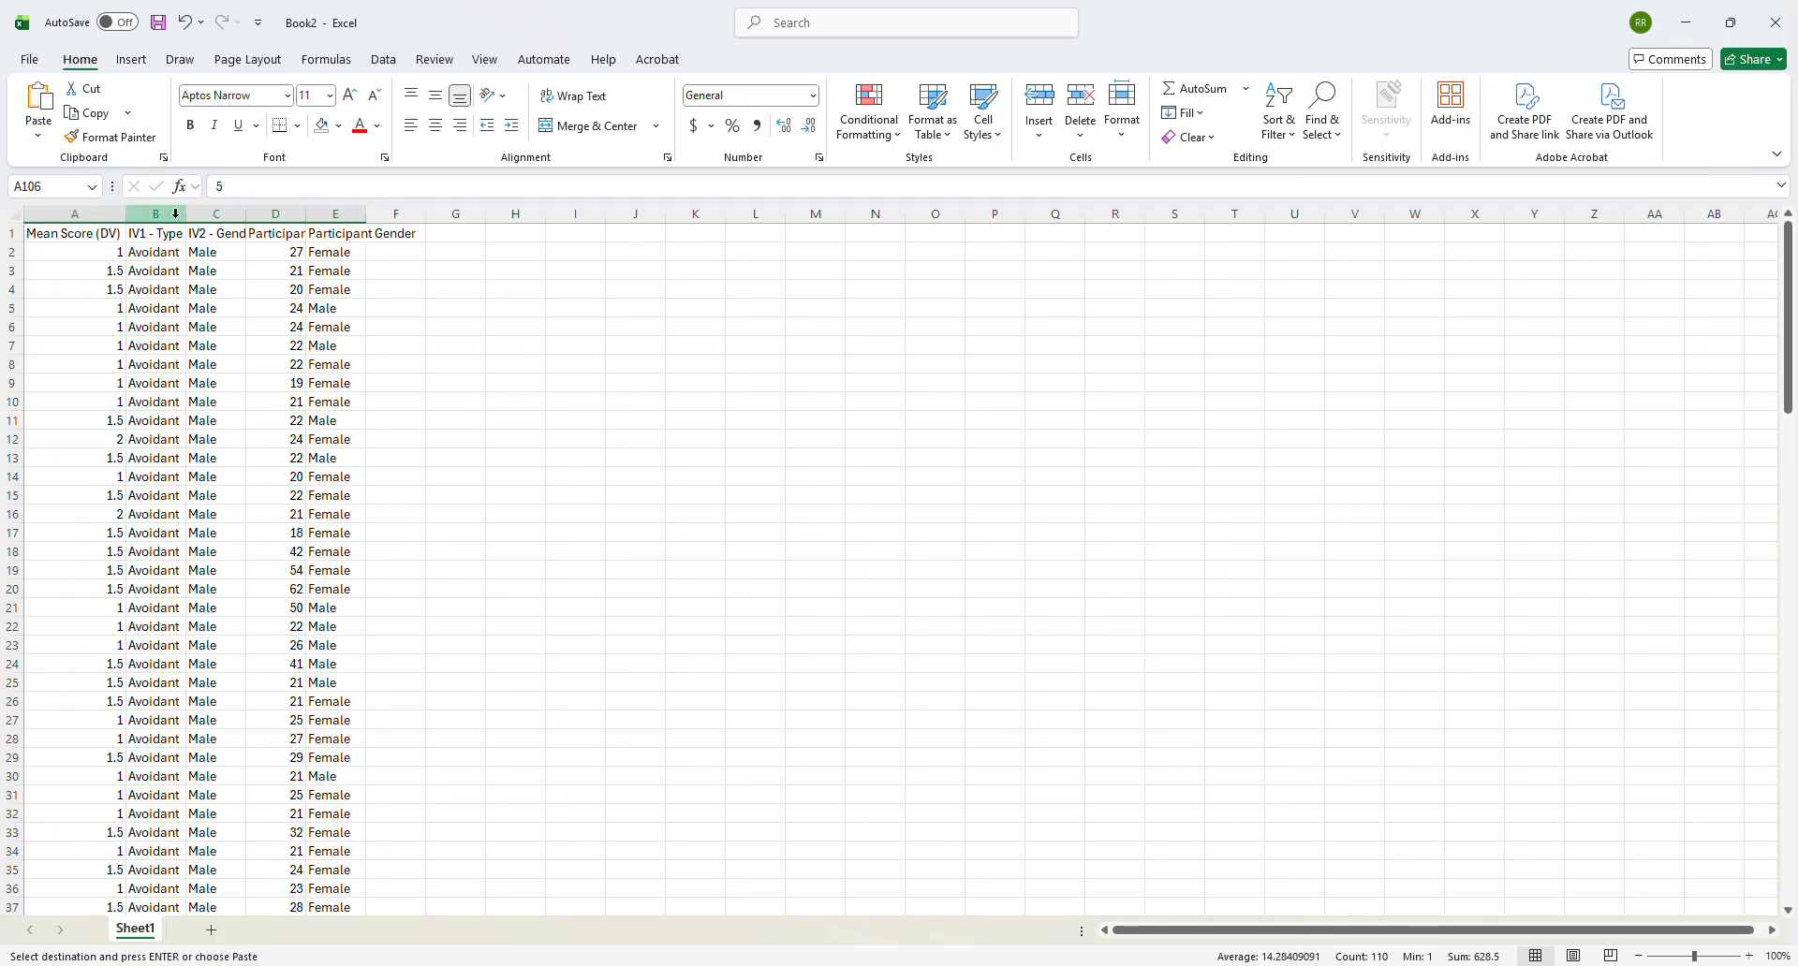
{"action": "double_click", "coordinate": [185, 214]}
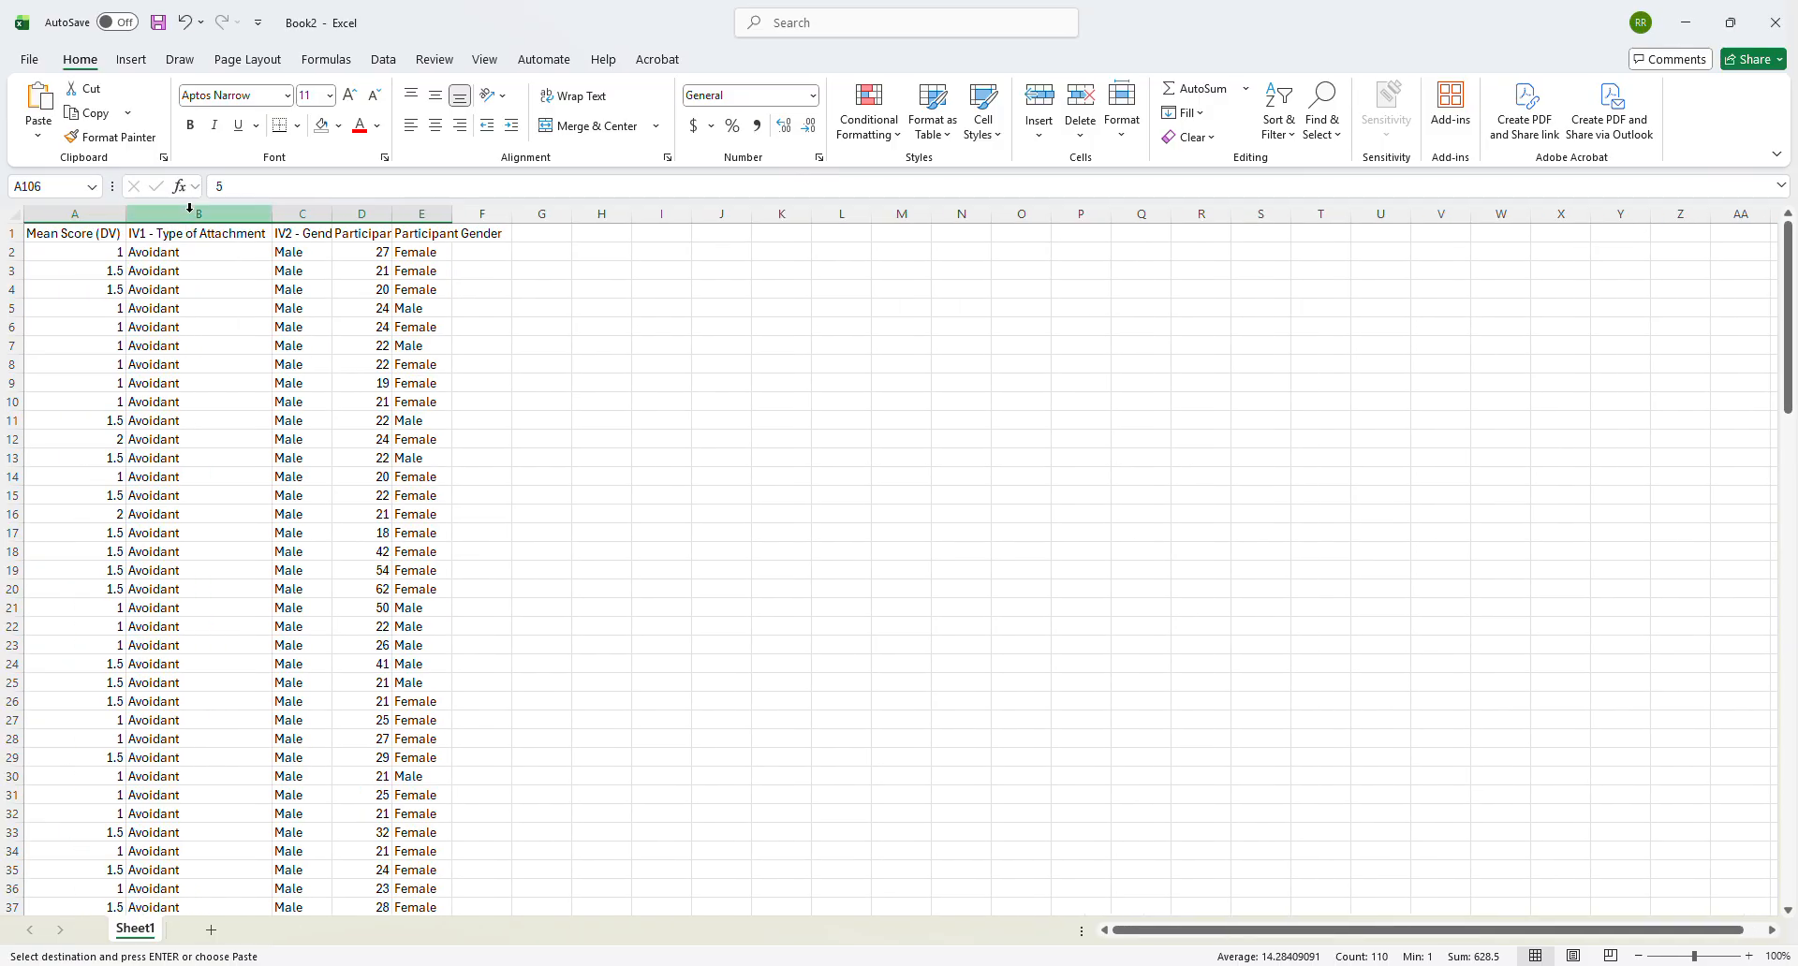
{"action": "double_click", "coordinate": [333, 213]}
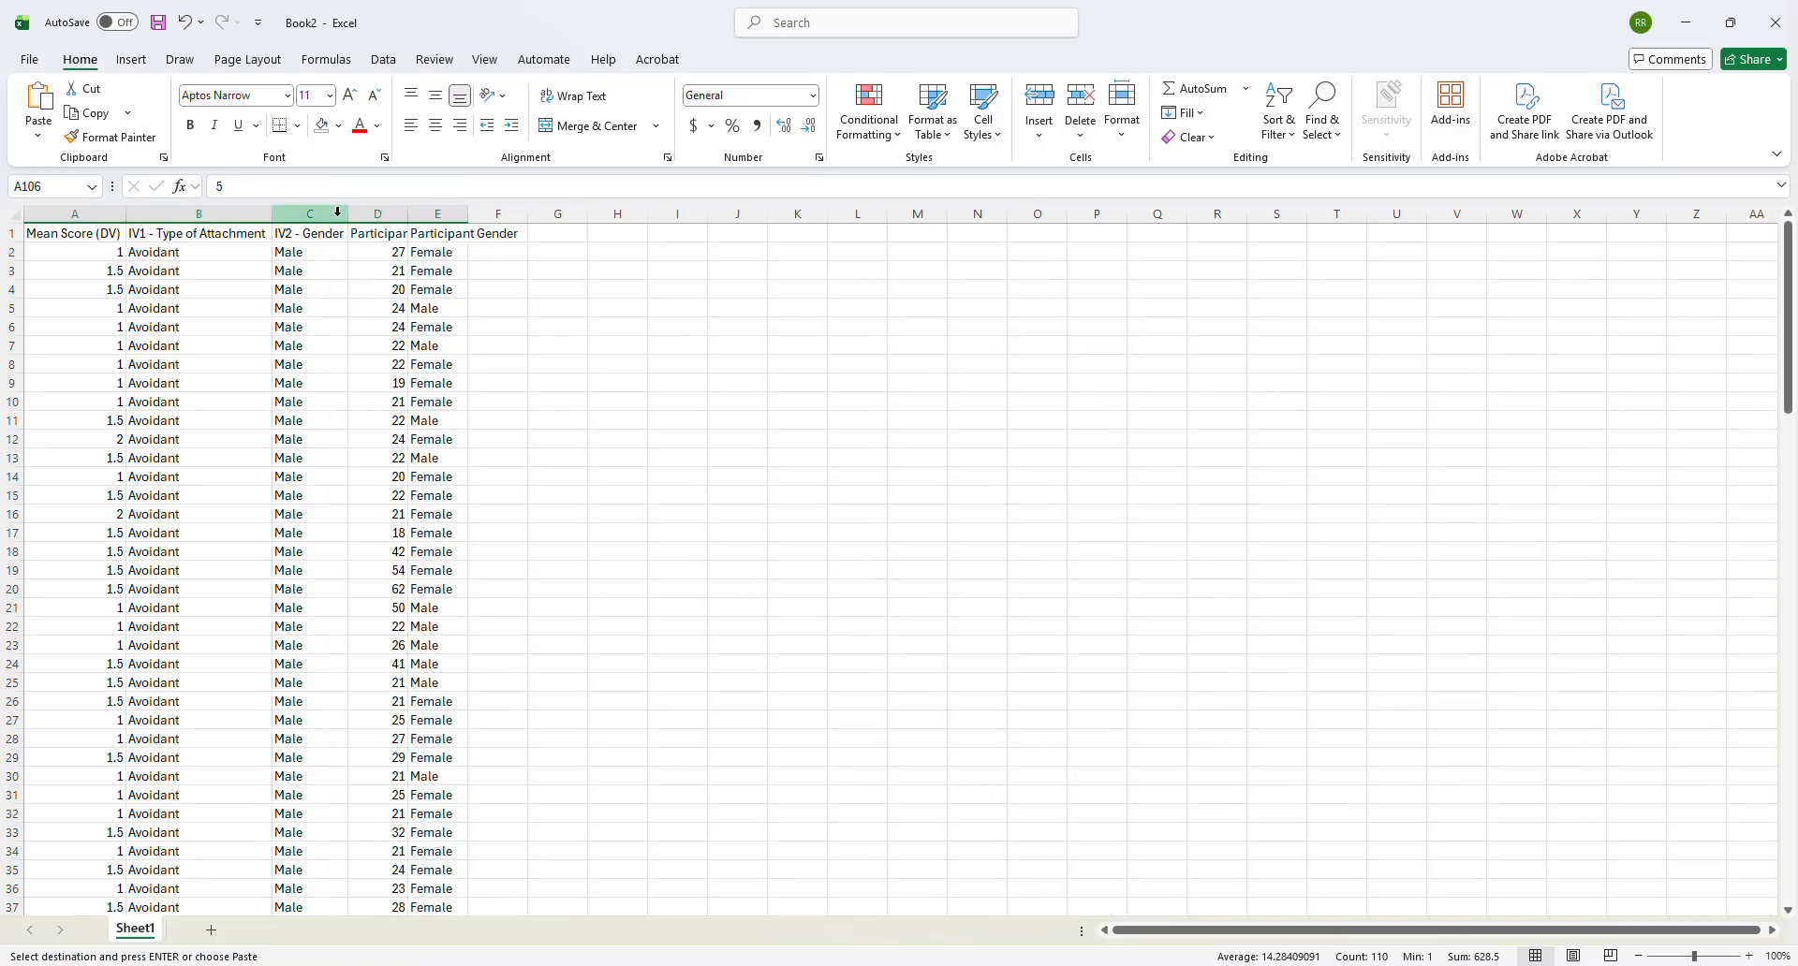
{"action": "double_click", "coordinate": [417, 214]}
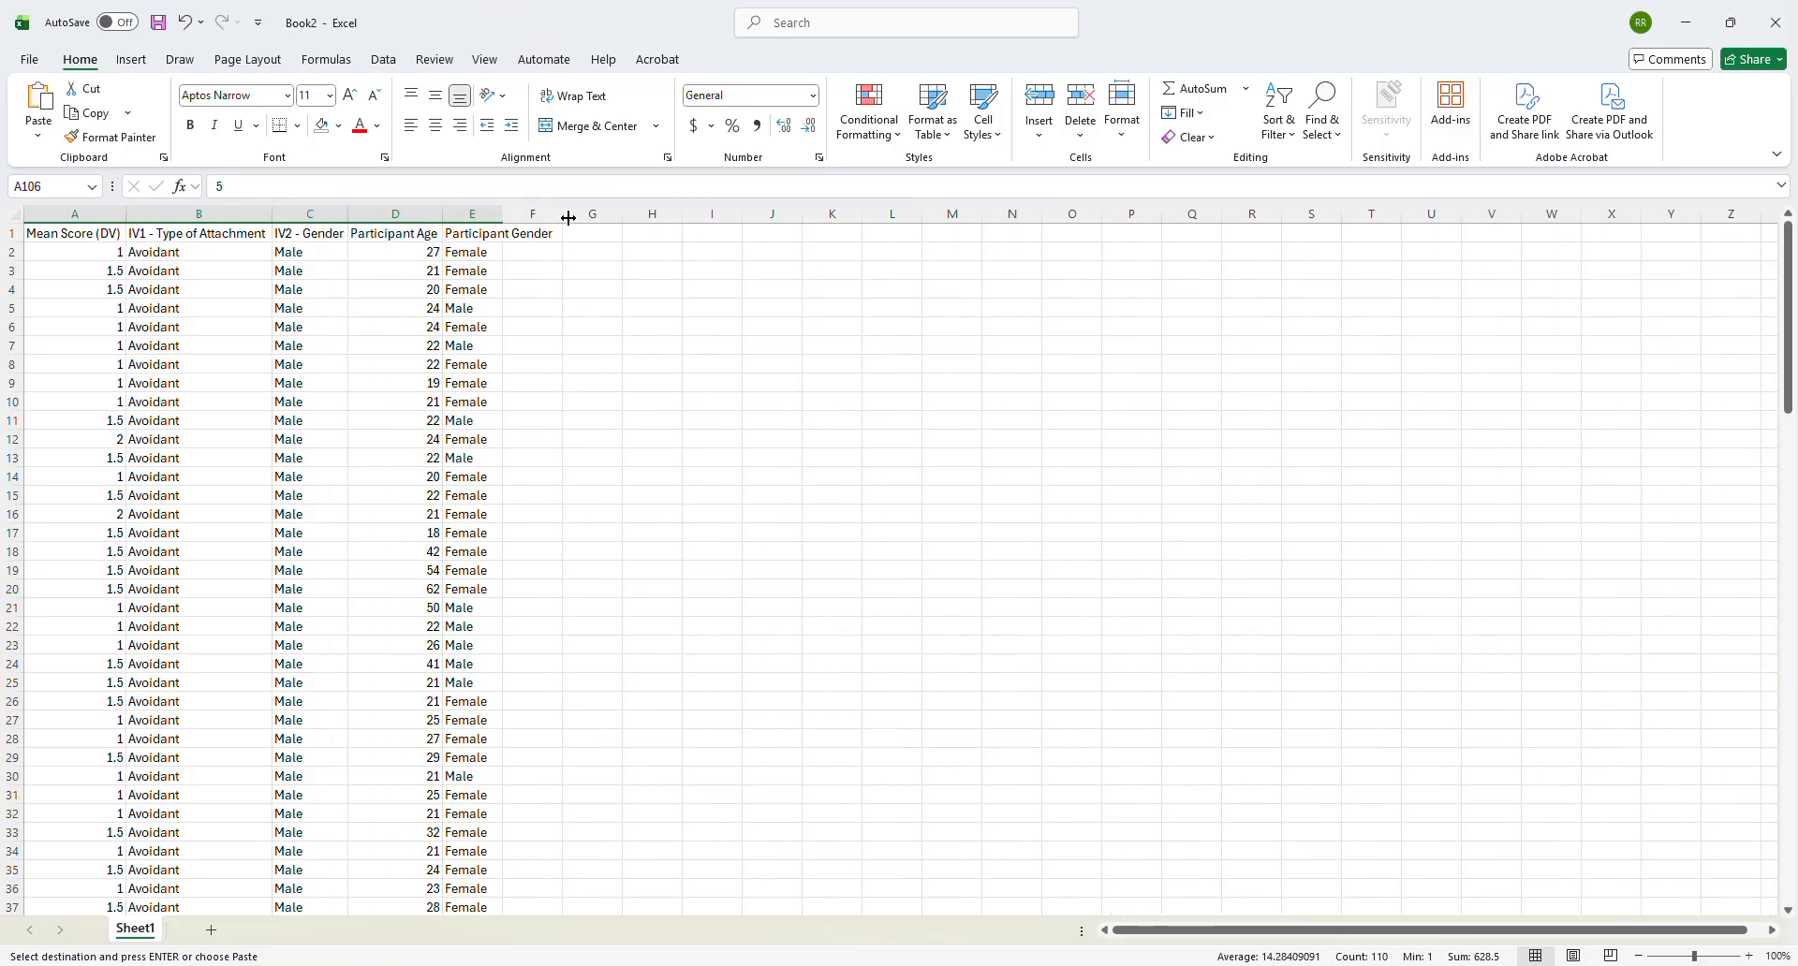
{"action": "double_click", "coordinate": [506, 215]}
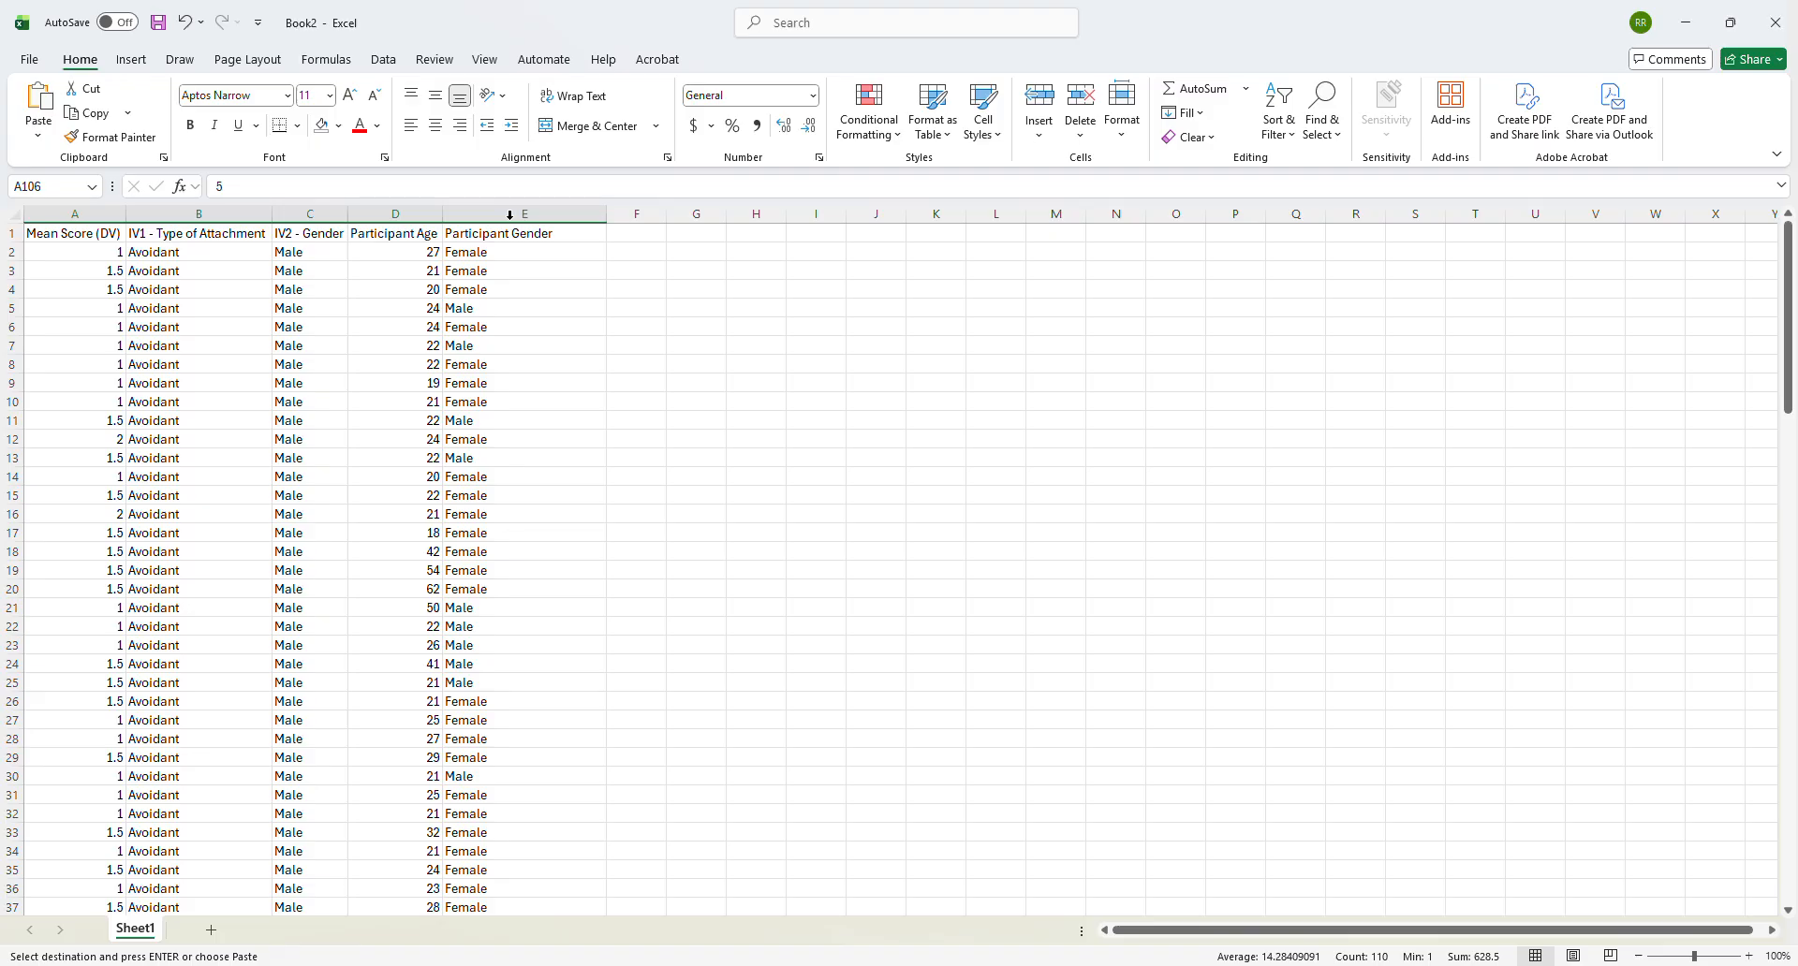
{"action": "left_click_drag", "start_coordinate": [94, 214], "coordinate": [524, 214]}
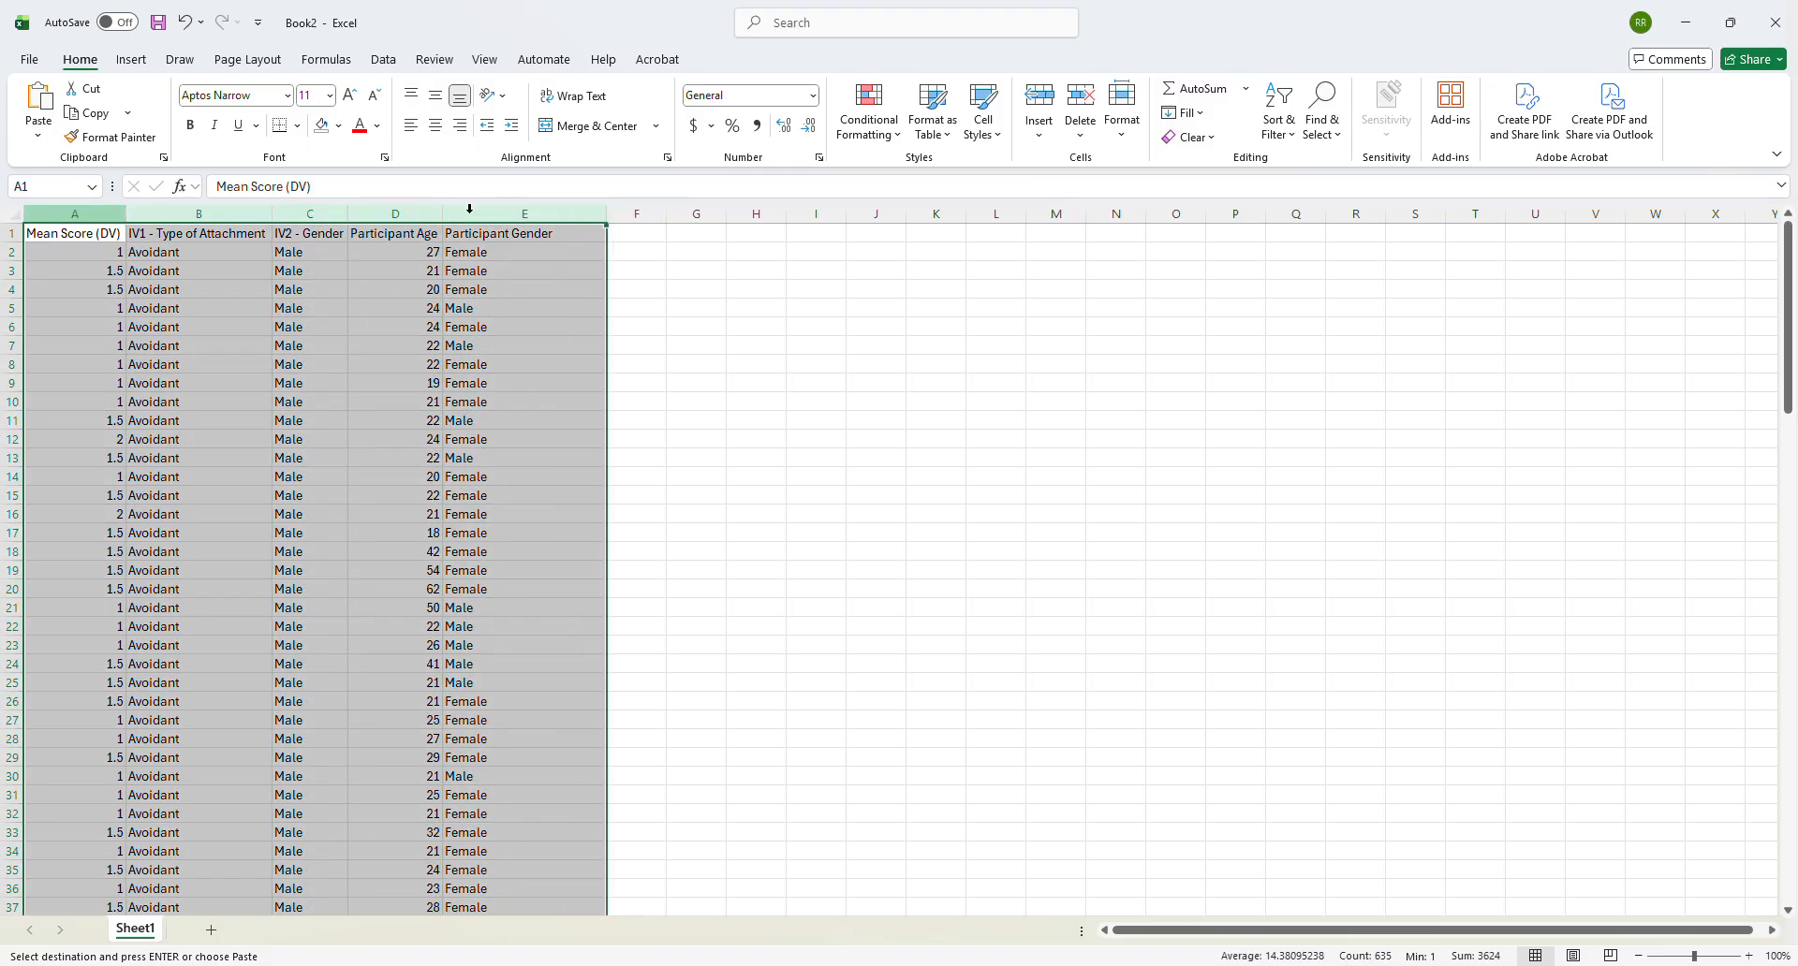
{"action": "left_click", "coordinate": [436, 126]}
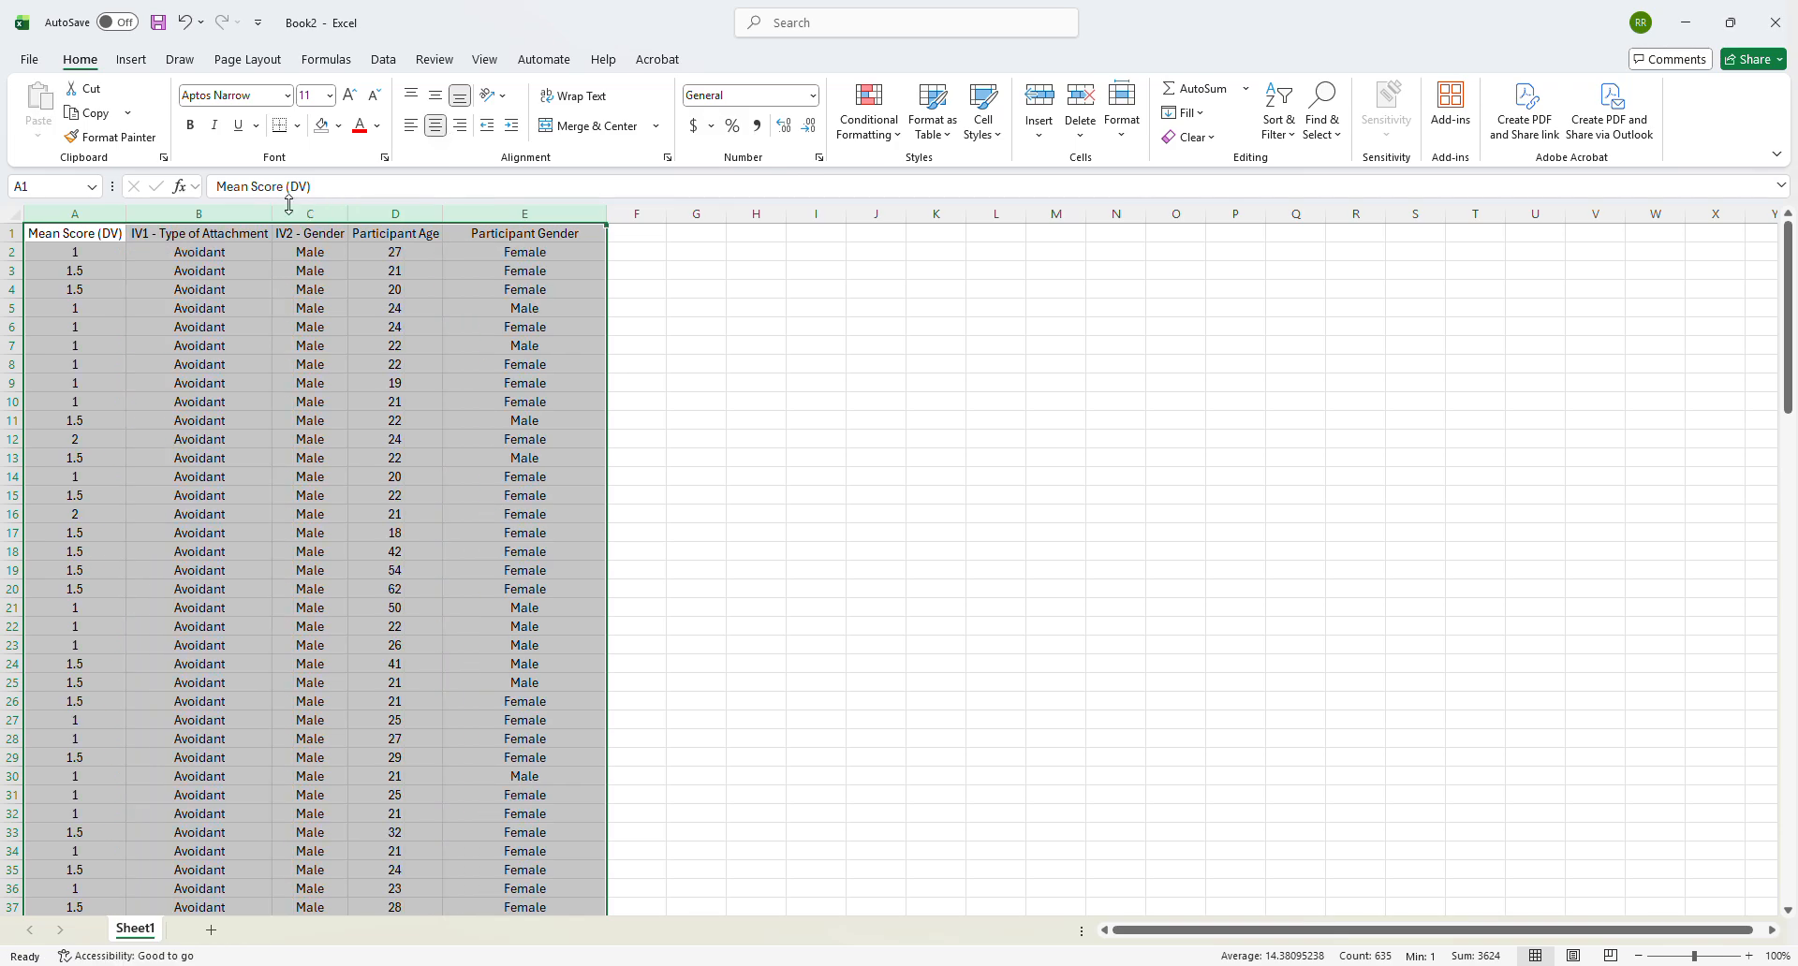
- Open the recent workbook Survey Data for Jamovi - video example and save a copy as Survey Data for Jamovi - video example1
{"action": "left_click", "coordinate": [34, 59]}
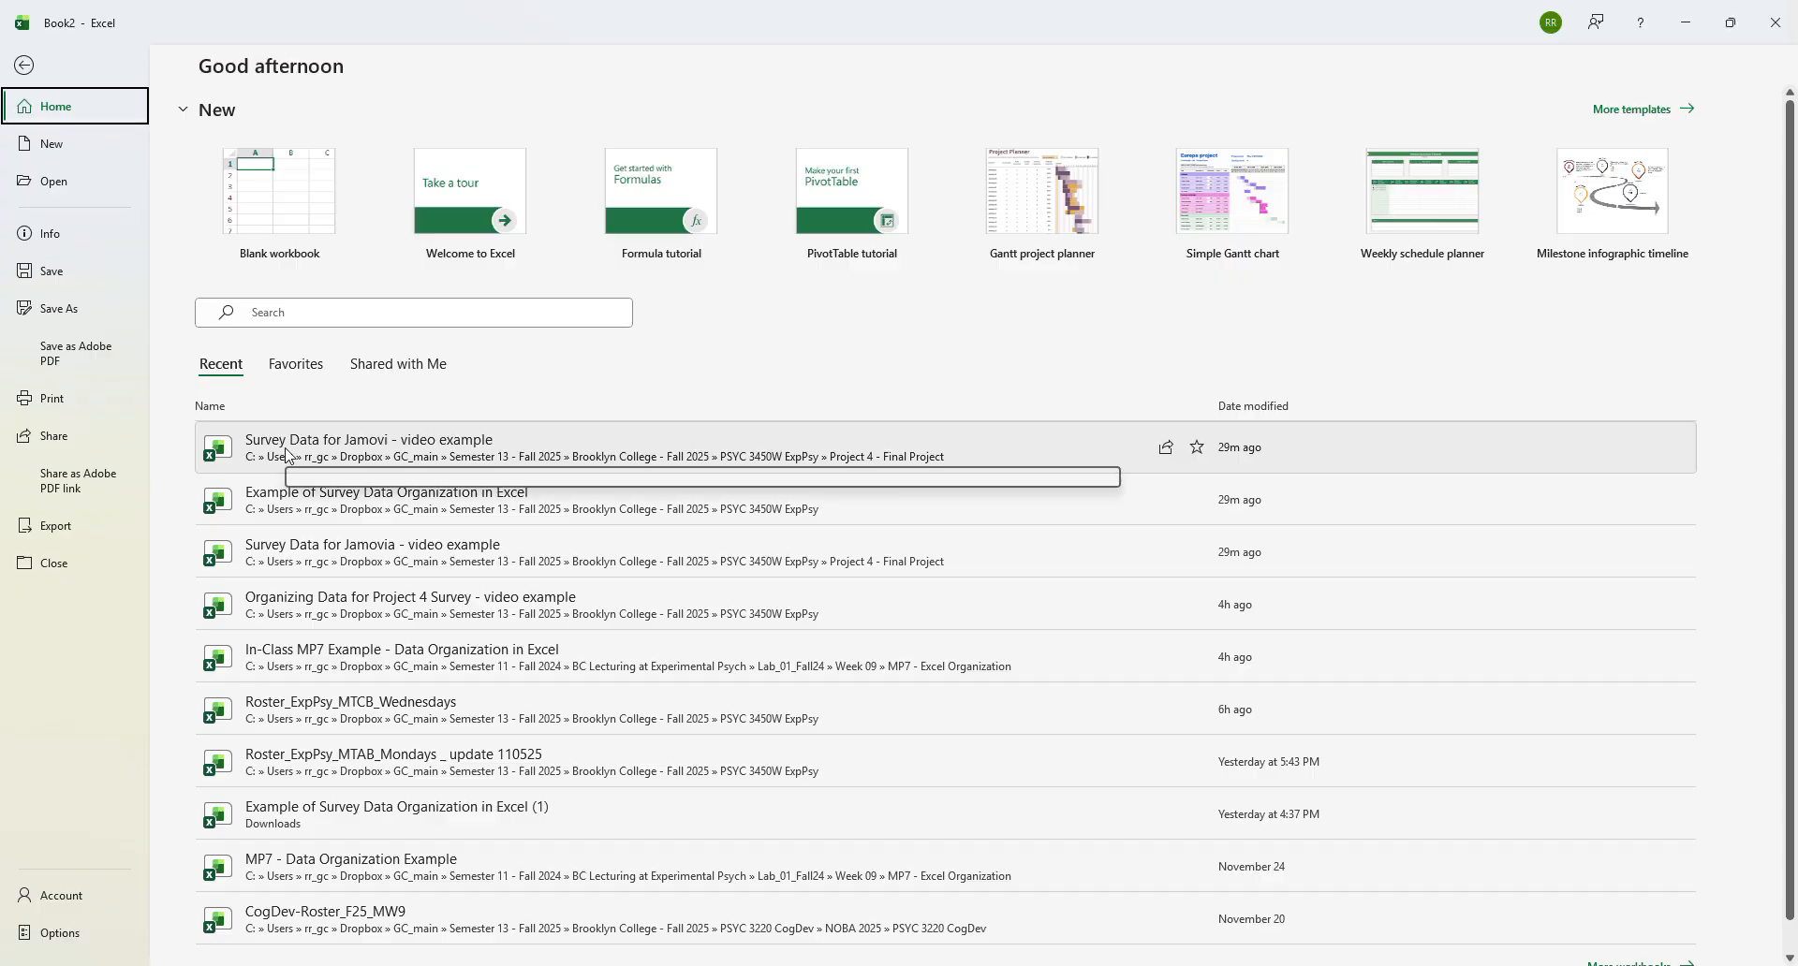
{"action": "left_click", "coordinate": [287, 448]}
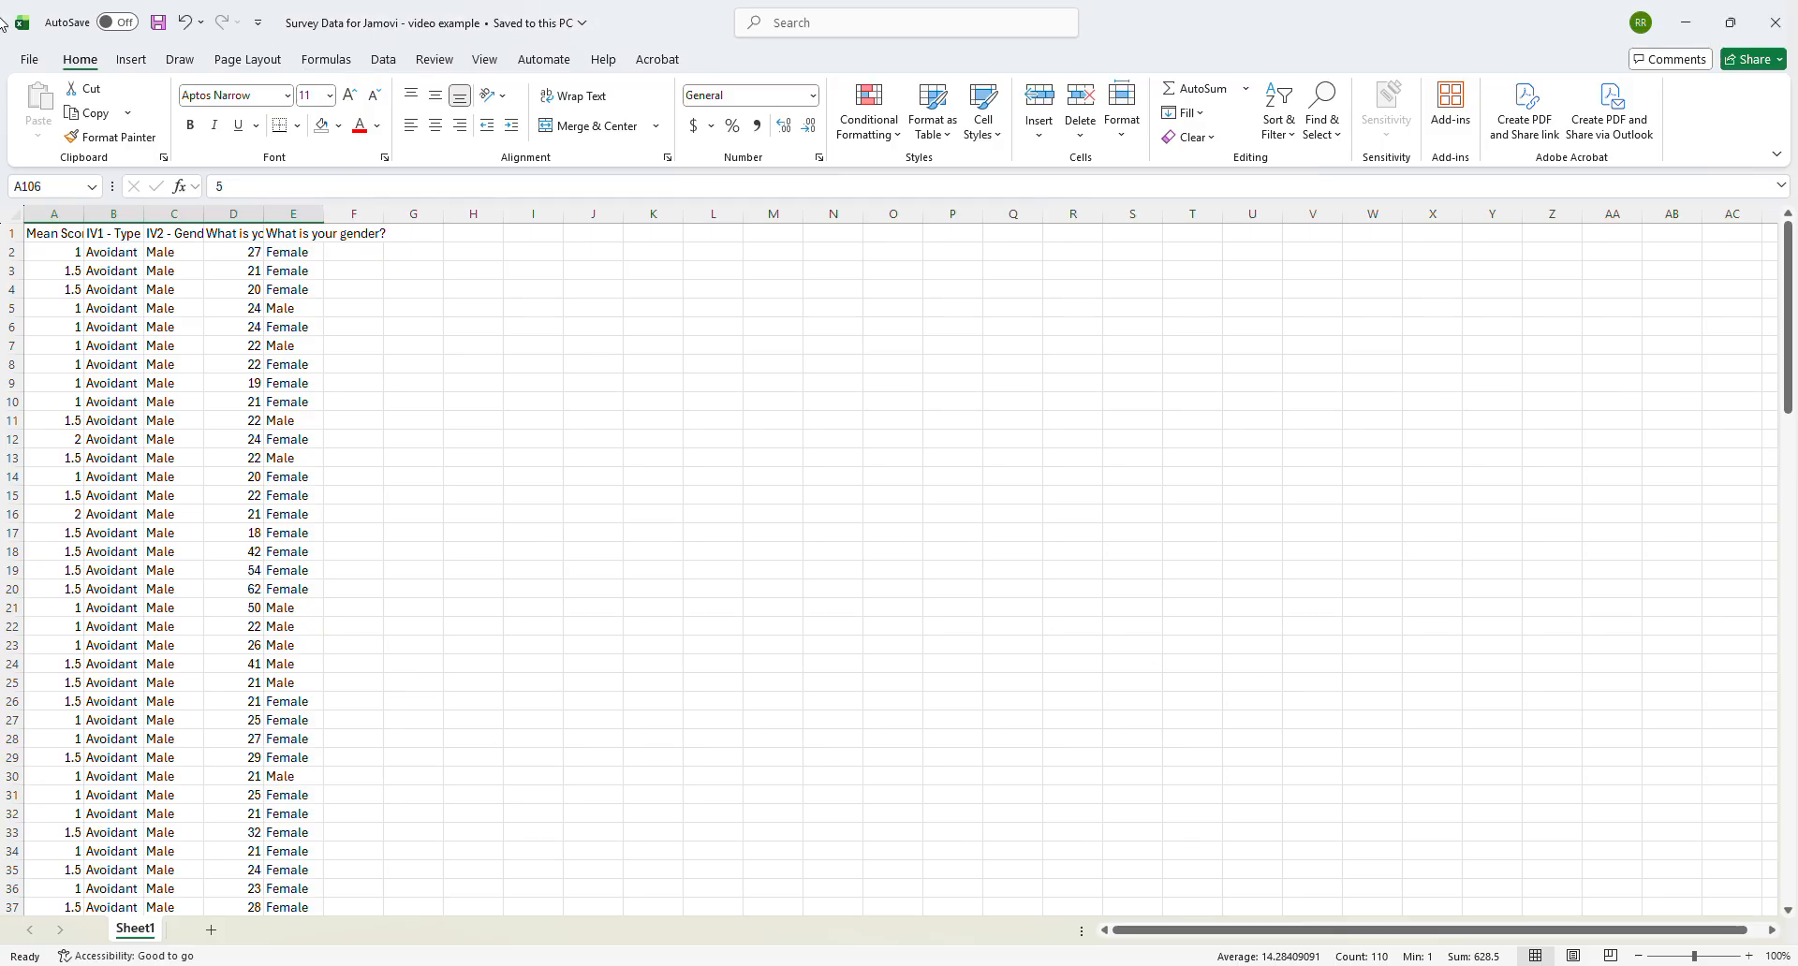
{"action": "left_click", "coordinate": [29, 59]}
{"action": "left_click", "coordinate": [56, 308]}
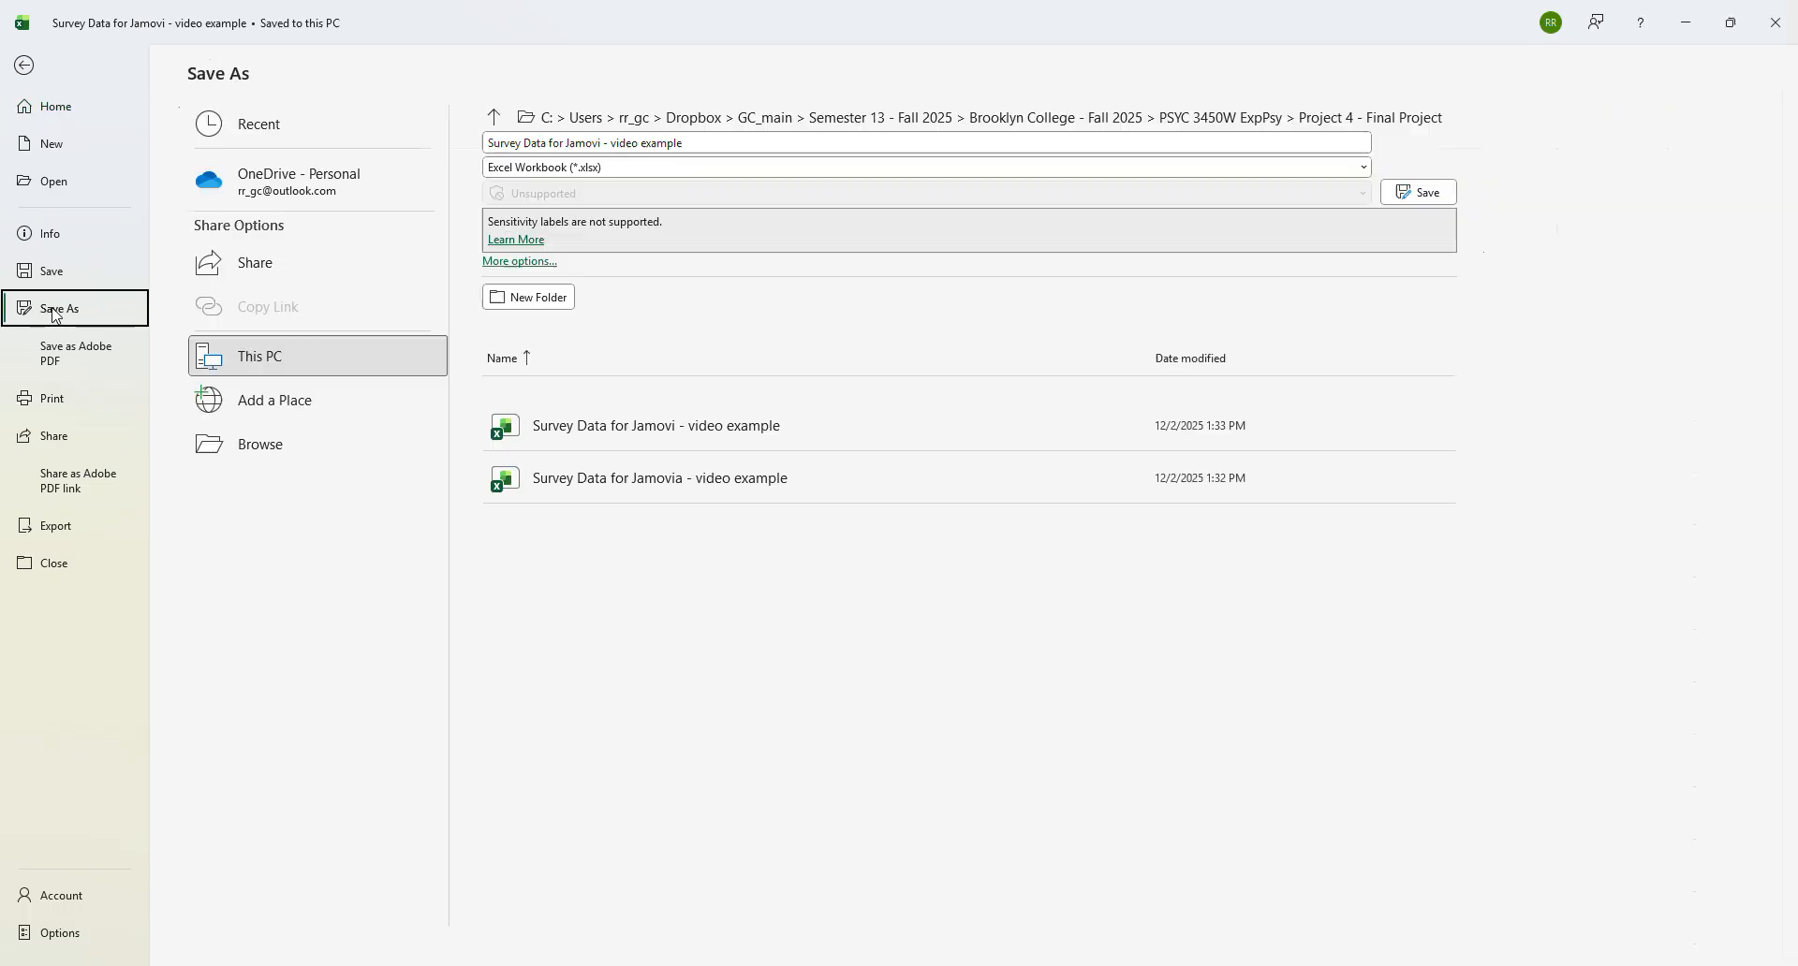
{"action": "left_click", "coordinate": [710, 139]}
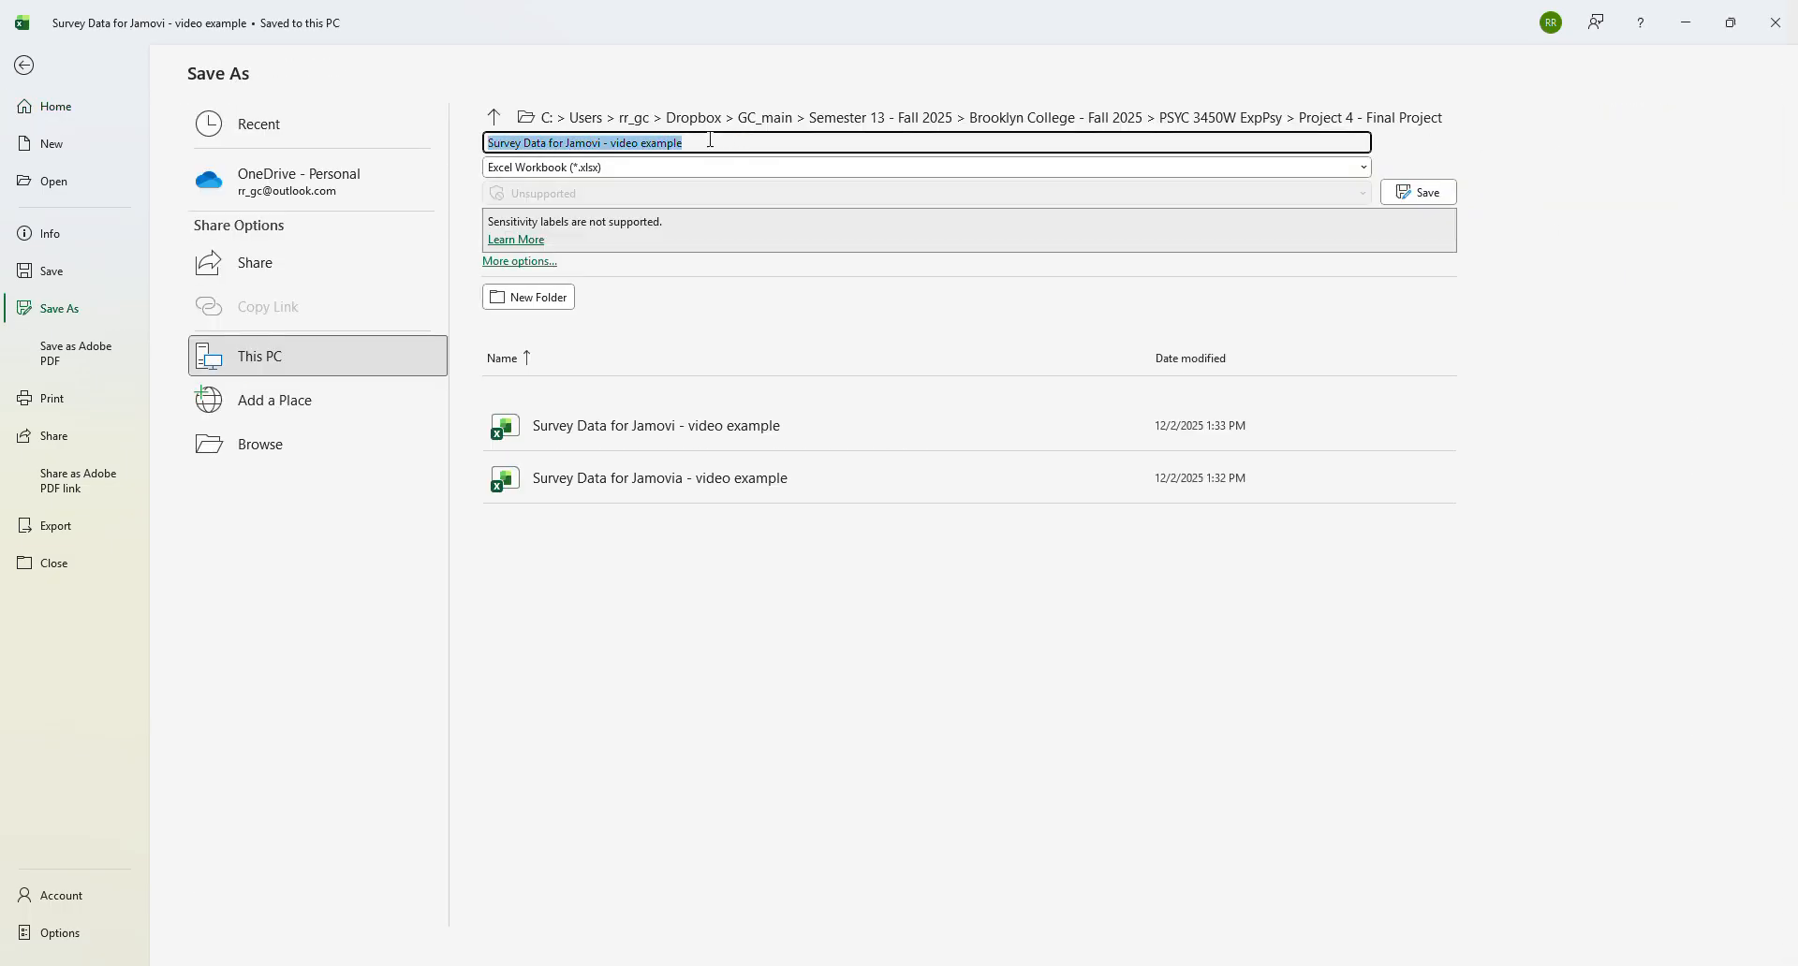
{"action": "left_click", "coordinate": [711, 139]}
{"action": "type", "text": "1"}
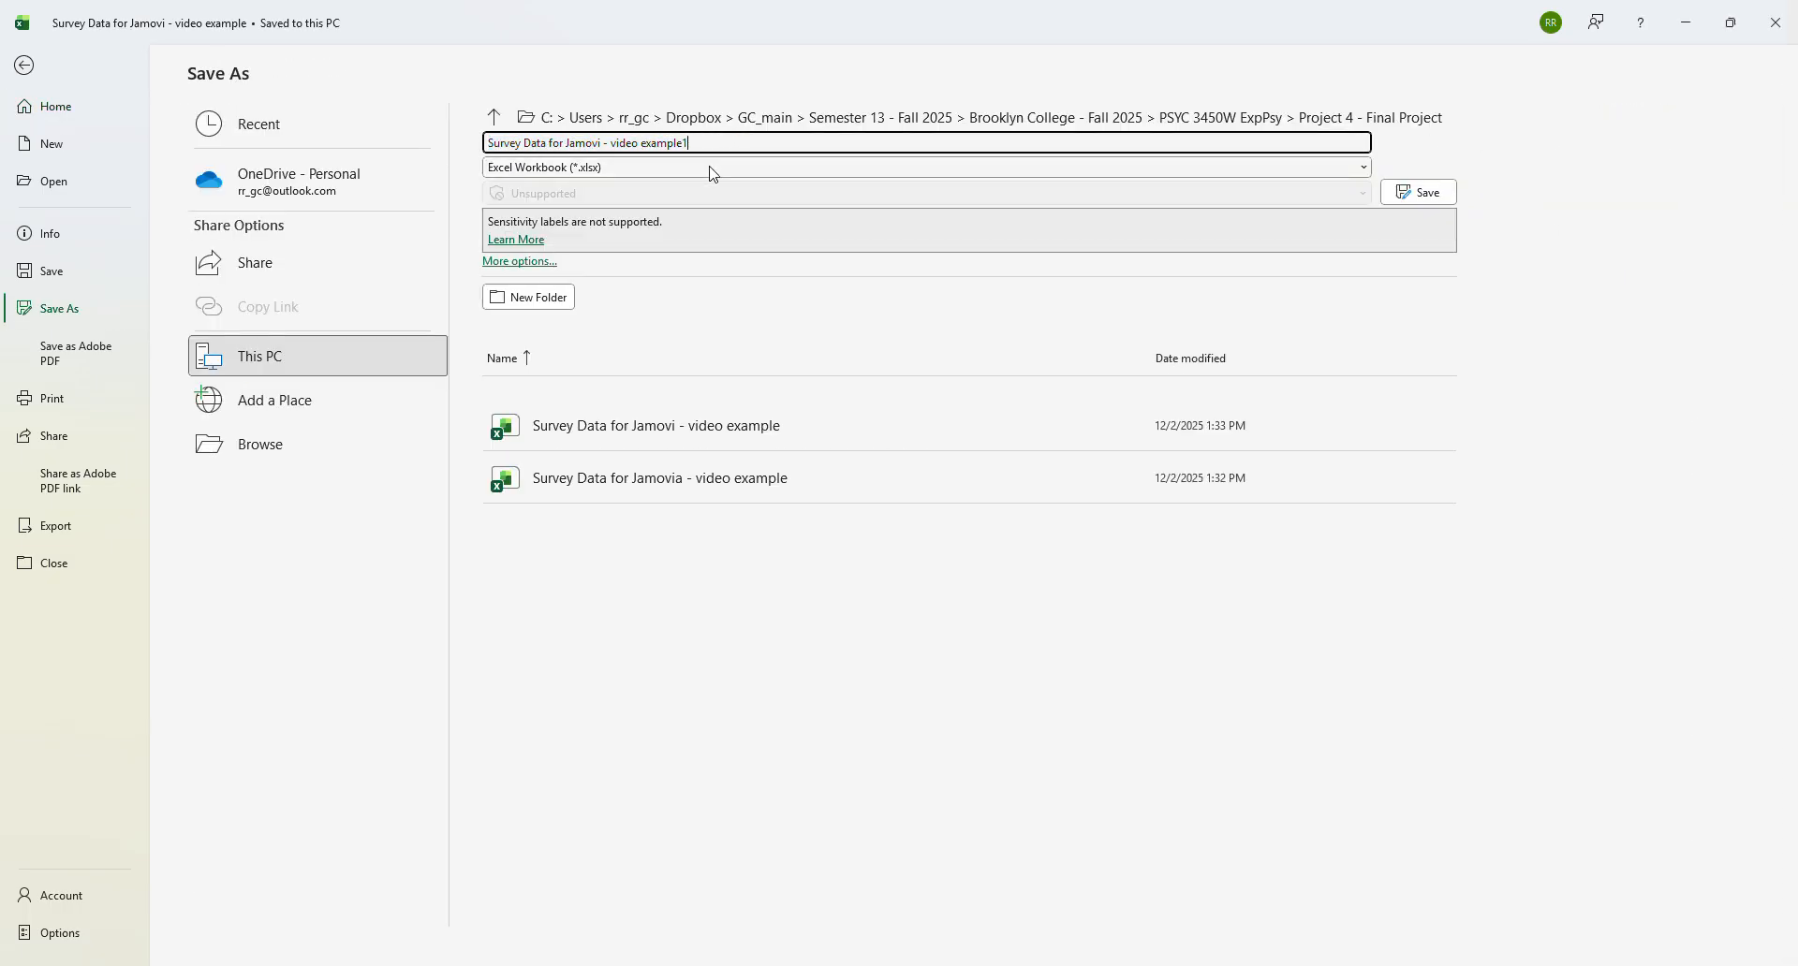
{"action": "left_click", "coordinate": [1427, 195]}
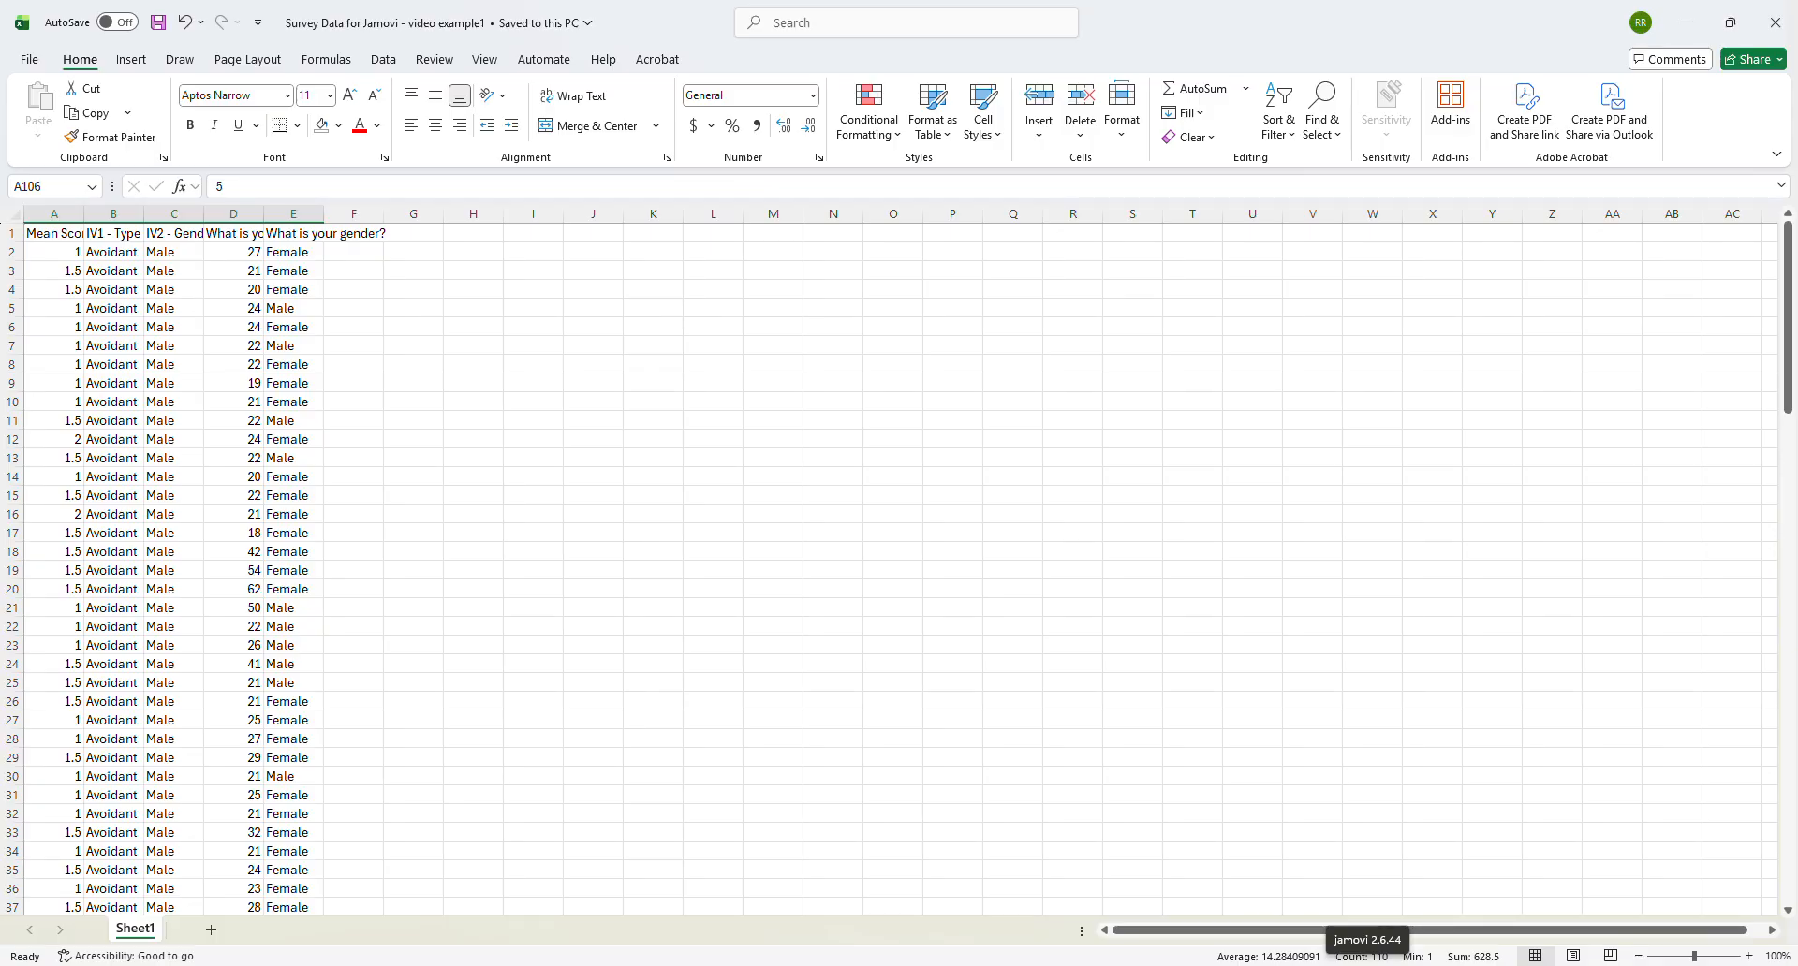
- Open jamovi, move its window clear of the worksheet data, and copy A2:E127 without the header row from the Excel workbook
{"action": "left_click", "coordinate": [1368, 965]}
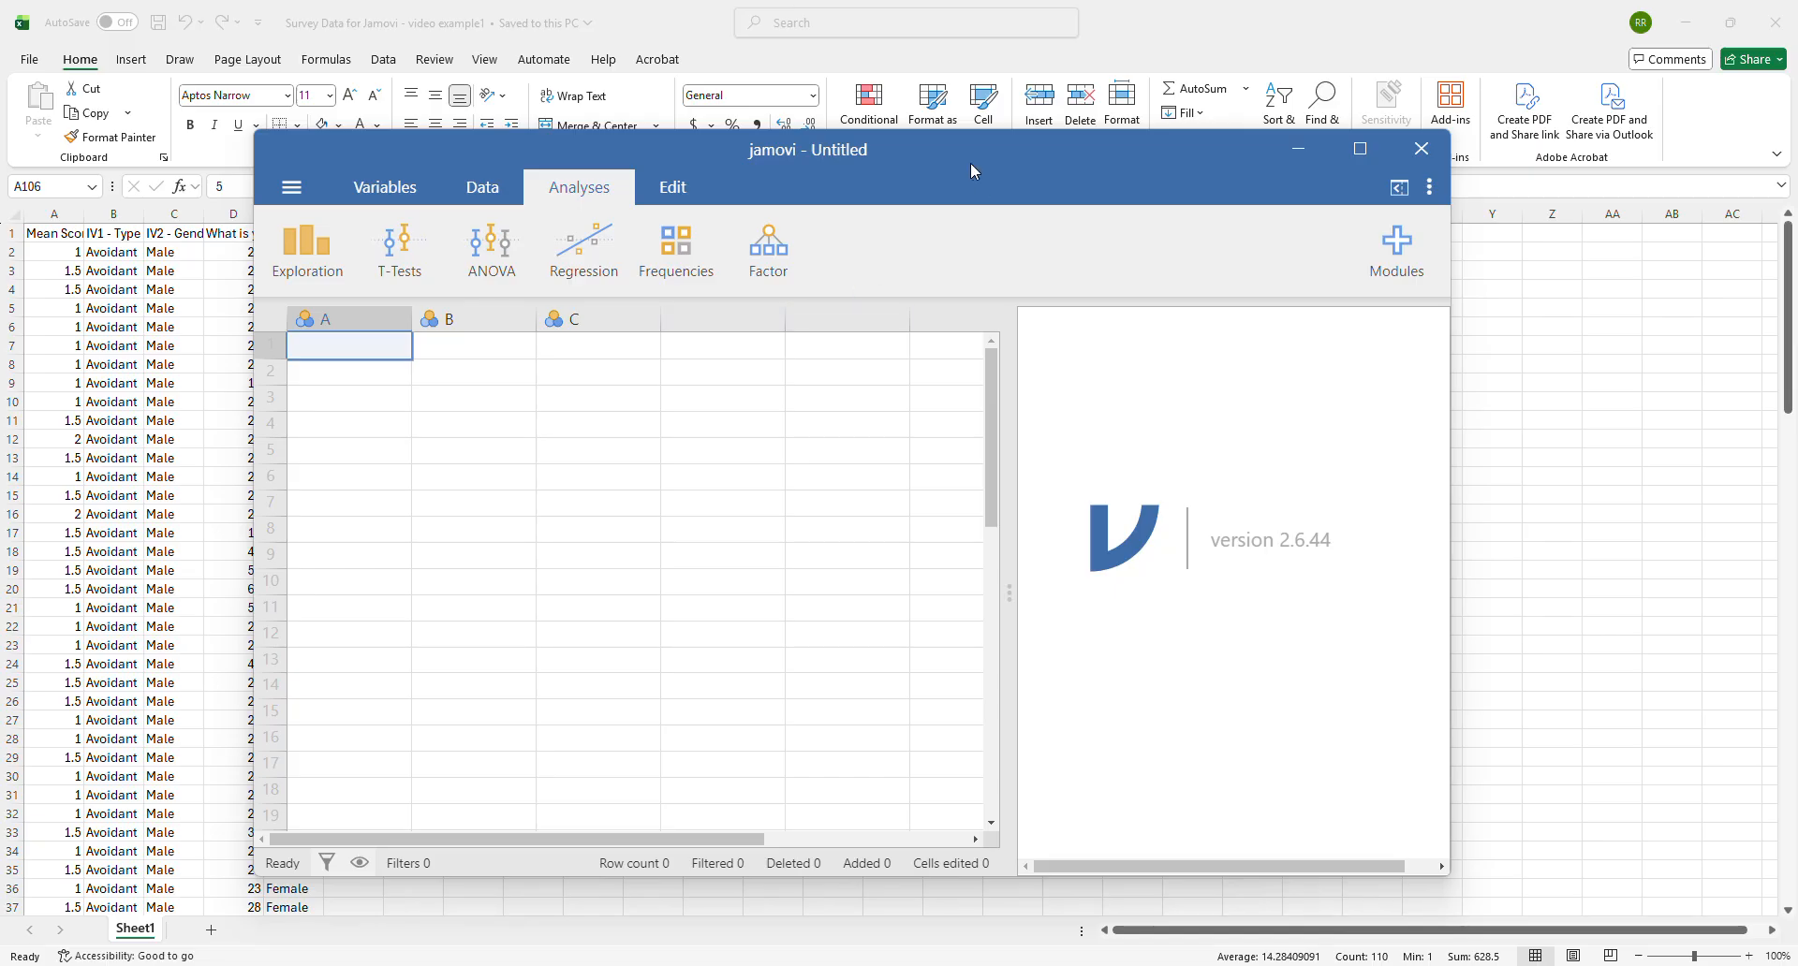
{"action": "left_click_drag", "start_coordinate": [970, 151], "coordinate": [1222, 32]}
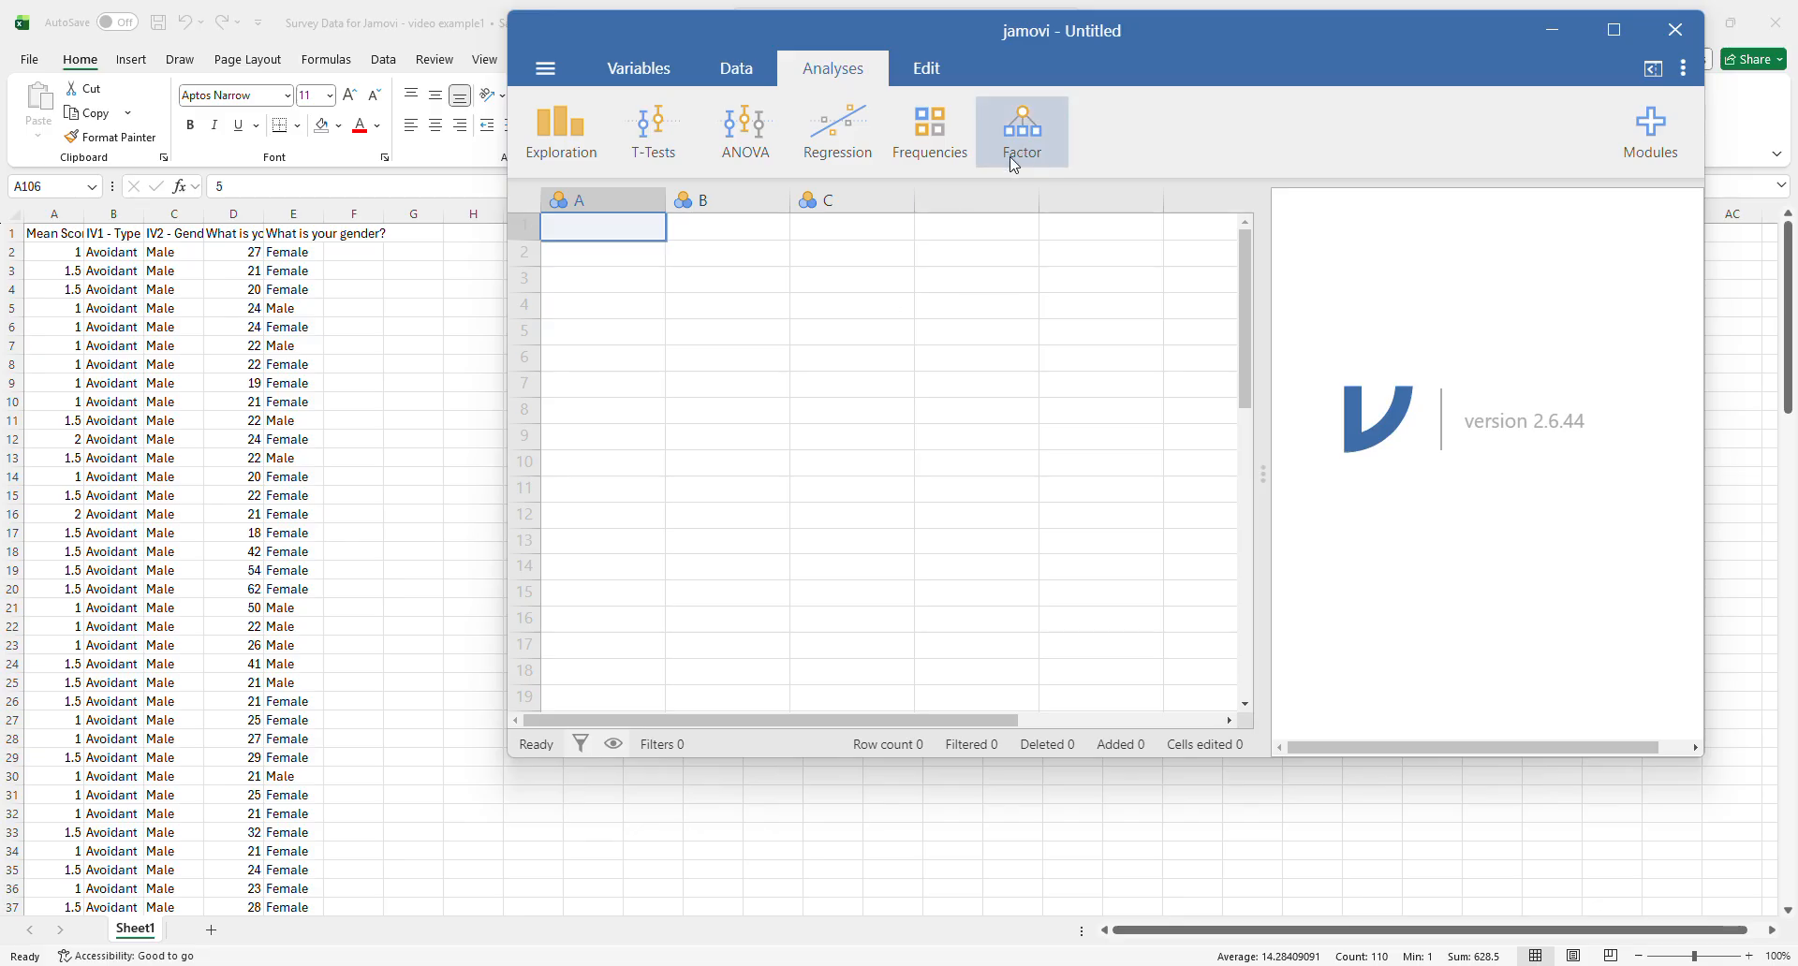
{"action": "left_click", "coordinate": [75, 261]}
{"action": "left_click_drag", "start_coordinate": [58, 252], "coordinate": [321, 293]}
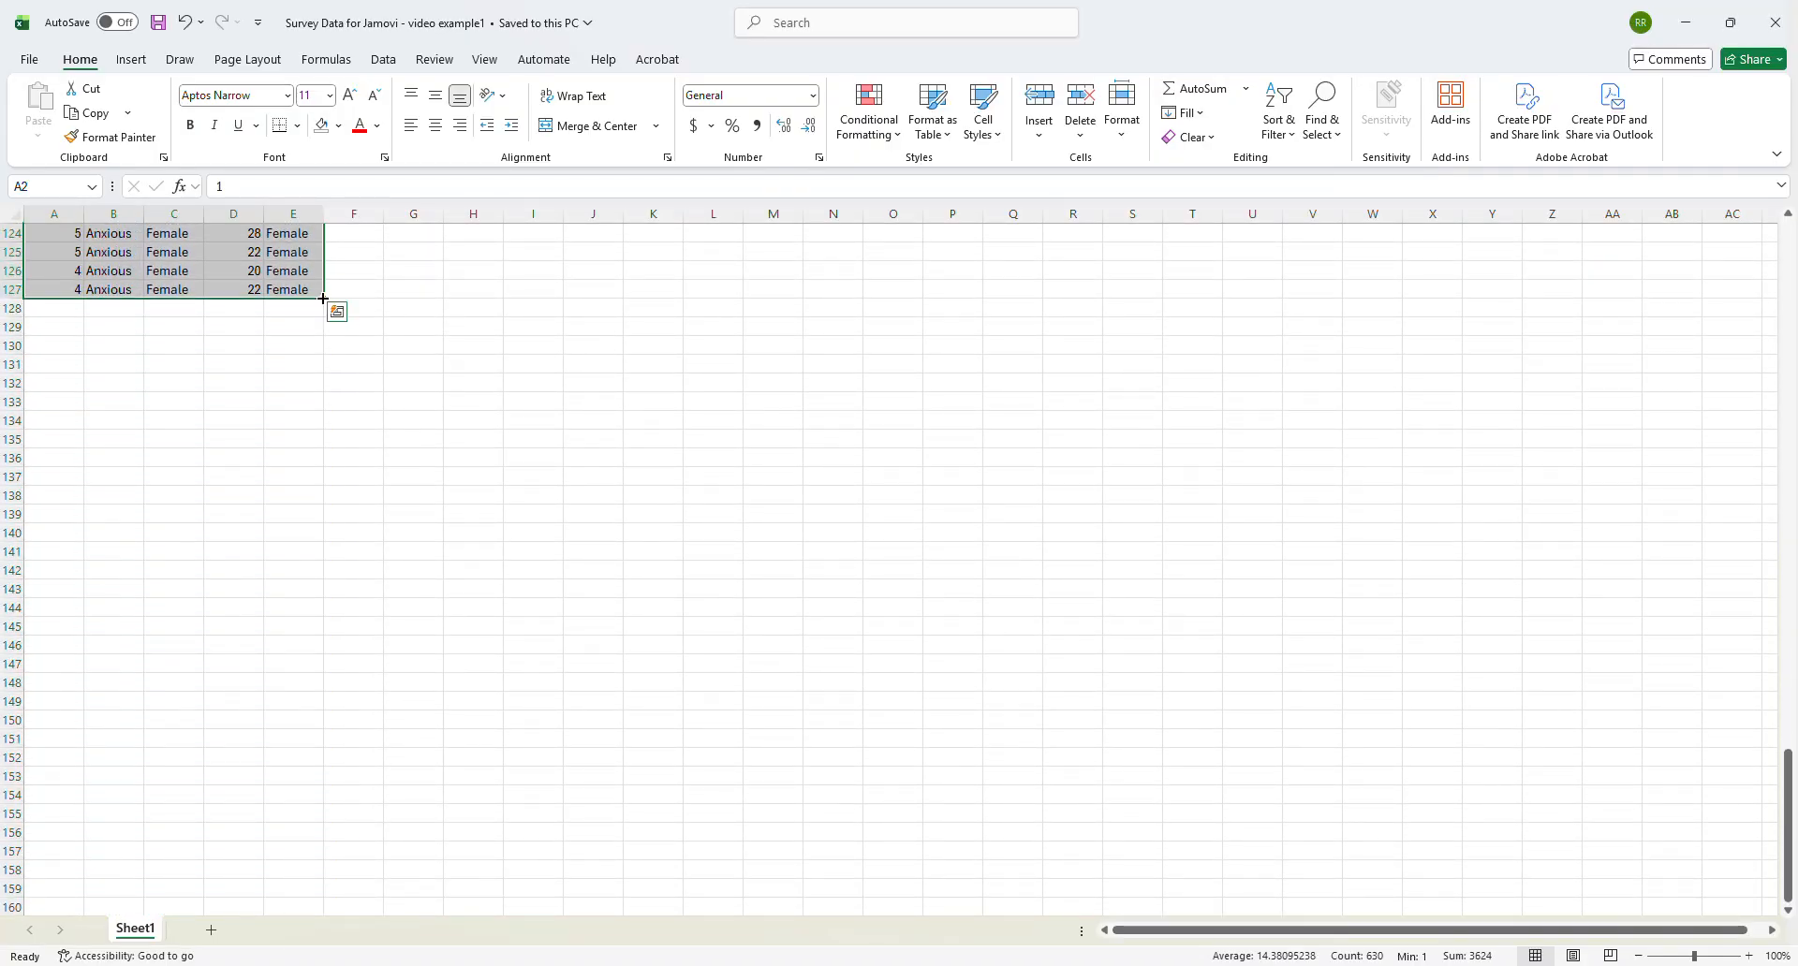
{"action": "left_click", "coordinate": [89, 113]}
{"action": "scroll", "coordinate": [833, 824], "scroll_direction": "up", "scroll_amount": 20}
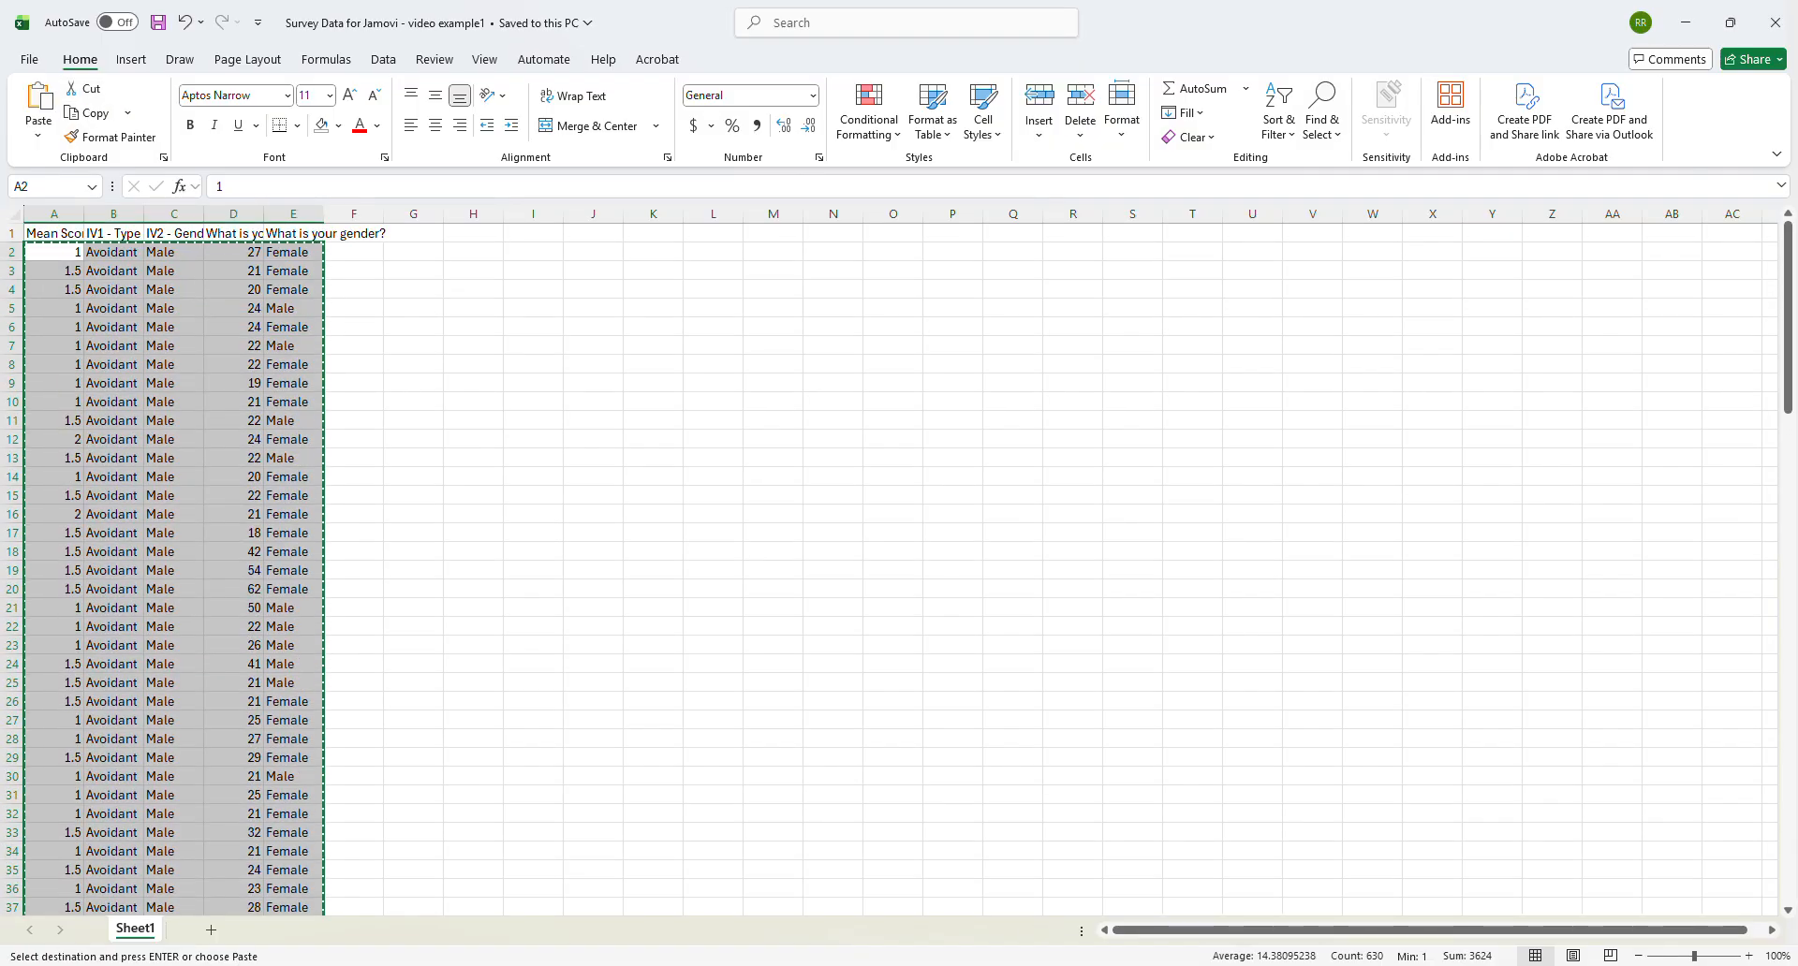
- Switch to jamovi and paste the copied survey rows into the empty data sheet starting at row 1 of column A
{"action": "key", "text": "alt+Tab"}
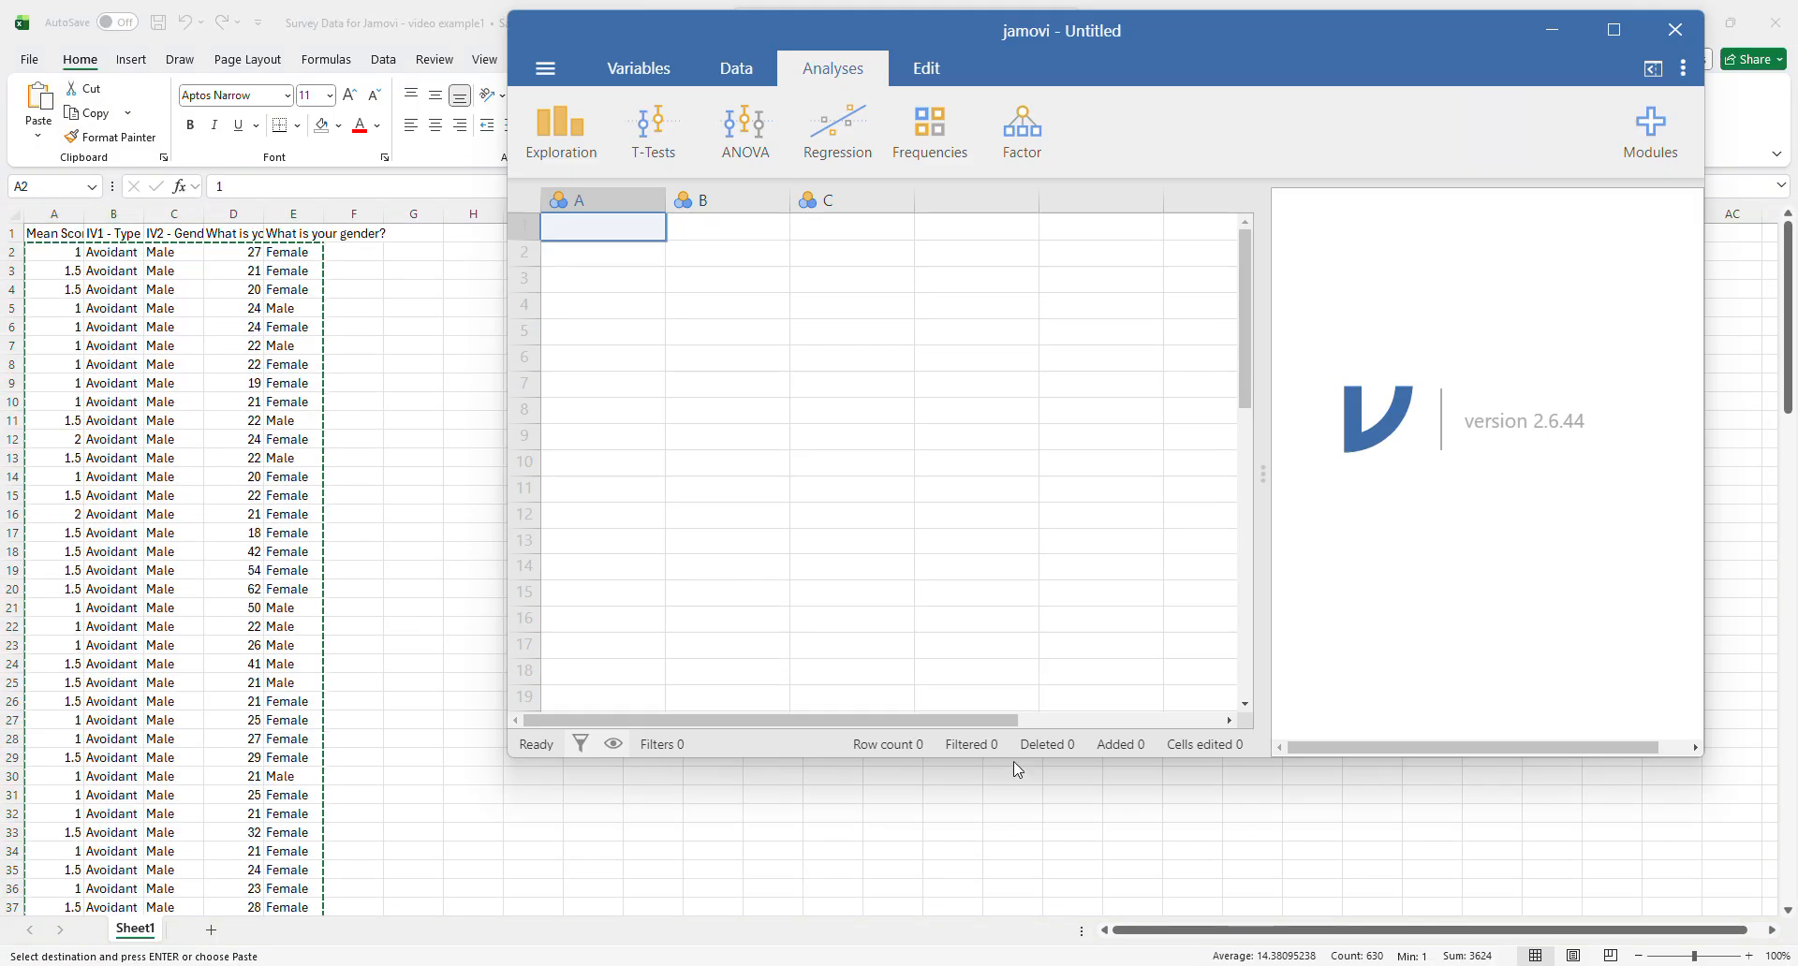
{"action": "right_click", "coordinate": [567, 239]}
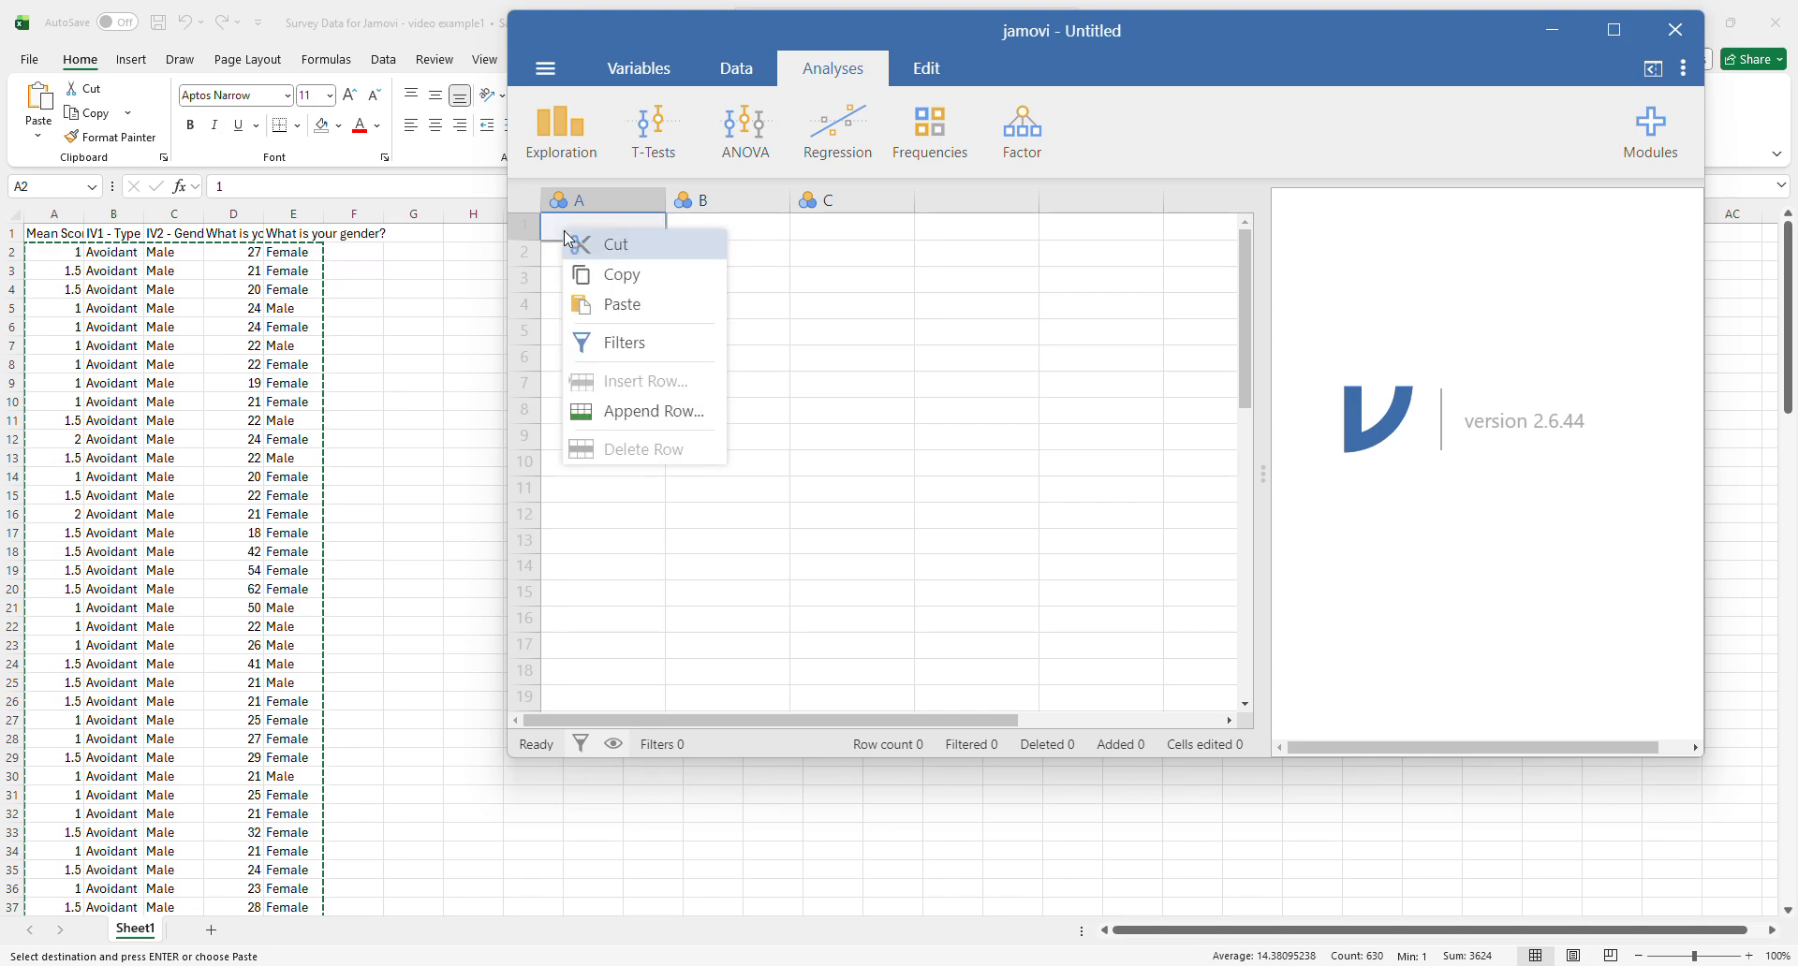
{"action": "left_click", "coordinate": [628, 304]}
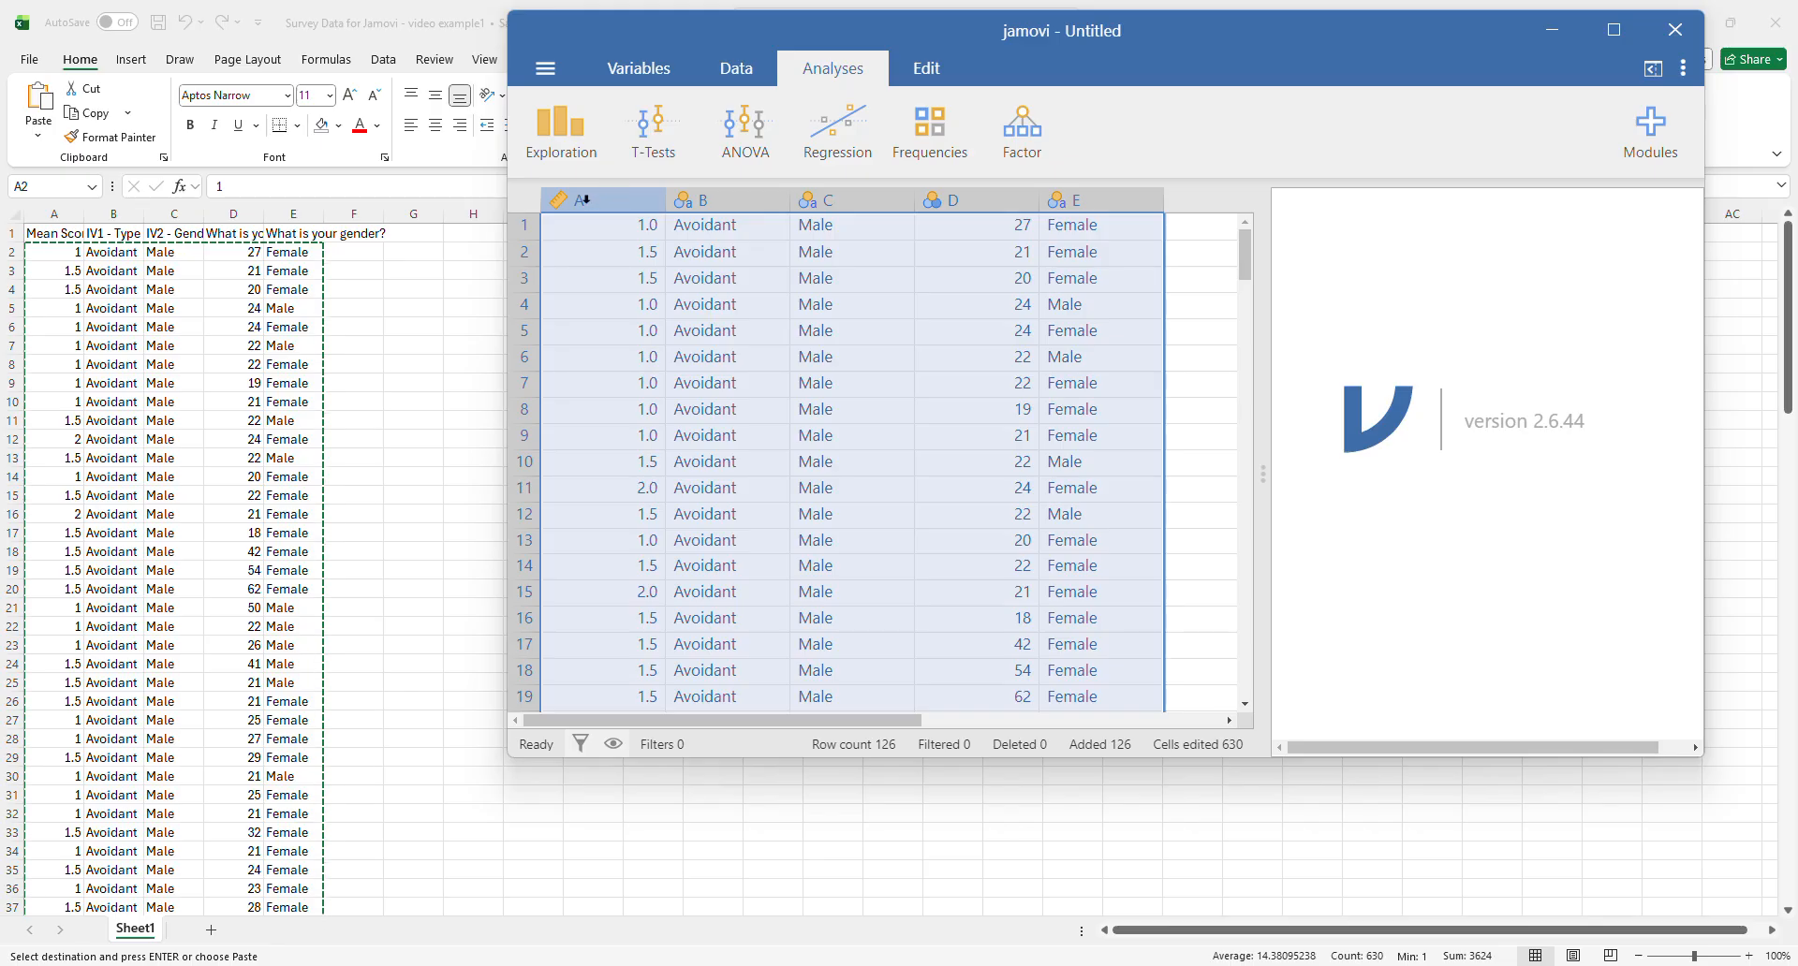
- Rename variable A as Mean Score and give it the description DV
{"action": "double_click", "coordinate": [590, 199]}
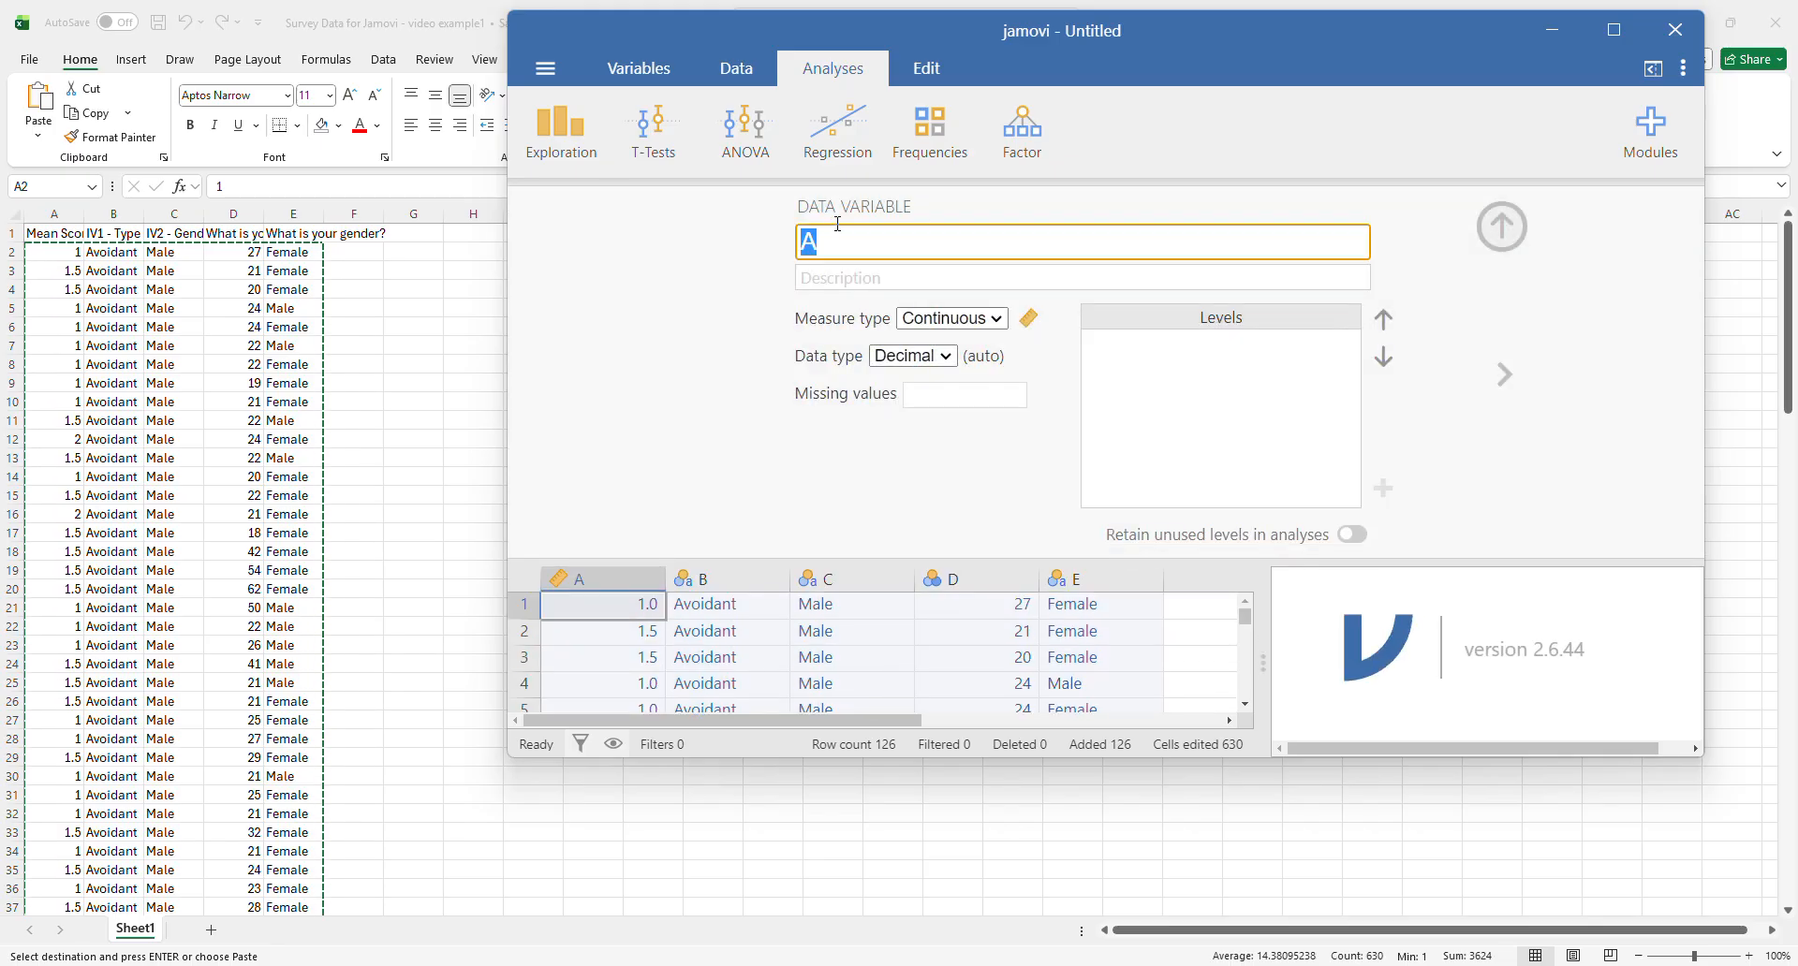
{"action": "type", "text": "Mean Score"}
{"action": "key", "text": "Tab"}
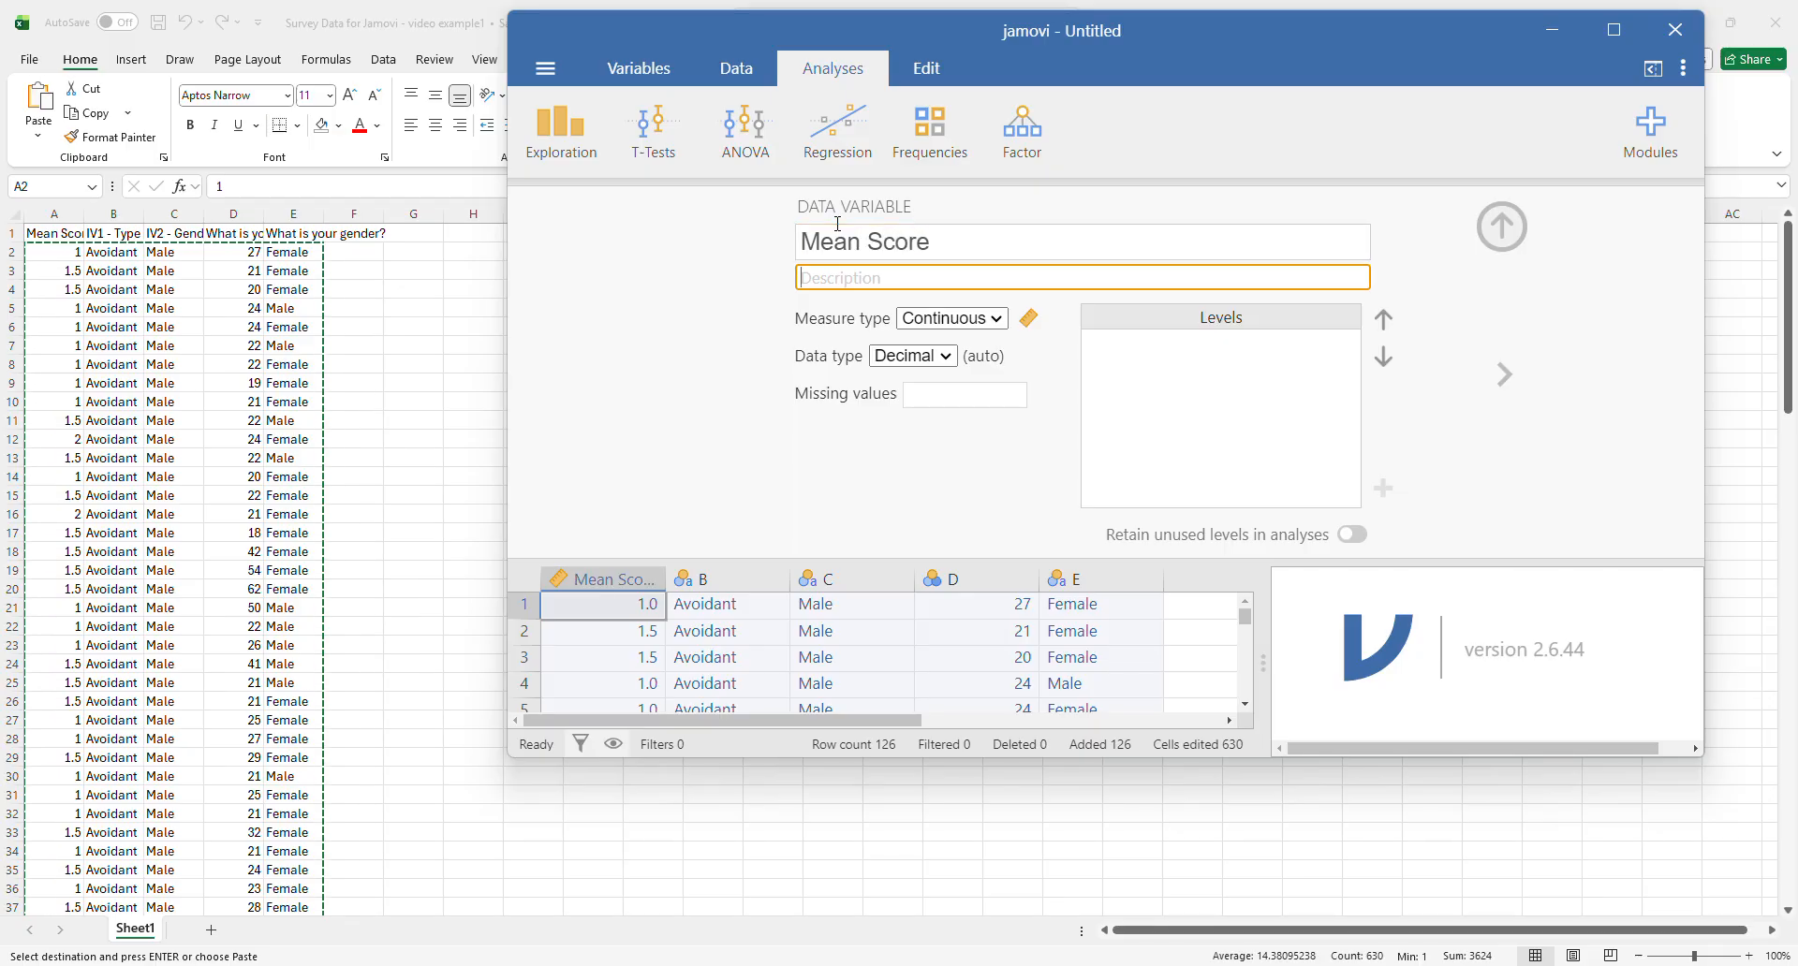
{"action": "type", "text": "DV"}
- Rename variable B as Type of Attachment and give it the description IV1
{"action": "left_click", "coordinate": [1505, 382]}
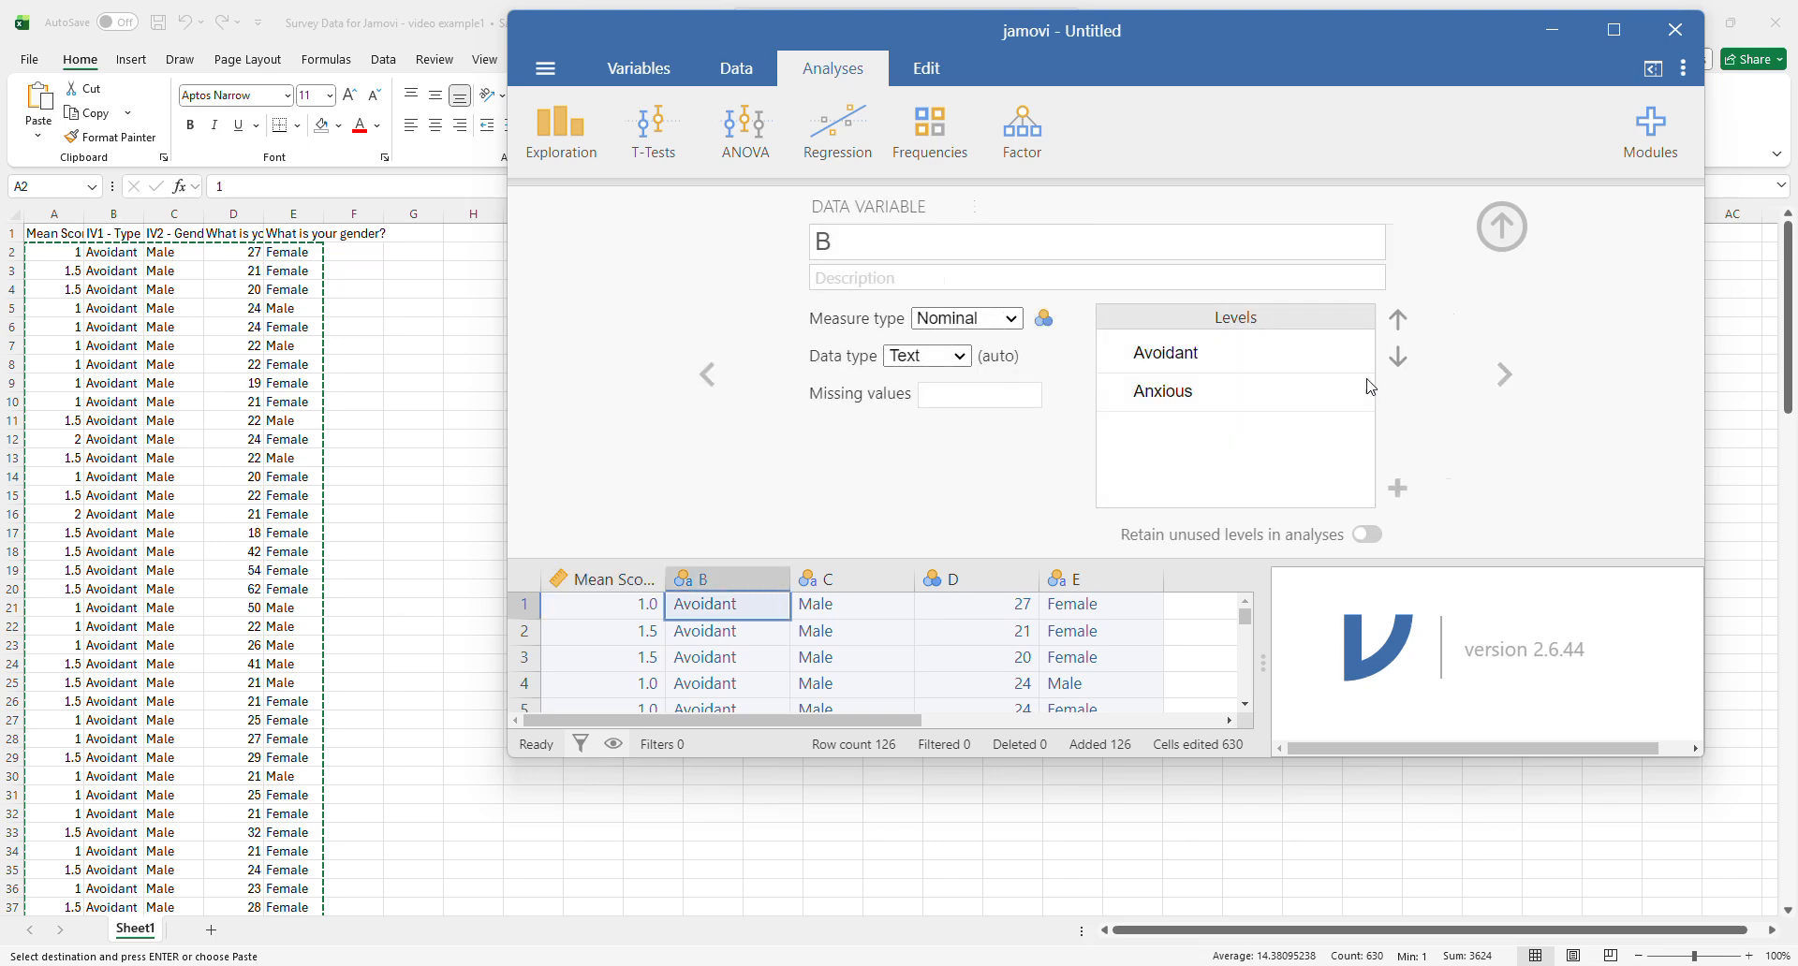
{"action": "left_click", "coordinate": [824, 242]}
{"action": "type", "text": "Type of Attachment"}
{"action": "key", "text": "Tab"}
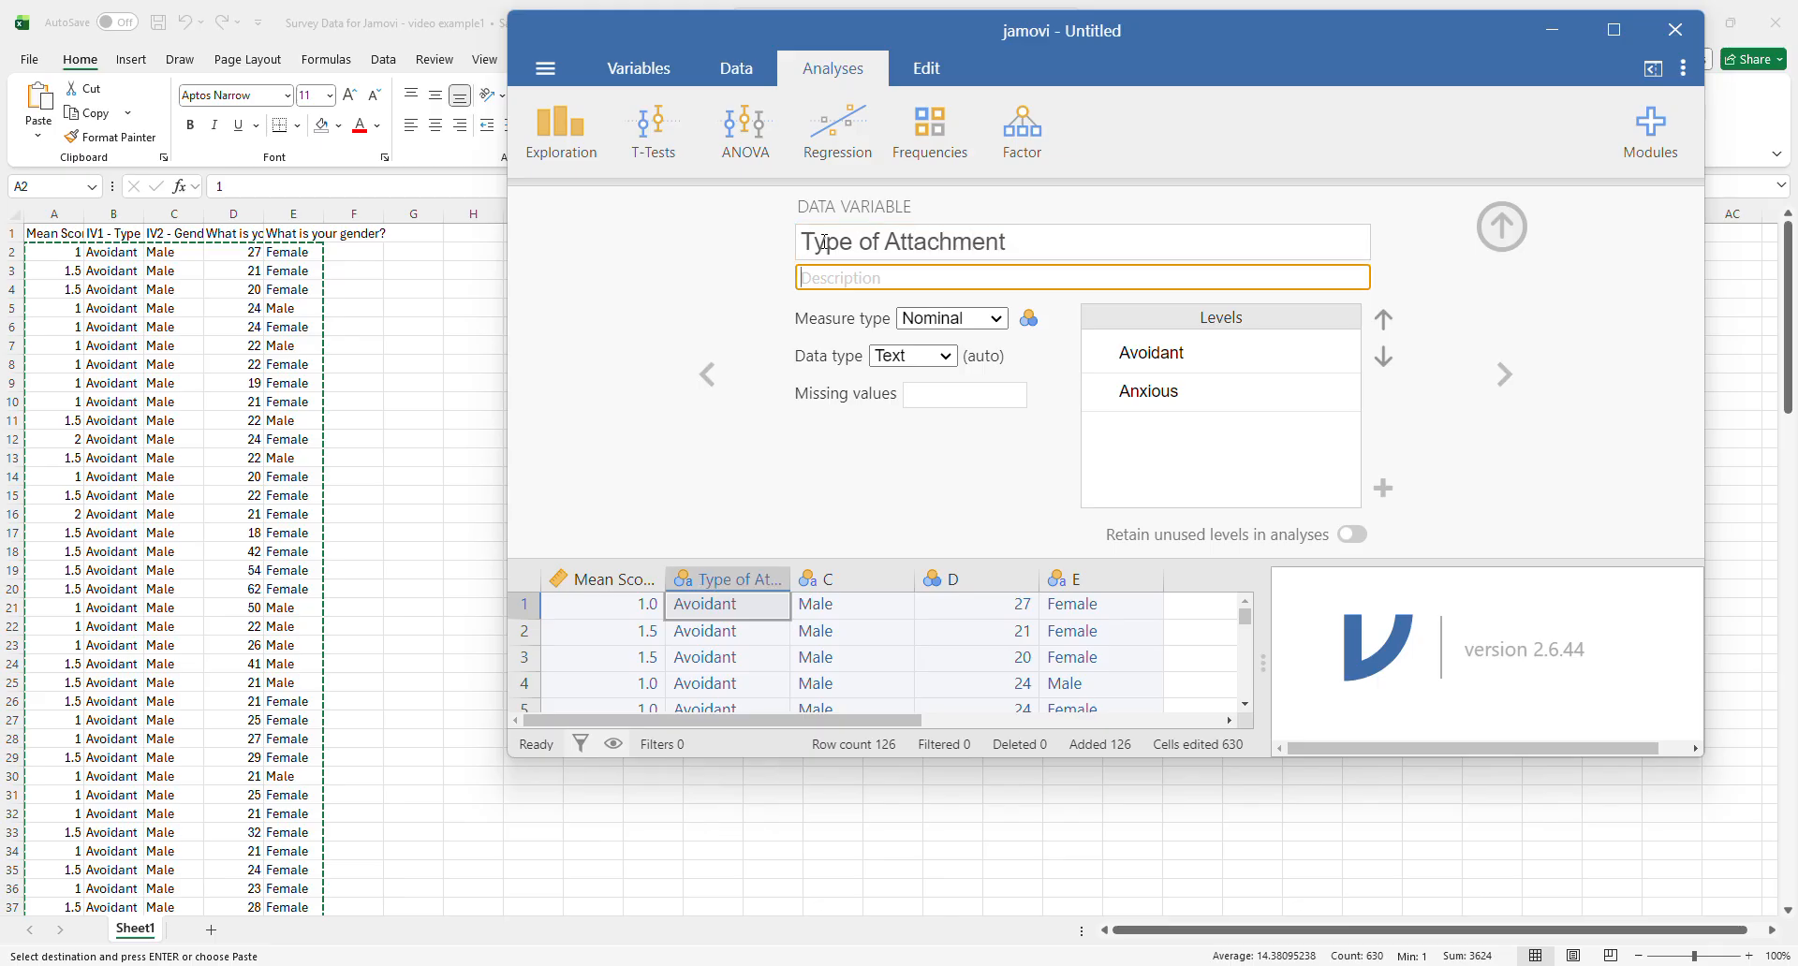
{"action": "type", "text": "IV1"}
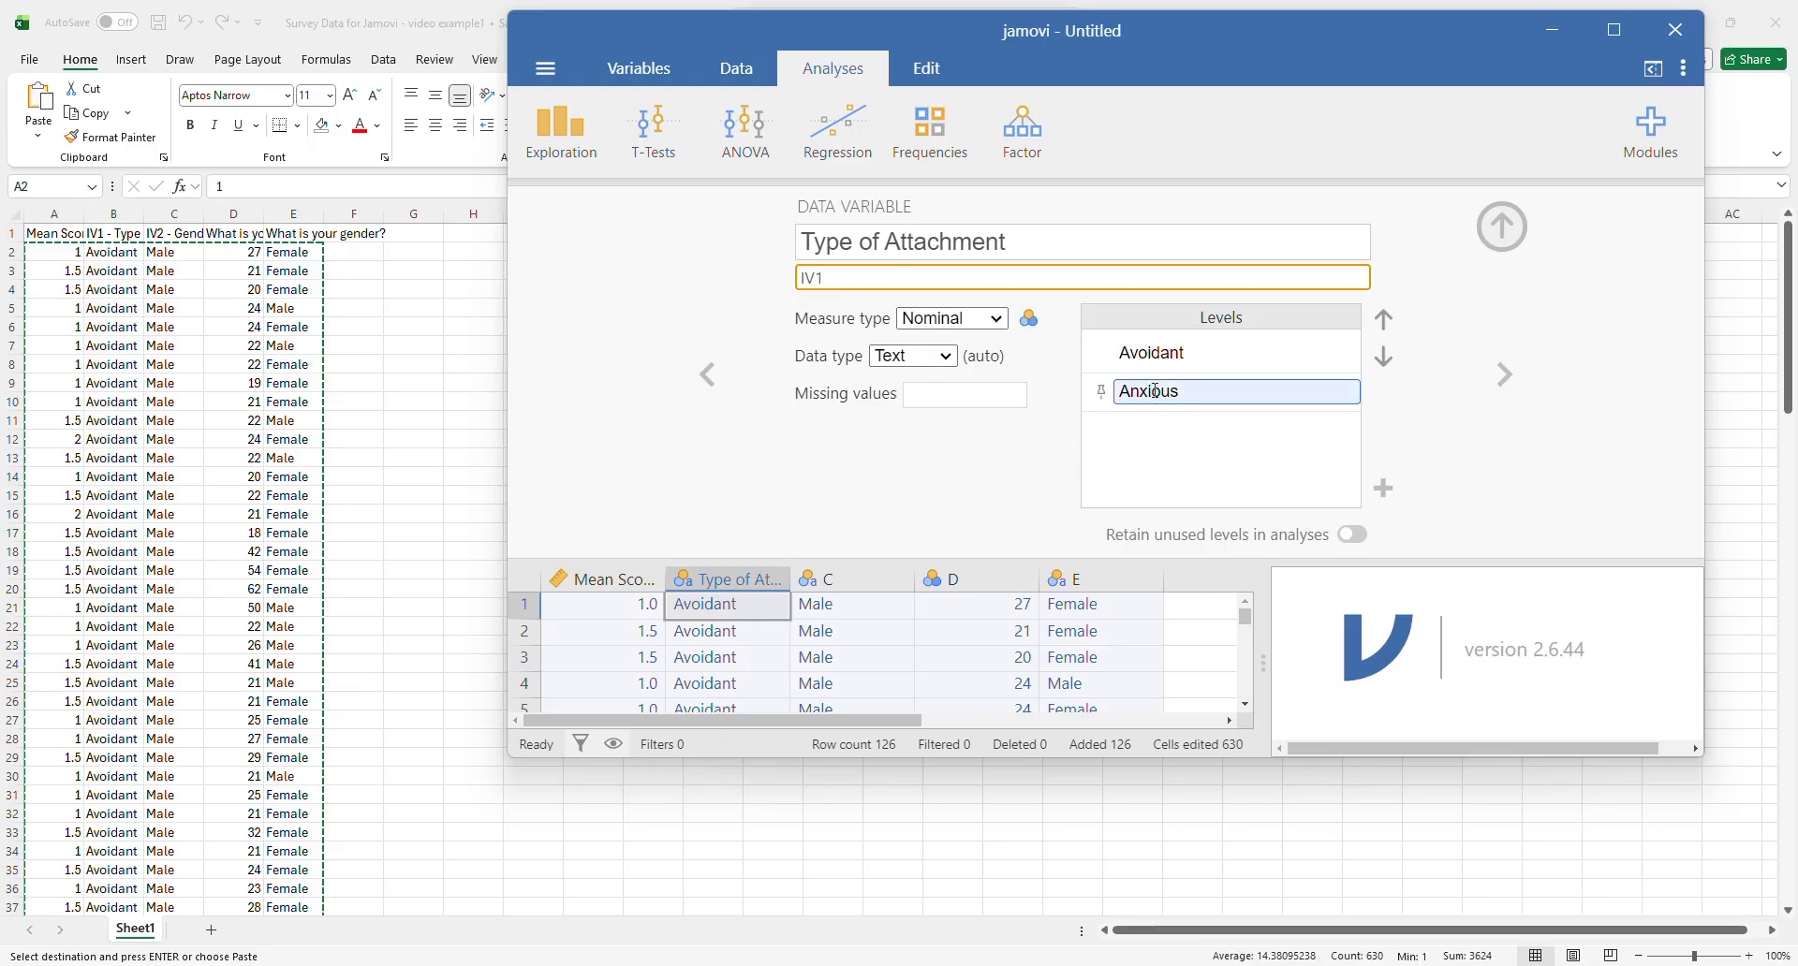
- Rename variable C as Gender, give it the description IV2 and check its Male and Female levels
{"action": "left_click", "coordinate": [1504, 375]}
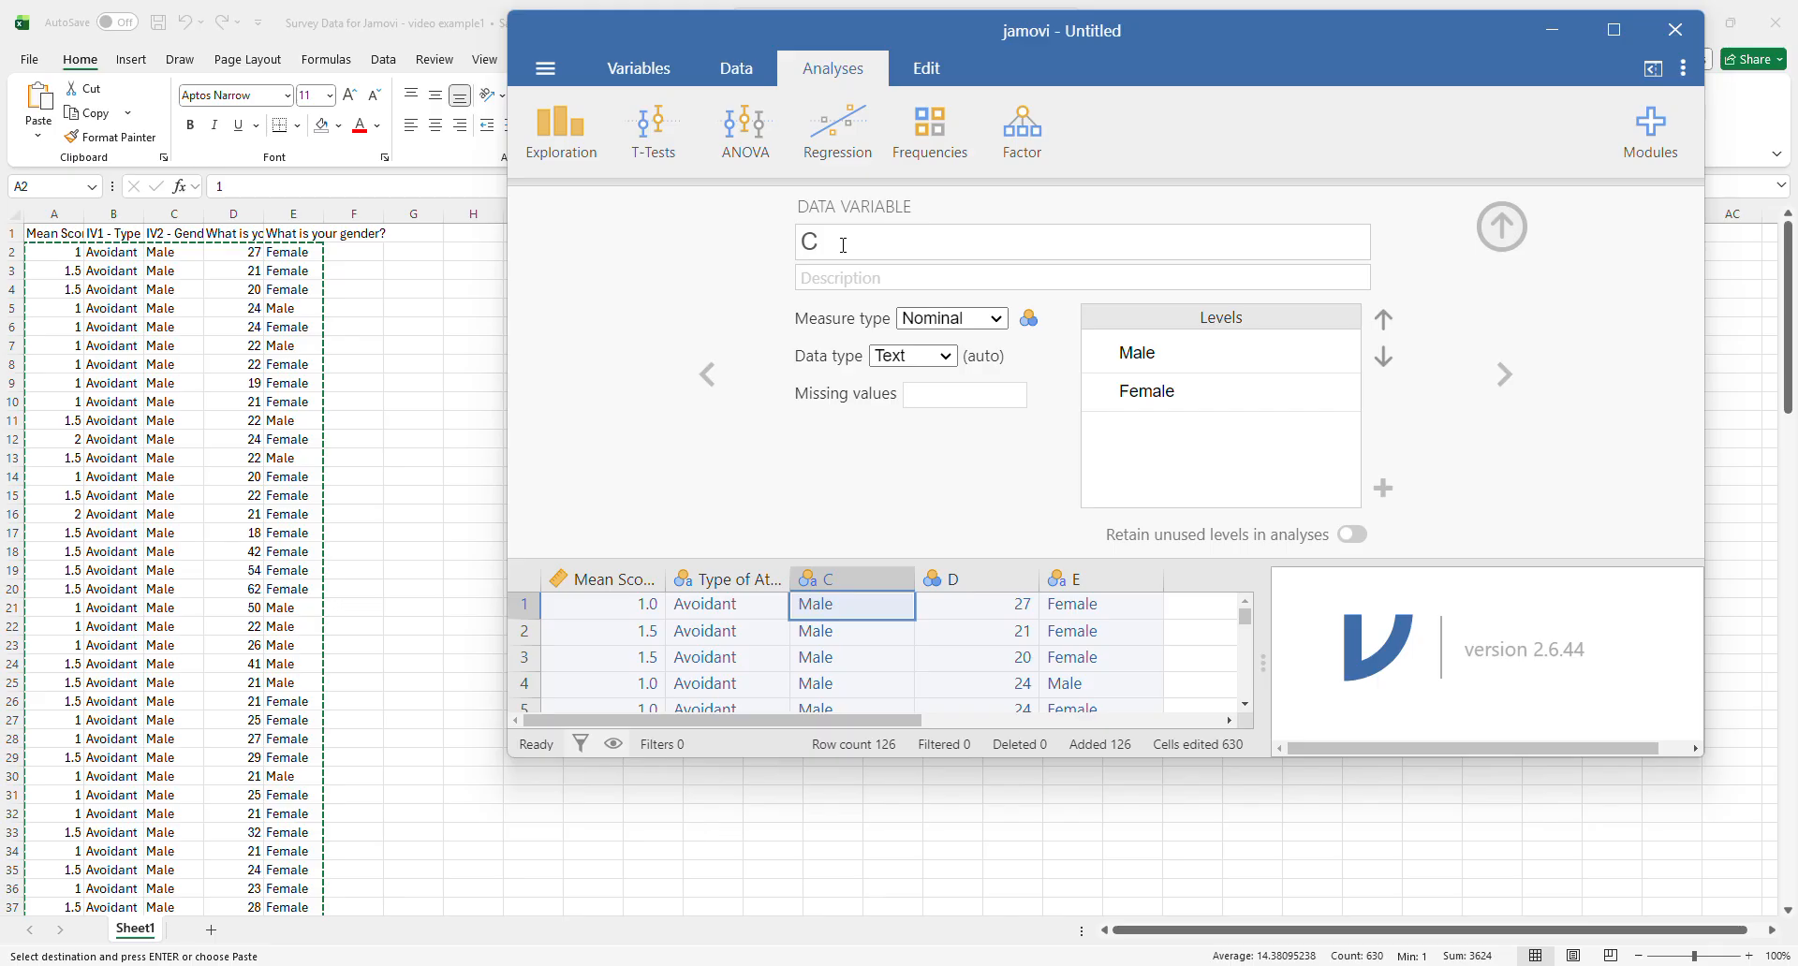
{"action": "left_click", "coordinate": [844, 243]}
{"action": "type", "text": "Gender"}
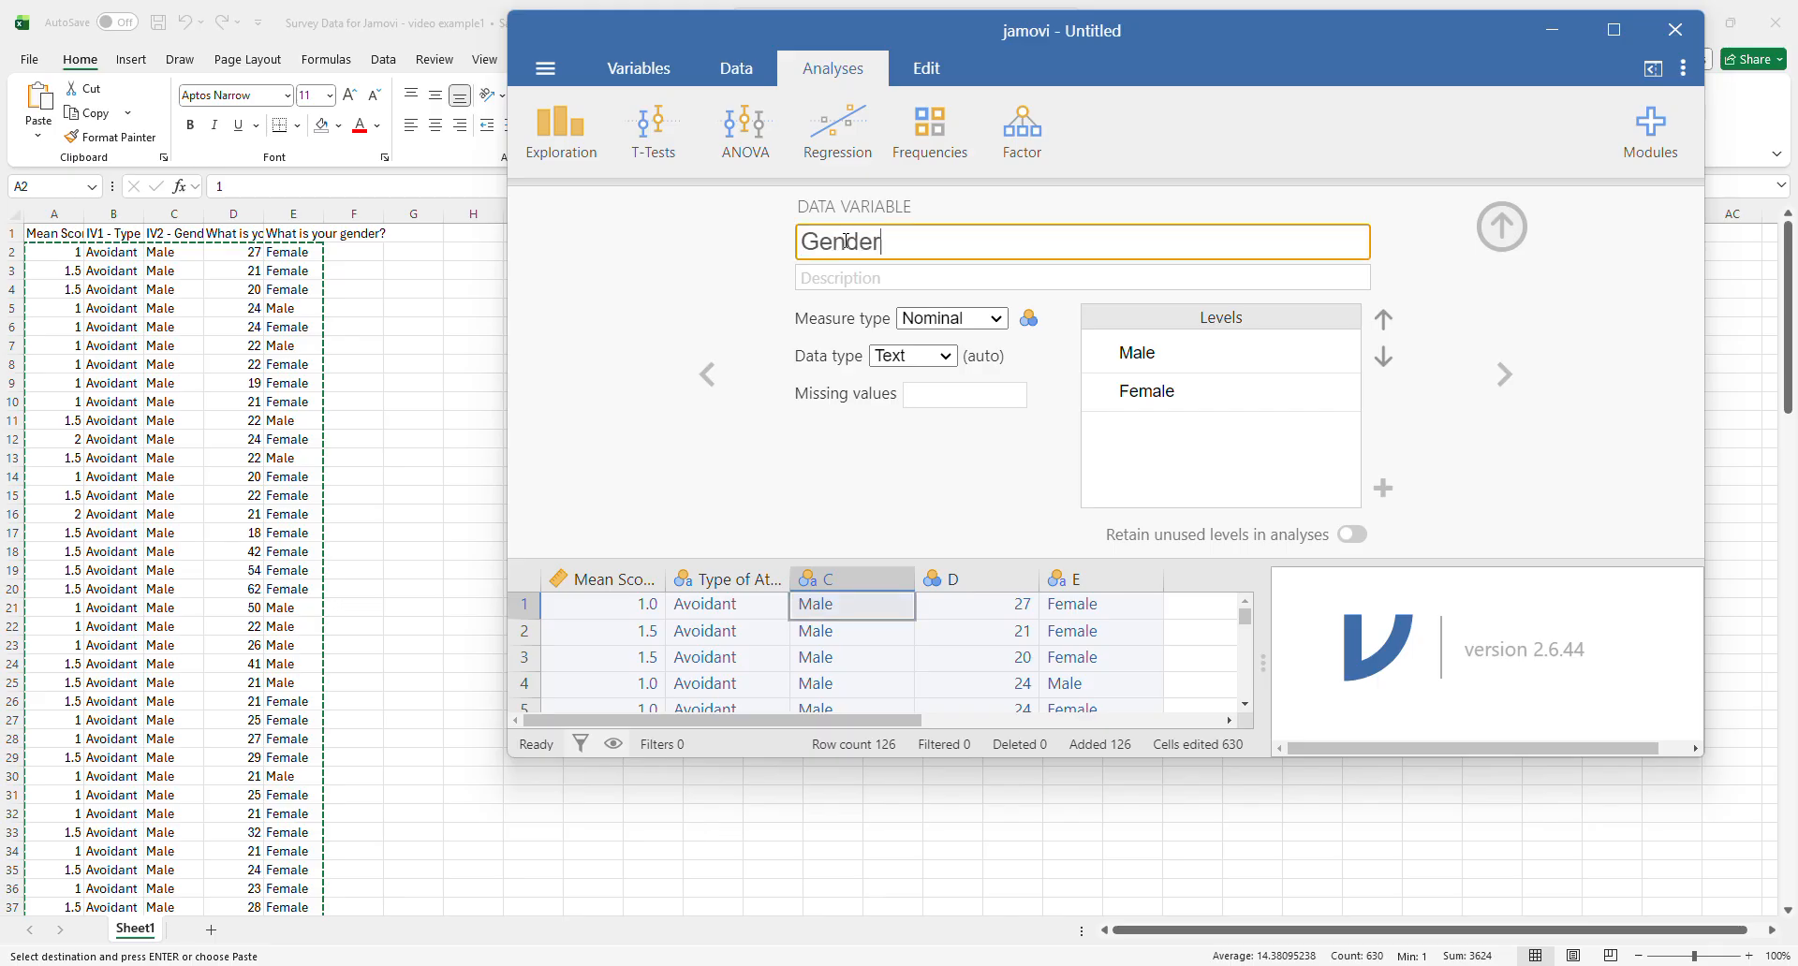
{"action": "key", "text": "Tab"}
{"action": "type", "text": "IV"}
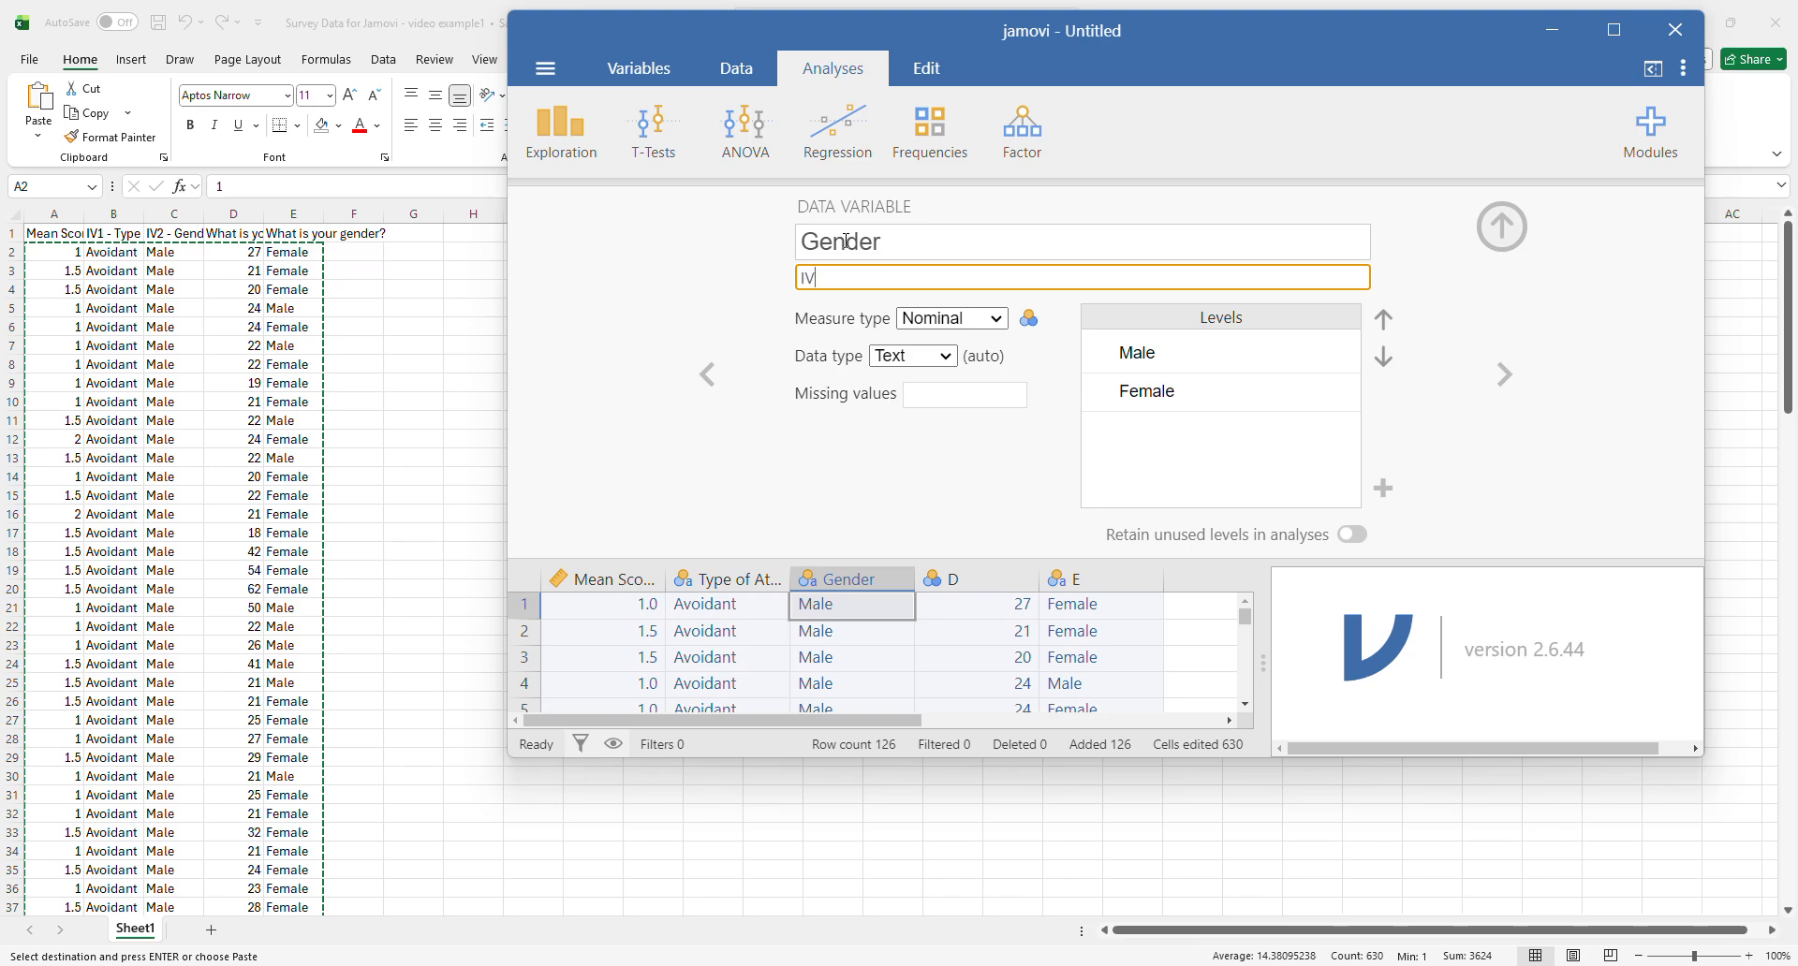
{"action": "type", "text": "2"}
{"action": "left_click", "coordinate": [1148, 352]}
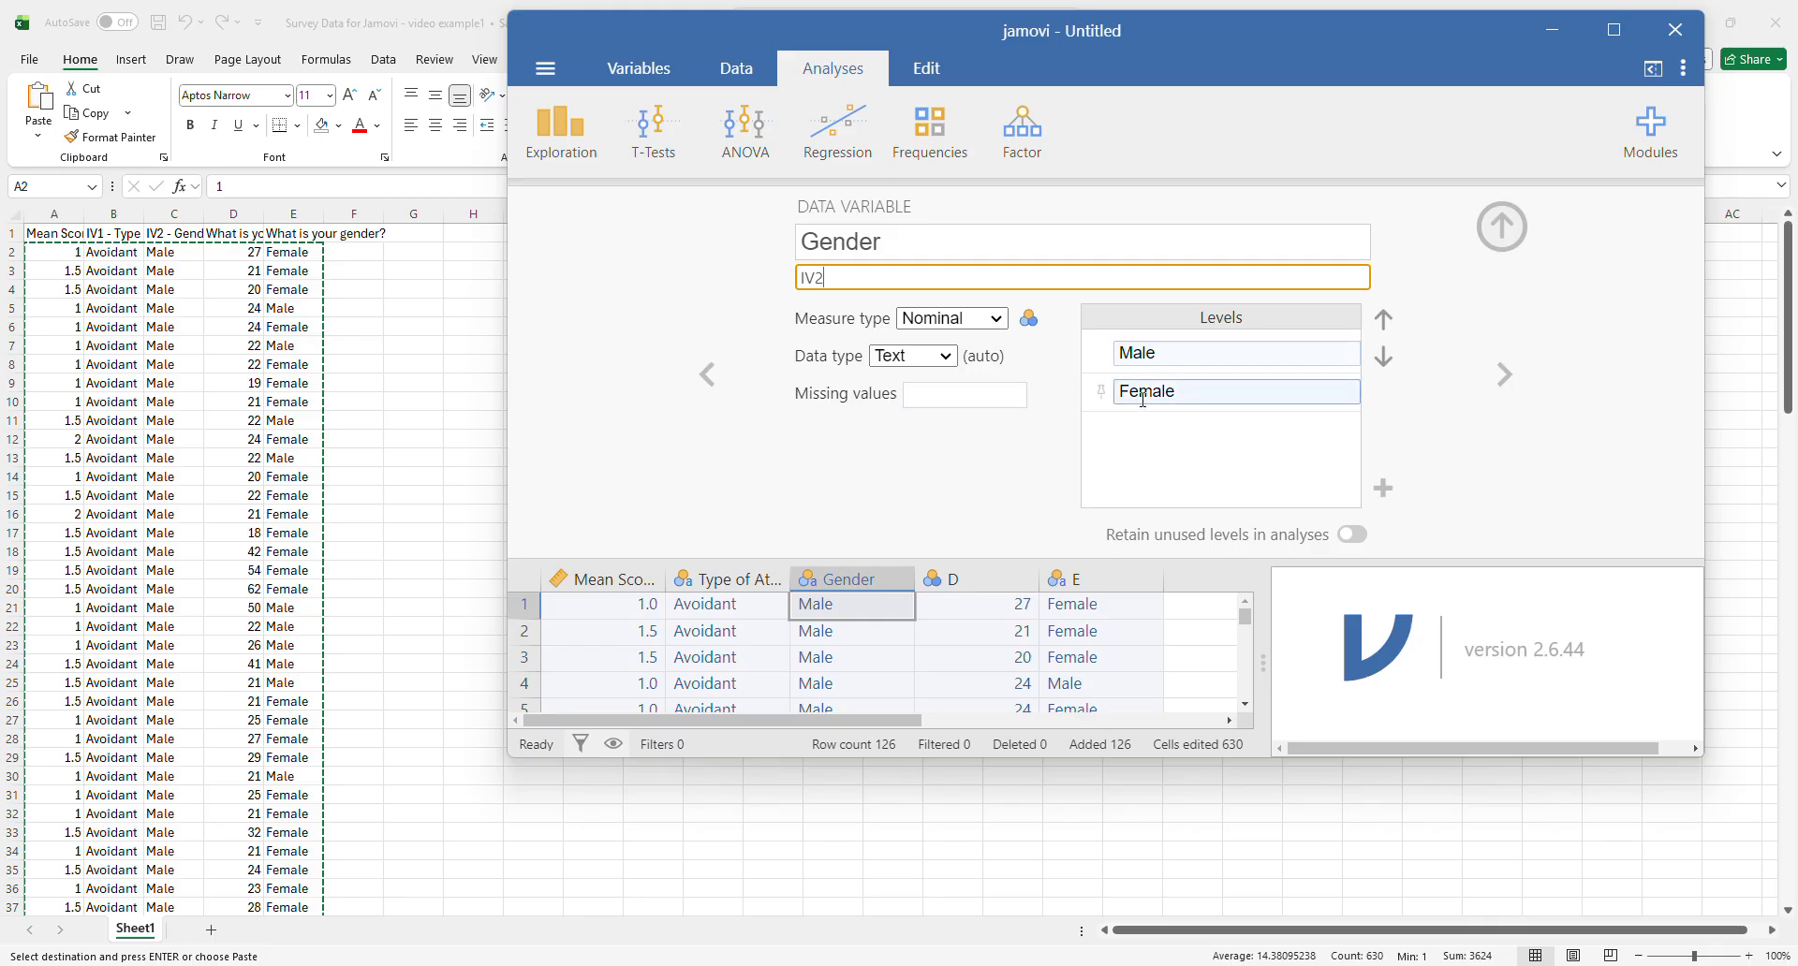
{"action": "left_click", "coordinate": [1135, 392]}
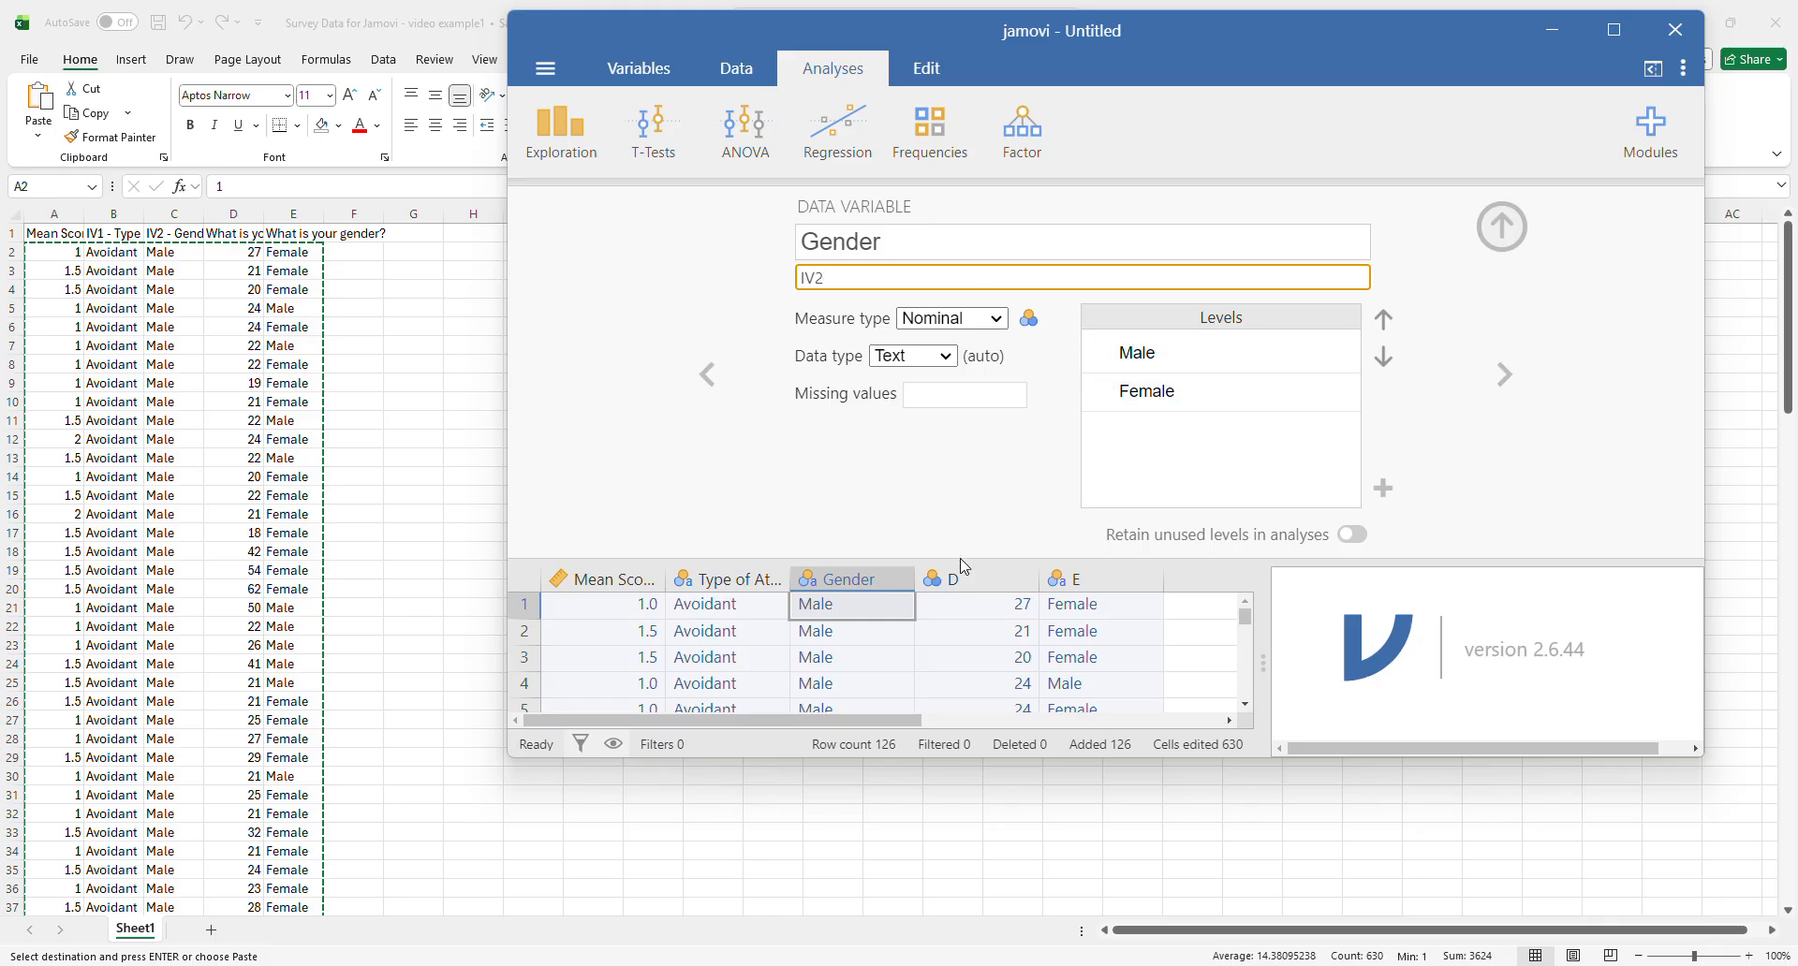
- Rename variable D as Participant's Age and set its measure type to Continuous
{"action": "left_click", "coordinate": [1503, 376]}
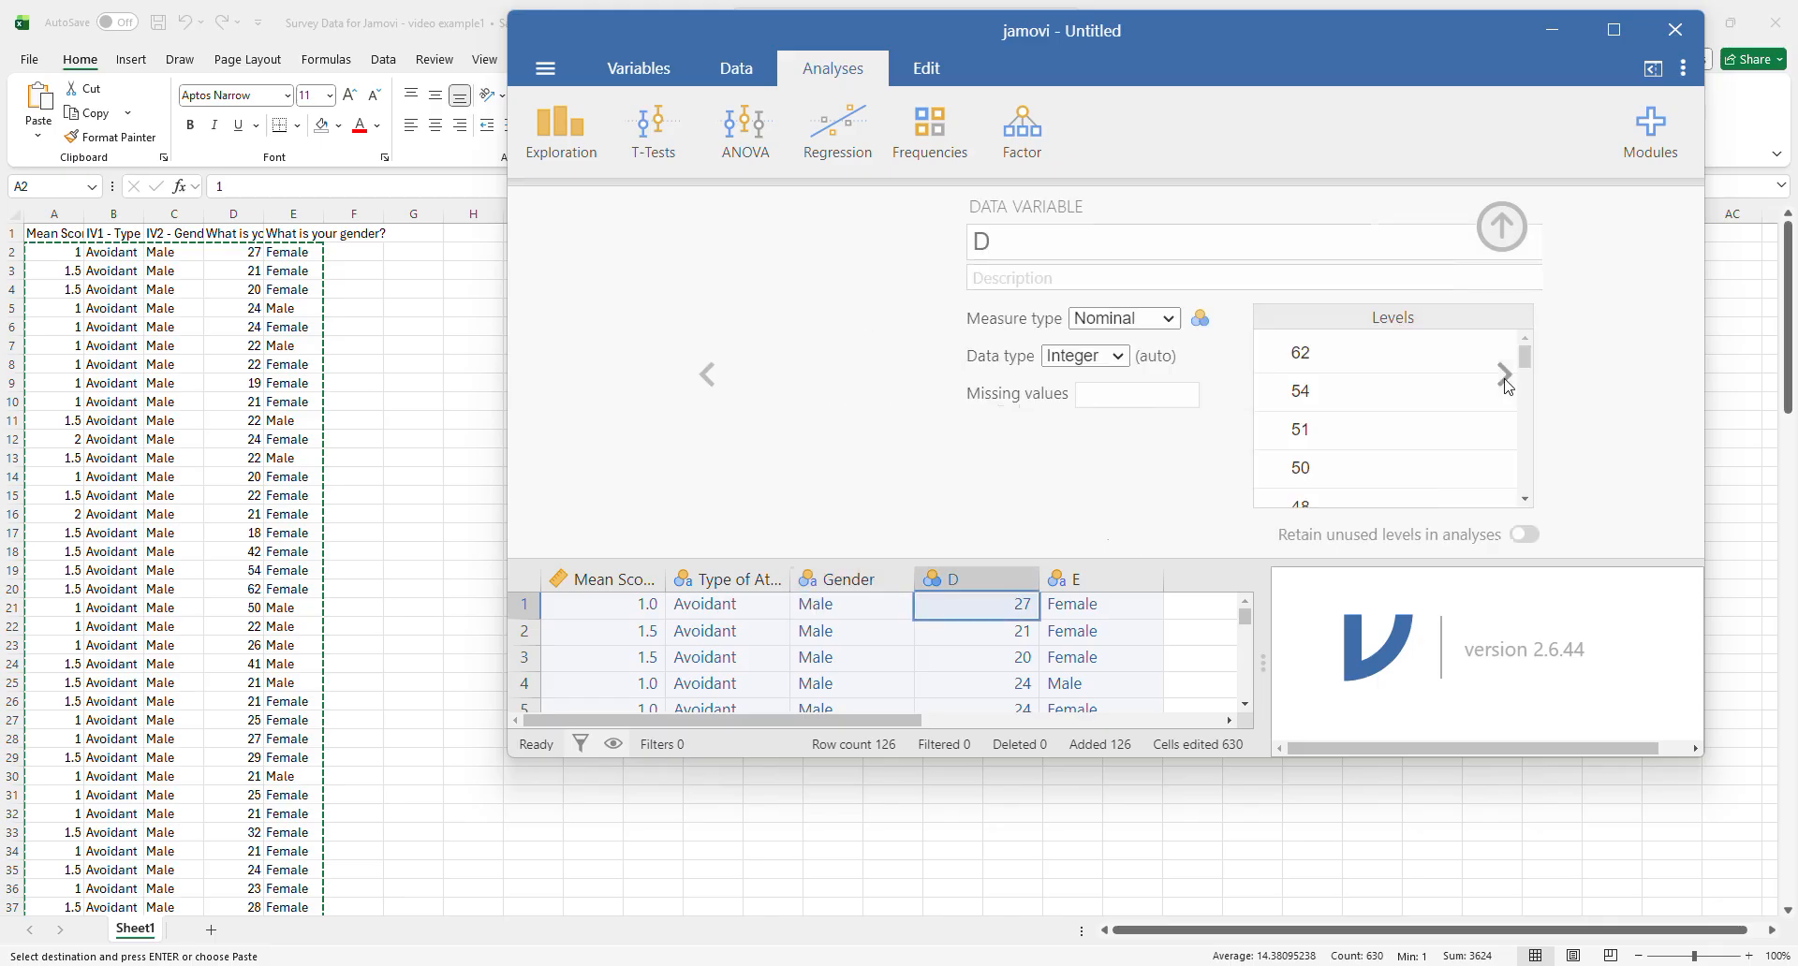
{"action": "left_click", "coordinate": [875, 242]}
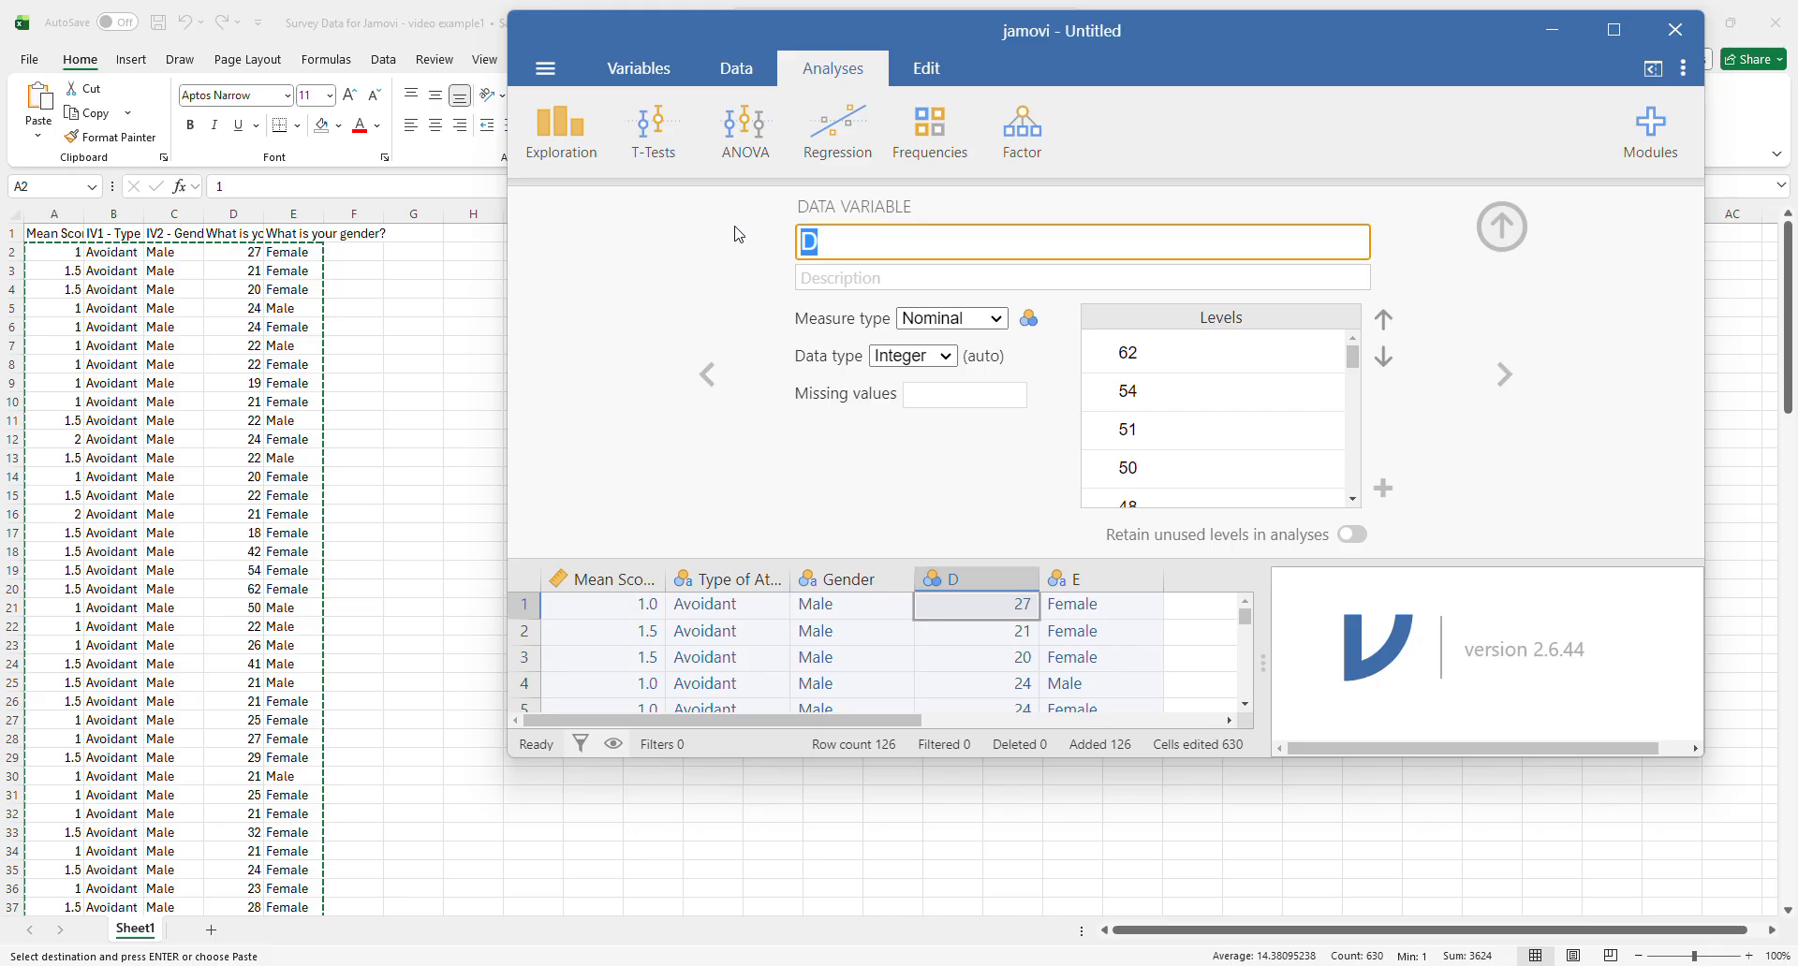
{"action": "type", "text": "Participant's Age"}
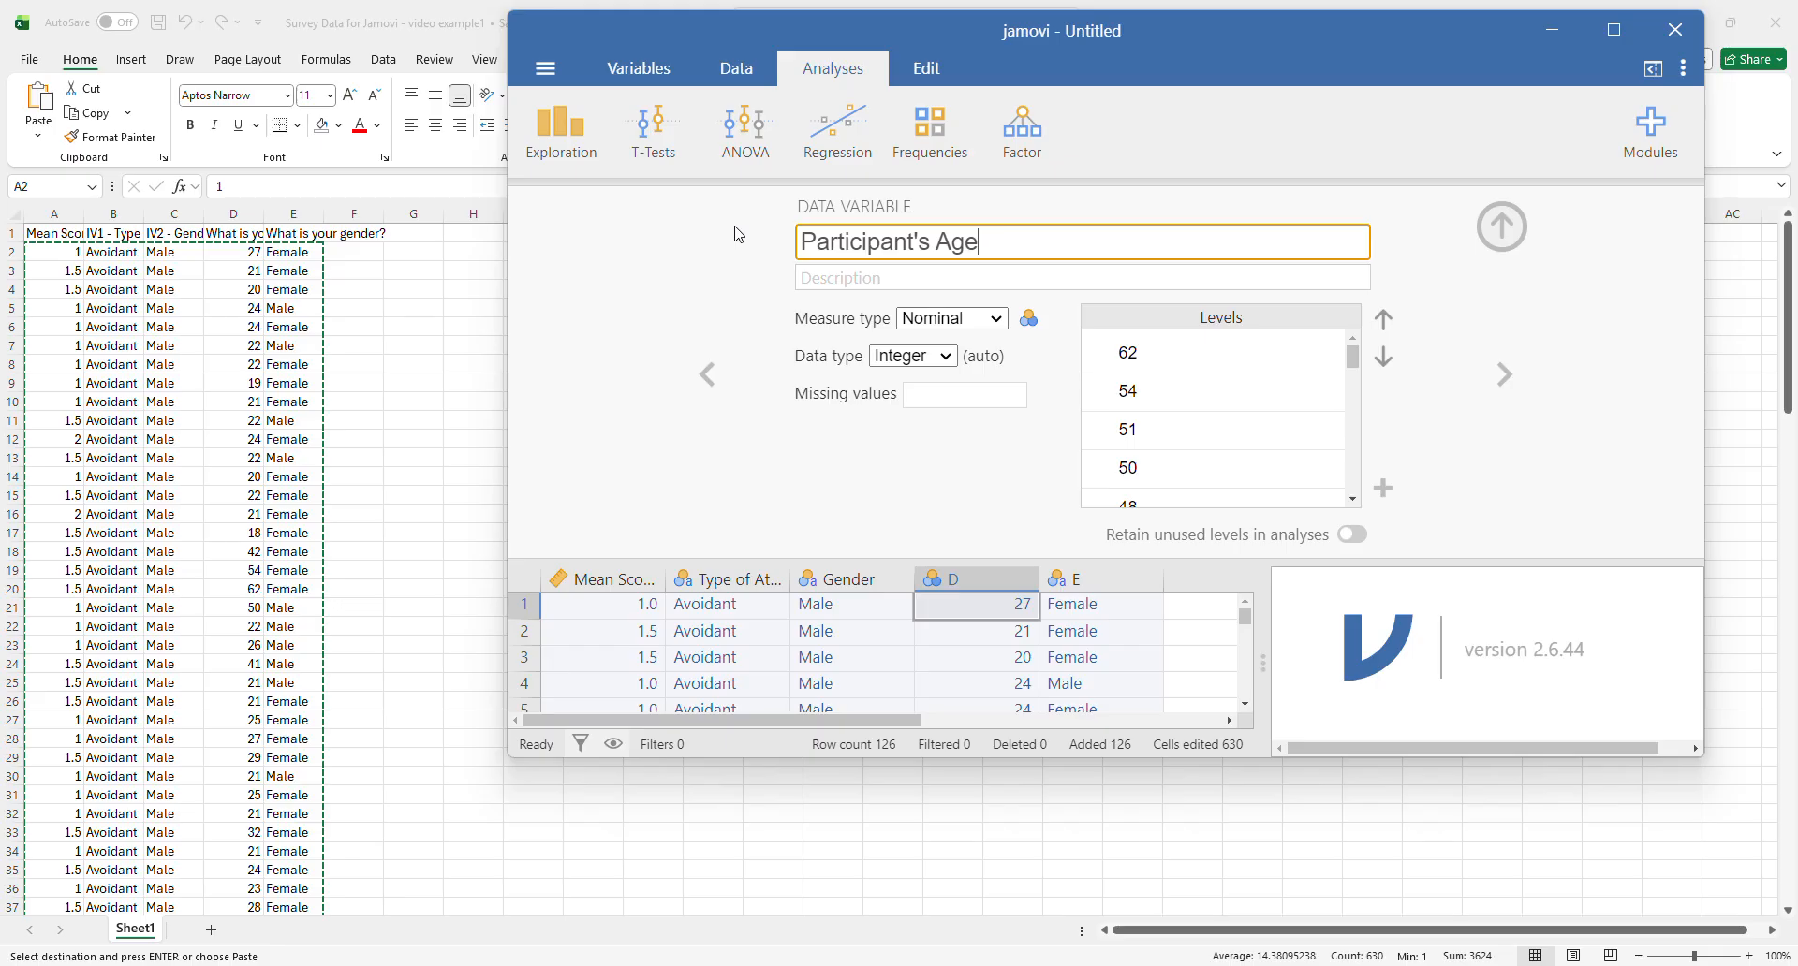
{"action": "left_click", "coordinate": [987, 320]}
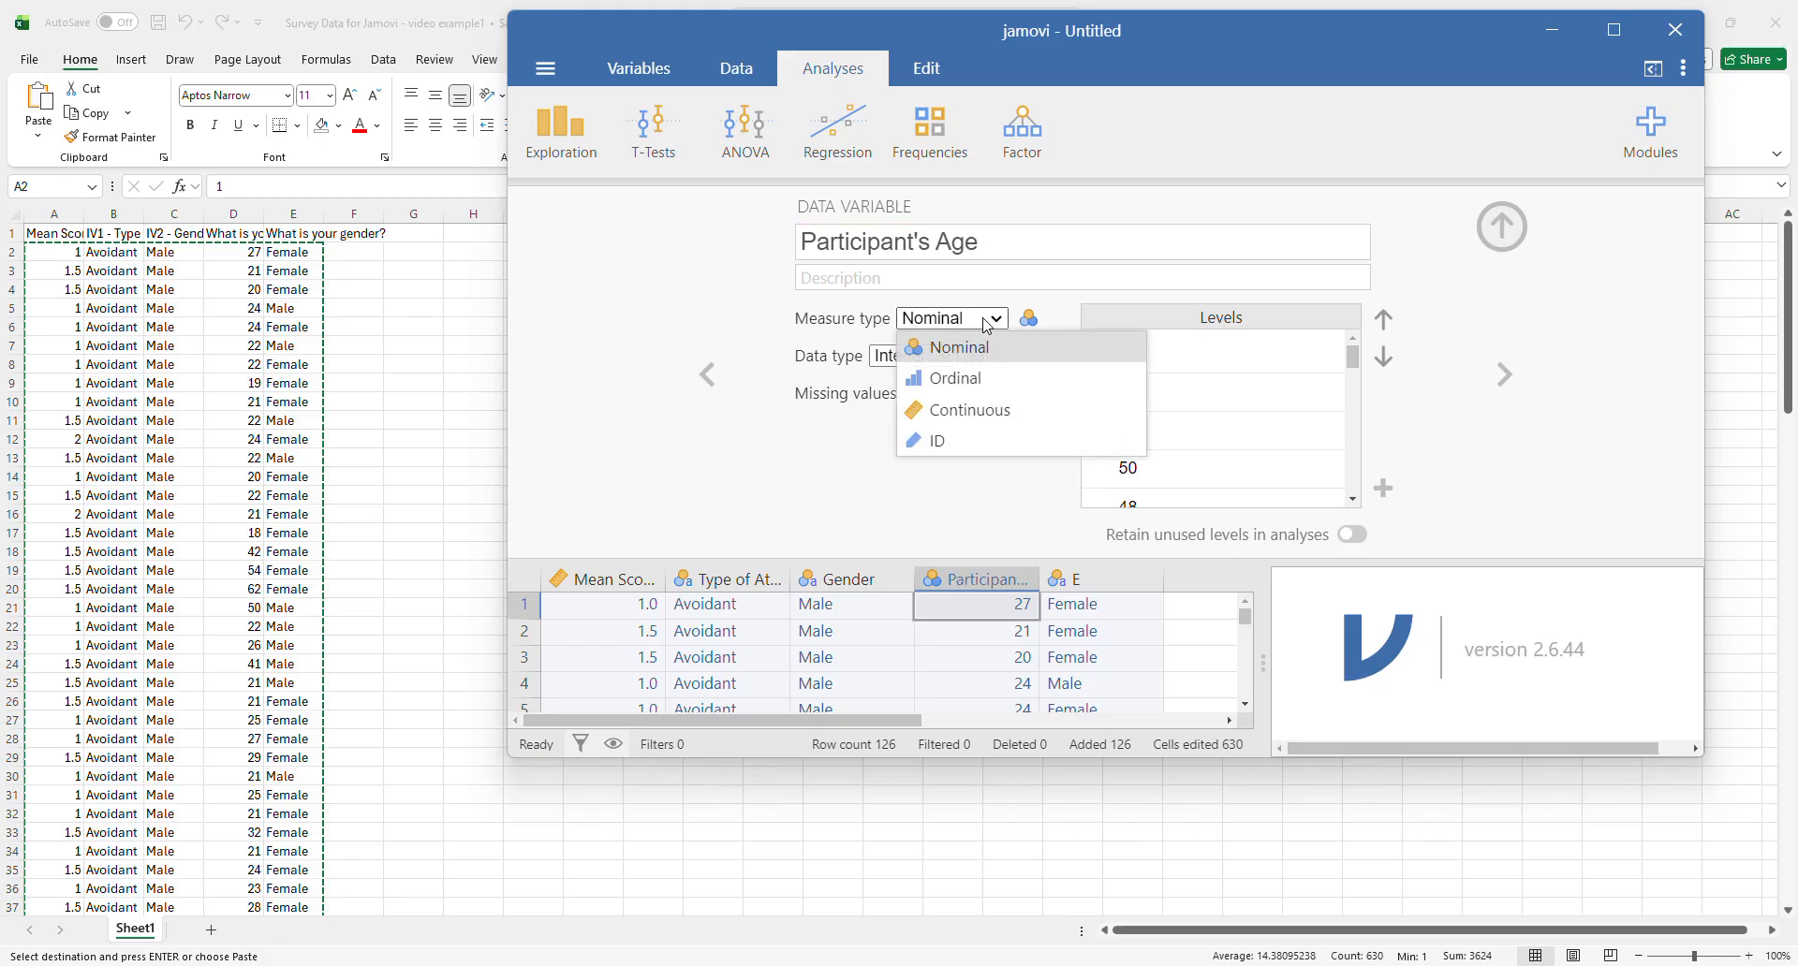
{"action": "left_click", "coordinate": [941, 412]}
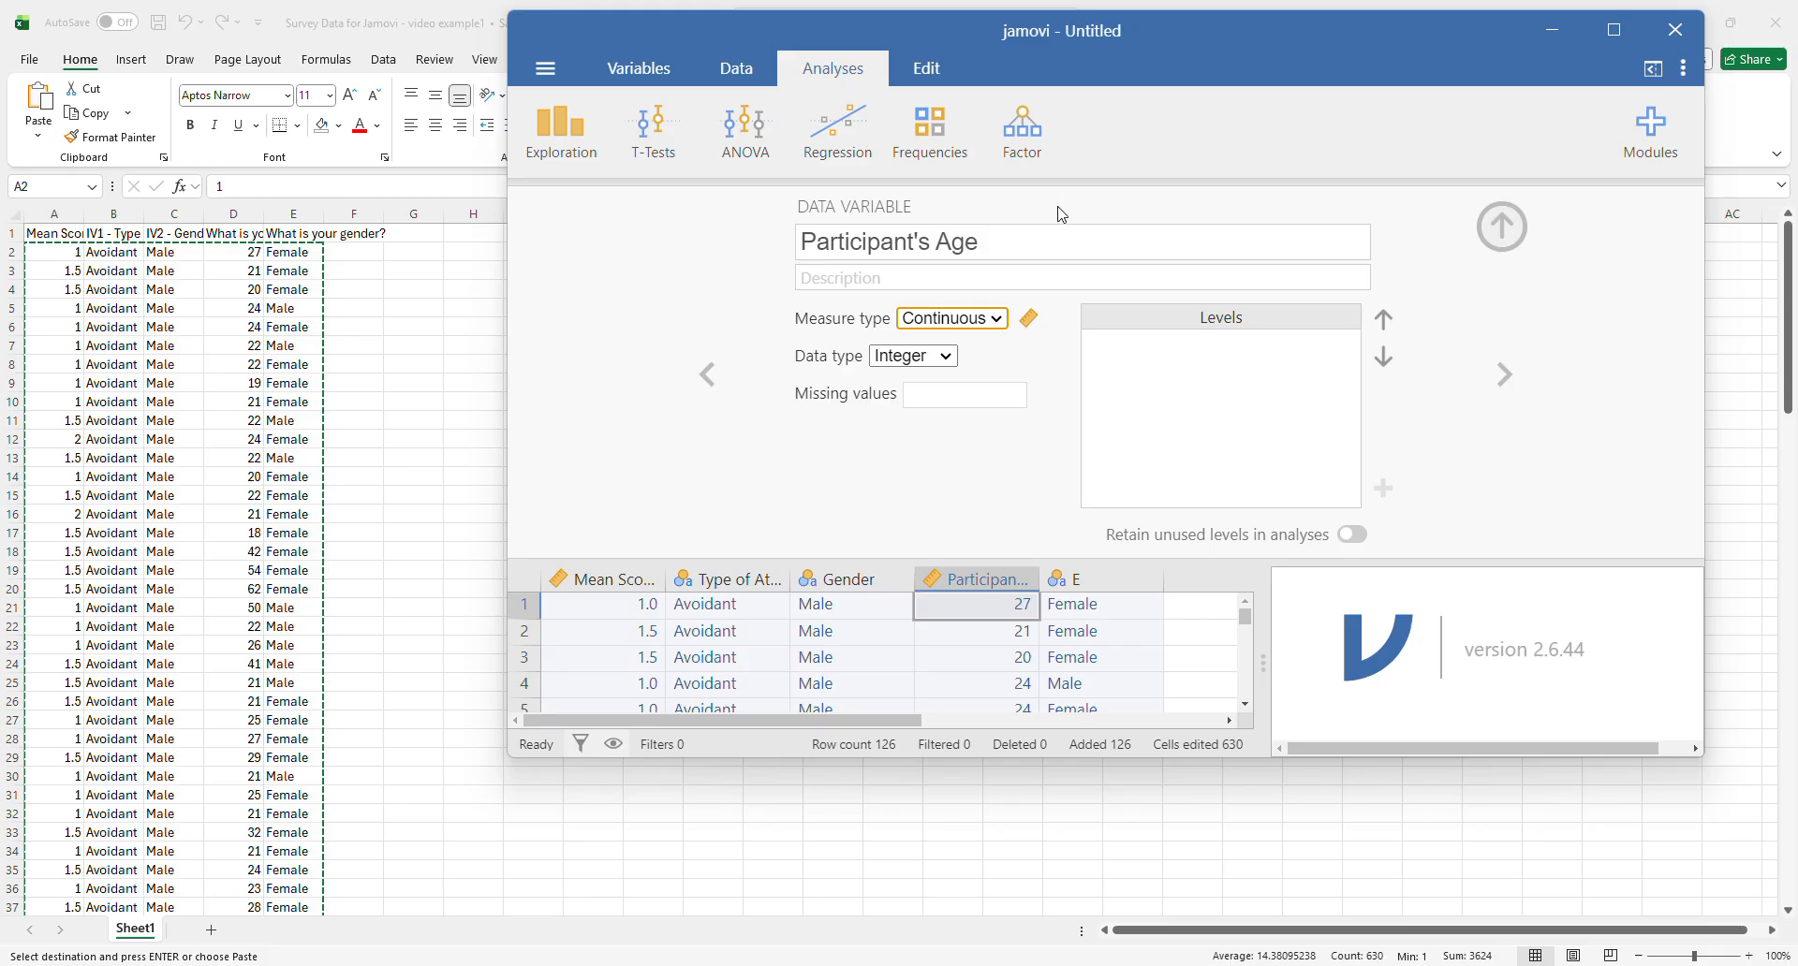
- Rename variable E as Participant's Gender, close the variable editor and maximize the window
{"action": "left_click", "coordinate": [1502, 374]}
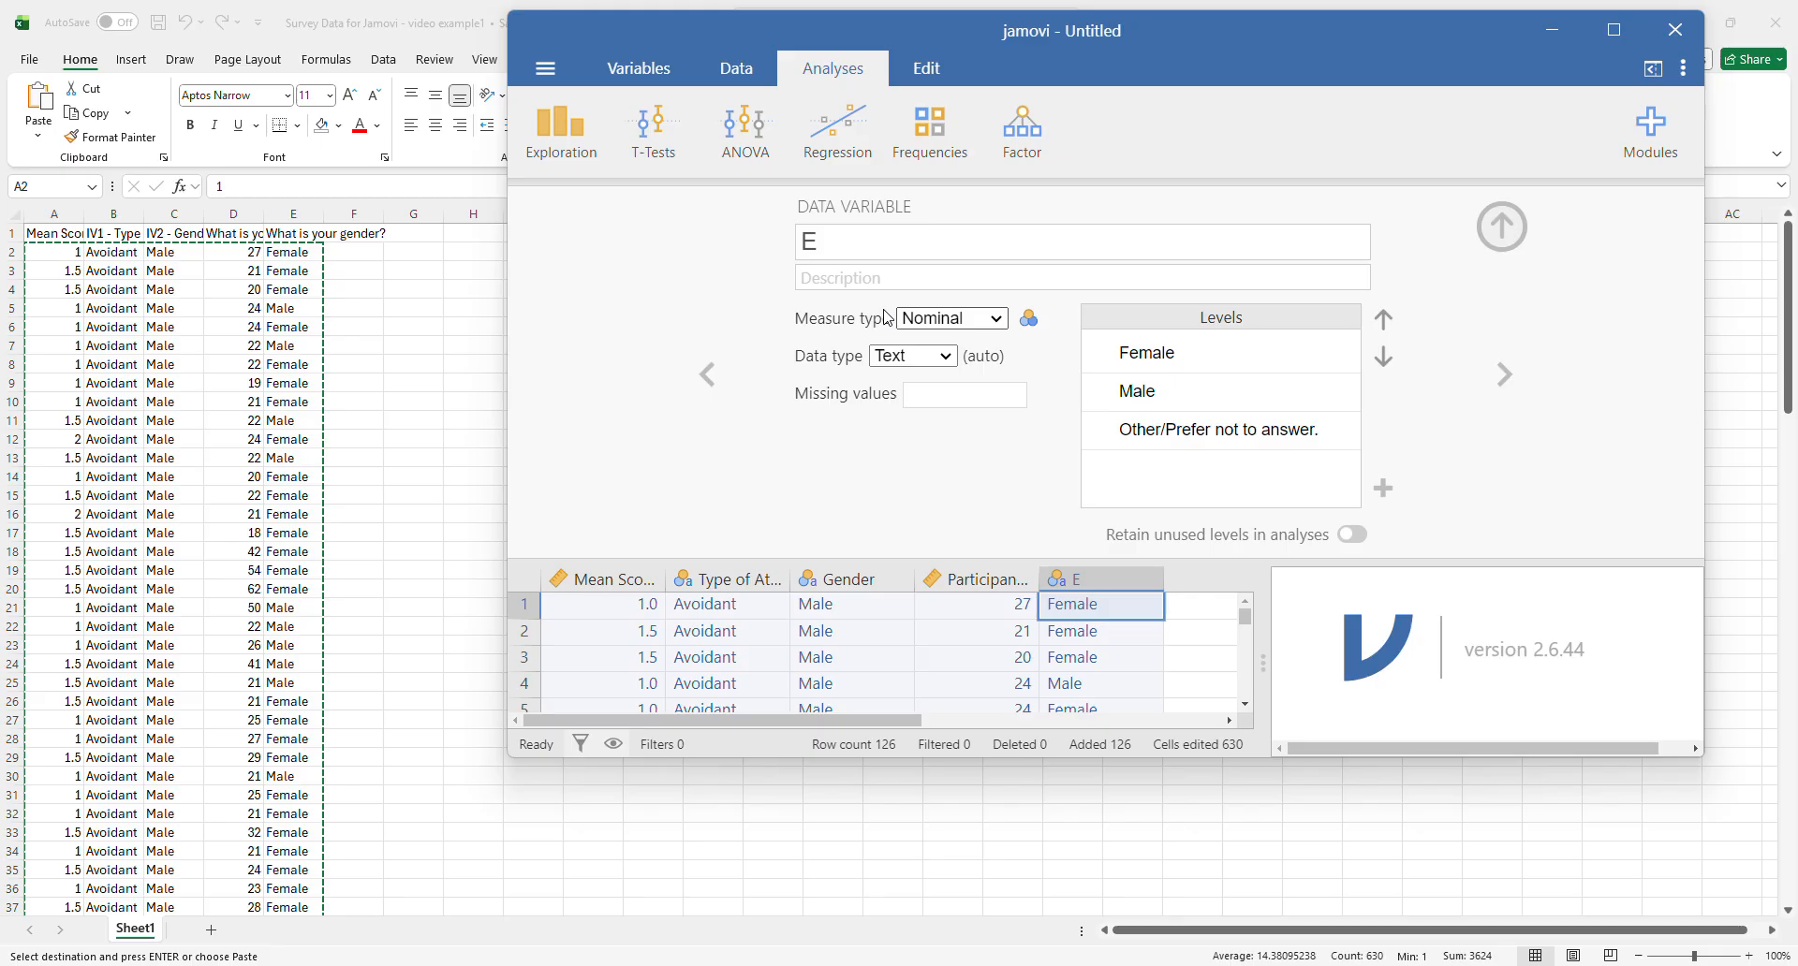
{"action": "double_click", "coordinate": [835, 233]}
{"action": "type", "text": "Participant'"}
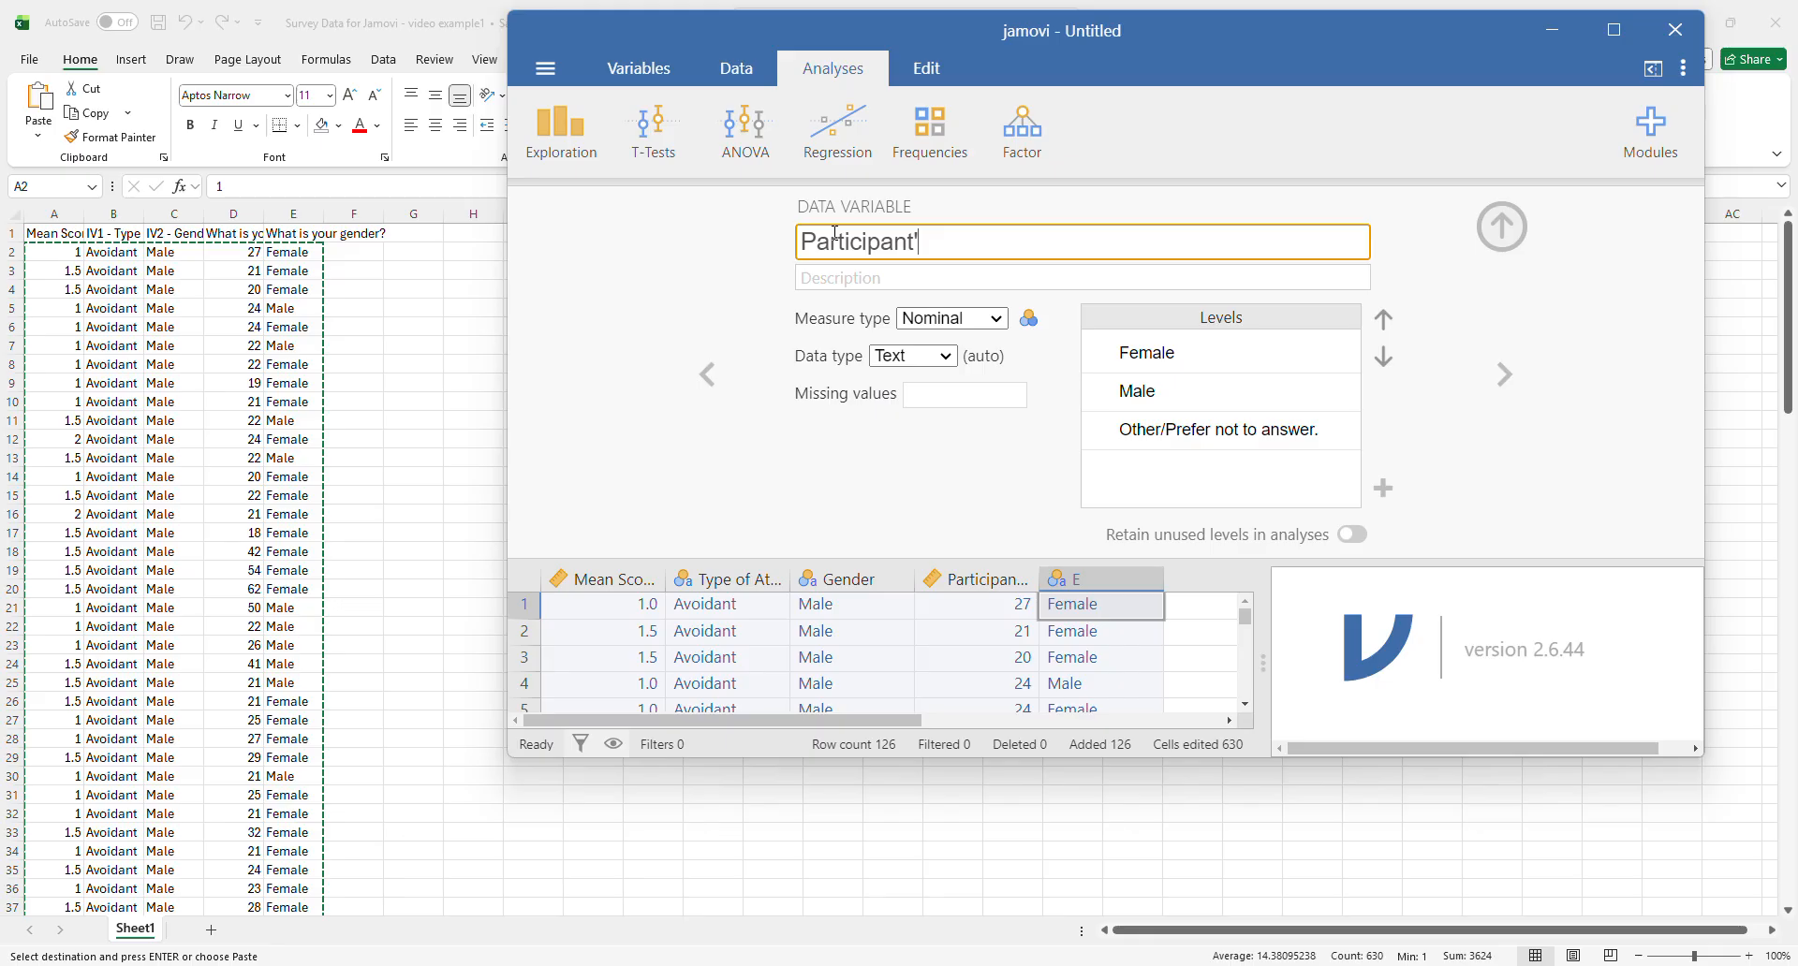
{"action": "type", "text": "s Gender"}
{"action": "left_click", "coordinate": [1502, 229]}
{"action": "left_click", "coordinate": [1613, 29]}
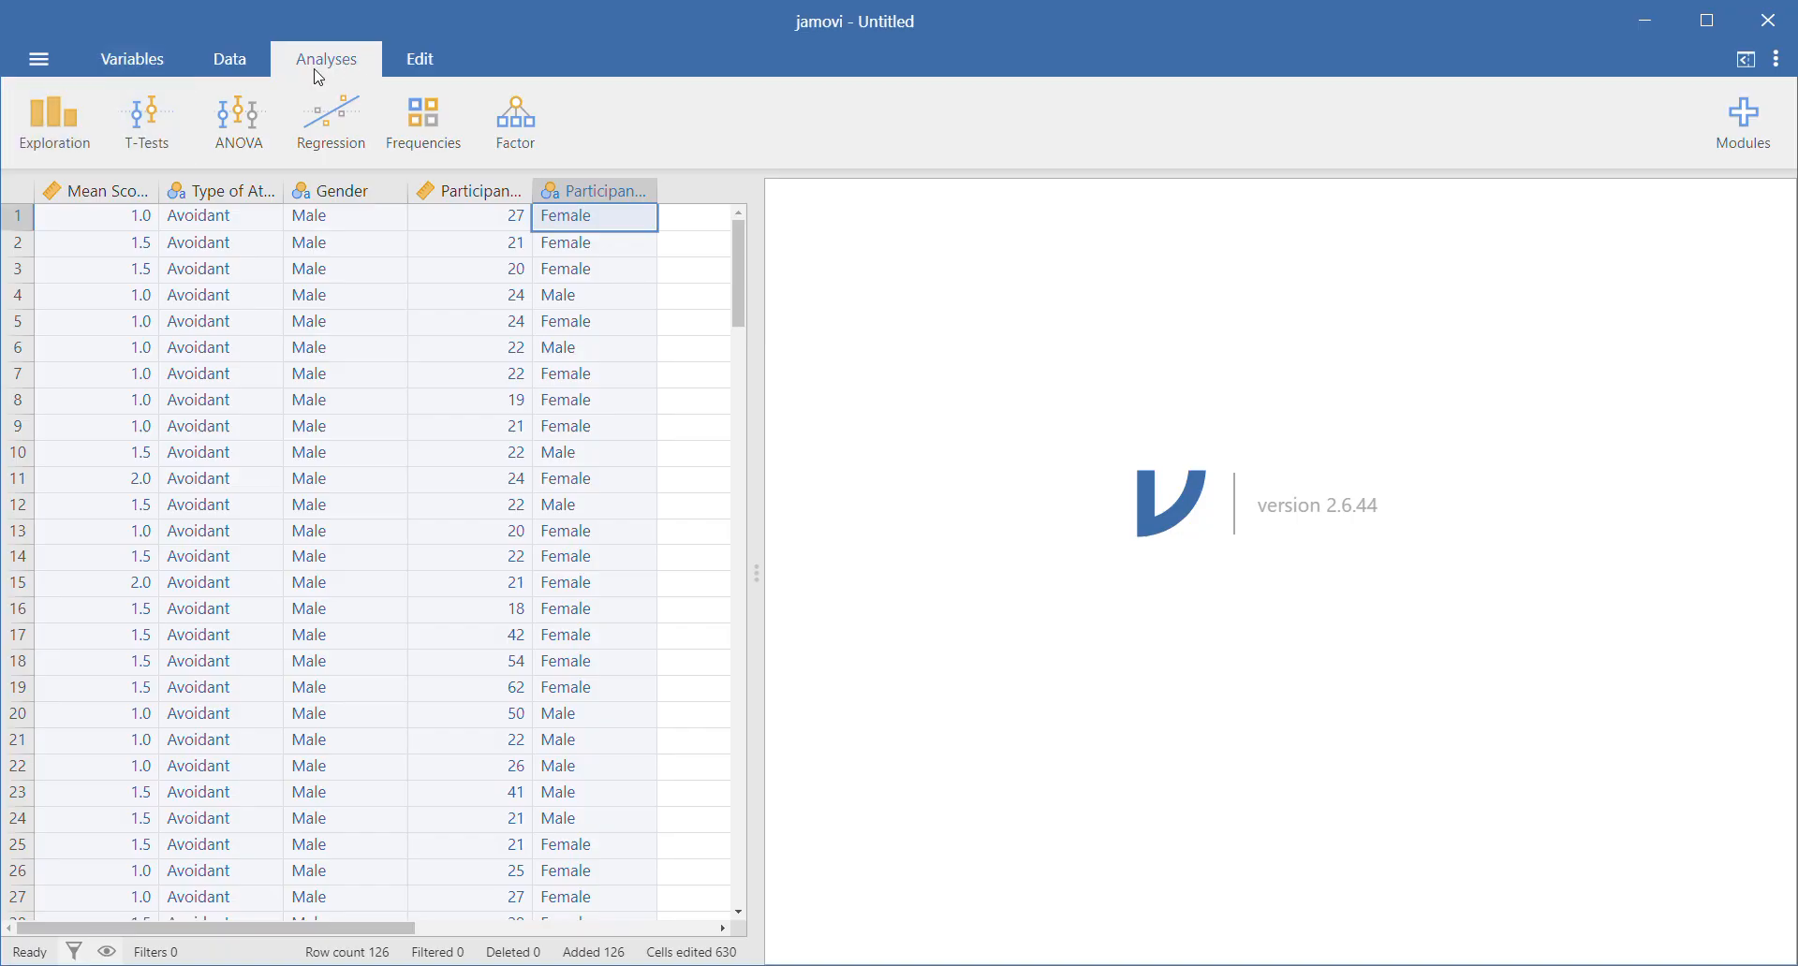
- Create a Descriptives analysis with Participant's Age as the analysed variable
{"action": "left_click", "coordinate": [73, 123]}
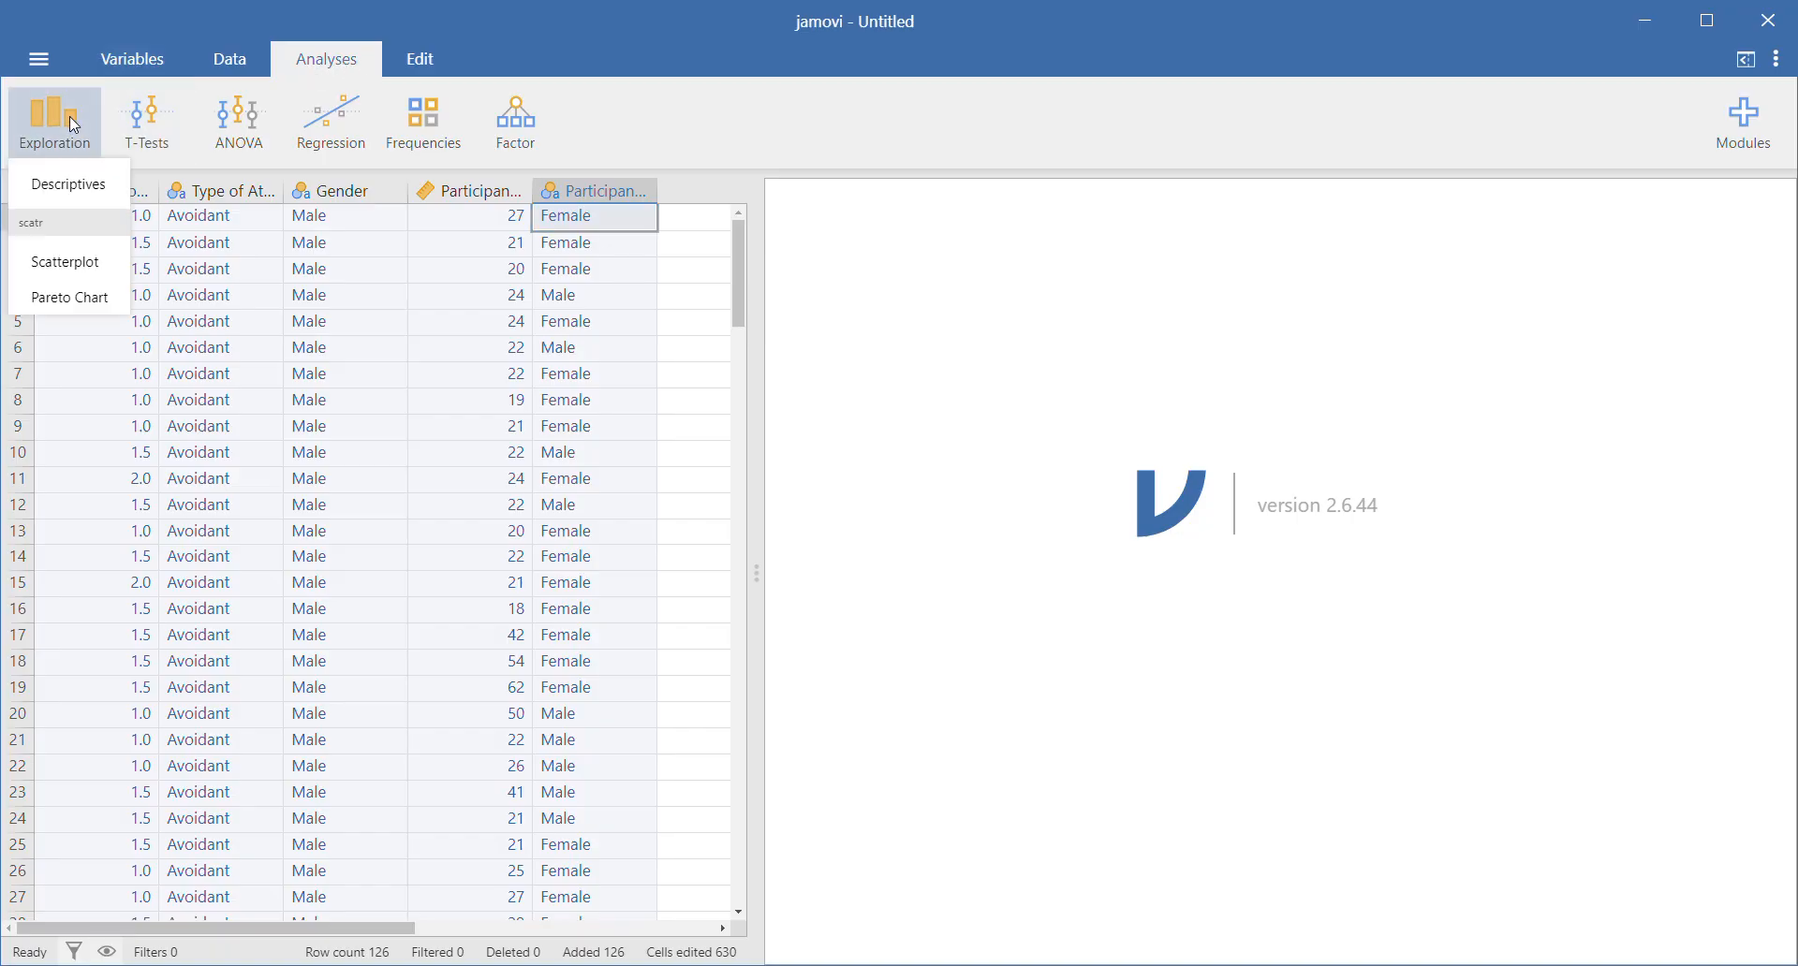
{"action": "left_click", "coordinate": [66, 184]}
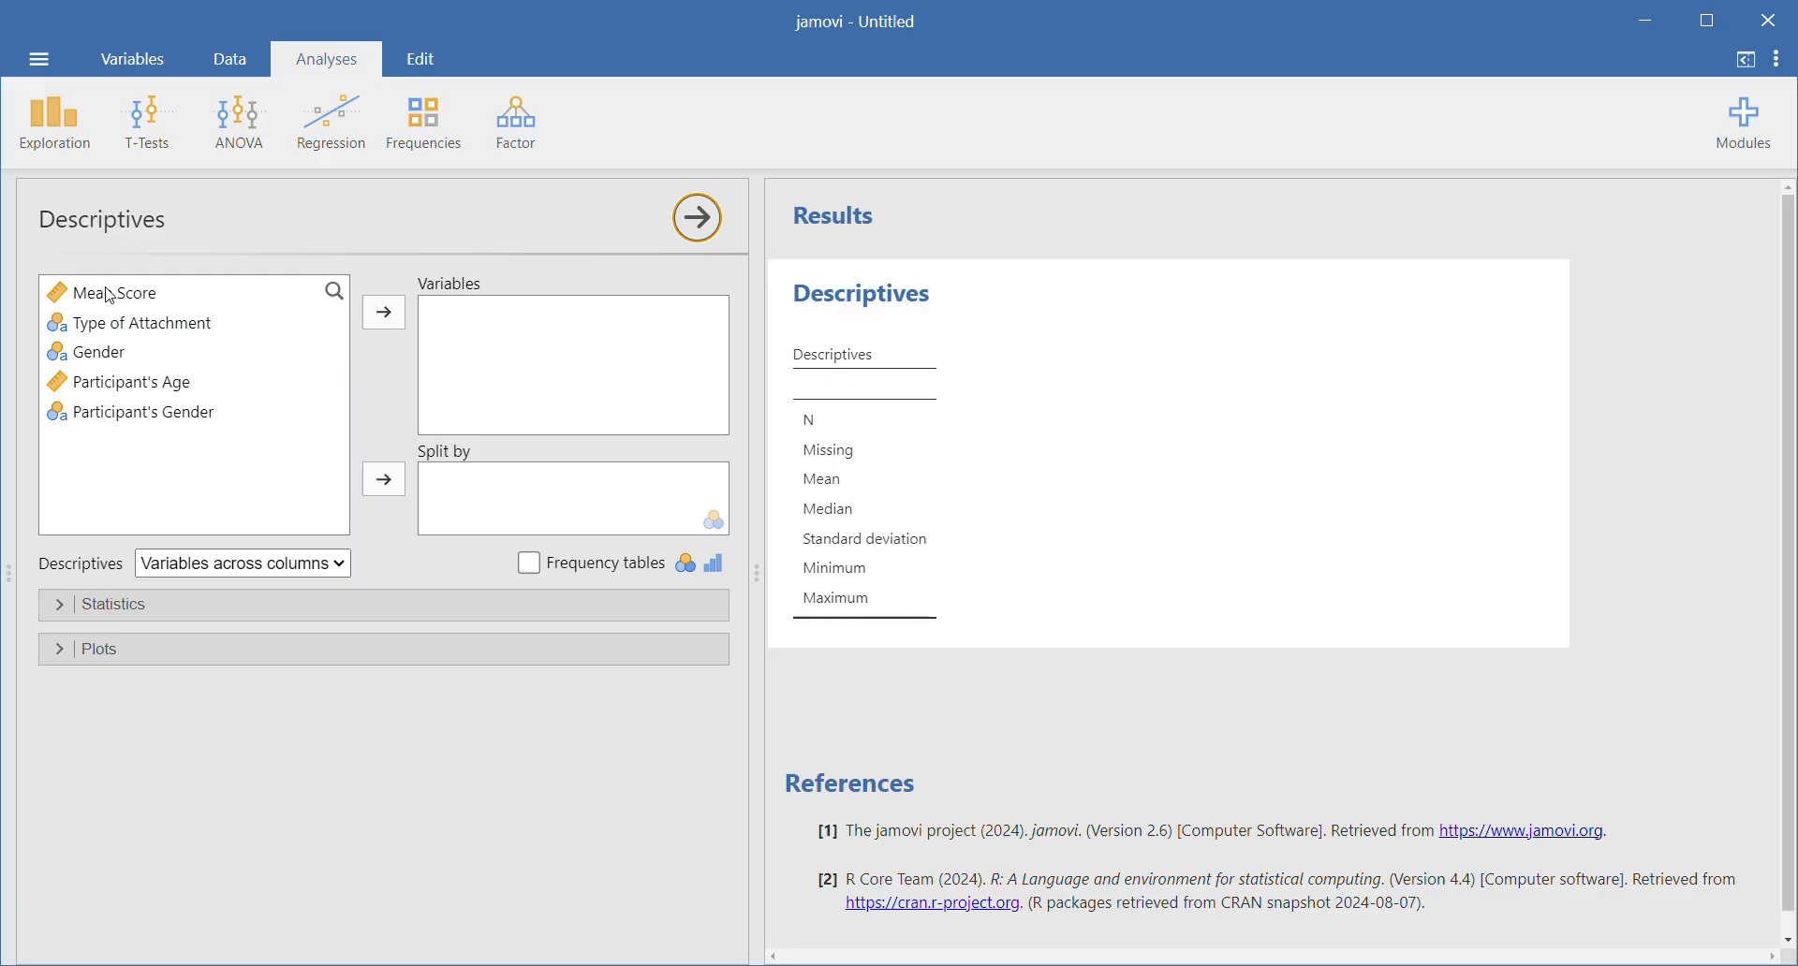
{"action": "left_click", "coordinate": [126, 383]}
{"action": "left_click", "coordinate": [384, 313]}
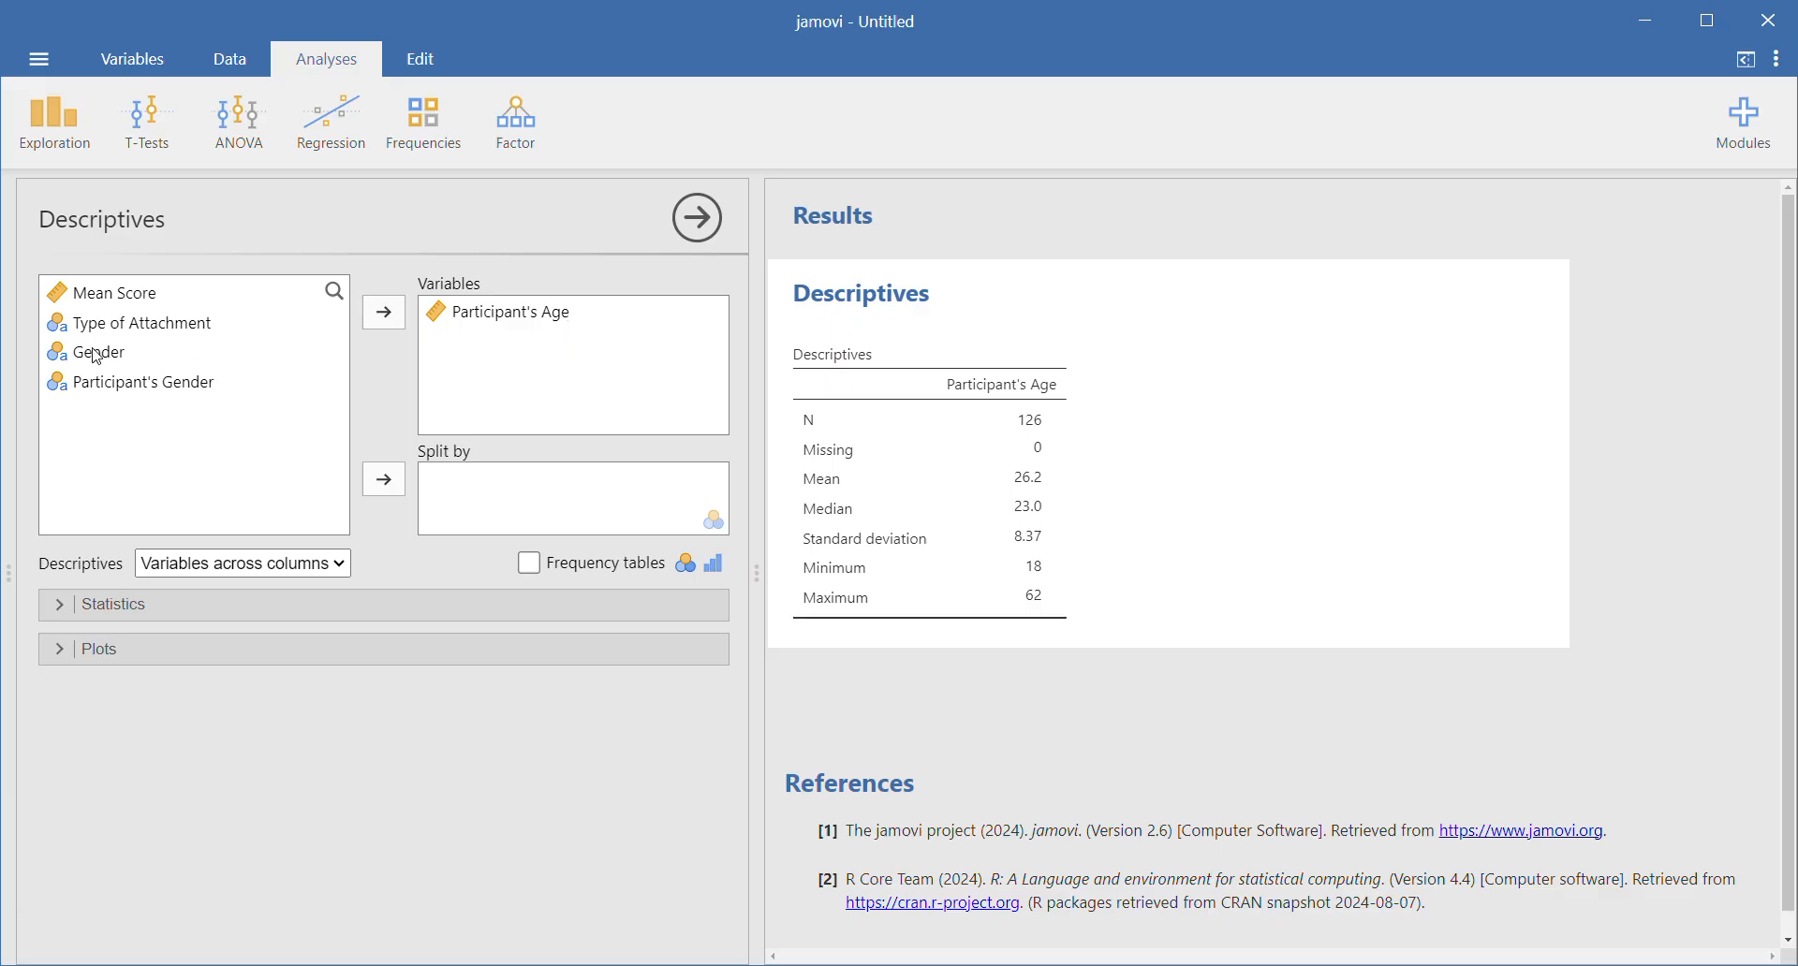
- Split the Participant's Age descriptives by Gender, then by Participant's Gender instead, comparing with the unsplit table
{"action": "left_click_drag", "start_coordinate": [96, 357], "coordinate": [468, 487]}
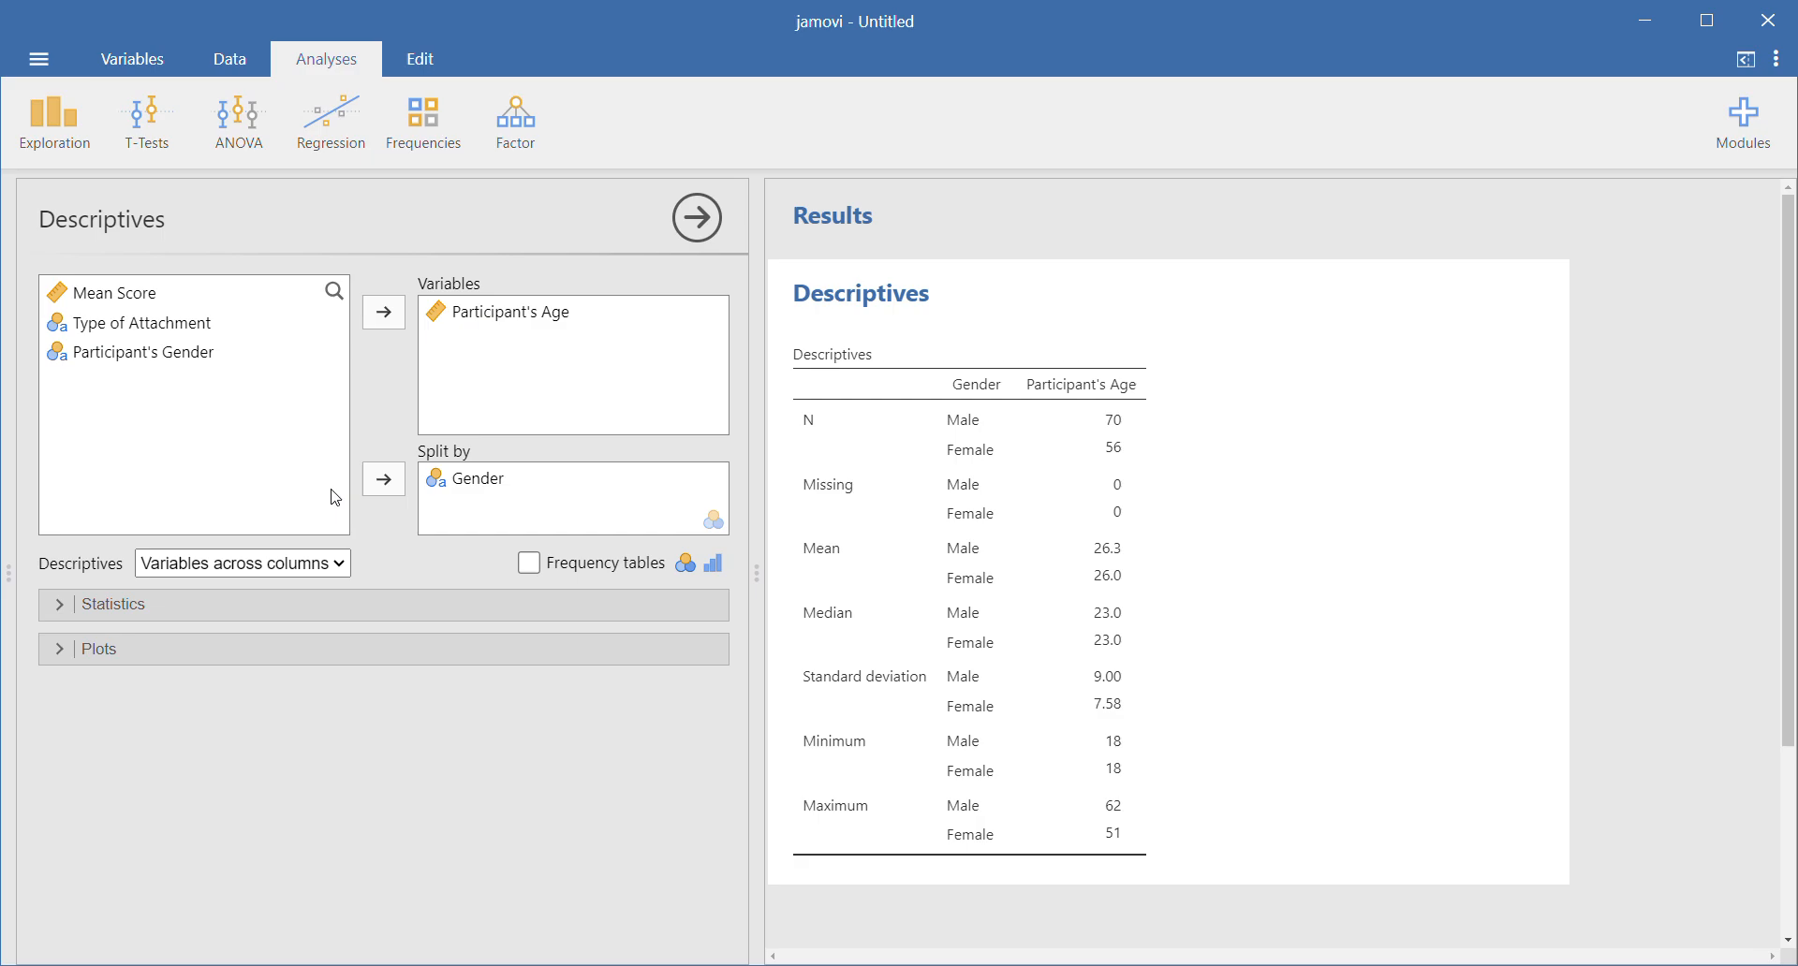
{"action": "left_click_drag", "start_coordinate": [483, 484], "coordinate": [131, 310]}
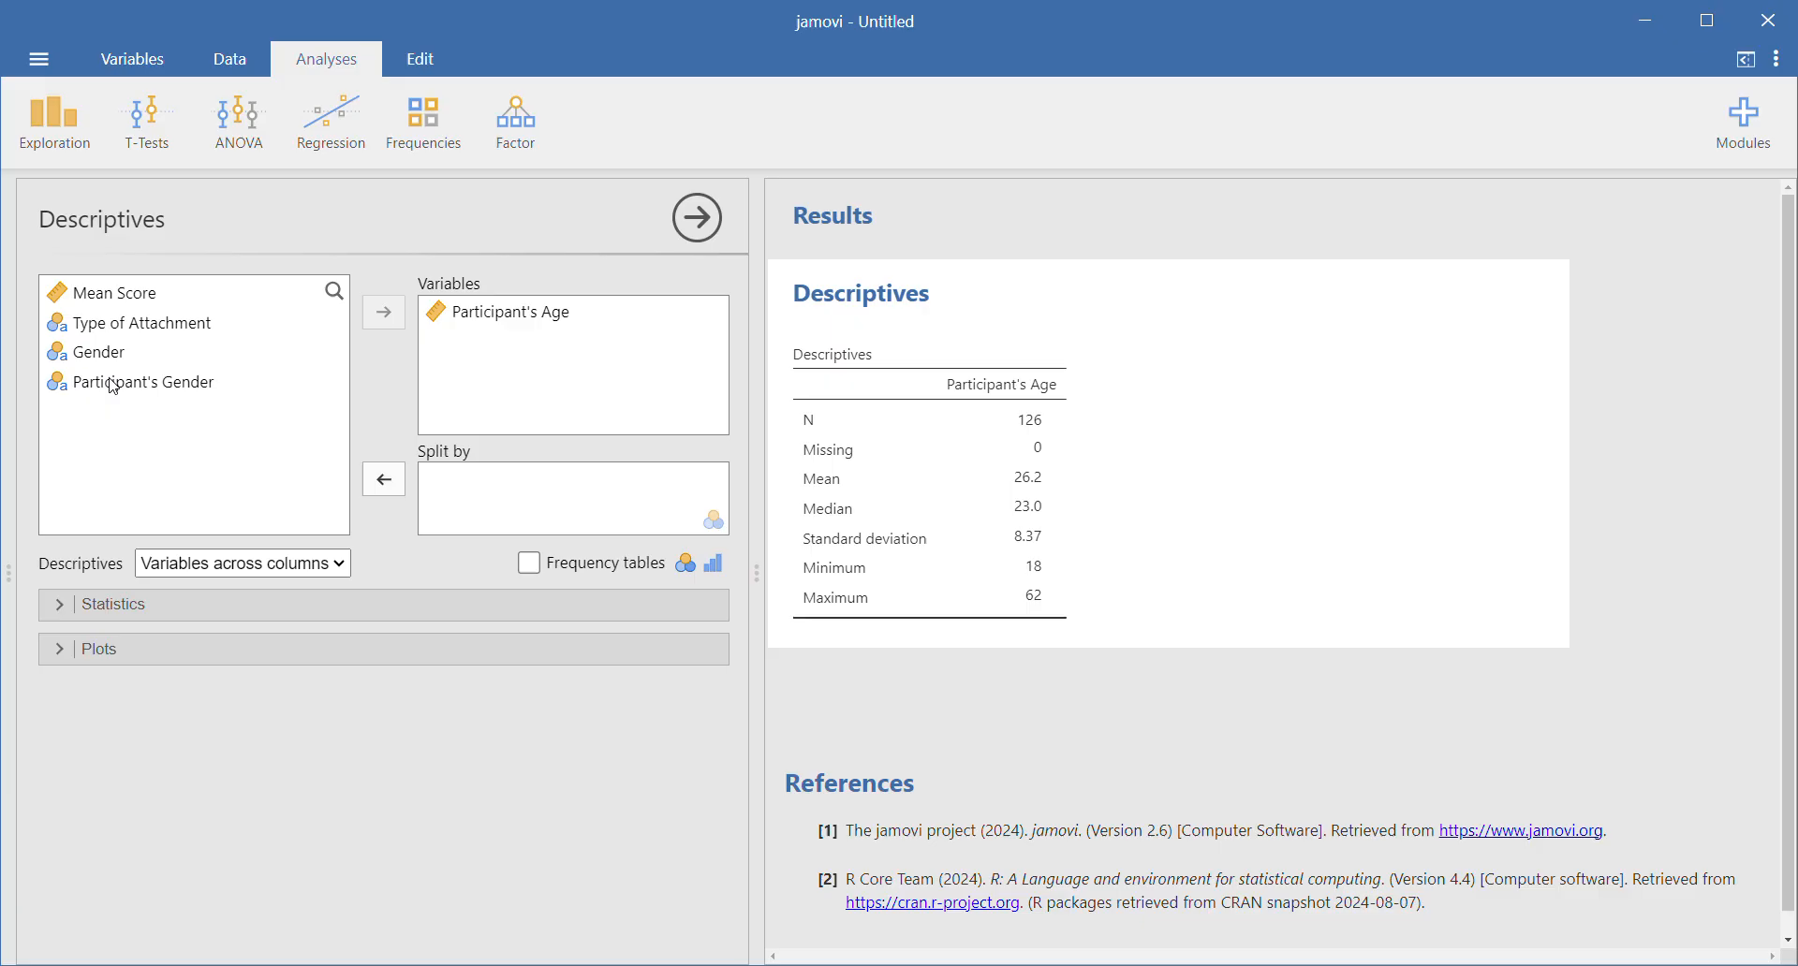
{"action": "left_click", "coordinate": [114, 388]}
{"action": "left_click_drag", "start_coordinate": [114, 390], "coordinate": [494, 489]}
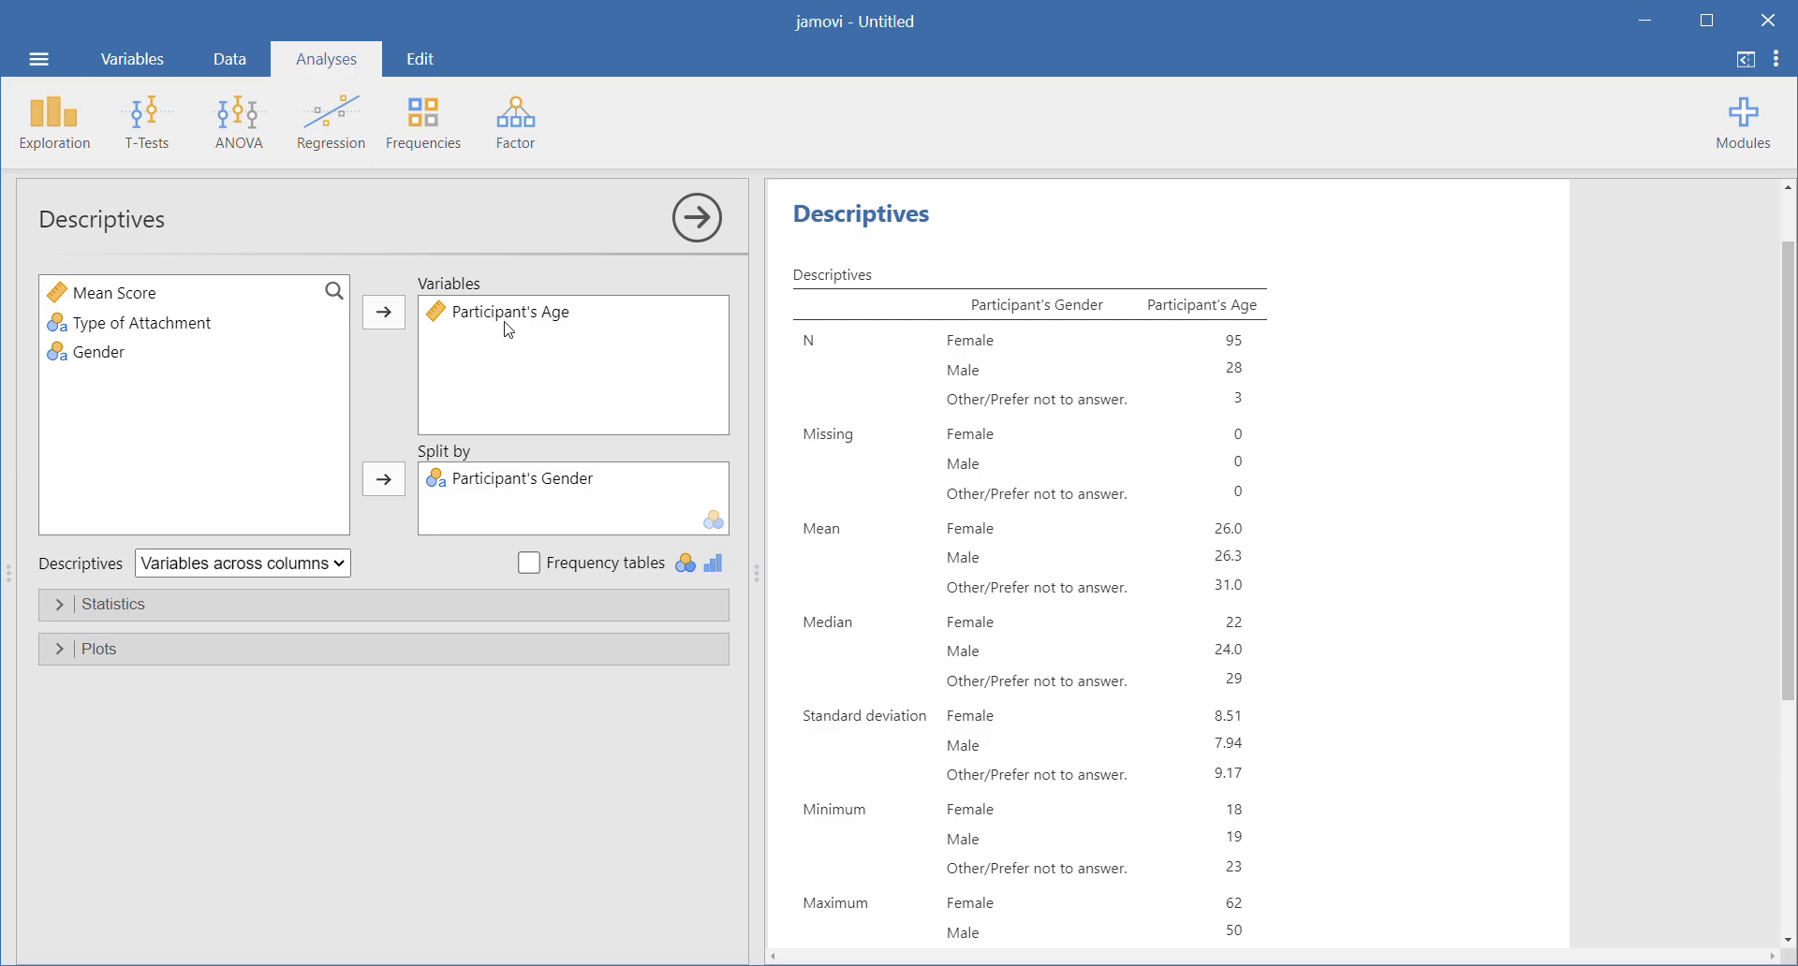
{"action": "left_click_drag", "start_coordinate": [483, 483], "coordinate": [121, 391]}
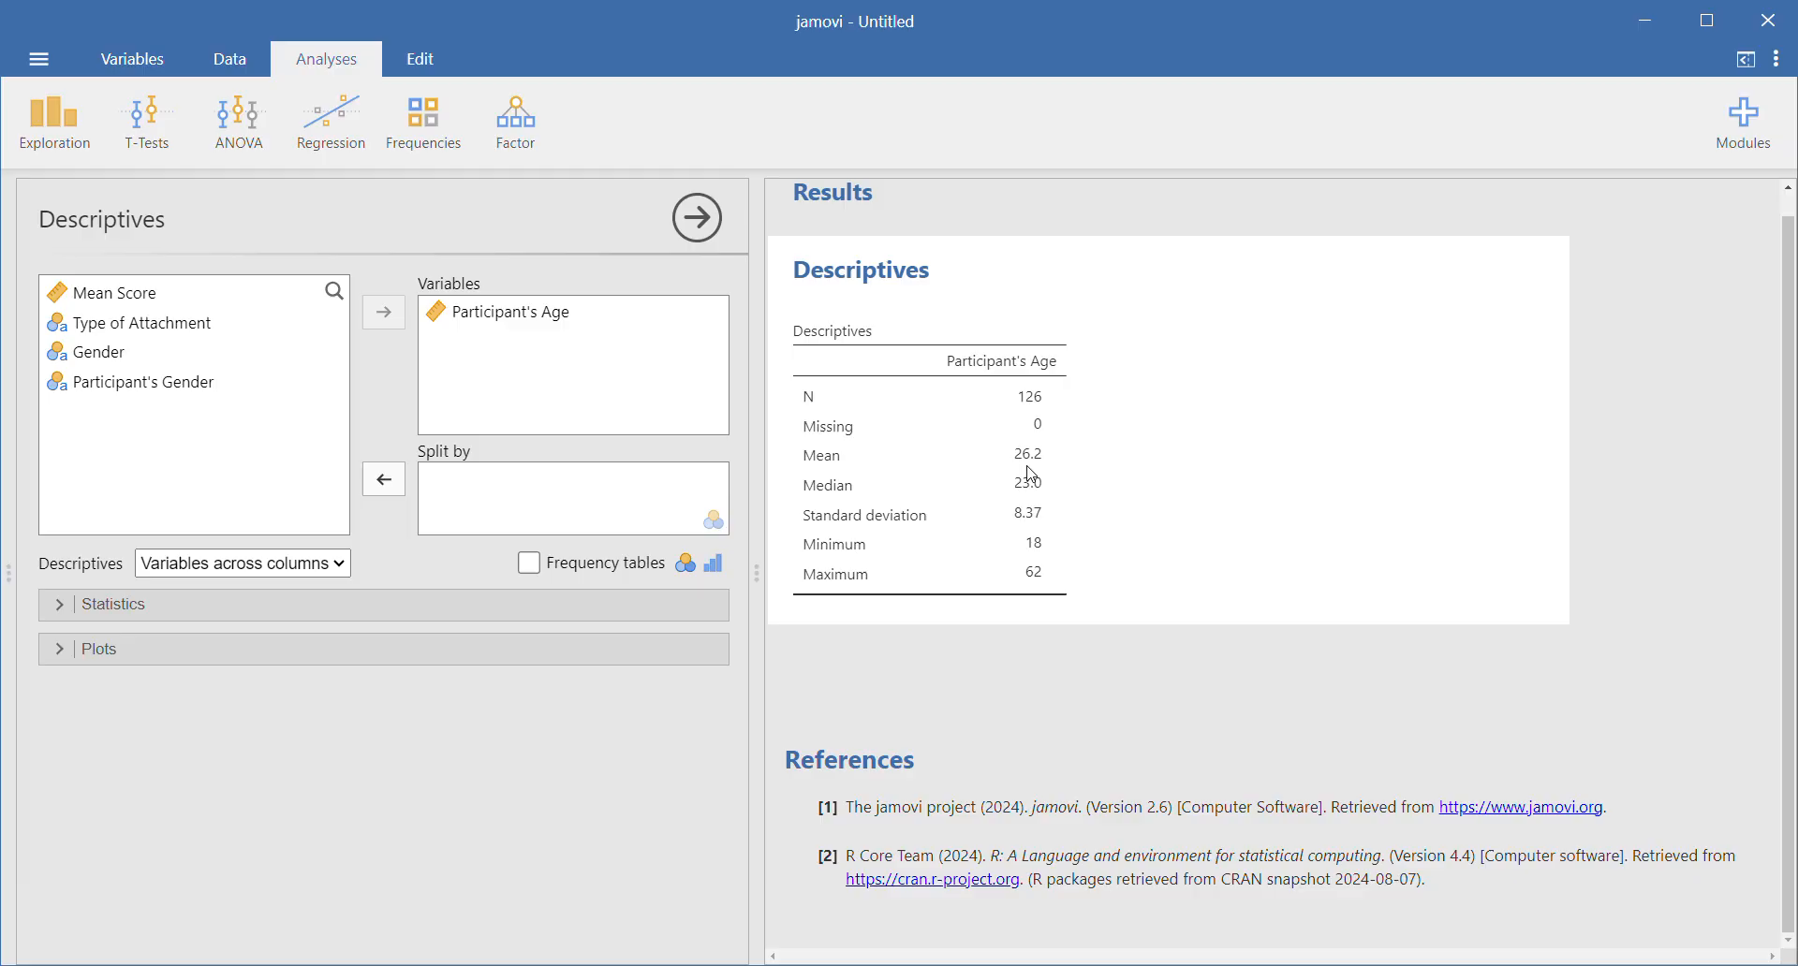
{"action": "left_click_drag", "start_coordinate": [127, 384], "coordinate": [475, 483]}
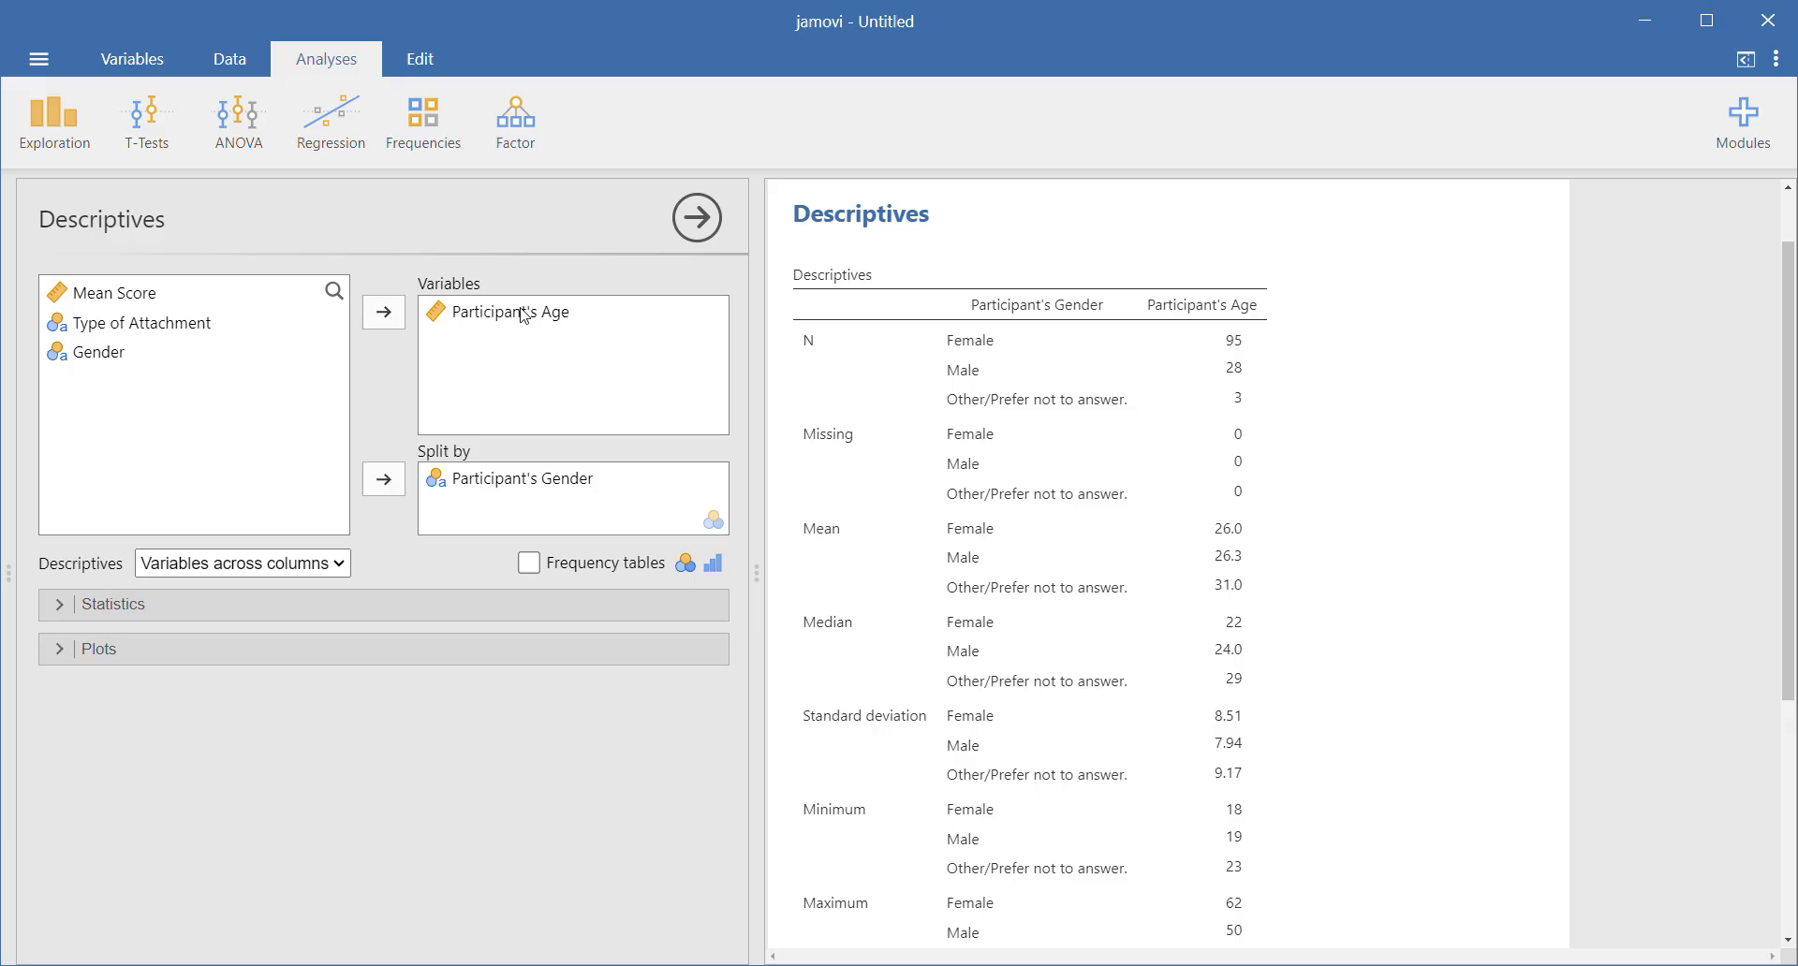
- Replace the descriptives variables with Mean Score, split by Type of Attachment and Gender
{"action": "double_click", "coordinate": [521, 314]}
{"action": "left_click_drag", "start_coordinate": [548, 490], "coordinate": [172, 421]}
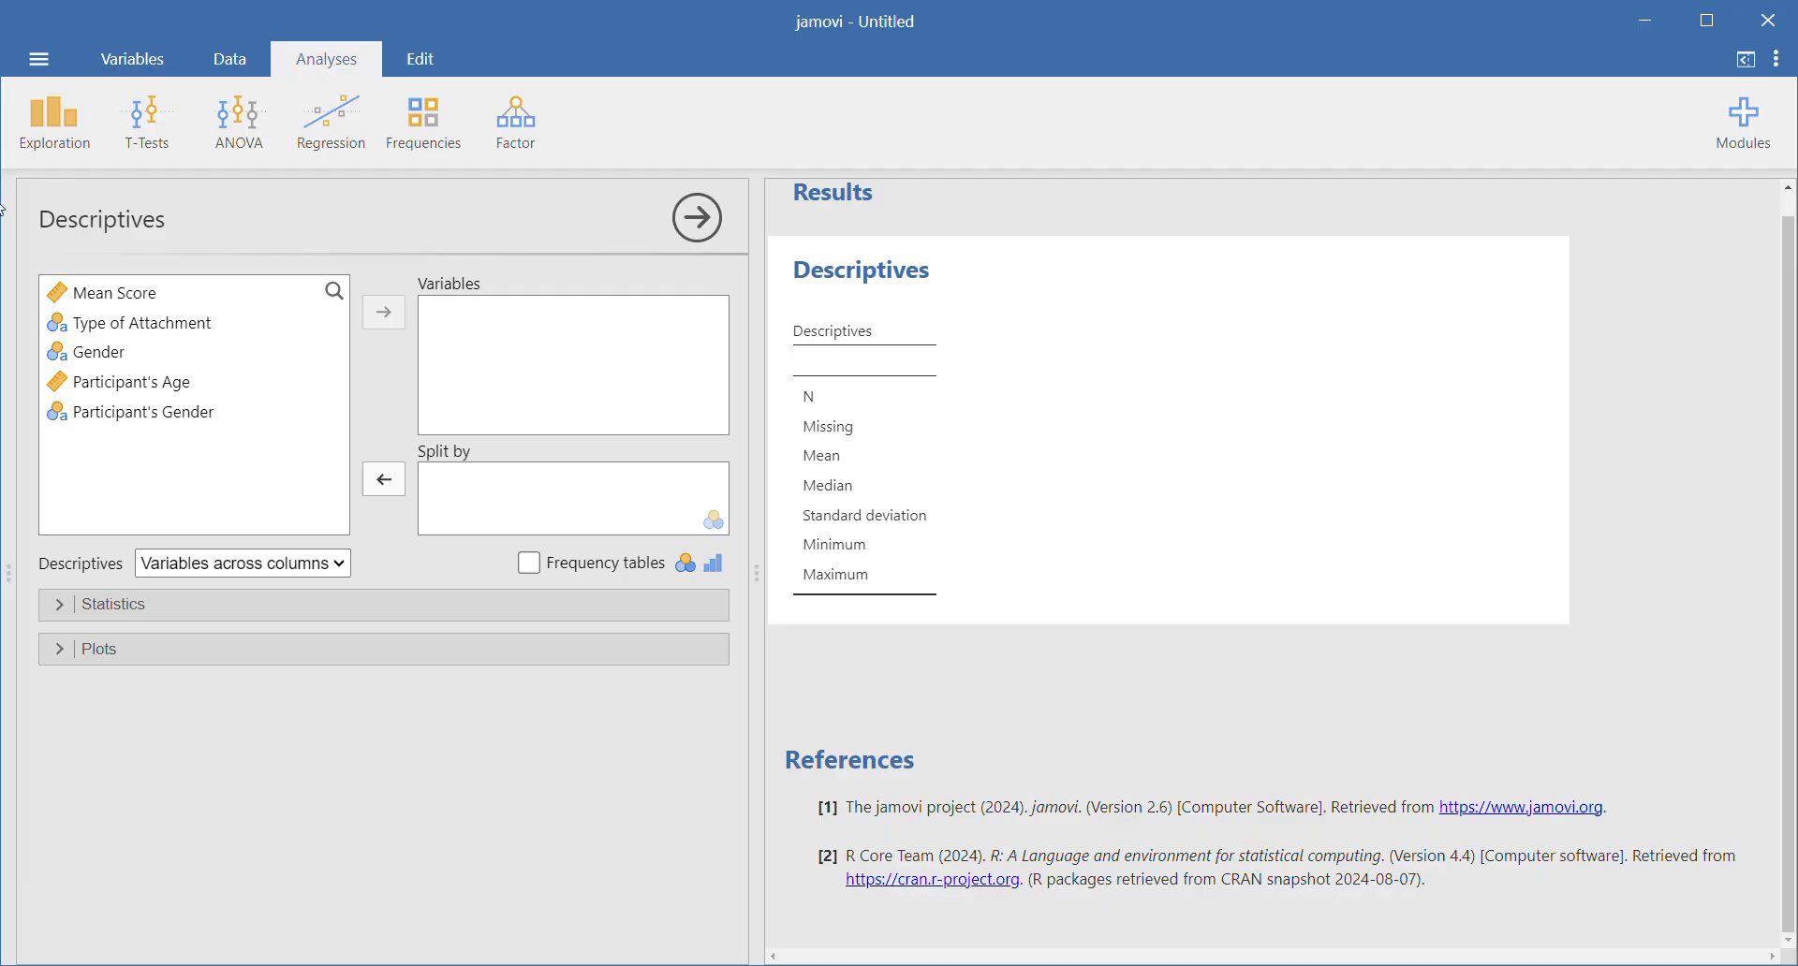
{"action": "left_click_drag", "start_coordinate": [108, 298], "coordinate": [511, 319]}
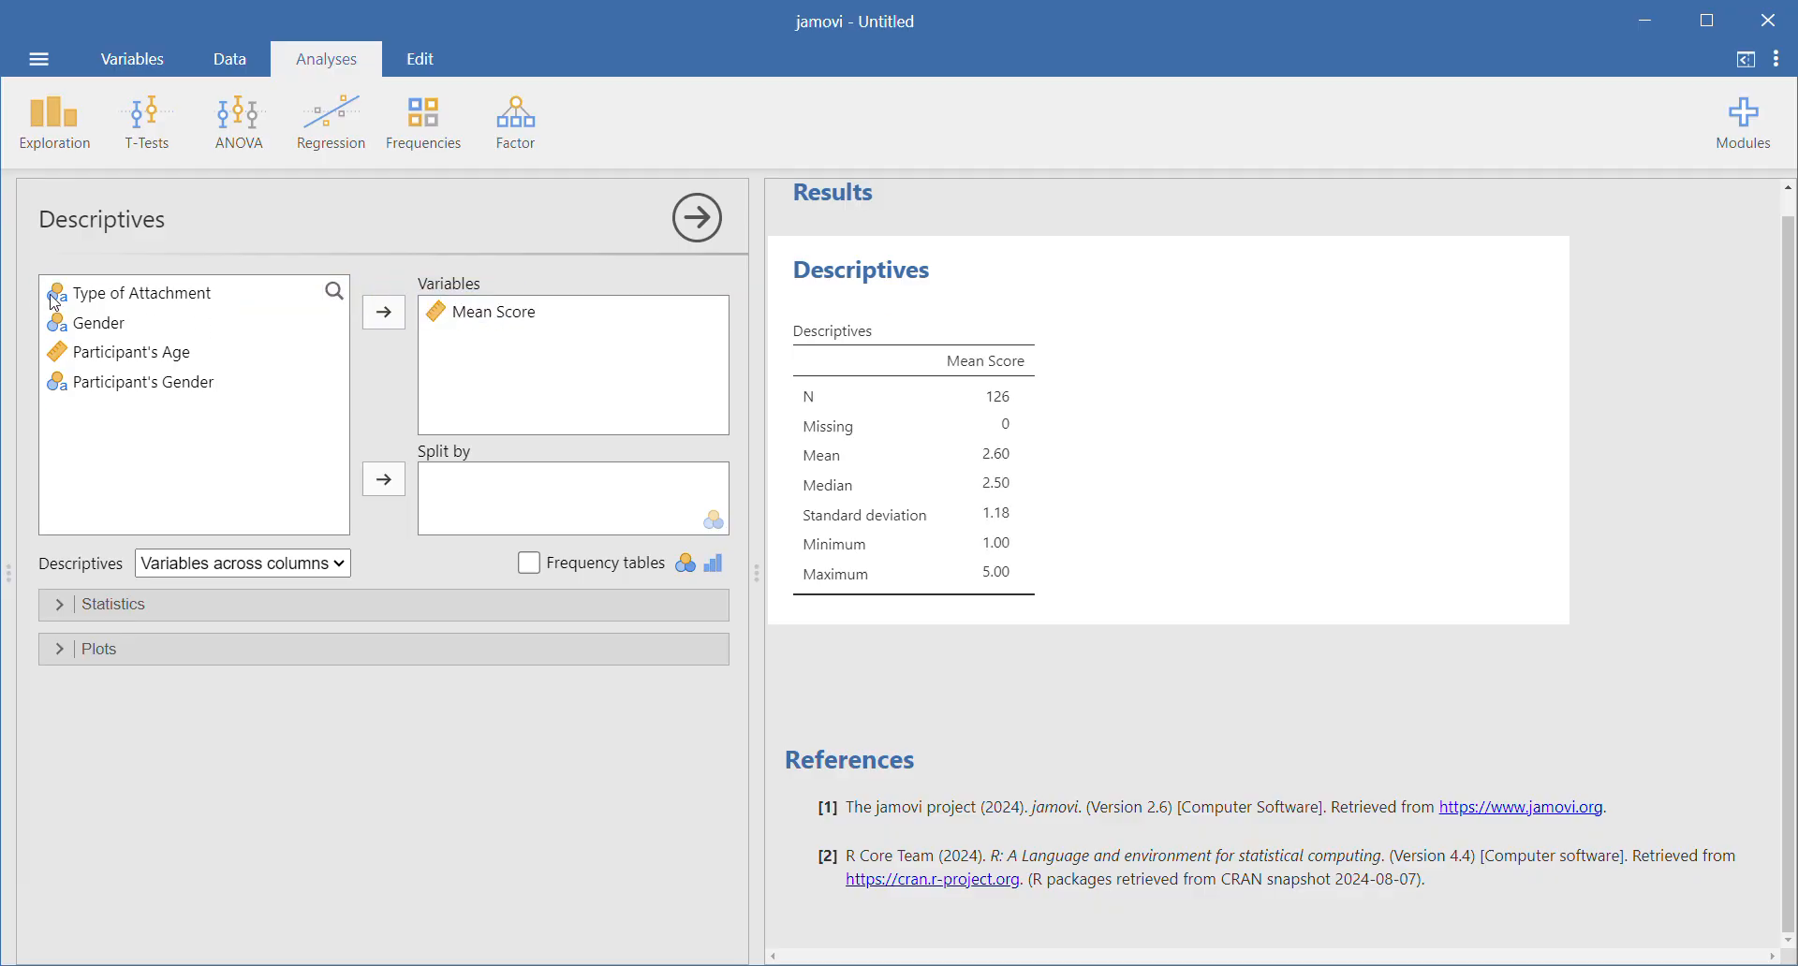
{"action": "left_click_drag", "start_coordinate": [135, 302], "coordinate": [529, 492]}
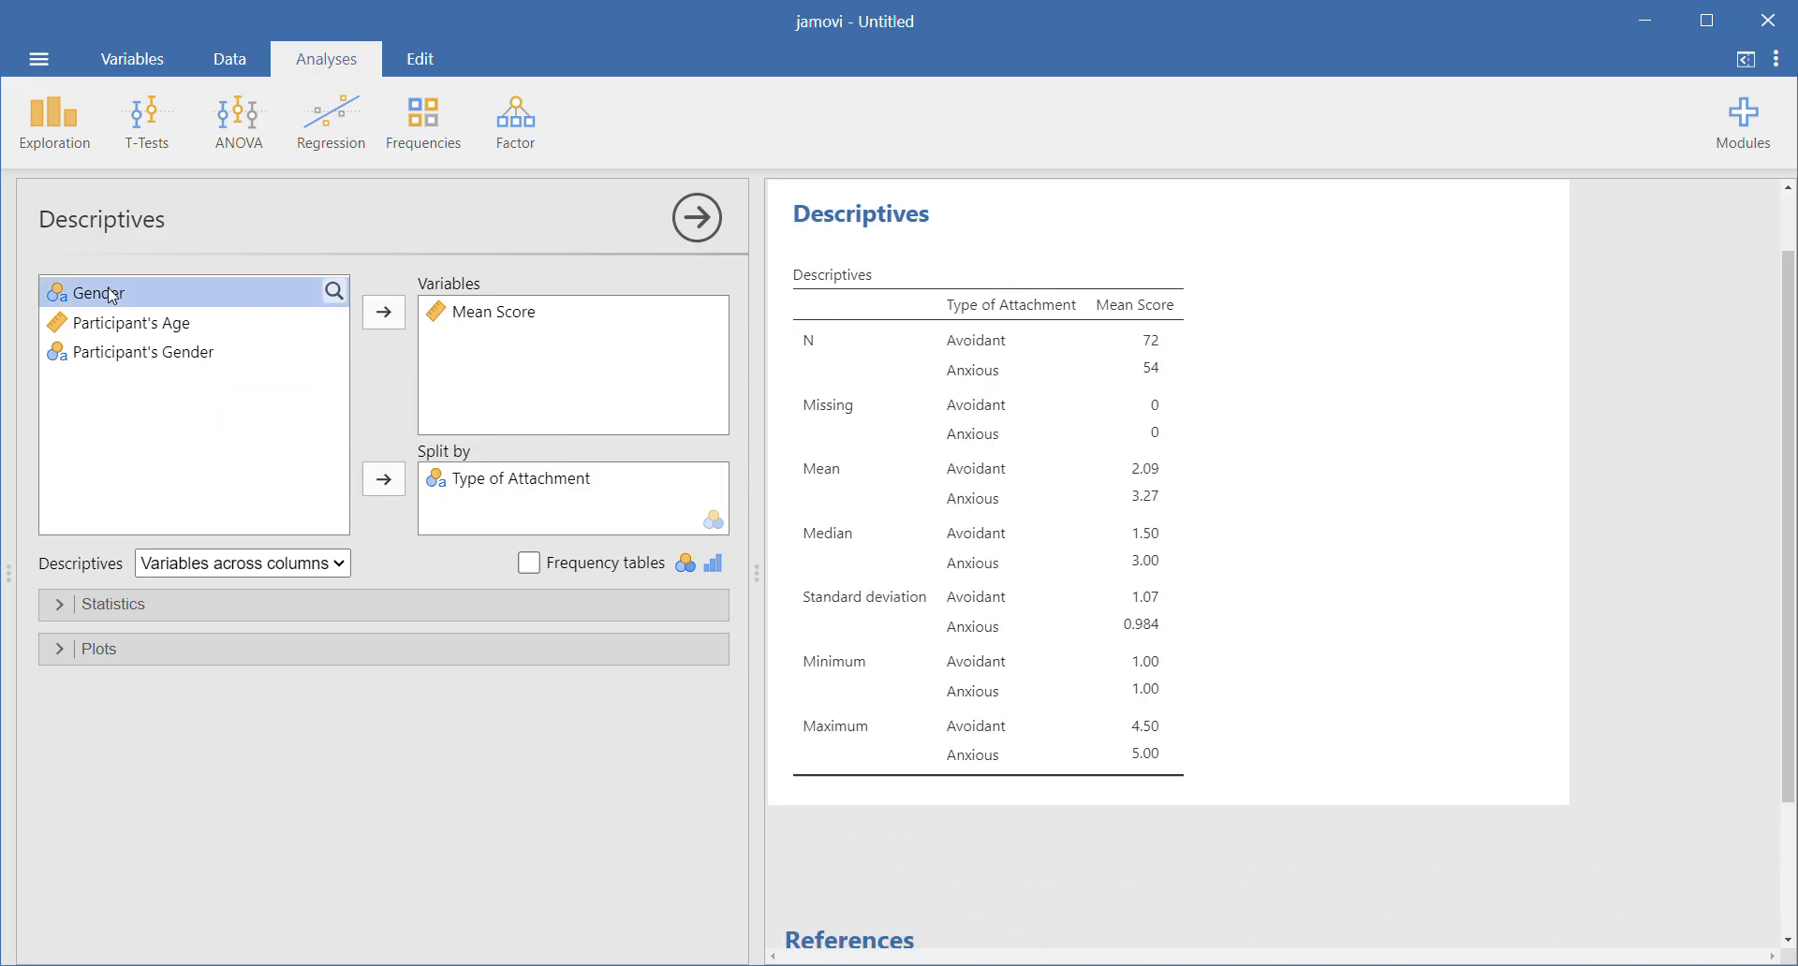
{"action": "left_click_drag", "start_coordinate": [113, 297], "coordinate": [553, 499]}
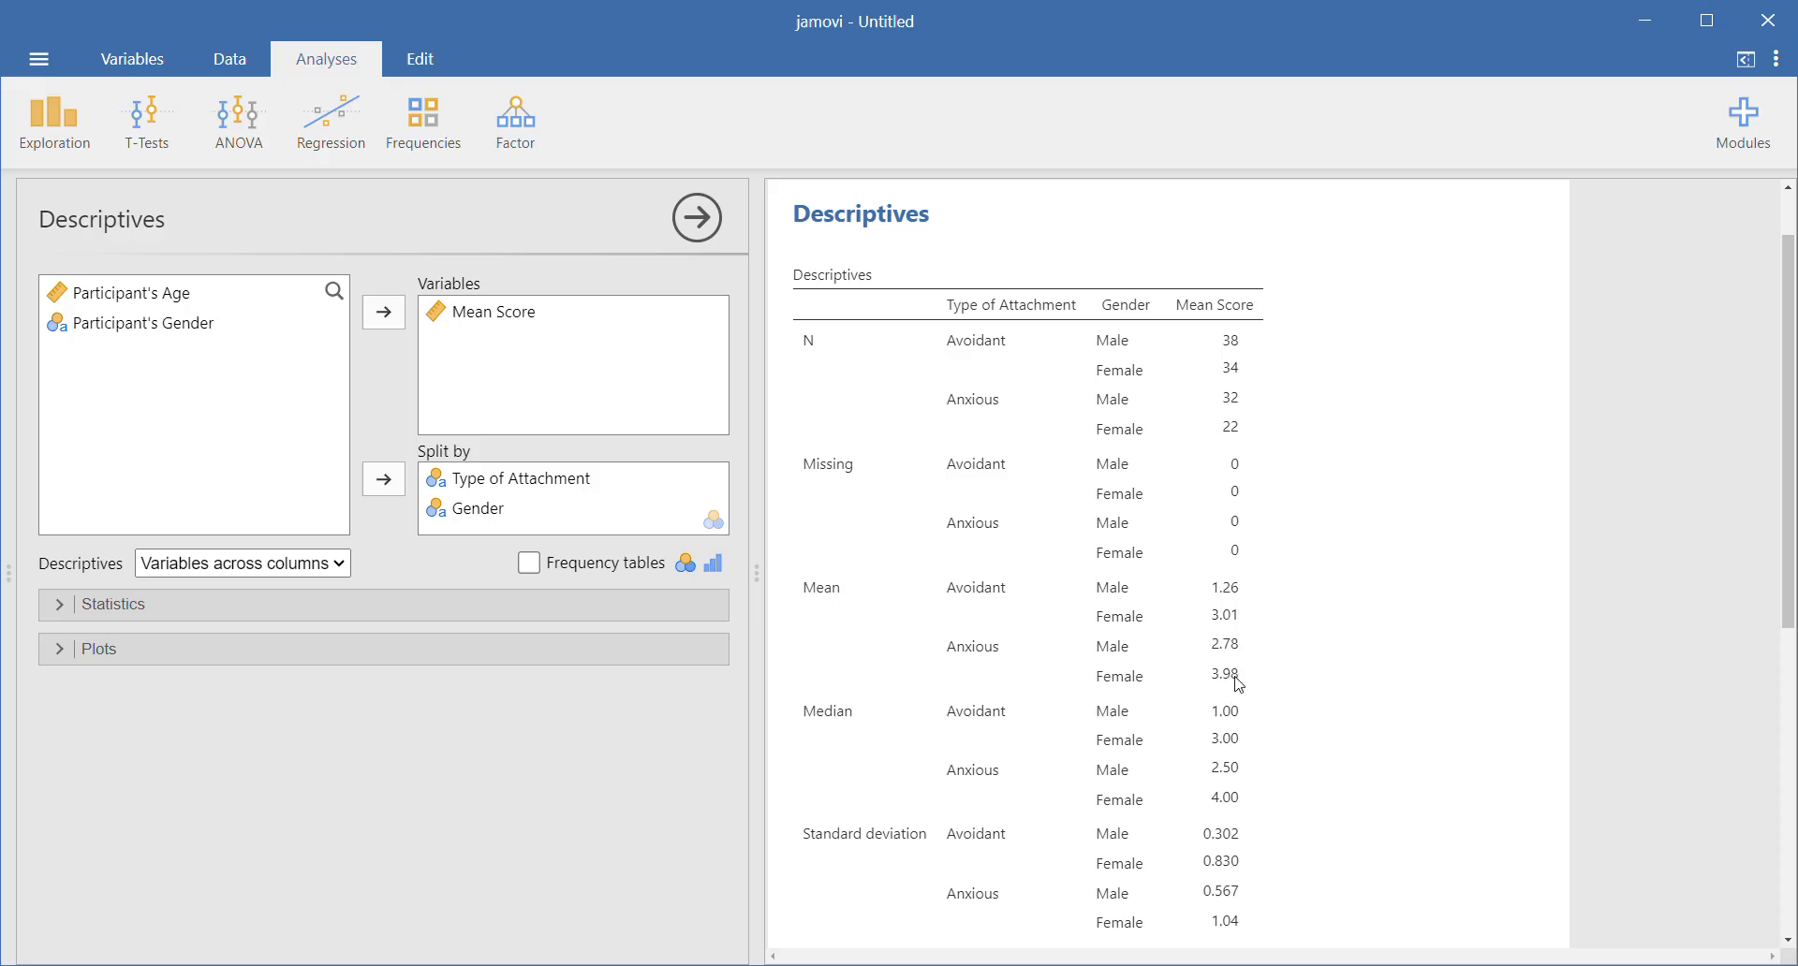
- Review the Mean Score descriptives and add a bar plot of Mean Score by Type of Attachment and Gender
{"action": "scroll", "coordinate": [937, 676], "scroll_direction": "down", "scroll_amount": 1}
{"action": "scroll", "coordinate": [936, 676], "scroll_direction": "down", "scroll_amount": 3}
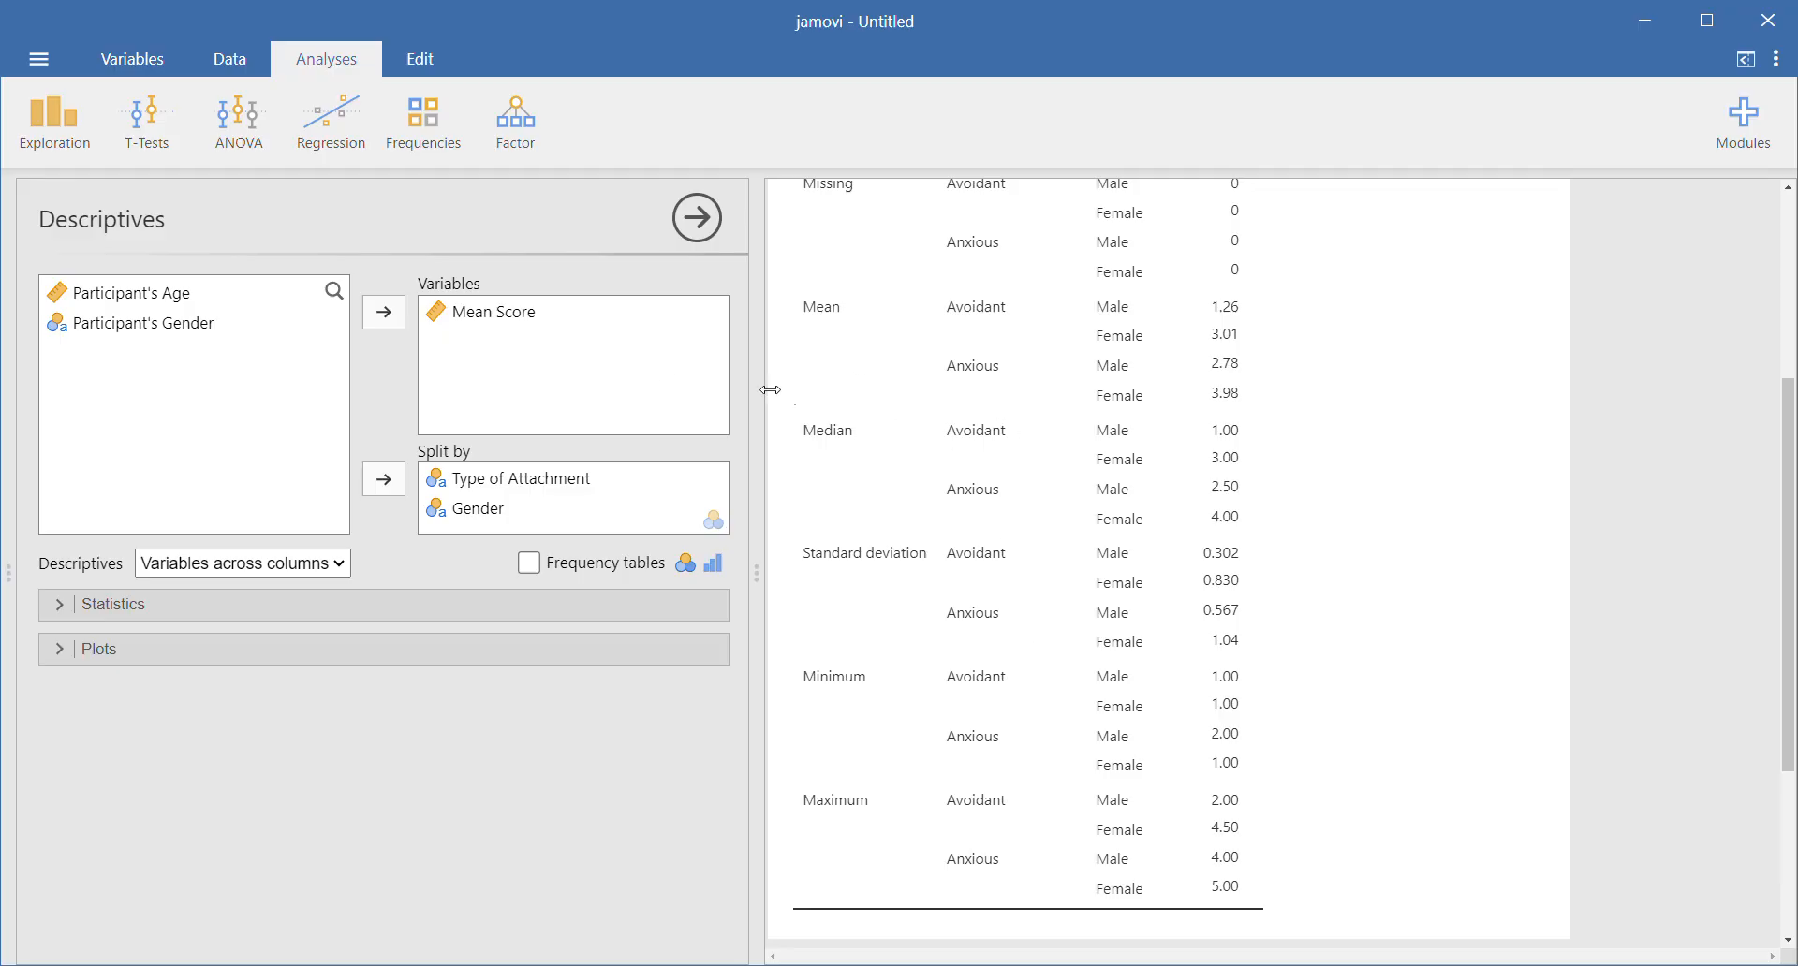
{"action": "scroll", "coordinate": [898, 423], "scroll_direction": "up", "scroll_amount": 4}
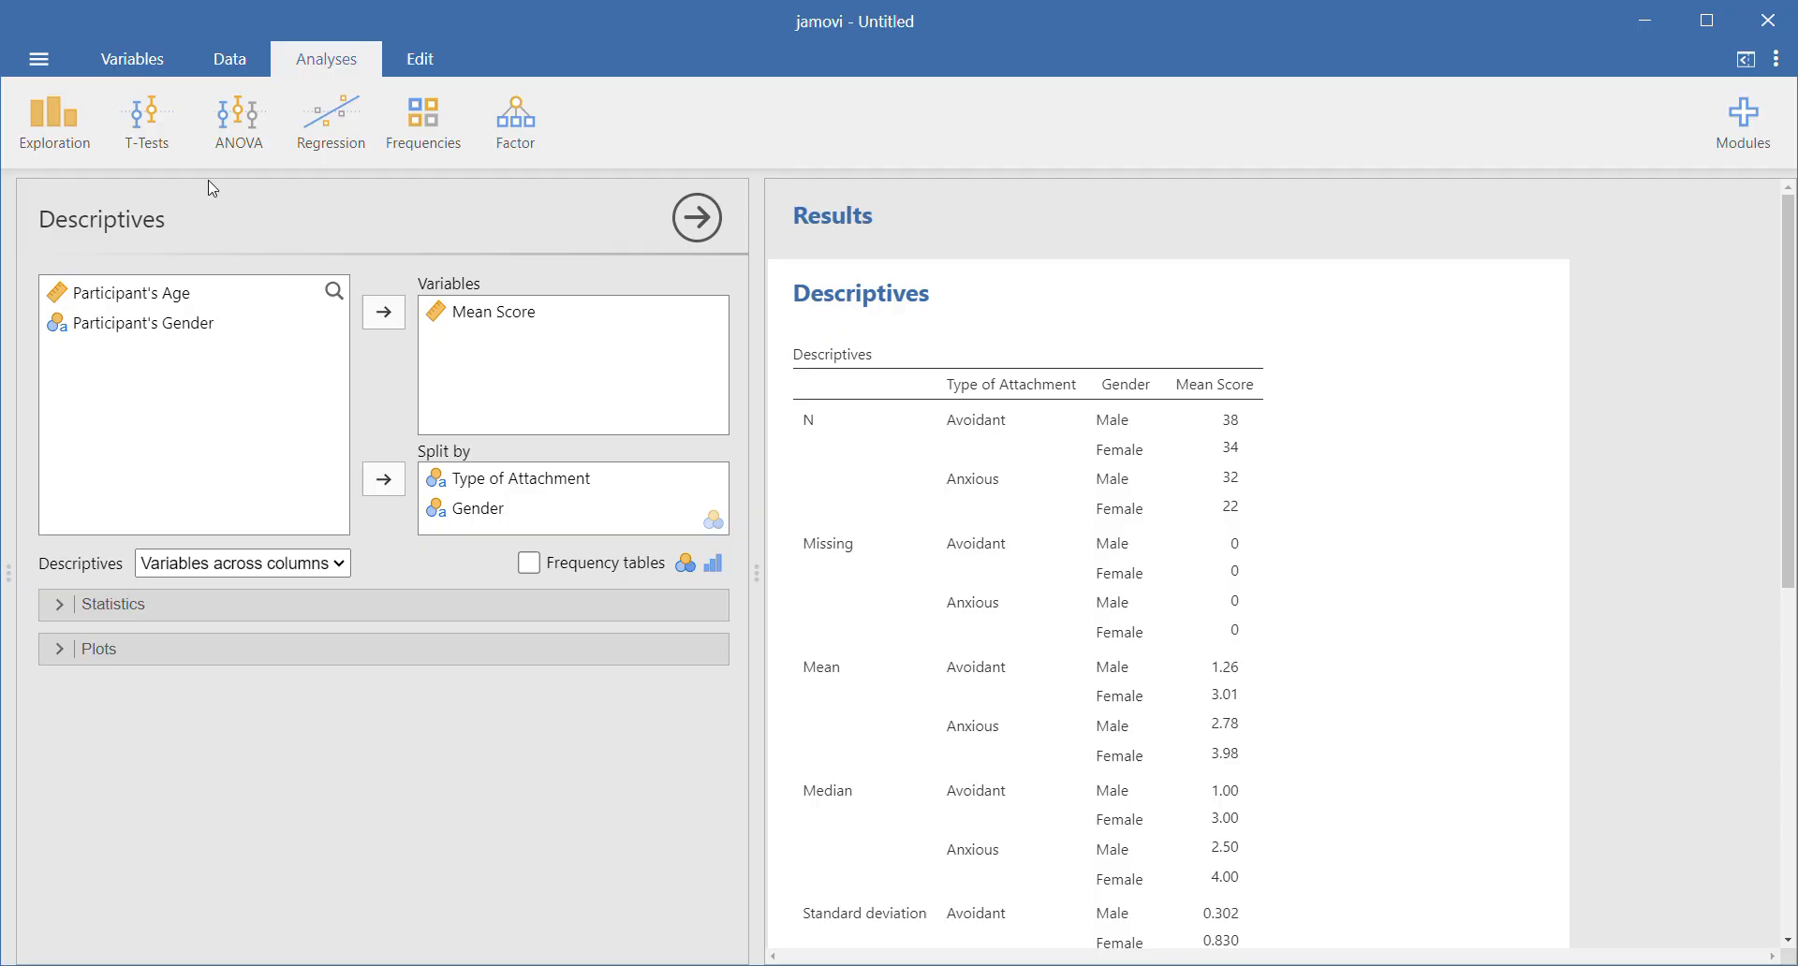
{"action": "left_click", "coordinate": [57, 650]}
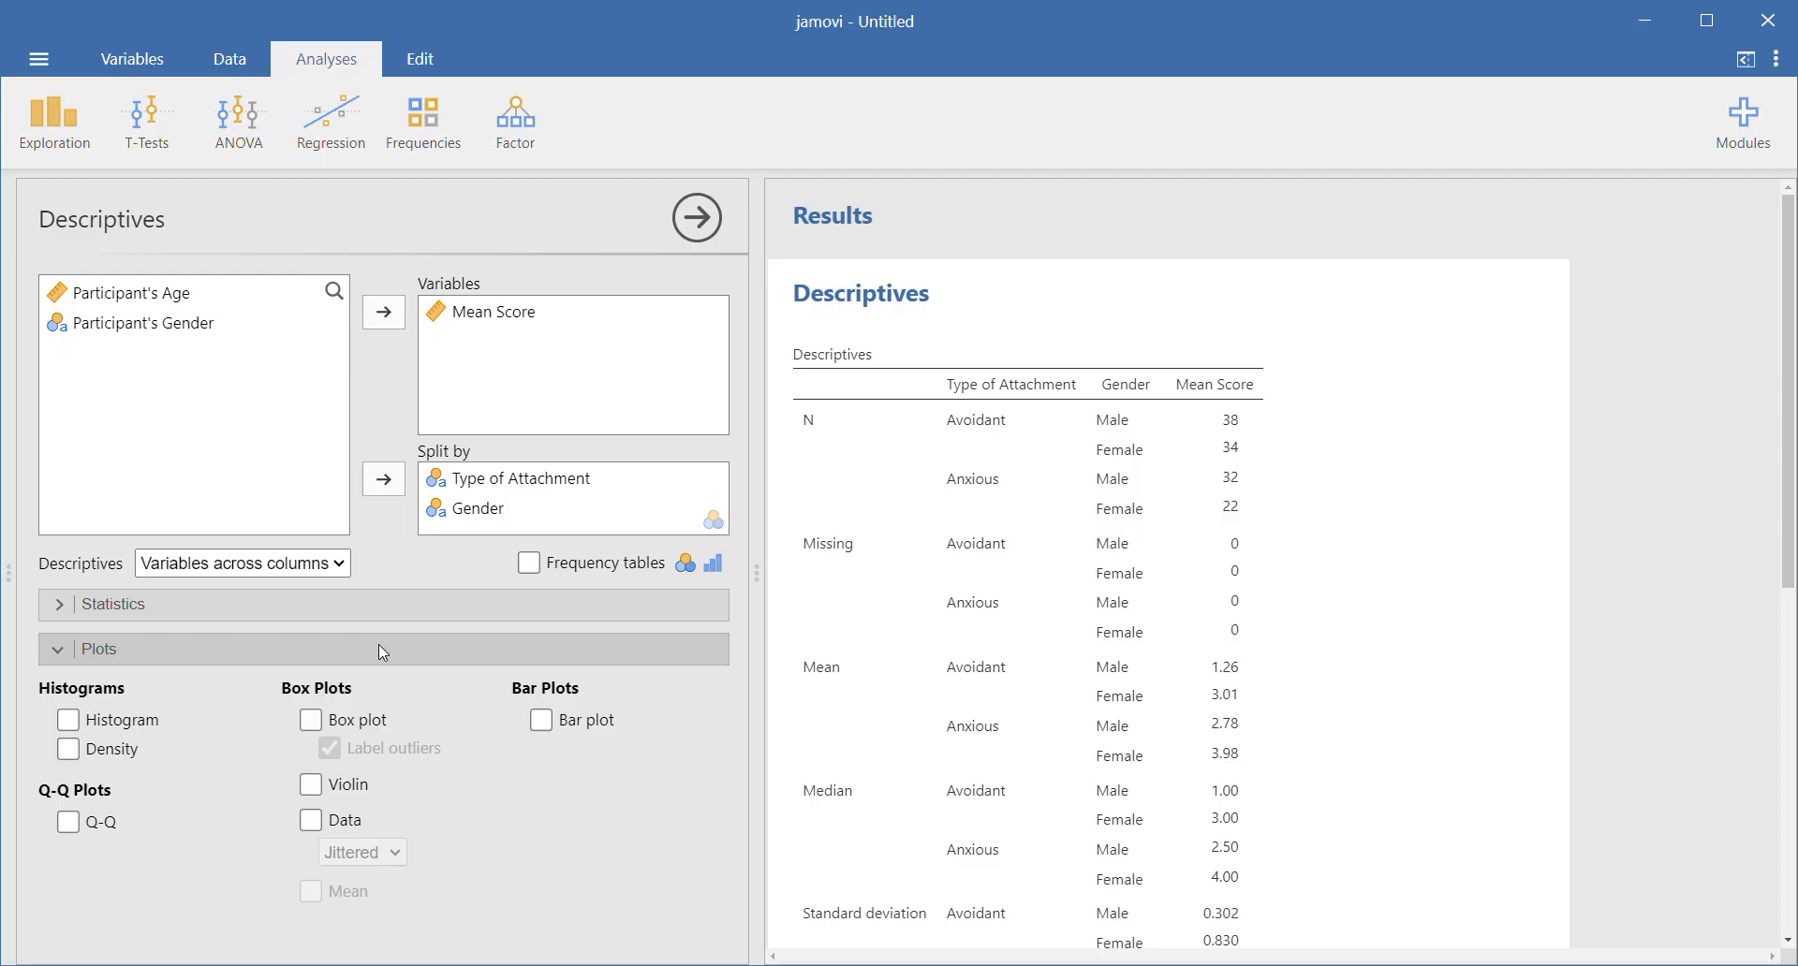
{"action": "left_click", "coordinate": [541, 721]}
{"action": "scroll", "coordinate": [1035, 570], "scroll_direction": "down", "scroll_amount": 12}
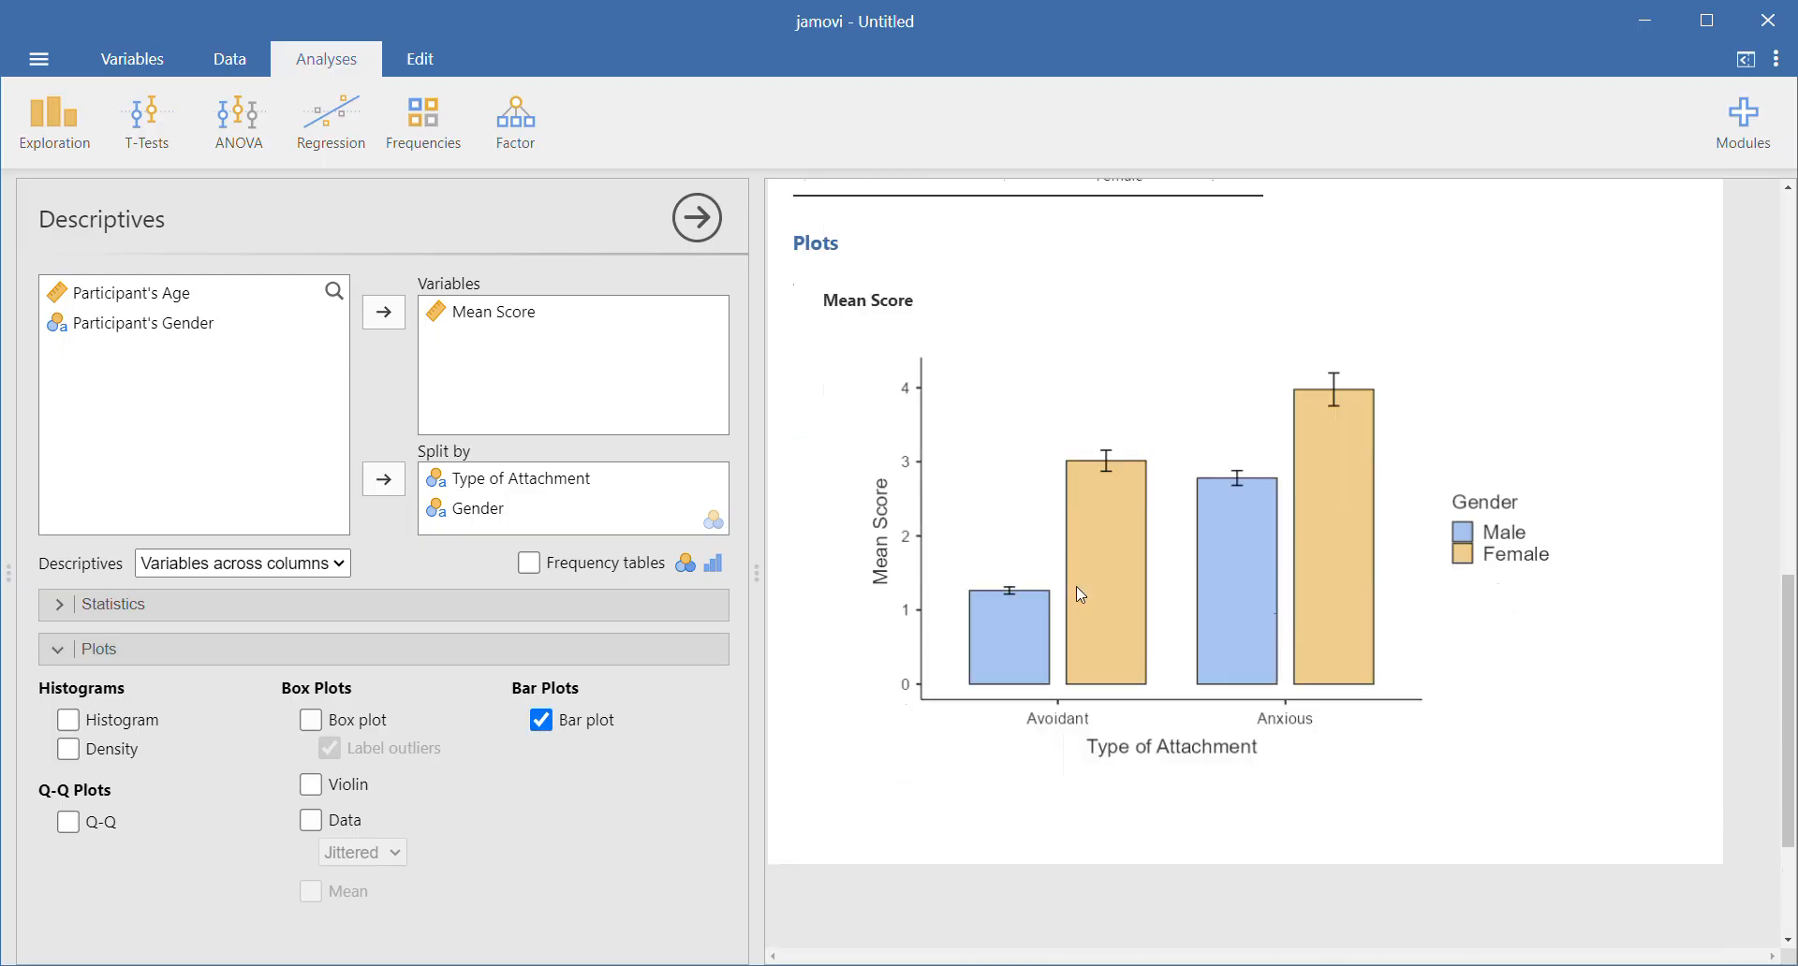
{"action": "scroll", "coordinate": [1077, 595], "scroll_direction": "up", "scroll_amount": 2}
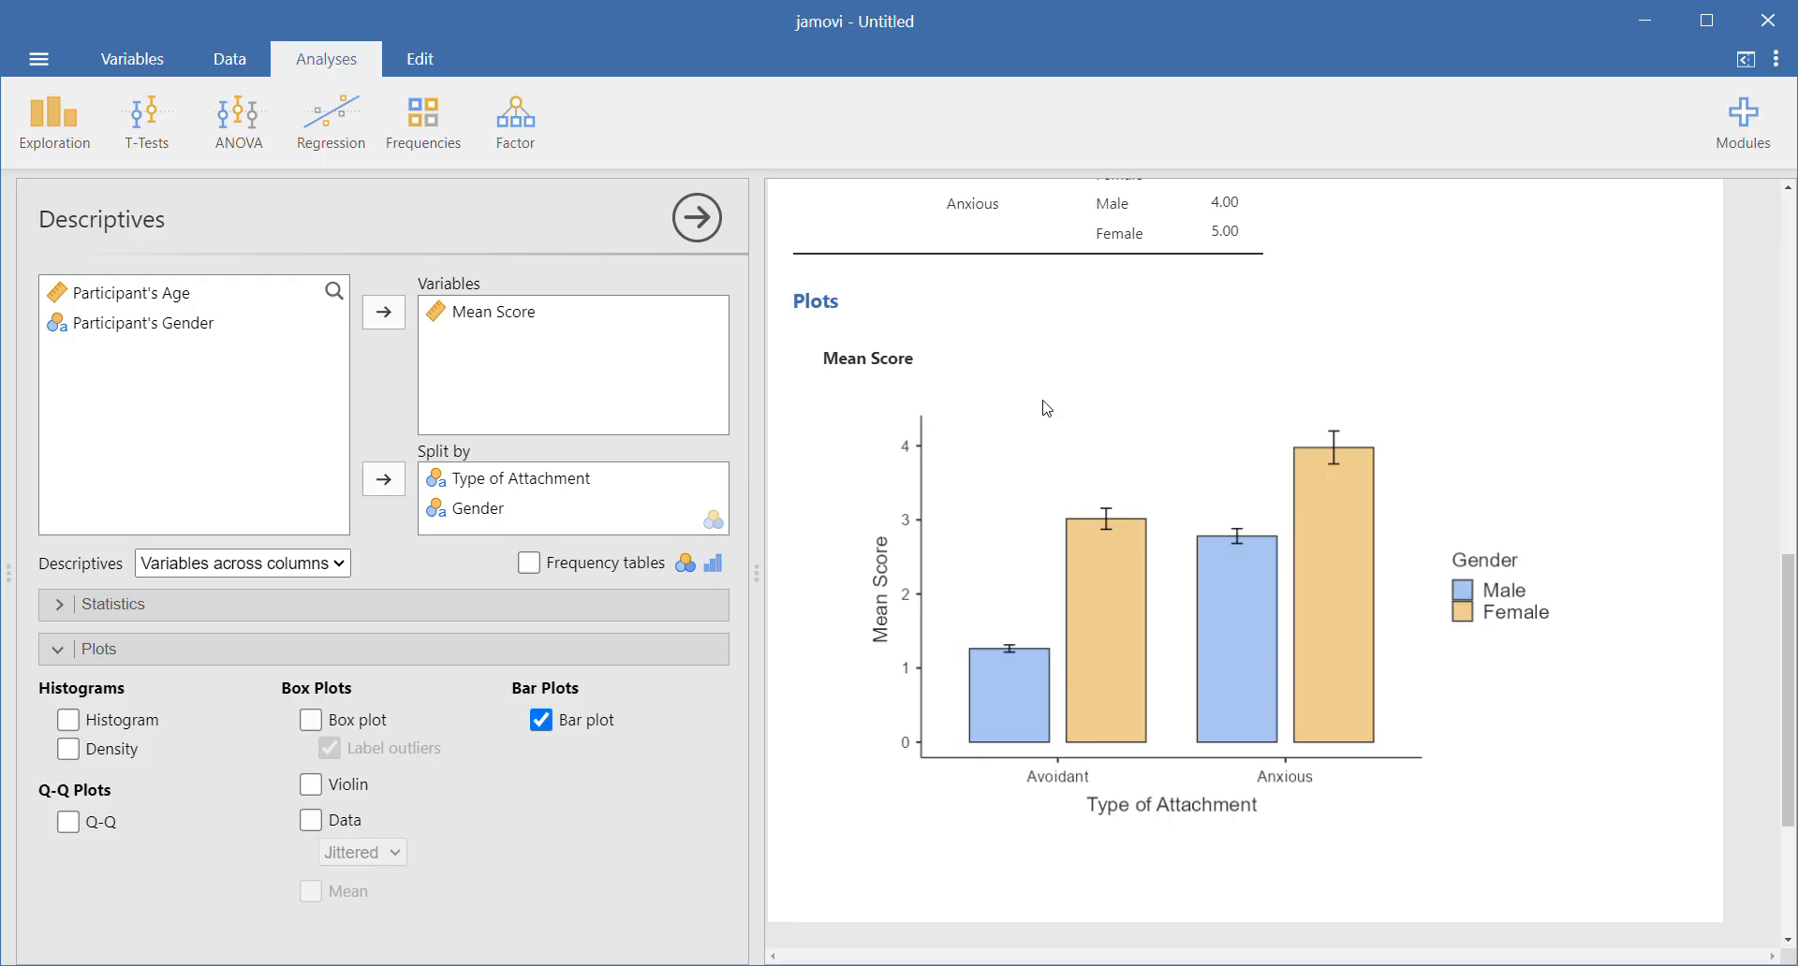
{"action": "scroll", "coordinate": [1042, 408], "scroll_direction": "up", "scroll_amount": 8}
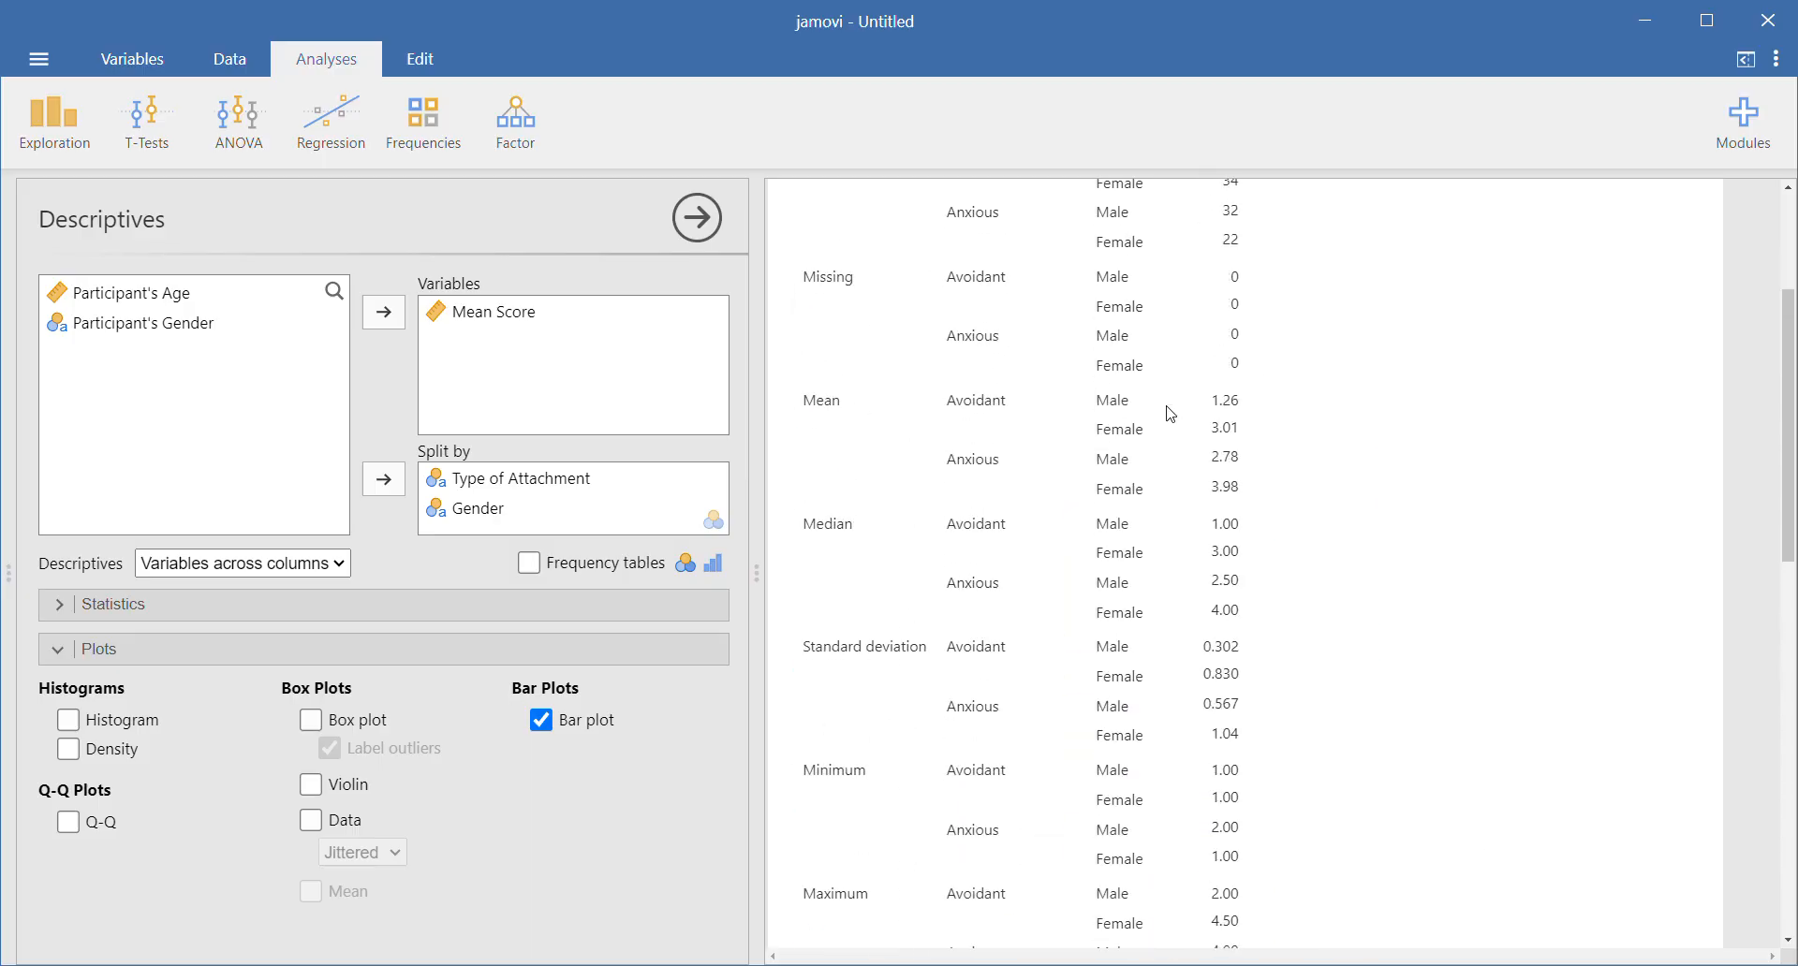
{"action": "scroll", "coordinate": [1164, 441], "scroll_direction": "down", "scroll_amount": 7}
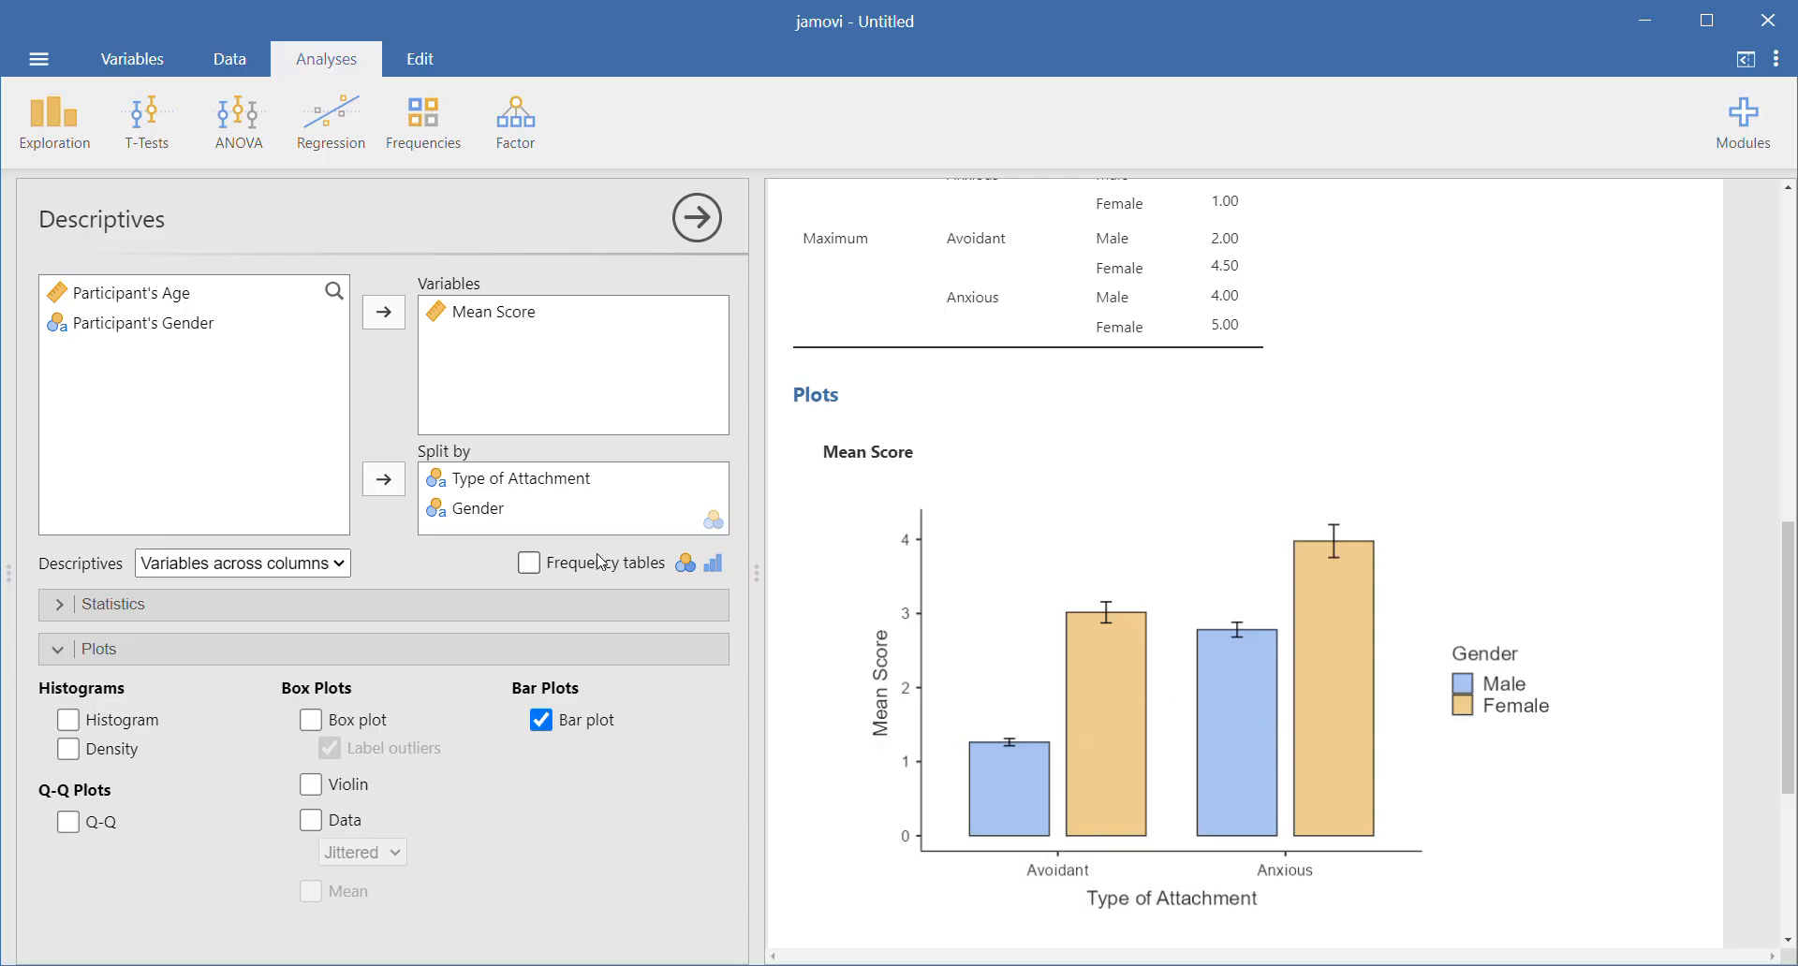
- Run an ANOVA with Mean Score as dependent variable and Type of Attachment and Gender as fixed factors
{"action": "left_click", "coordinate": [239, 121]}
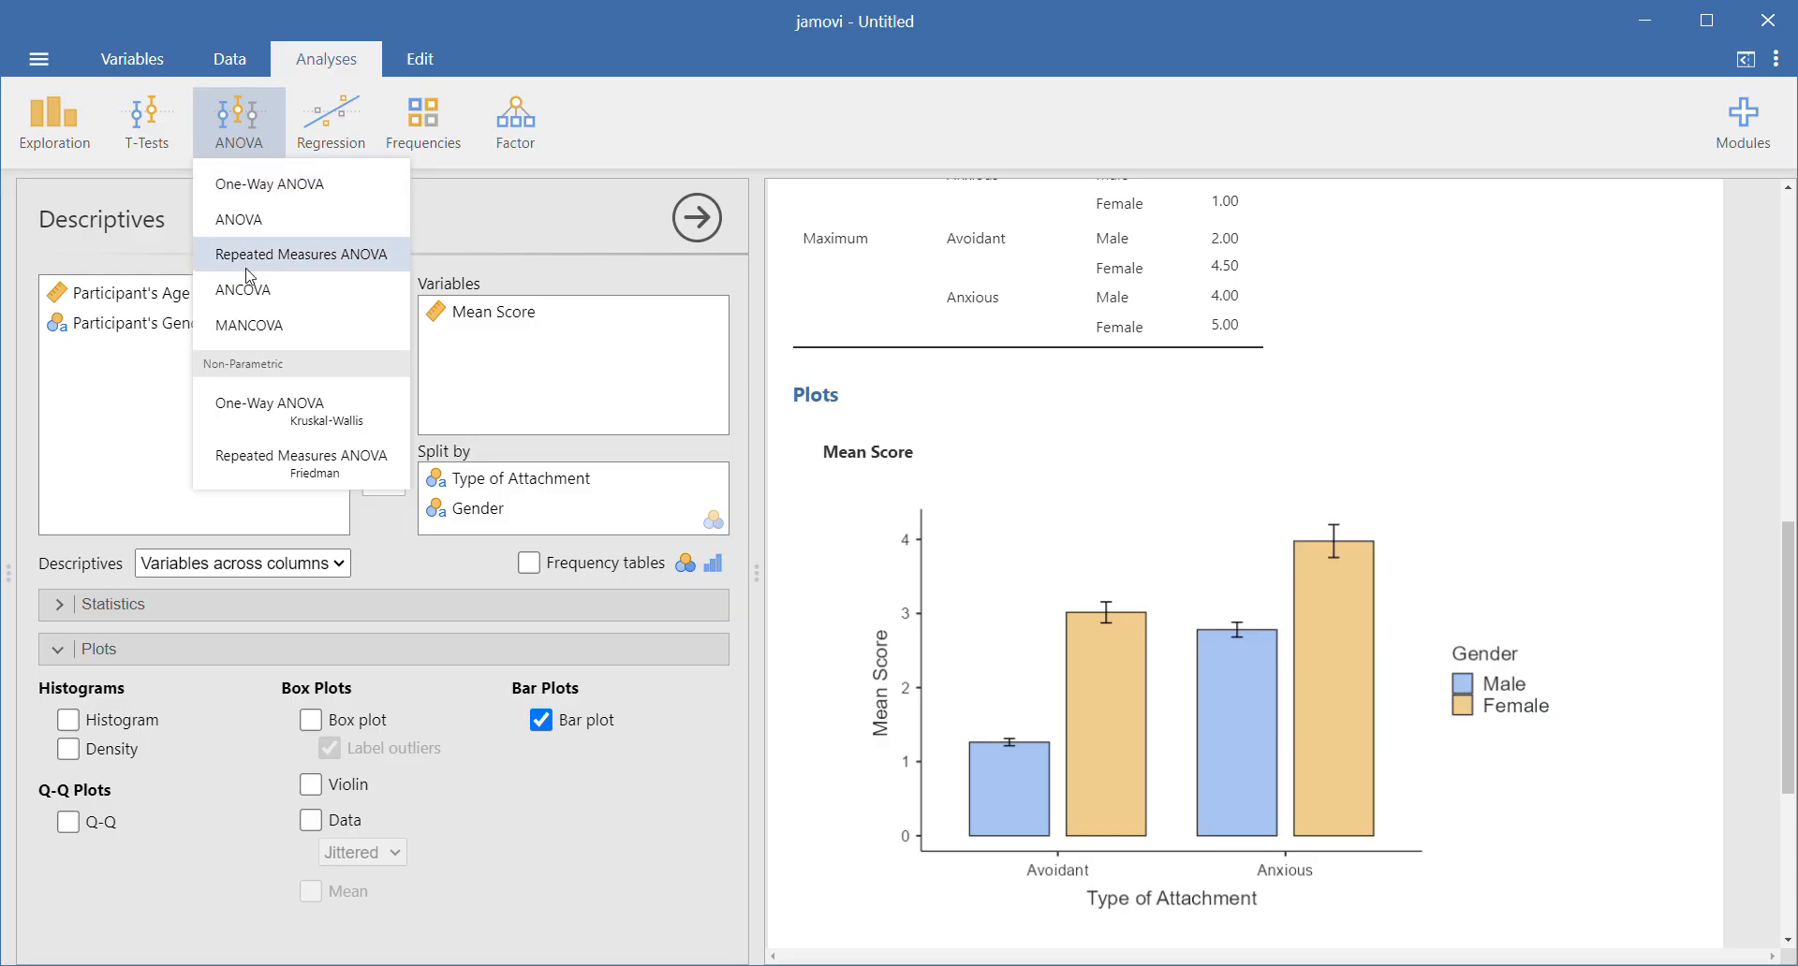
{"action": "left_click", "coordinate": [249, 221]}
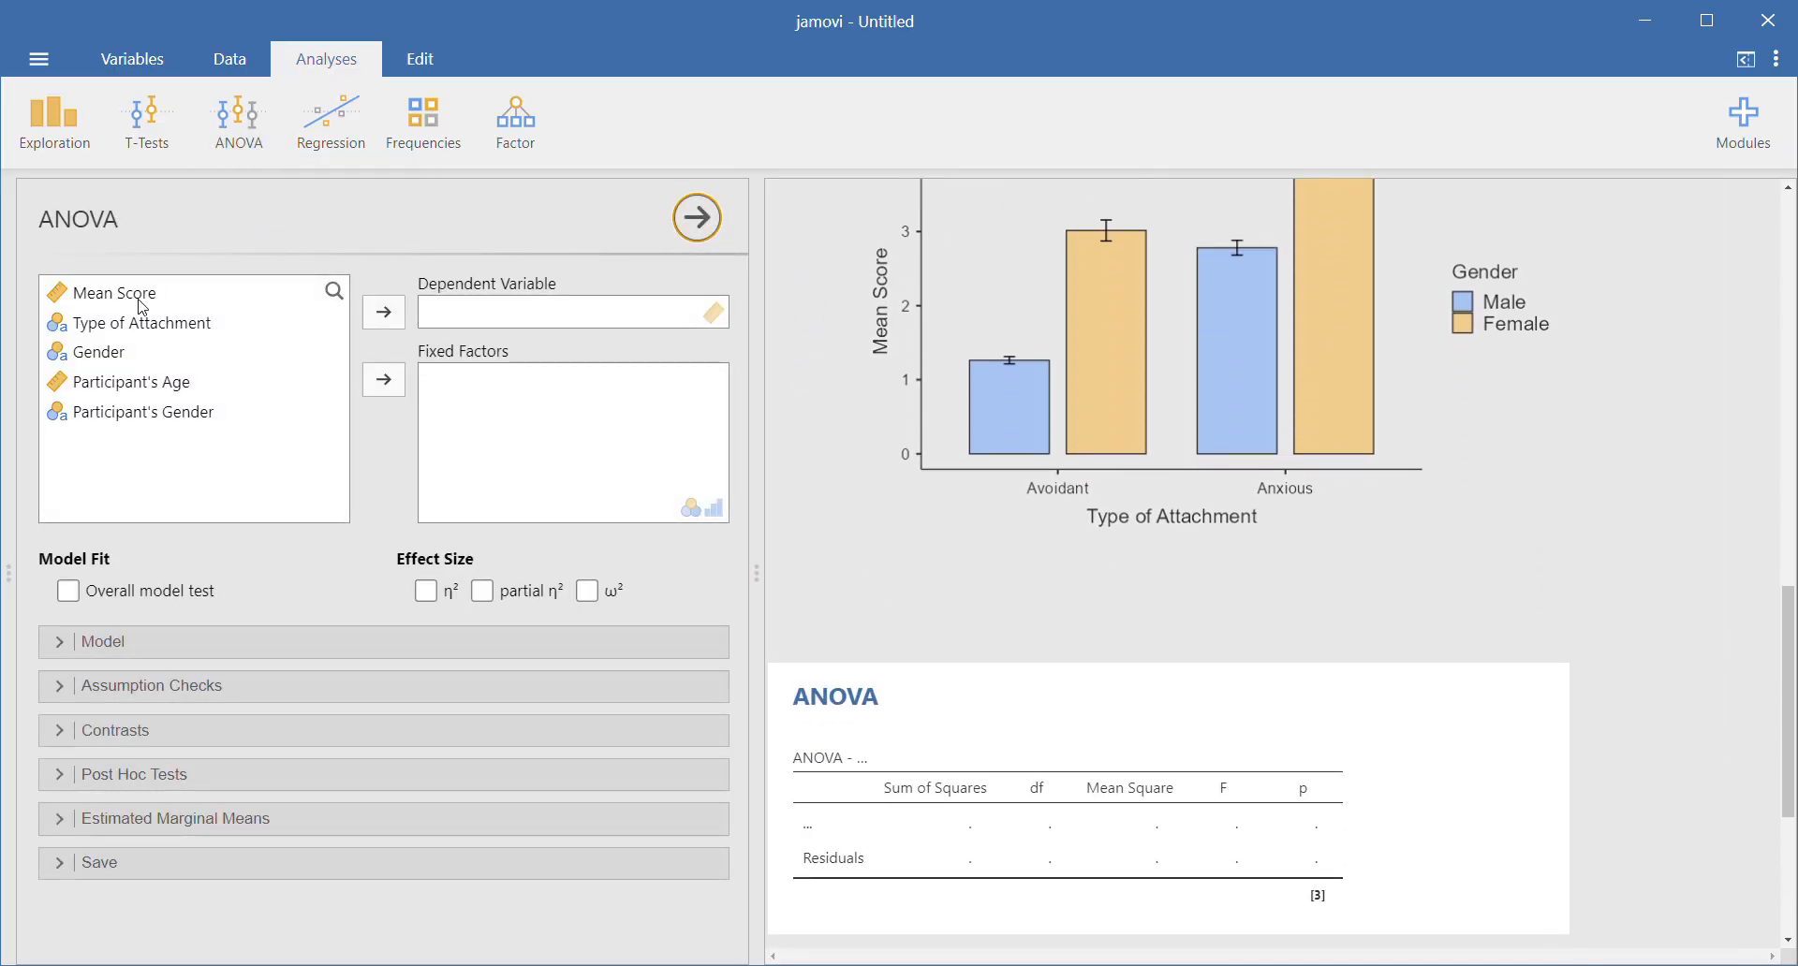
{"action": "left_click_drag", "start_coordinate": [136, 300], "coordinate": [525, 318]}
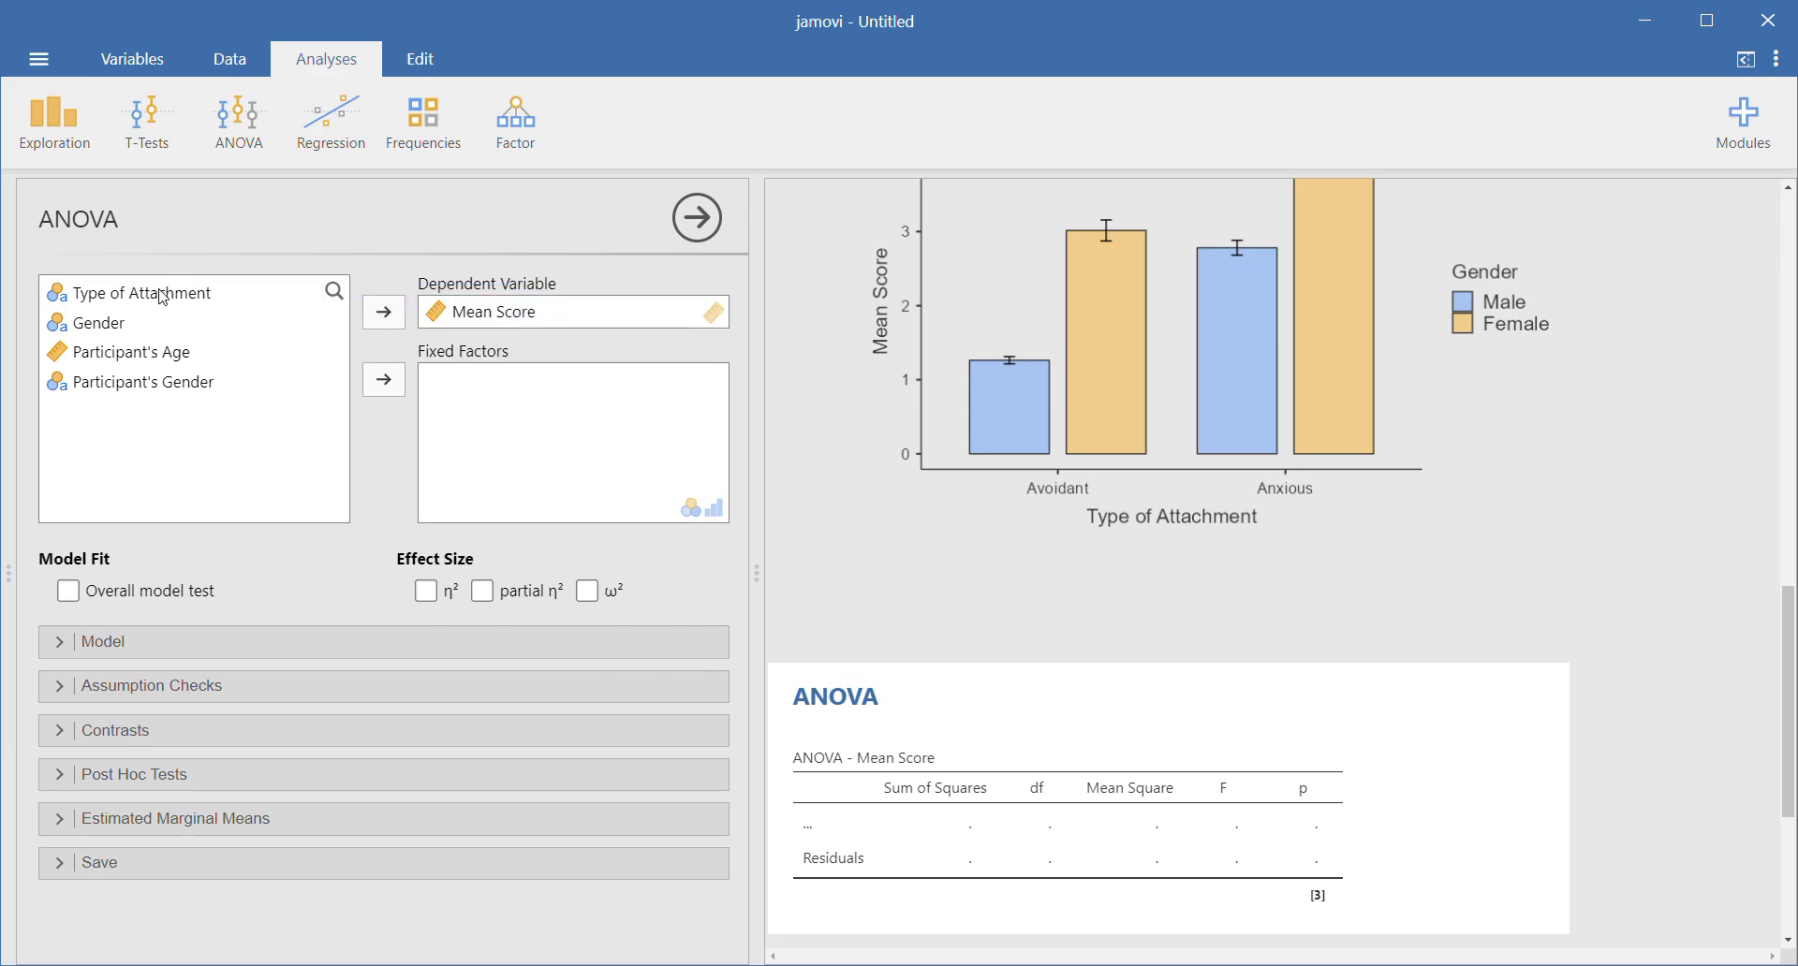
{"action": "left_click_drag", "start_coordinate": [159, 300], "coordinate": [487, 384]}
{"action": "left_click", "coordinate": [117, 301]}
{"action": "left_click_drag", "start_coordinate": [117, 305], "coordinate": [505, 420]}
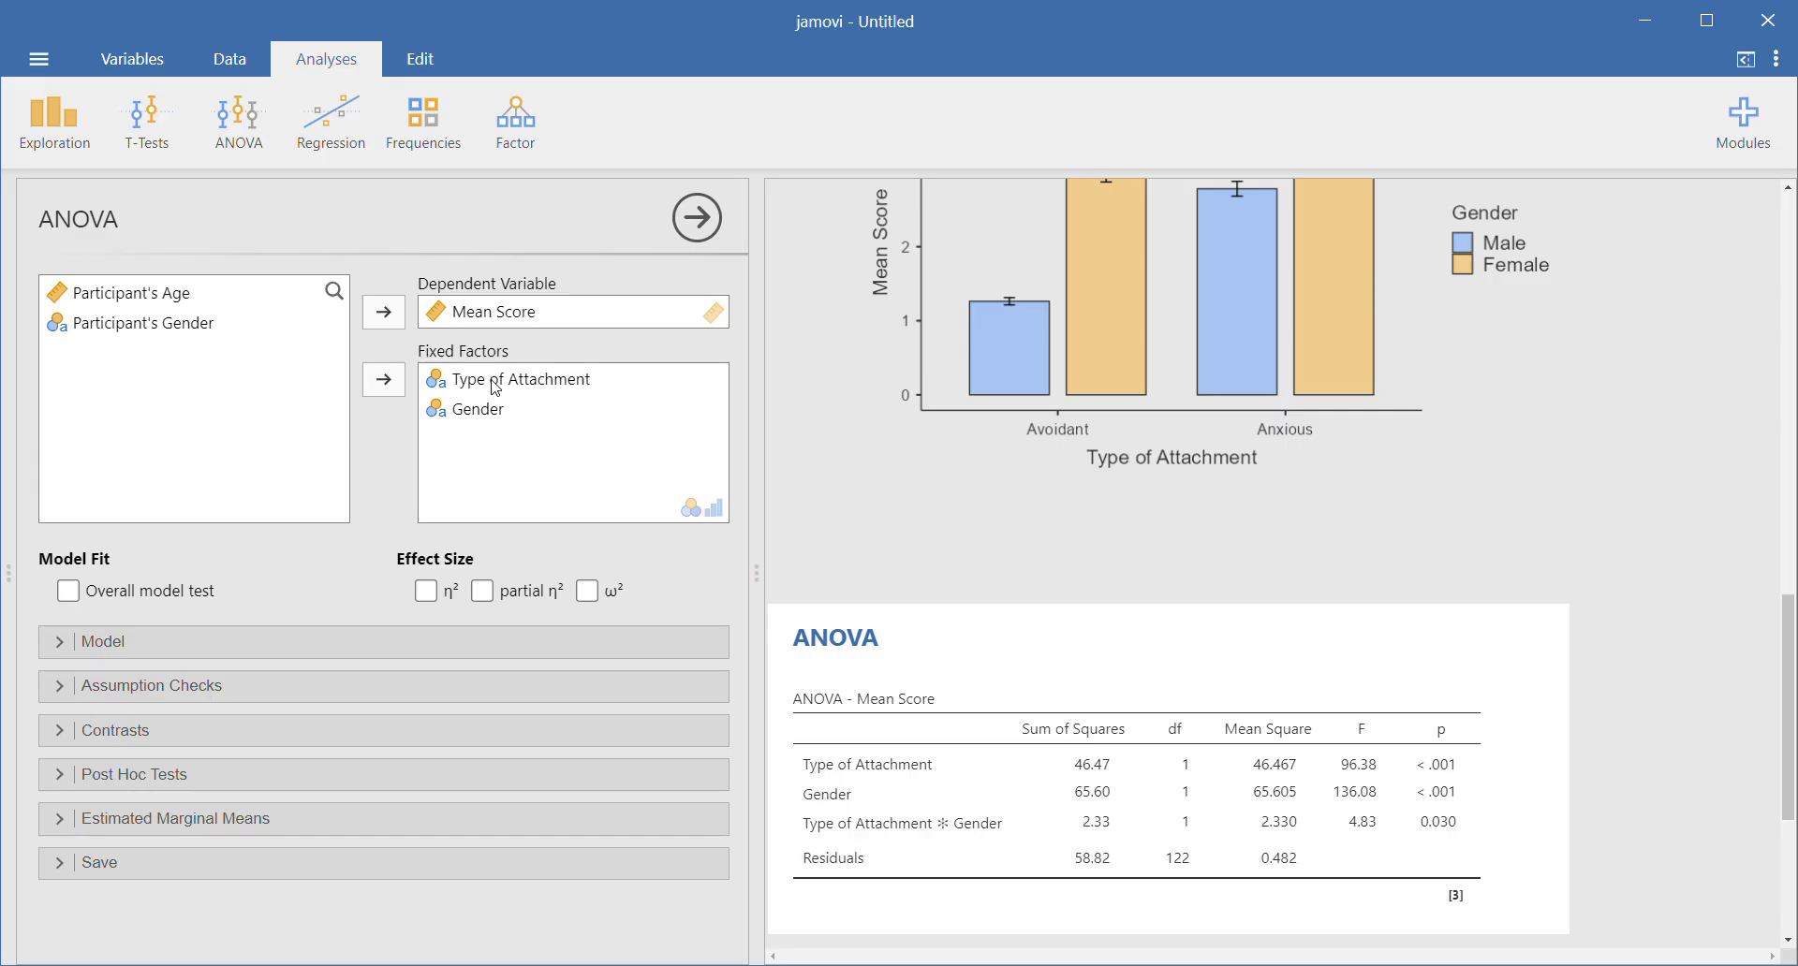
{"action": "scroll", "coordinate": [823, 562], "scroll_direction": "down", "scroll_amount": 2}
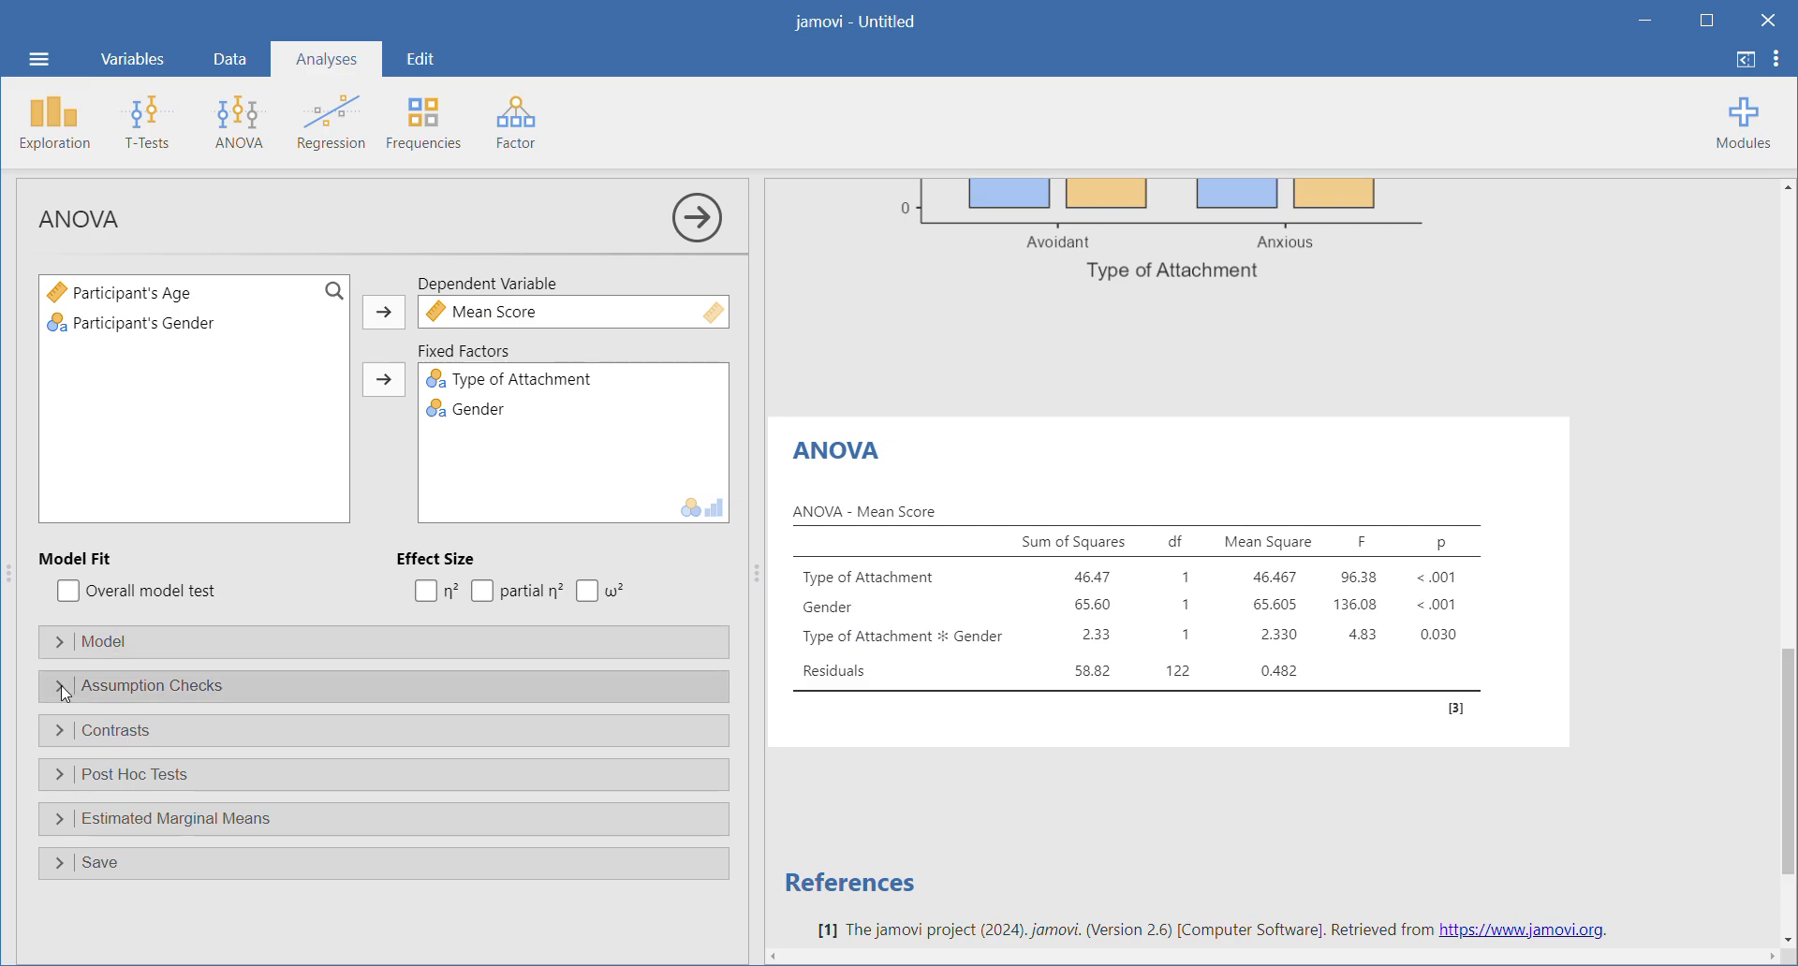
- Add Tukey post hoc tests for the Type of Attachment ✻ Gender interaction and view the full comparison table
{"action": "left_click", "coordinate": [58, 777]}
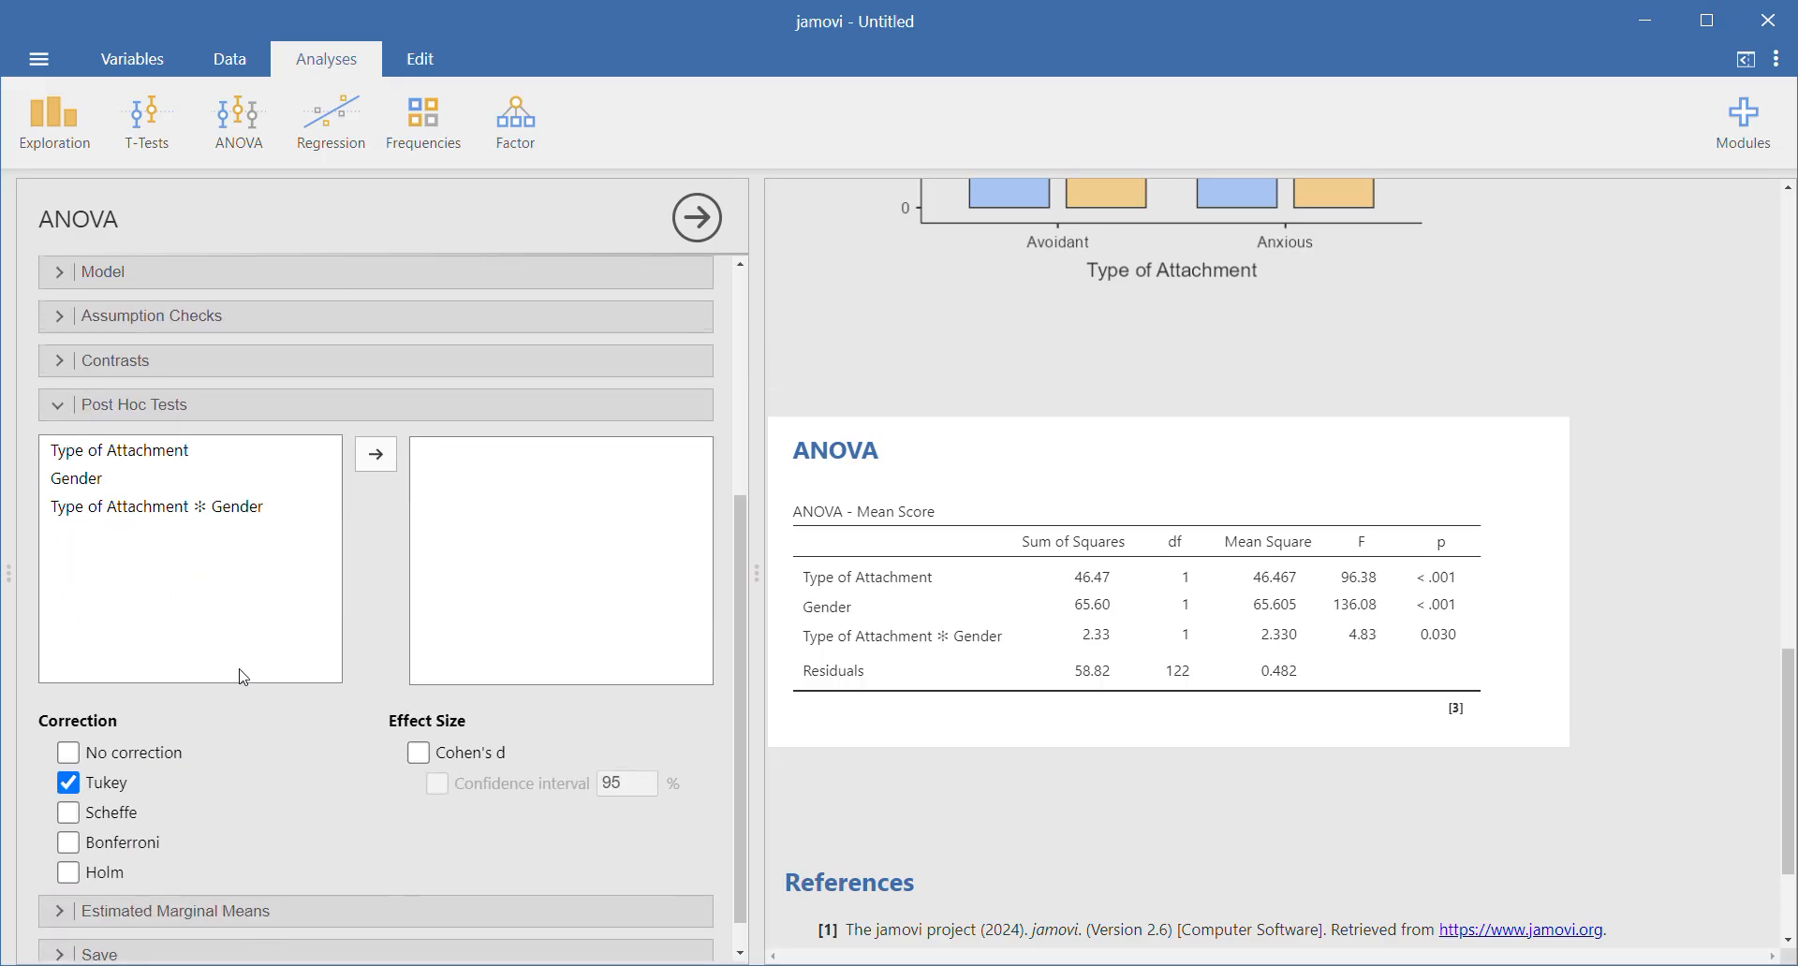
{"action": "left_click", "coordinate": [88, 510]}
{"action": "left_click_drag", "start_coordinate": [95, 516], "coordinate": [459, 478]}
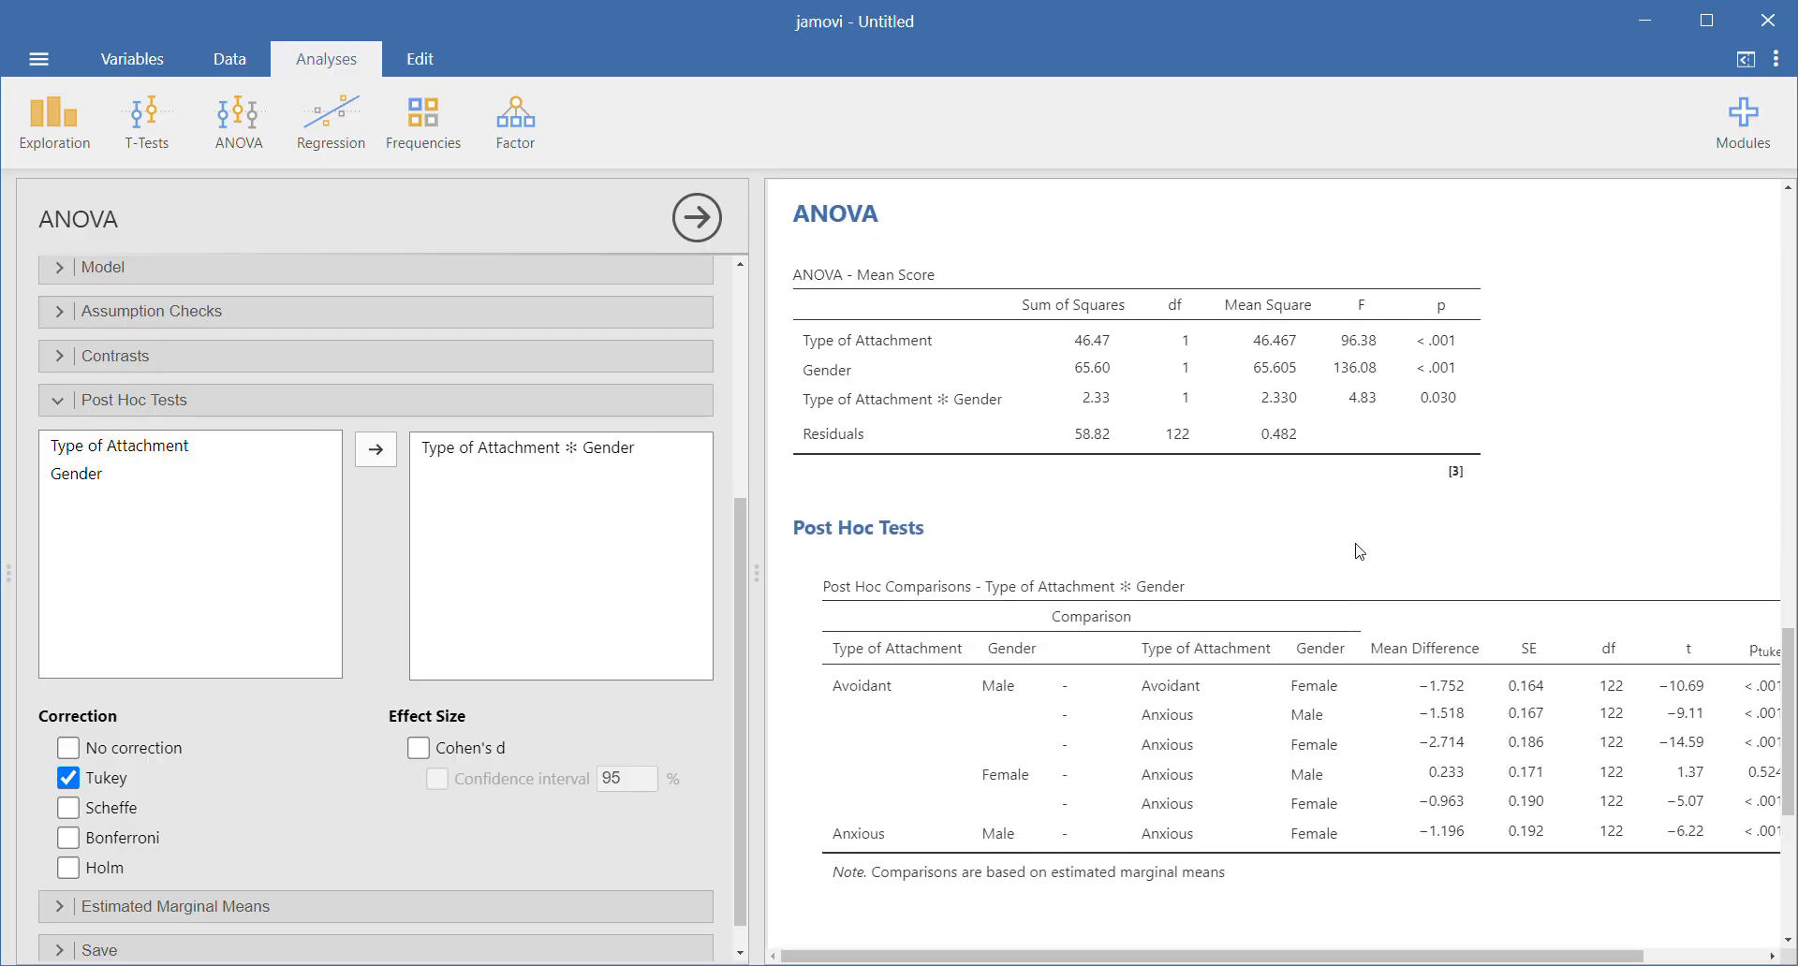
{"action": "mouse_move", "coordinate": [1211, 960]}
{"action": "left_mouse_down"}
{"action": "mouse_move", "coordinate": [1270, 961]}
{"action": "mouse_move", "coordinate": [1241, 962]}
{"action": "left_mouse_up"}
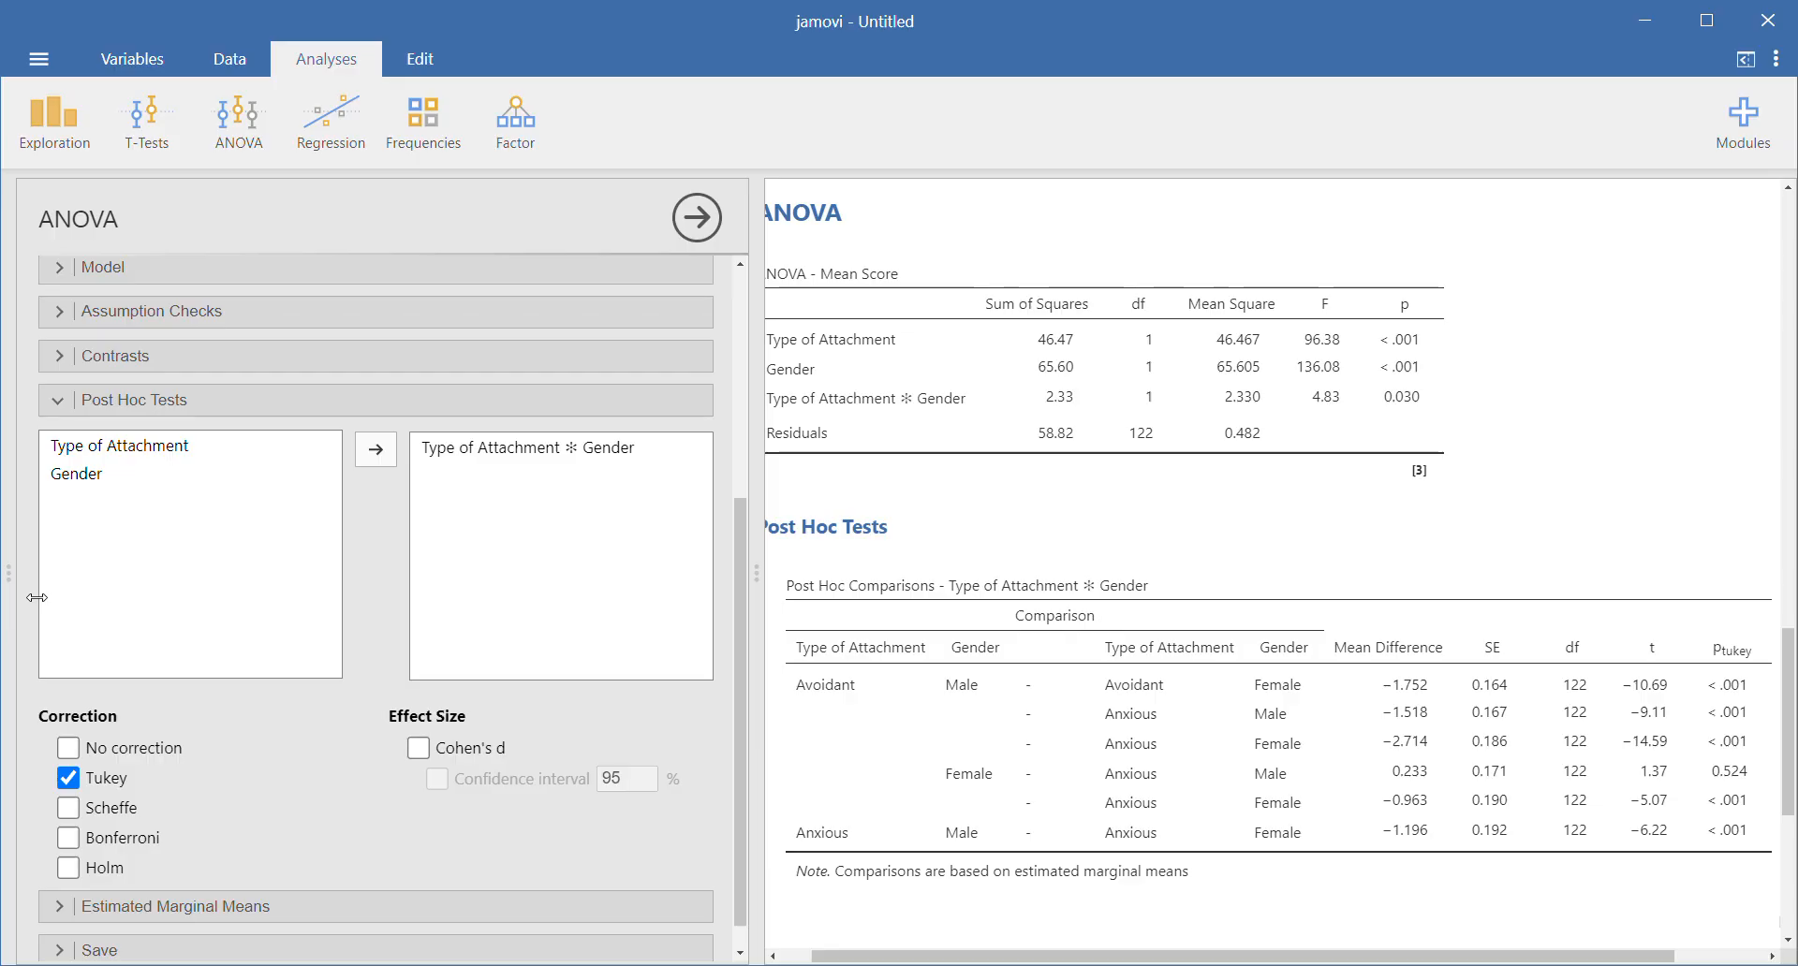
- Add an estimated marginal means plot with Type of Attachment and Gender together in Term 1
{"action": "scroll", "coordinate": [544, 760], "scroll_direction": "down", "scroll_amount": 1}
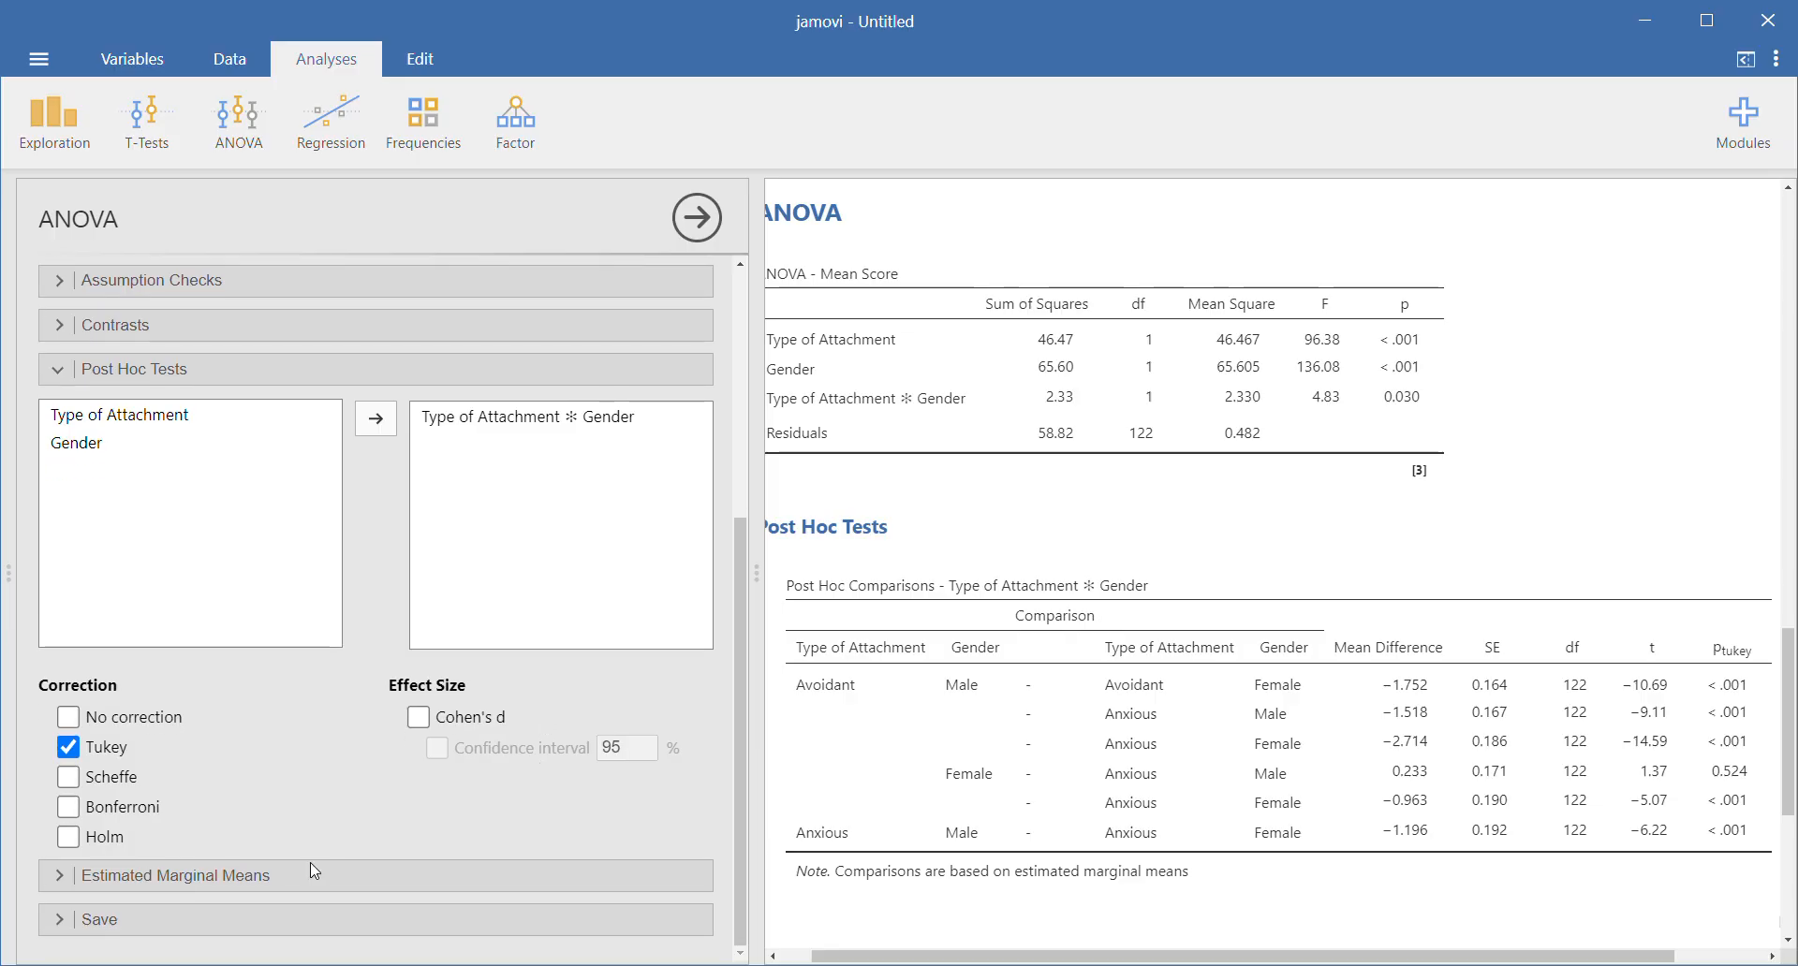
{"action": "left_click", "coordinate": [53, 880]}
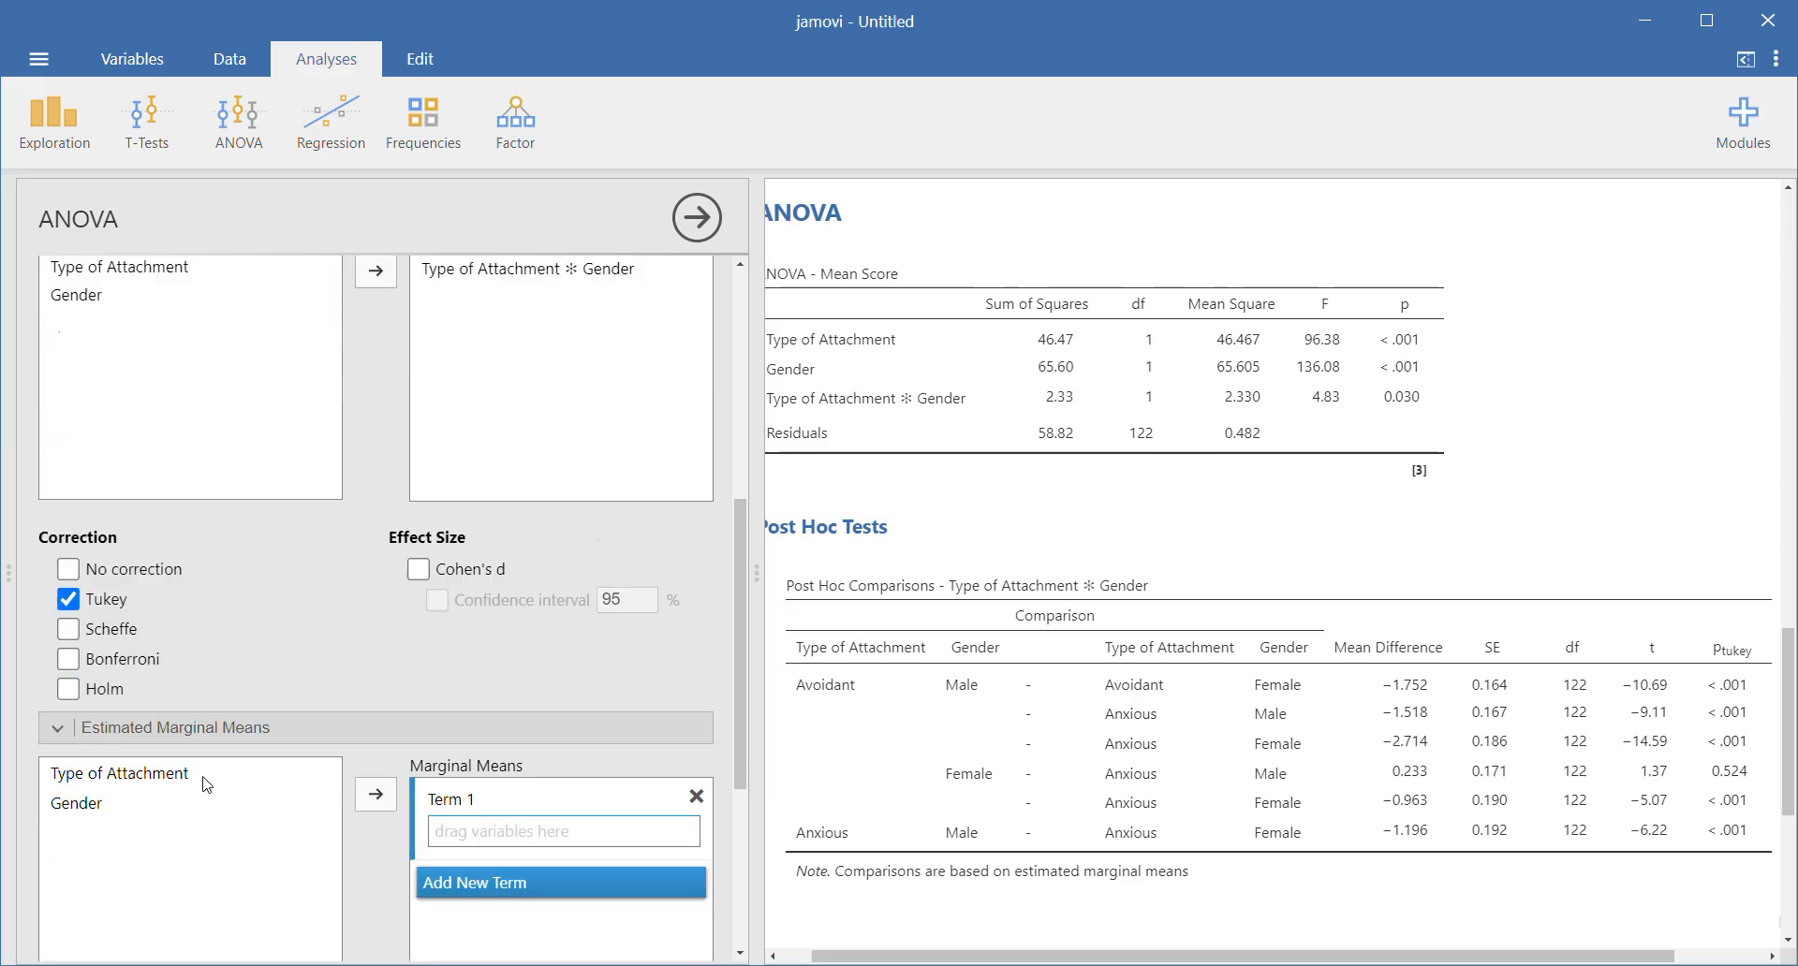
{"action": "left_click", "coordinate": [155, 401]}
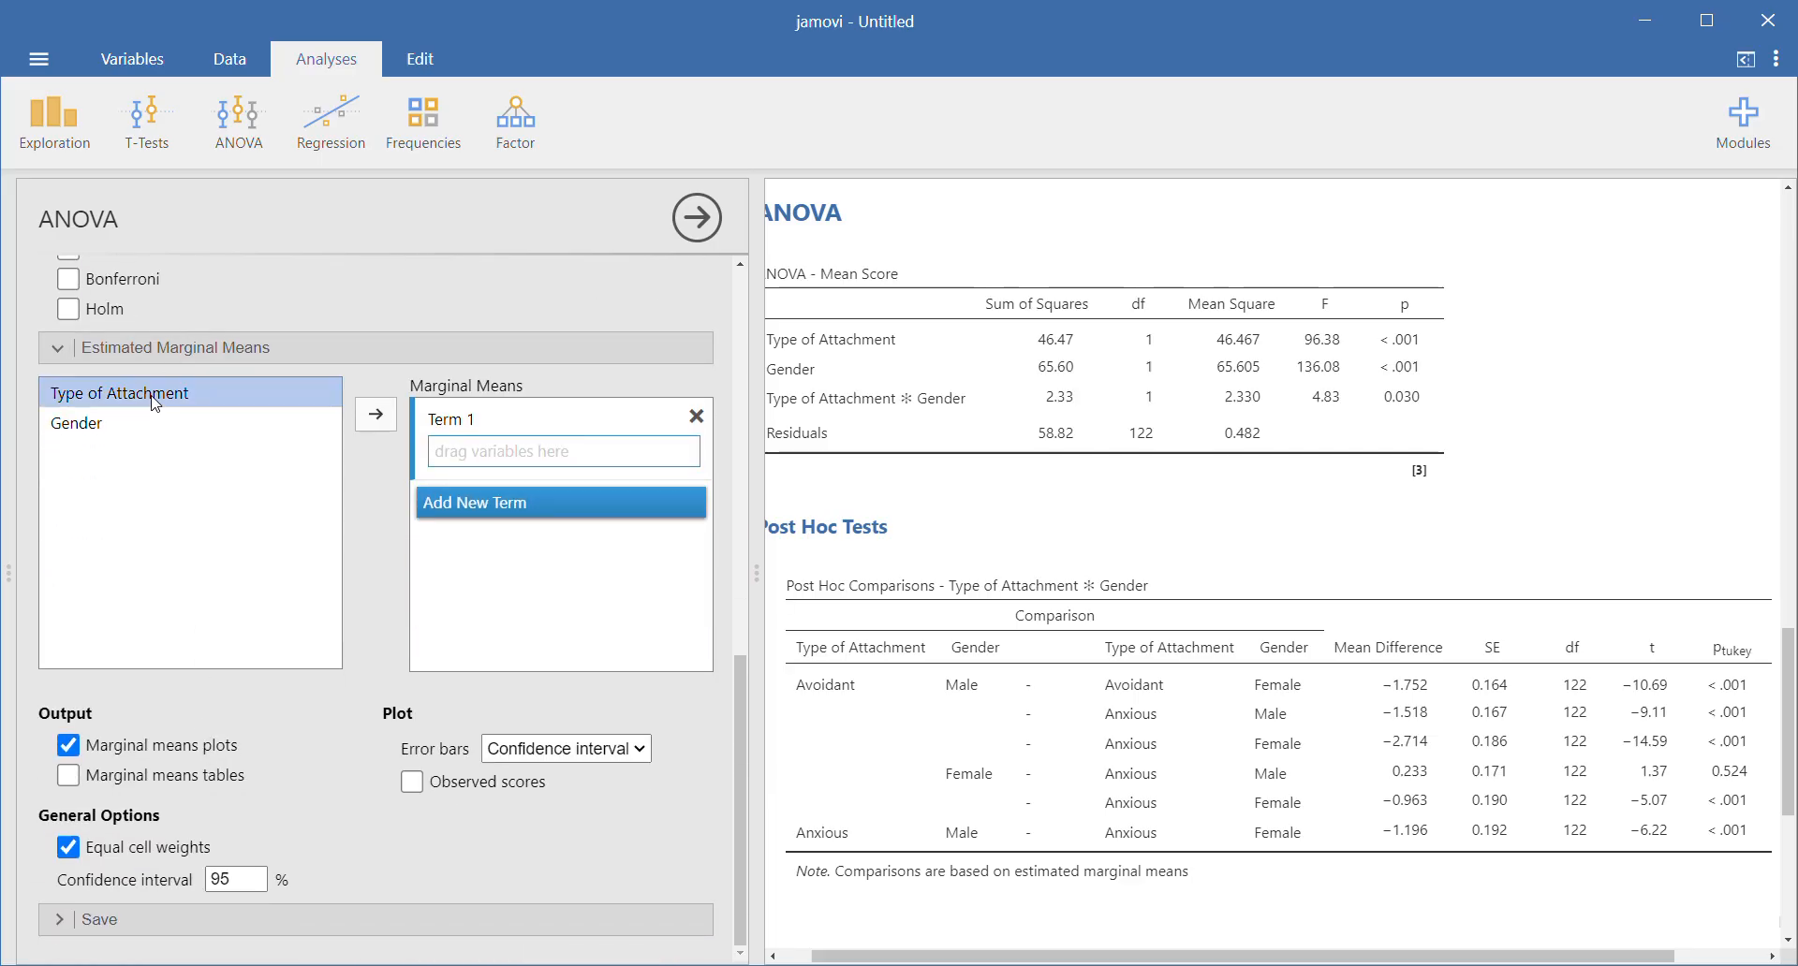
{"action": "left_click_drag", "start_coordinate": [155, 403], "coordinate": [543, 466]}
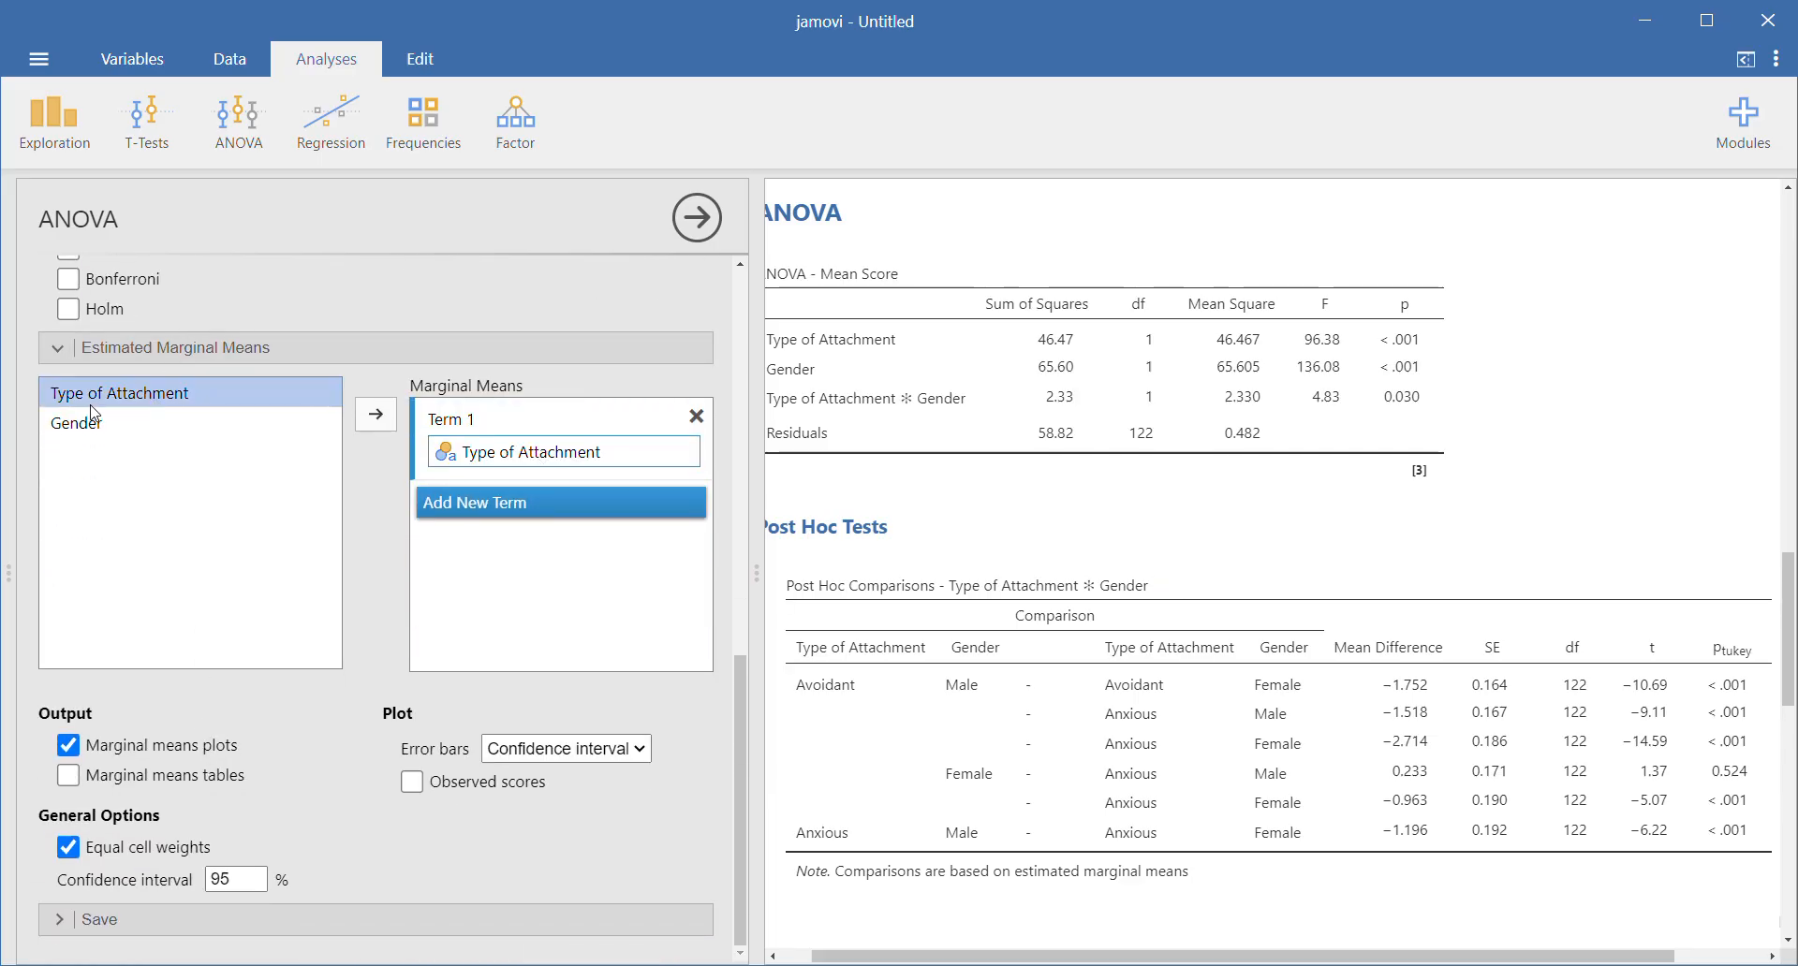
{"action": "left_click_drag", "start_coordinate": [92, 423], "coordinate": [539, 448]}
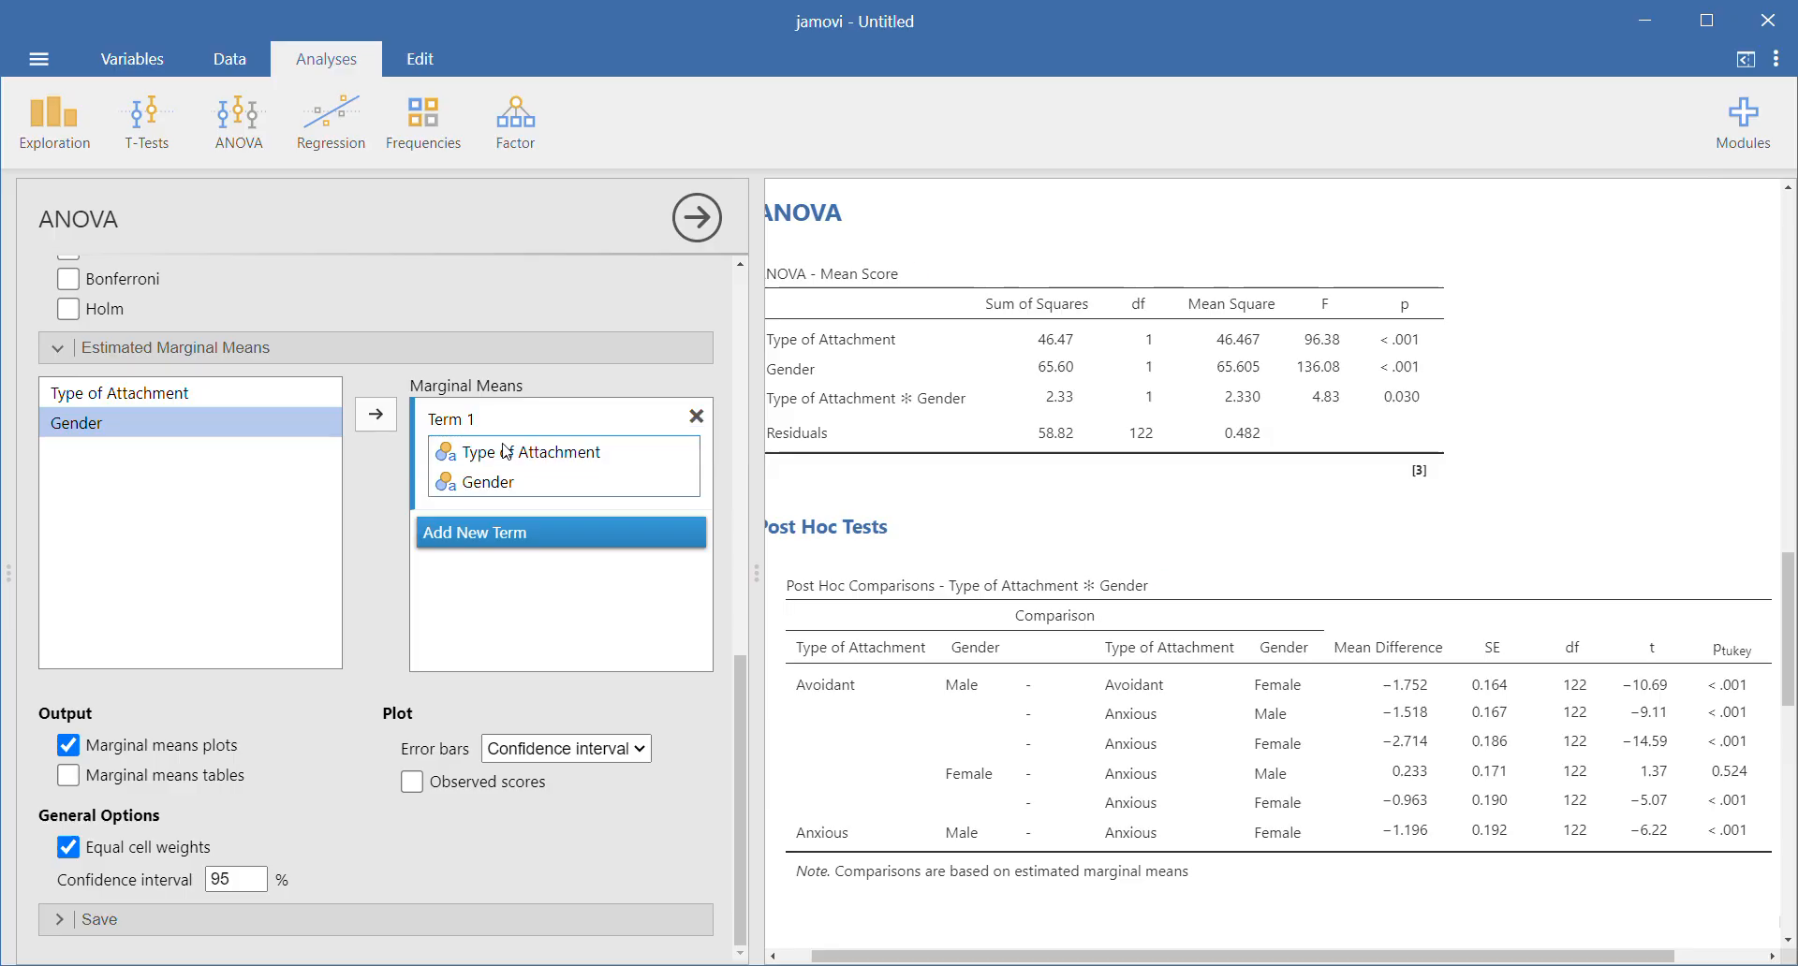
{"action": "scroll", "coordinate": [1160, 497], "scroll_direction": "down", "scroll_amount": 3}
{"action": "scroll", "coordinate": [1213, 459], "scroll_direction": "down", "scroll_amount": 5}
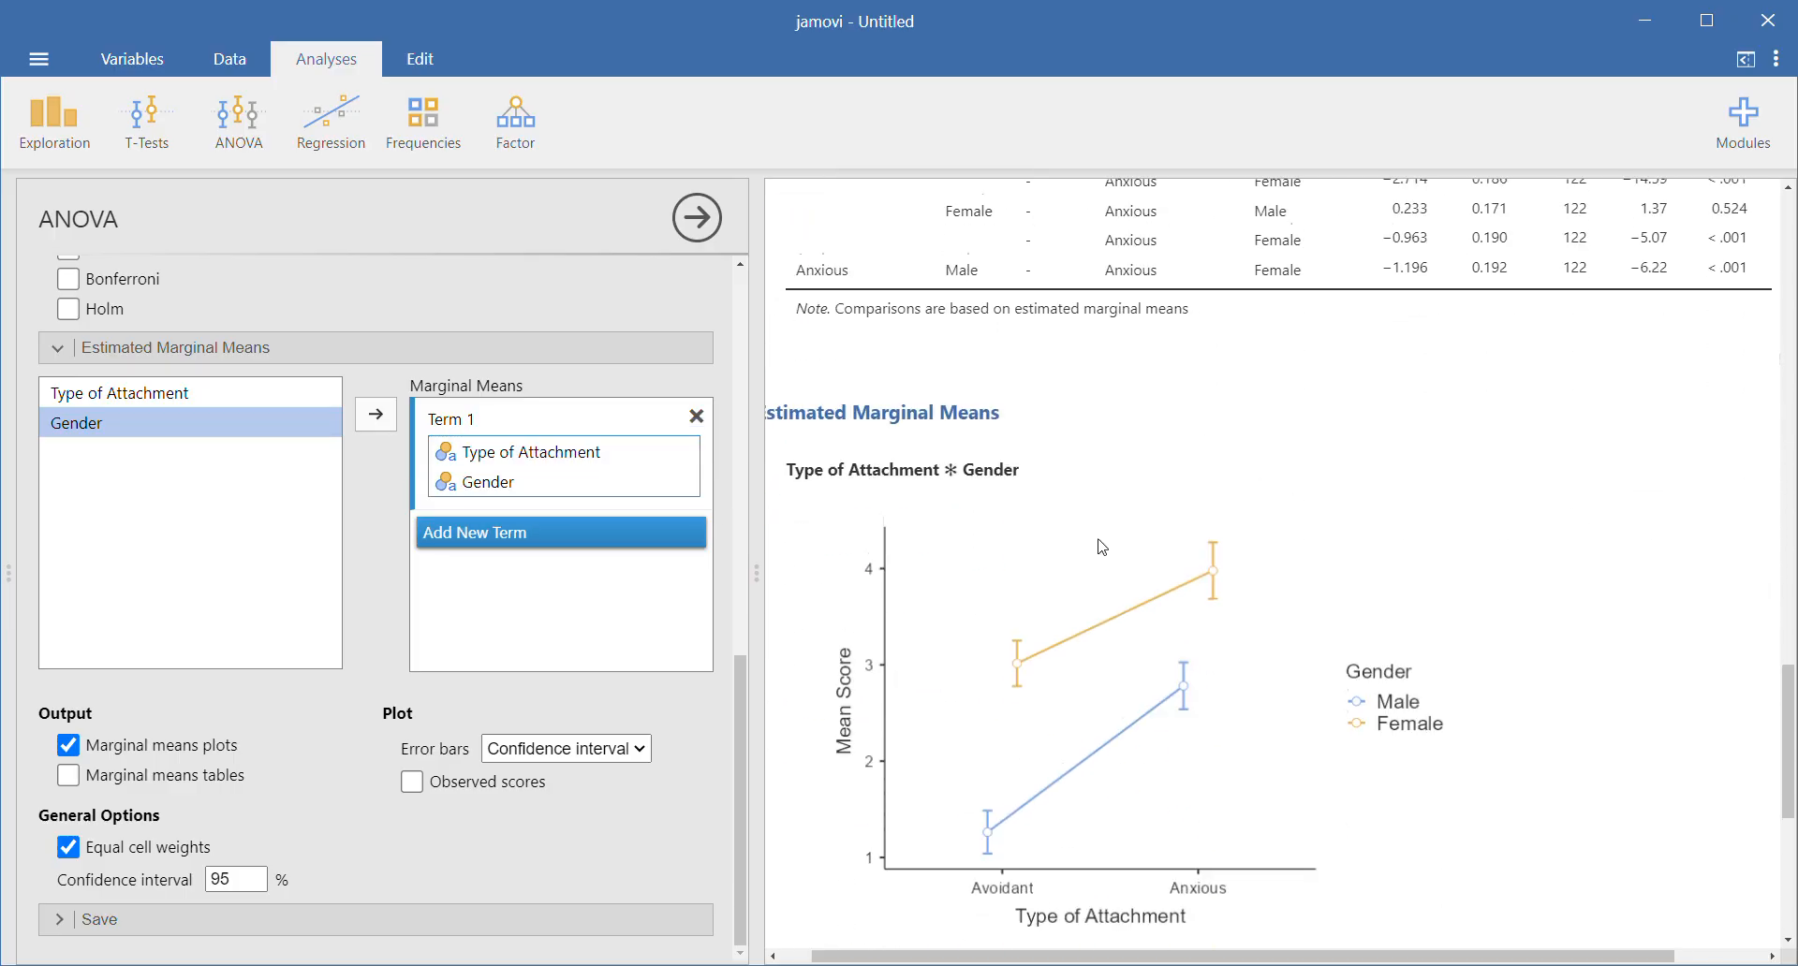